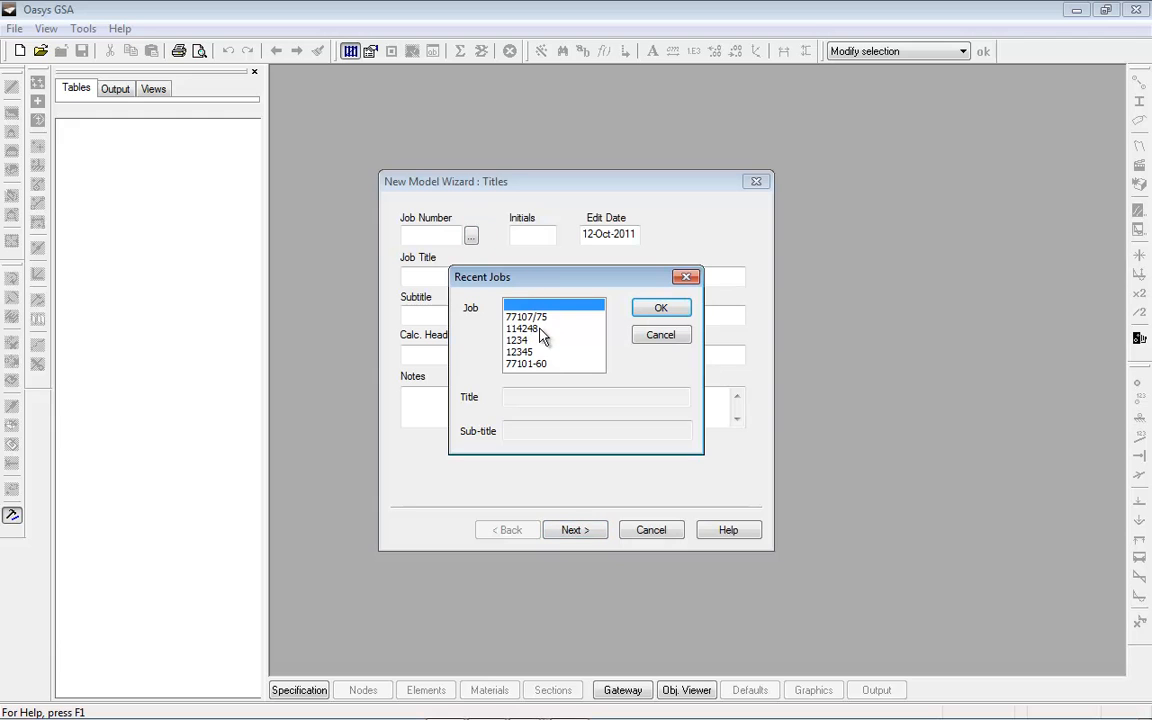
Step: Fill in the new model's titles from the recent Oasys Examples job, enter the author's initials, and continue to the structure type settings
{"action": "left_click", "coordinate": [522, 352]}
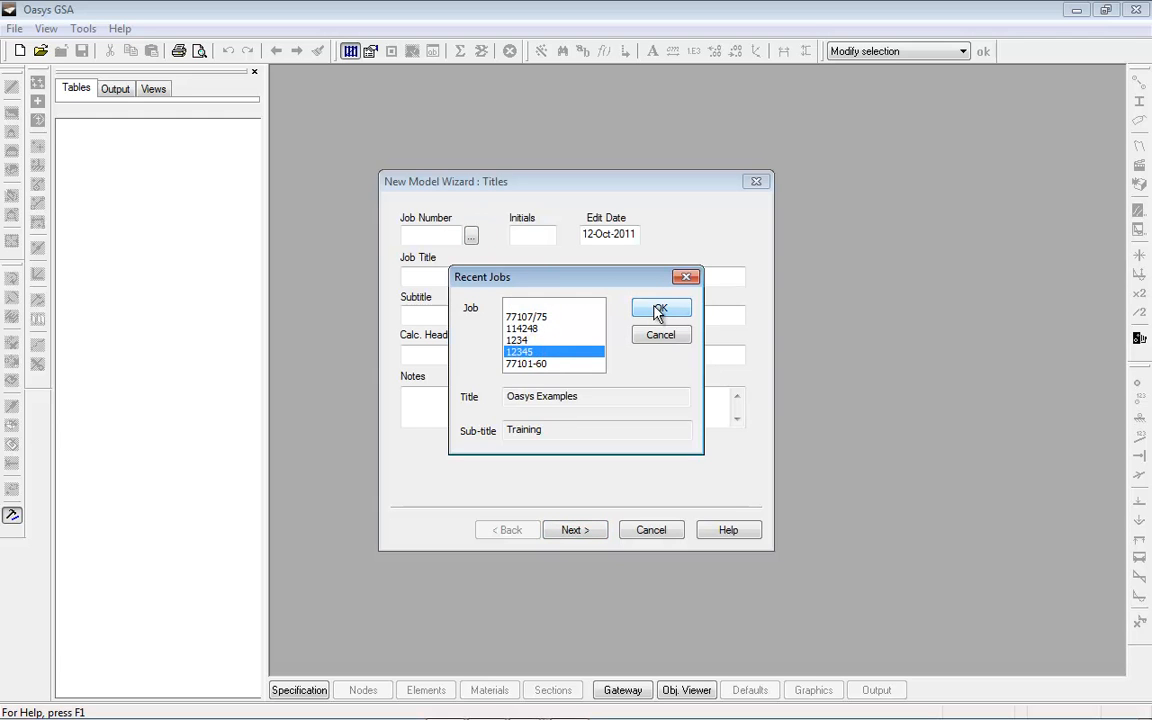
{"action": "left_click", "coordinate": [661, 309]}
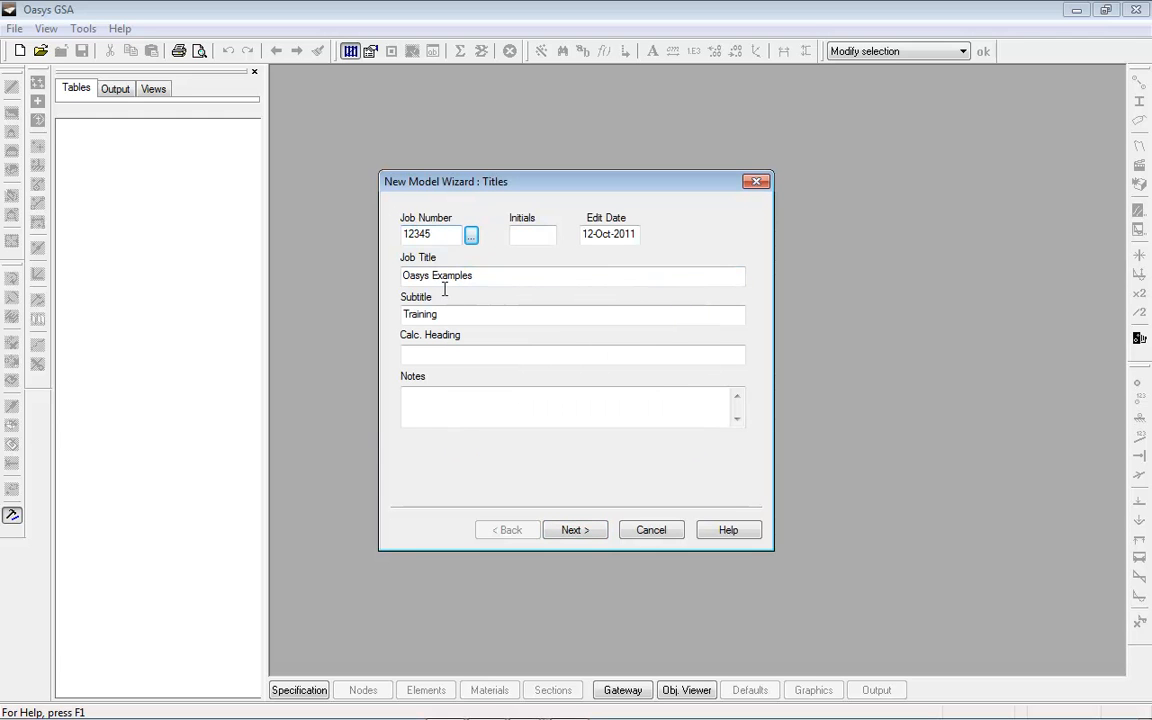
{"action": "left_click", "coordinate": [522, 233]}
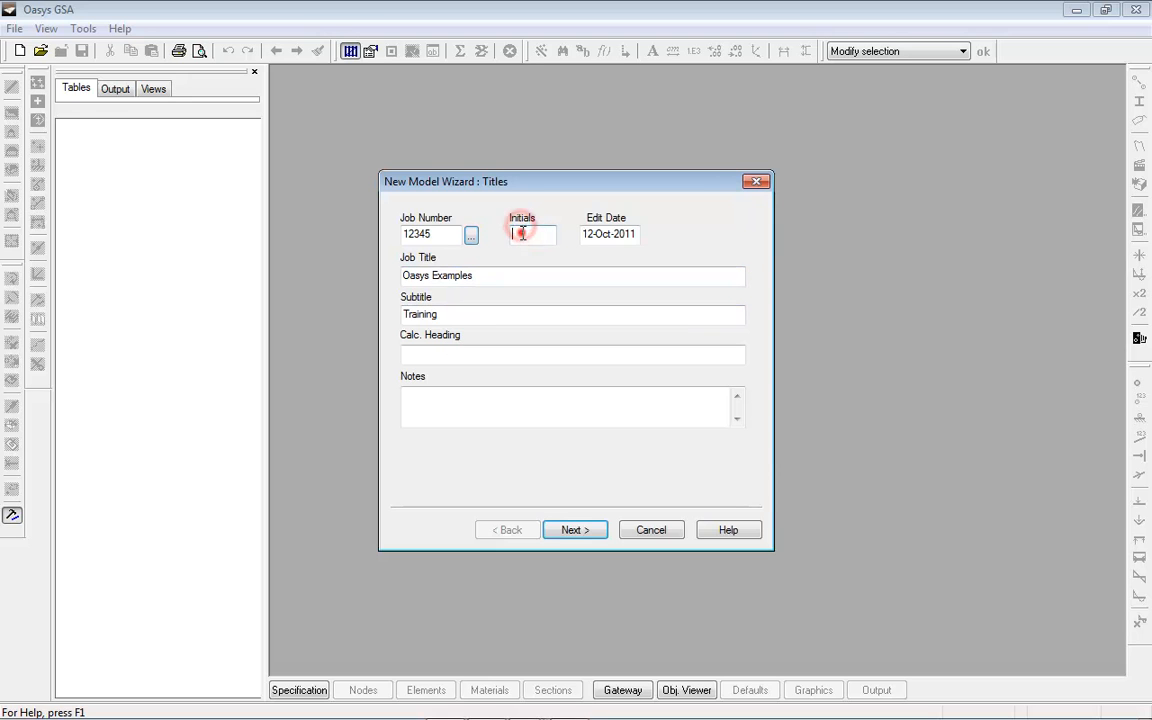
{"action": "type", "text": "Pn"}
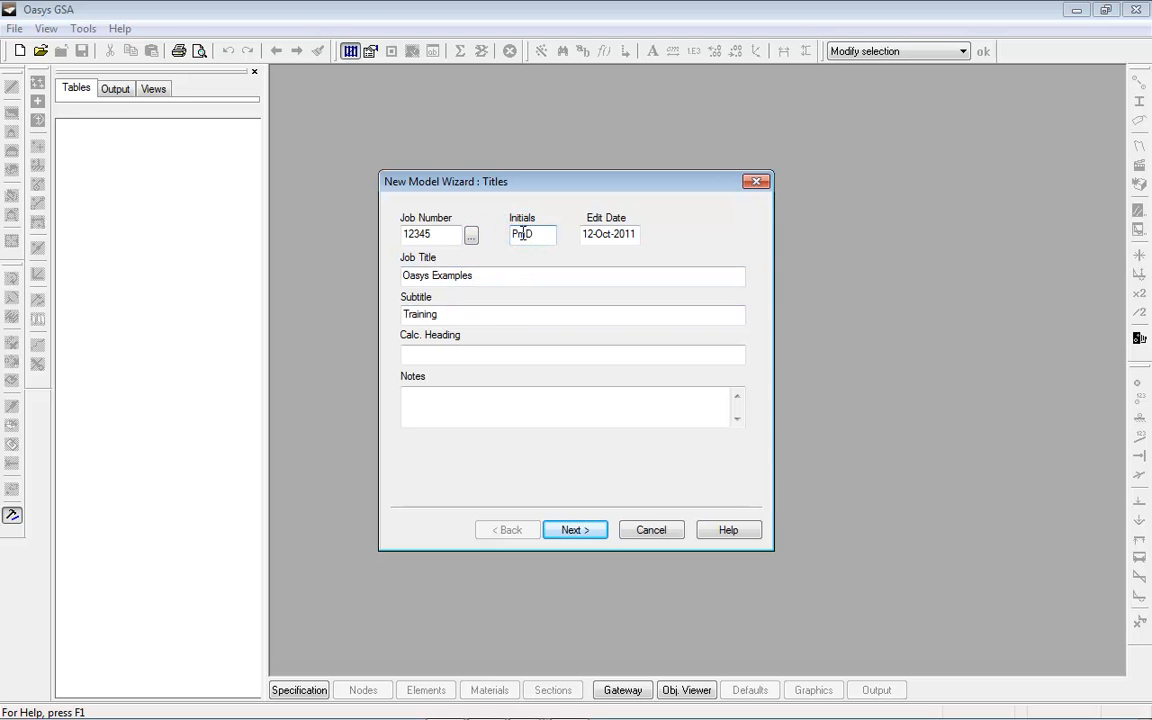
{"action": "type", "text": "D"}
{"action": "left_click", "coordinate": [584, 532]}
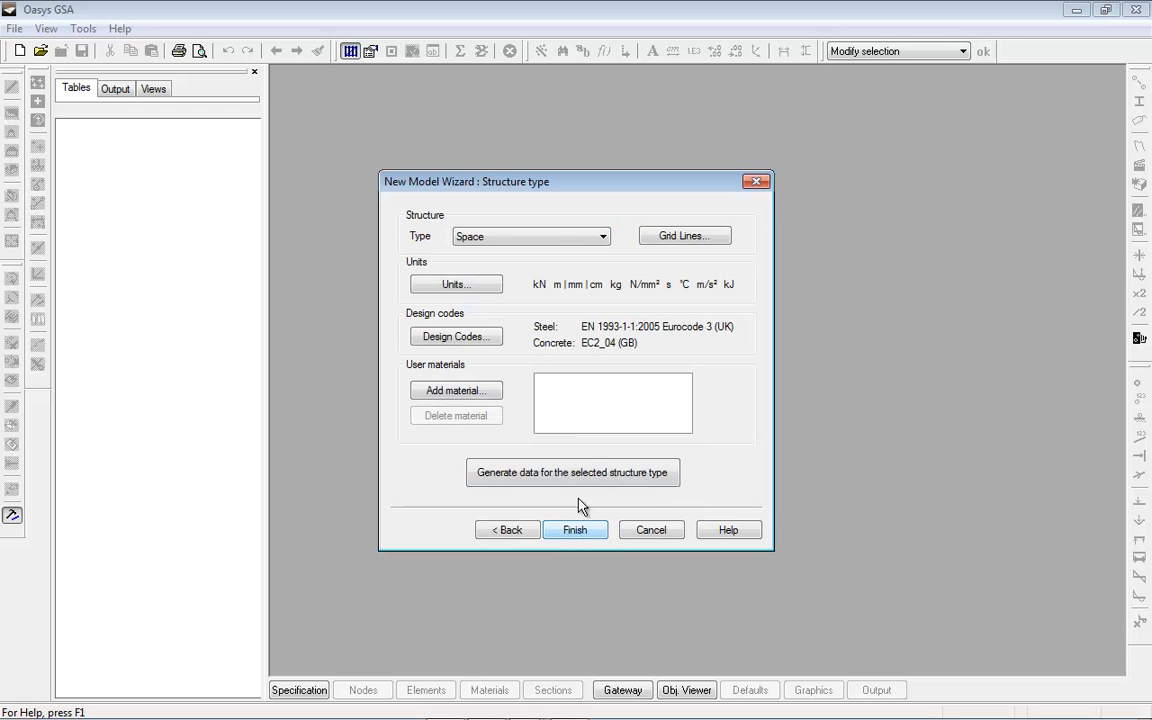
Step: Keep Space as the structure type and finish creating the new model
{"action": "left_click", "coordinate": [601, 245]}
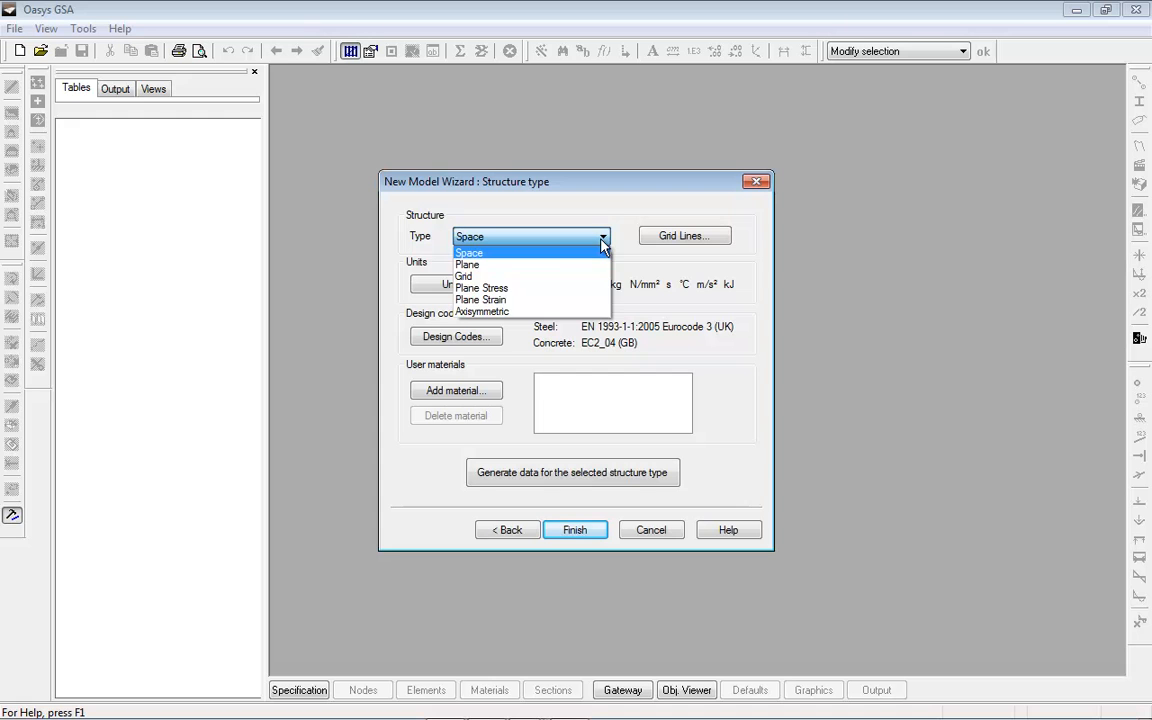
{"action": "left_click", "coordinate": [552, 180]}
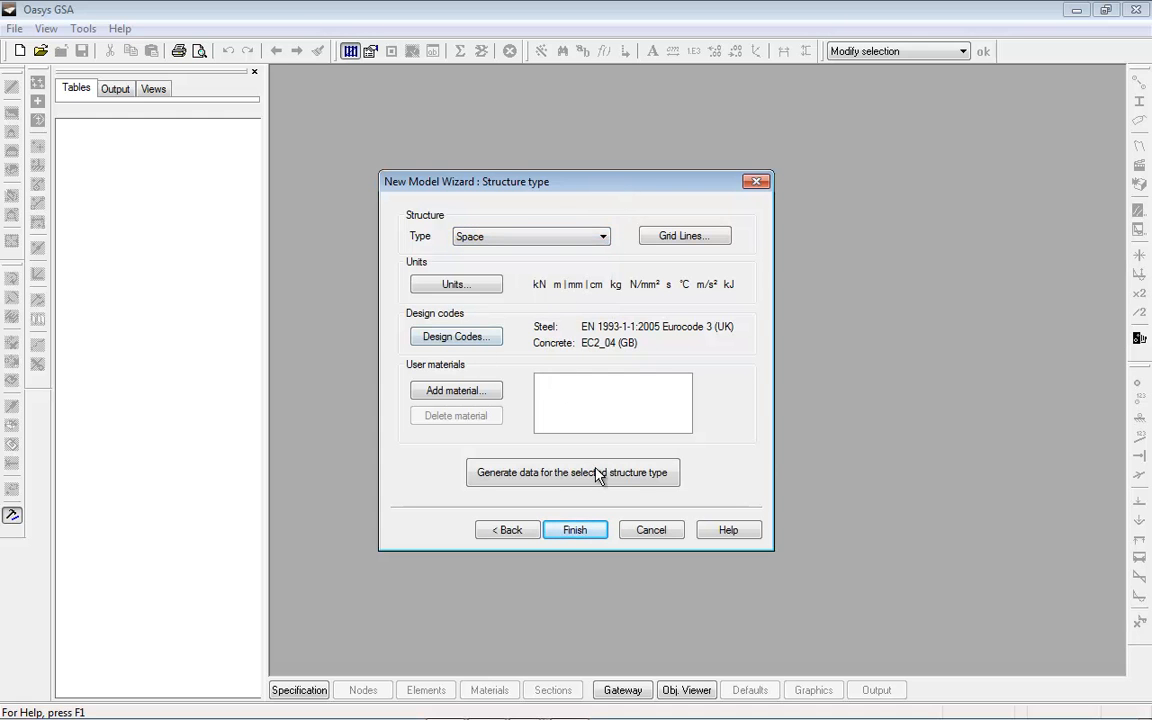
{"action": "left_click", "coordinate": [574, 530]}
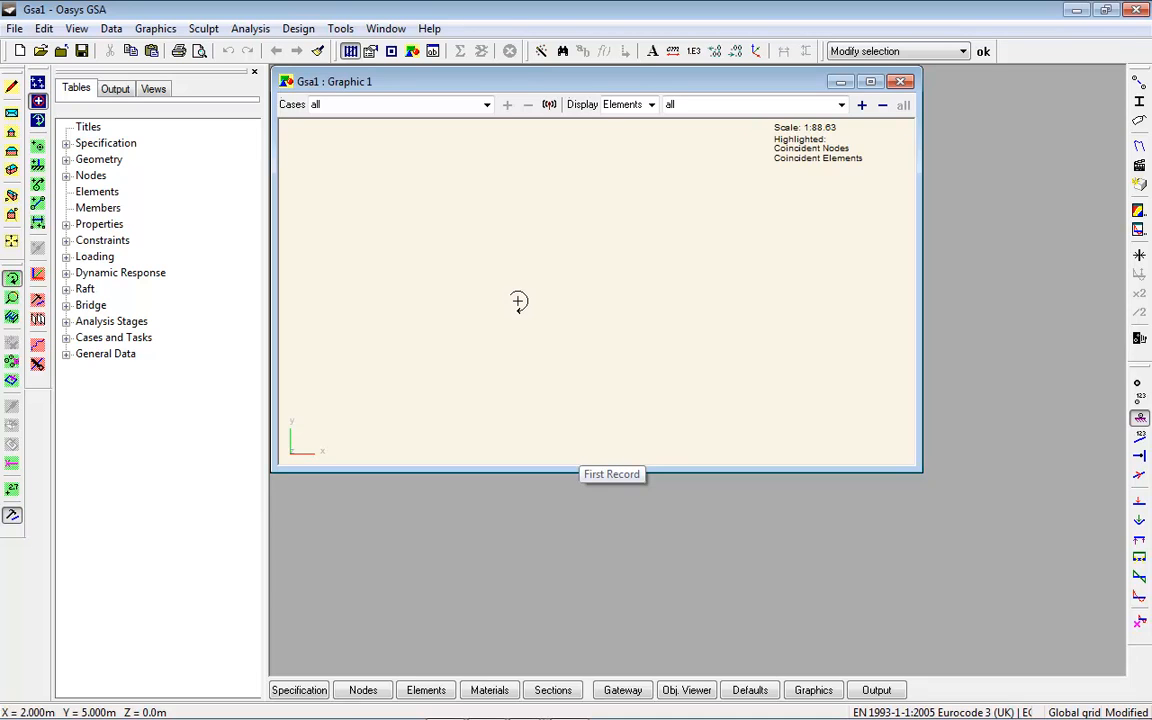
Step: Try half-width and quarter-size placements of the graphic window, ending with it filling the whole work area
{"action": "key", "text": "shift+F4"}
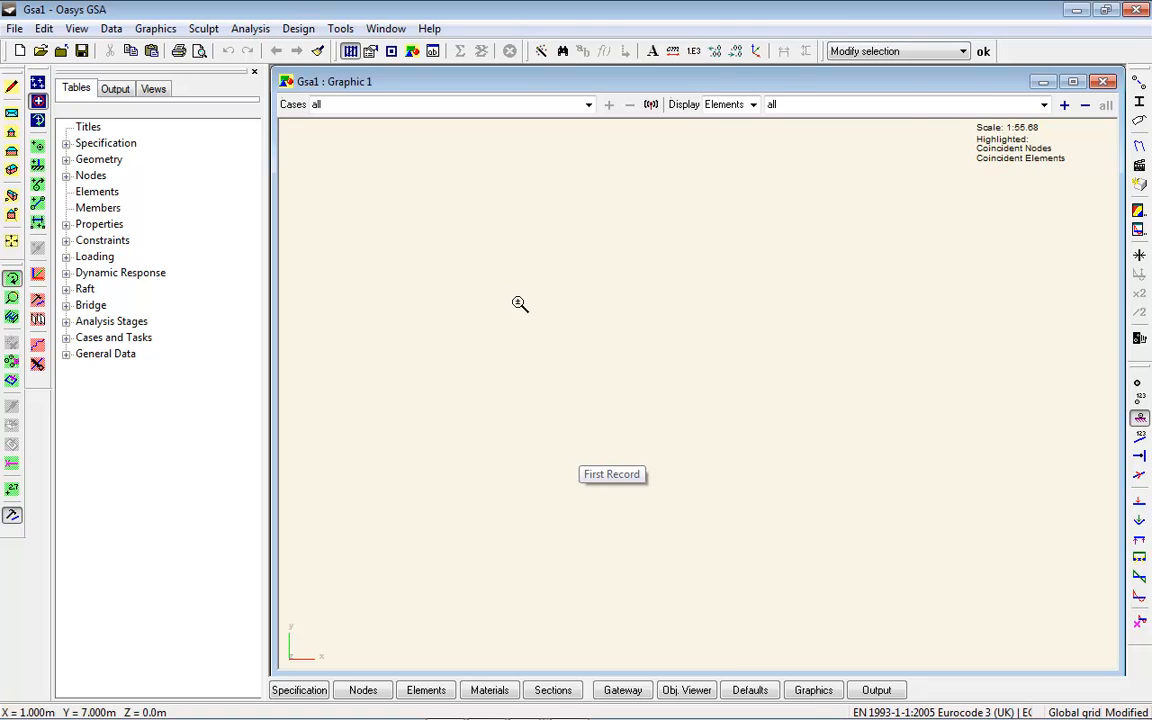
{"action": "key", "text": "shift+Right"}
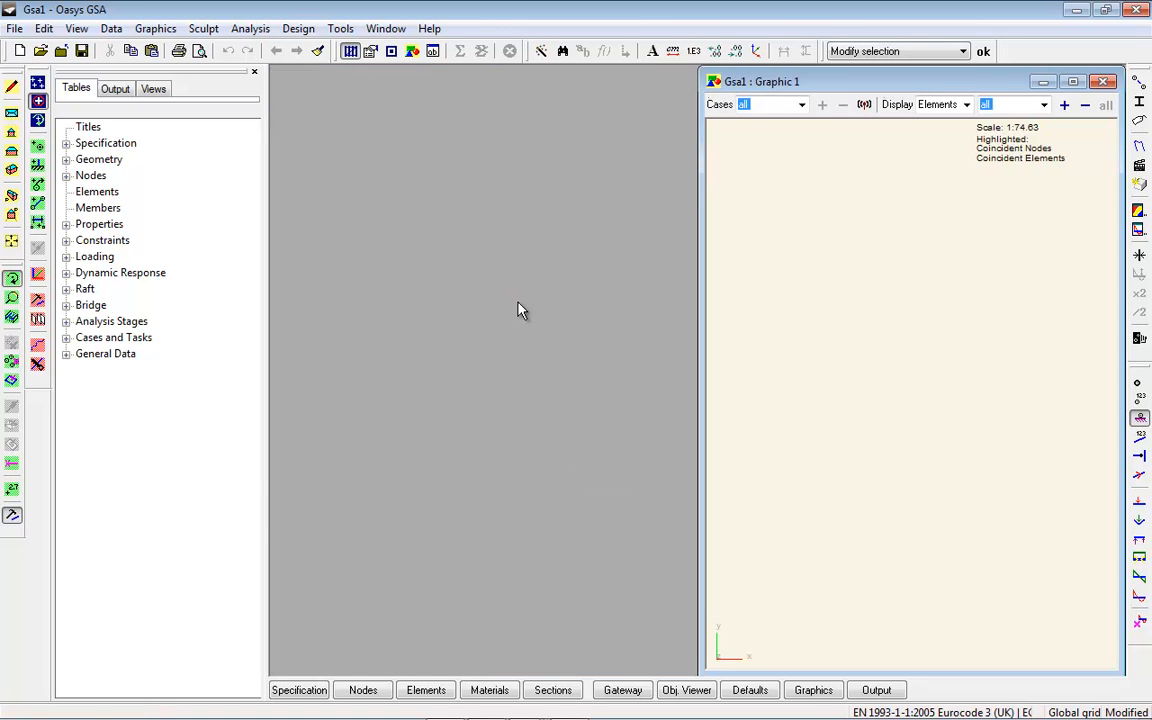
{"action": "key", "text": "shift+Left"}
{"action": "key", "text": "shift+Up"}
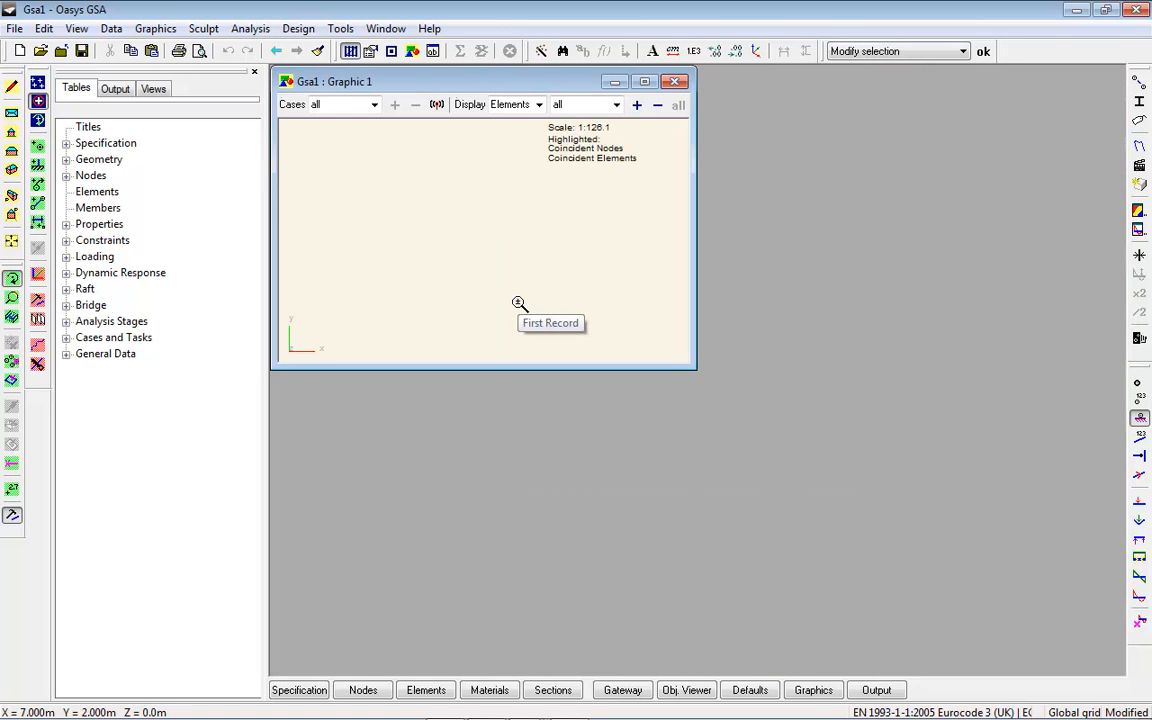
{"action": "key", "text": "shift+Home"}
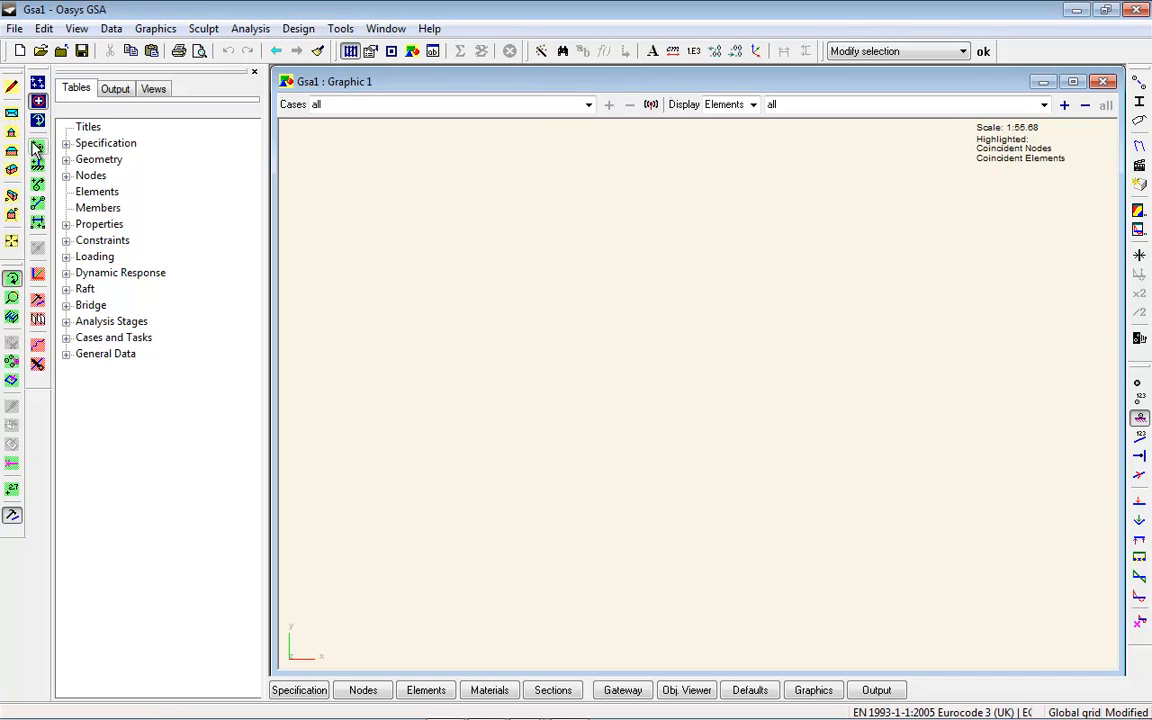
Step: Display the grid in the graphic view, leaving the sculpting tools available
{"action": "left_click", "coordinate": [13, 515]}
{"action": "left_click", "coordinate": [13, 515]}
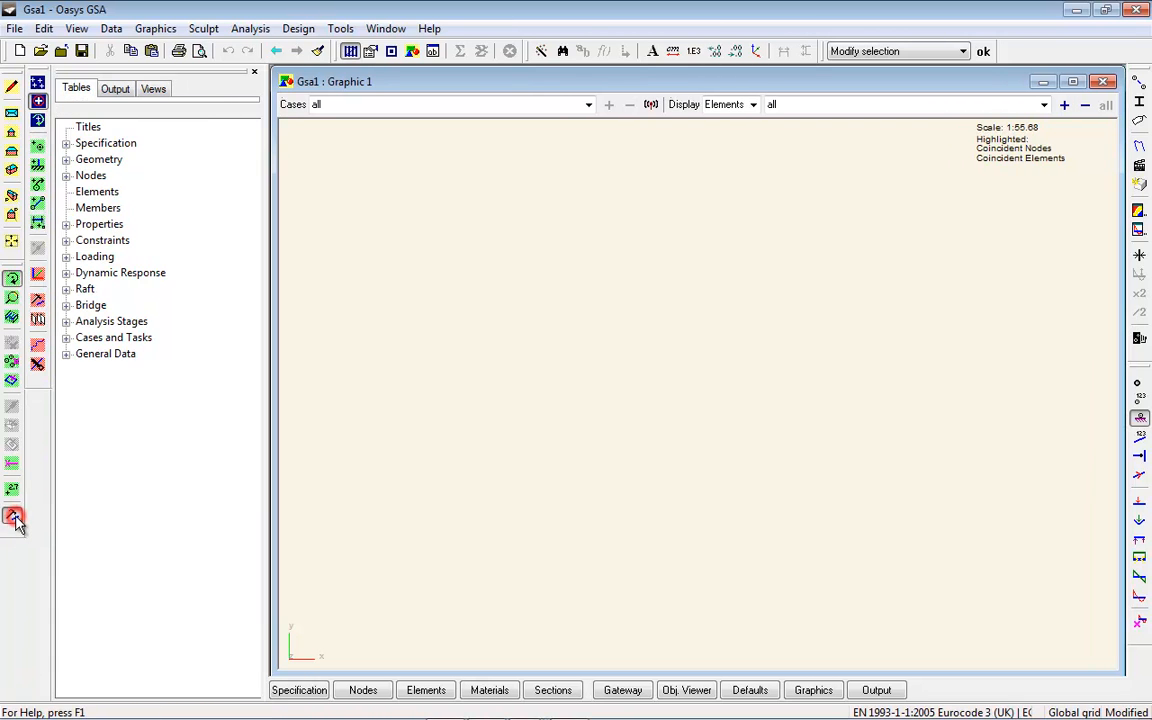
{"action": "left_click", "coordinate": [38, 85]}
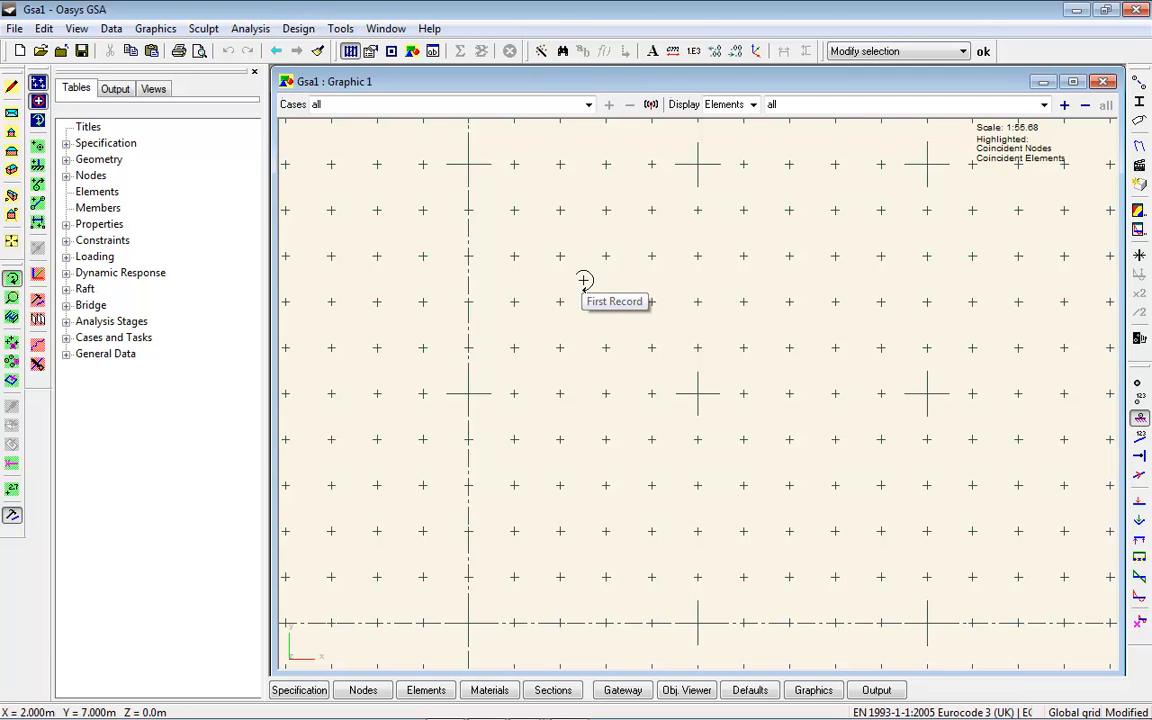
Step: Define a new grid layout for the current grid with the y spacing set to 0.5 m
{"action": "left_click", "coordinate": [111, 29]}
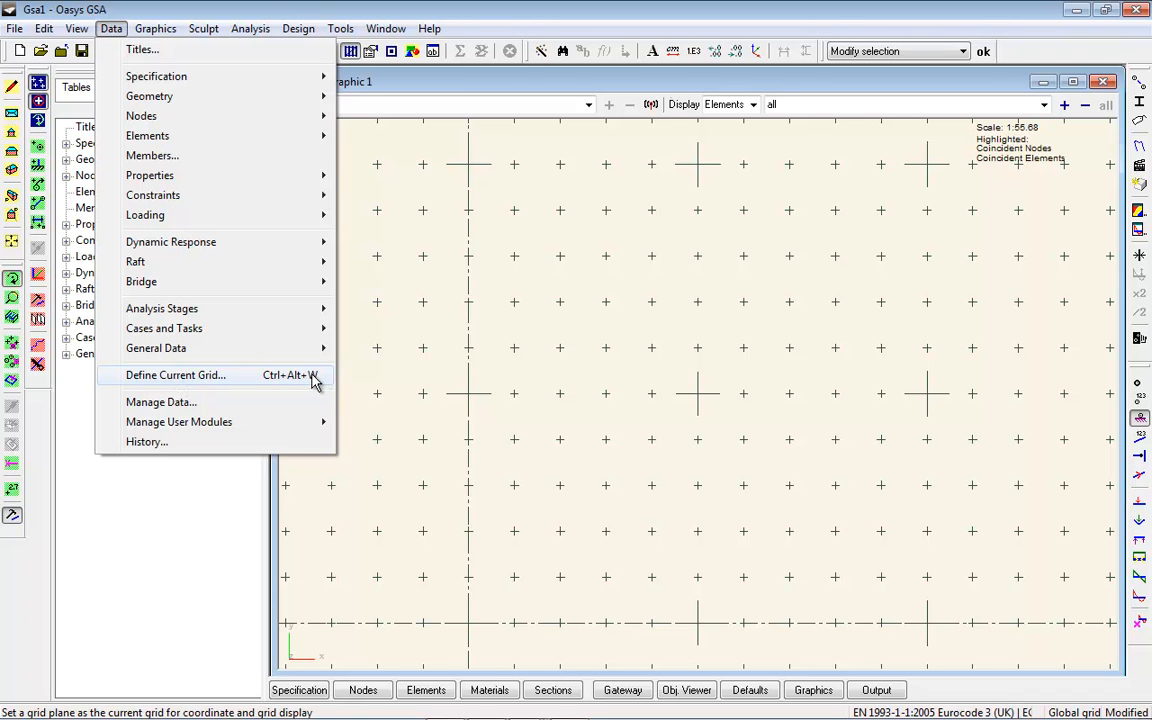
{"action": "left_click", "coordinate": [310, 378]}
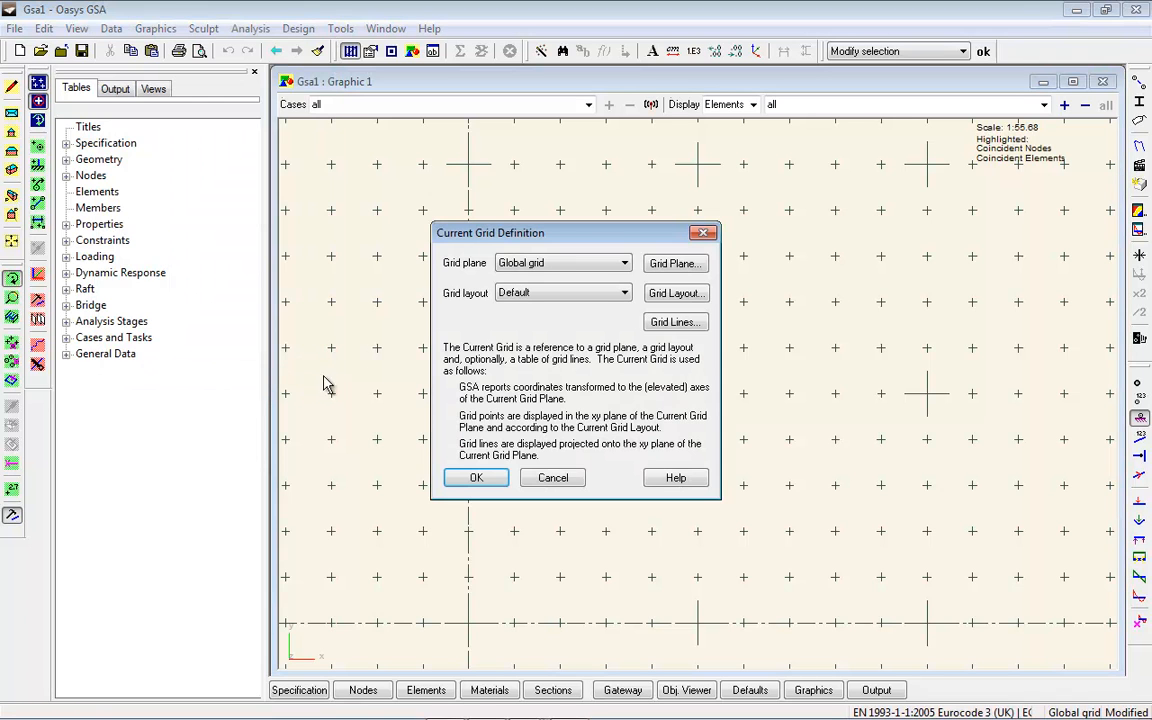
{"action": "left_click", "coordinate": [693, 294]}
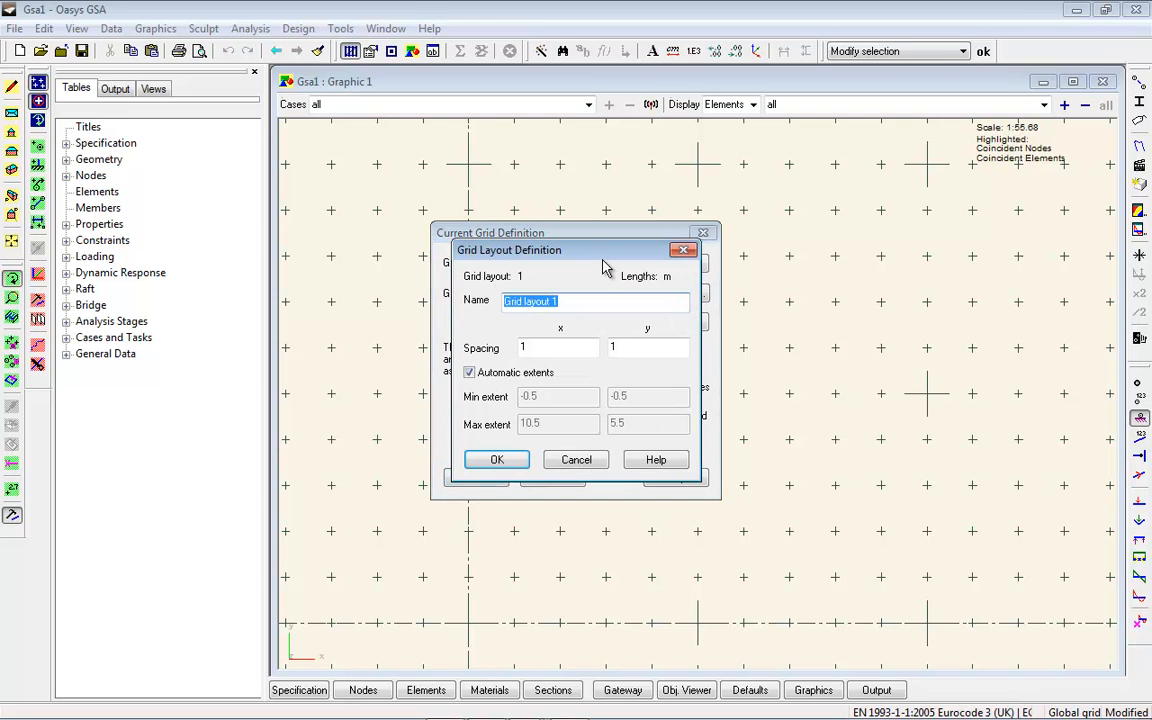
{"action": "double_click", "coordinate": [630, 346]}
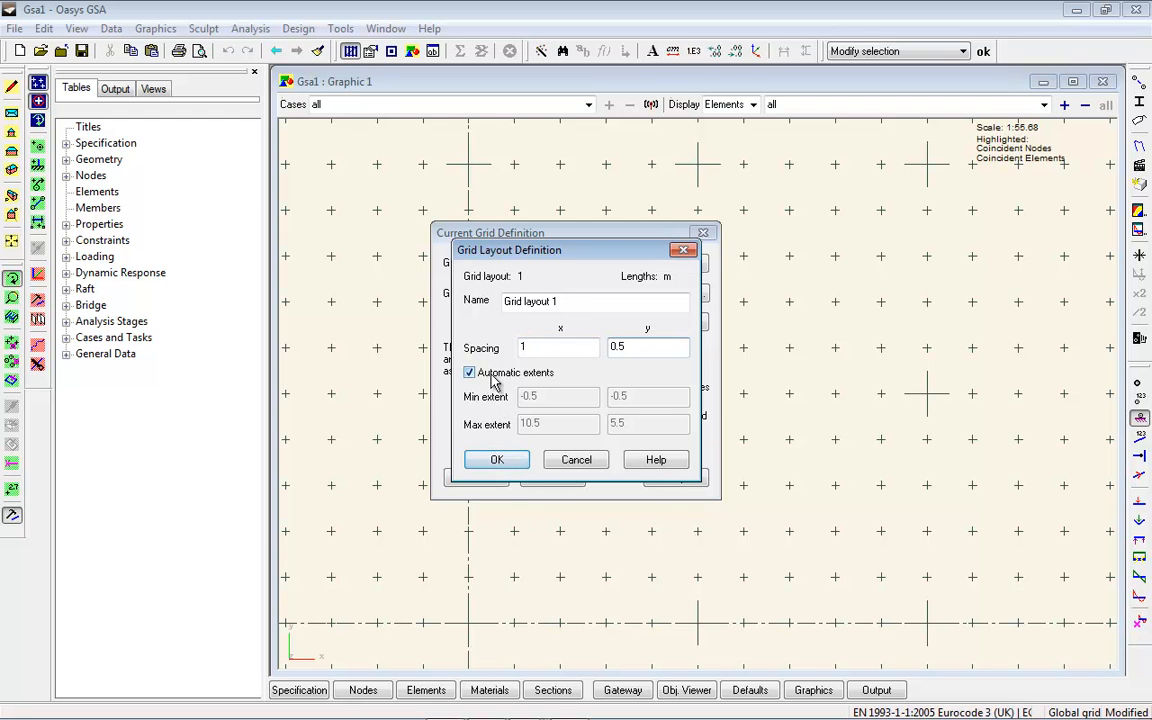
{"action": "left_click", "coordinate": [508, 462]}
{"action": "left_click", "coordinate": [478, 478]}
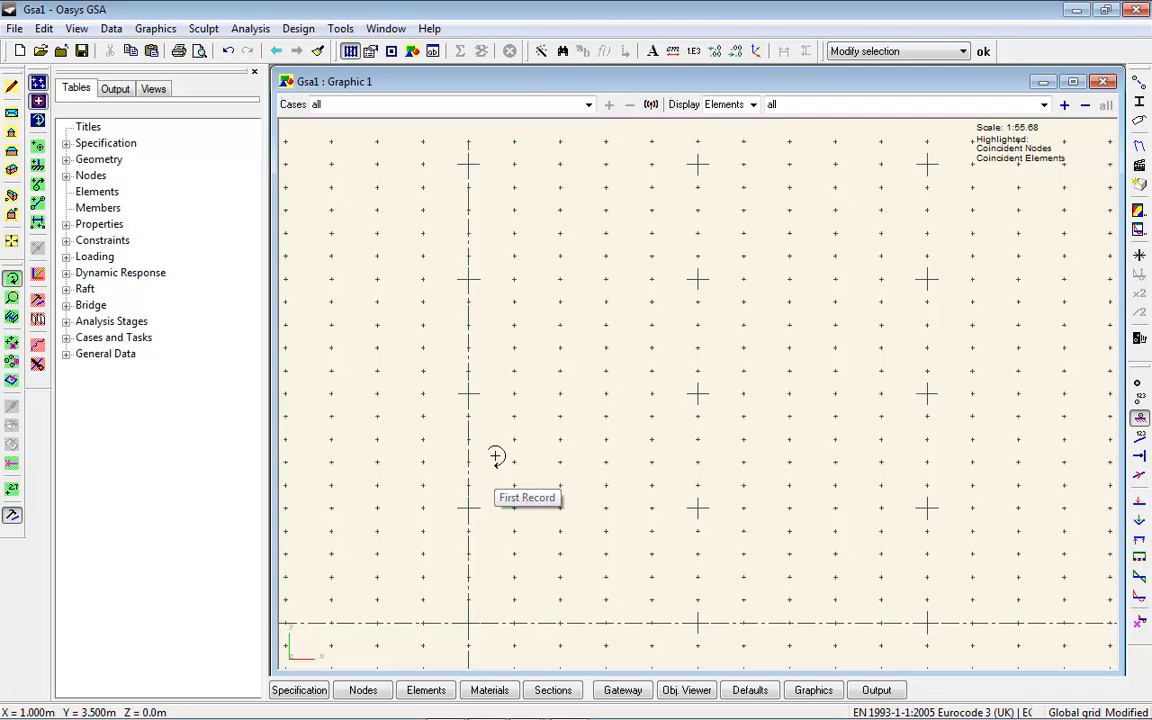
Step: Draw a line element from the origin to the grid point at X = 1 m, Y = 0.5 m
{"action": "left_click", "coordinate": [39, 203]}
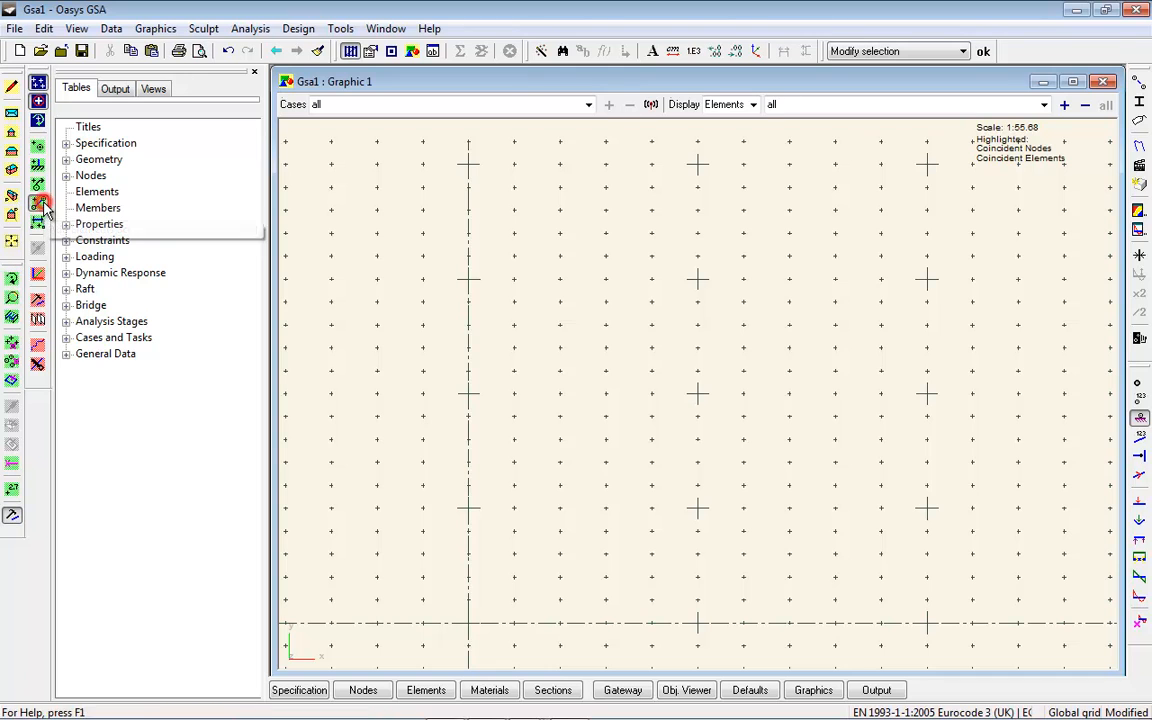
{"action": "left_click", "coordinate": [477, 623]}
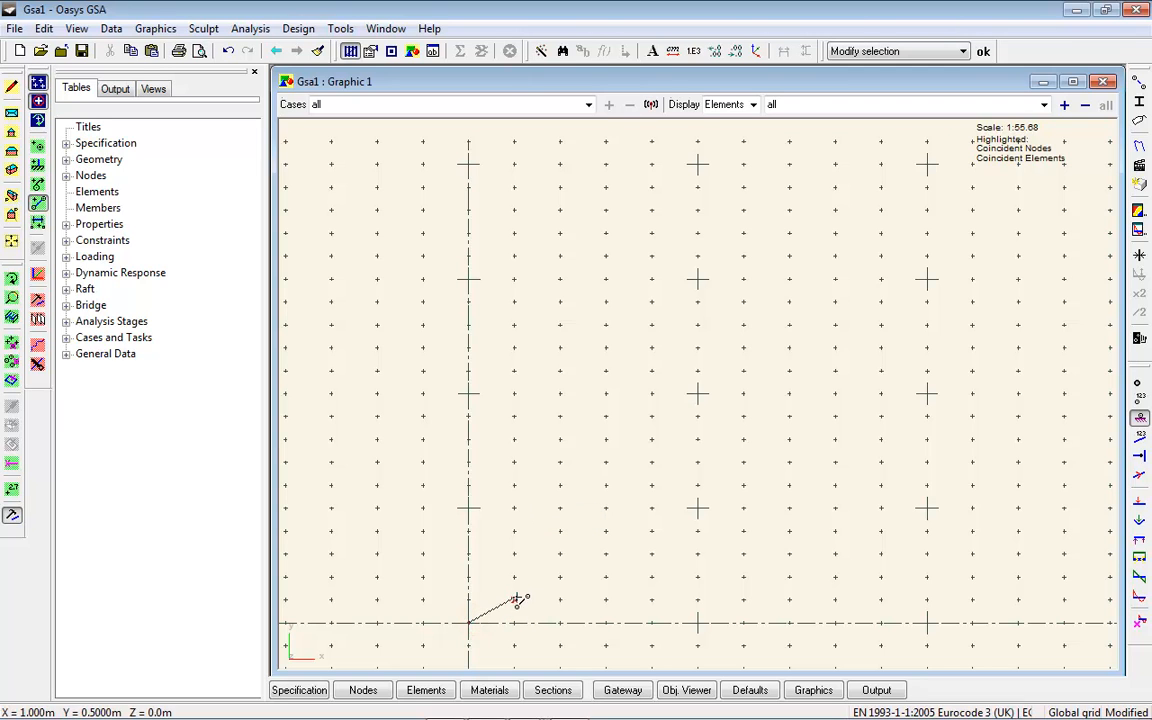
{"action": "left_click", "coordinate": [514, 600]}
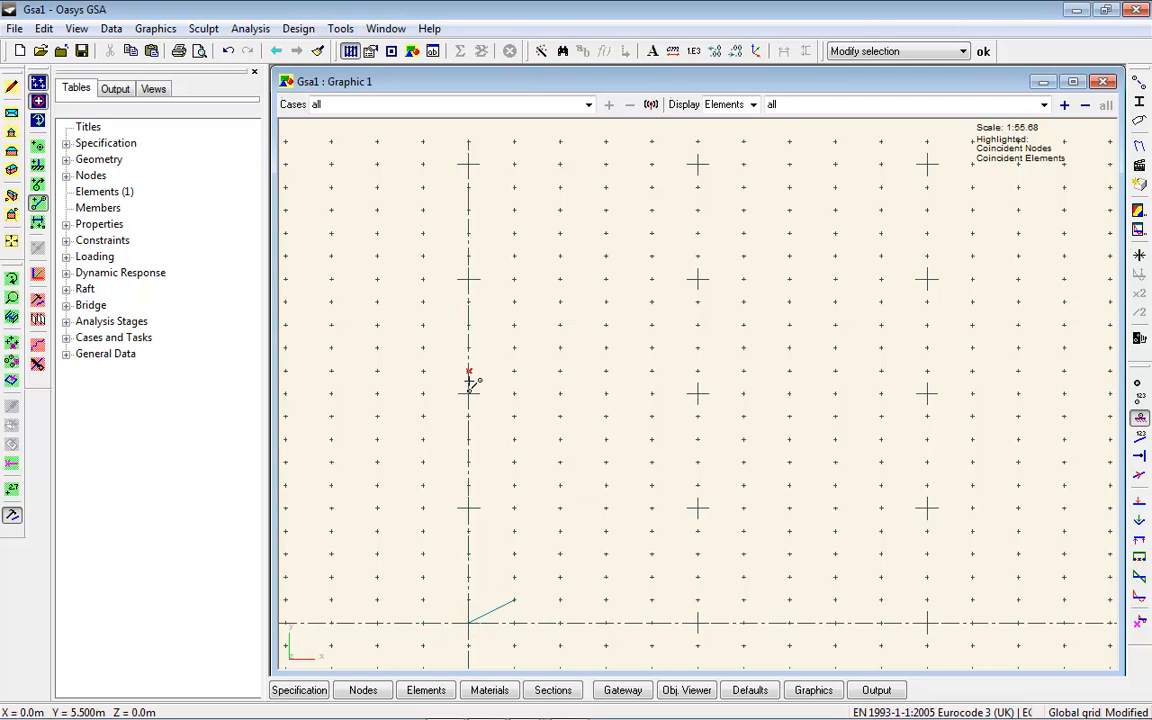
Step: Turn grid snapping off to try free cursor positions around the element, and turn snapping back on
{"action": "left_click", "coordinate": [41, 103]}
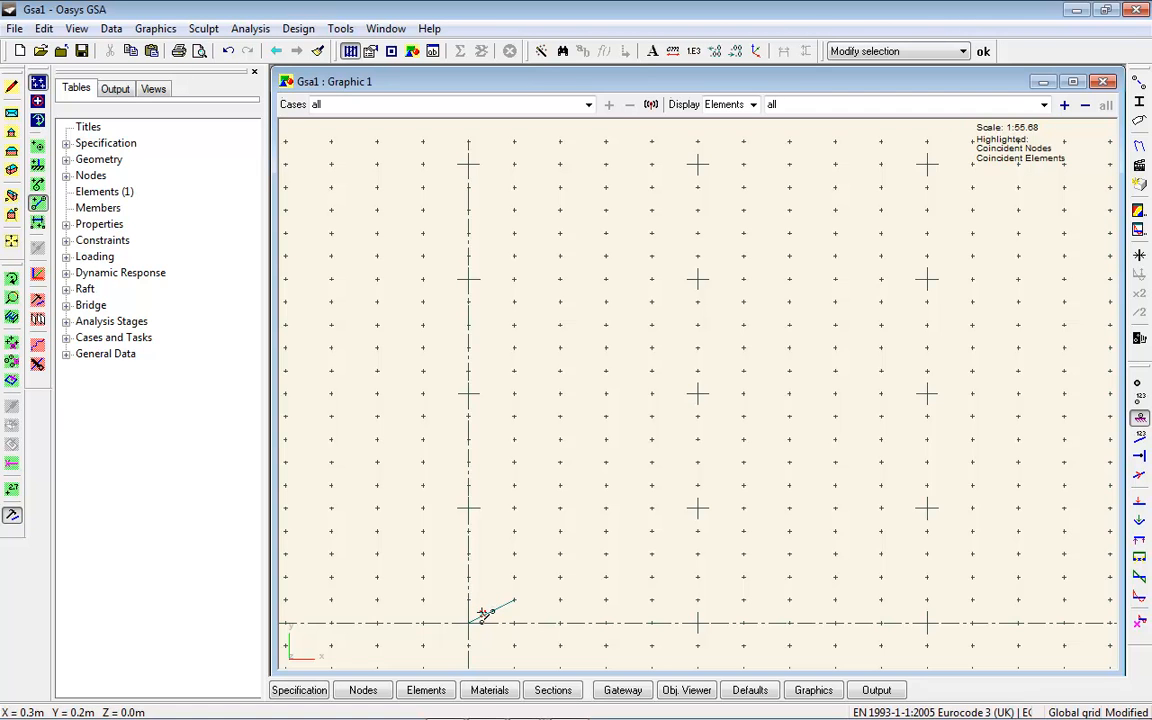
{"action": "scroll", "coordinate": [482, 618], "scroll_direction": "up", "scroll_amount": 2}
{"action": "scroll", "coordinate": [482, 618], "scroll_direction": "up", "scroll_amount": 4}
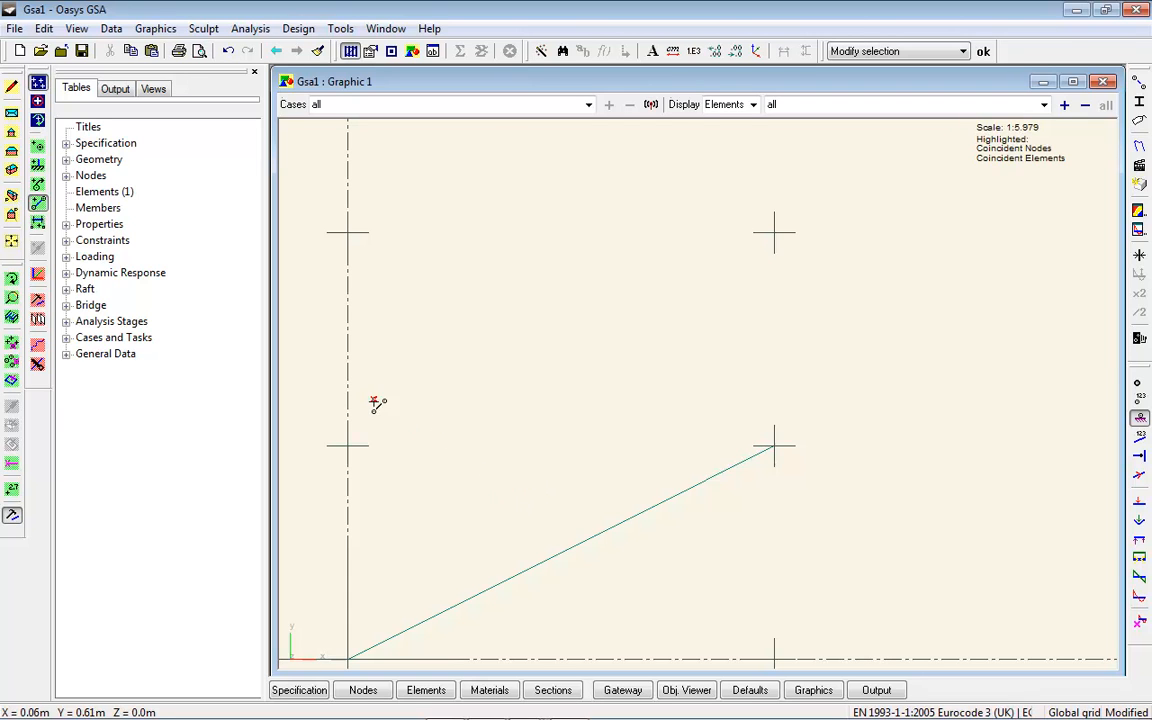
{"action": "left_click", "coordinate": [38, 100]}
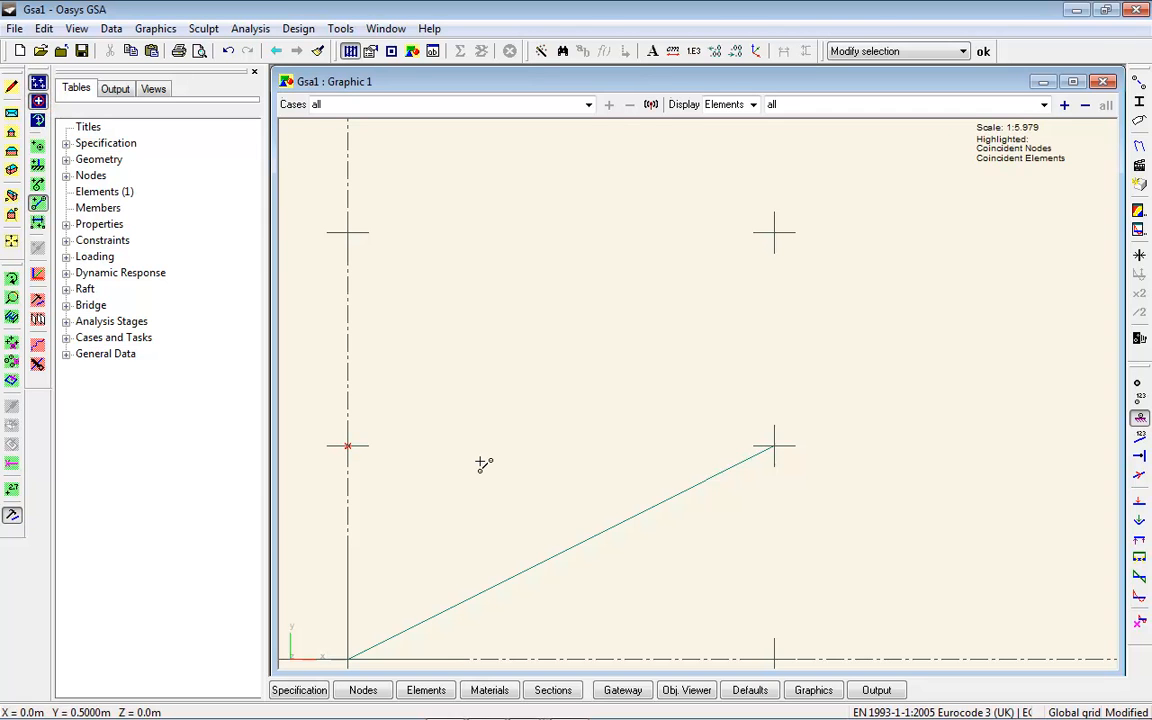
{"action": "scroll", "coordinate": [483, 463], "scroll_direction": "down", "scroll_amount": 5}
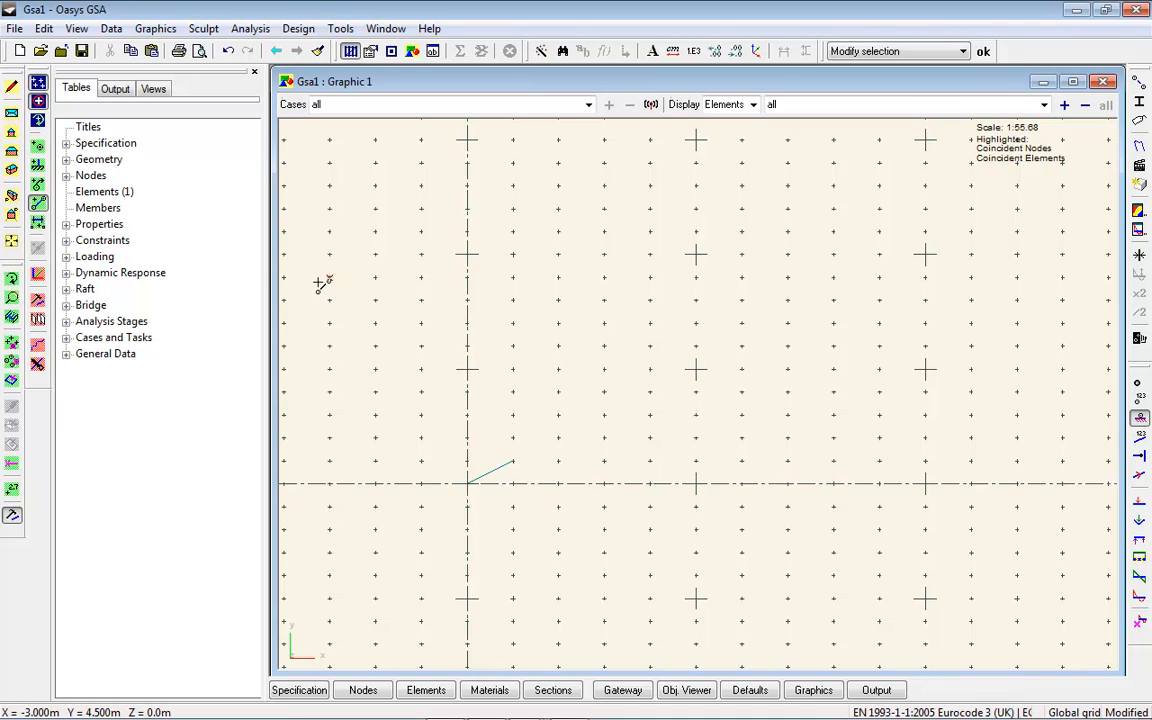
Step: Change the current grid plane to Global cylindrical grid, keeping Grid layout 1
{"action": "left_click", "coordinate": [109, 28]}
{"action": "left_click", "coordinate": [197, 374]}
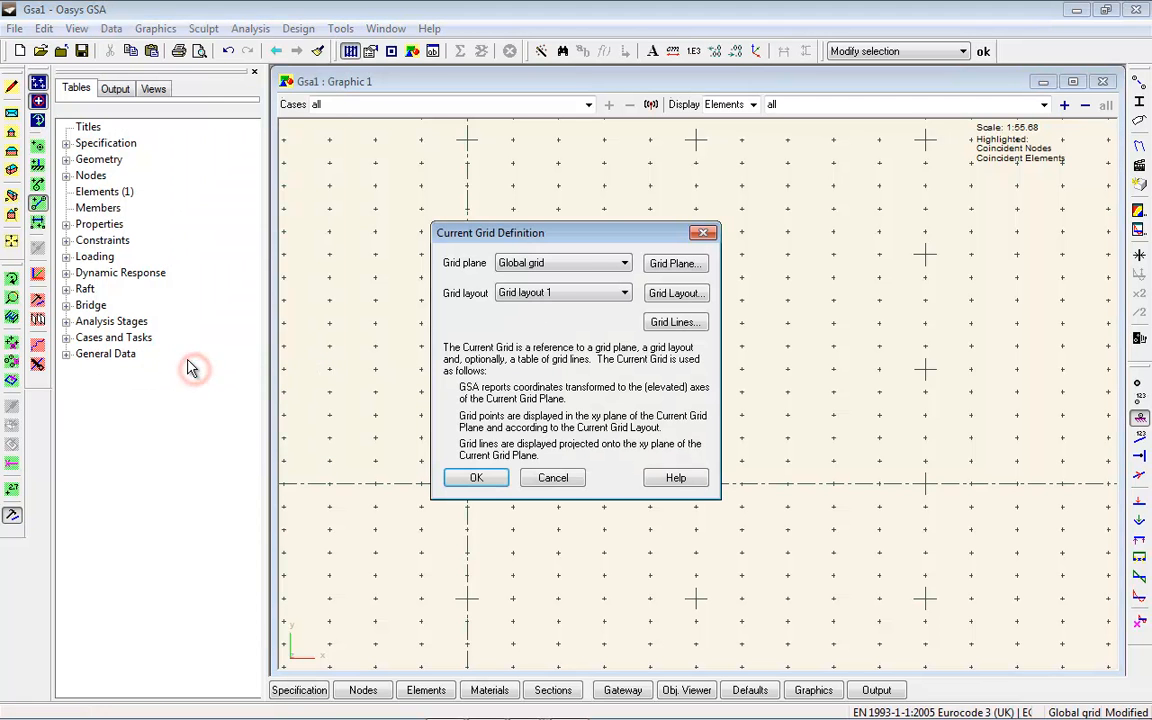
{"action": "left_click", "coordinate": [604, 264]}
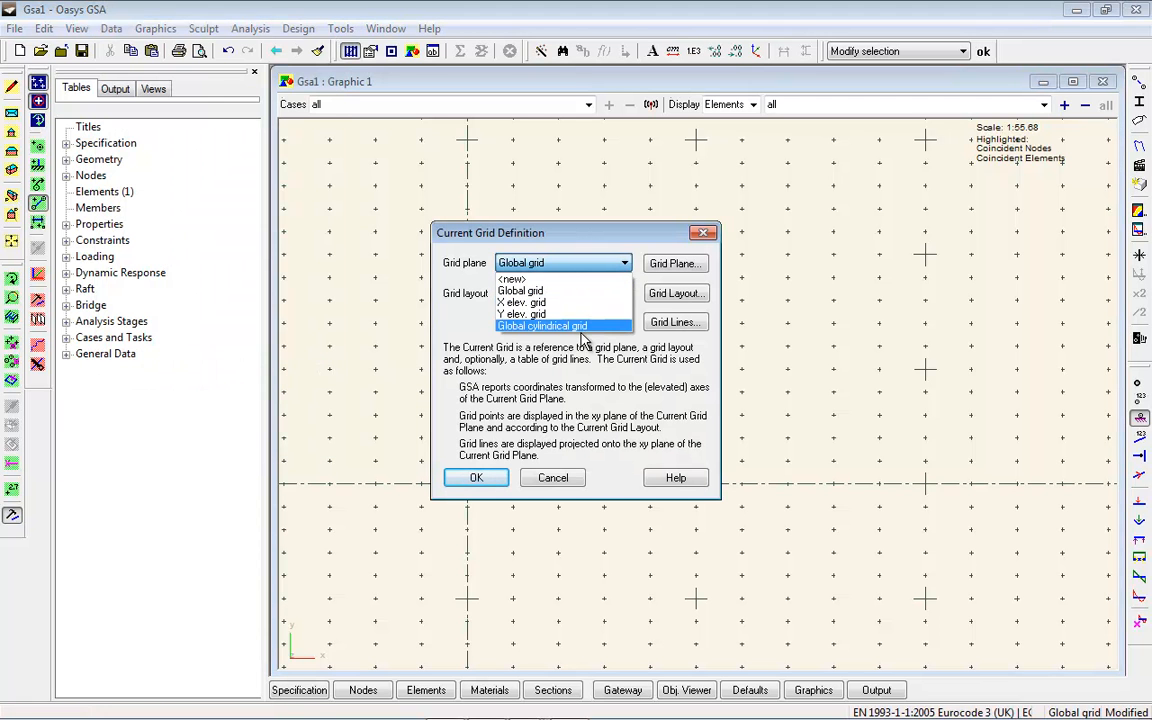
{"action": "left_click", "coordinate": [585, 329]}
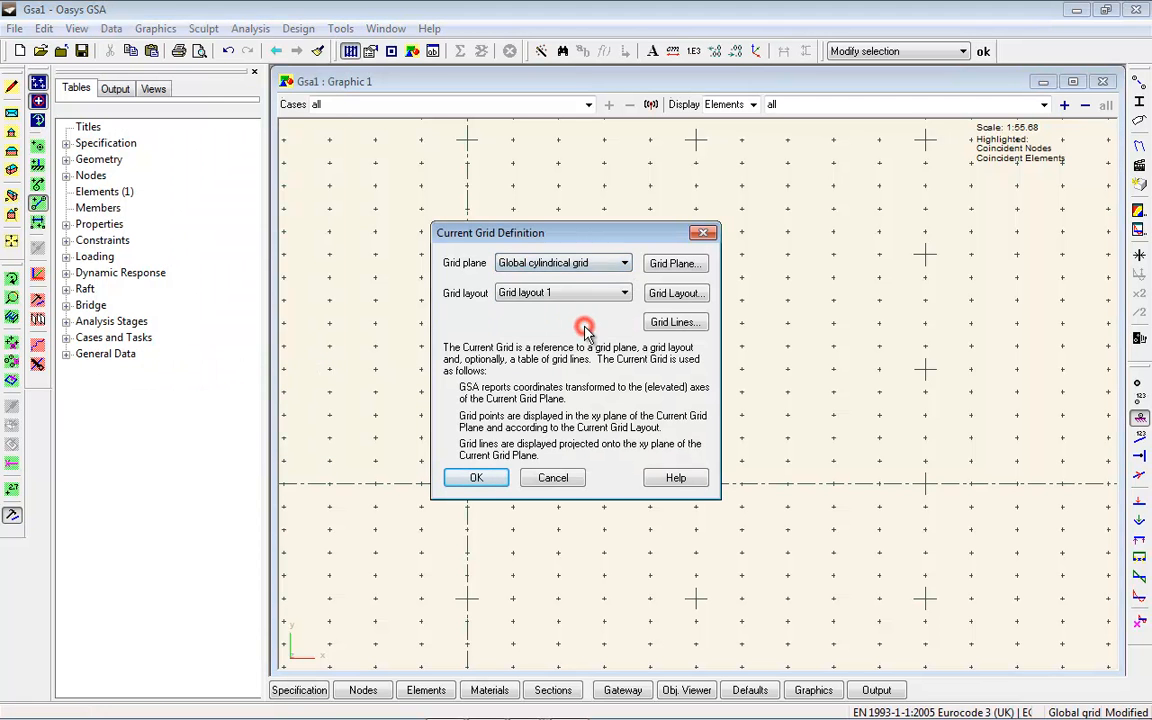
{"action": "left_click", "coordinate": [476, 478]}
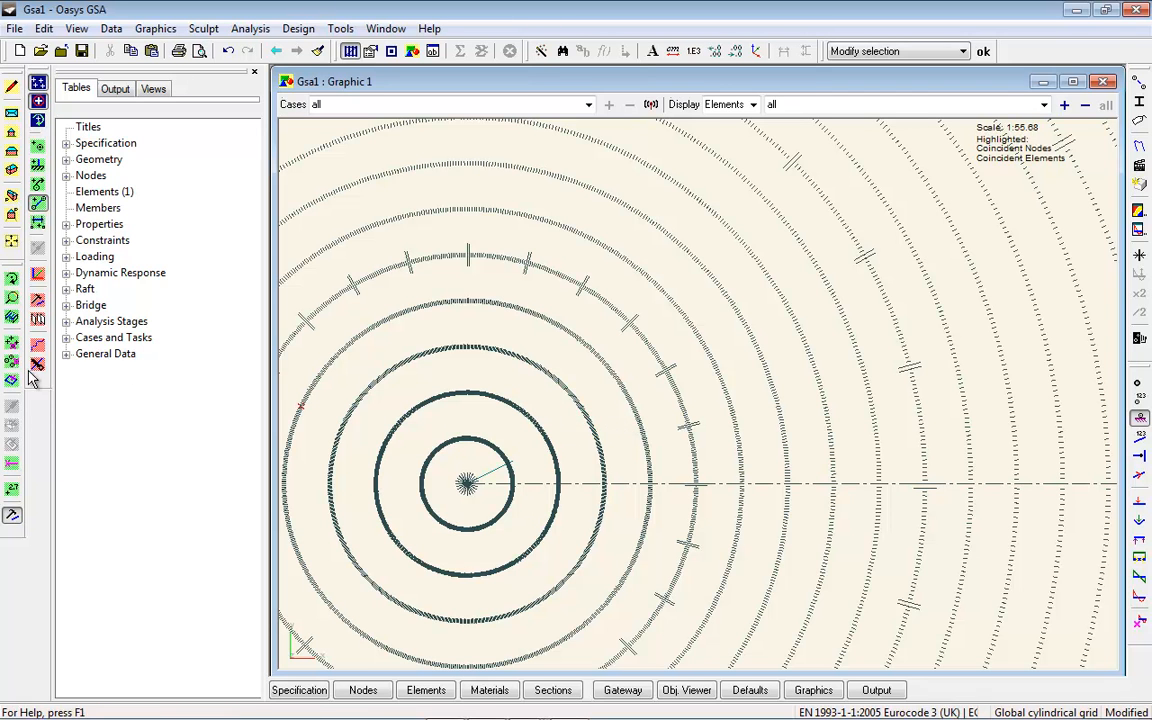
Step: Select the line element on the cylindrical grid and show the node symbols in the graphic view
{"action": "scroll", "coordinate": [537, 468], "scroll_direction": "up", "scroll_amount": 5}
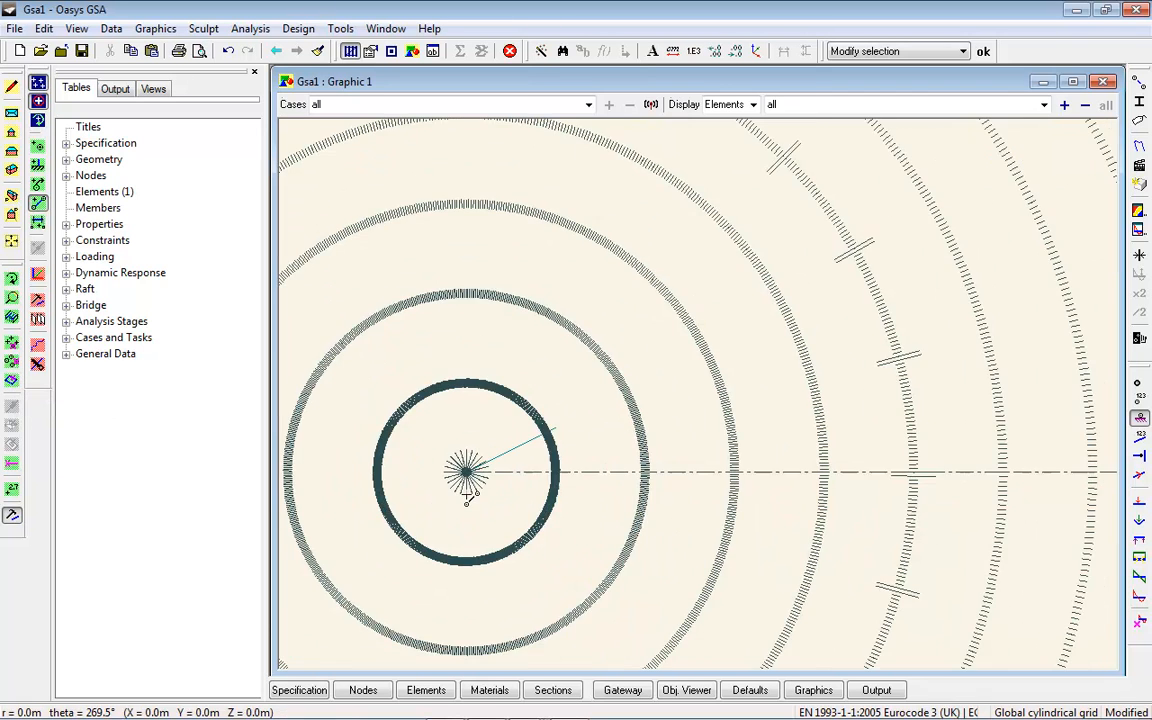
{"action": "left_click", "coordinate": [12, 220]}
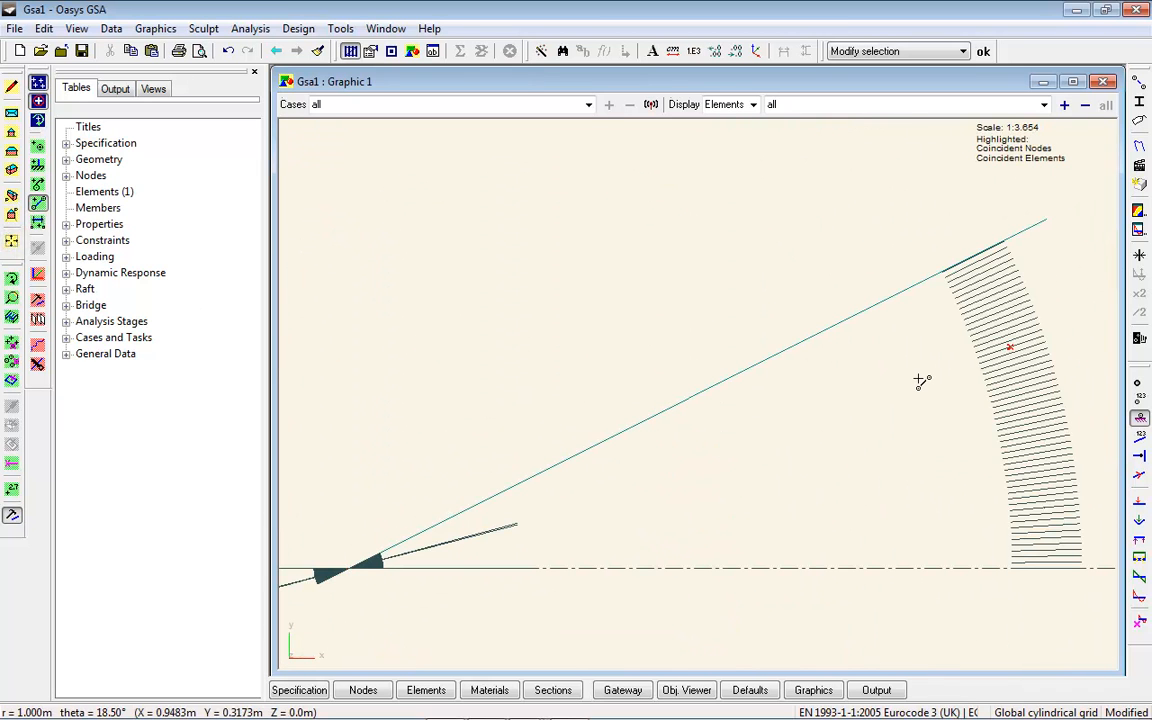
{"action": "scroll", "coordinate": [918, 383], "scroll_direction": "down", "scroll_amount": 4}
{"action": "middle_click_drag", "start_coordinate": [902, 379], "coordinate": [798, 387]}
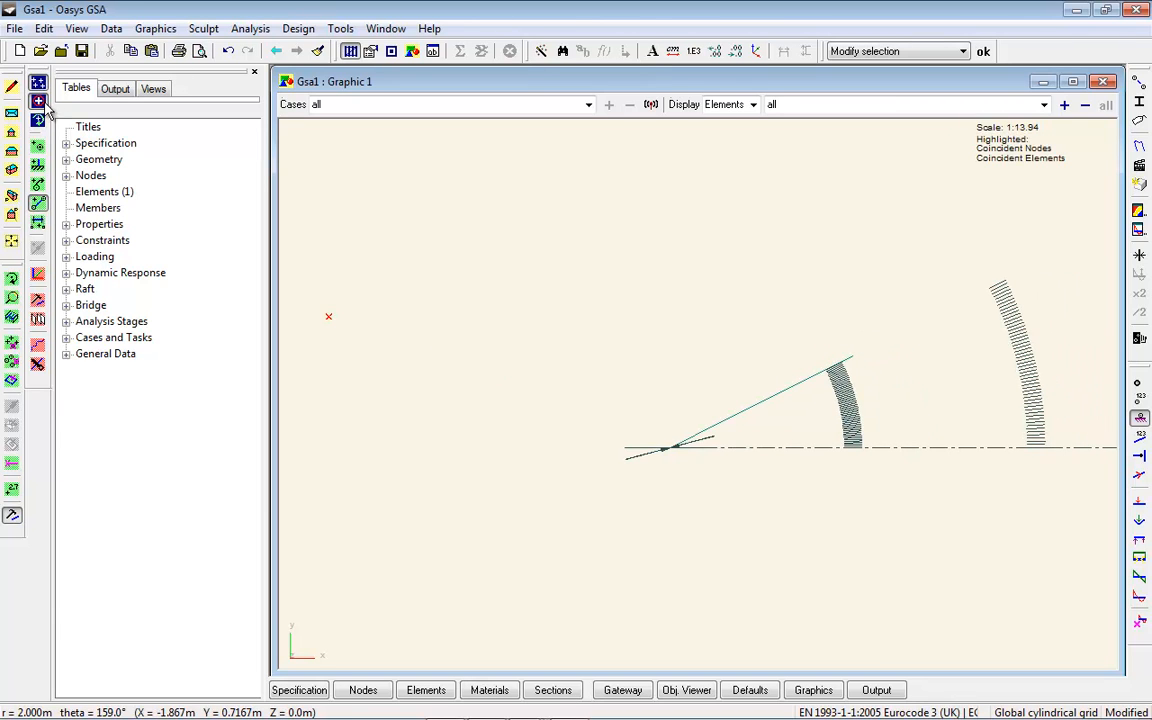
{"action": "left_click", "coordinate": [12, 380]}
{"action": "mouse_move", "coordinate": [527, 487]}
{"action": "left_mouse_down"}
{"action": "mouse_move", "coordinate": [964, 342]}
{"action": "mouse_move", "coordinate": [1018, 262]}
{"action": "left_mouse_up"}
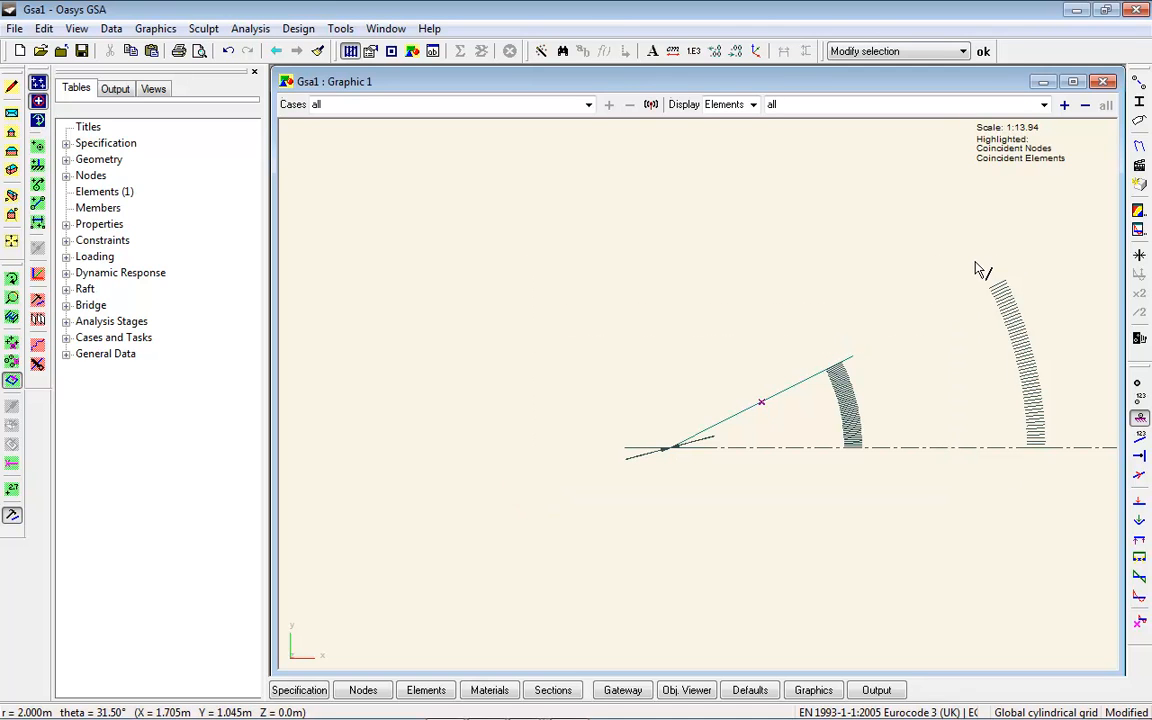
{"action": "left_click", "coordinate": [1139, 383]}
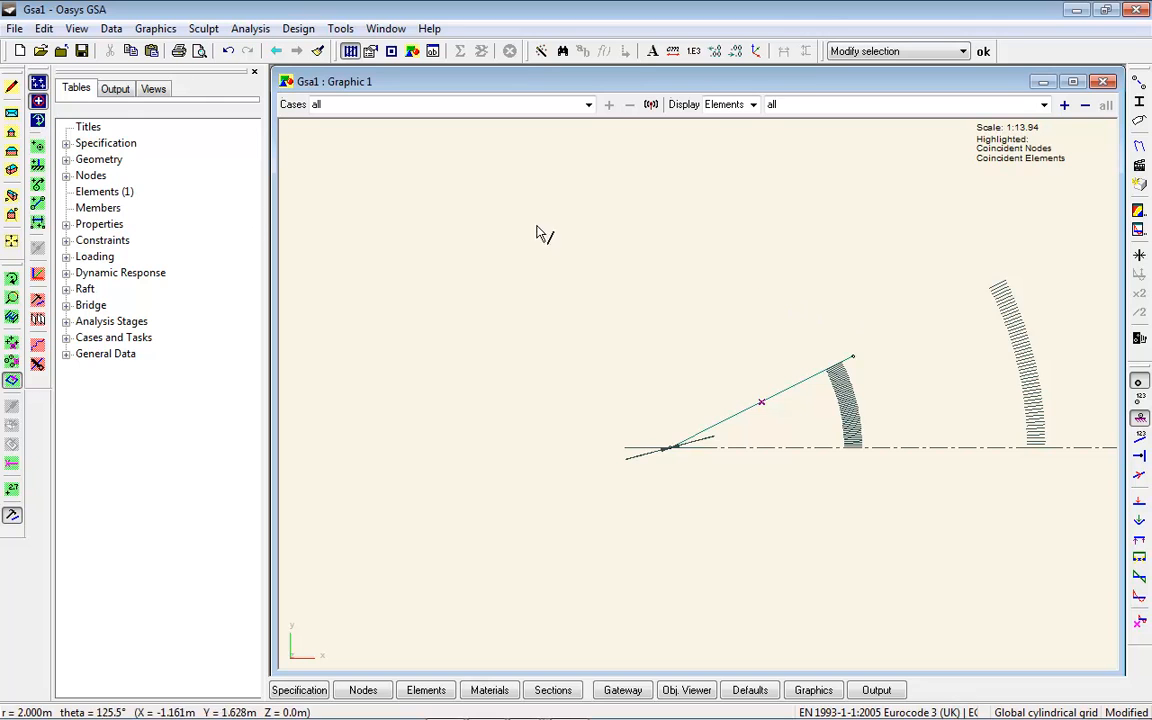
Step: Copy the selected line element 5 times about the Global cylindrical axes, shifting theta by 60° per copy and previewing before applying
{"action": "left_click", "coordinate": [38, 321]}
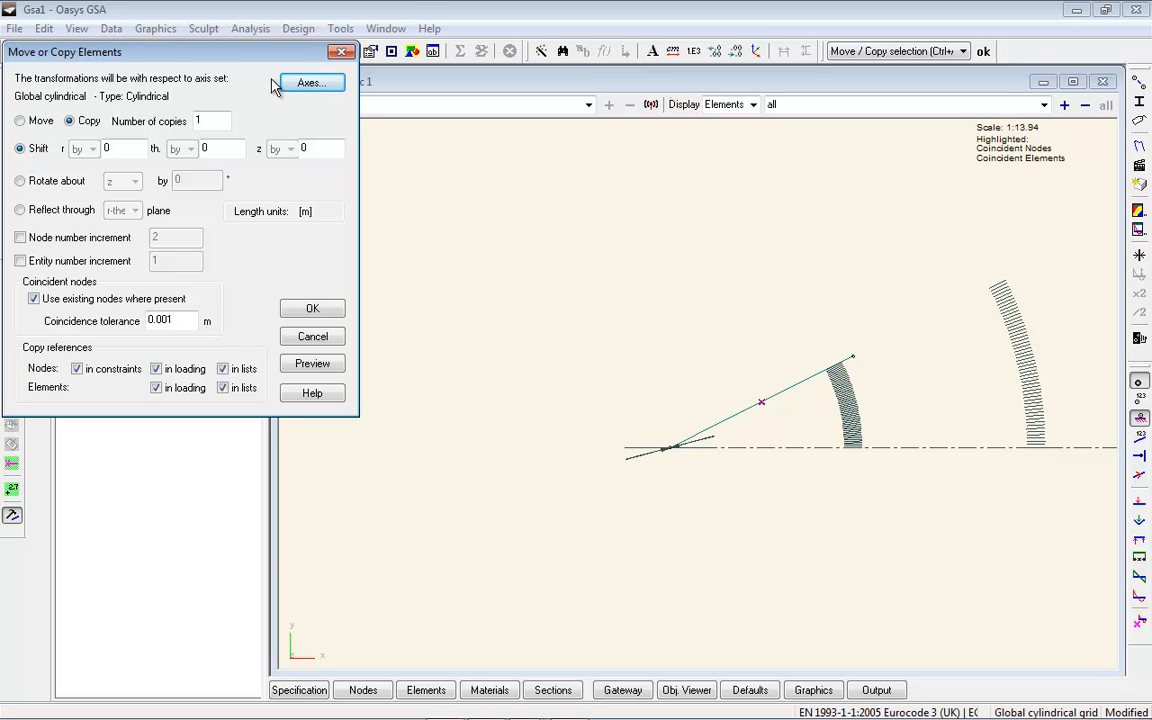
{"action": "left_click", "coordinate": [310, 84]}
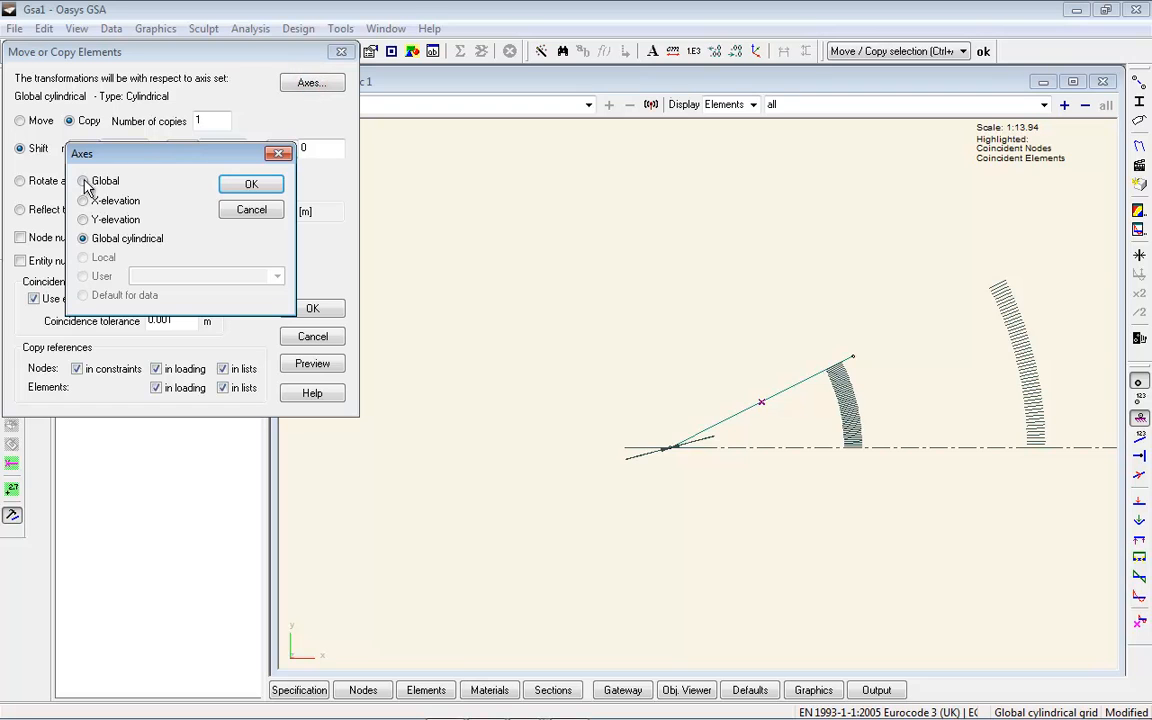
{"action": "left_click", "coordinate": [252, 211]}
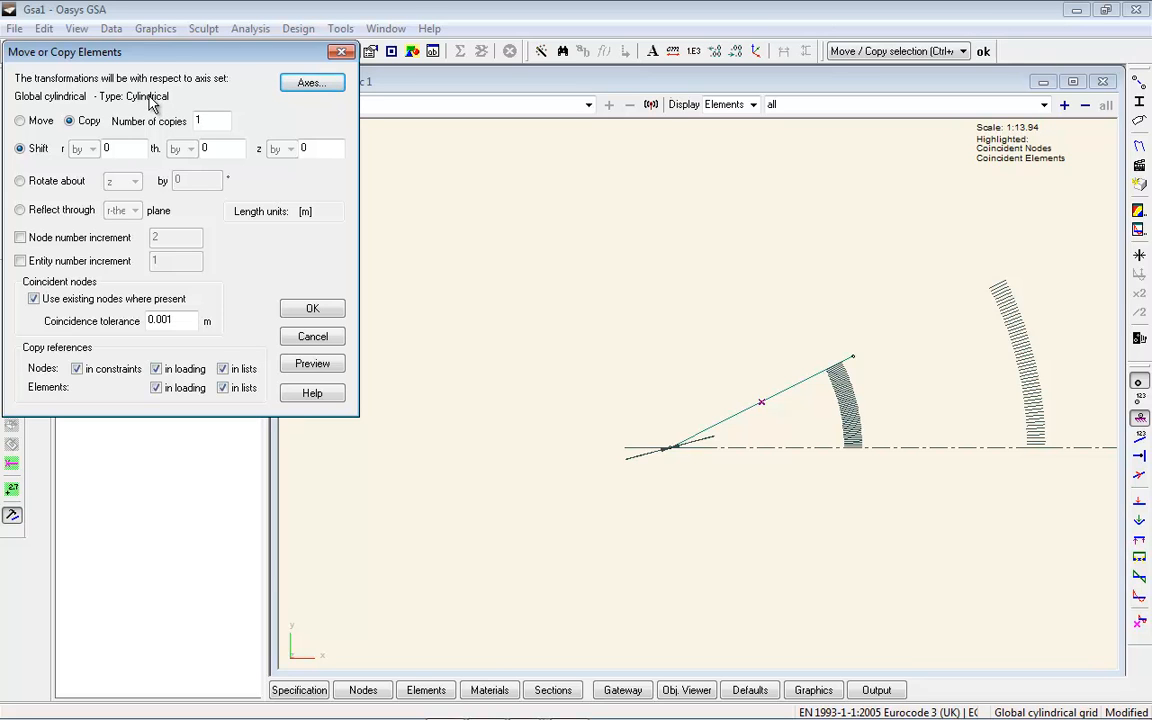
{"action": "left_click", "coordinate": [114, 148]}
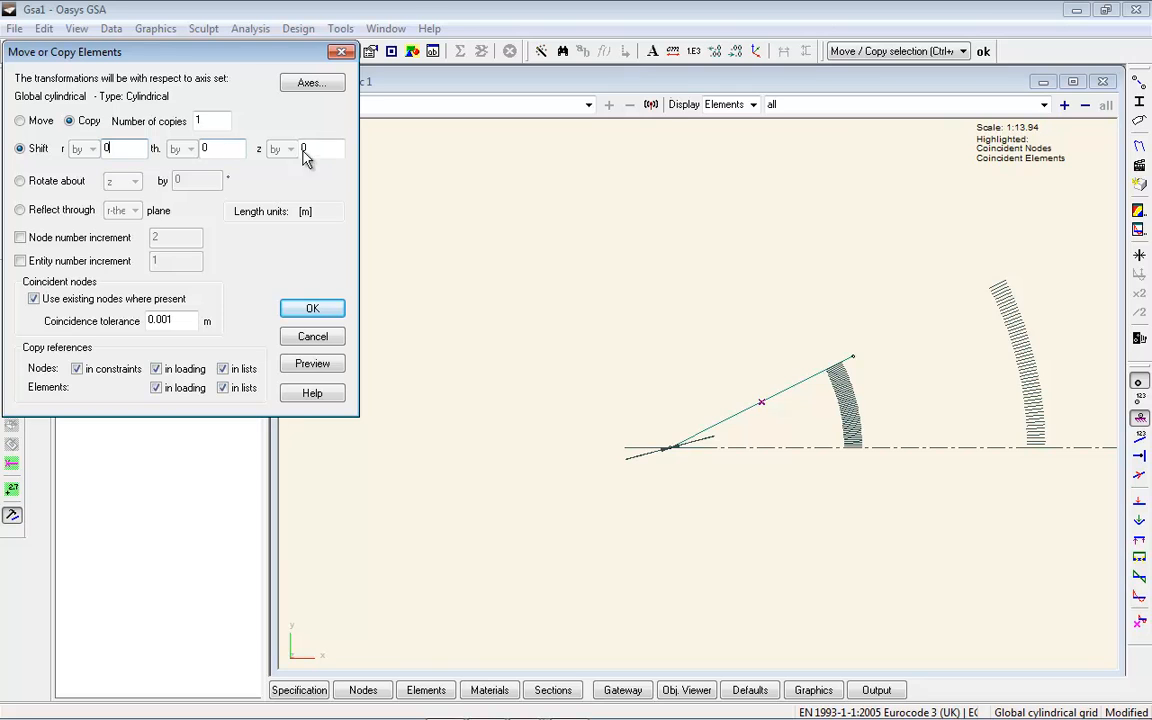
{"action": "left_click", "coordinate": [214, 148]}
{"action": "left_click", "coordinate": [204, 120]}
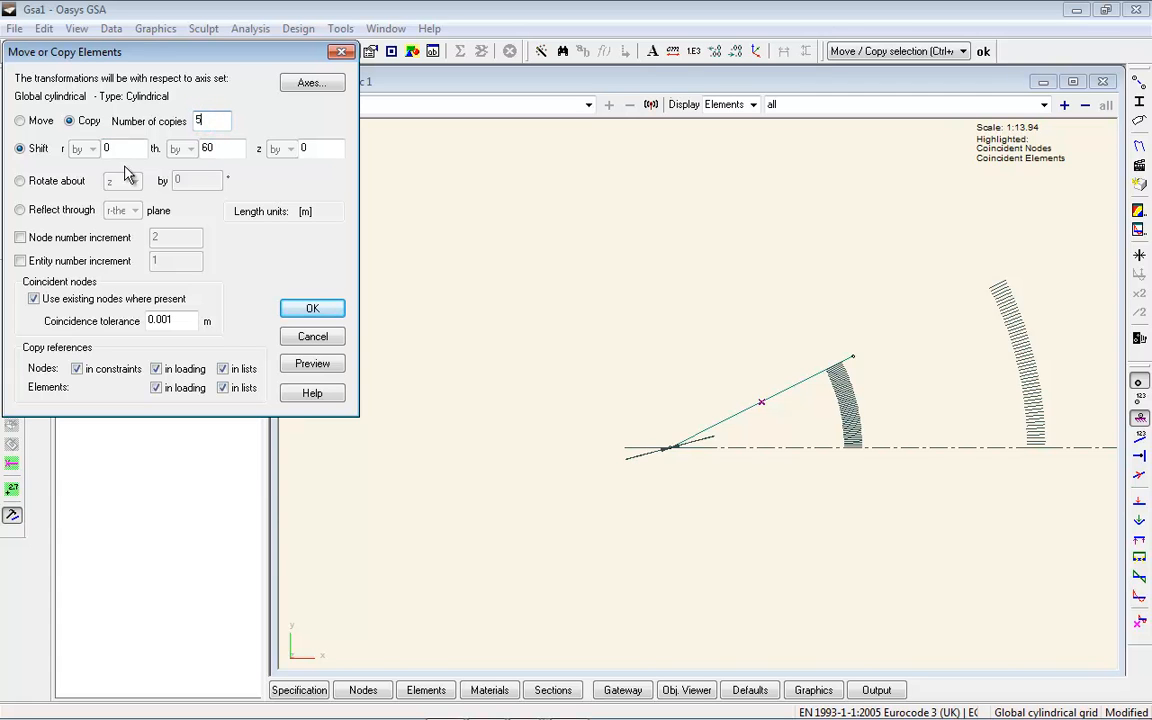
{"action": "left_click", "coordinate": [326, 366]}
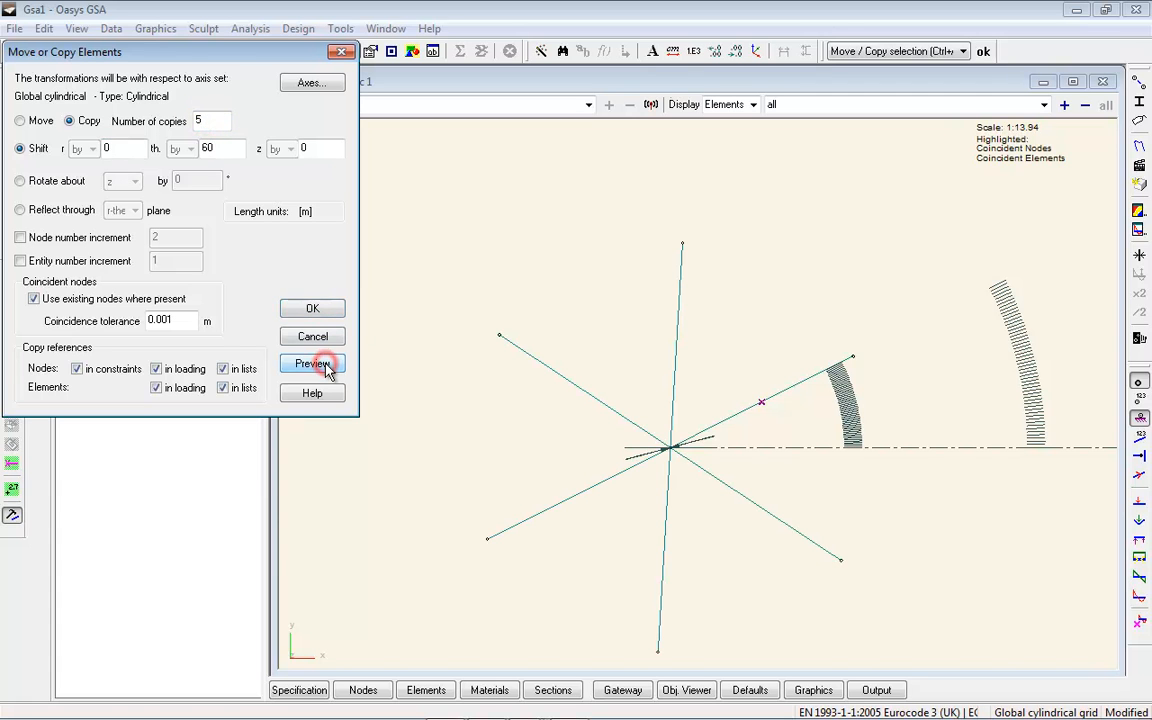
{"action": "left_click", "coordinate": [312, 308]}
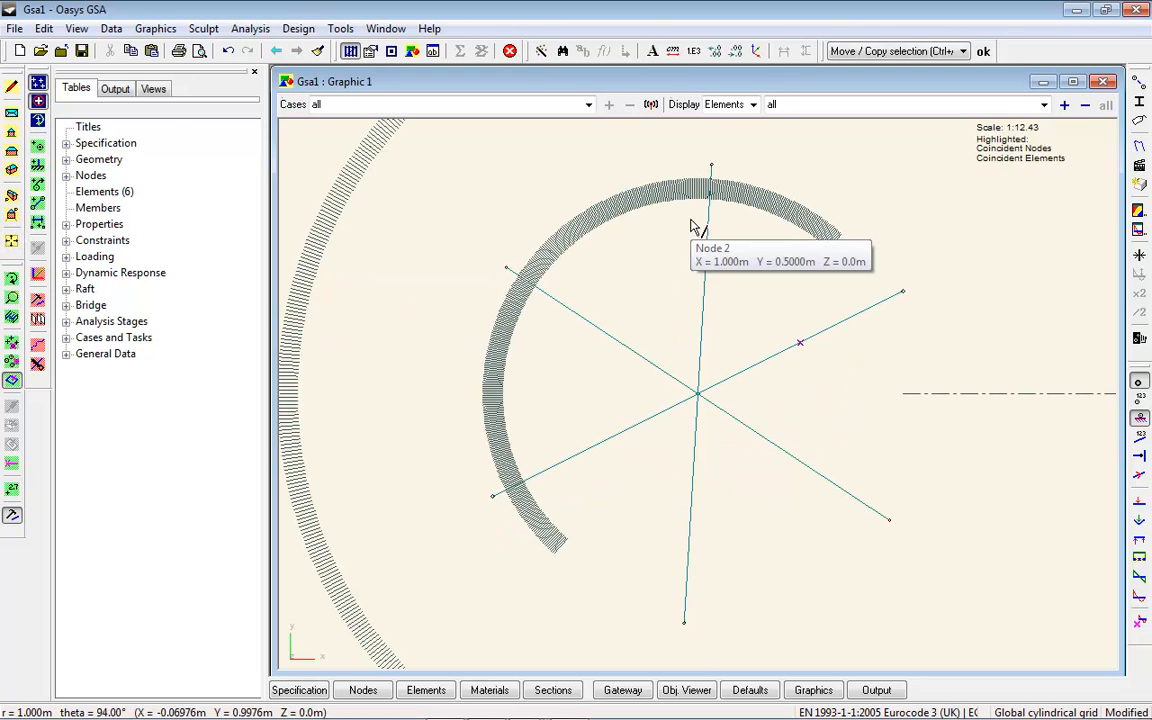
Step: Hide the grid, clear the element selection, and select the outer nodes of the near-vertical upper spoke and the original element
{"action": "left_click", "coordinate": [38, 84]}
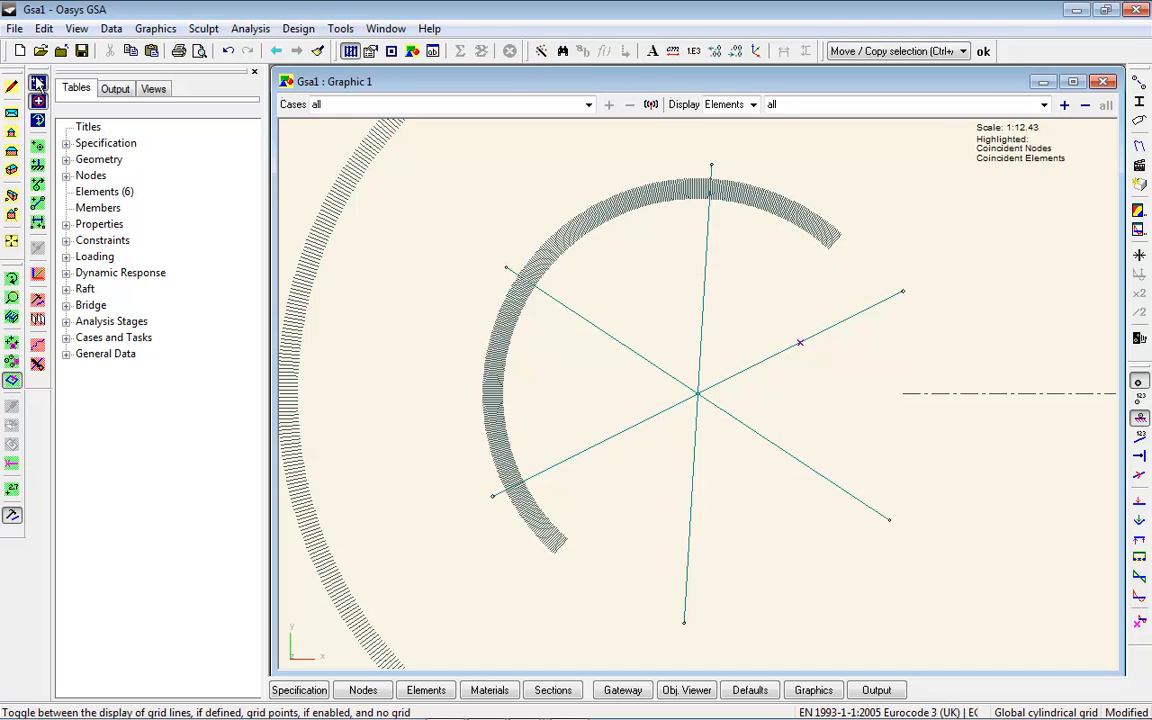
{"action": "left_click", "coordinate": [854, 258]}
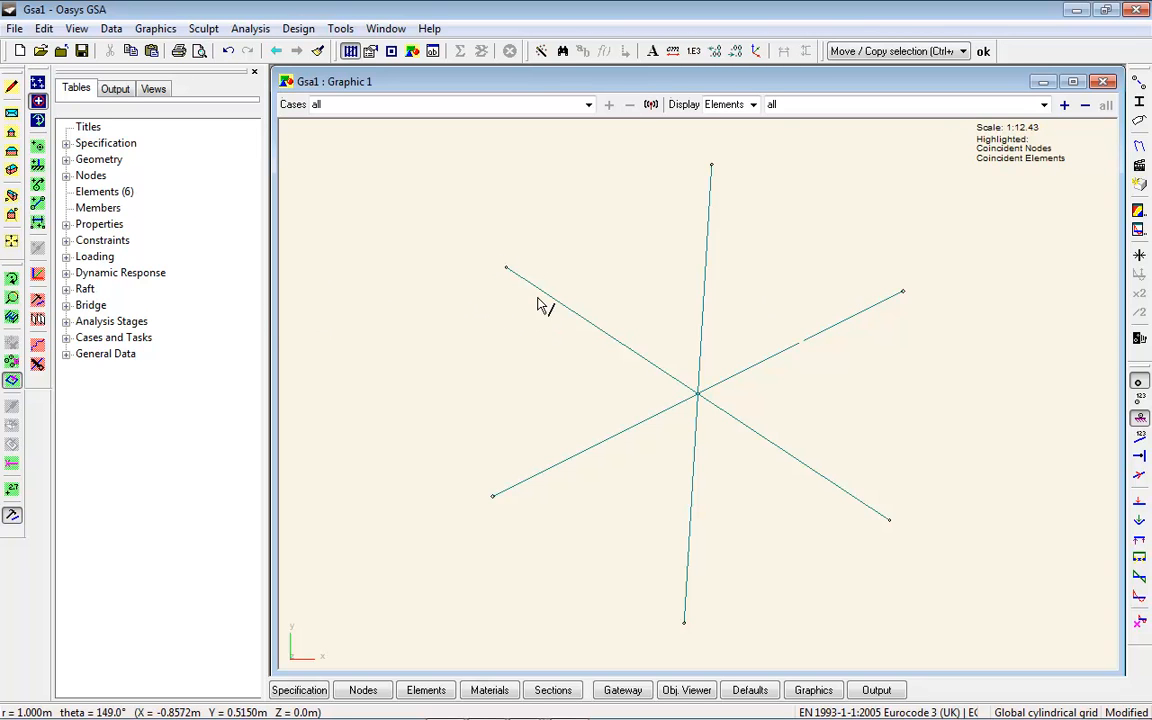
{"action": "left_click", "coordinate": [12, 370]}
{"action": "left_click_drag", "start_coordinate": [400, 340], "coordinate": [645, 320]}
{"action": "left_click_drag", "start_coordinate": [874, 188], "coordinate": [572, 380]}
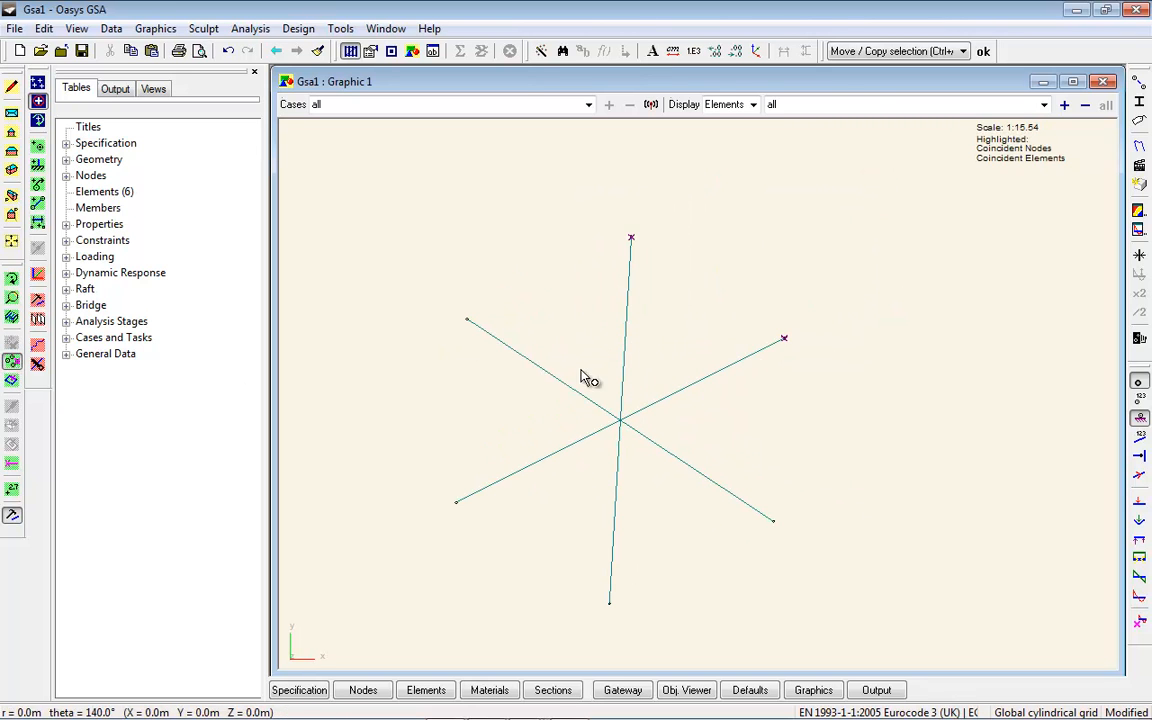
Step: Move the two selected nodes radially by 0.5 m in the Global cylindrical axes, previewing the result before applying
{"action": "left_click", "coordinate": [40, 322]}
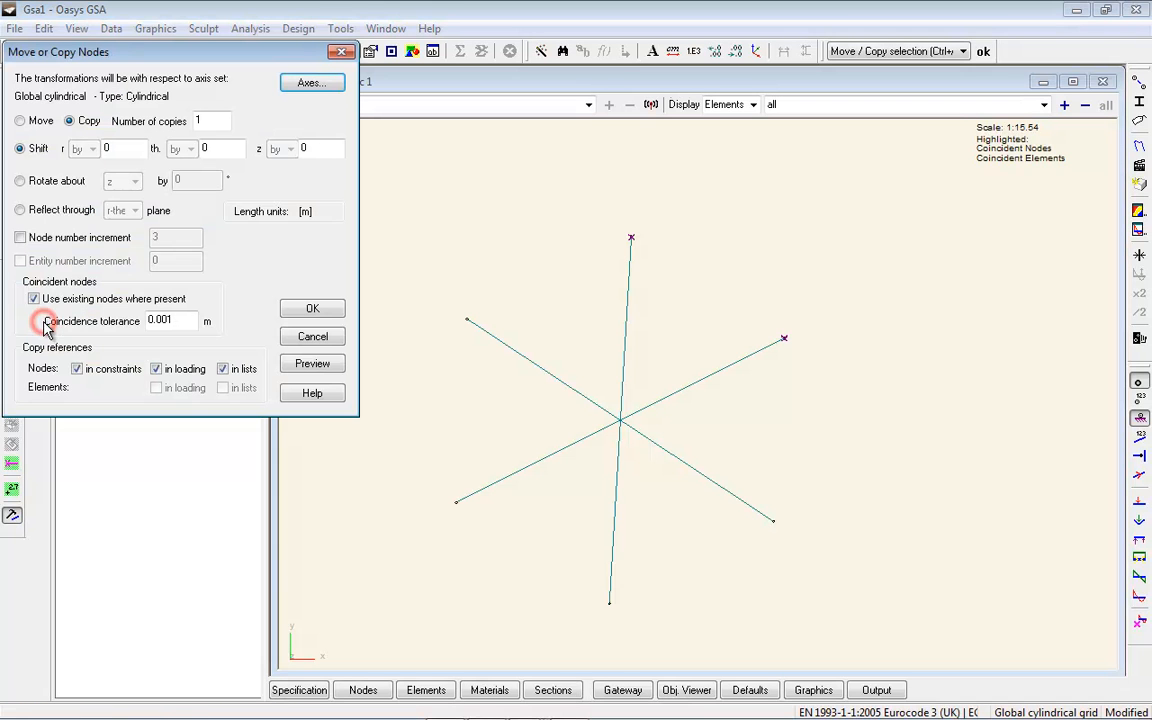
{"action": "left_click", "coordinate": [22, 121]}
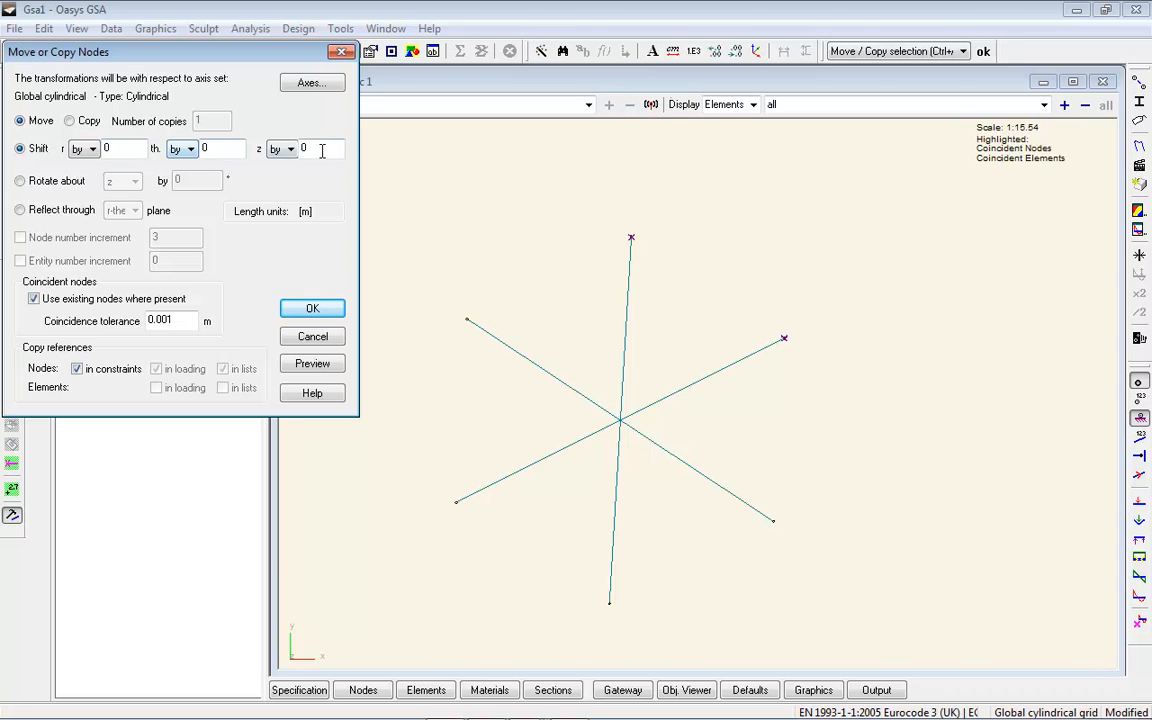
{"action": "double_click", "coordinate": [113, 148]}
{"action": "left_click", "coordinate": [312, 363]}
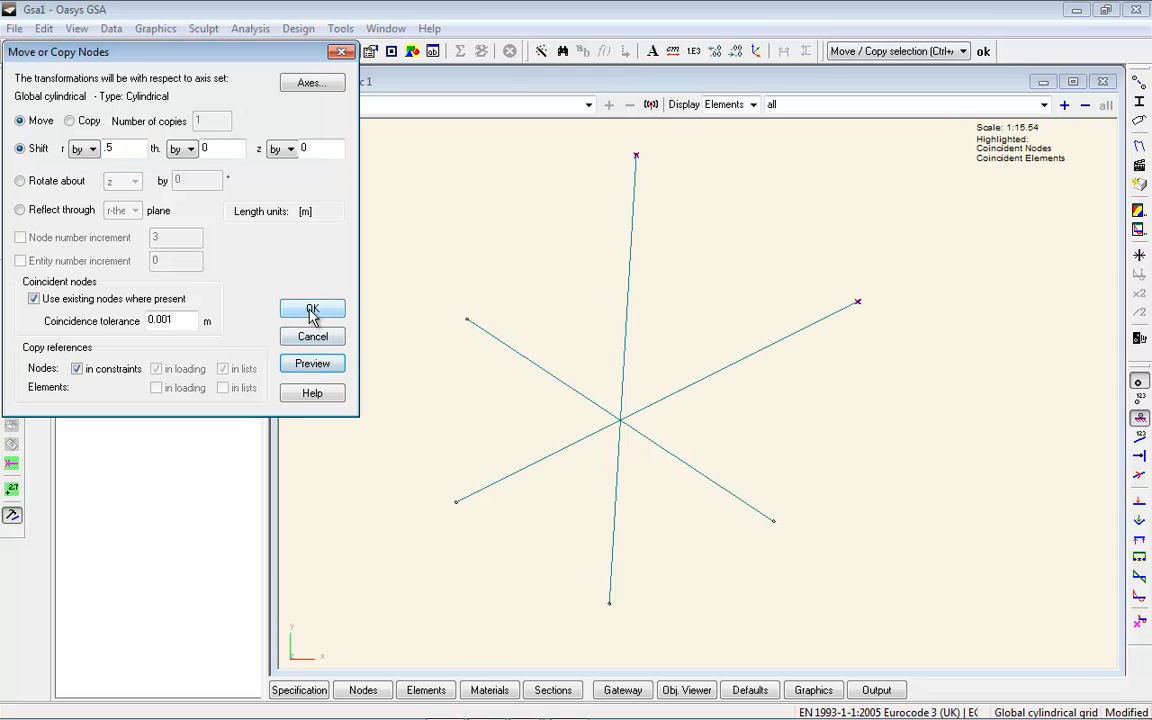
{"action": "left_click", "coordinate": [312, 311]}
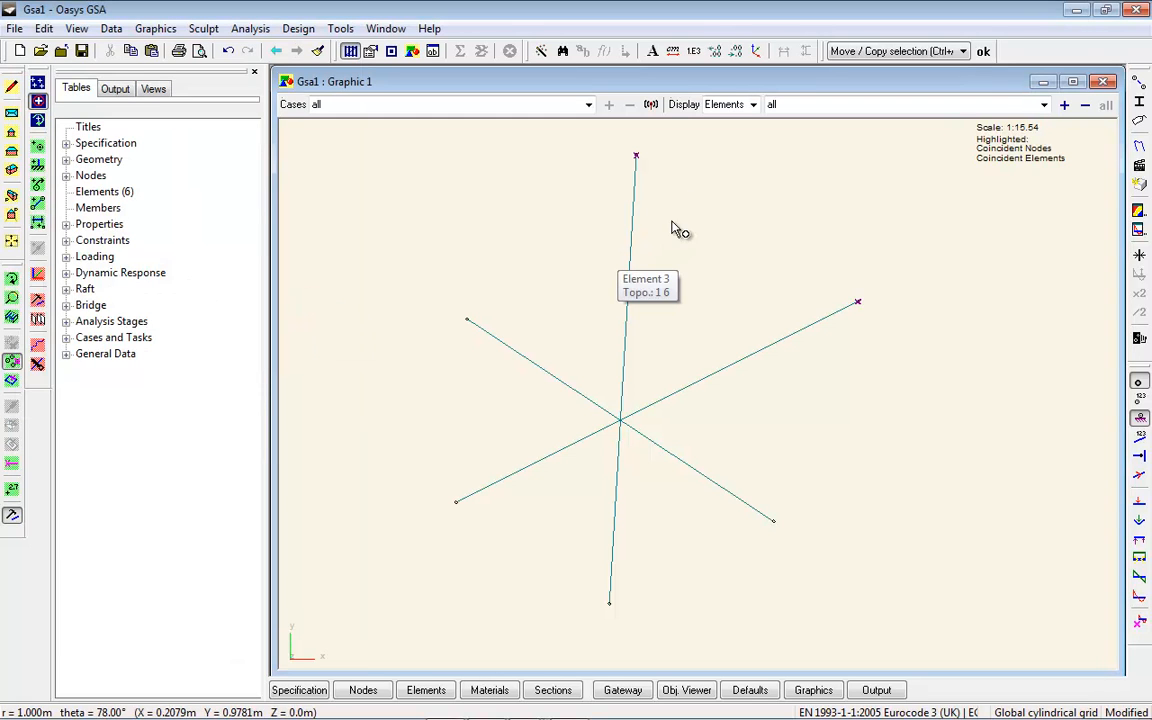
Step: Add the outer nodes of the two left-hand spokes to the selection and move all four nodes to a radius of 1.5 m
{"action": "left_click_drag", "start_coordinate": [534, 263], "coordinate": [372, 528]}
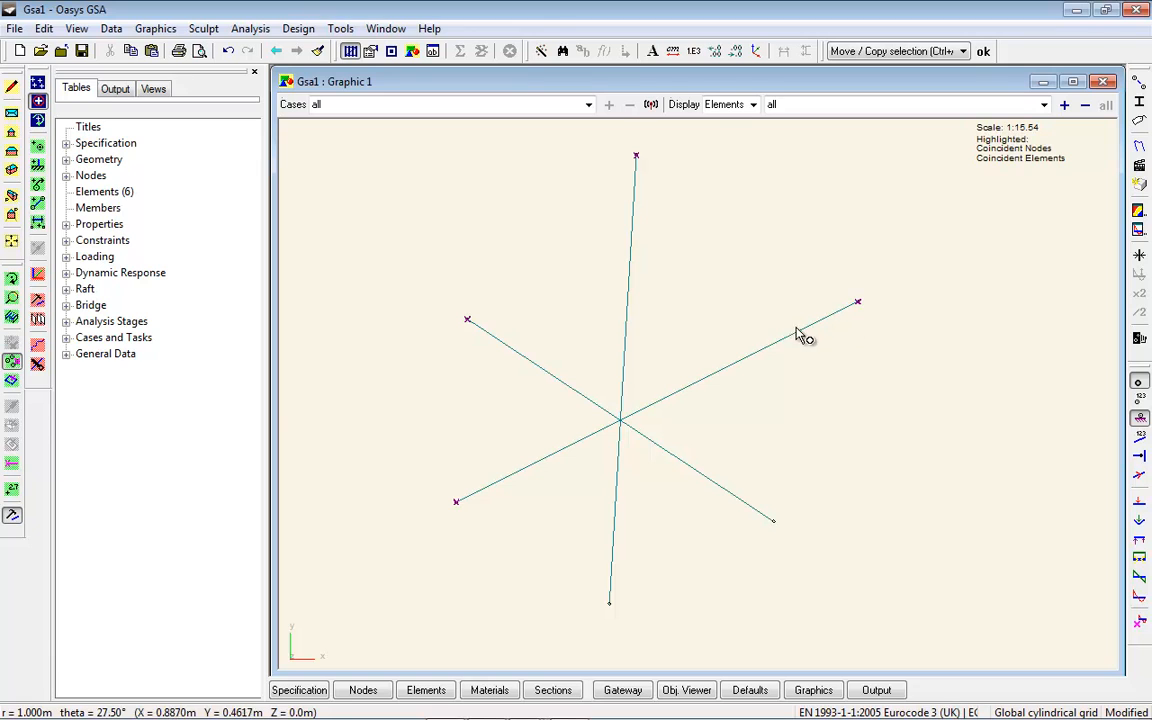
{"action": "left_click", "coordinate": [39, 323]}
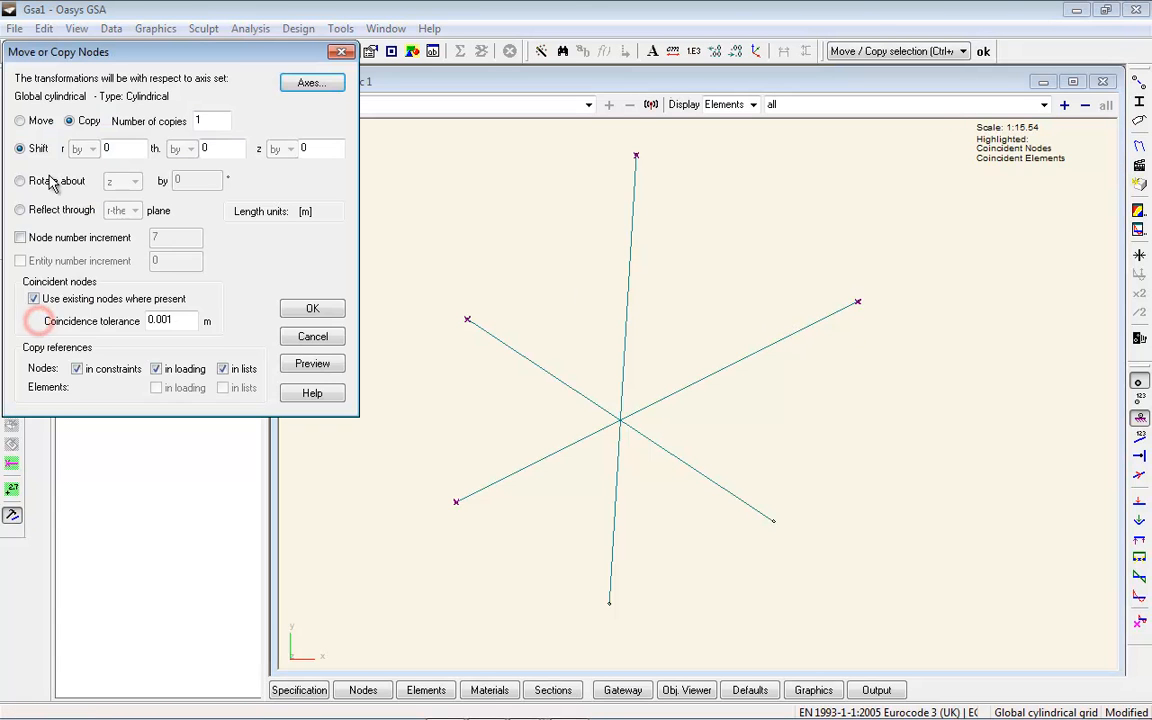
{"action": "left_click", "coordinate": [20, 120]}
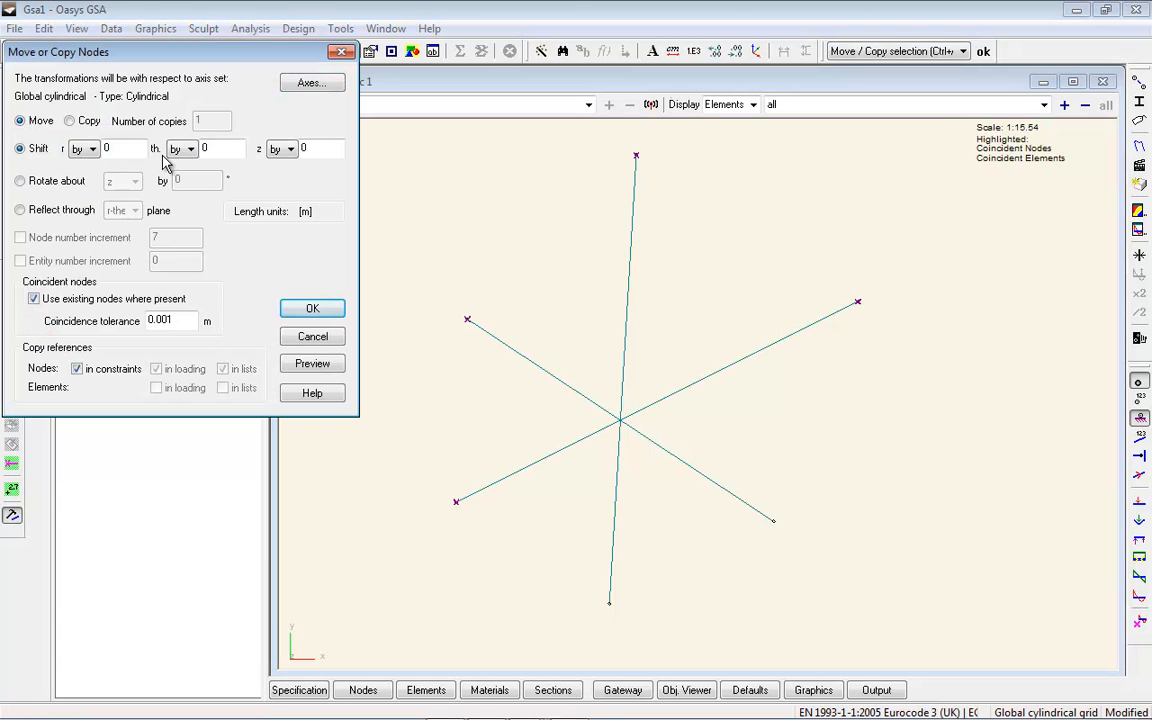
{"action": "left_click", "coordinate": [92, 149]}
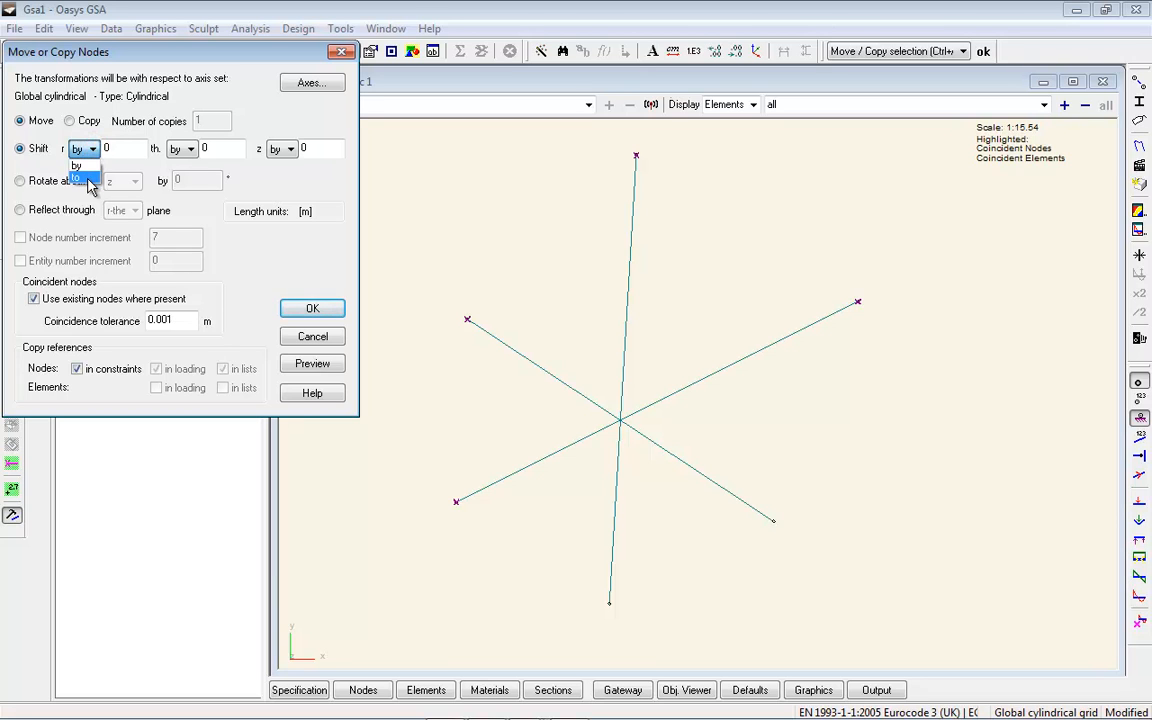
{"action": "left_click", "coordinate": [88, 179]}
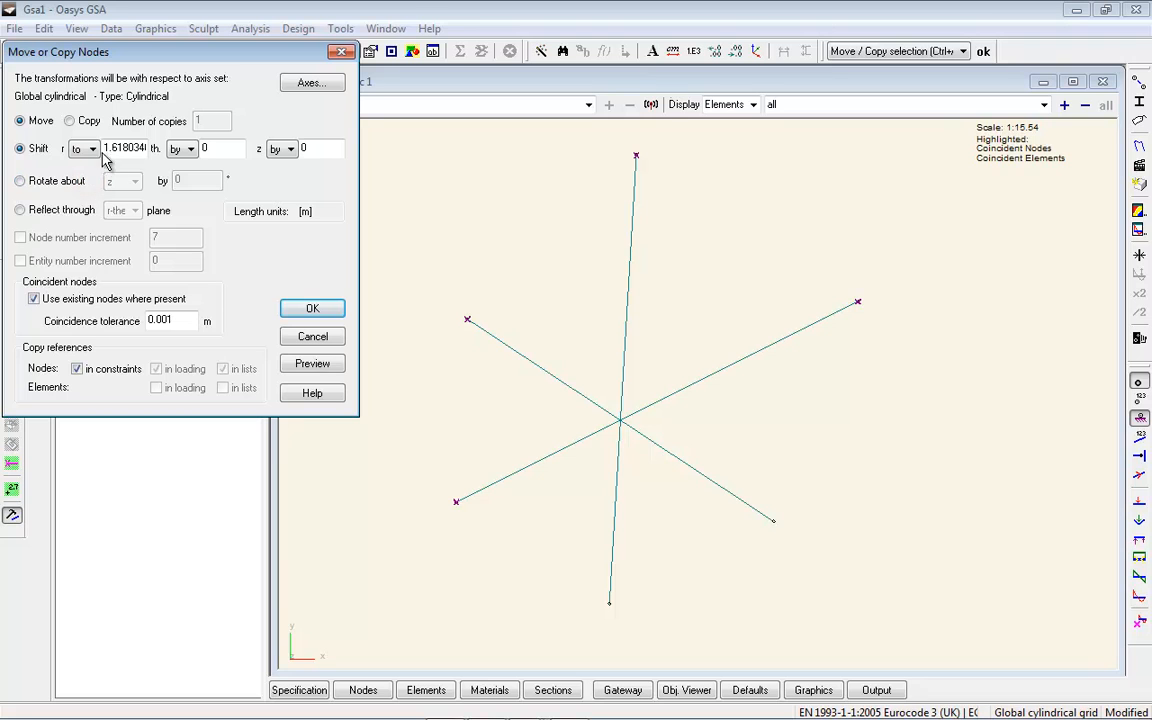
{"action": "double_click", "coordinate": [107, 148]}
{"action": "type", "text": "1.5"}
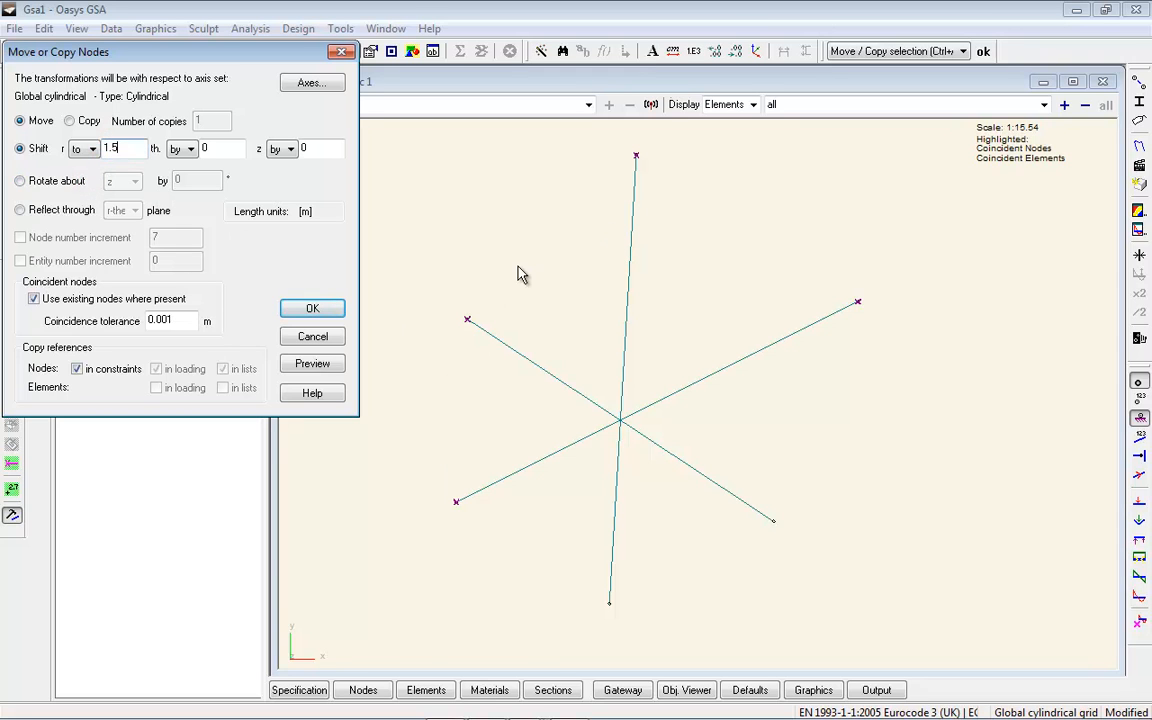
{"action": "left_click", "coordinate": [326, 366]}
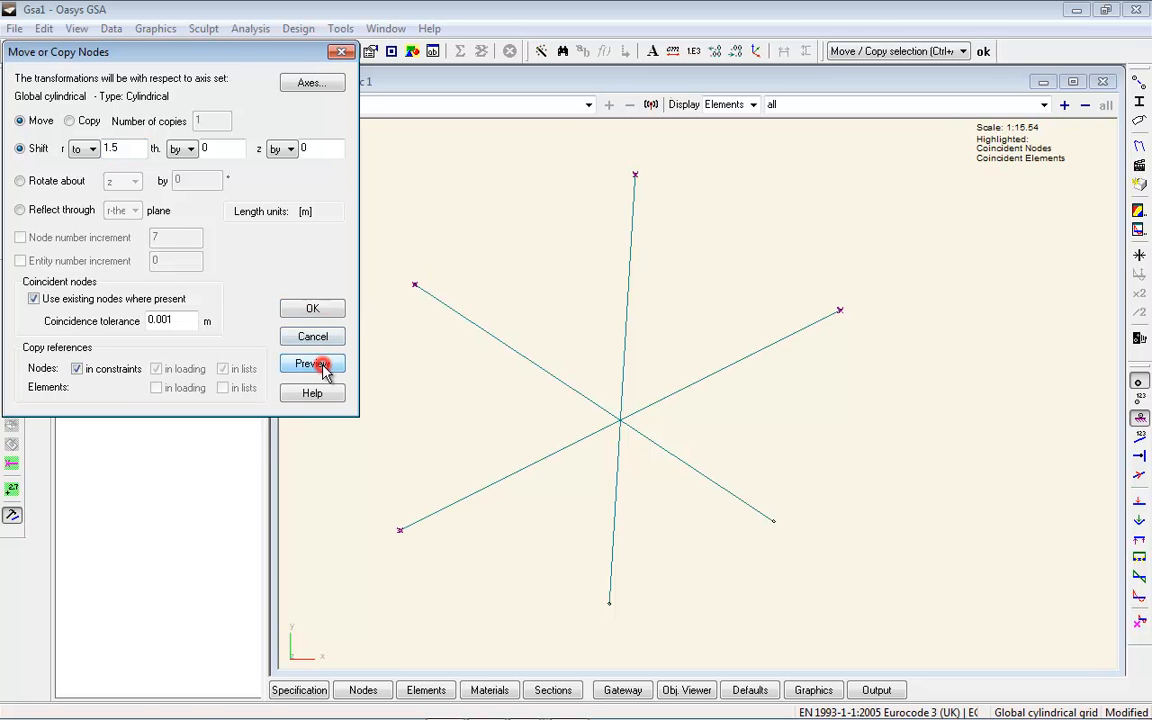
{"action": "left_click", "coordinate": [313, 310]}
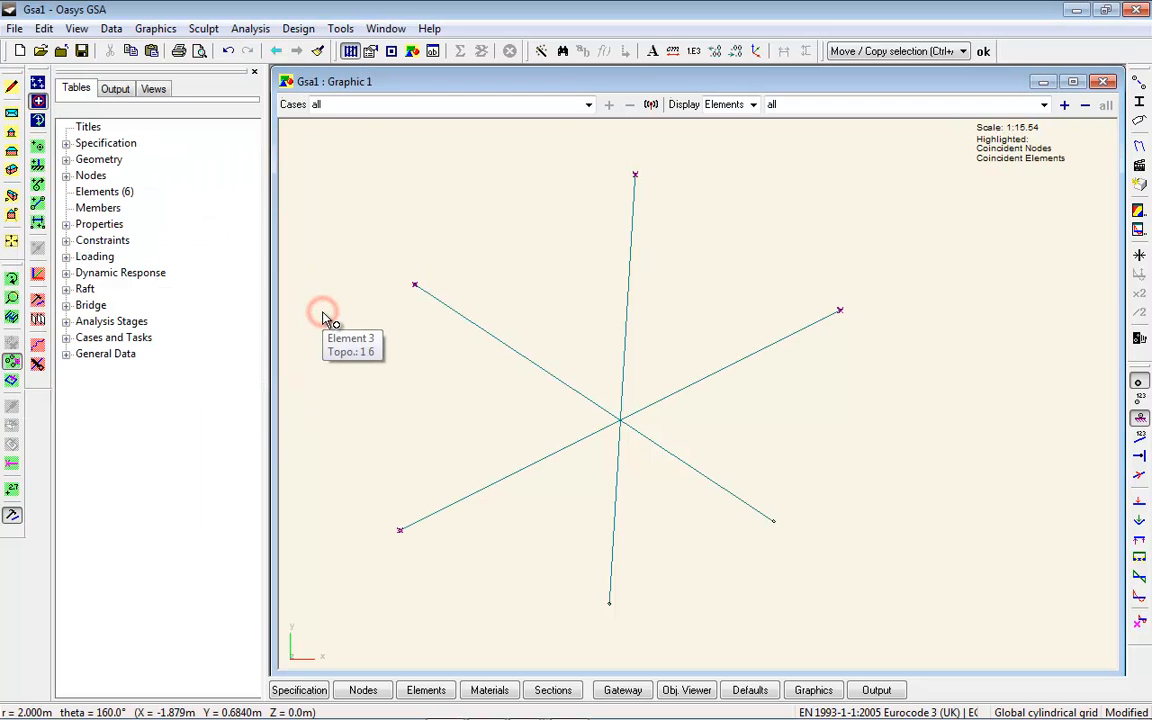
{"action": "left_click", "coordinate": [38, 319]}
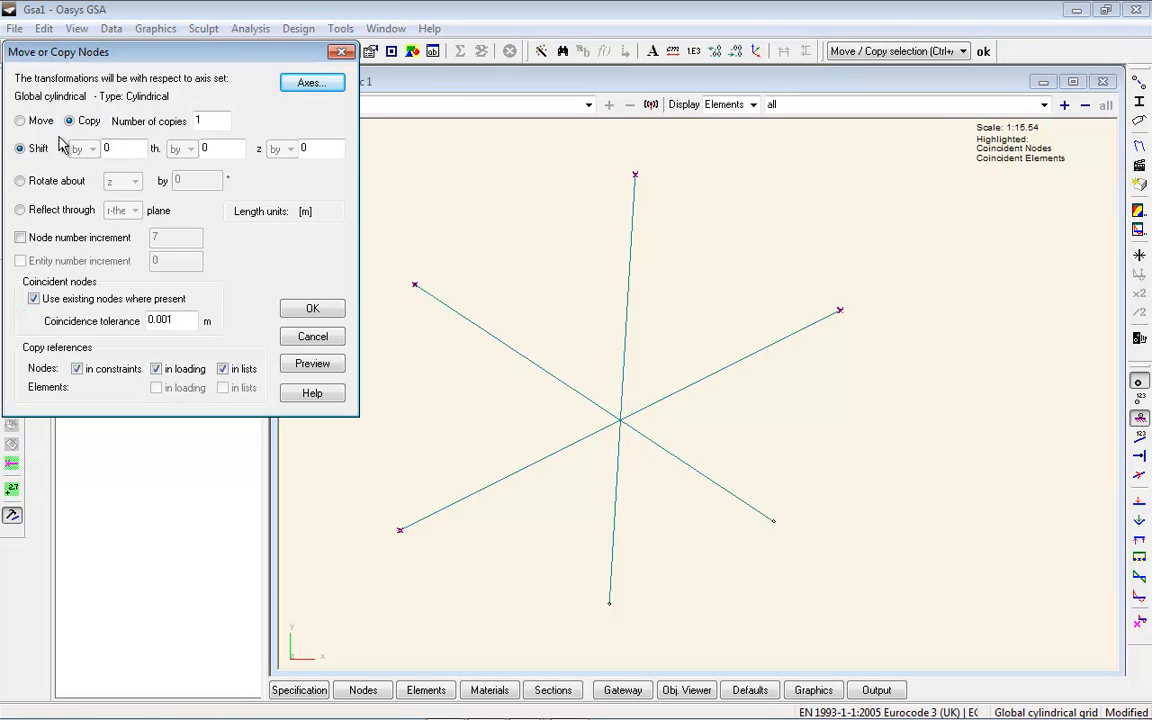
{"action": "left_click", "coordinate": [28, 120]}
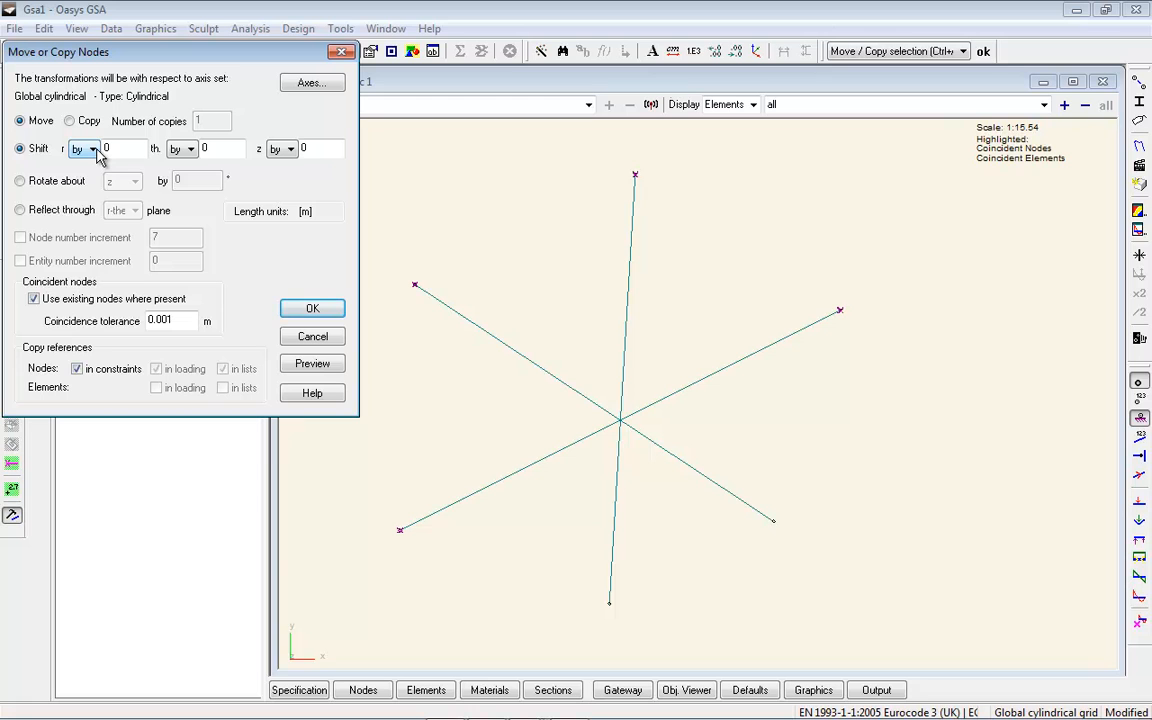
{"action": "left_click", "coordinate": [314, 336]}
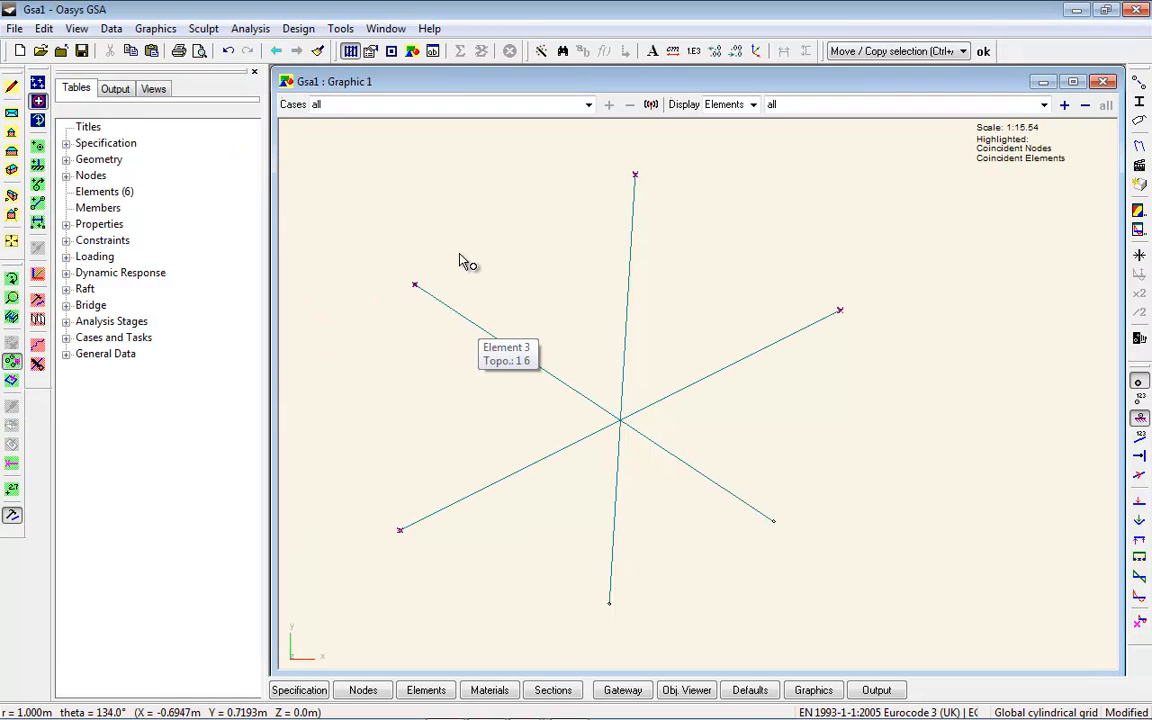
{"action": "left_click", "coordinate": [1074, 12]}
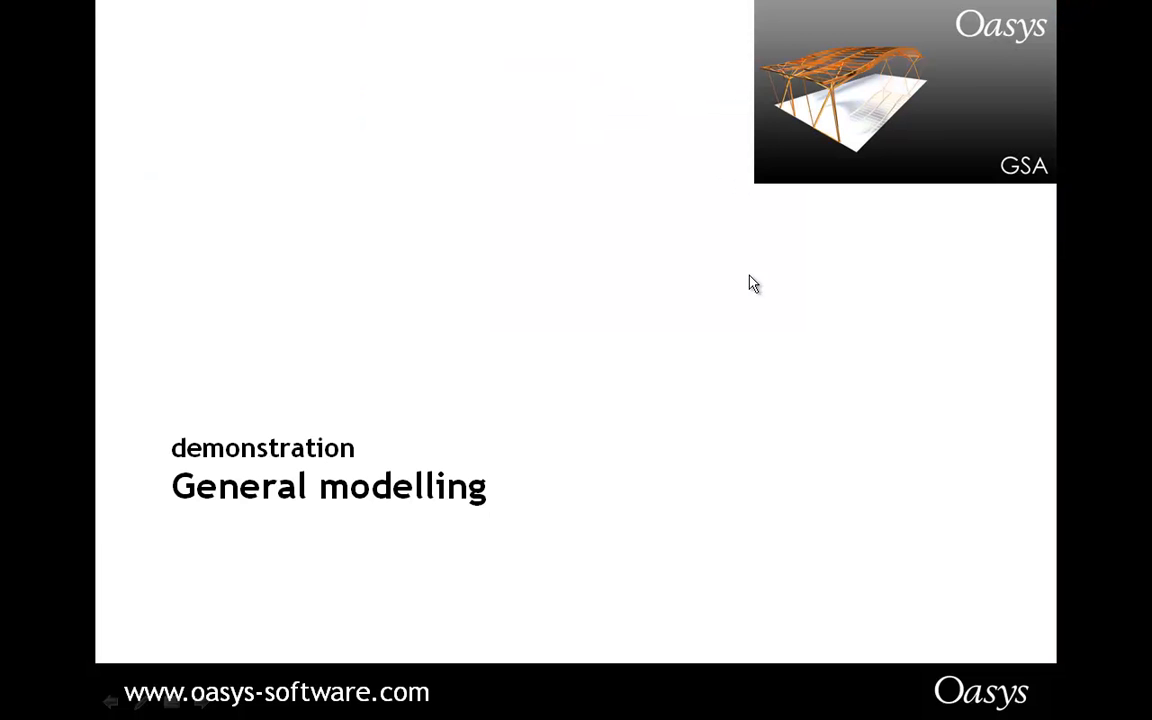
{"action": "left_click", "coordinate": [726, 312]}
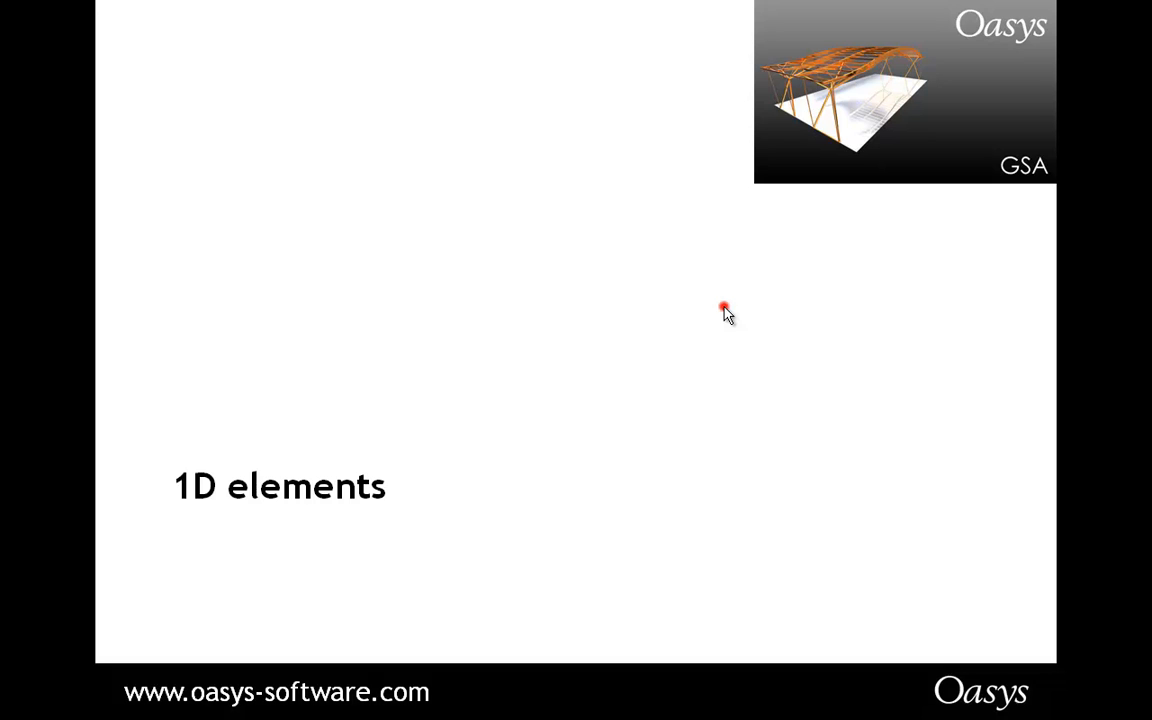
{"action": "left_click", "coordinate": [727, 315]}
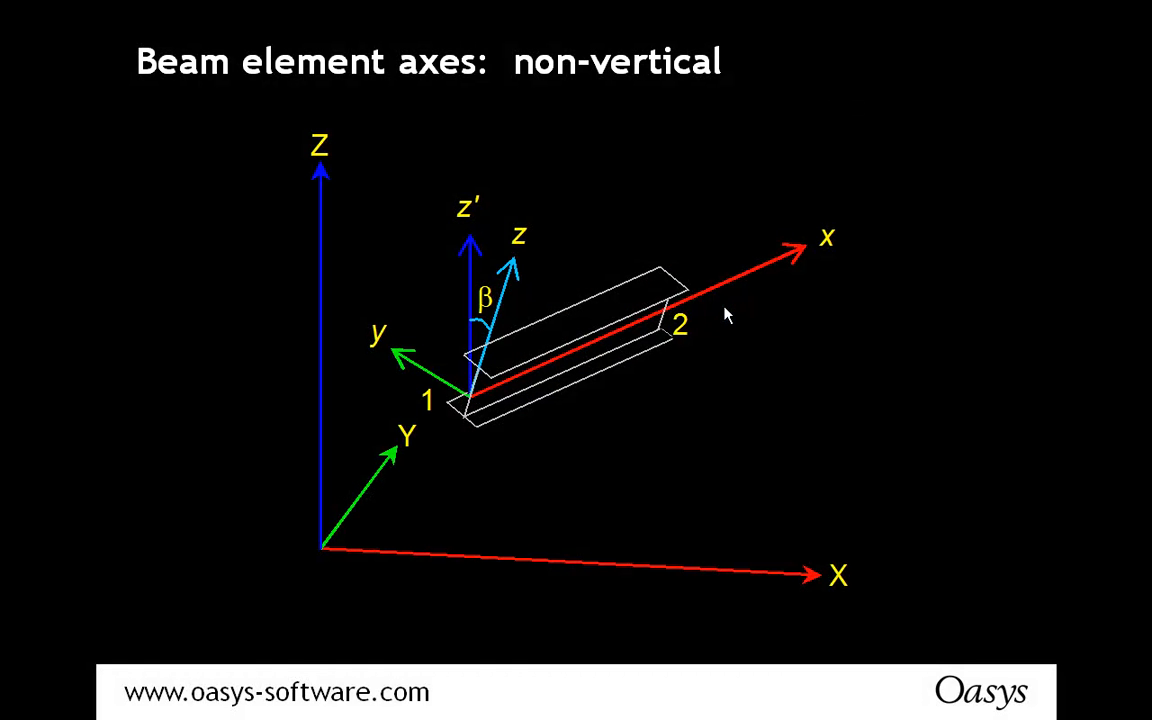
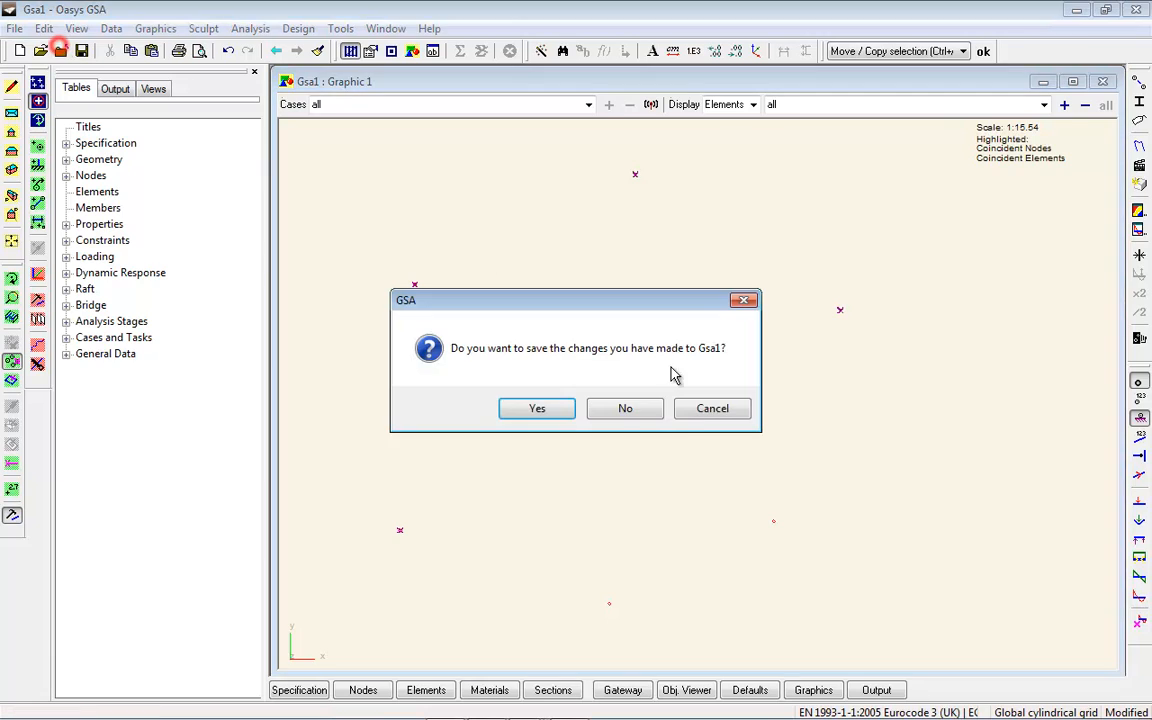
Step: Discard the changes to Gsa1, create a new model with the wizard's titles left blank, and display the grid
{"action": "left_click", "coordinate": [645, 410]}
{"action": "left_click", "coordinate": [20, 51]}
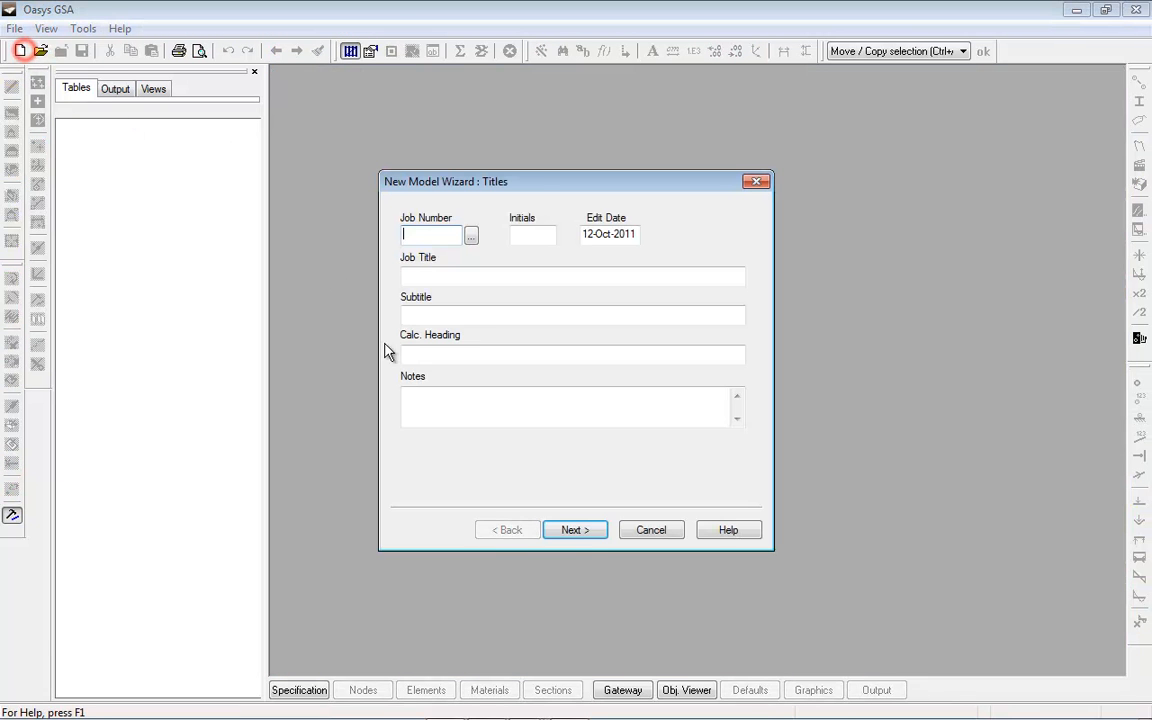
{"action": "left_click", "coordinate": [573, 530]}
{"action": "left_click", "coordinate": [580, 530]}
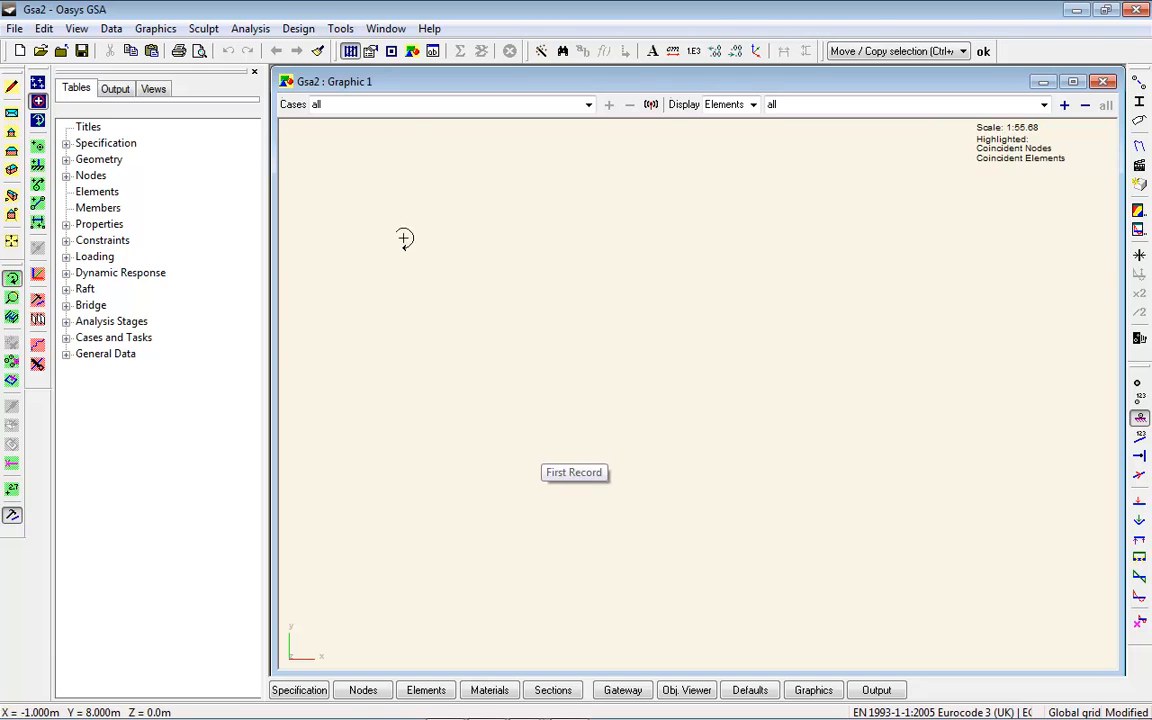
{"action": "left_click", "coordinate": [38, 85]}
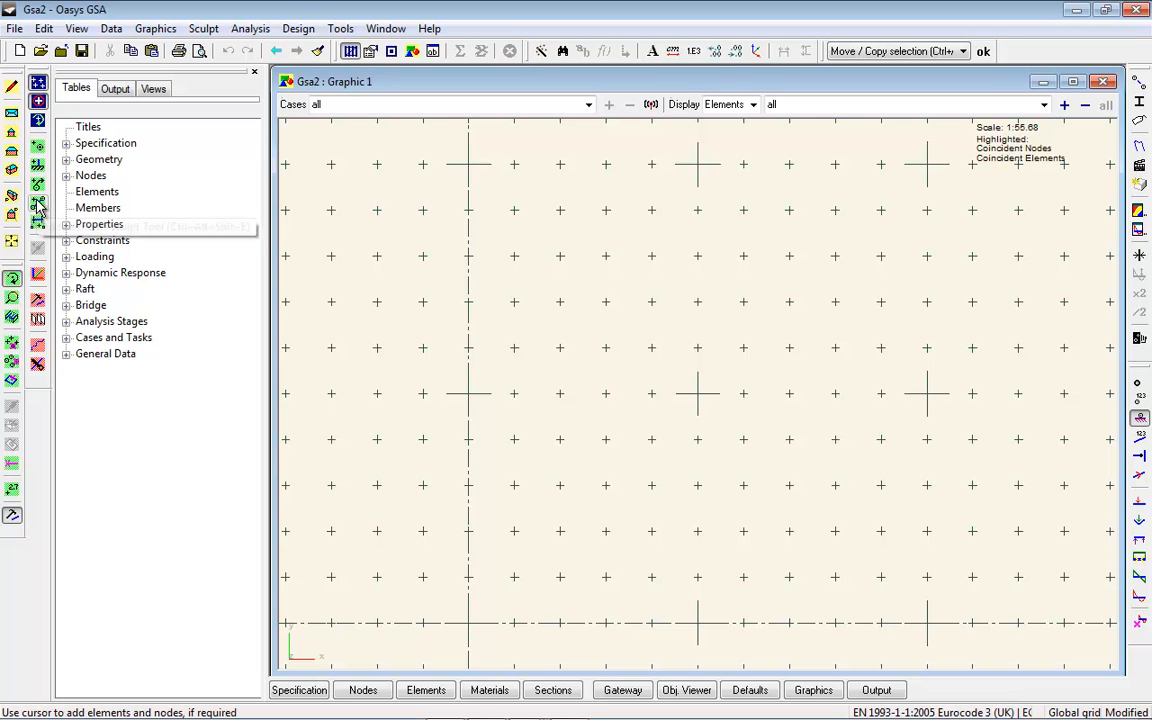
Step: Open the Nodes table on its coordinates, widen it to fit all three columns, and expand the list of node sub-tables
{"action": "left_click", "coordinate": [362, 691]}
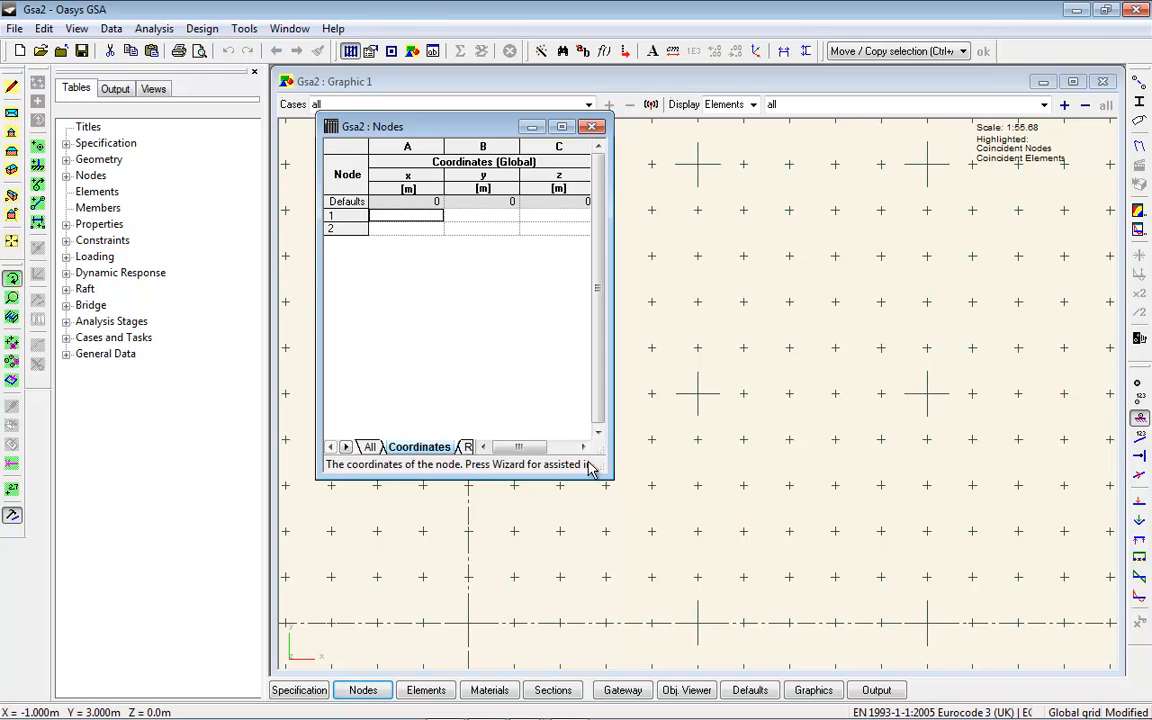
{"action": "left_click_drag", "start_coordinate": [604, 465], "coordinate": [624, 441]}
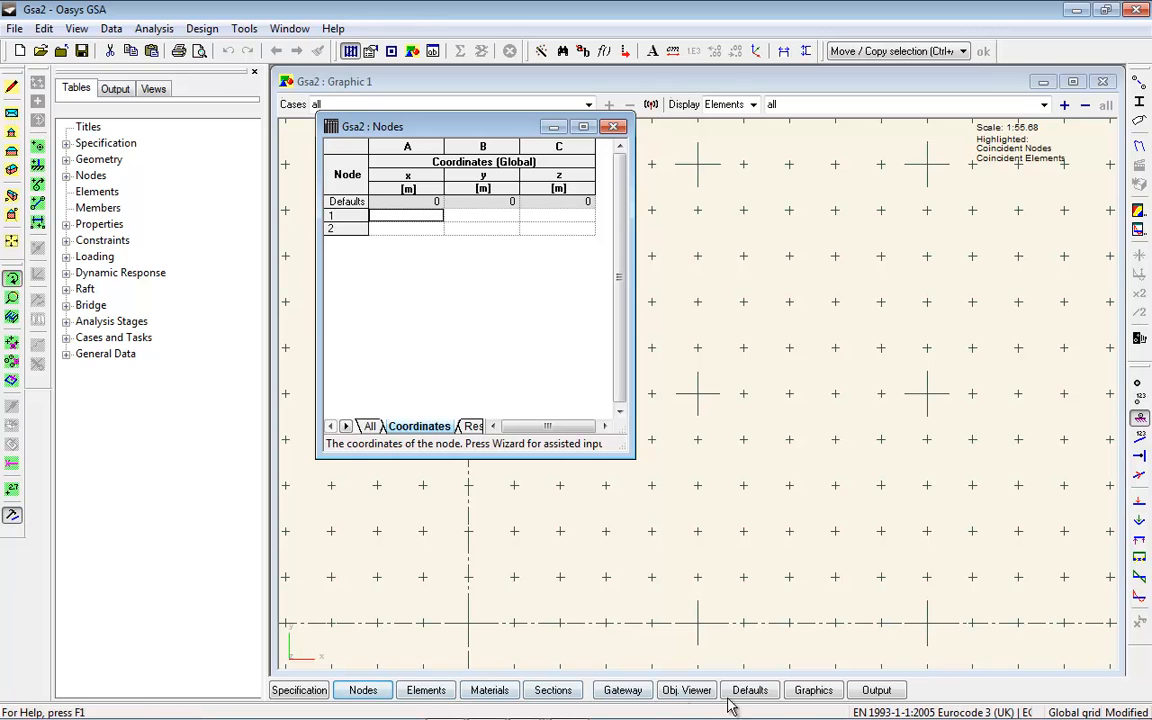
{"action": "left_click", "coordinate": [66, 175]}
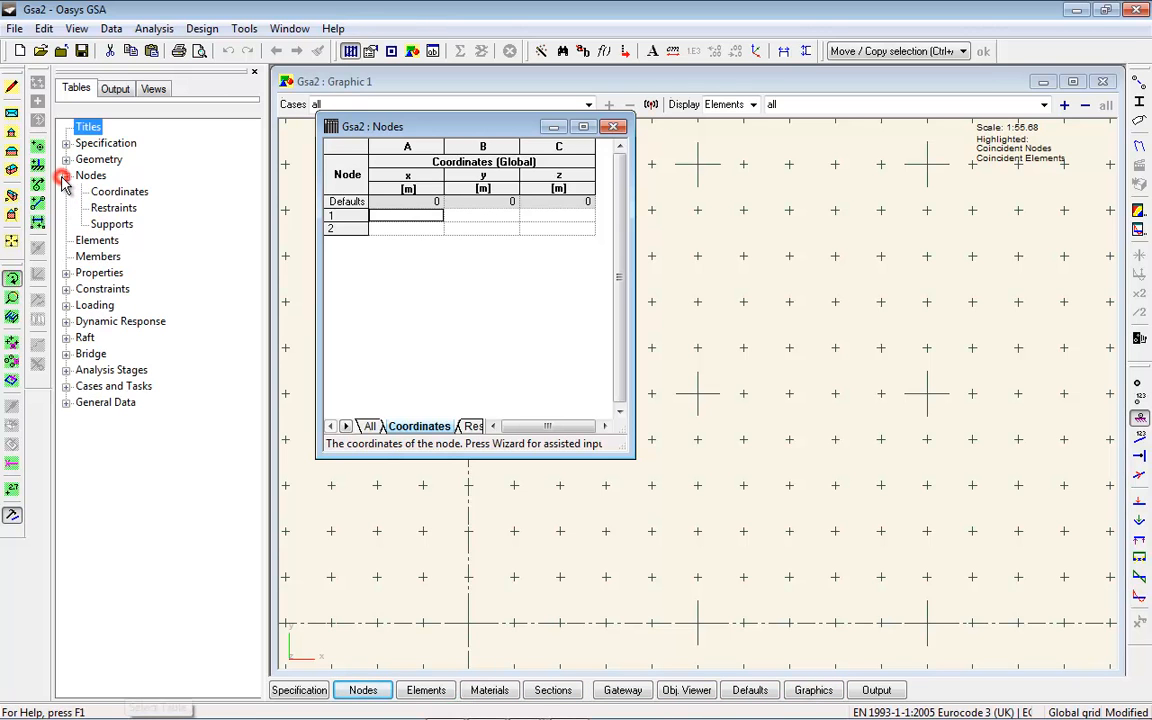
Step: In the Nodes coordinates table, enter node 1 at the origin and node 2 at x = 1 m, y = 0, z = 0
{"action": "left_click", "coordinate": [101, 193]}
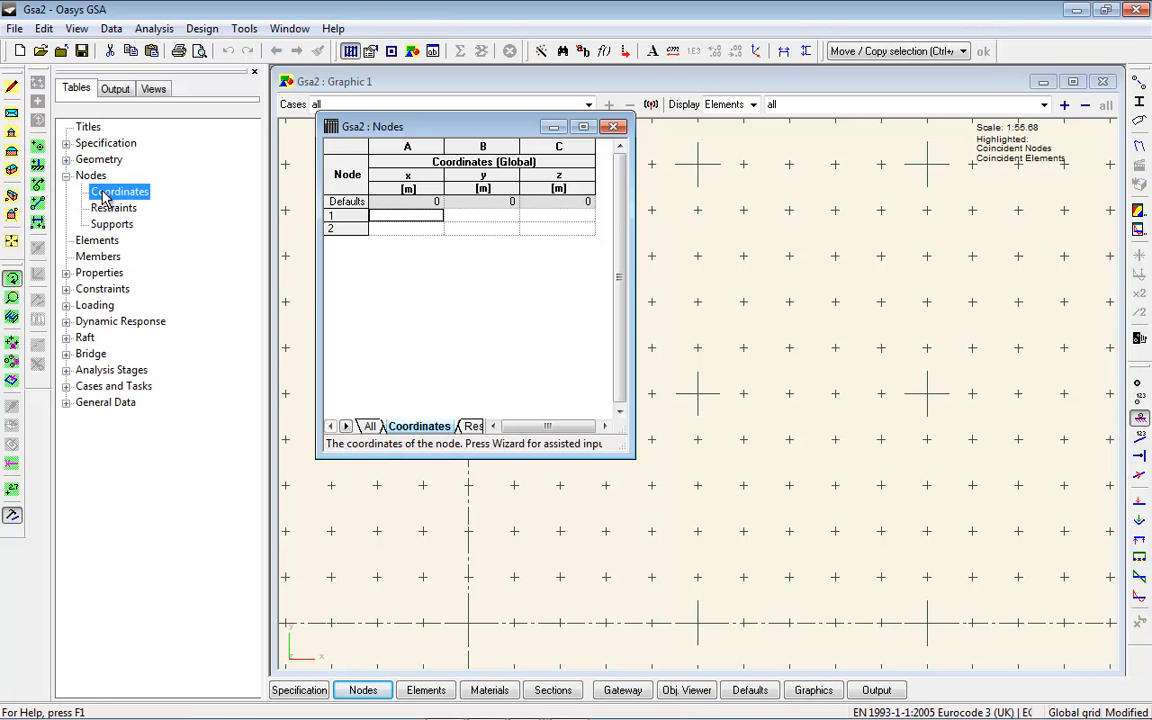
{"action": "left_click", "coordinate": [414, 216]}
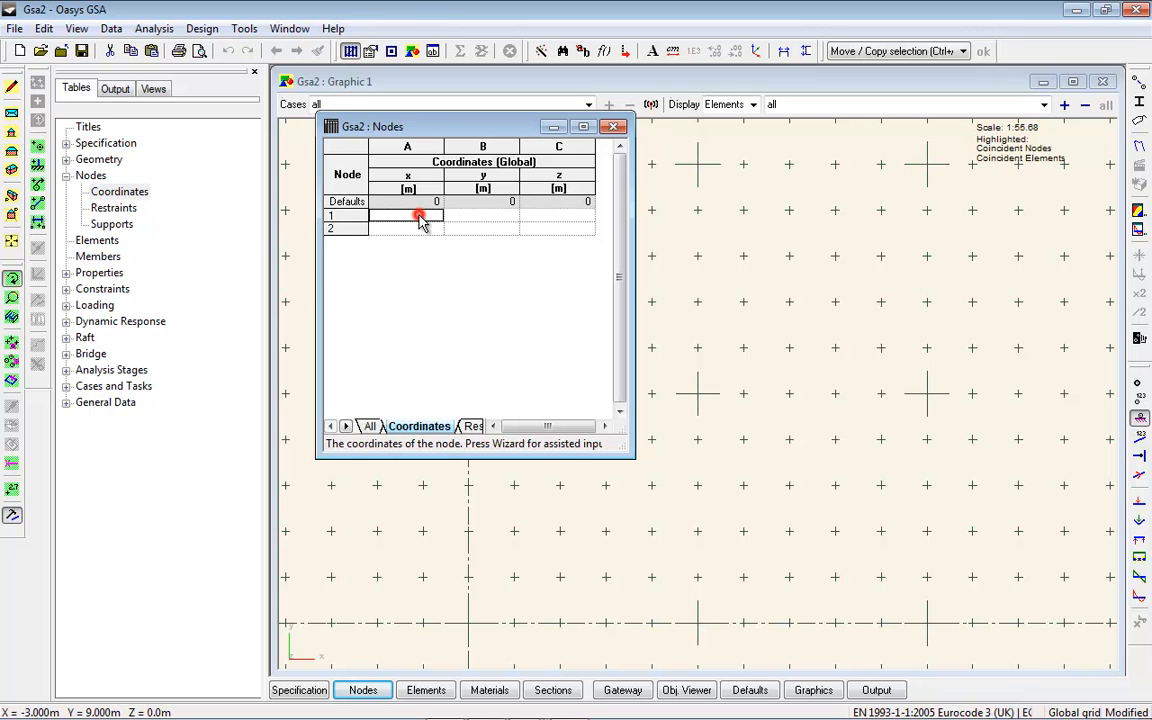
{"action": "type", "text": "0"}
{"action": "key", "text": "Return"}
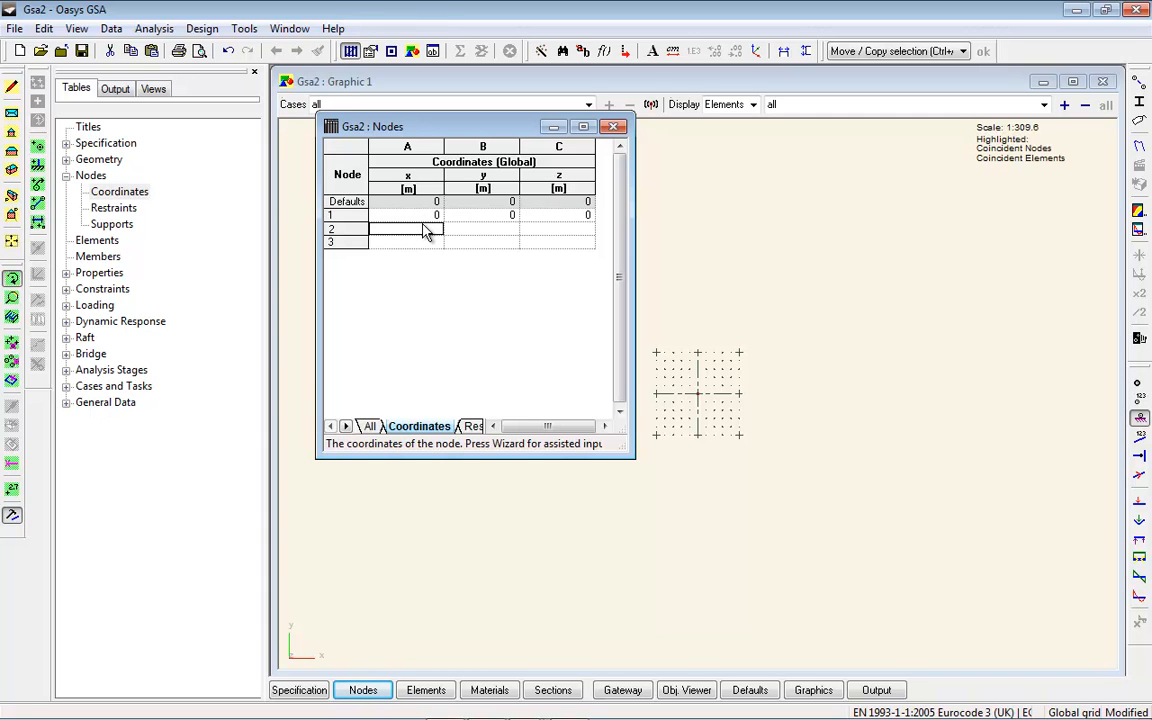
{"action": "type", "text": "1"}
{"action": "key", "text": "Return"}
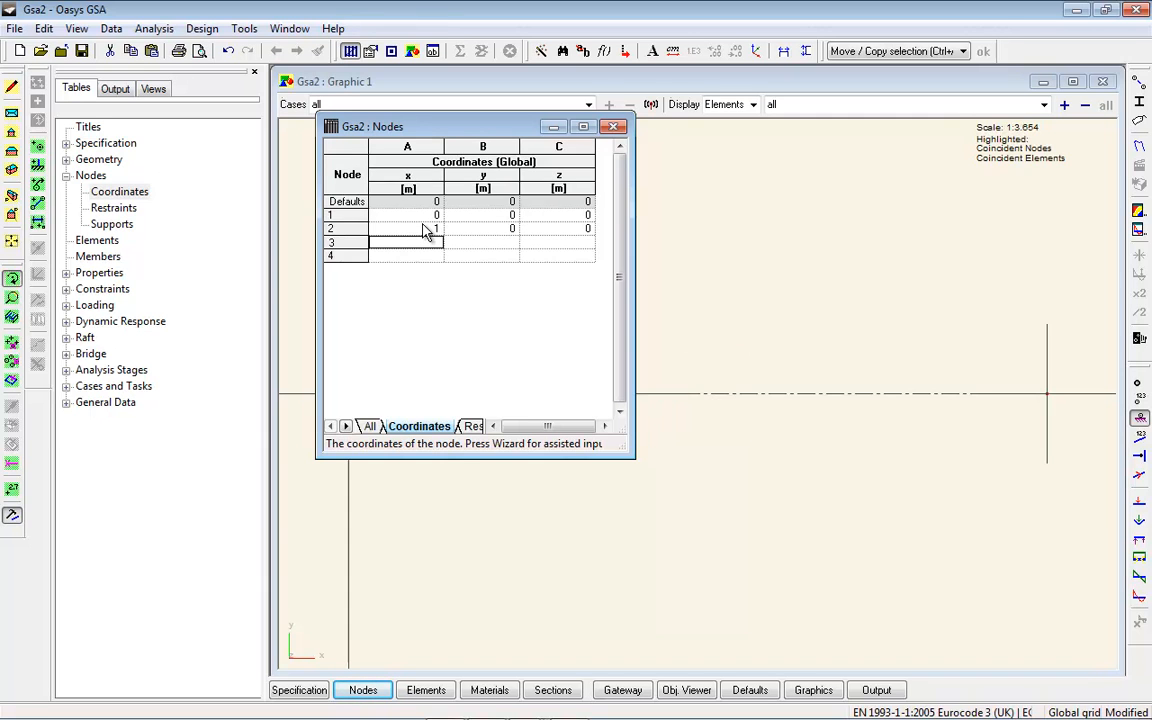
Step: Enter node 3 in the coordinates table at x = 1 m, y = 1 m and z = 0
{"action": "key", "text": "Tab"}
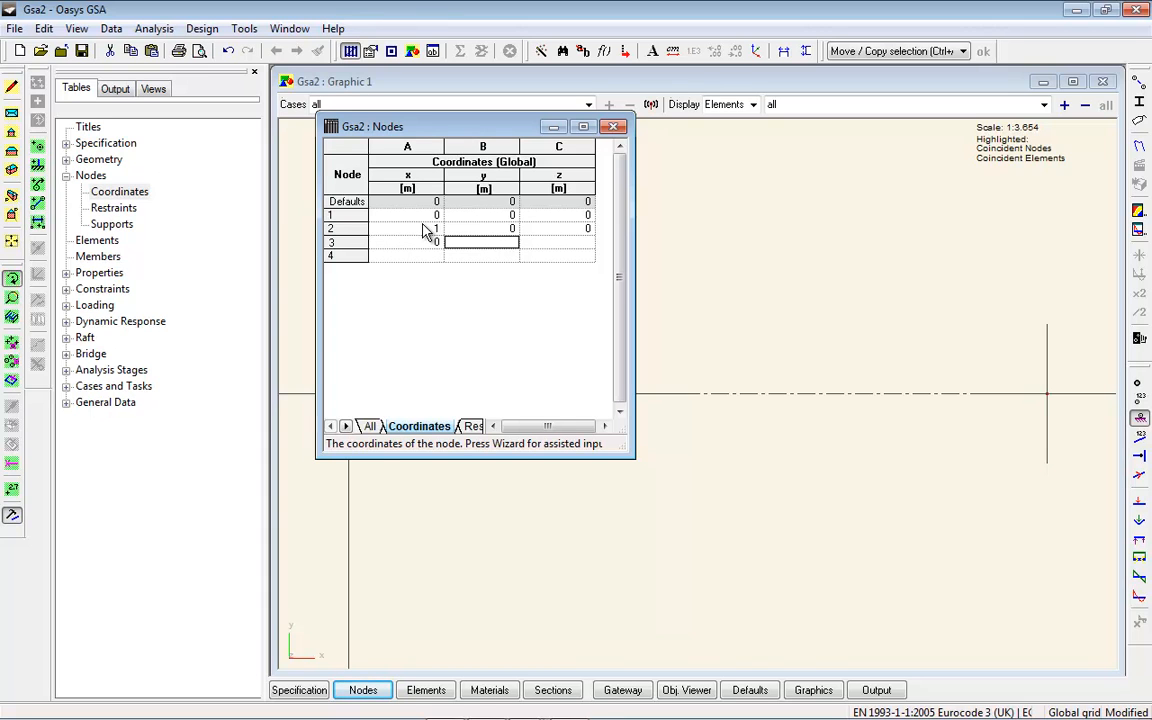
{"action": "key", "text": "Left"}
{"action": "type", "text": "1"}
{"action": "key", "text": "Return"}
{"action": "type", "text": "1"}
{"action": "key", "text": "Return"}
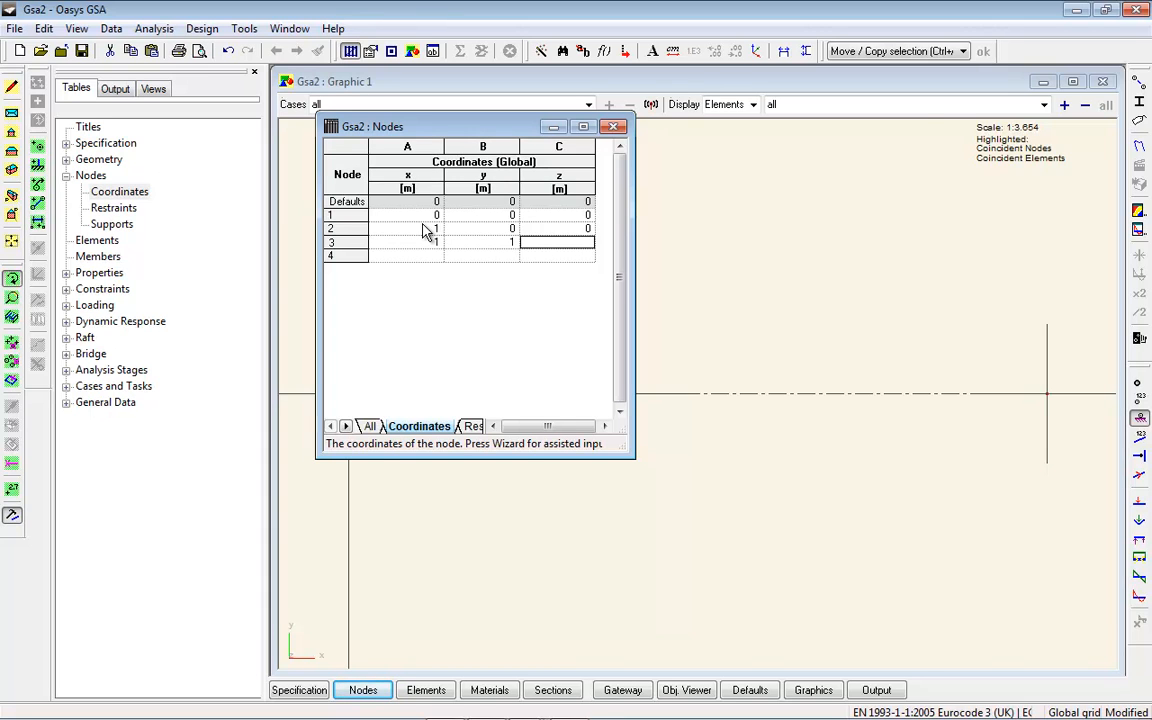
{"action": "key", "text": "Return"}
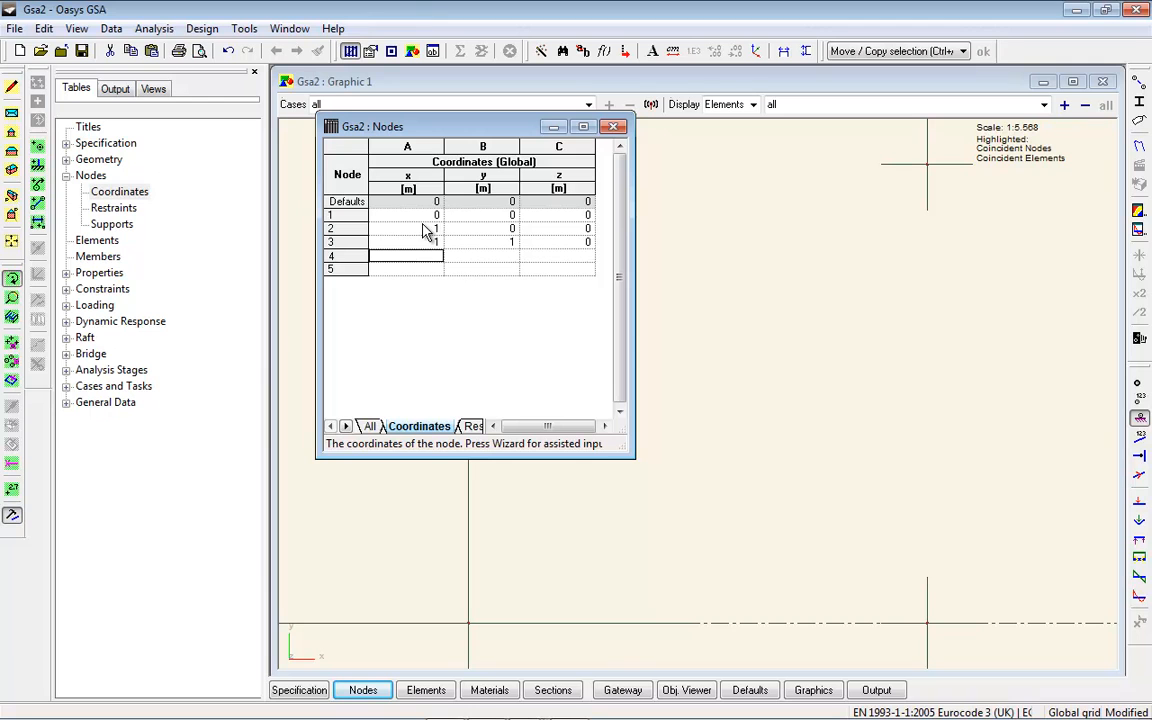
Step: Enter node 4 at x = 0, y = 1 m and z = 0, and move the Nodes table aside
{"action": "key", "text": "Return"}
{"action": "type", "text": "1"}
{"action": "key", "text": "Return"}
{"action": "key", "text": "Return"}
{"action": "left_click_drag", "start_coordinate": [473, 130], "coordinate": [669, 210]}
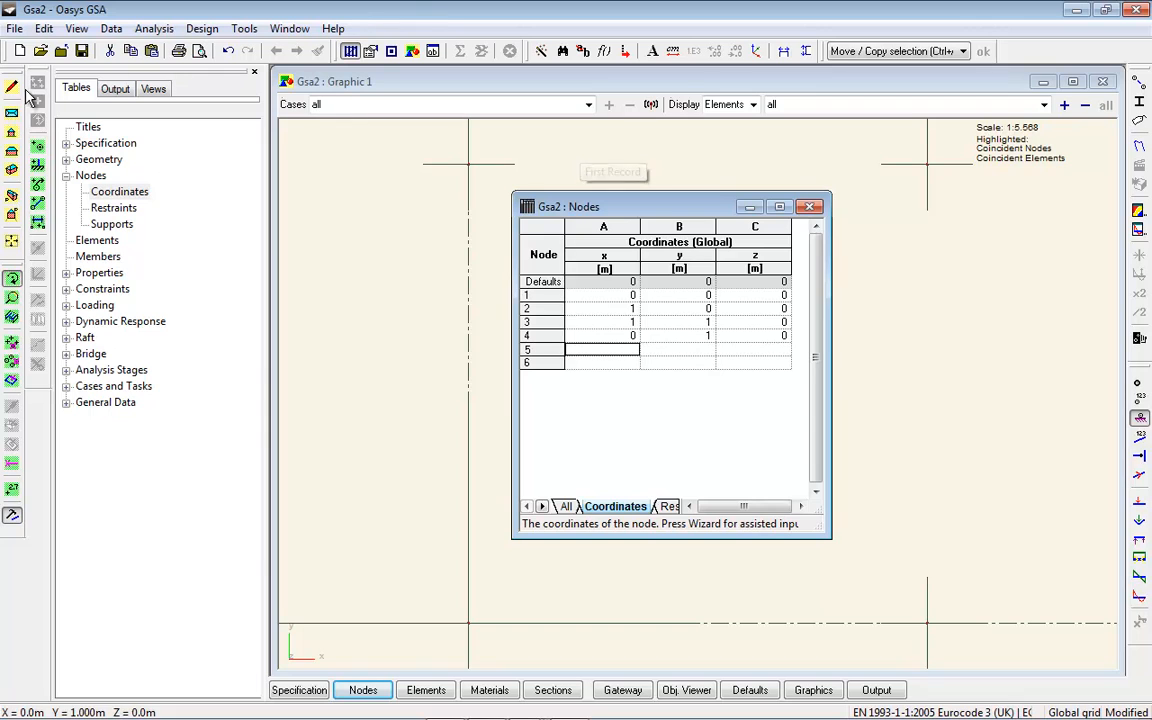
Step: Bring the graphic view to the front, hide the grid and display the node numbers
{"action": "left_click", "coordinate": [613, 75]}
{"action": "left_click", "coordinate": [41, 81]}
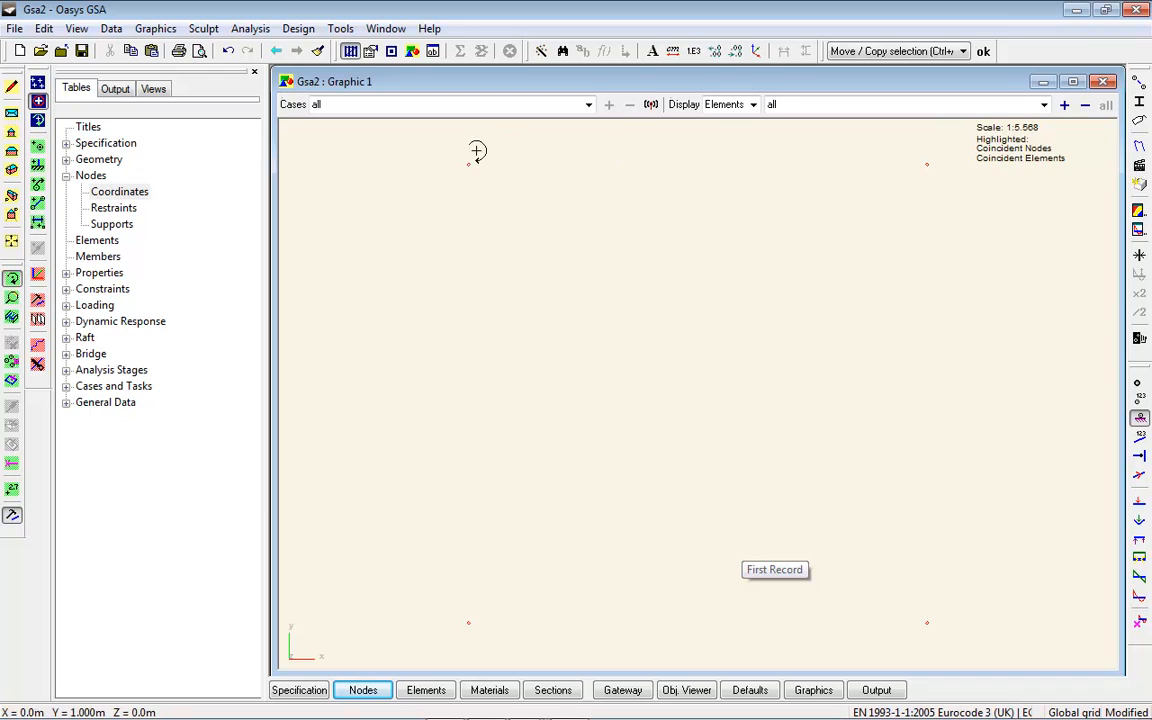
{"action": "left_click", "coordinate": [1138, 401]}
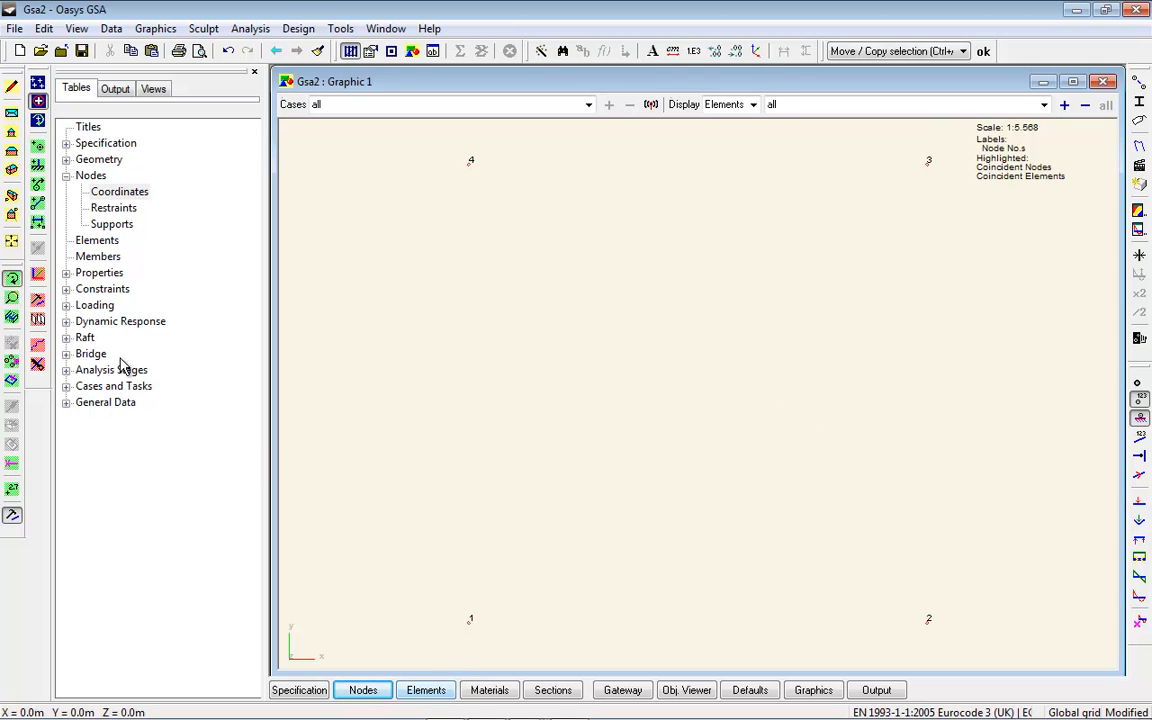
Step: Open the Elements table and resize it so that all four numbered nodes stay visible around it
{"action": "left_click", "coordinate": [426, 690]}
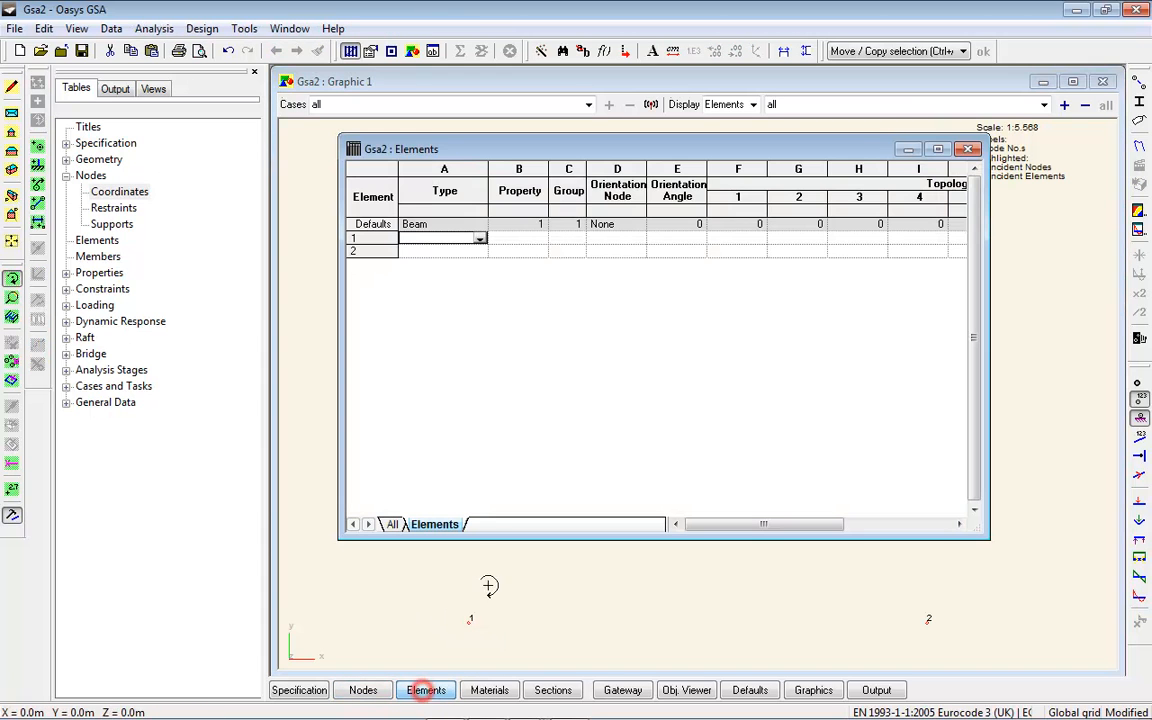
{"action": "left_click", "coordinate": [966, 149]}
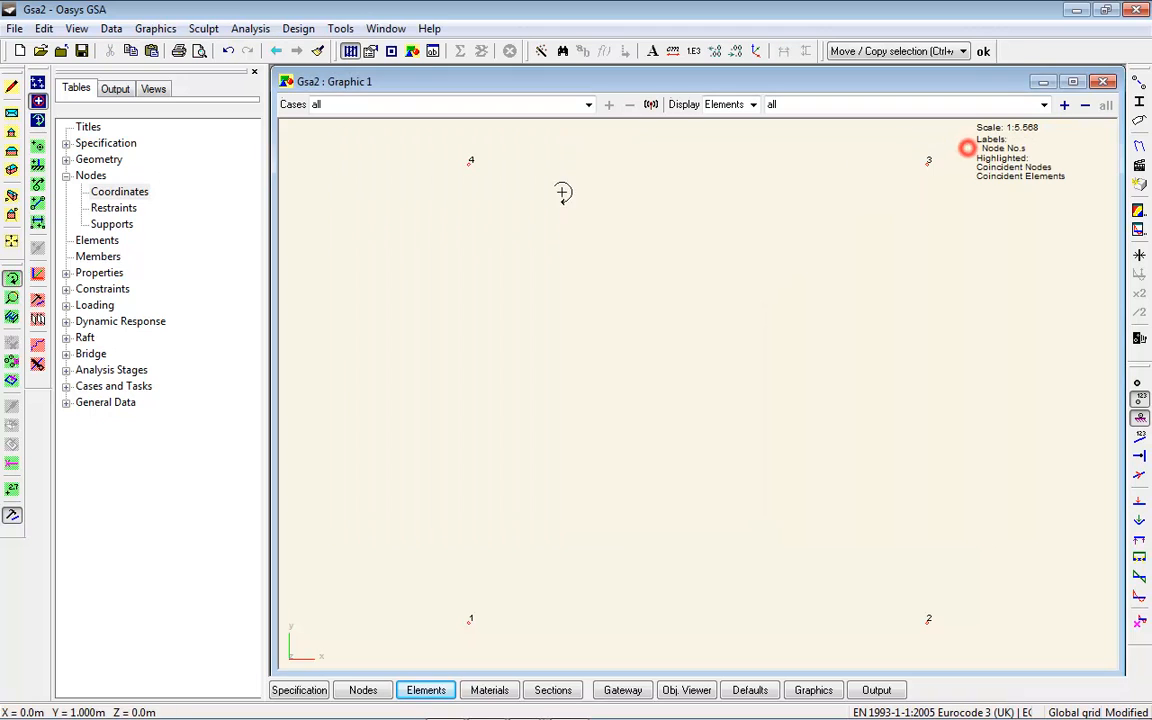
{"action": "double_click", "coordinate": [97, 241]}
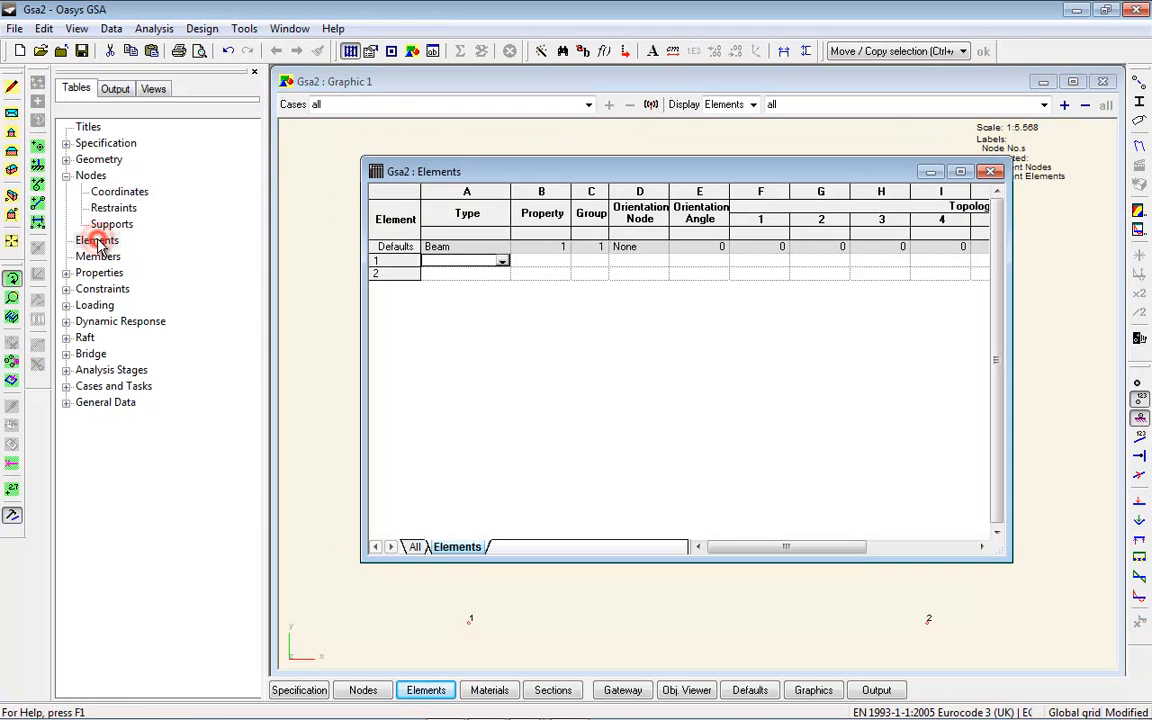
{"action": "left_click_drag", "start_coordinate": [361, 161], "coordinate": [319, 236]}
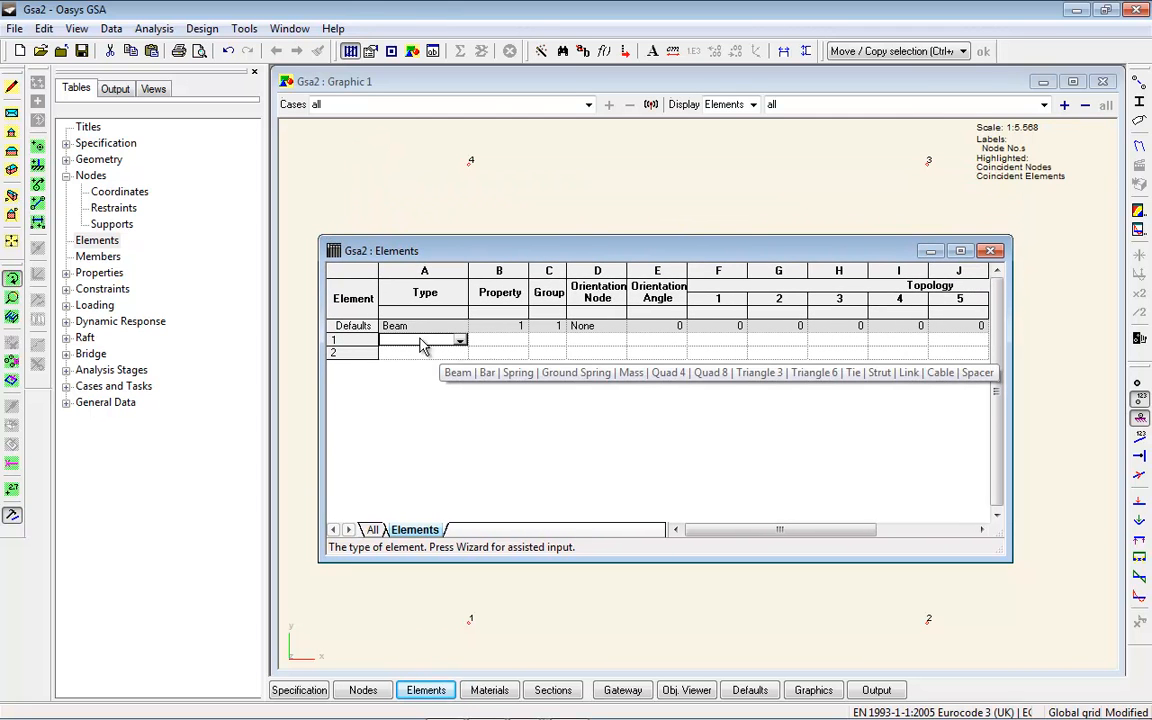
Step: Set element 1 to type Beam with property 1 and group 1
{"action": "left_click", "coordinate": [419, 340]}
{"action": "left_click", "coordinate": [459, 341]}
{"action": "left_click", "coordinate": [423, 354]}
{"action": "left_click", "coordinate": [476, 342]}
{"action": "type", "text": "1"}
{"action": "key", "text": "Tab"}
{"action": "type", "text": "1"}
{"action": "key", "text": "Tab"}
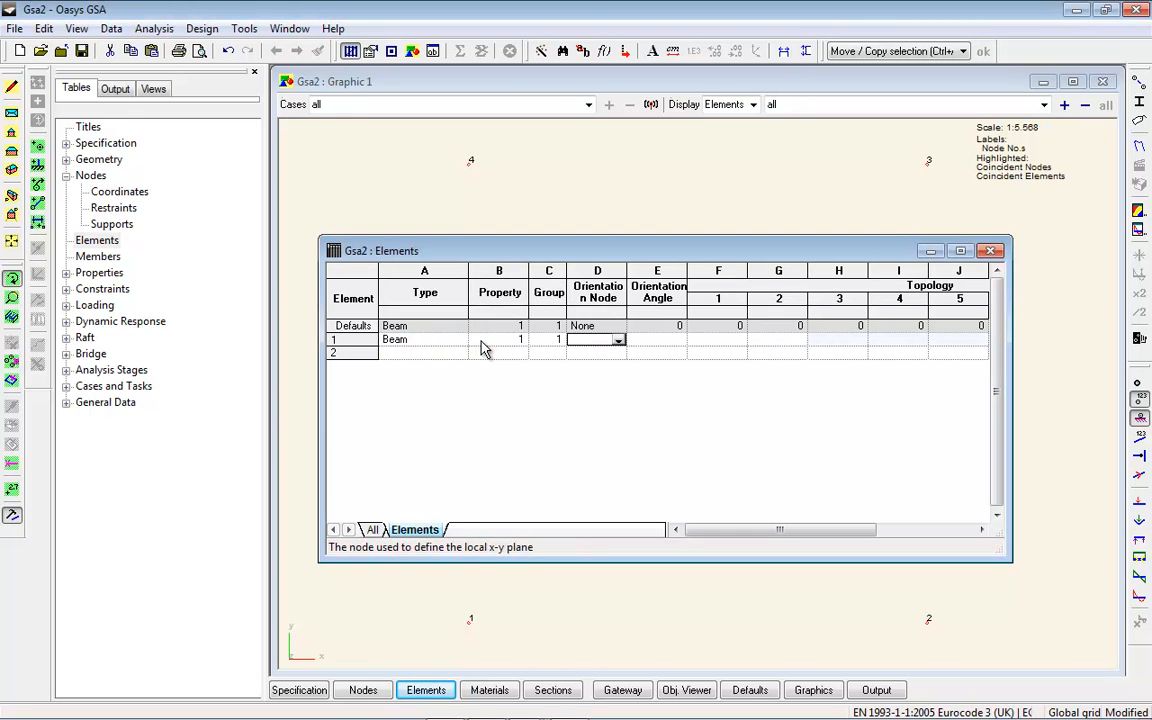
Step: Complete element 1 with no orientation node, orientation angle 0 and topology nodes 1 and 2, keeping the Dummy default
{"action": "key", "text": "Tab"}
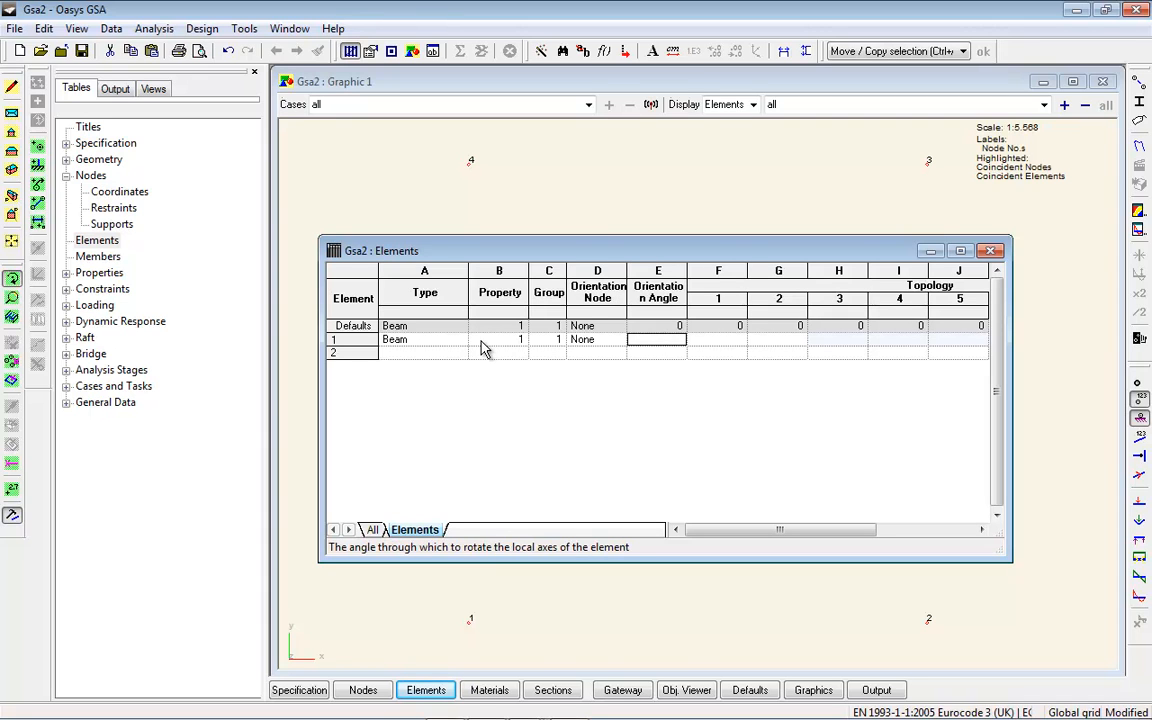
{"action": "key", "text": "Tab"}
{"action": "type", "text": "1"}
{"action": "key", "text": "Tab"}
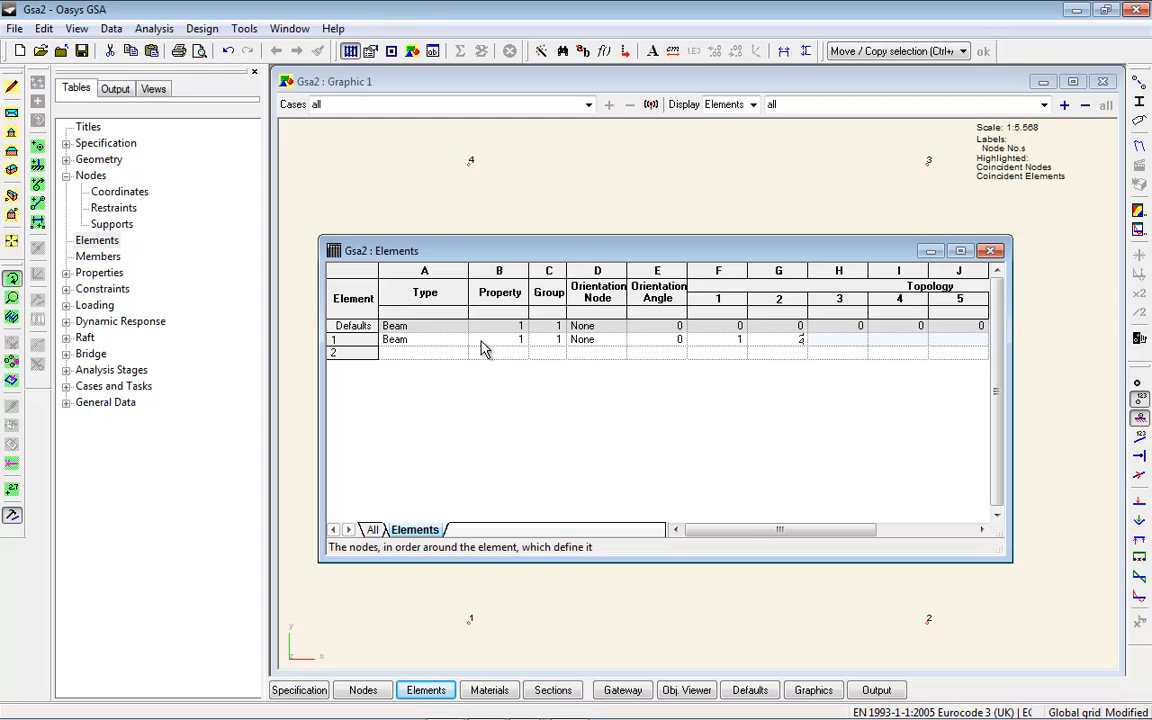
{"action": "type", "text": "2"}
{"action": "key", "text": "Tab"}
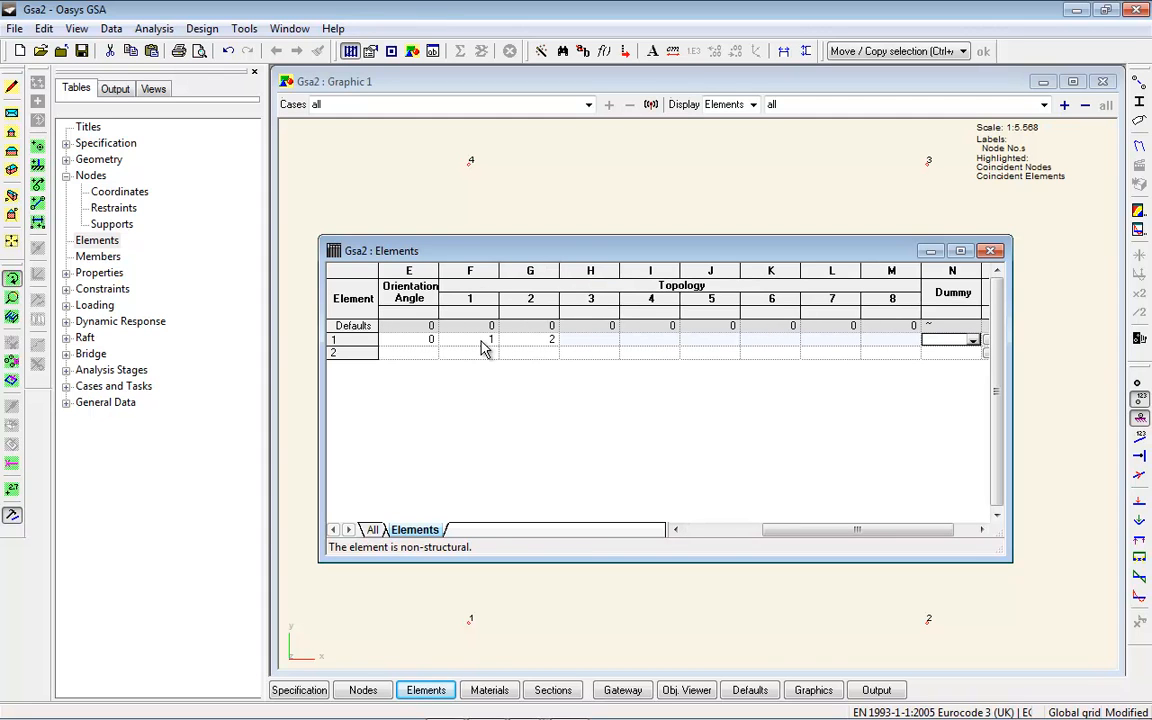
{"action": "key", "text": "Tab"}
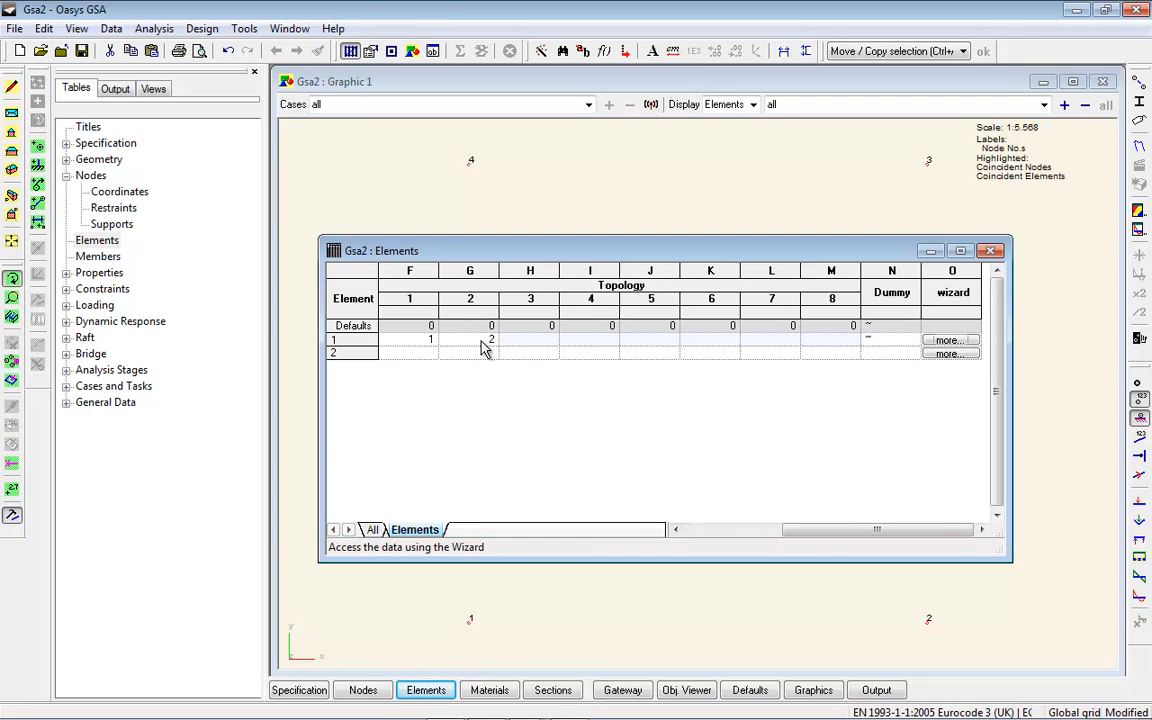
{"action": "key", "text": "Tab"}
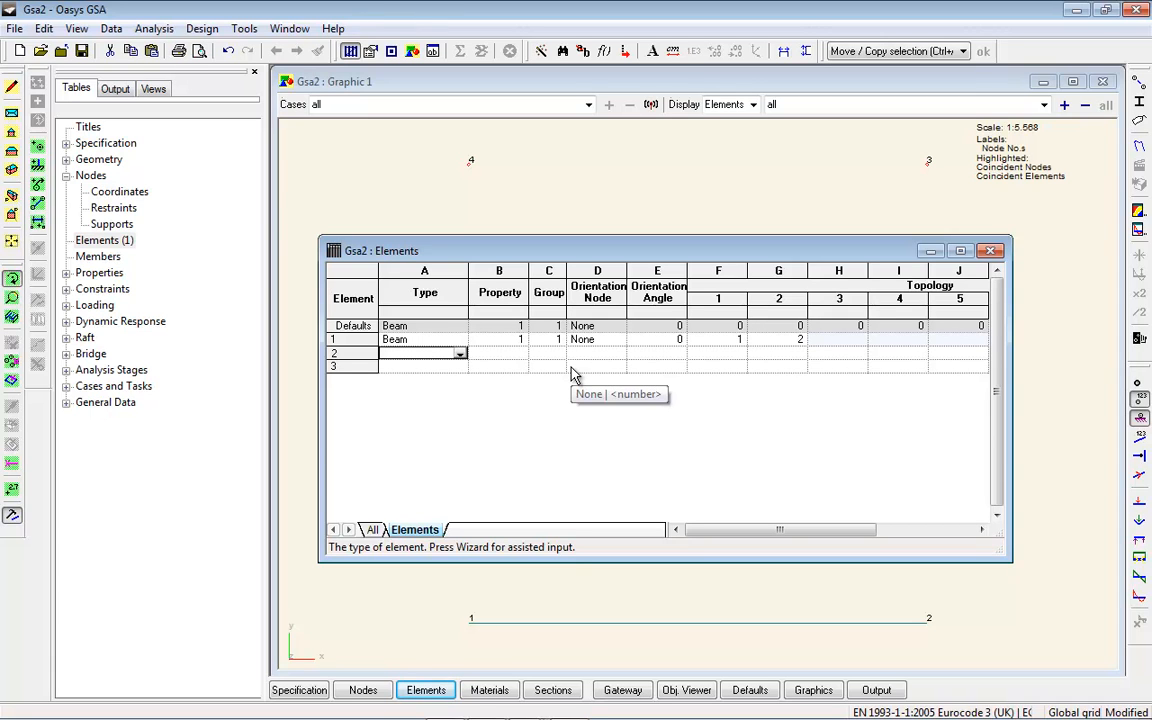
Step: Add element 2 as a beam with default properties between topology nodes 4 and 3, and close the Elements table
{"action": "key", "text": "Tab"}
{"action": "key", "text": "Tab"}
{"action": "key", "text": "Tab"}
{"action": "key", "text": "Tab"}
{"action": "key", "text": "Tab"}
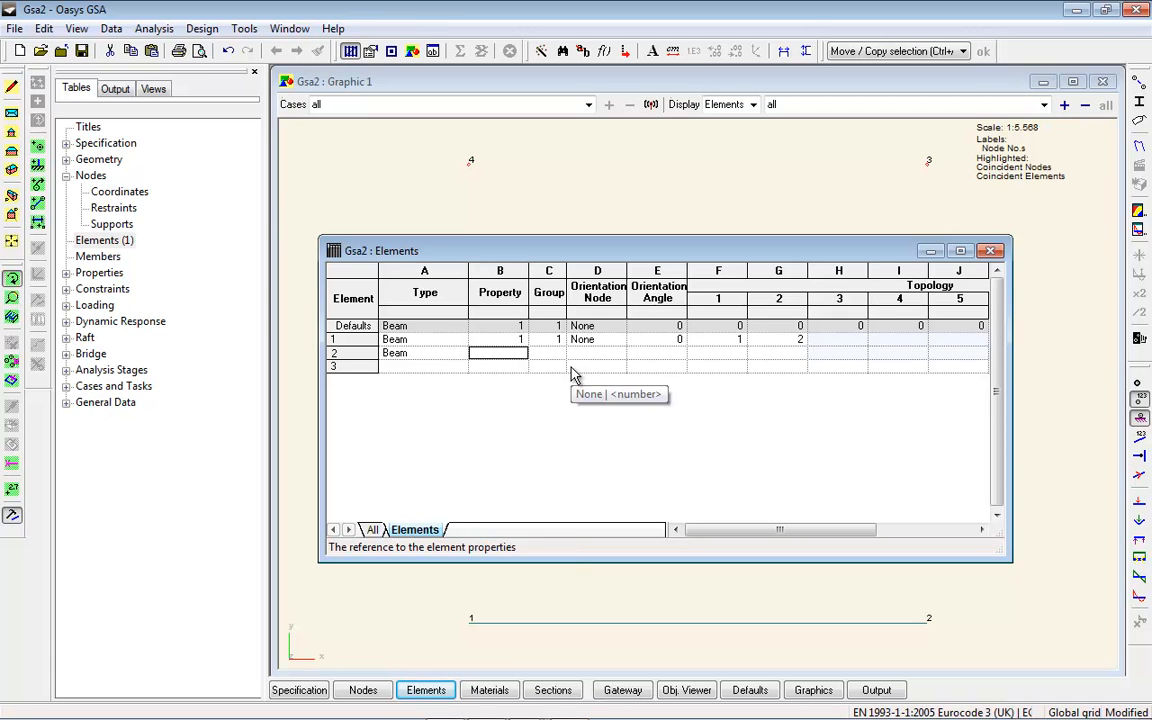
{"action": "type", "text": "4"}
{"action": "key", "text": "Tab"}
{"action": "type", "text": "3"}
{"action": "key", "text": "Tab"}
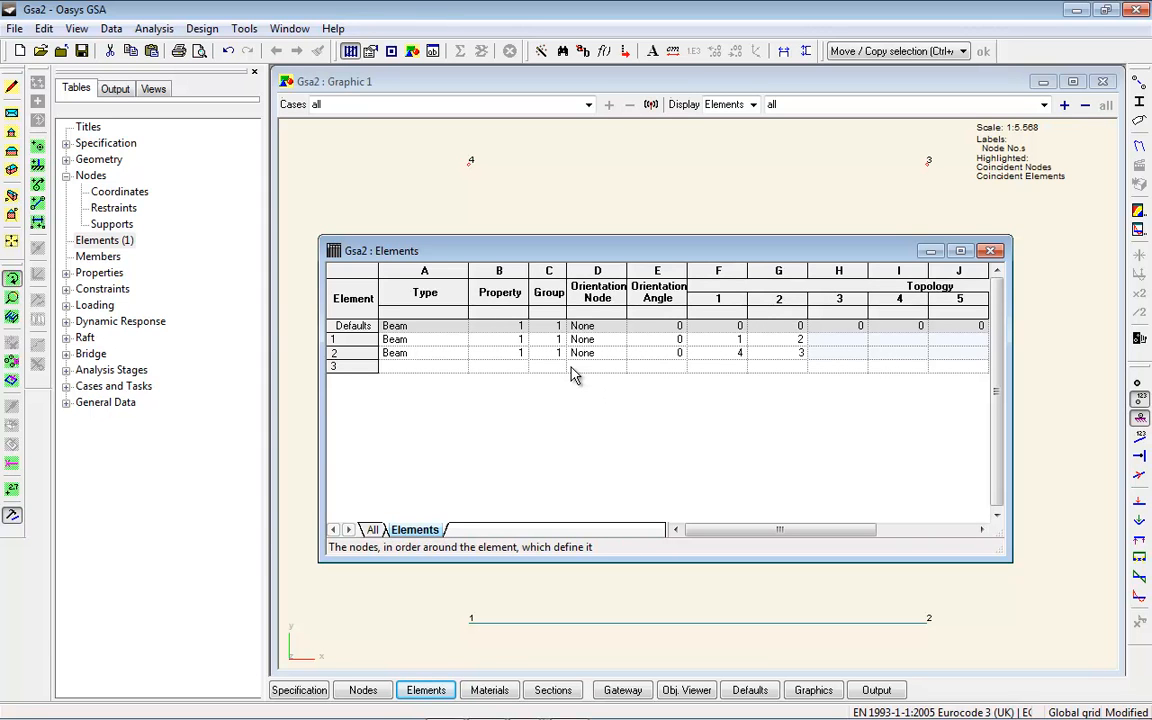
{"action": "key", "text": "Down"}
{"action": "key", "text": "Left"}
{"action": "key", "text": "Left"}
{"action": "key", "text": "Left"}
{"action": "key", "text": "Left"}
{"action": "key", "text": "Left"}
{"action": "key", "text": "Left"}
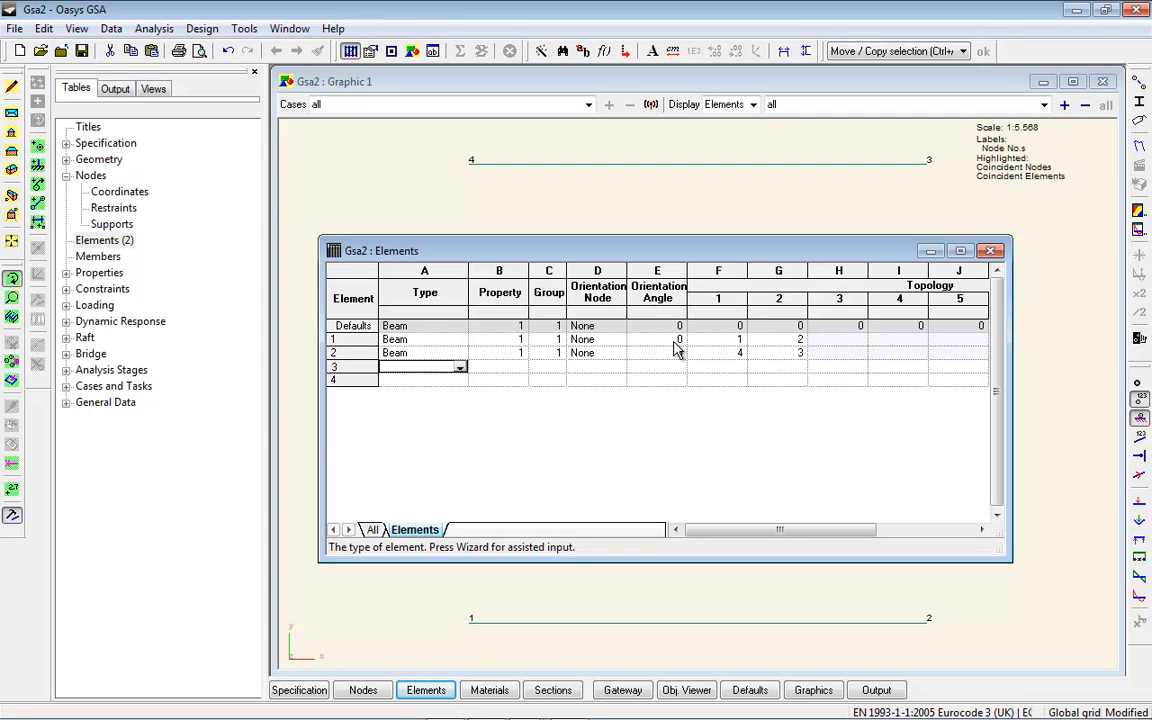
{"action": "left_click", "coordinate": [994, 252]}
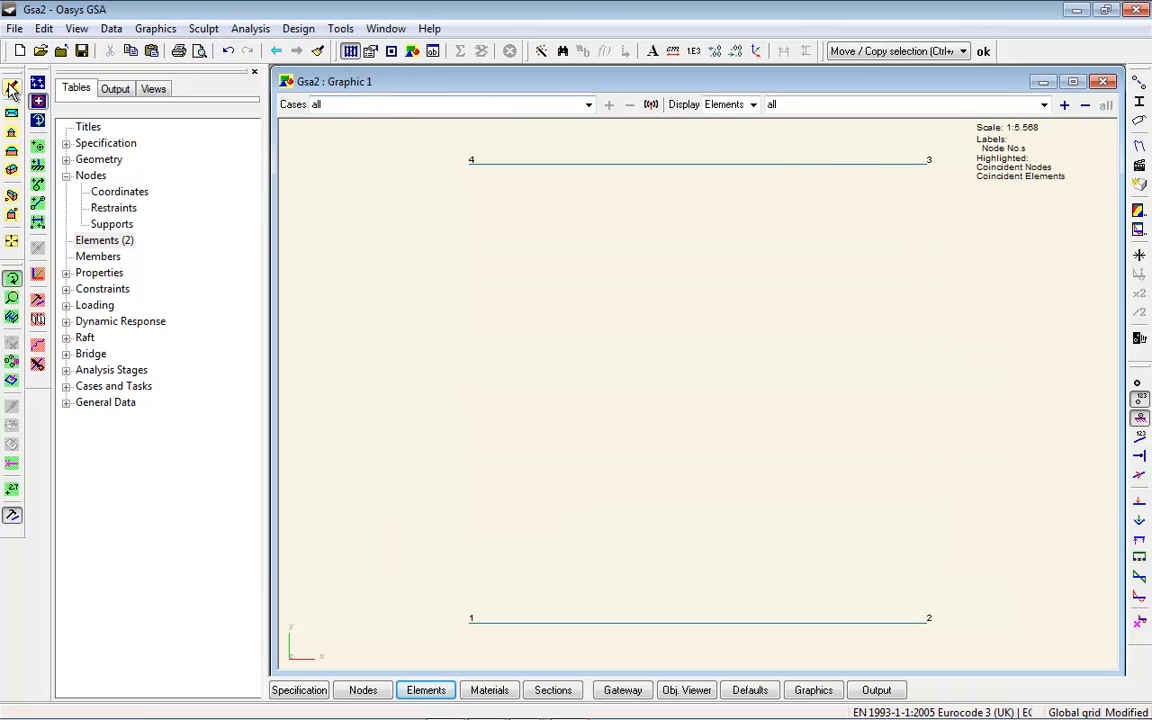
Step: Draw an element graphically from node 2 to node 3, with the node symbols displayed
{"action": "left_click", "coordinate": [37, 205]}
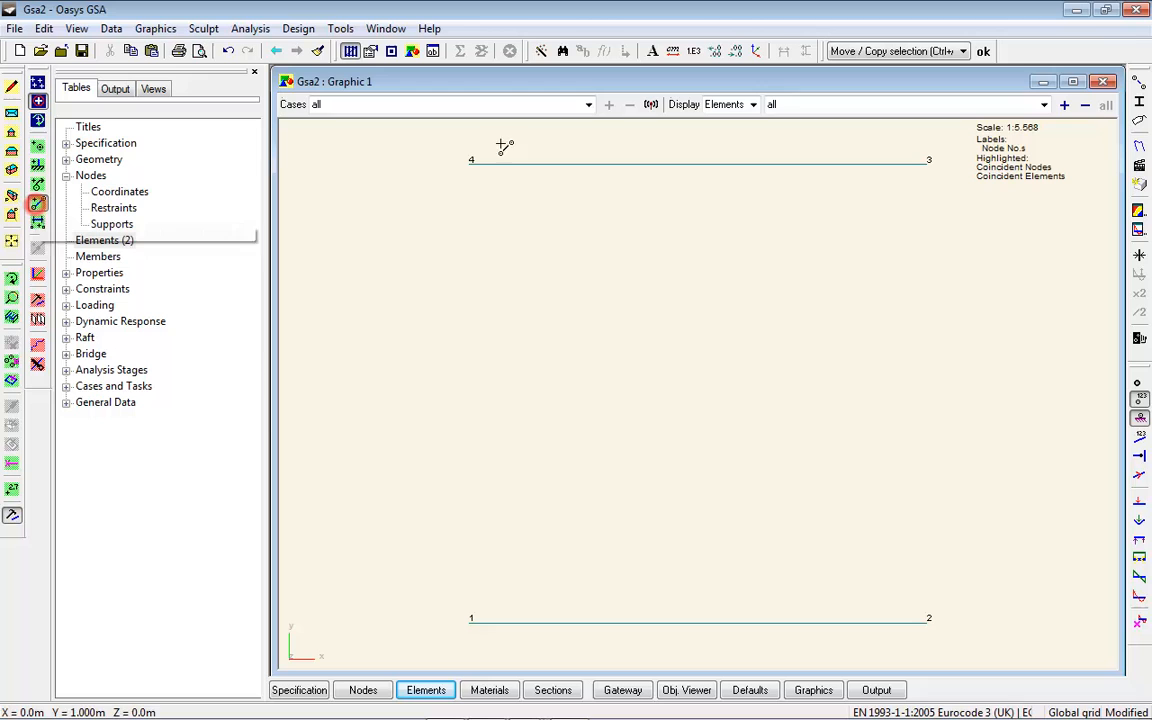
{"action": "left_click", "coordinate": [929, 621]}
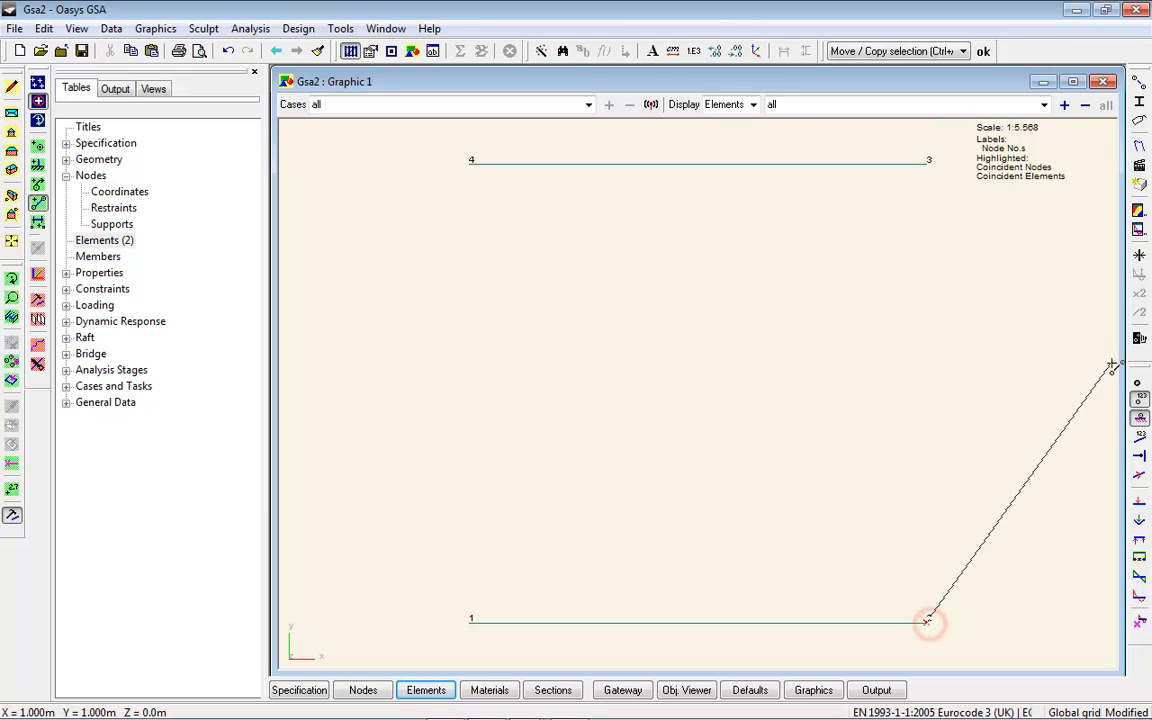
{"action": "left_click", "coordinate": [1139, 384]}
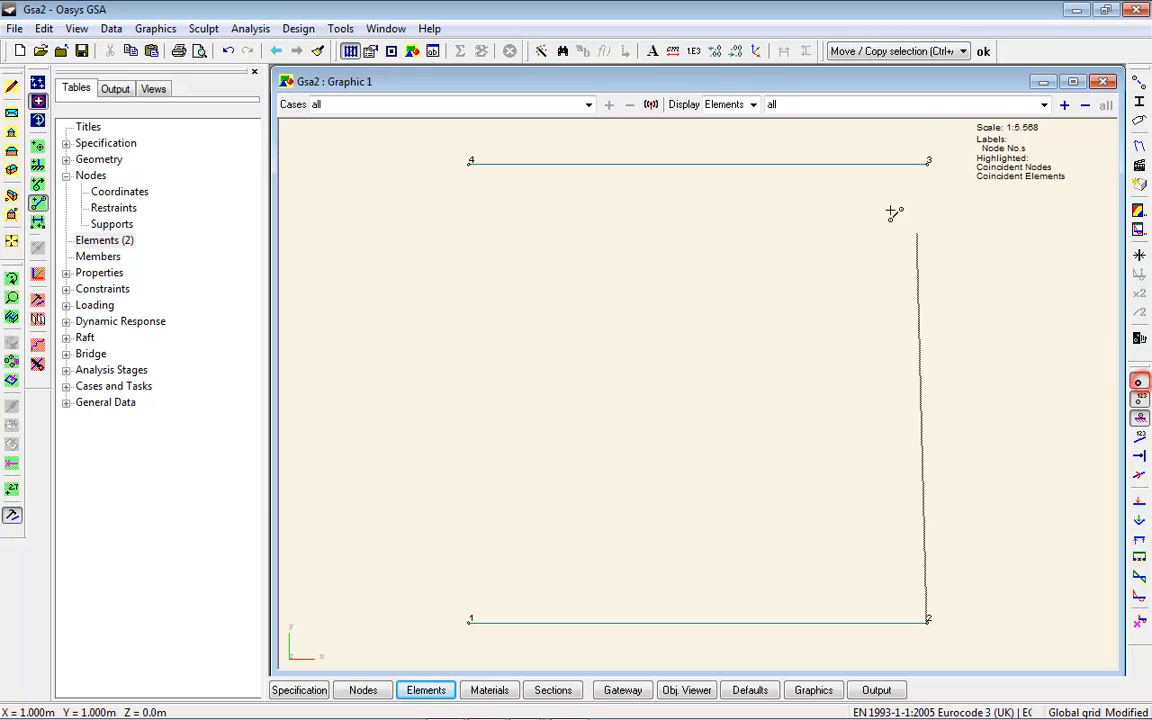
{"action": "left_click", "coordinate": [929, 162]}
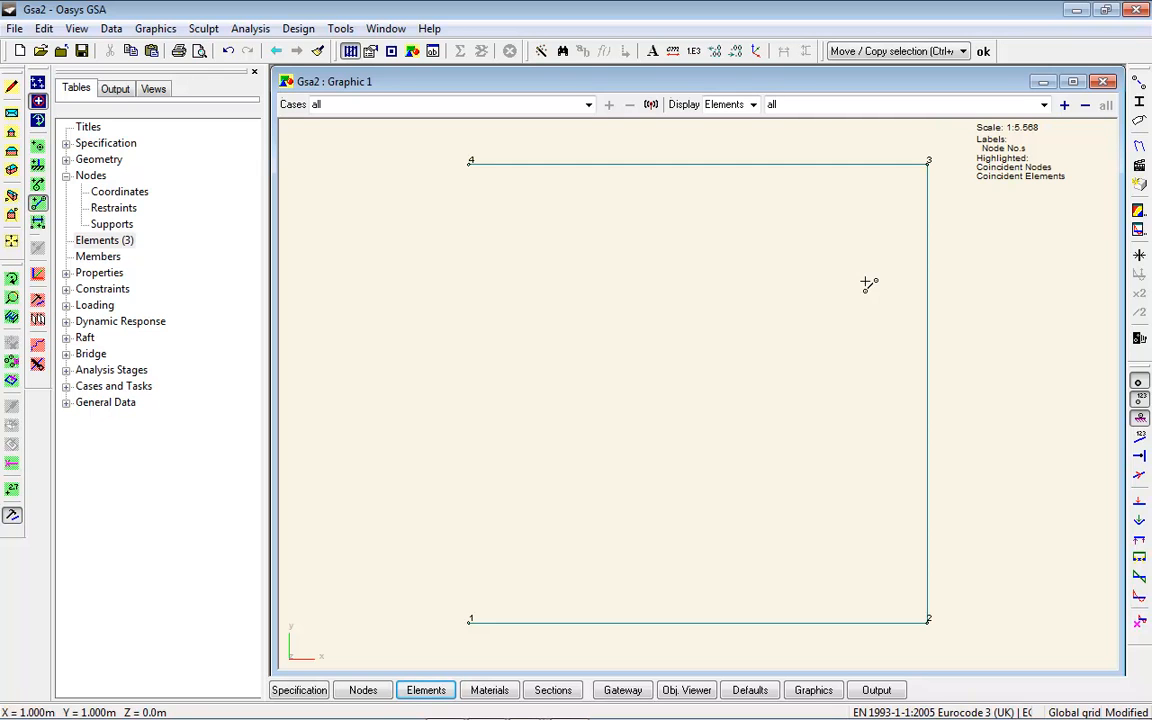
Step: Switch to an isometric view and select nodes 2 and 3
{"action": "left_click", "coordinate": [11, 168]}
{"action": "scroll", "coordinate": [630, 440], "scroll_direction": "down", "scroll_amount": 3}
{"action": "middle_click_drag", "start_coordinate": [779, 327], "coordinate": [558, 455]}
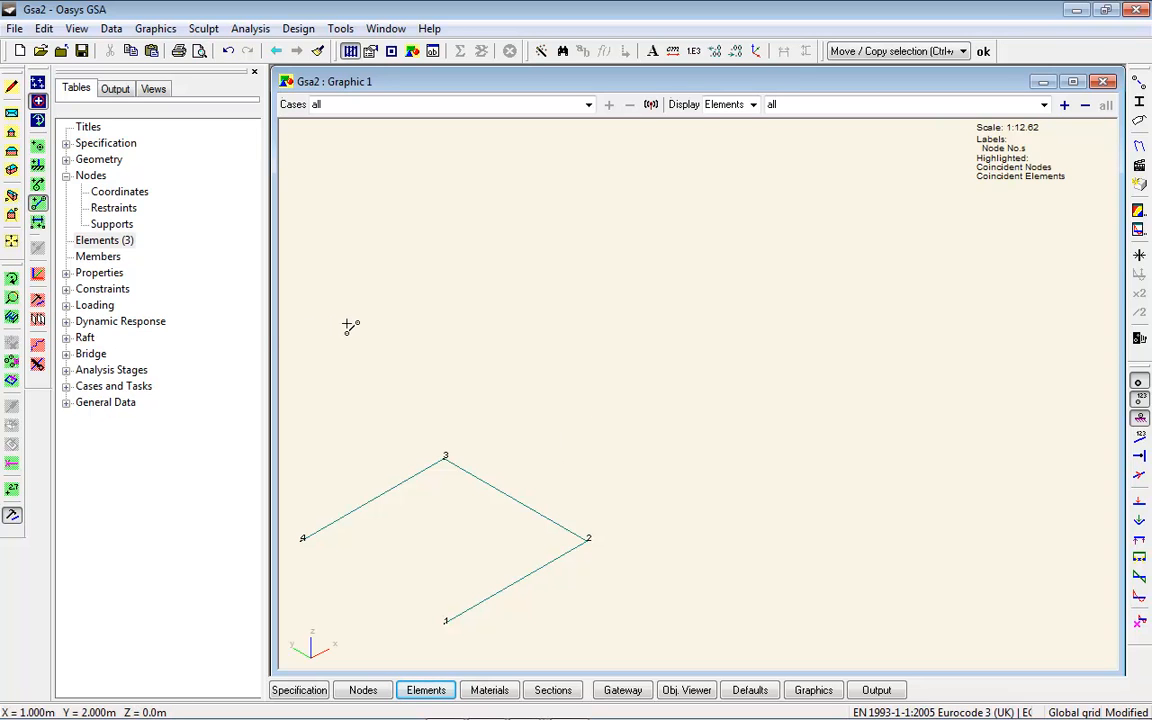
{"action": "left_click", "coordinate": [12, 362]}
{"action": "left_click_drag", "start_coordinate": [410, 420], "coordinate": [635, 562]}
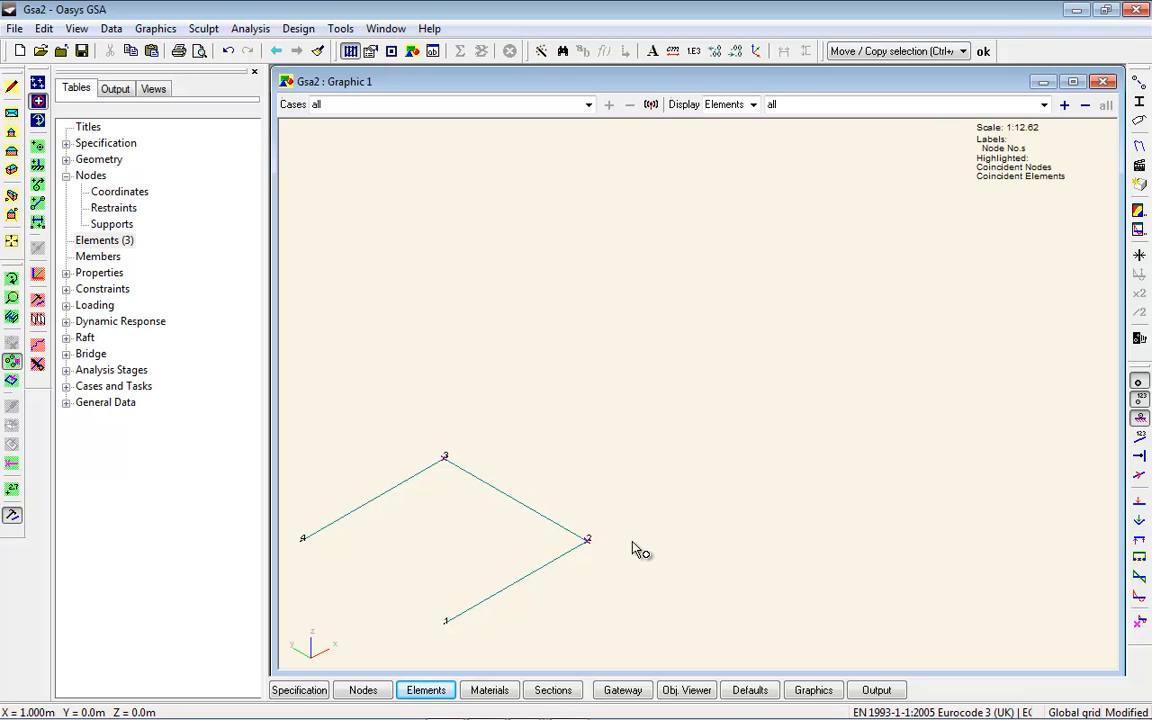
Step: Set up an extrusion of the selected nodes along Global x with 2 increments of 1 m, and preview it
{"action": "left_click", "coordinate": [203, 30]}
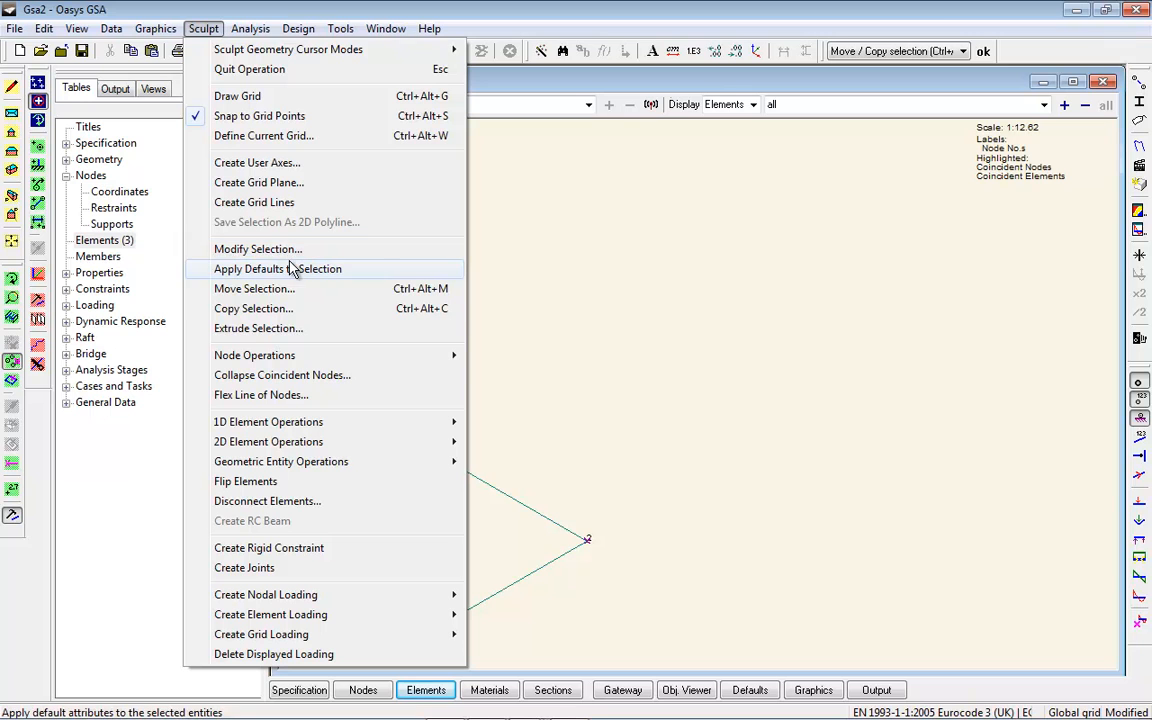
{"action": "left_click", "coordinate": [298, 333]}
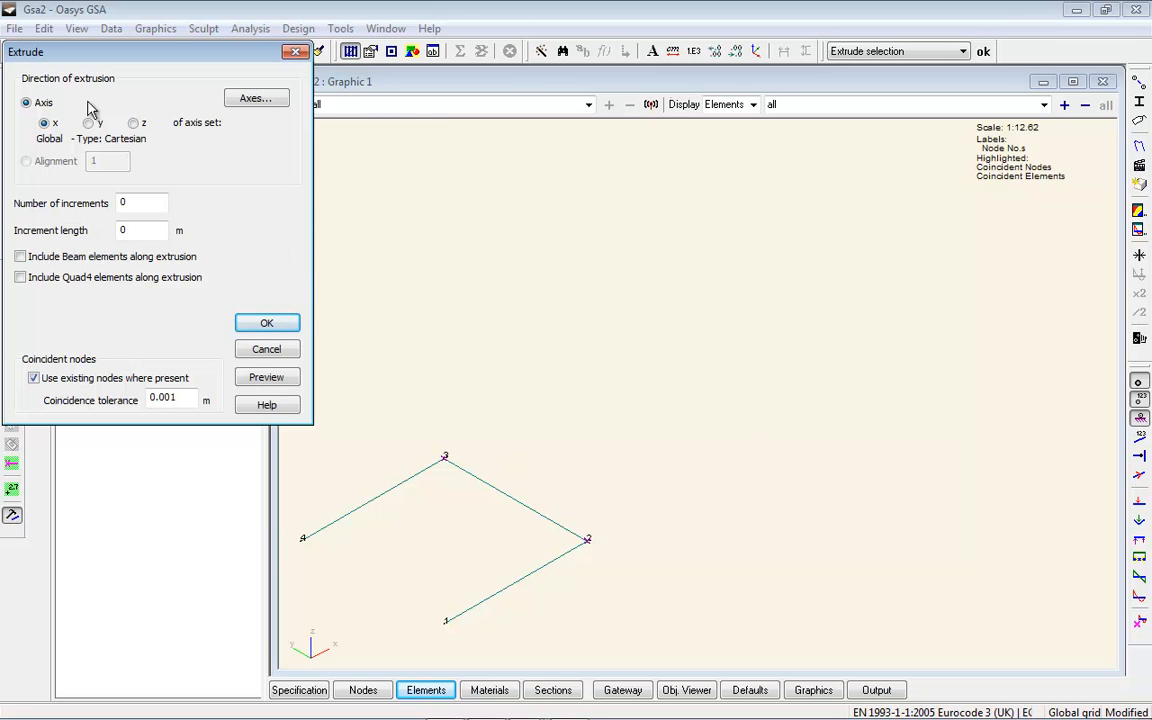
{"action": "double_click", "coordinate": [135, 202]}
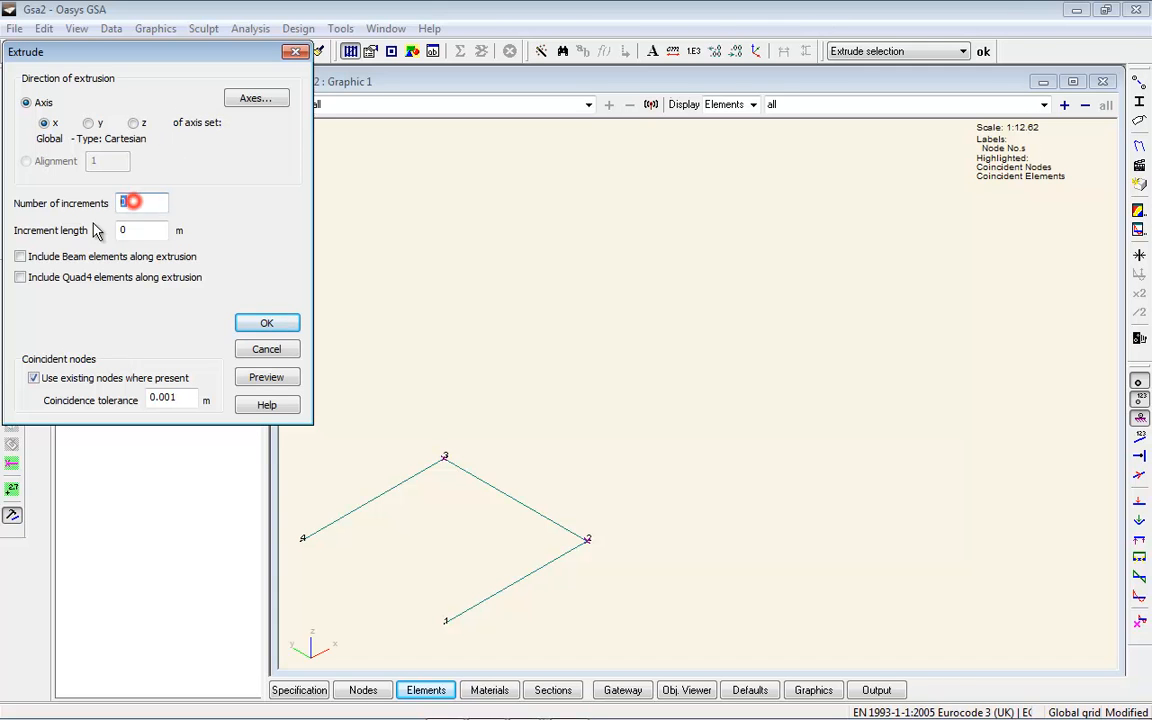
{"action": "double_click", "coordinate": [141, 230]}
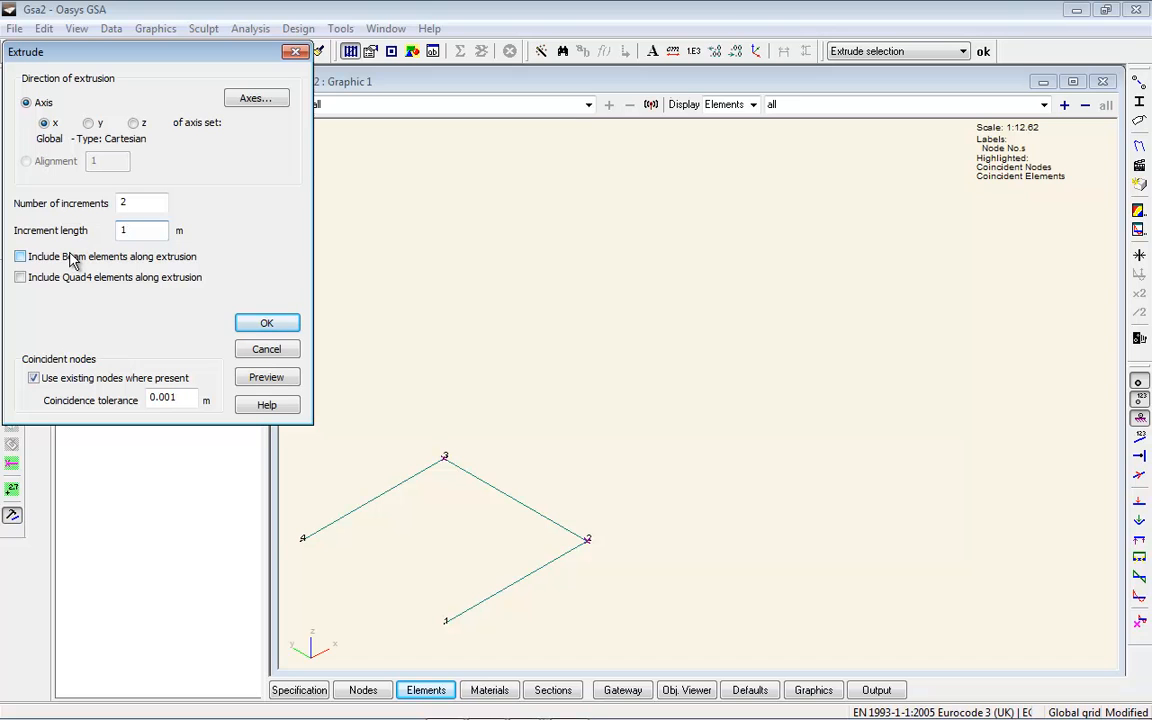
{"action": "left_click", "coordinate": [262, 378]}
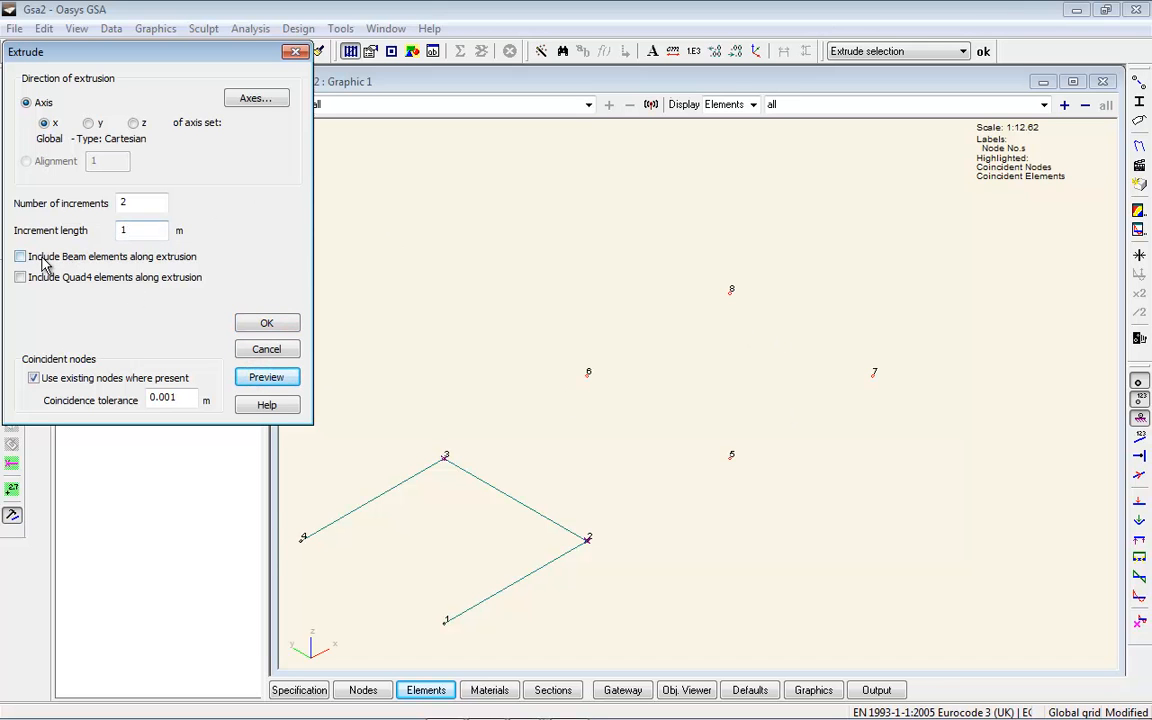
Step: Preview the node extrusion with beam elements included along it, and cancel the extrusion
{"action": "left_click", "coordinate": [20, 257]}
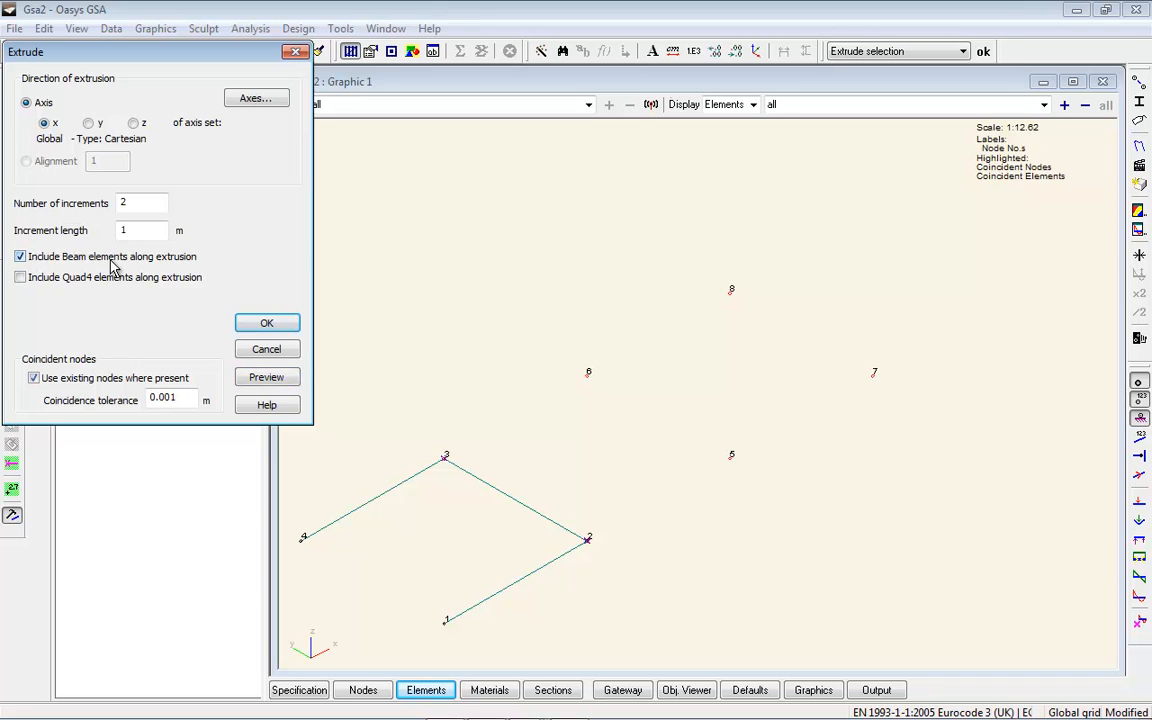
{"action": "left_click", "coordinate": [289, 378]}
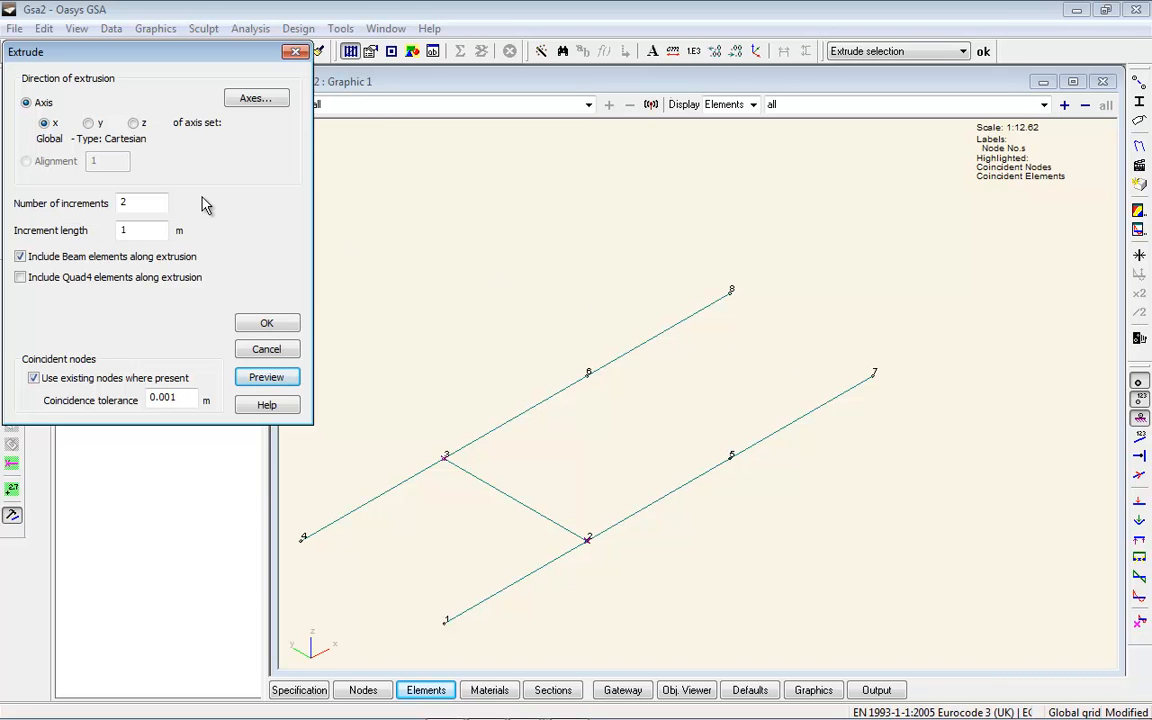
{"action": "left_click", "coordinate": [268, 350]}
{"action": "left_click", "coordinate": [408, 322]}
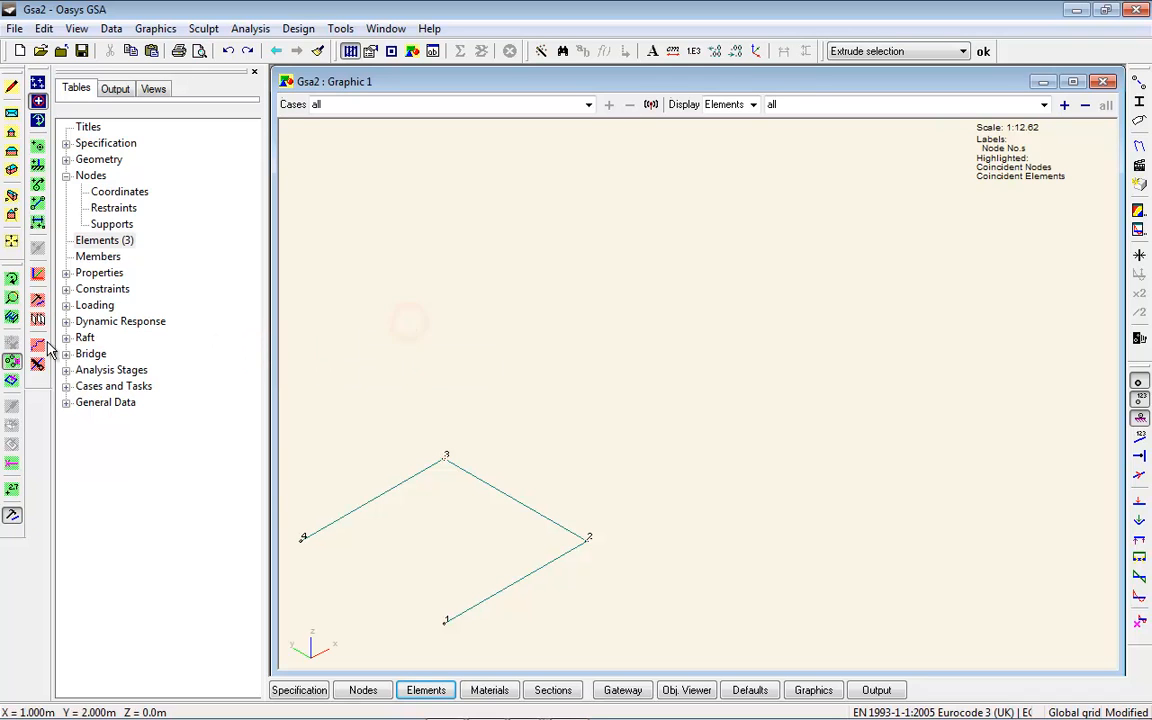
Step: Extrude the element between nodes 2 and 3 along Global x in 2 increments of 1 m, including beam elements along the extrusion
{"action": "left_click", "coordinate": [12, 380]}
{"action": "left_click", "coordinate": [505, 492]}
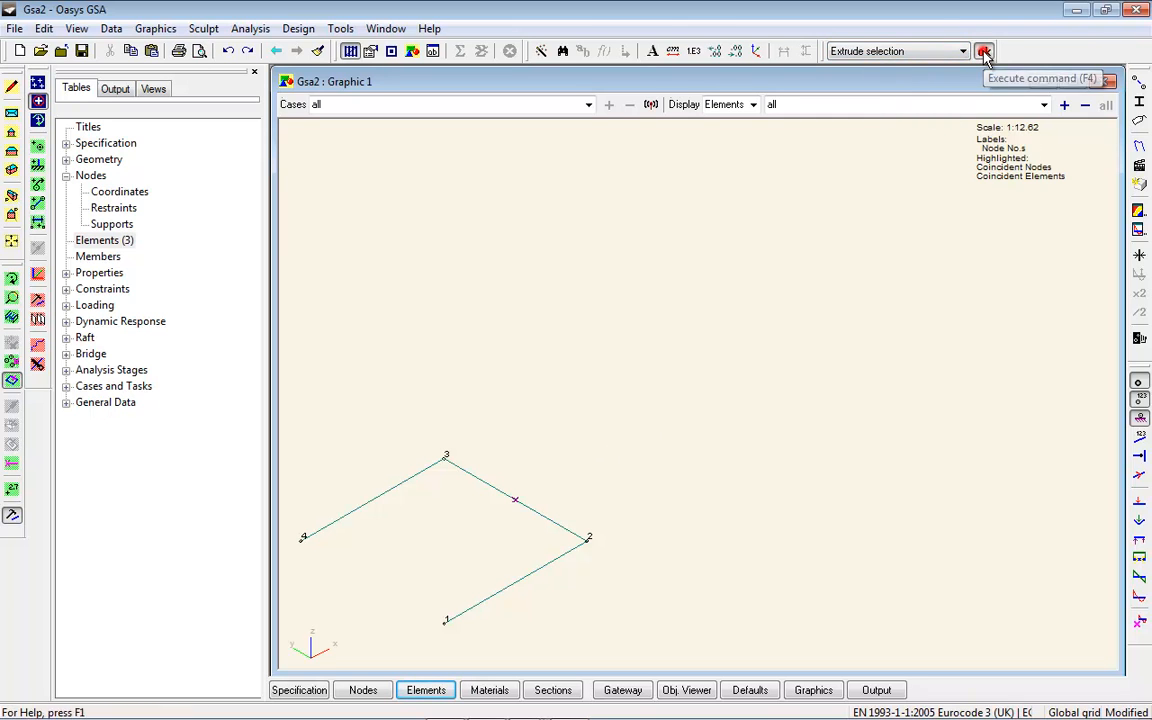
{"action": "left_click", "coordinate": [984, 53]}
{"action": "left_click", "coordinate": [43, 123]}
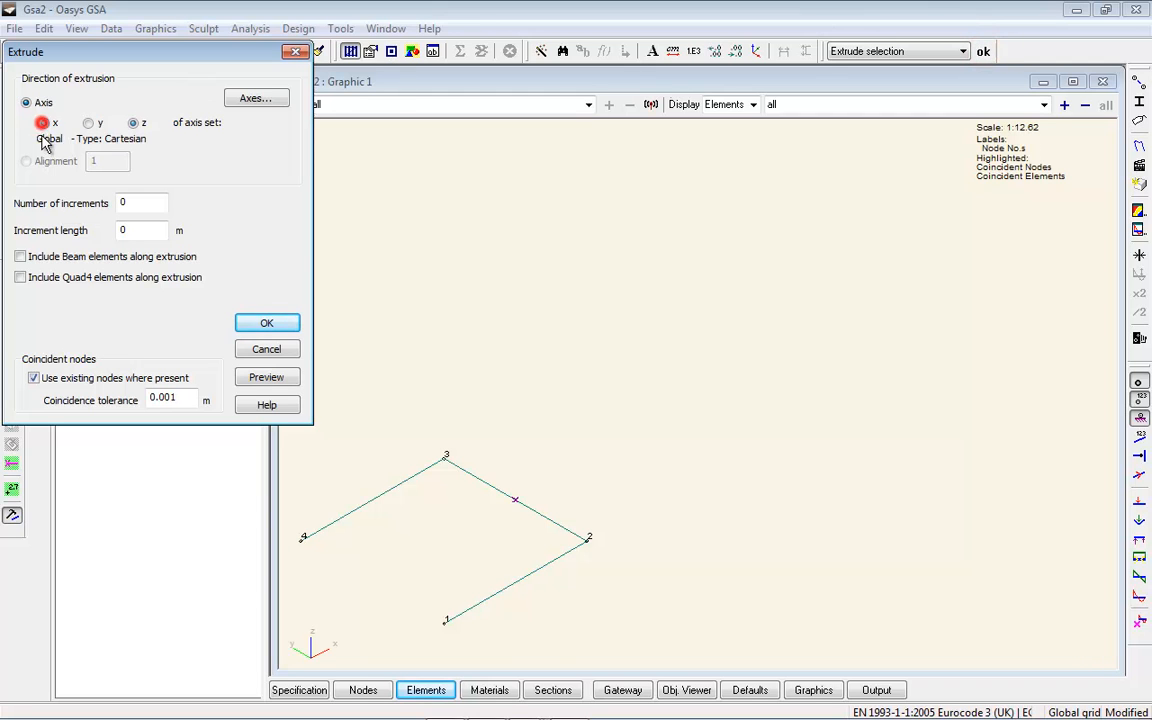
{"action": "double_click", "coordinate": [131, 202]}
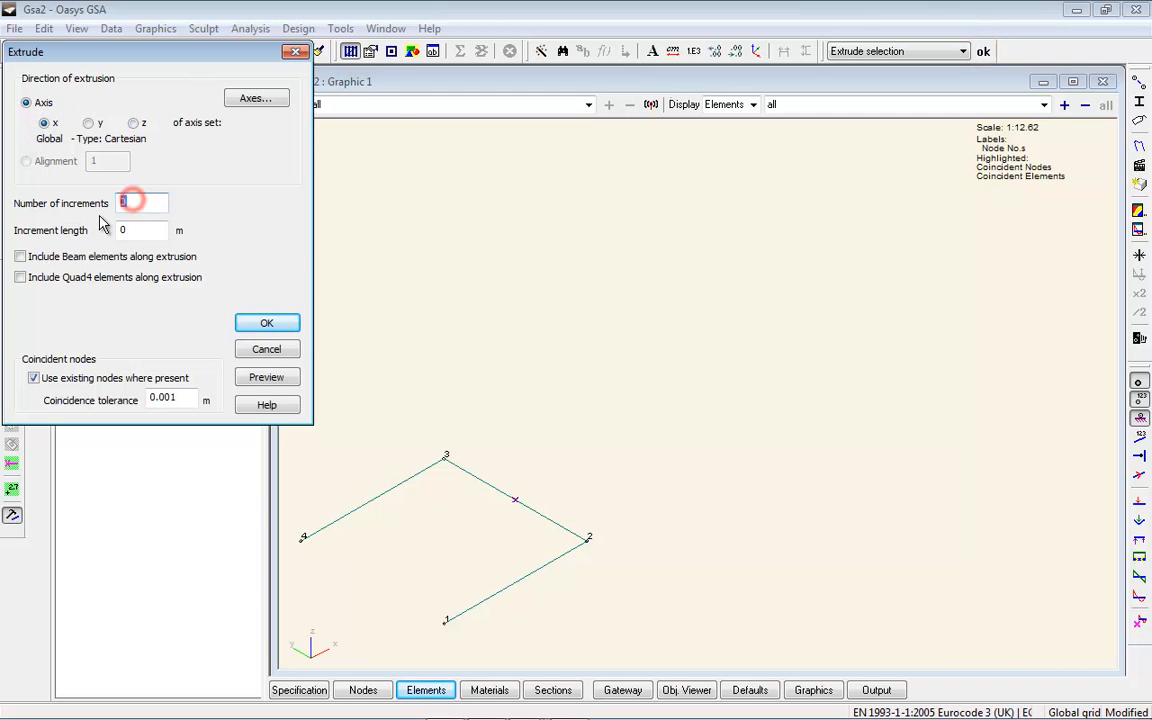
{"action": "type", "text": "2"}
{"action": "double_click", "coordinate": [145, 230]}
{"action": "type", "text": "1"}
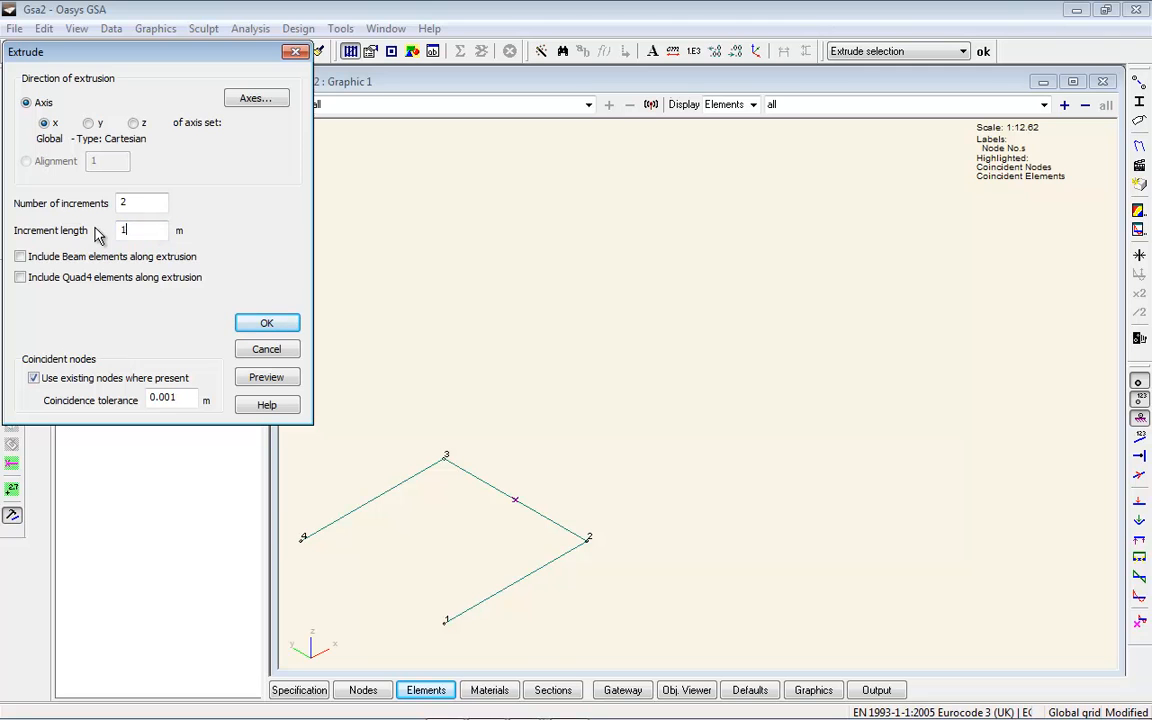
{"action": "left_click", "coordinate": [42, 259]}
{"action": "left_click", "coordinate": [281, 379]}
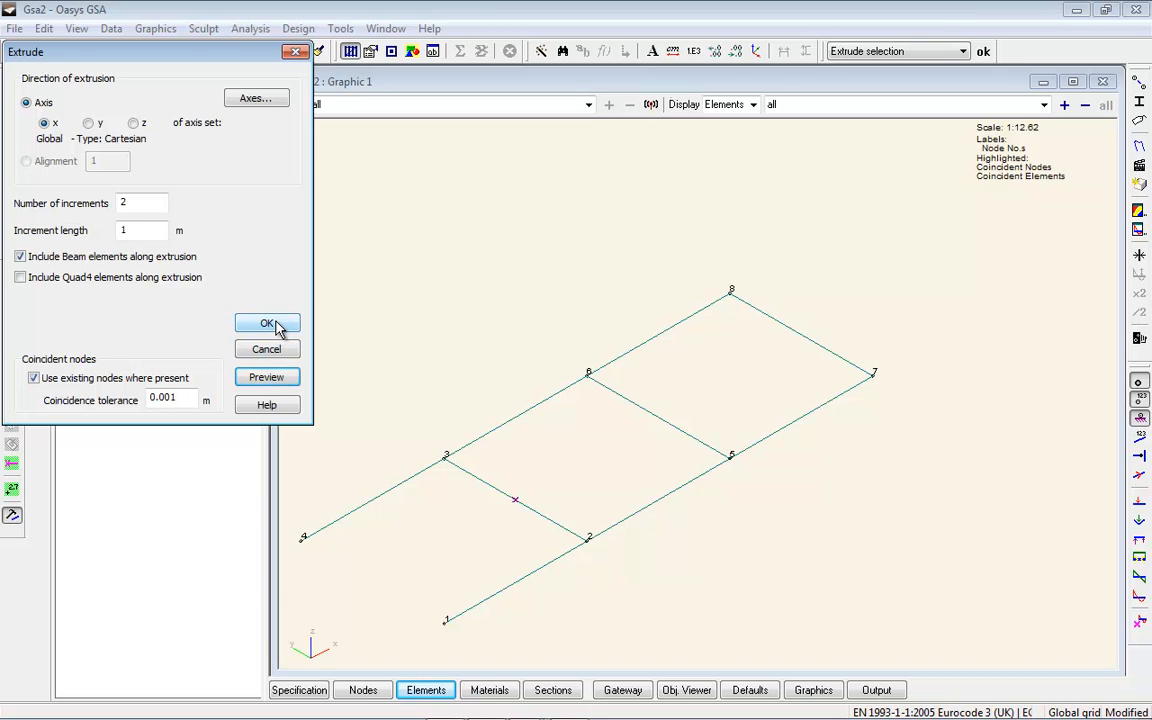
{"action": "left_click", "coordinate": [268, 324]}
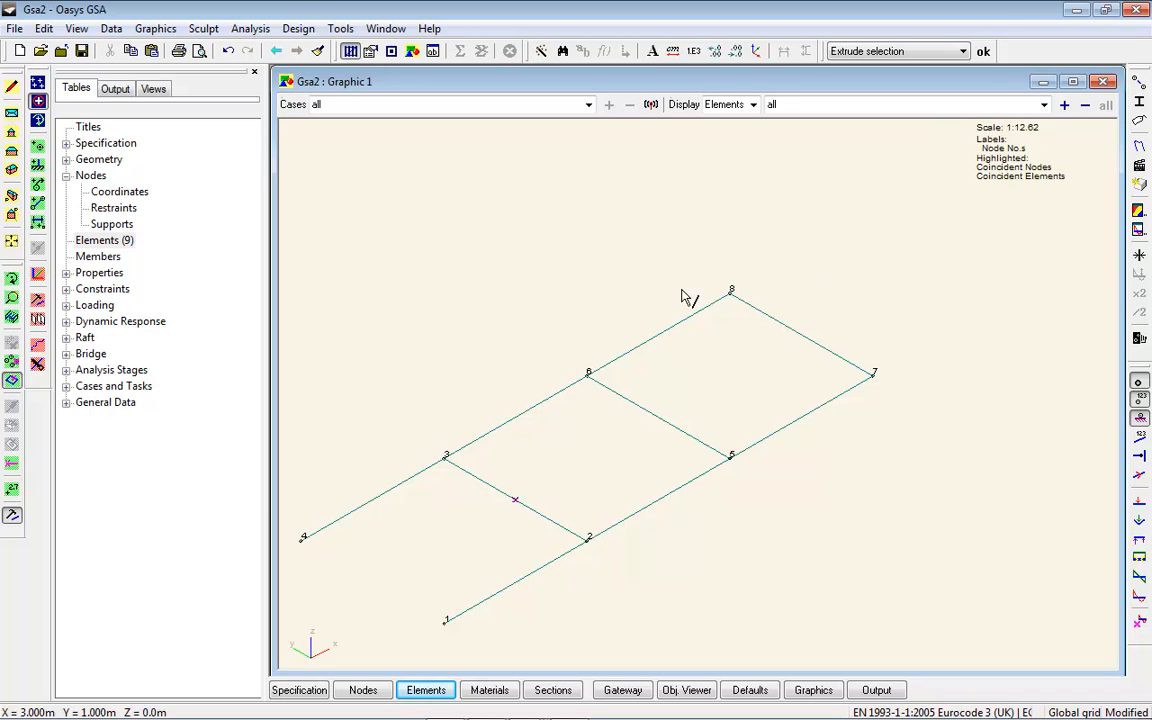
Step: Move node 6 by 0.5 m in the z direction
{"action": "left_click", "coordinate": [12, 362]}
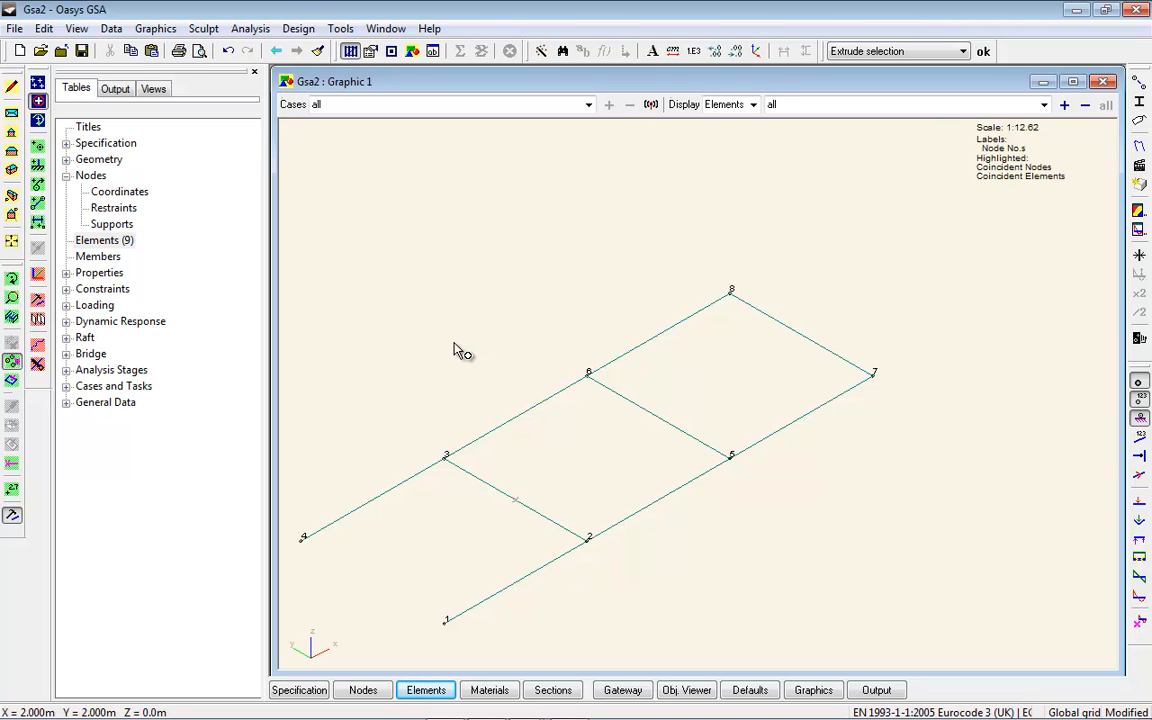
{"action": "left_click", "coordinate": [610, 358]}
{"action": "left_click", "coordinate": [40, 321]}
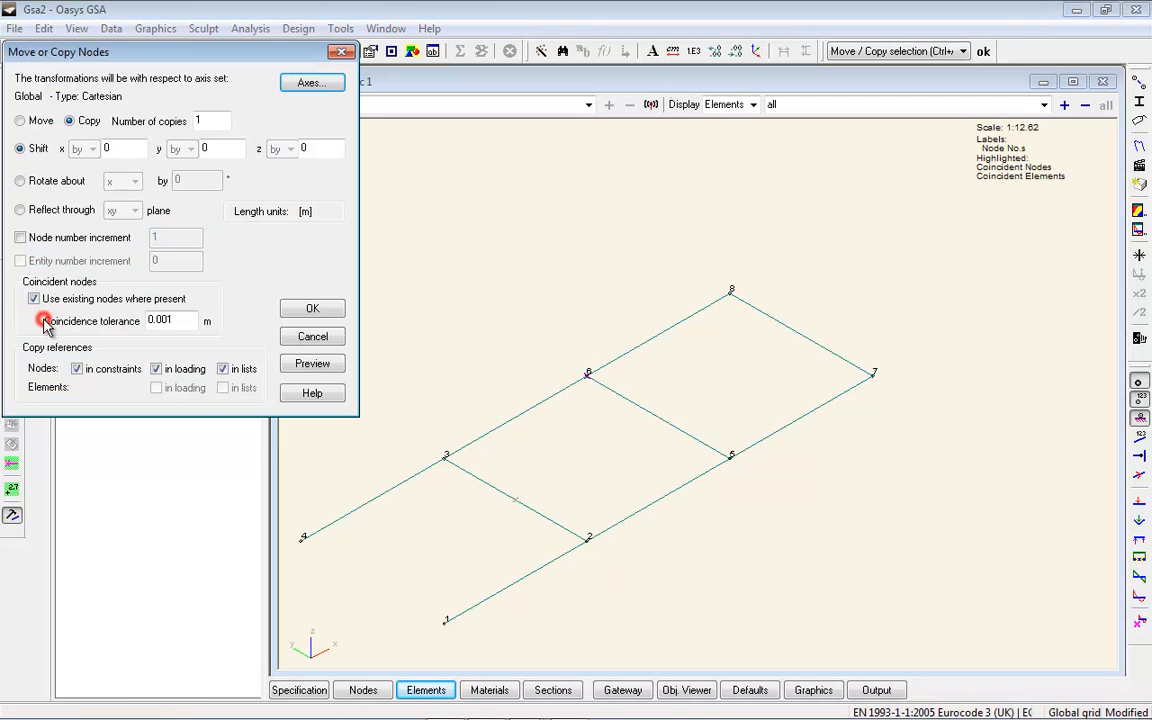
{"action": "left_click", "coordinate": [19, 121]}
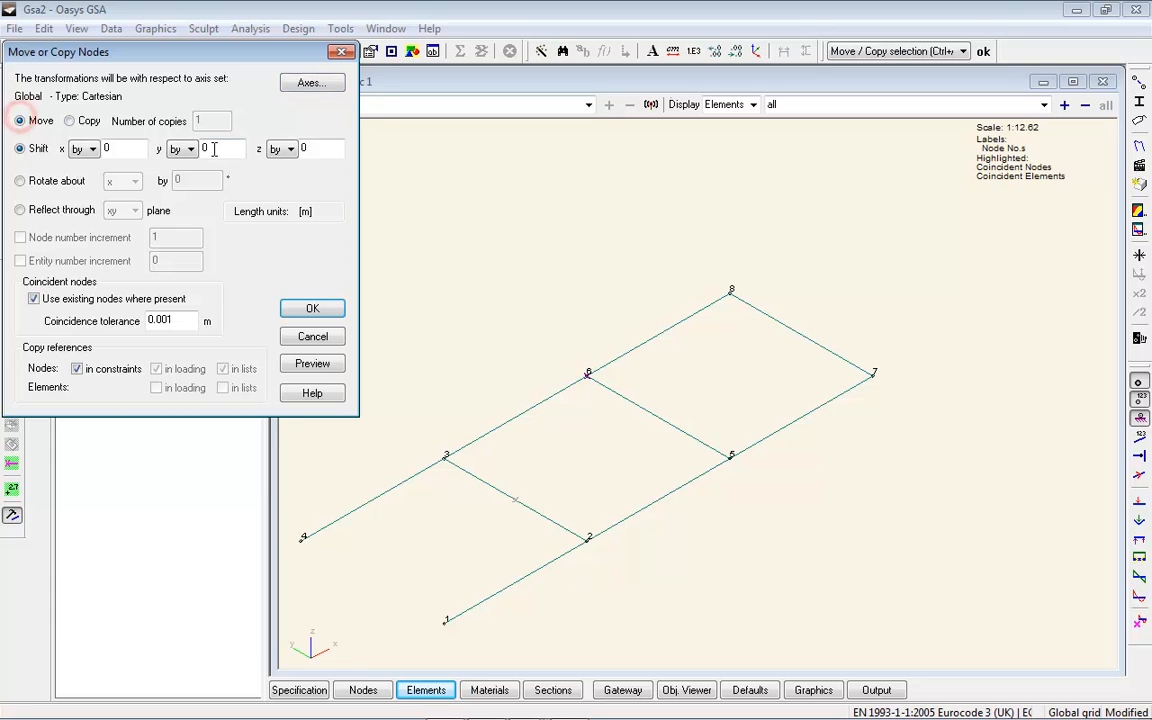
{"action": "double_click", "coordinate": [318, 148]}
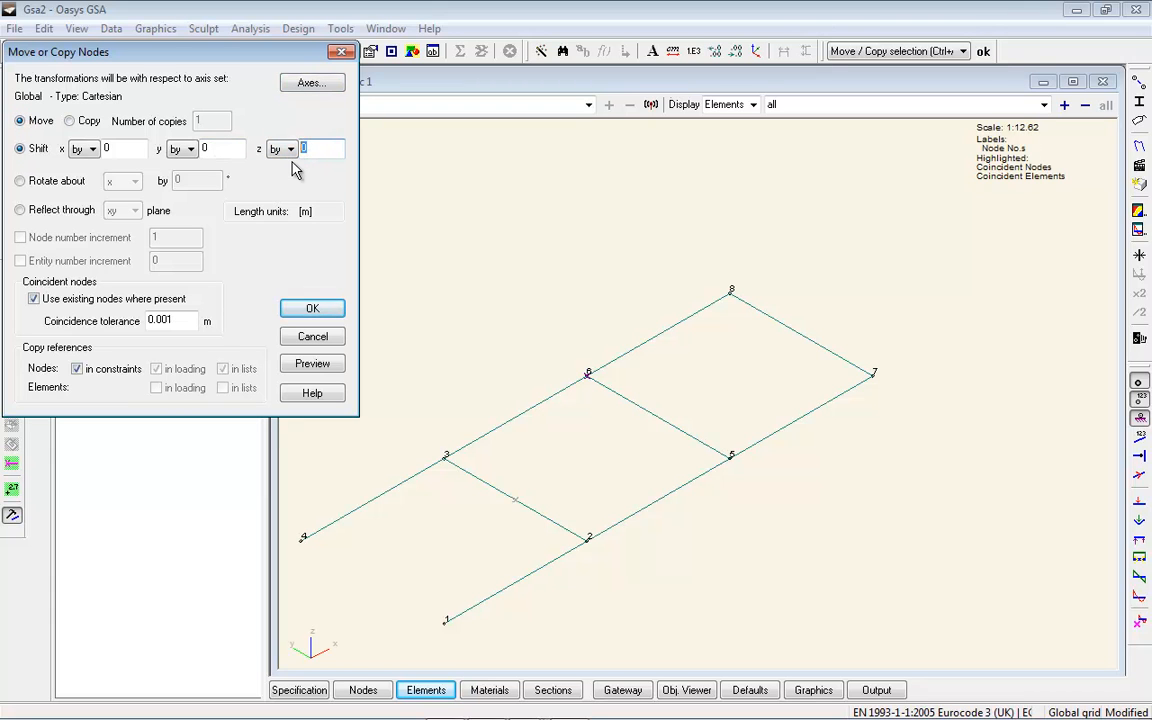
{"action": "left_click", "coordinate": [312, 363]}
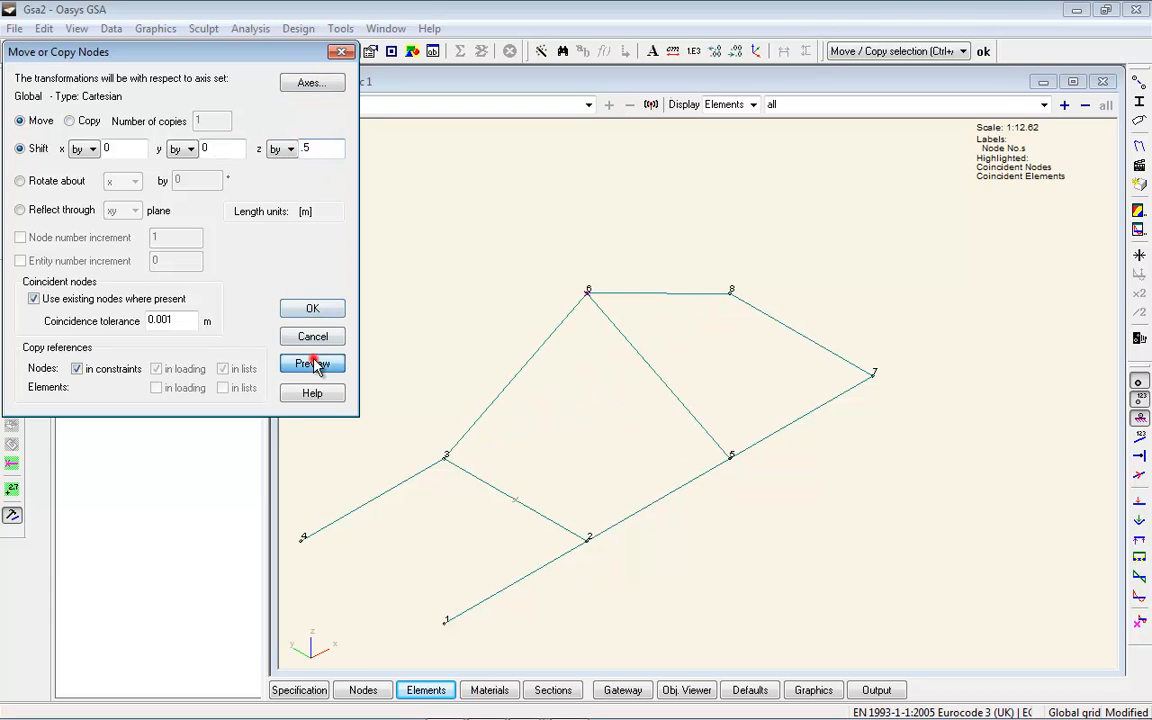
{"action": "left_click", "coordinate": [314, 309]}
Step: Move node 8 by 1 m in the z direction
{"action": "left_click", "coordinate": [752, 273]}
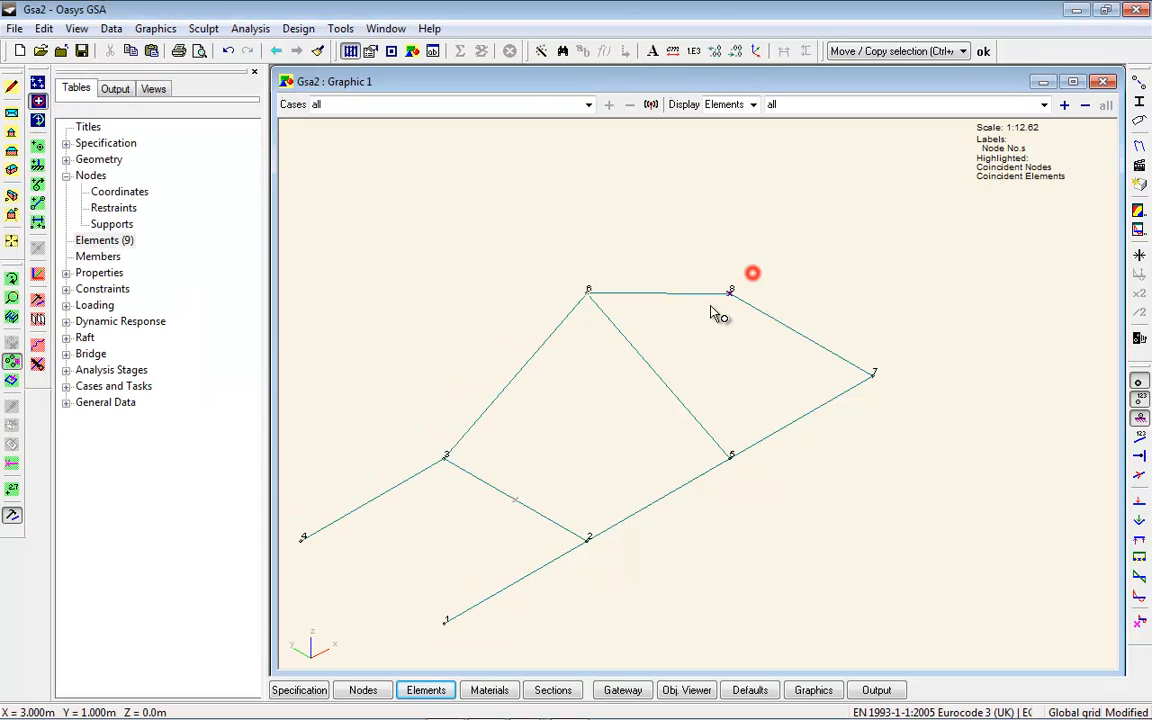
{"action": "left_click", "coordinate": [37, 298]}
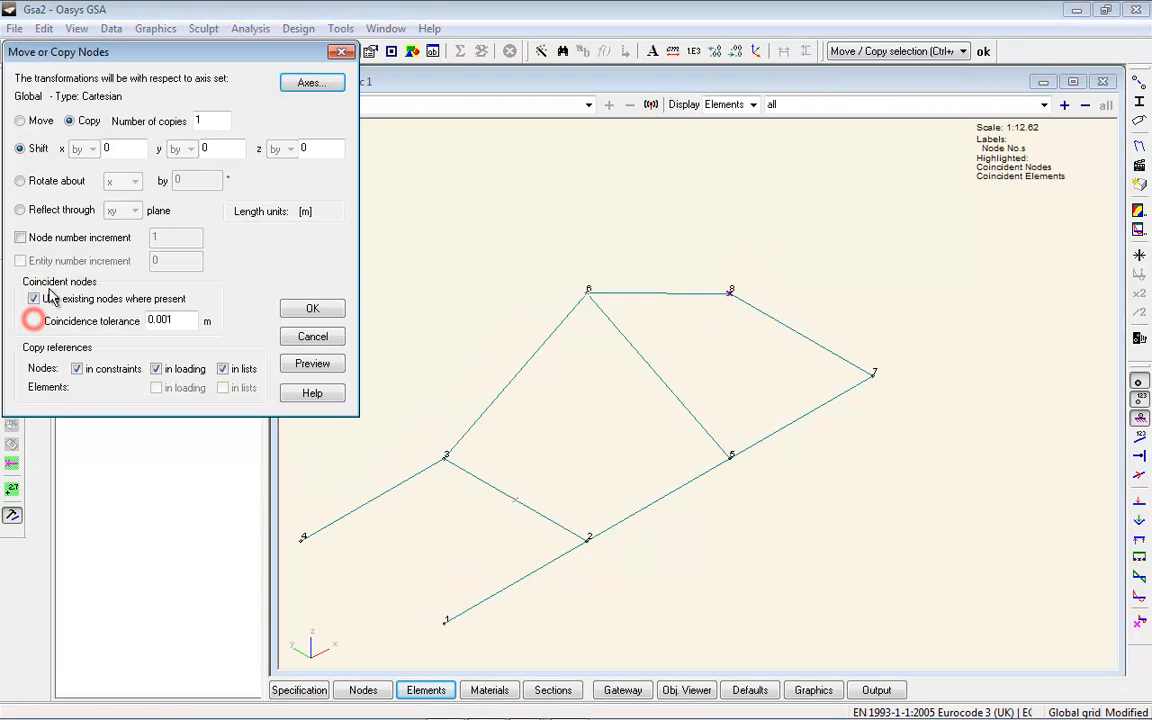
{"action": "left_click", "coordinate": [19, 121]}
{"action": "left_click", "coordinate": [328, 150]}
{"action": "type", "text": "1"}
{"action": "left_click", "coordinate": [316, 363]}
{"action": "left_click", "coordinate": [313, 310]}
Step: Flex the line of nodes 2, 5 and 7 linearly, shifting node 7 by 1 m in z with evenly spaced nodes
{"action": "left_click", "coordinate": [12, 241]}
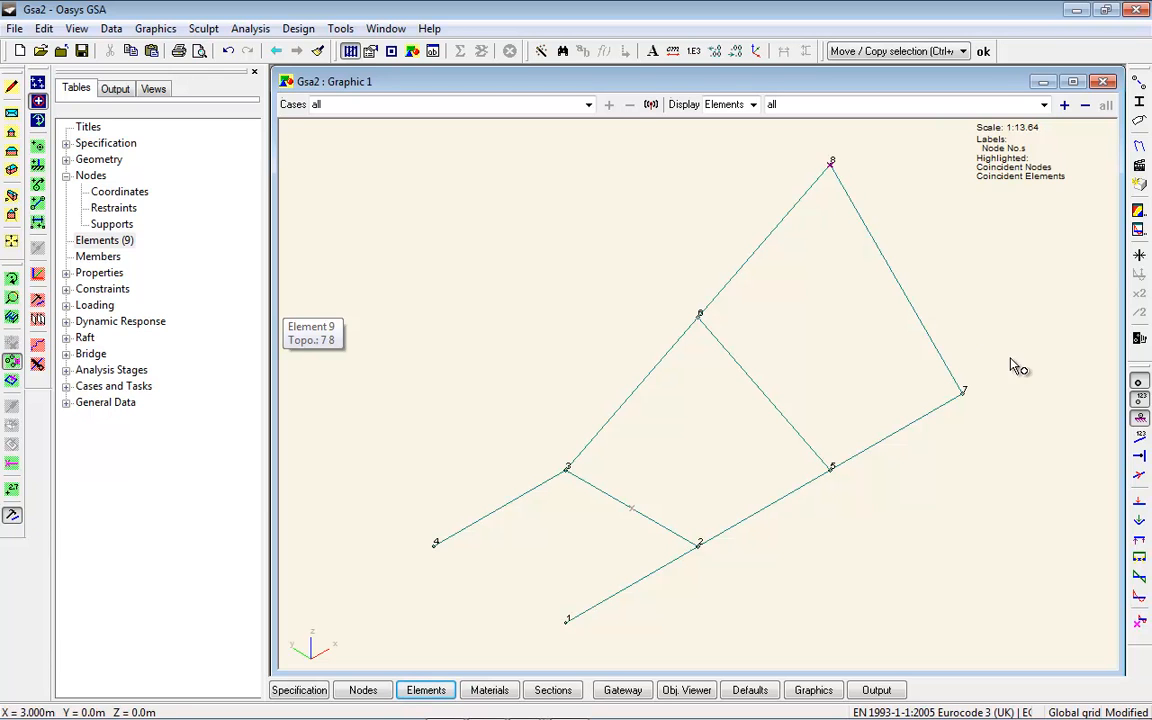
{"action": "left_click_drag", "start_coordinate": [992, 378], "coordinate": [687, 590]}
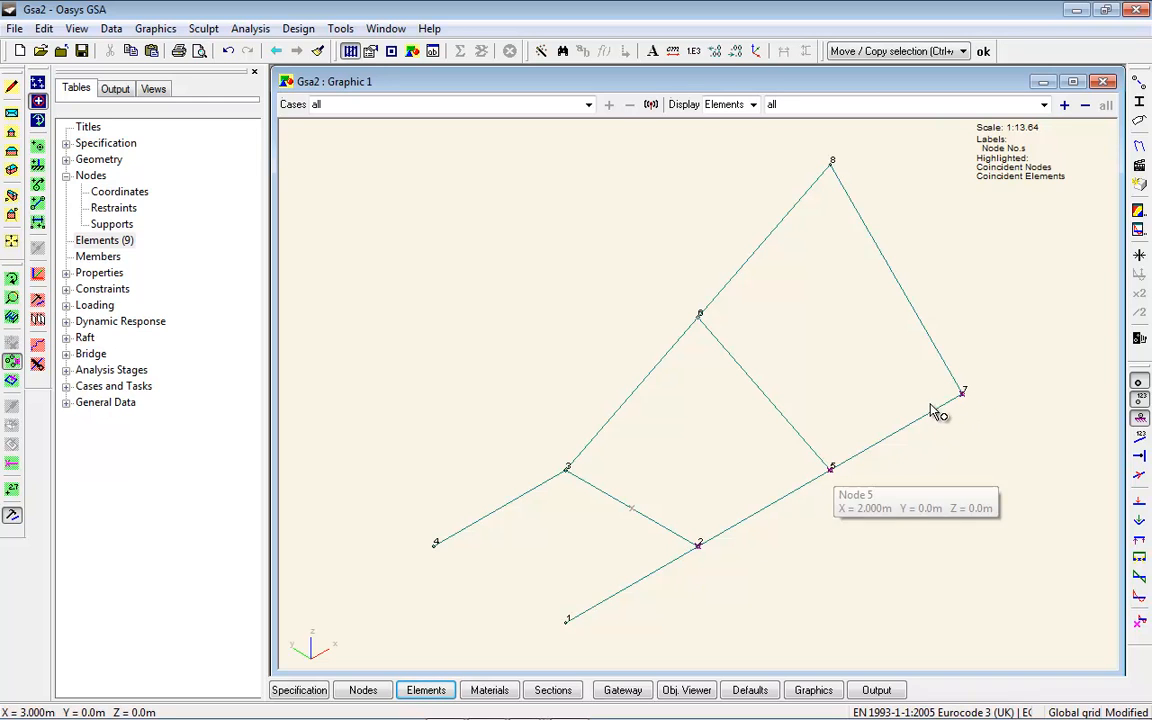
{"action": "left_click", "coordinate": [699, 547], "text": "ctrl"}
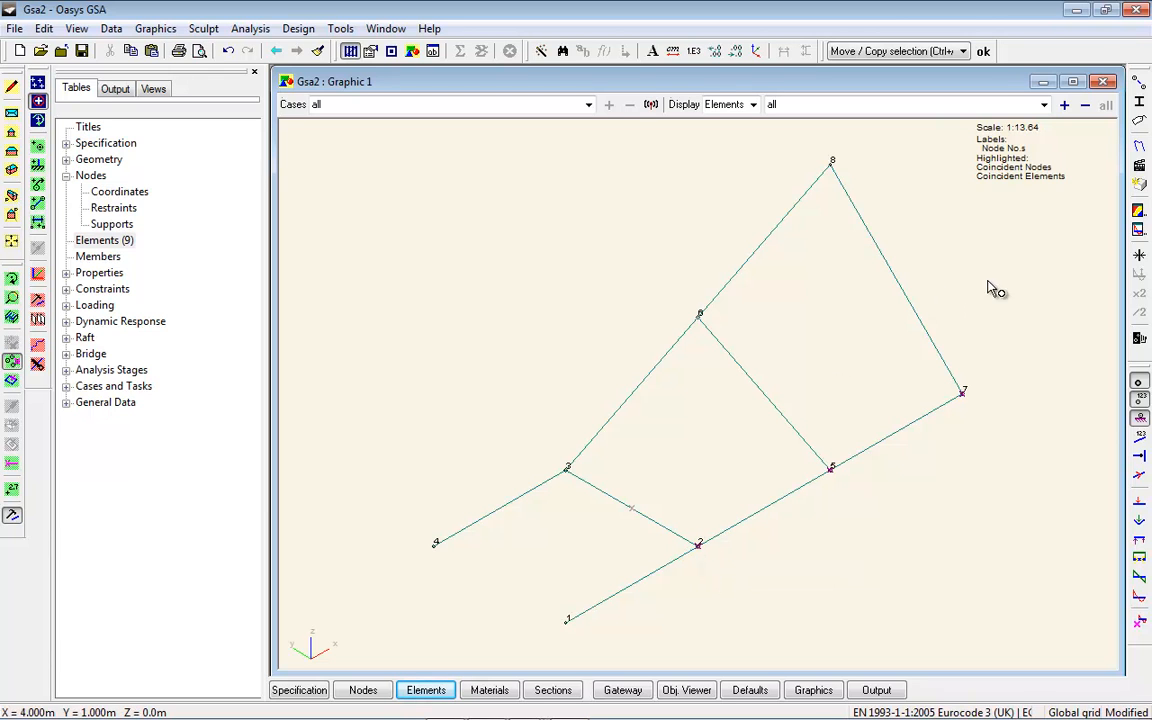
{"action": "right_click", "coordinate": [965, 398]}
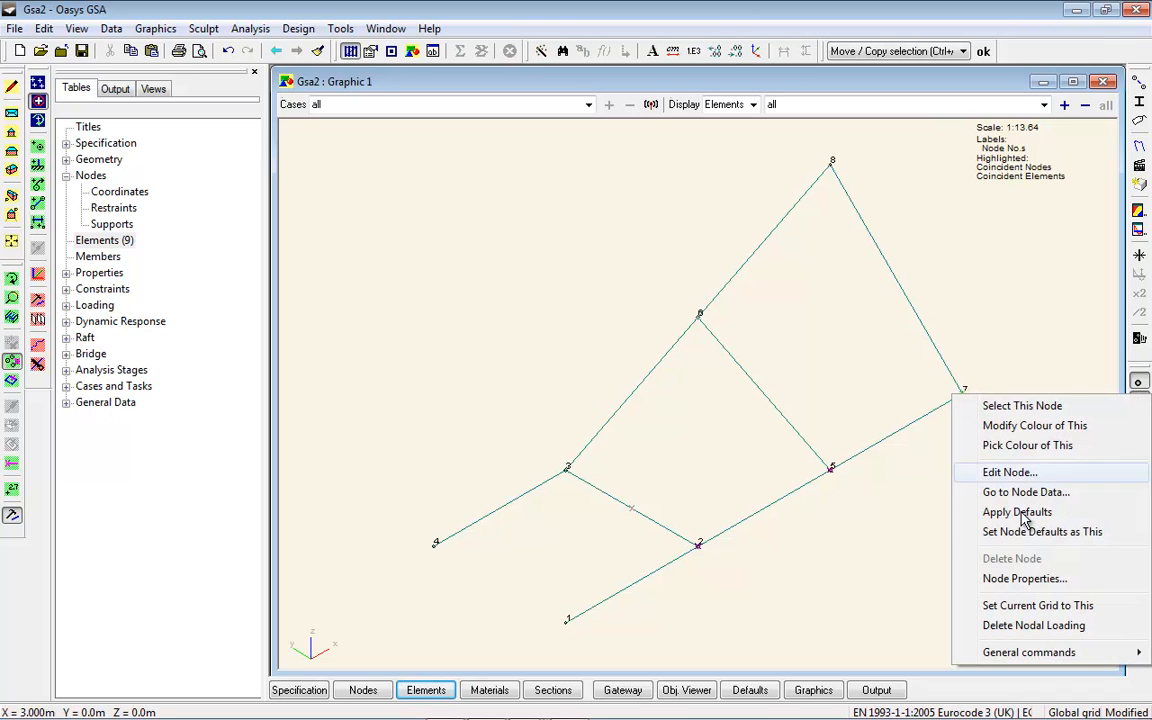
{"action": "mouse_move", "coordinate": [1043, 658]}
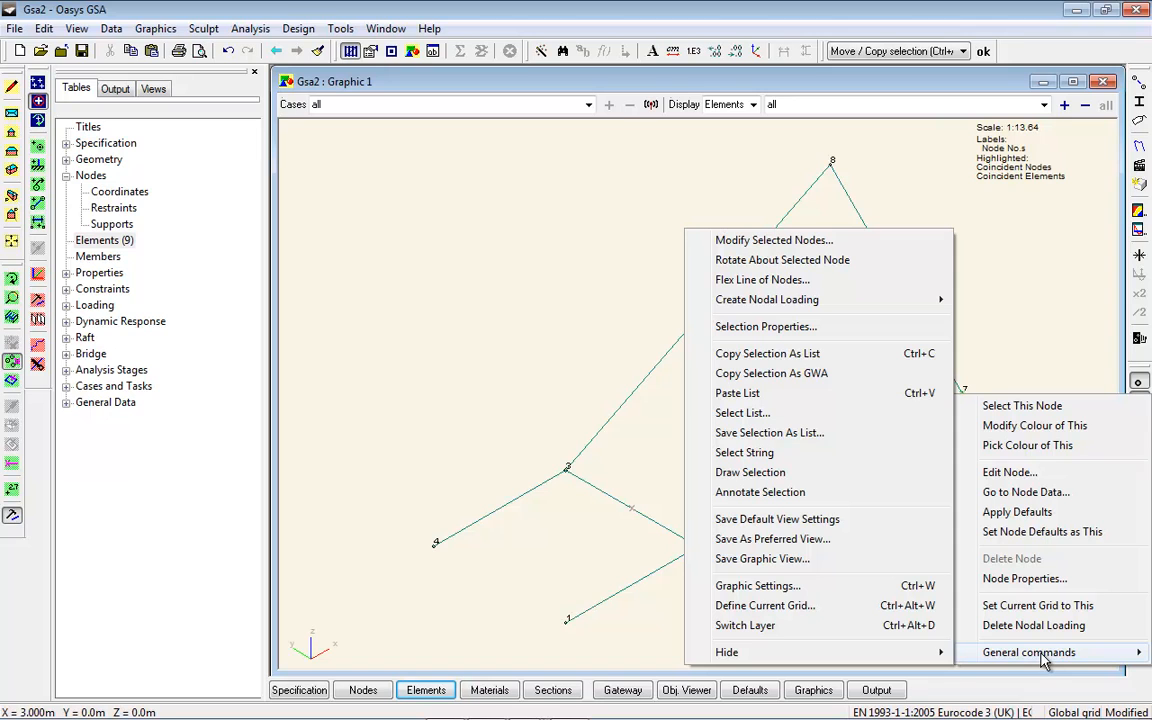
{"action": "left_click", "coordinate": [783, 282]}
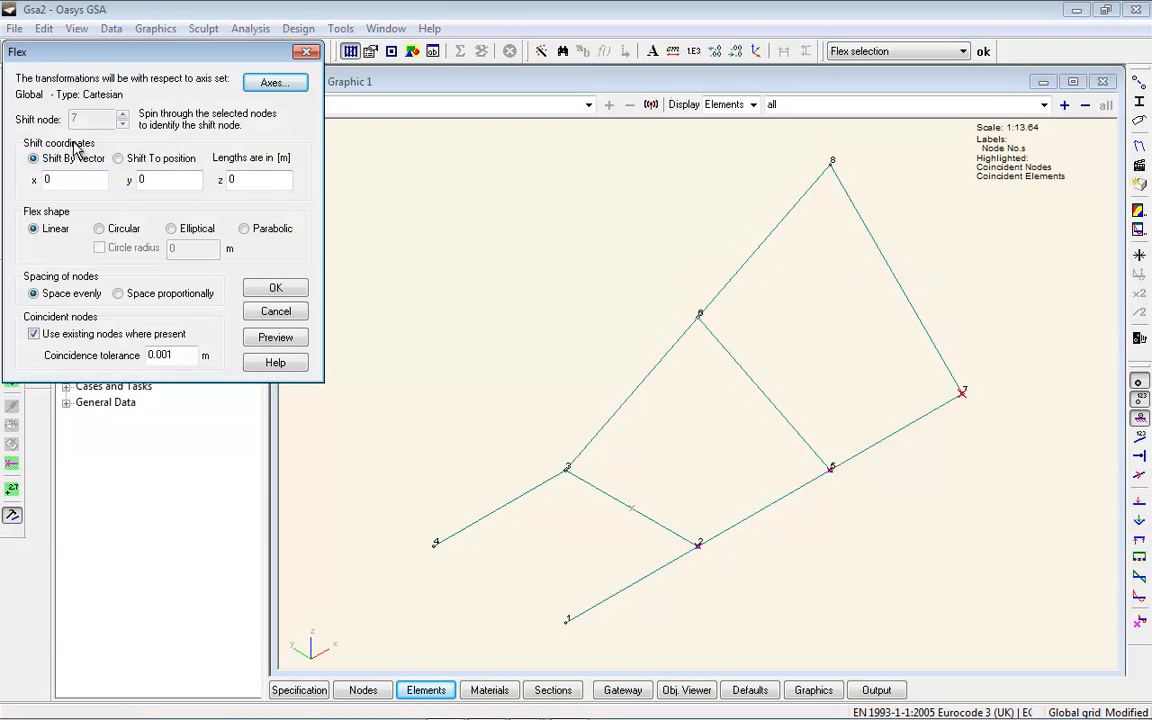
{"action": "double_click", "coordinate": [237, 179]}
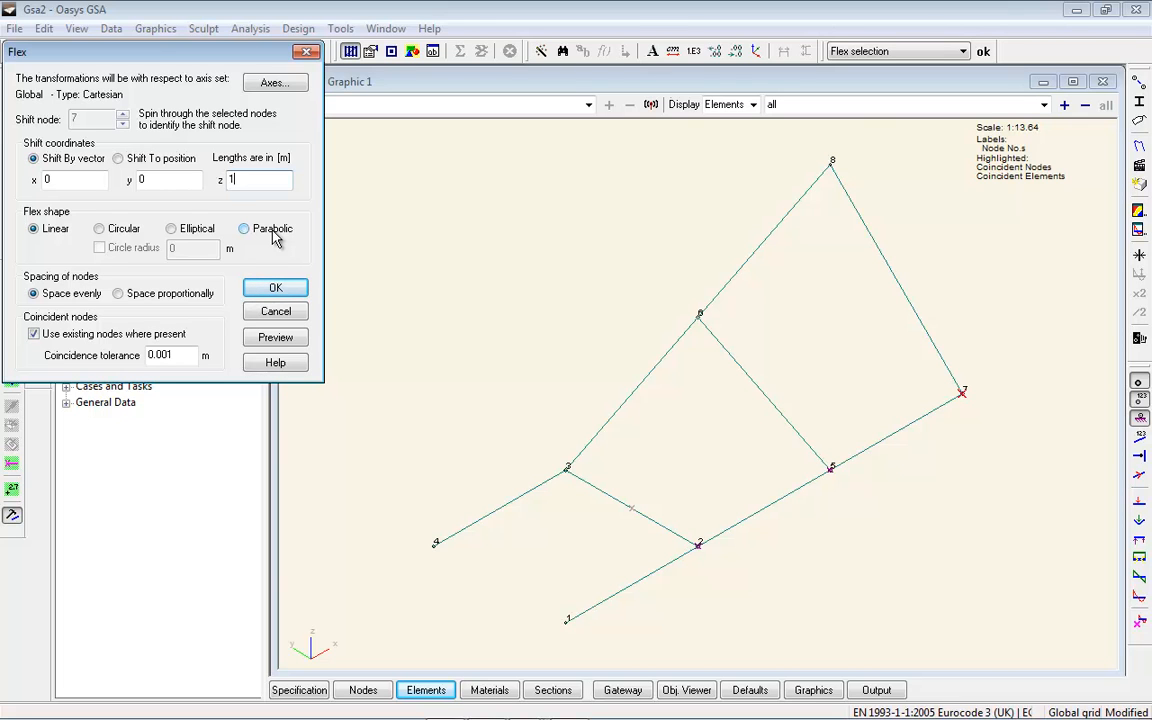
{"action": "left_click", "coordinate": [300, 340]}
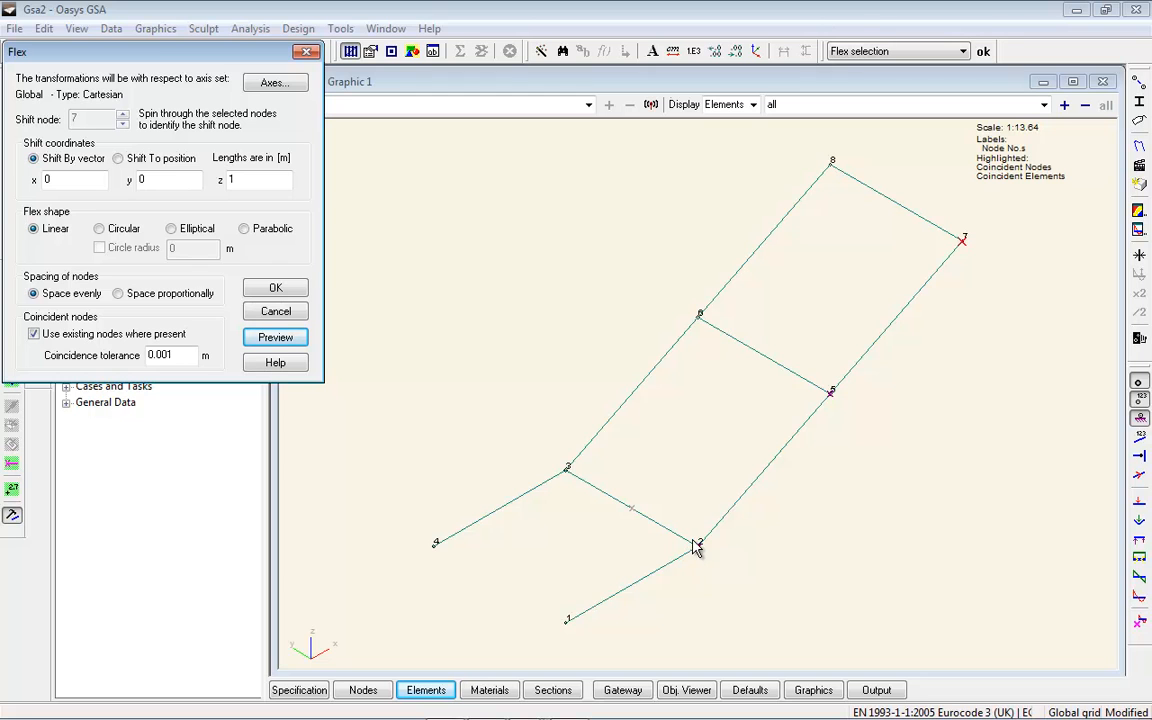
{"action": "left_click", "coordinate": [282, 288]}
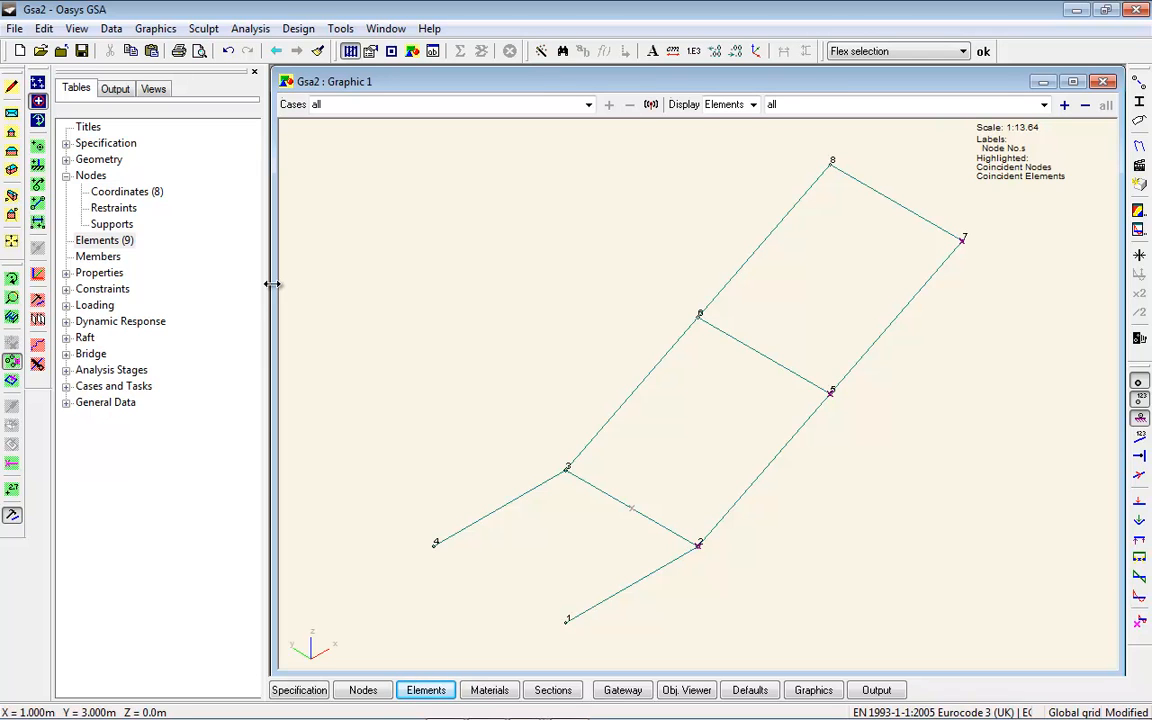
Step: Extrude the element between nodes 7 and 8 along Global x in 1 increment of 1 m, including beam elements along the extrusion
{"action": "left_click", "coordinate": [576, 198]}
{"action": "middle_click_drag", "start_coordinate": [819, 205], "coordinate": [637, 360]}
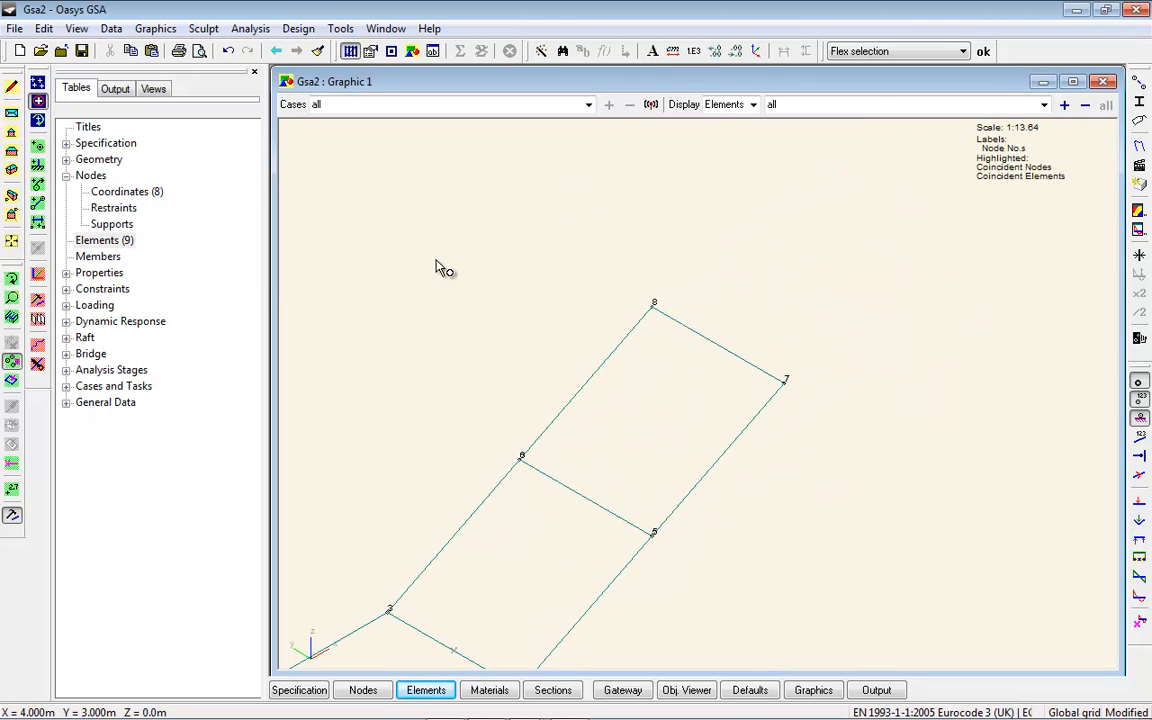
{"action": "left_click", "coordinate": [12, 380]}
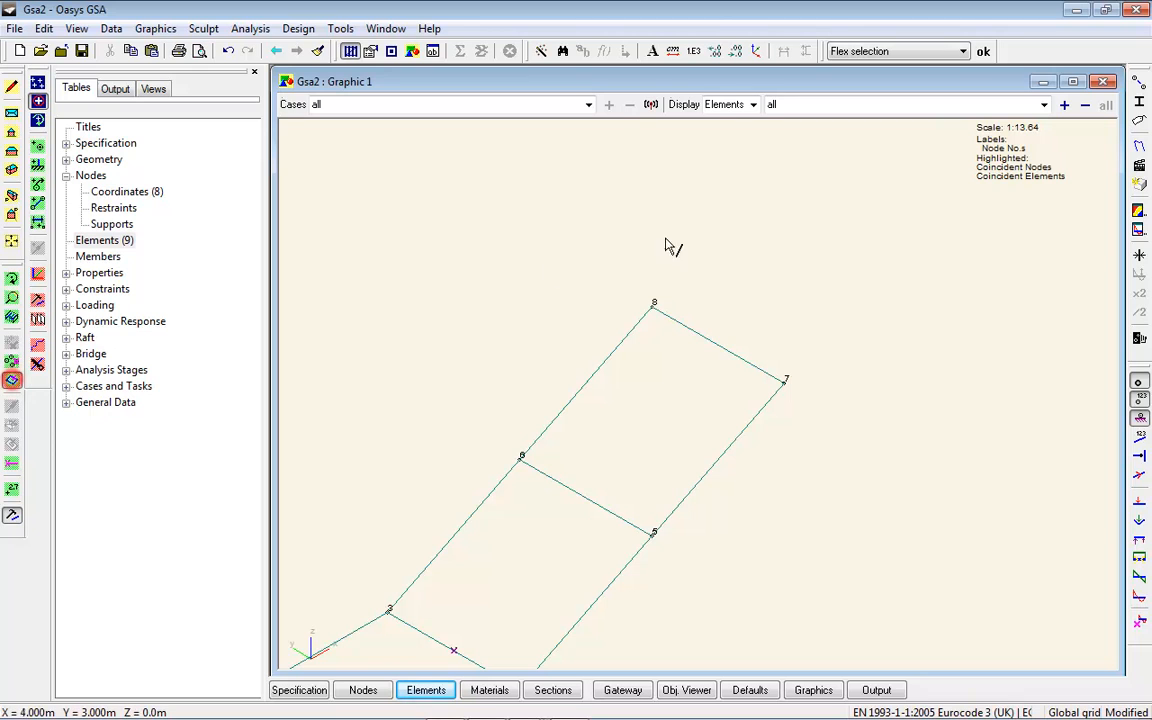
{"action": "left_click", "coordinate": [717, 344]}
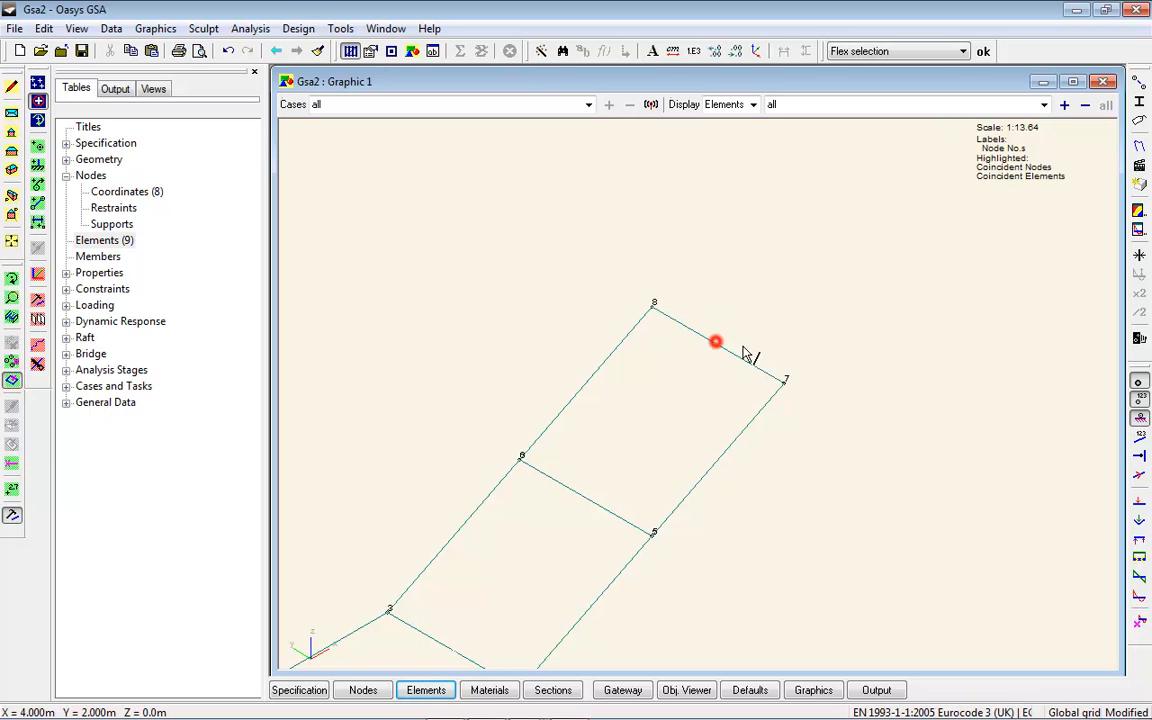
{"action": "left_click", "coordinate": [963, 51]}
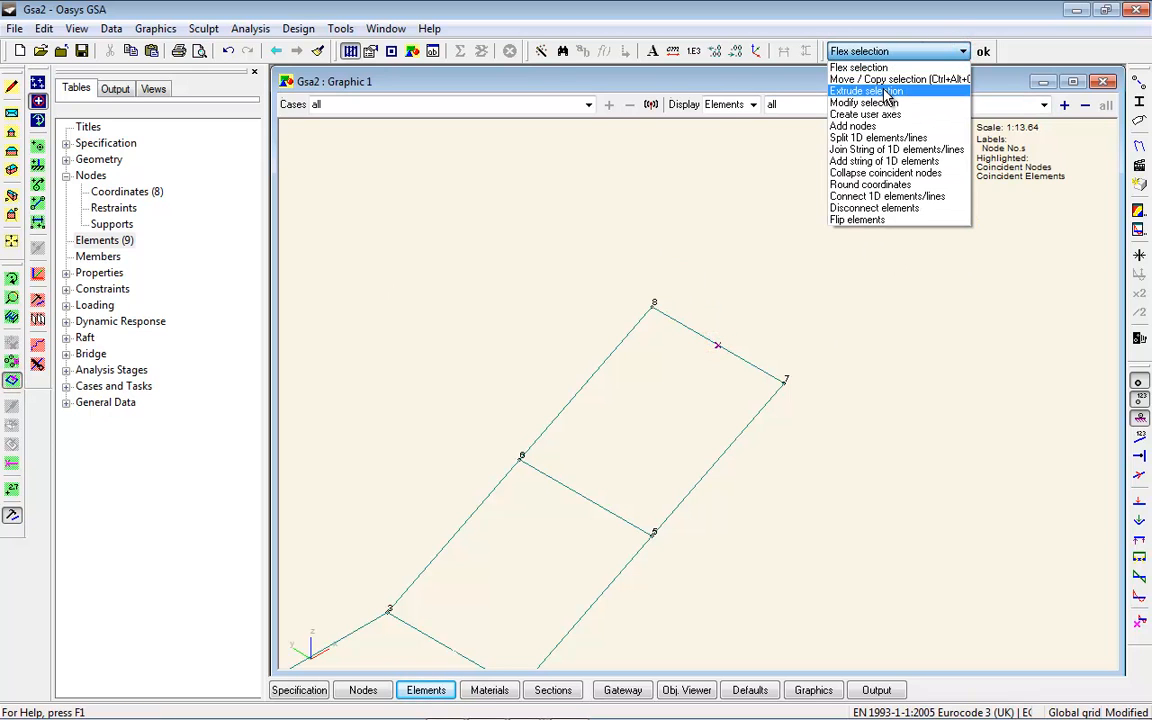
{"action": "left_click", "coordinate": [884, 91]}
{"action": "left_click", "coordinate": [983, 51]}
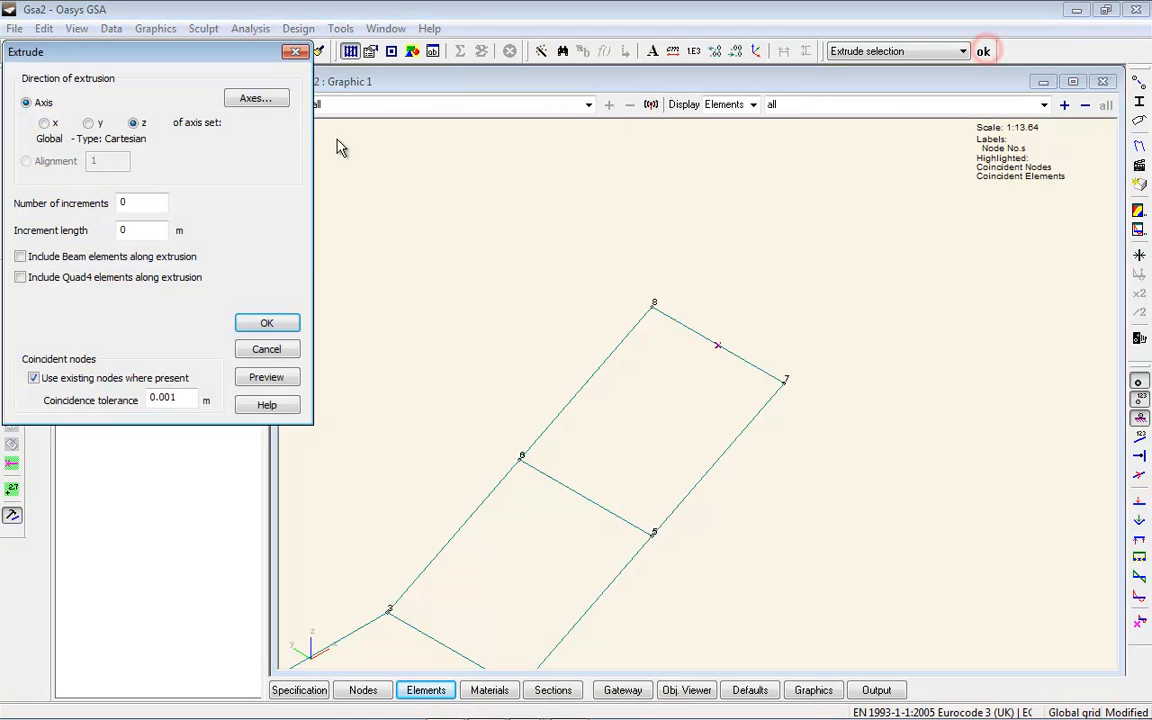
{"action": "left_click", "coordinate": [44, 122]}
{"action": "left_click", "coordinate": [138, 202]}
{"action": "type", "text": "1"}
{"action": "left_click", "coordinate": [138, 230]}
{"action": "left_click", "coordinate": [21, 257]}
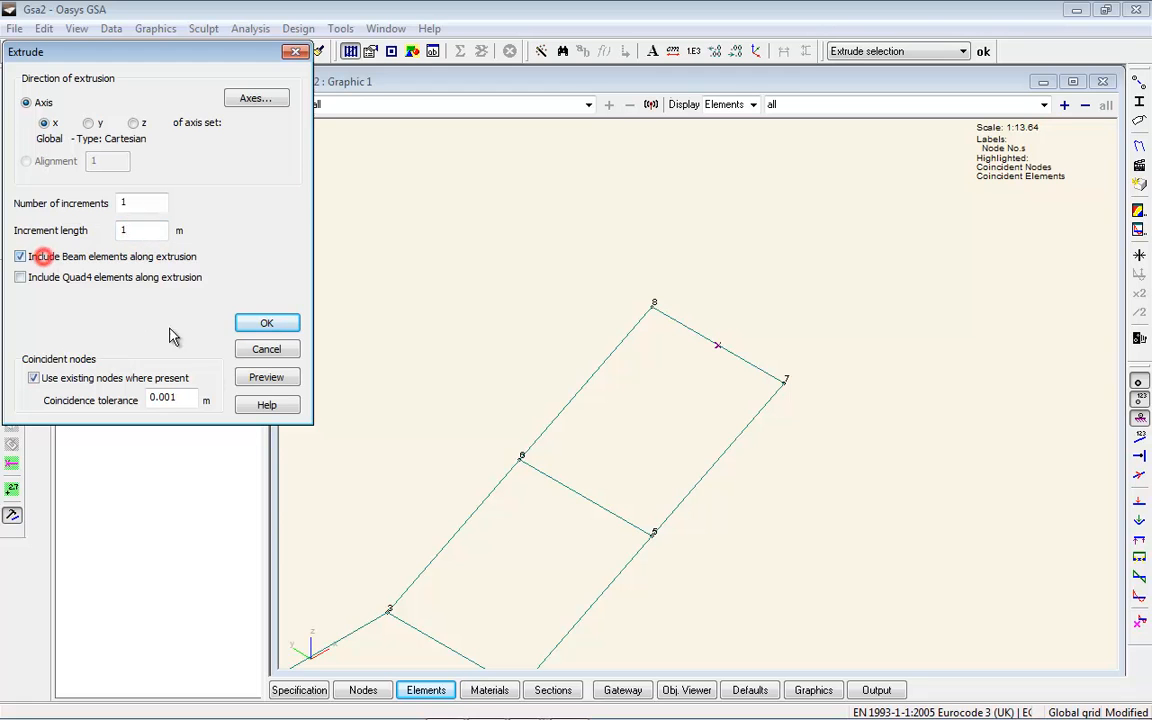
{"action": "left_click", "coordinate": [266, 377]}
{"action": "left_click", "coordinate": [267, 323]}
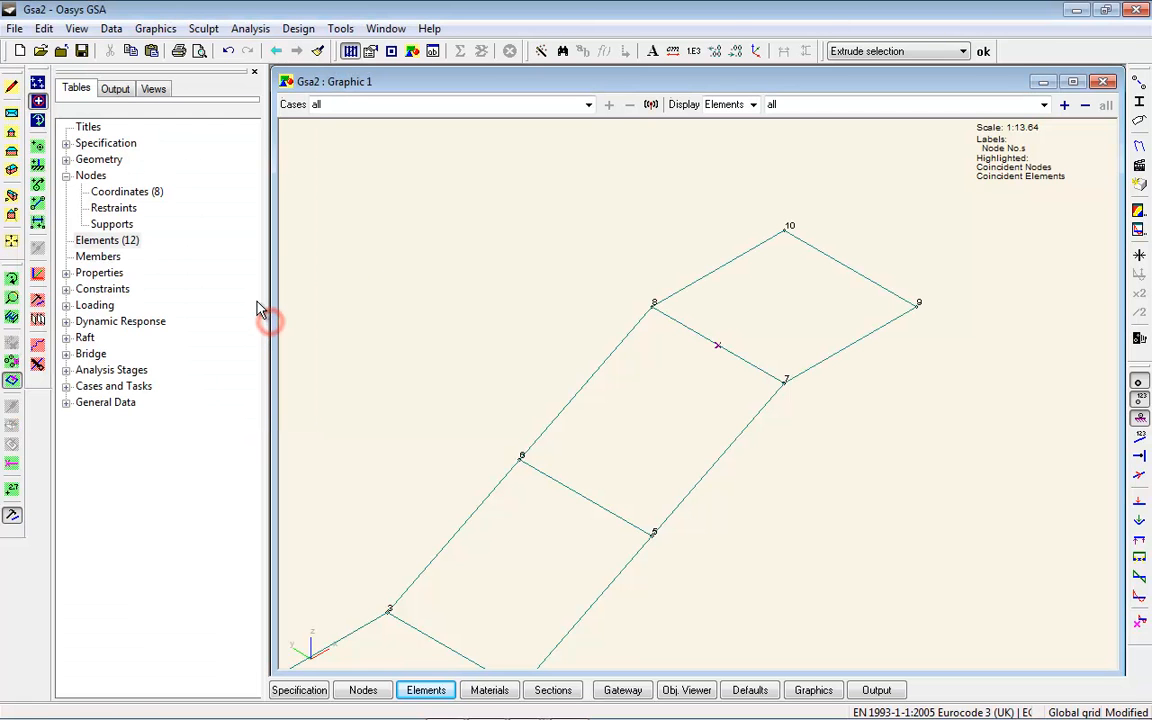
Step: Extrude the element between nodes 8 and 10 along Global y in 2 increments of 1 m, including beam elements along the extrusion
{"action": "left_click", "coordinate": [724, 264]}
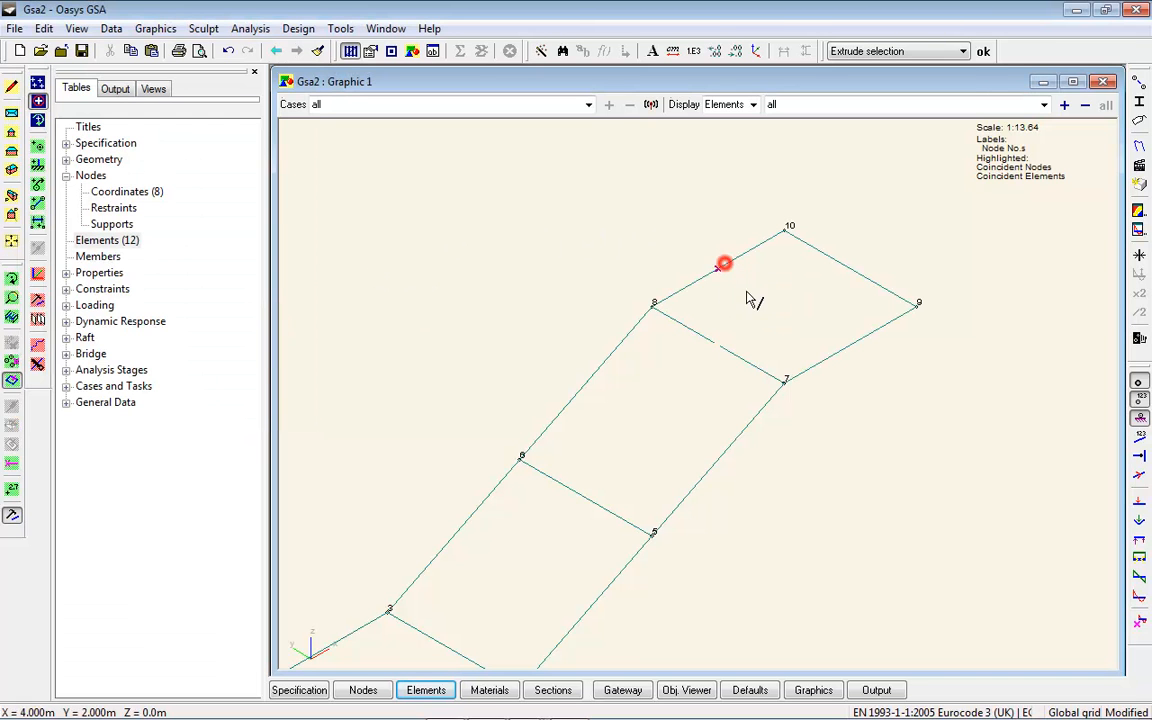
{"action": "left_click", "coordinate": [984, 51]}
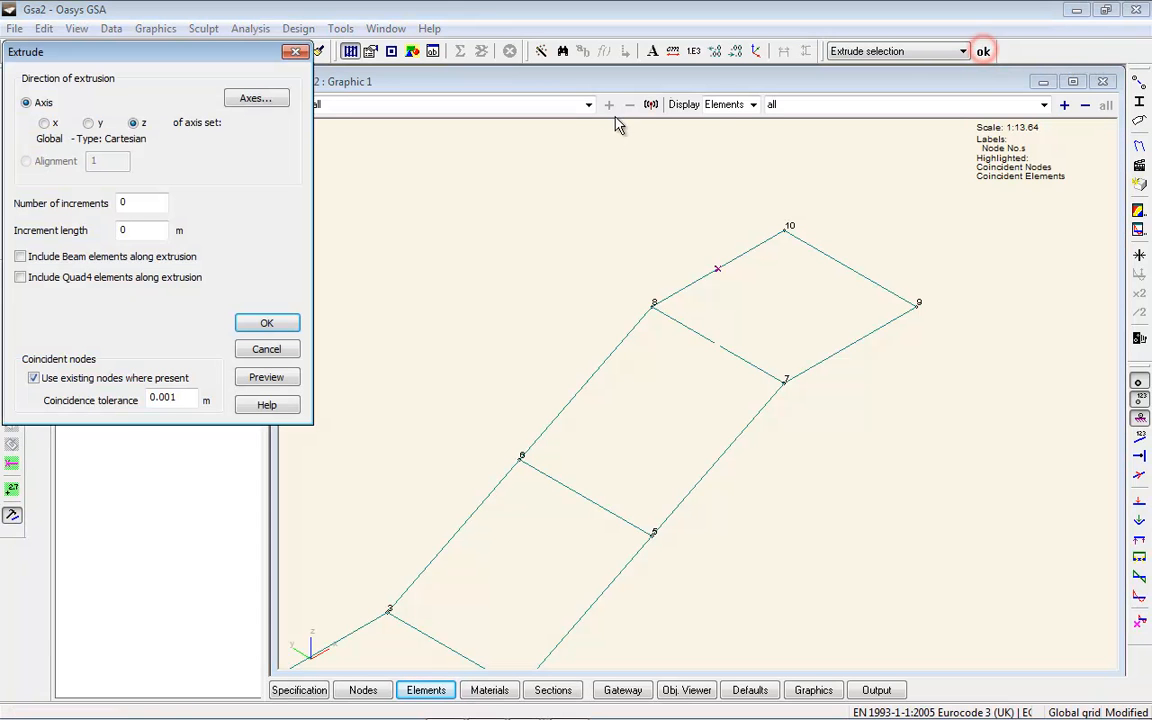
{"action": "left_click", "coordinate": [88, 123]}
{"action": "double_click", "coordinate": [125, 203]}
{"action": "type", "text": "2"}
{"action": "double_click", "coordinate": [125, 231]}
{"action": "type", "text": "1"}
{"action": "left_click", "coordinate": [20, 256]}
{"action": "left_click", "coordinate": [261, 377]}
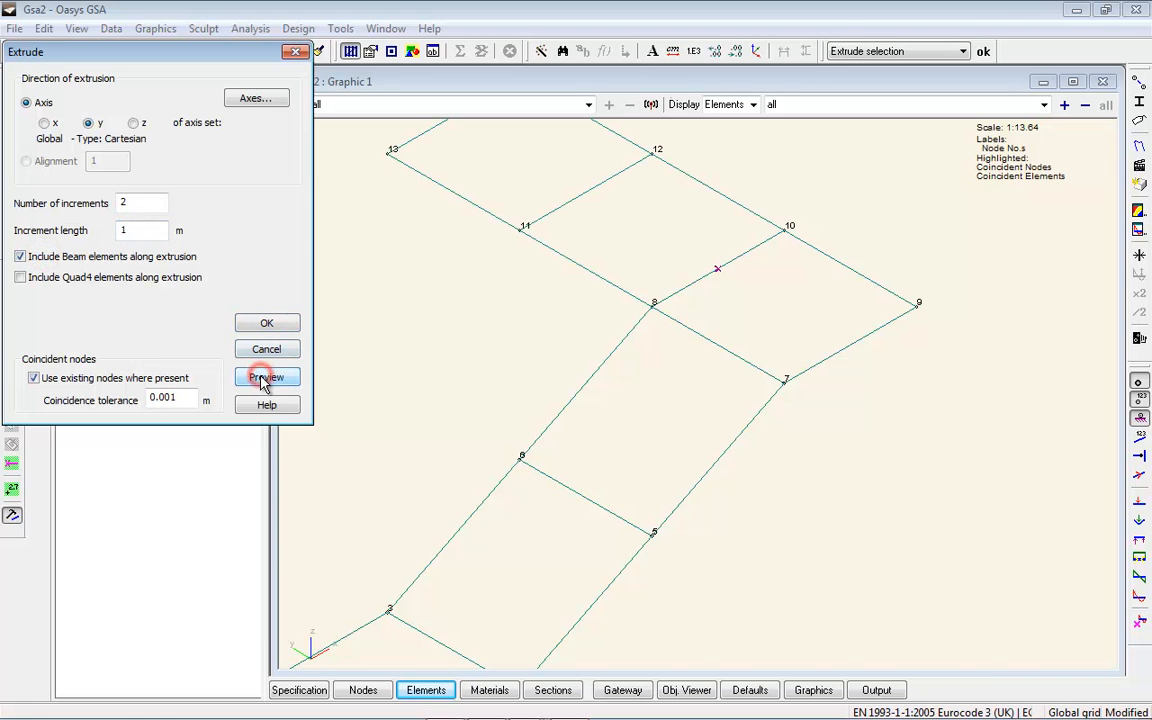
{"action": "left_click", "coordinate": [267, 323]}
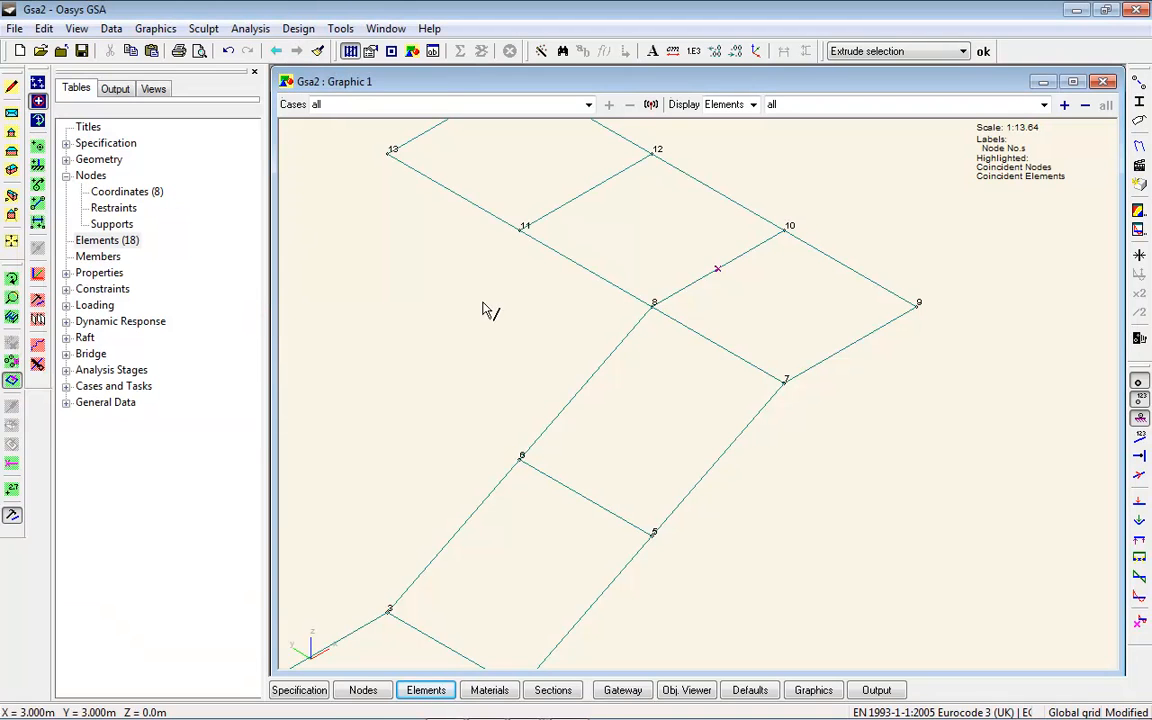
Step: Show the model in plan view with its elements displayed shrunk
{"action": "left_click", "coordinate": [11, 117]}
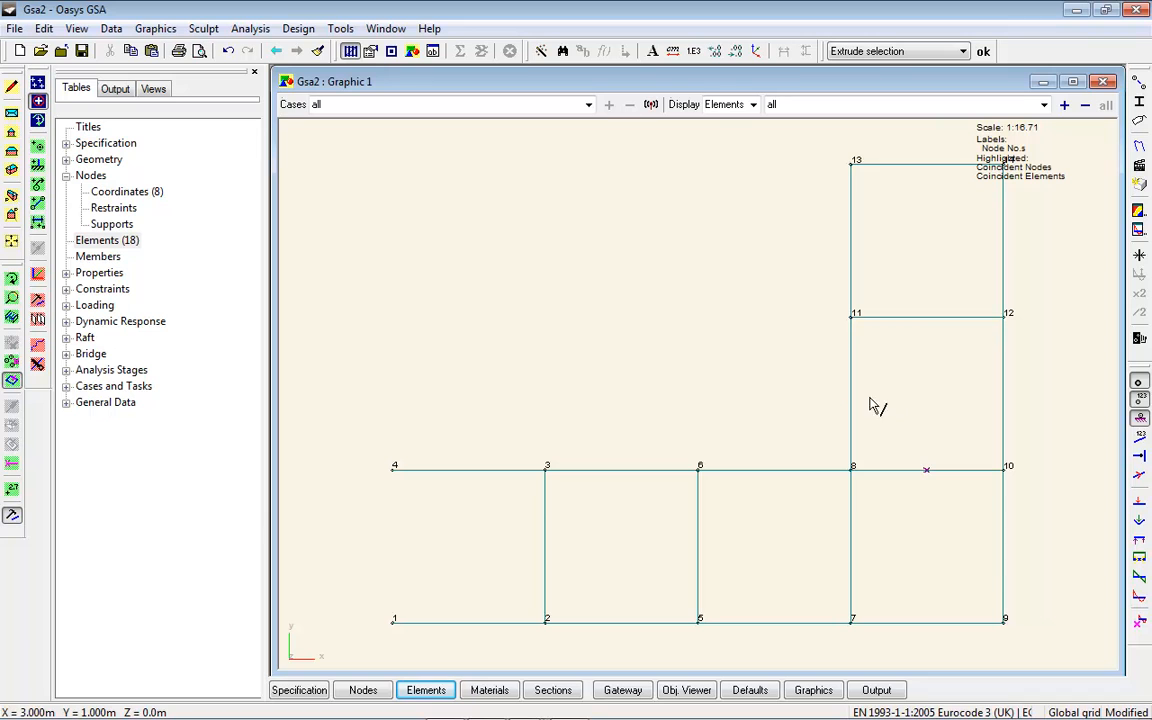
{"action": "left_click", "coordinate": [1141, 83]}
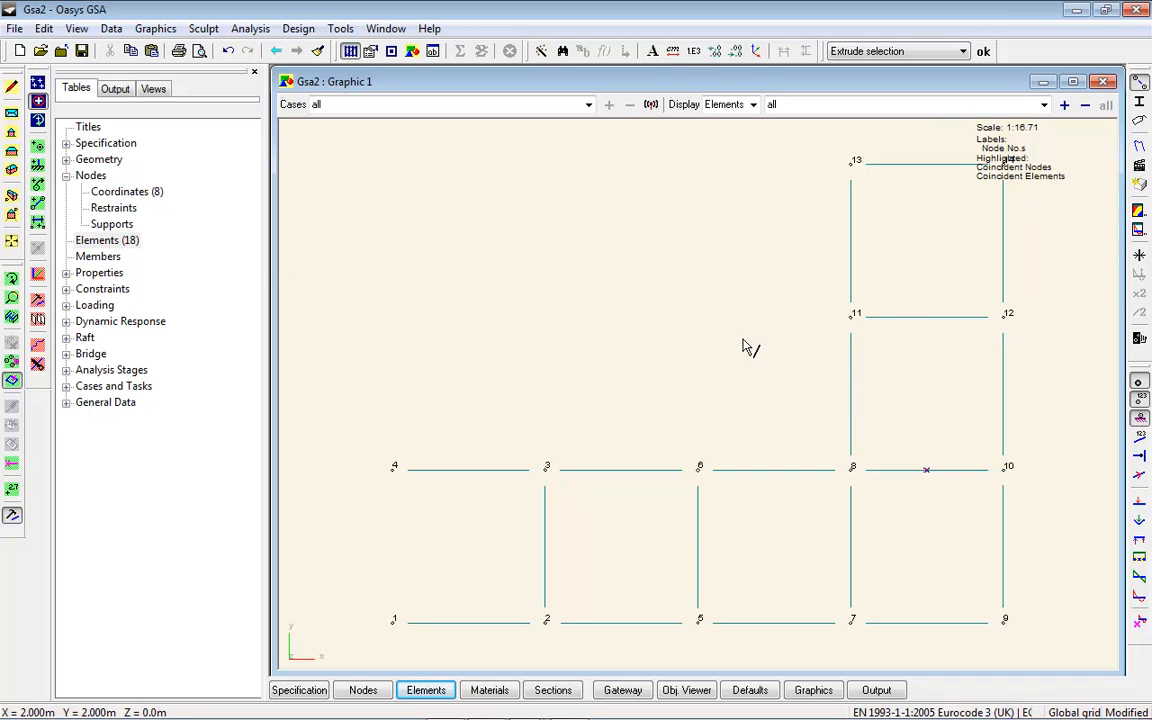
{"action": "left_click", "coordinate": [12, 358]}
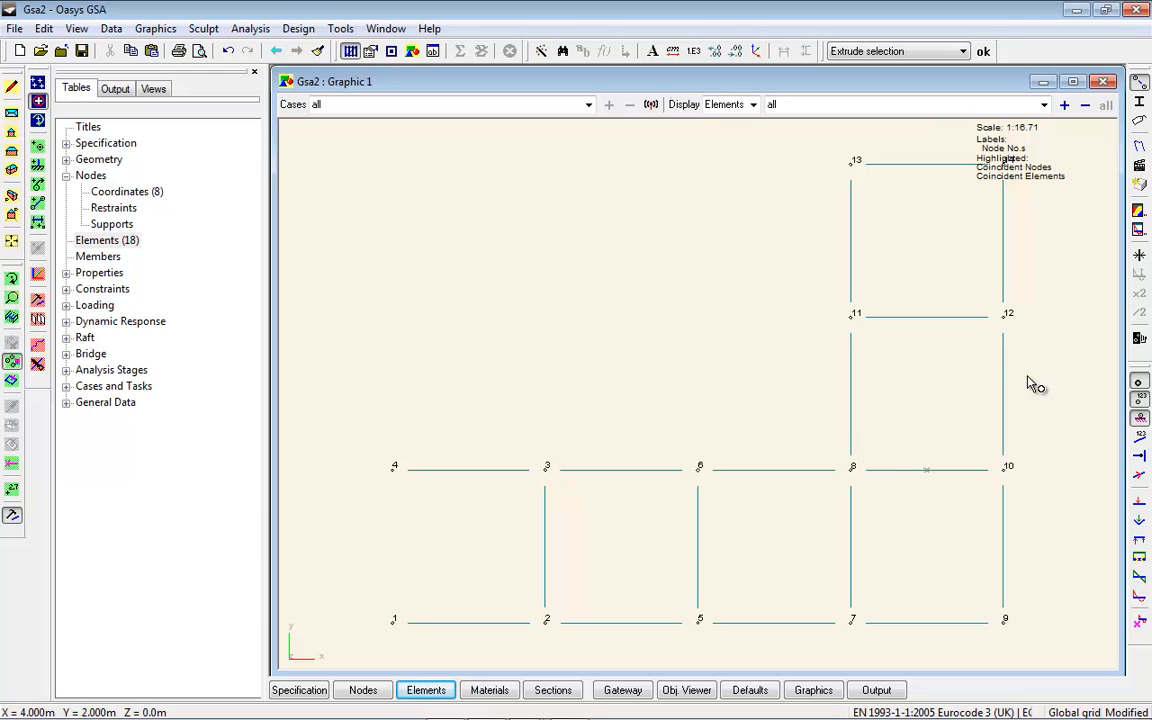
Step: Preview moving the four elements connecting nodes 11, 12, 13 and 14 in the negative y direction
{"action": "left_click", "coordinate": [12, 380]}
{"action": "left_click_drag", "start_coordinate": [827, 137], "coordinate": [1080, 352]}
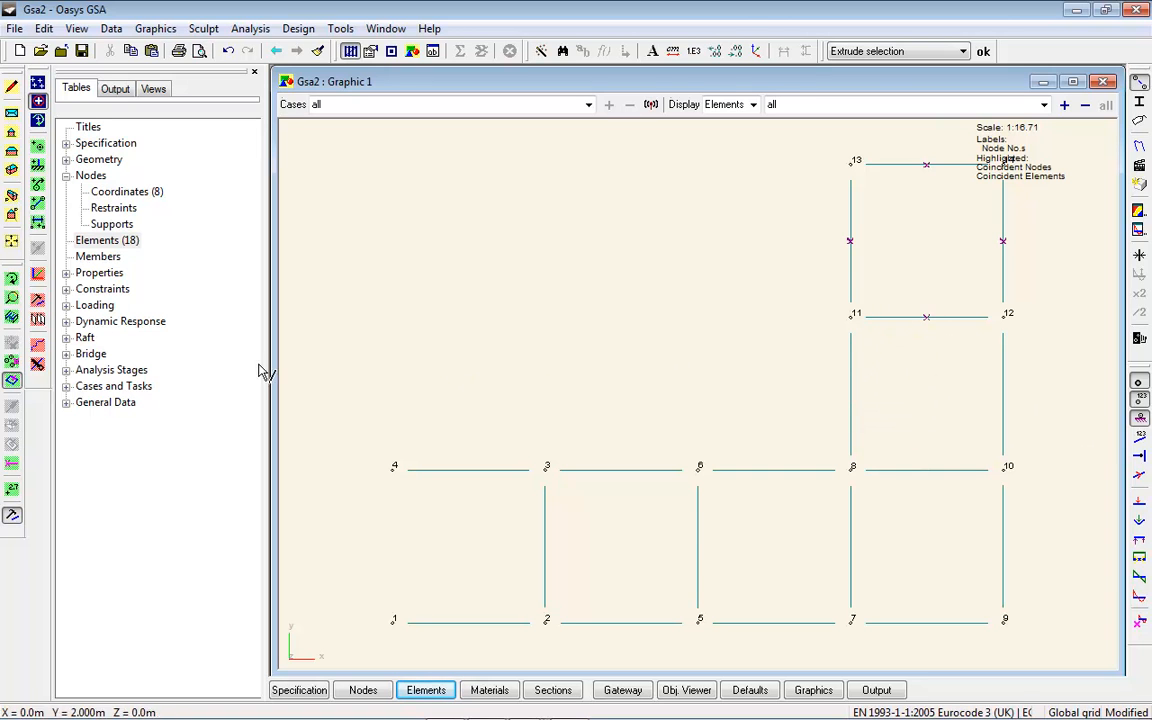
{"action": "left_click", "coordinate": [38, 297]}
{"action": "left_click", "coordinate": [34, 122]}
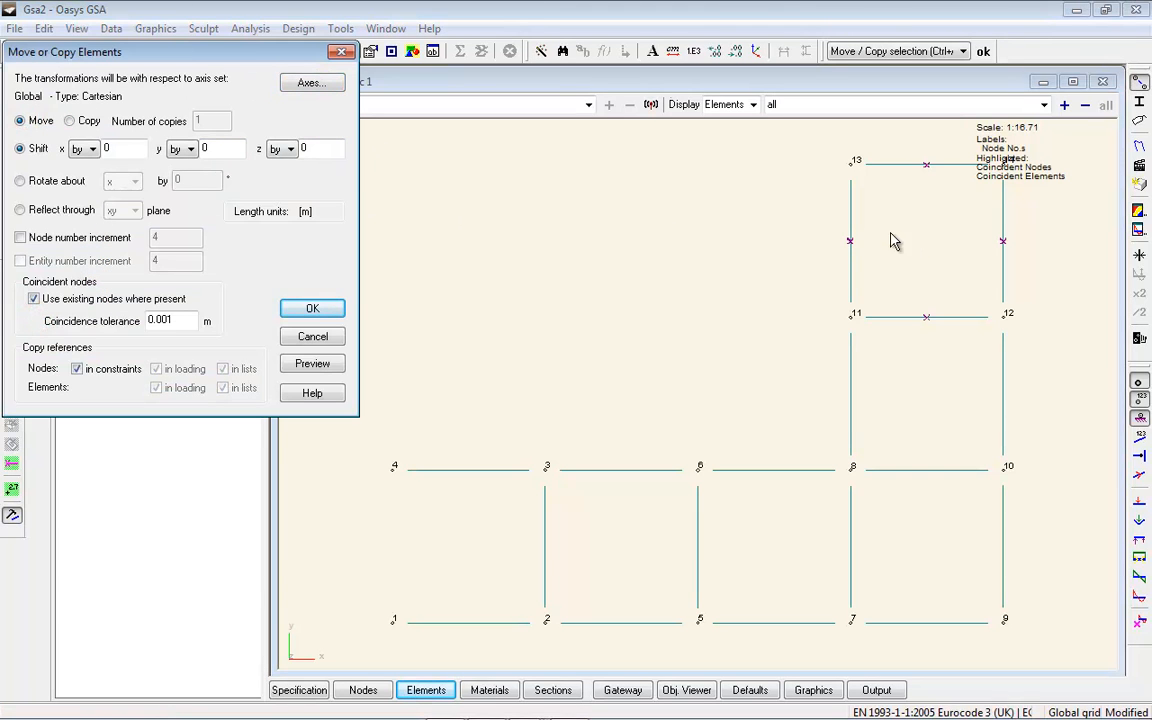
{"action": "double_click", "coordinate": [219, 148]}
{"action": "left_click", "coordinate": [331, 364]}
Step: Preview moving the same four elements by -1.5 m in x and 0 in y, then cancel the move and clear the selection
{"action": "double_click", "coordinate": [224, 149]}
{"action": "type", "text": "0"}
{"action": "double_click", "coordinate": [131, 147]}
{"action": "type", "text": "-1.5"}
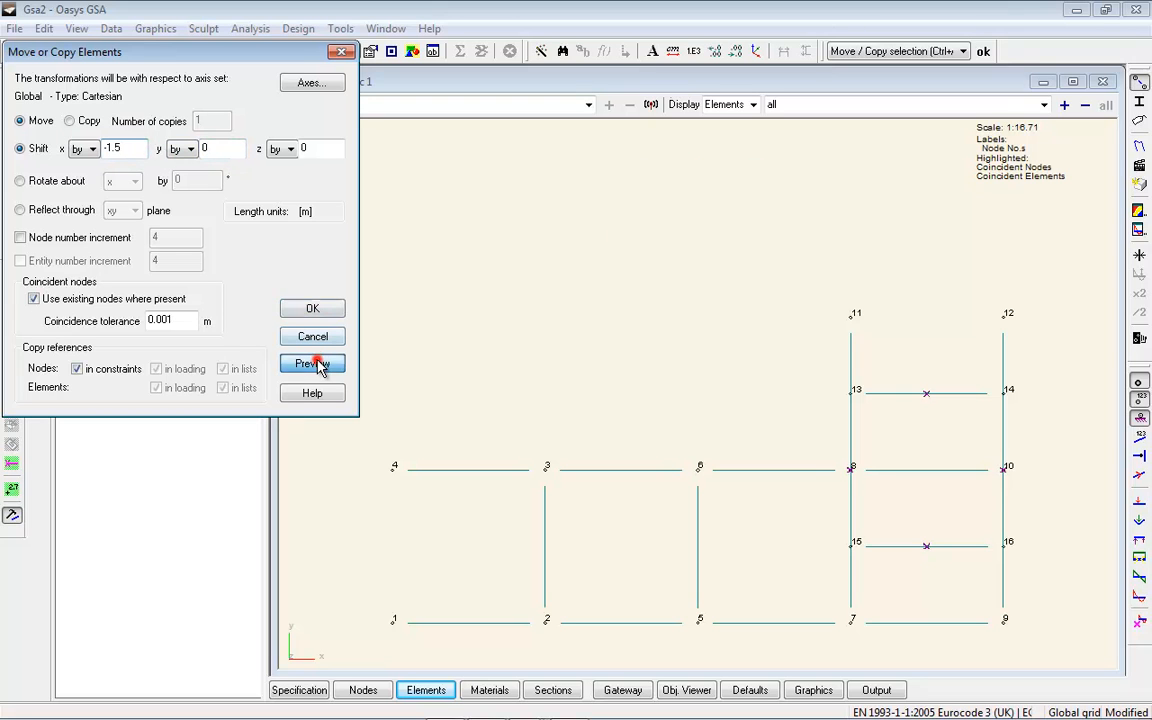
{"action": "left_click", "coordinate": [316, 365]}
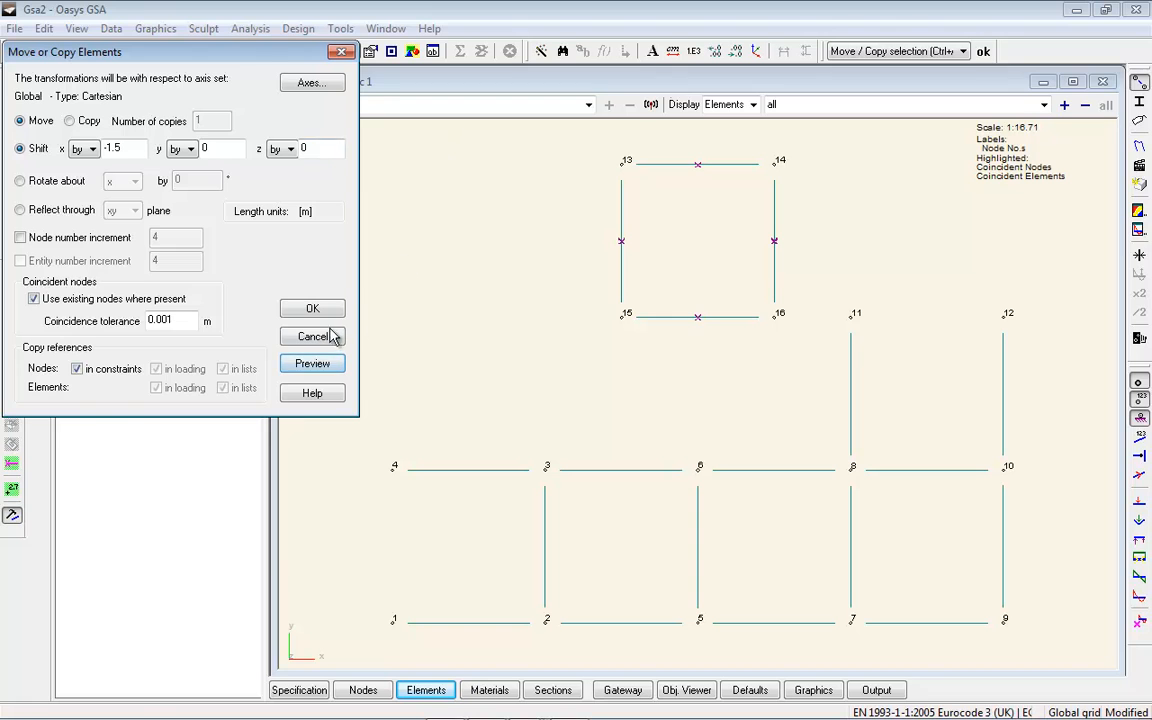
{"action": "left_click", "coordinate": [326, 338]}
{"action": "left_click", "coordinate": [558, 250]}
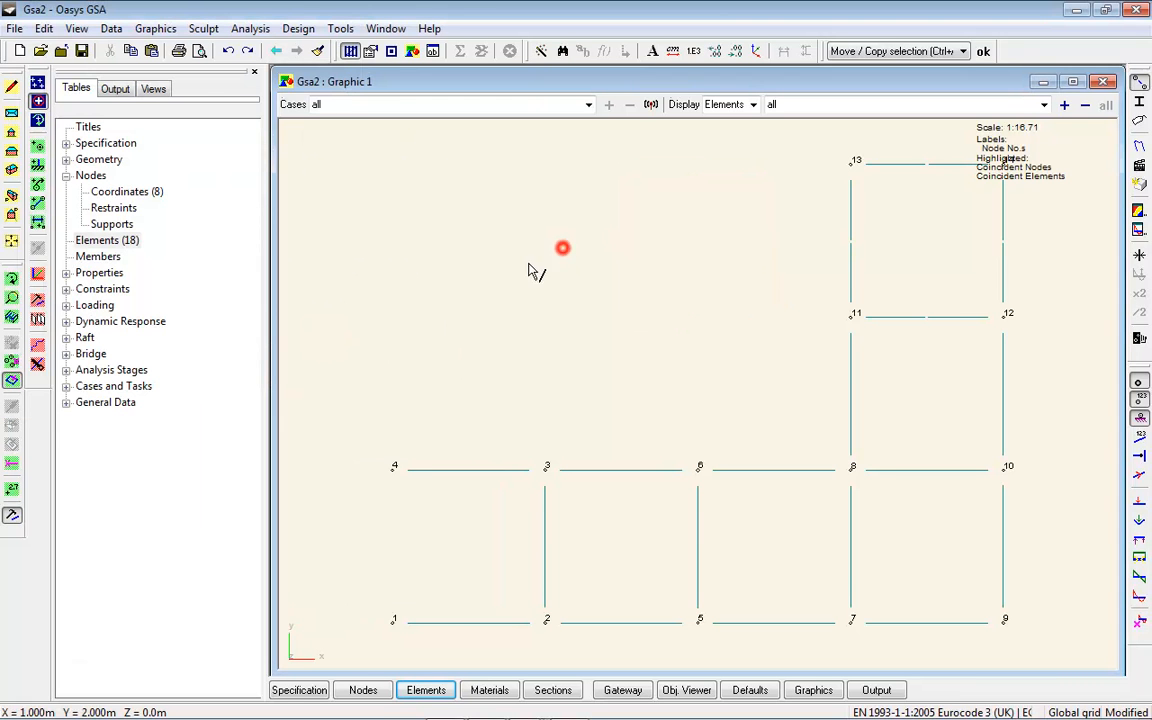
Step: Select nodes 11 to 14 and preview moving them by -1.5 m in the x direction
{"action": "left_click", "coordinate": [12, 361]}
{"action": "left_click_drag", "start_coordinate": [818, 136], "coordinate": [1042, 350]}
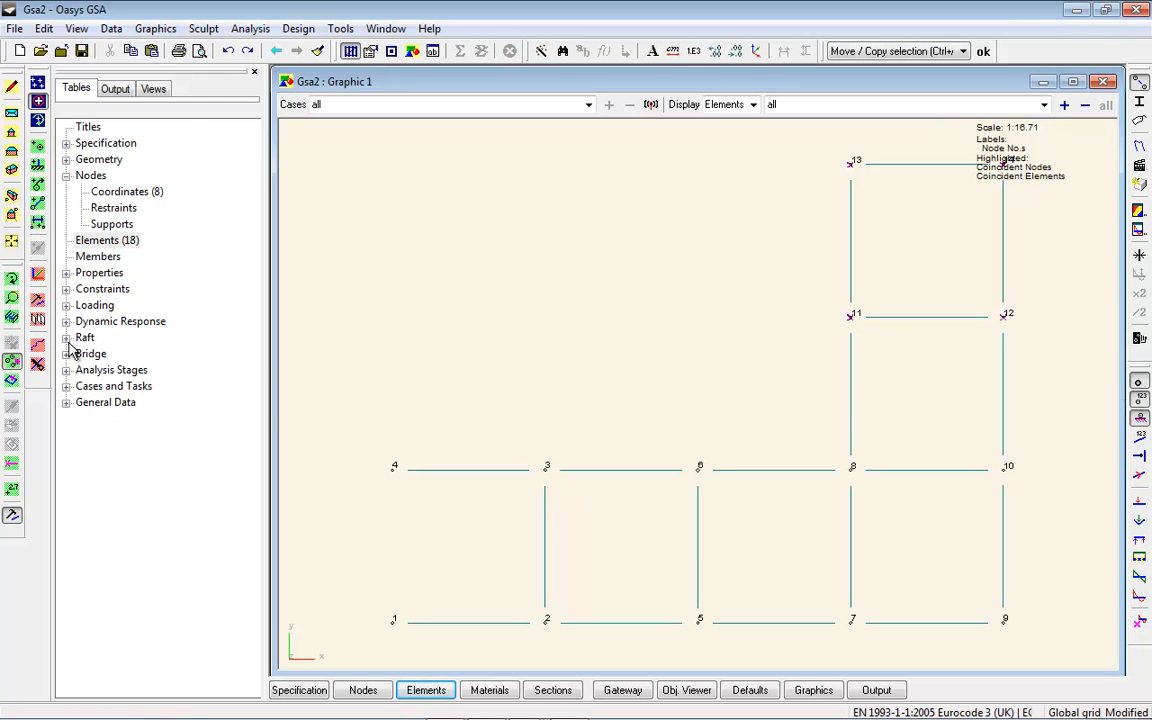
{"action": "left_click", "coordinate": [38, 320]}
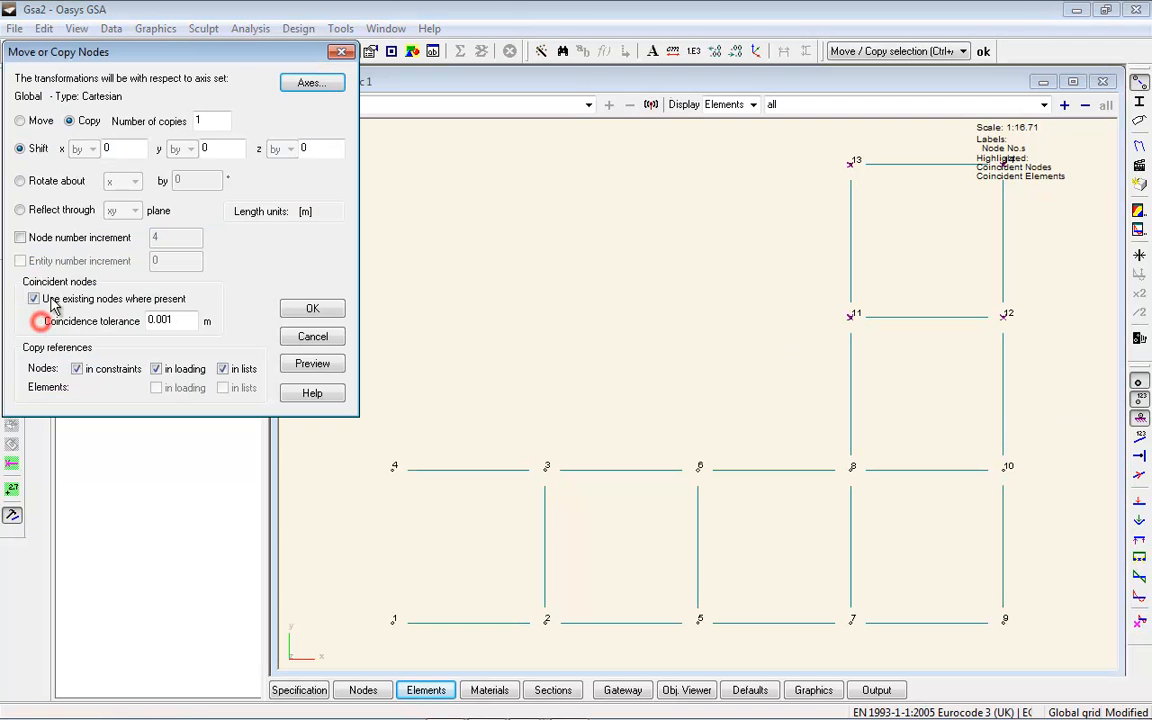
{"action": "left_click", "coordinate": [36, 121]}
{"action": "left_click", "coordinate": [128, 148]}
{"action": "key", "text": "BackSpace"}
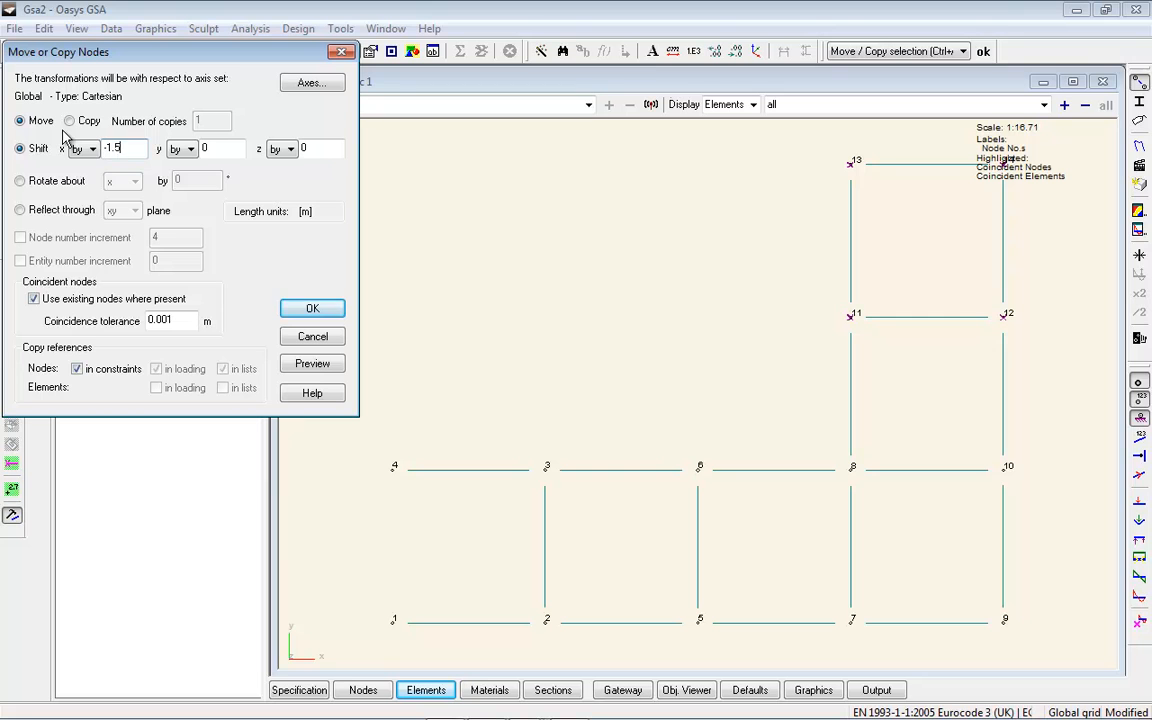
{"action": "left_click", "coordinate": [310, 365]}
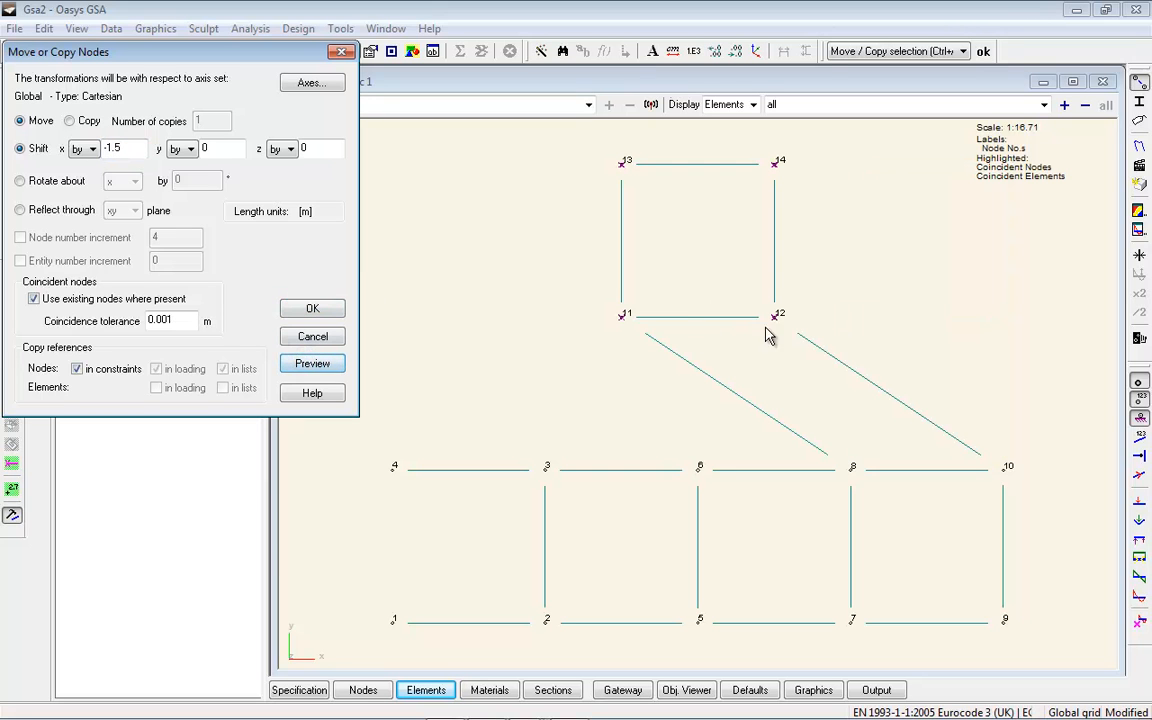
Step: Set the shift to 0 in x and -0.5 m in y, and move nodes 11 to 14
{"action": "double_click", "coordinate": [133, 148]}
{"action": "type", "text": "0"}
{"action": "left_click", "coordinate": [215, 148]}
{"action": "type", "text": "-5"}
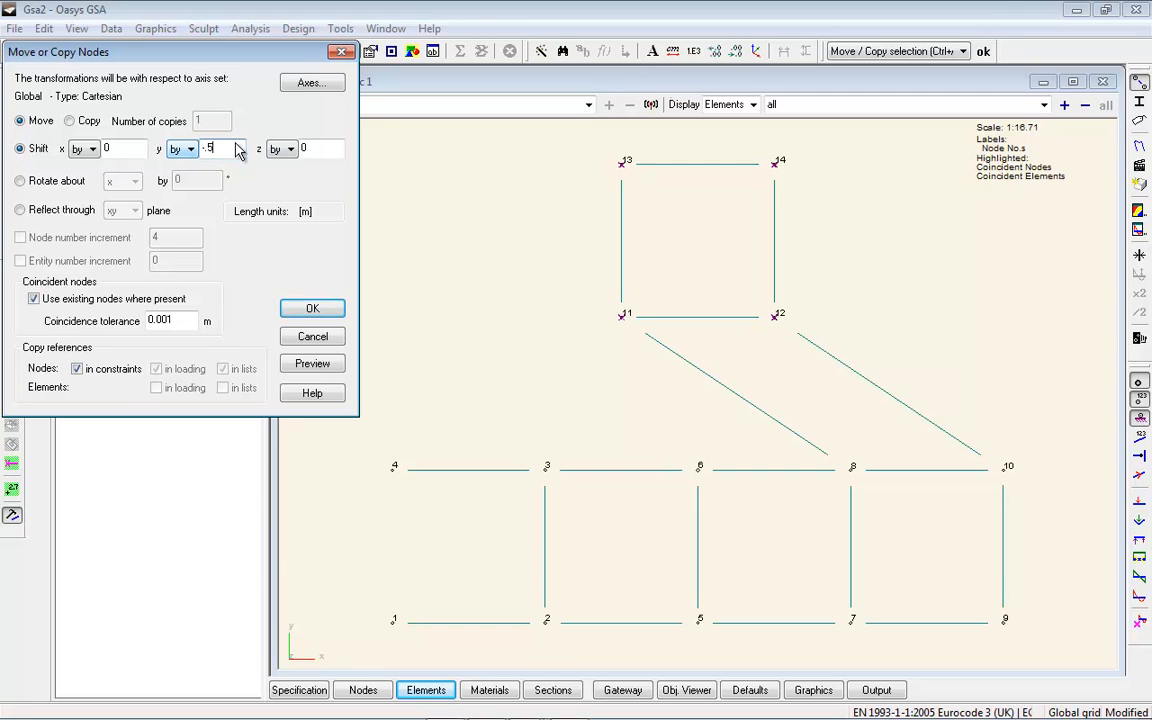
{"action": "left_click", "coordinate": [310, 366]}
{"action": "left_click", "coordinate": [312, 308]}
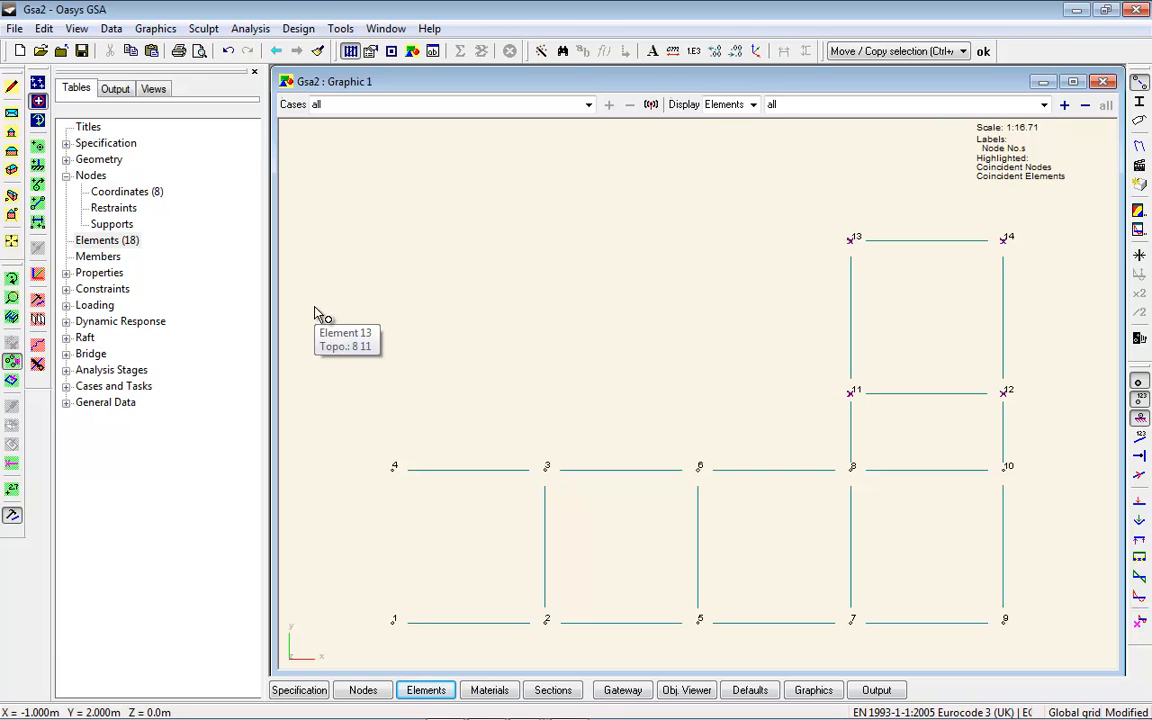
{"action": "left_click", "coordinate": [545, 273]}
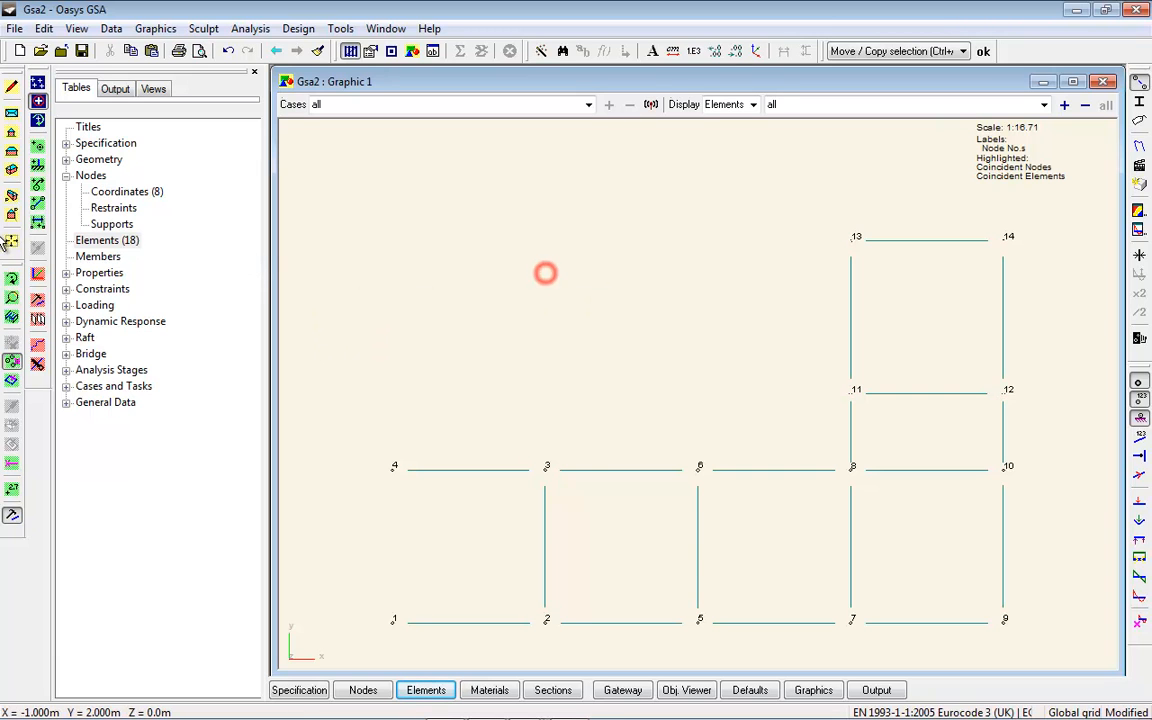
Step: Return the model to an isometric view and turn on the display of all user axes
{"action": "left_click", "coordinate": [12, 172]}
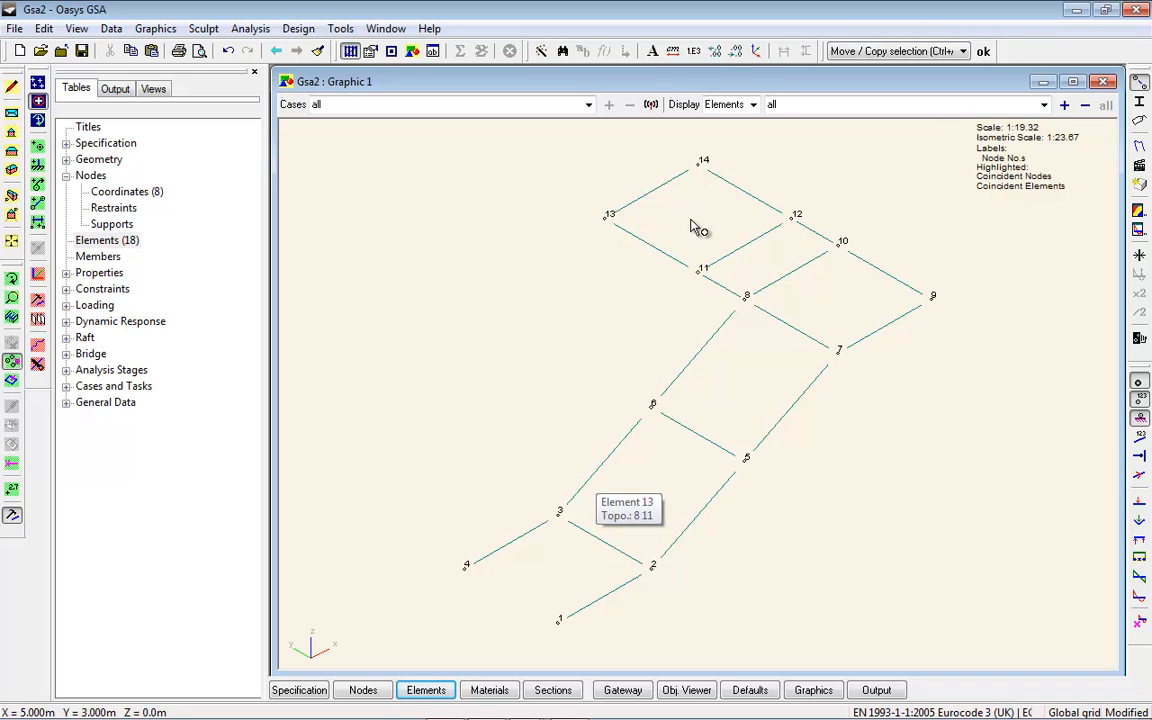
{"action": "left_click", "coordinate": [1141, 123]}
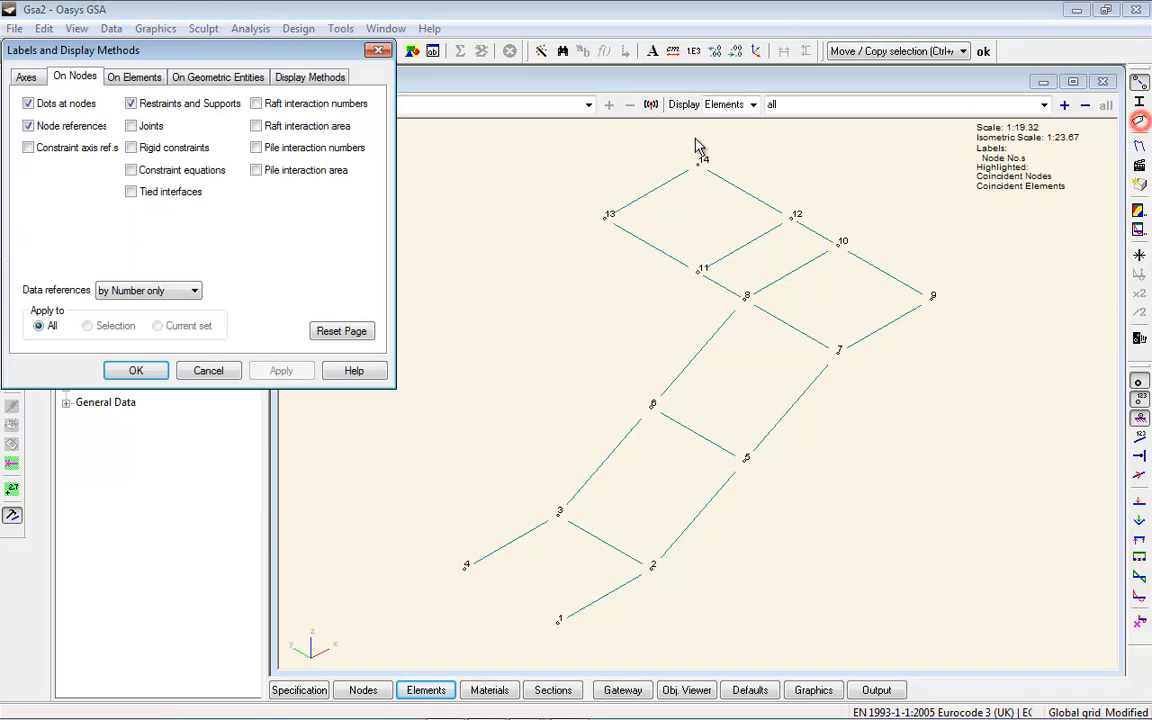
{"action": "left_click", "coordinate": [25, 76]}
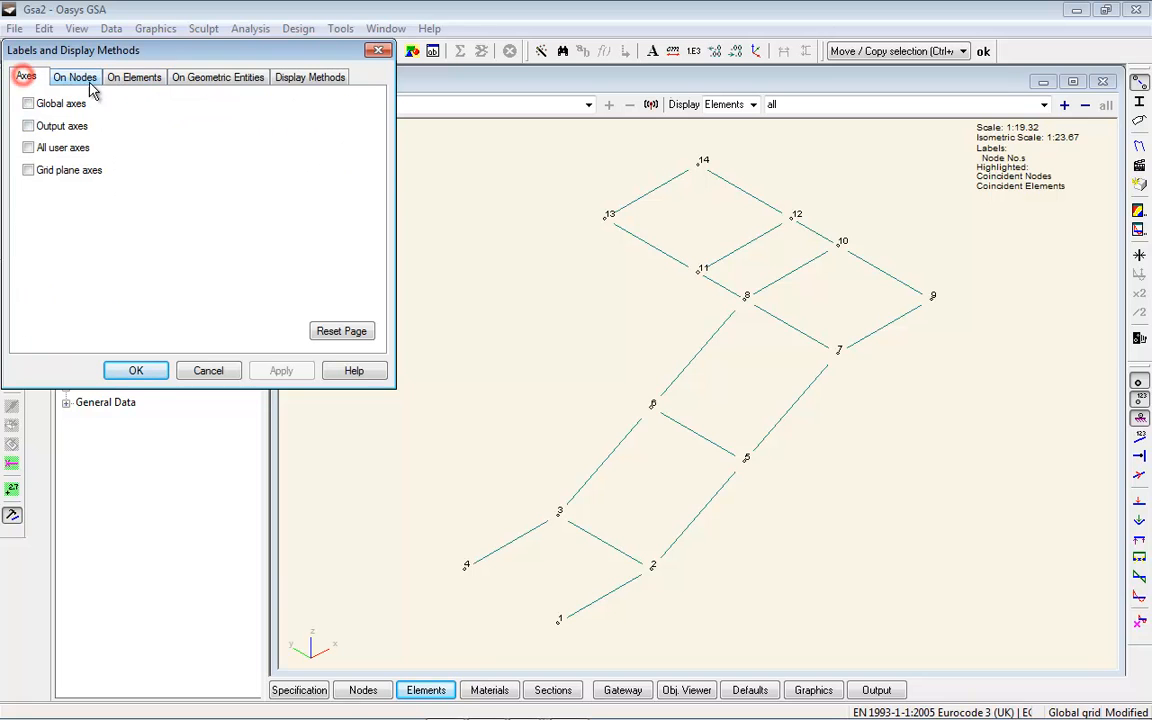
{"action": "left_click", "coordinate": [28, 147]}
{"action": "left_click", "coordinate": [136, 372]}
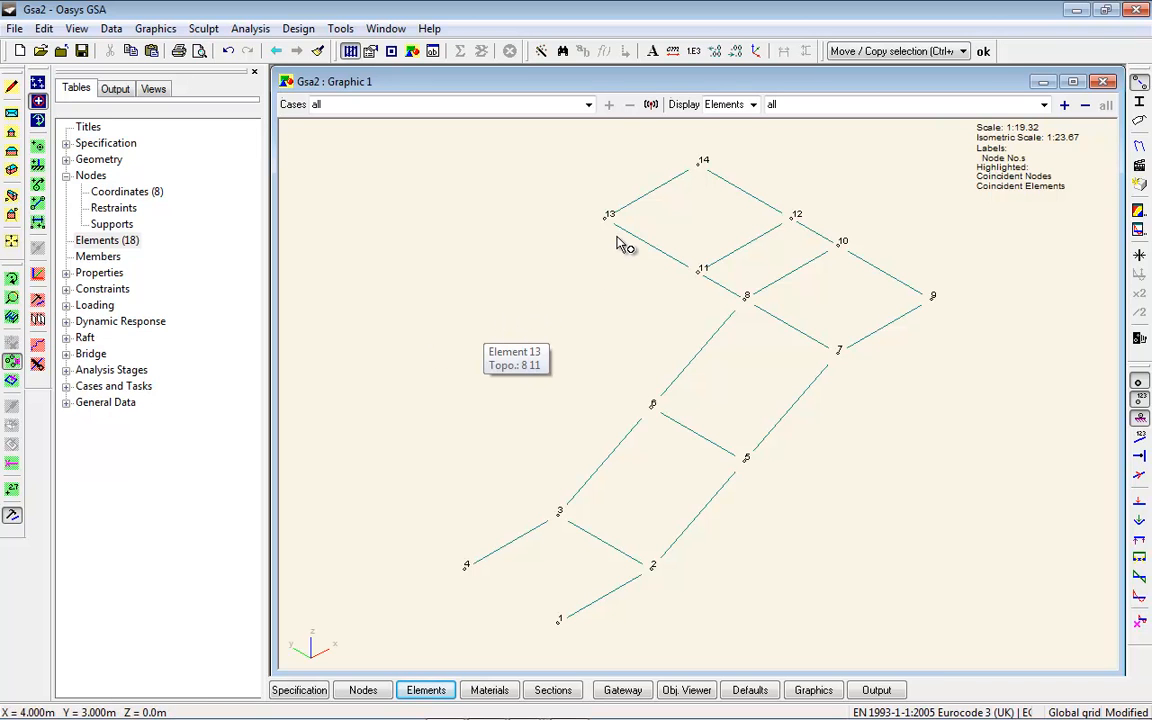
Step: Open the Axes table, fit its columns, and shrink and reposition its window clear of most of the model
{"action": "left_click", "coordinate": [66, 160]}
{"action": "double_click", "coordinate": [101, 176]}
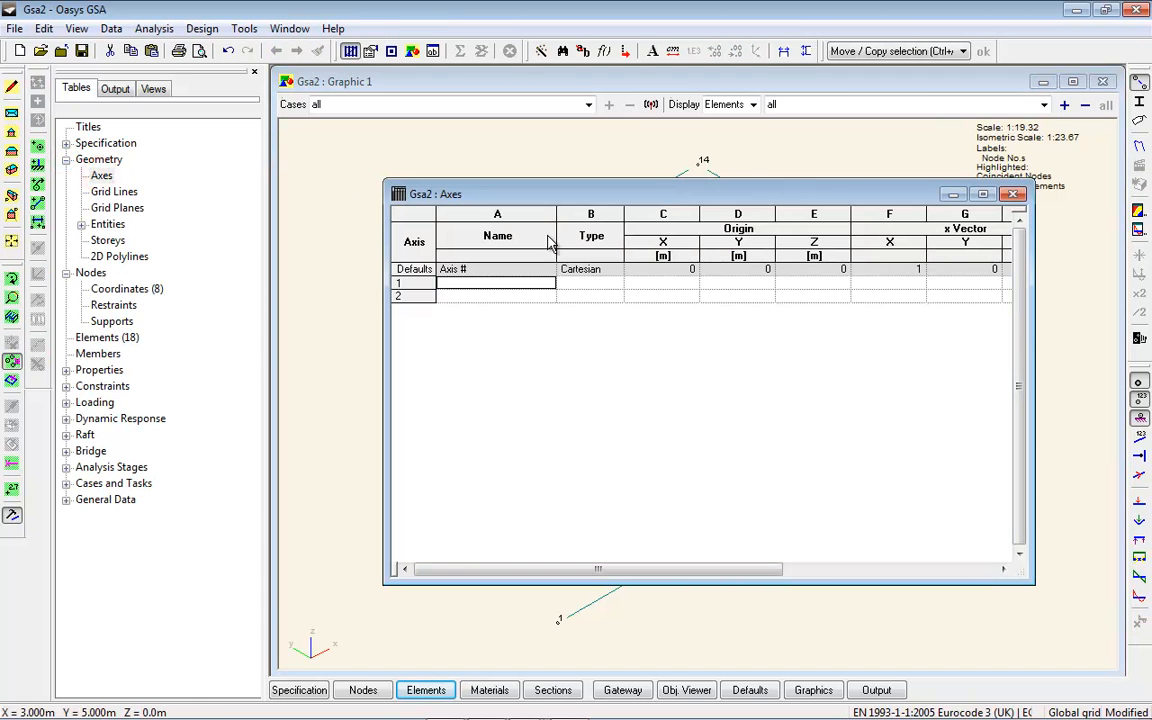
{"action": "left_click", "coordinate": [784, 52]}
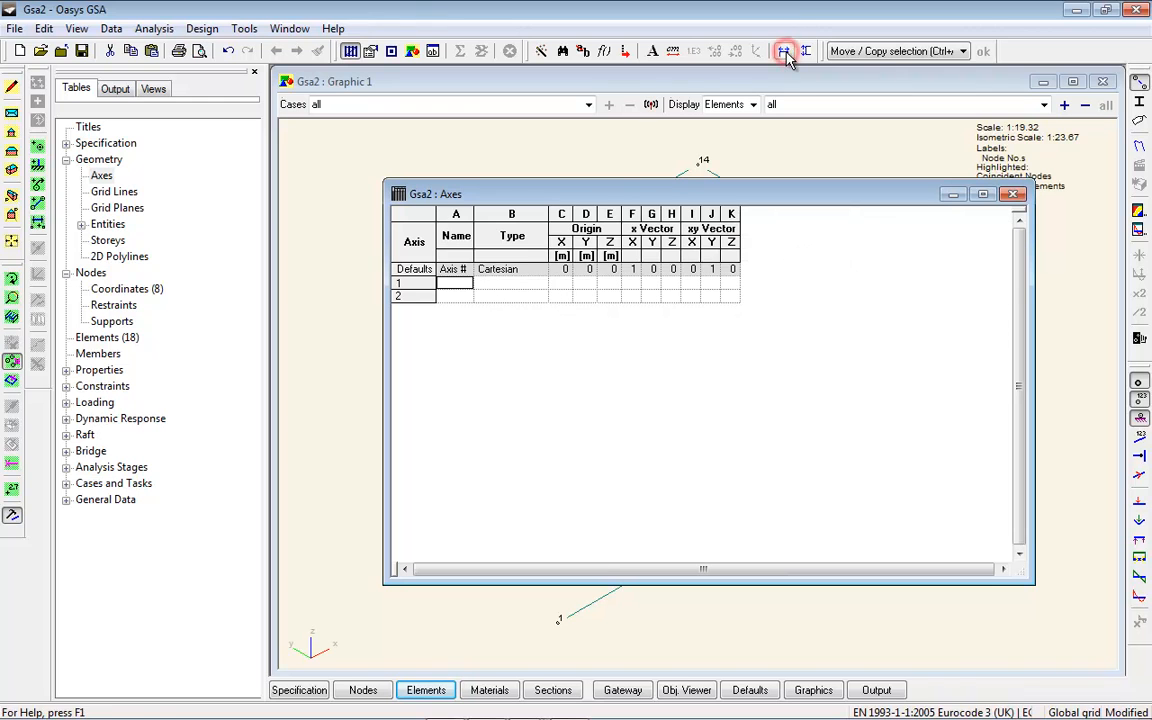
{"action": "left_click_drag", "start_coordinate": [1024, 568], "coordinate": [802, 343]}
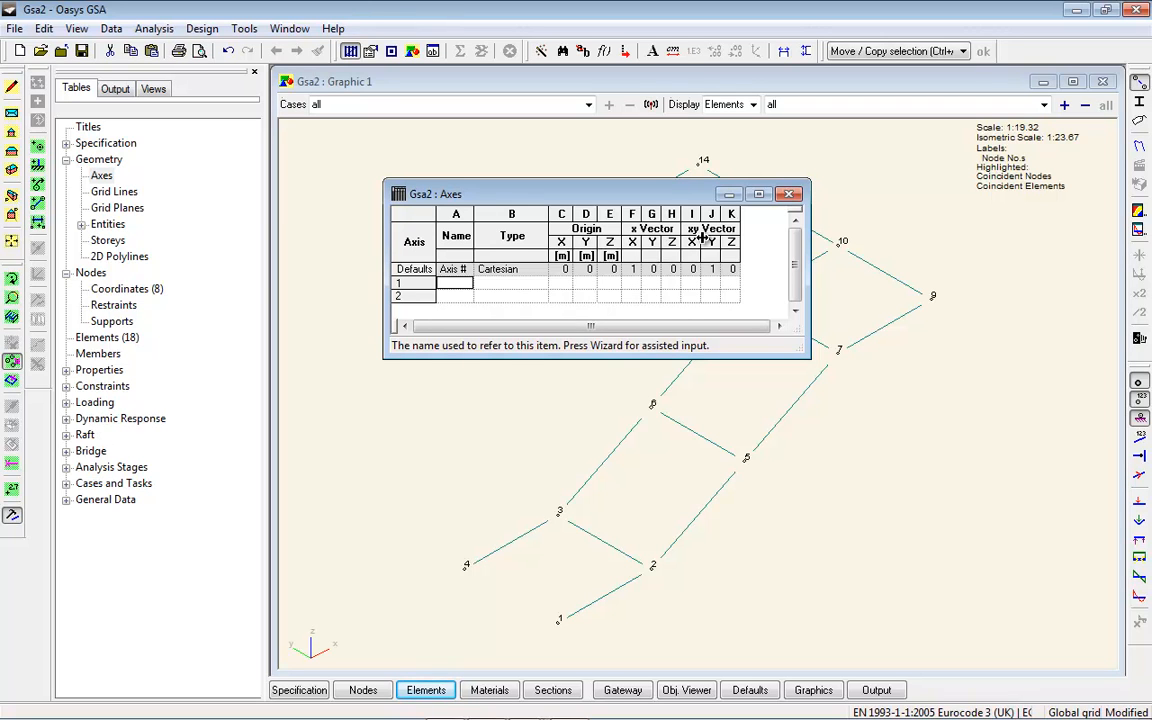
{"action": "left_click_drag", "start_coordinate": [691, 196], "coordinate": [978, 489]}
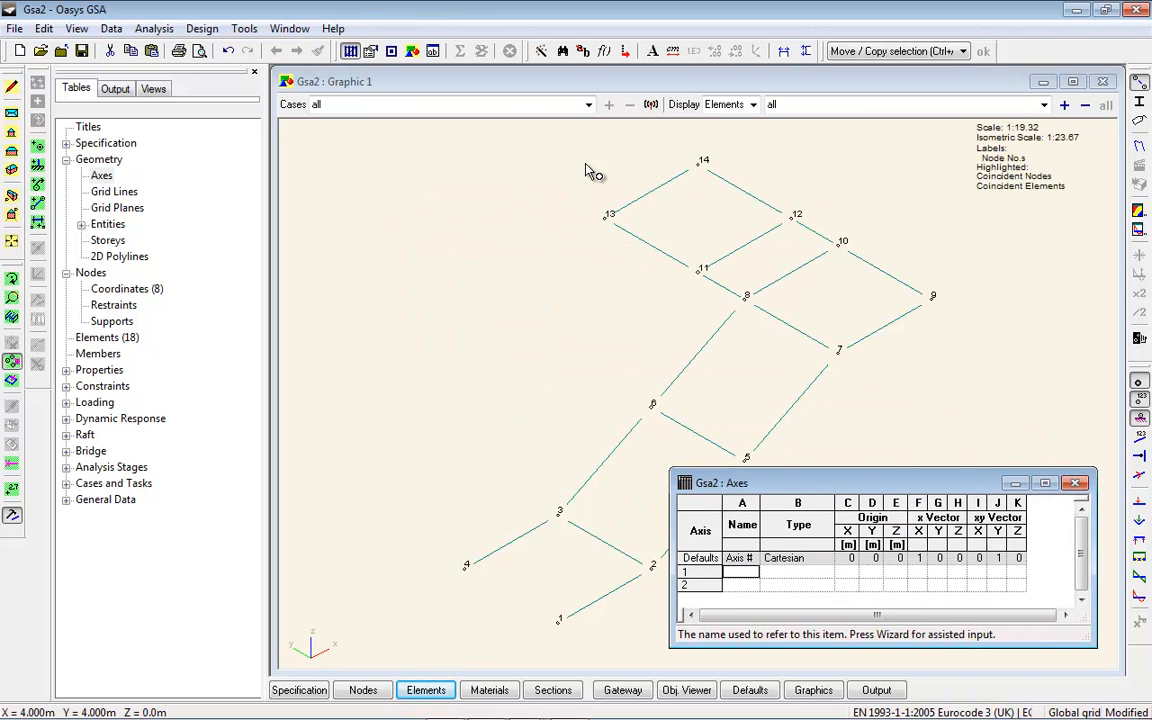
Step: Copy node 11 once, shifted by -2 m in x, 0 in y and 1 m in z
{"action": "left_click", "coordinate": [700, 93]}
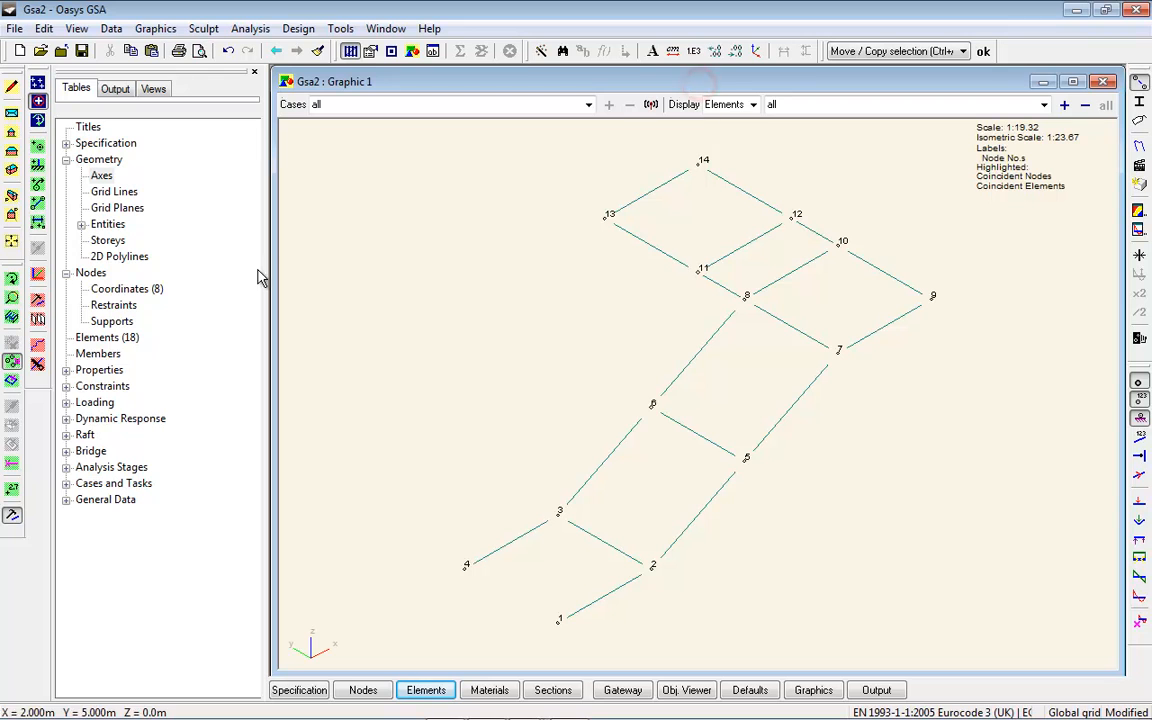
{"action": "left_click", "coordinate": [712, 258]}
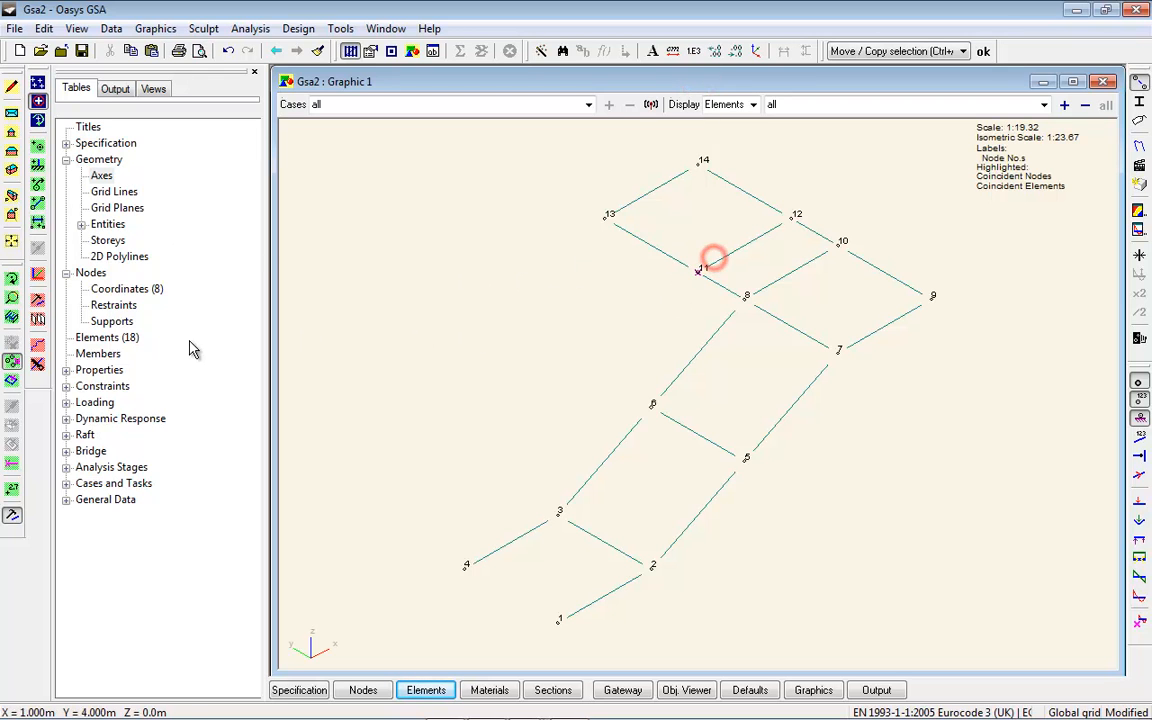
{"action": "left_click", "coordinate": [38, 298]}
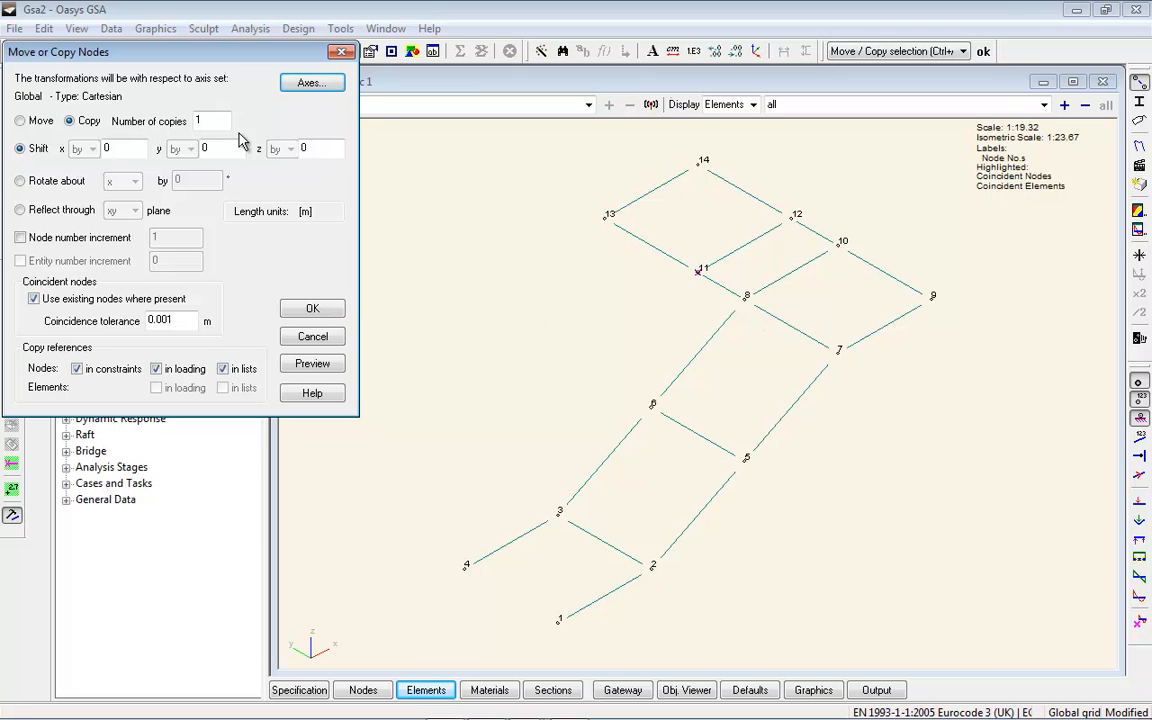
{"action": "double_click", "coordinate": [135, 148]}
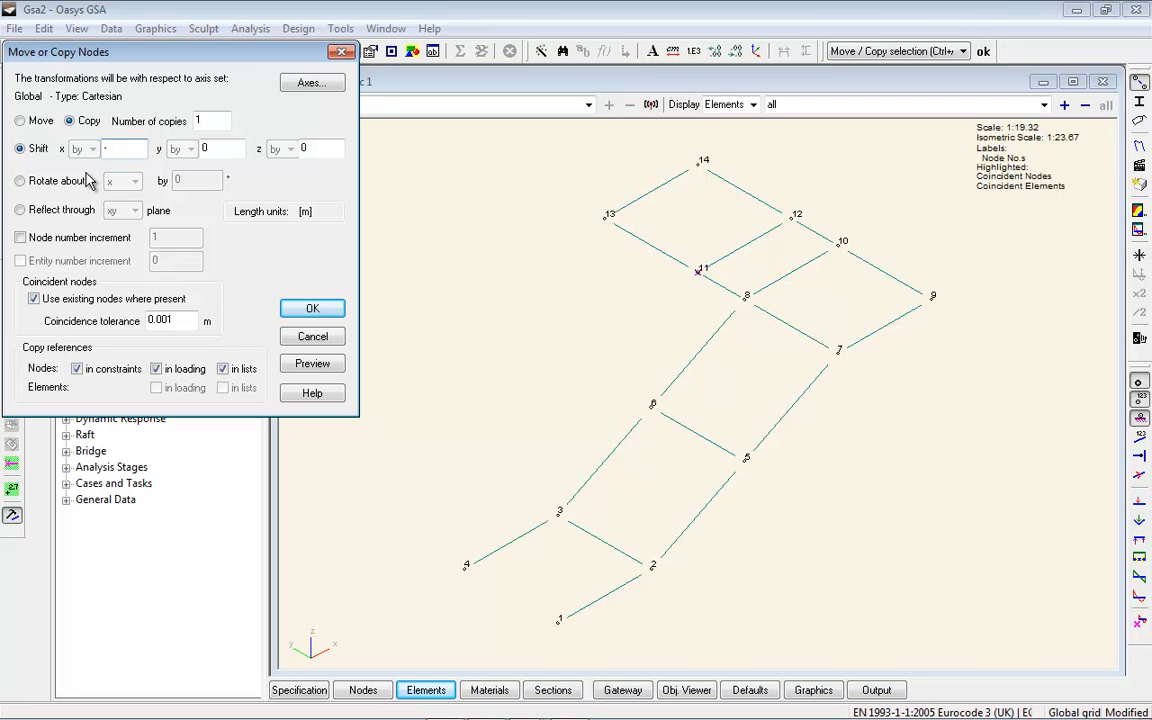
{"action": "double_click", "coordinate": [215, 148]}
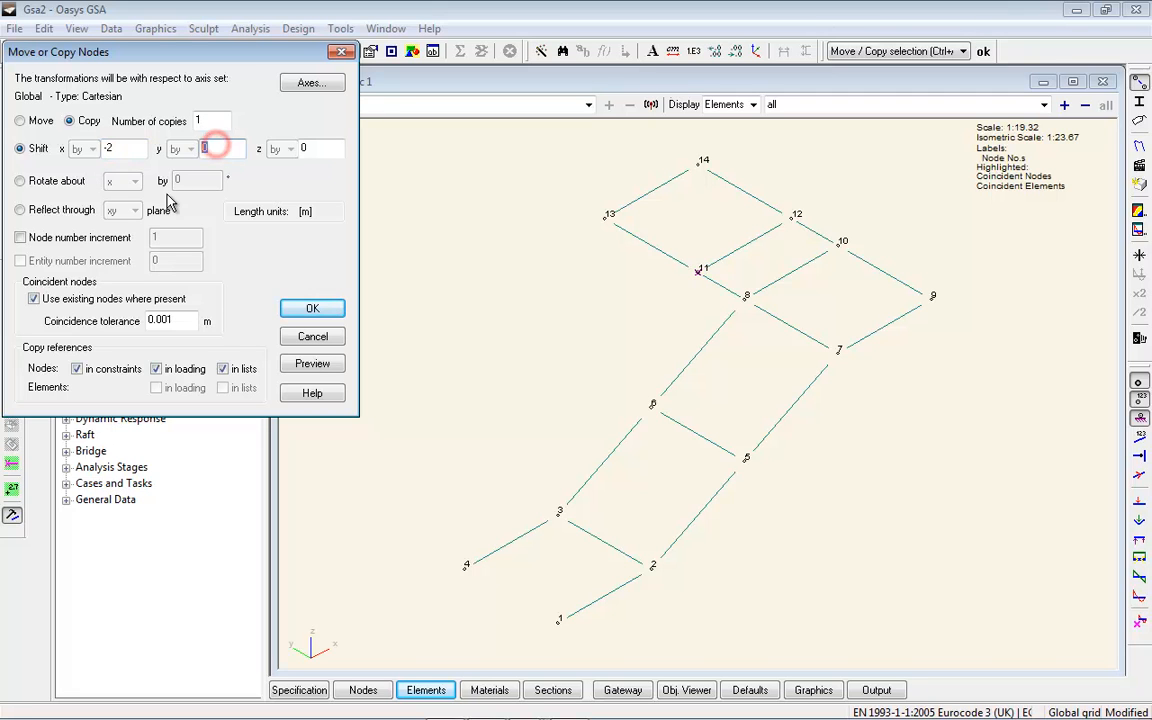
{"action": "double_click", "coordinate": [308, 148]}
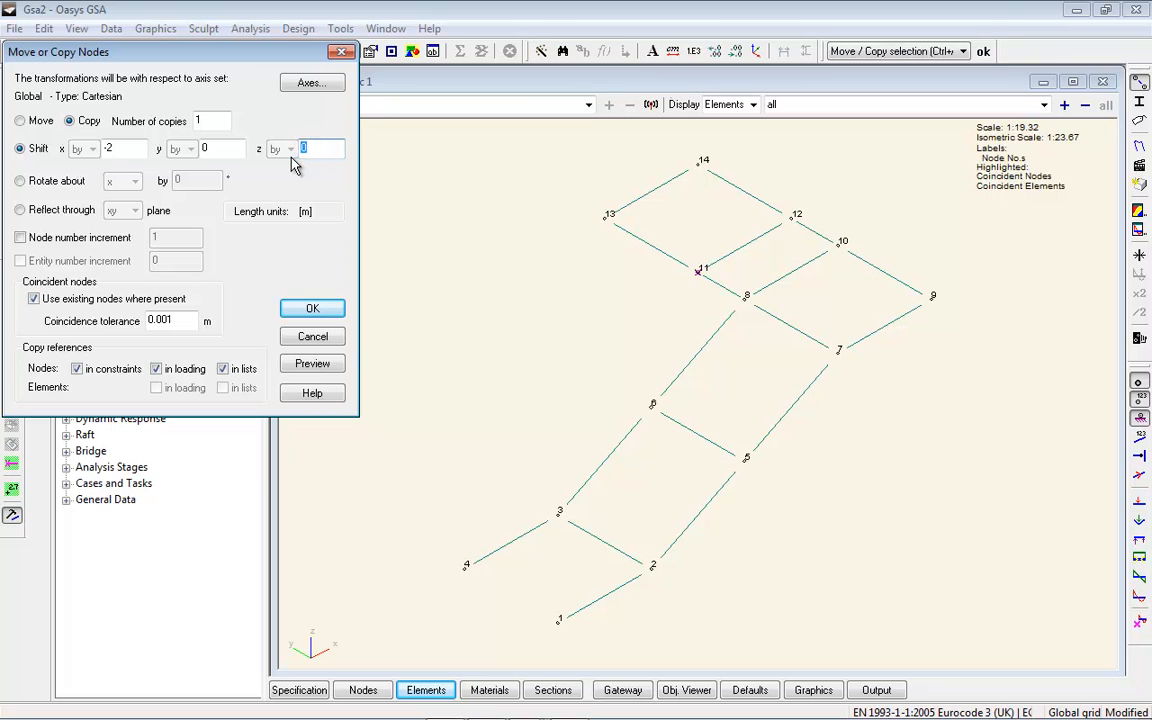
{"action": "left_click", "coordinate": [312, 365]}
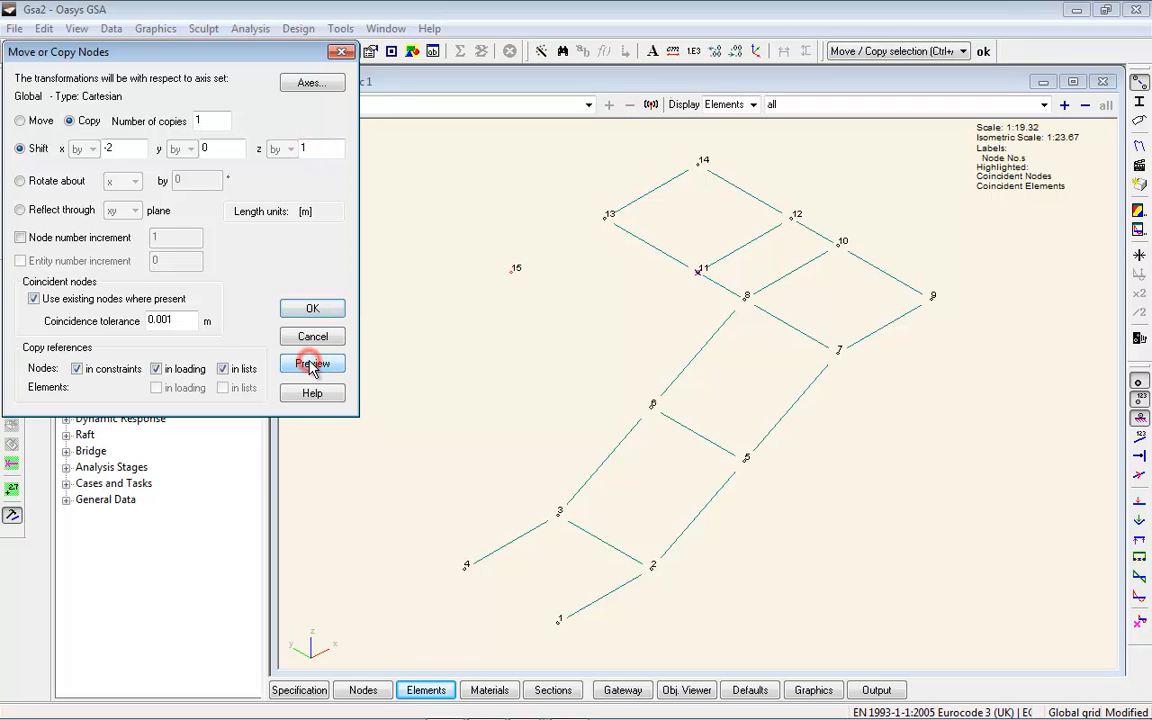
{"action": "left_click", "coordinate": [310, 308]}
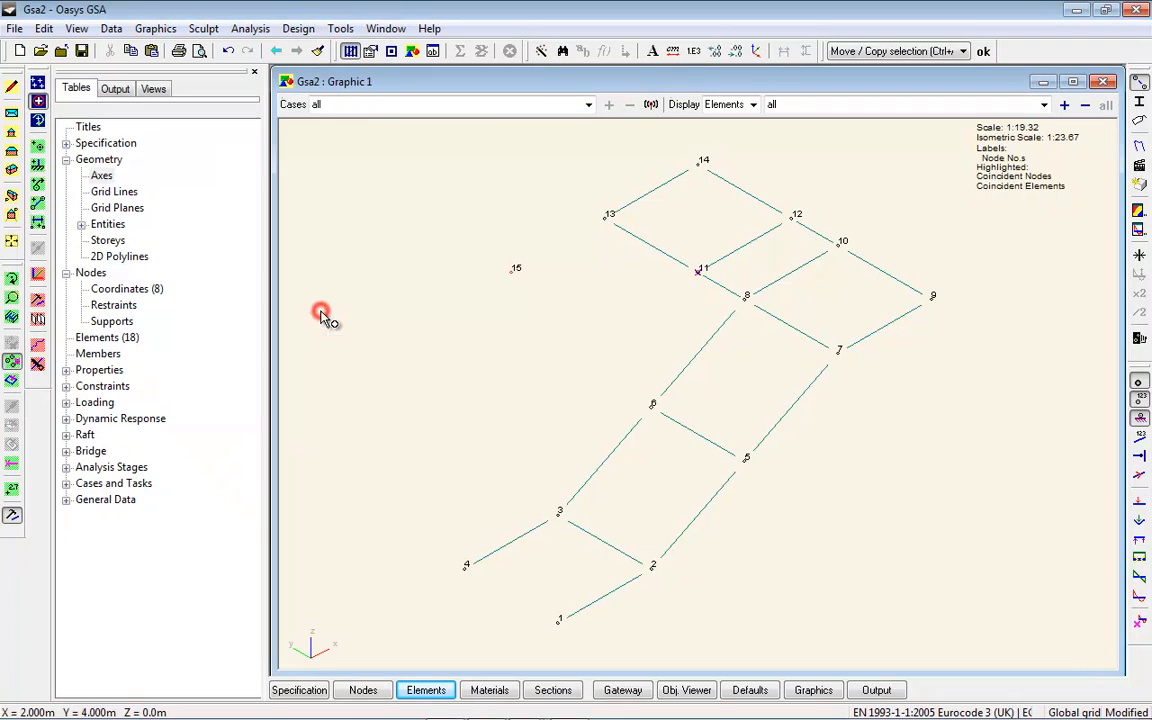
Step: Select nodes 11, 13 and 15 and define a user axis with origin at 11, x vector to 13 and xy plane through 15
{"action": "left_click", "coordinate": [12, 163]}
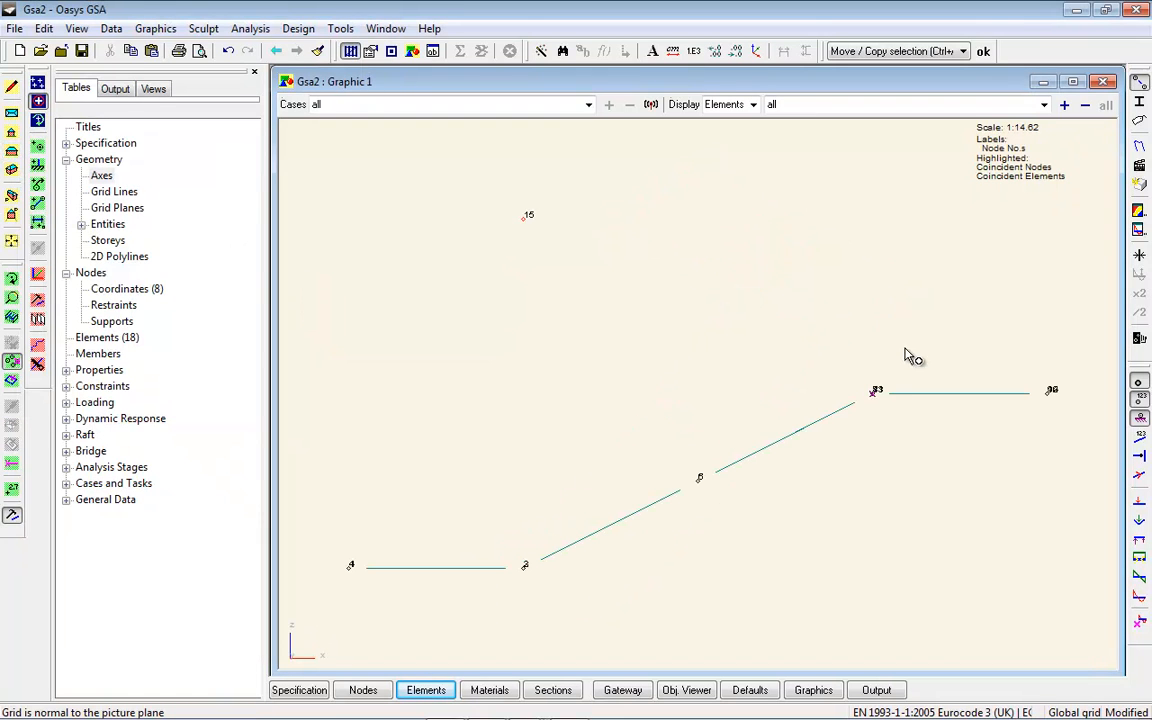
{"action": "left_click", "coordinate": [12, 151]}
{"action": "left_click_drag", "start_coordinate": [714, 199], "coordinate": [466, 288]}
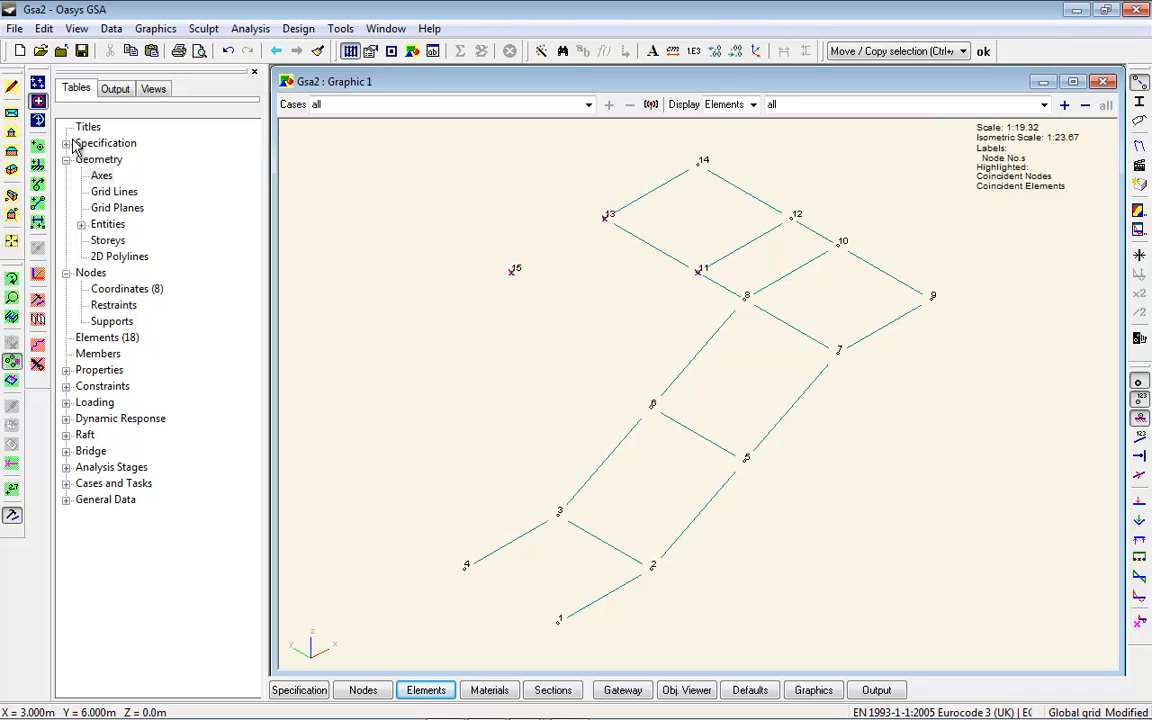
{"action": "left_click", "coordinate": [38, 276]}
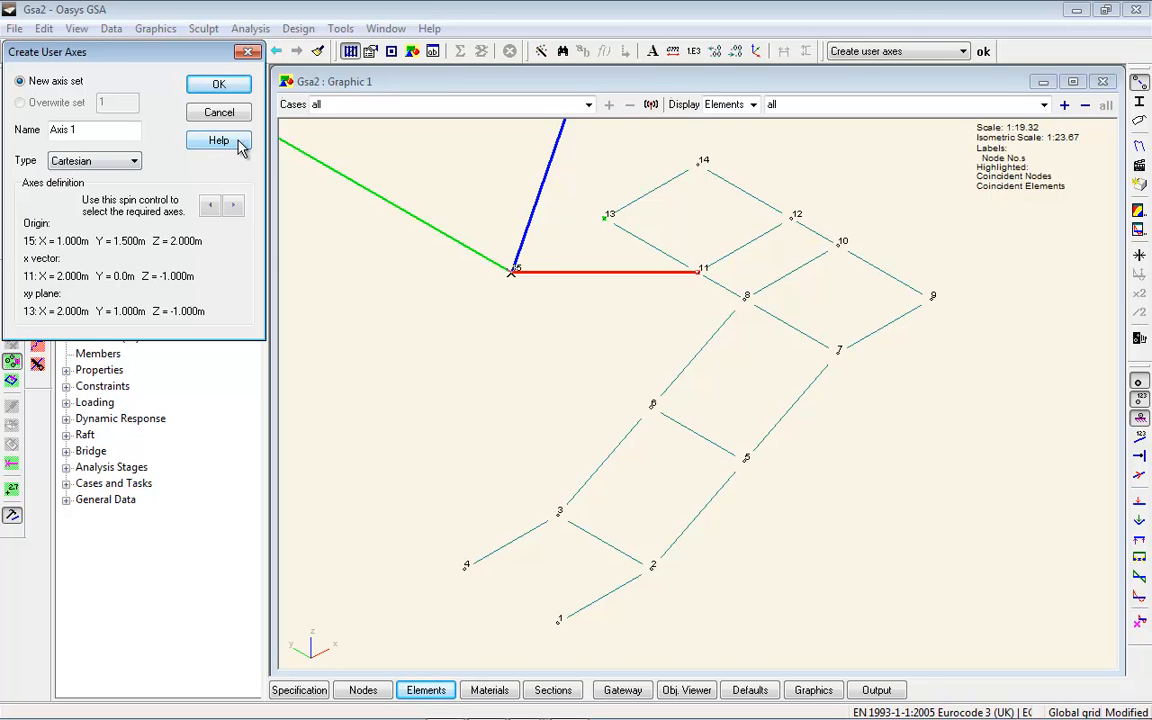
{"action": "left_click", "coordinate": [233, 208]}
{"action": "left_click", "coordinate": [233, 208]}
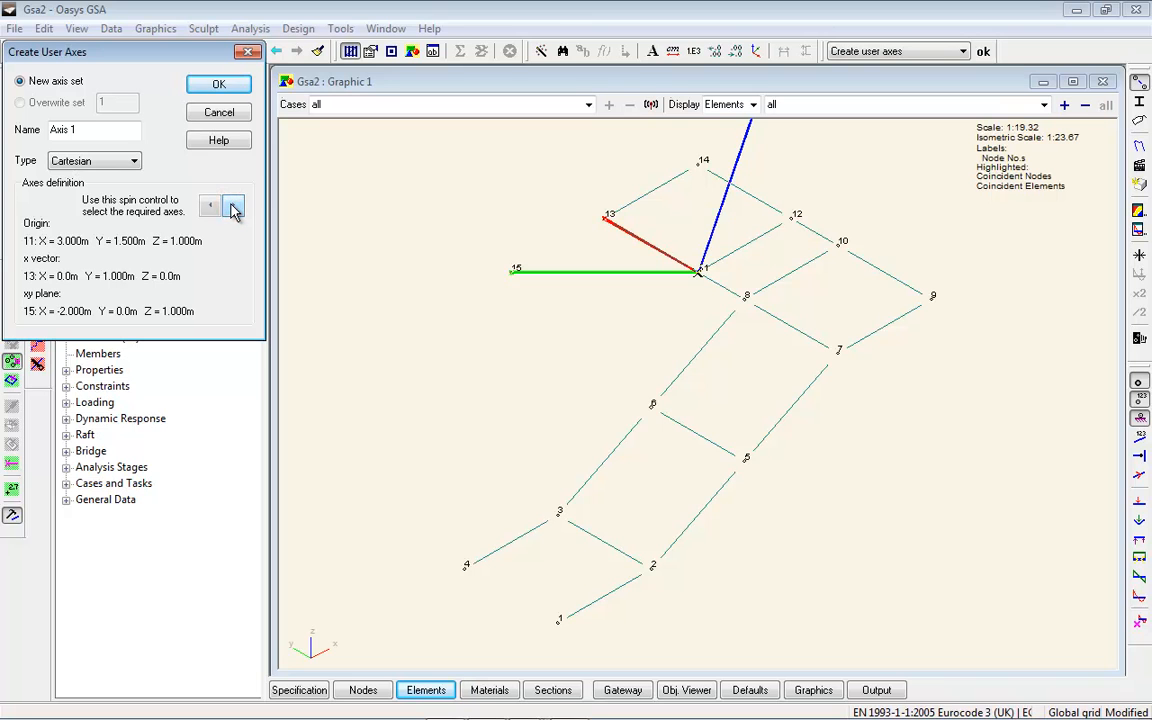
{"action": "left_click", "coordinate": [232, 208]}
{"action": "left_click", "coordinate": [232, 208]}
{"action": "left_click", "coordinate": [232, 208]}
{"action": "left_click", "coordinate": [232, 208]}
{"action": "left_click", "coordinate": [232, 208]}
{"action": "left_click", "coordinate": [232, 208]}
Step: Name the new Cartesian axis set Upper Stair and create it
{"action": "left_click", "coordinate": [75, 122]}
{"action": "left_click_drag", "start_coordinate": [88, 129], "coordinate": [2, 116]}
{"action": "type", "text": "Upper Stair"}
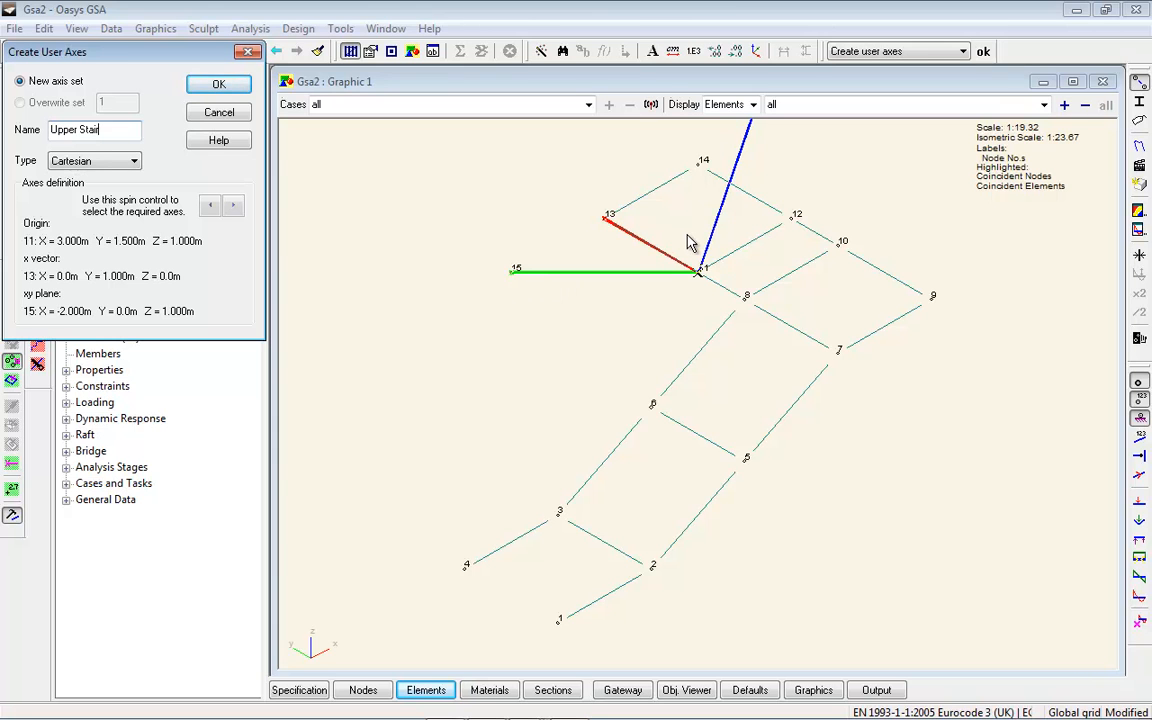
{"action": "left_click", "coordinate": [224, 88]}
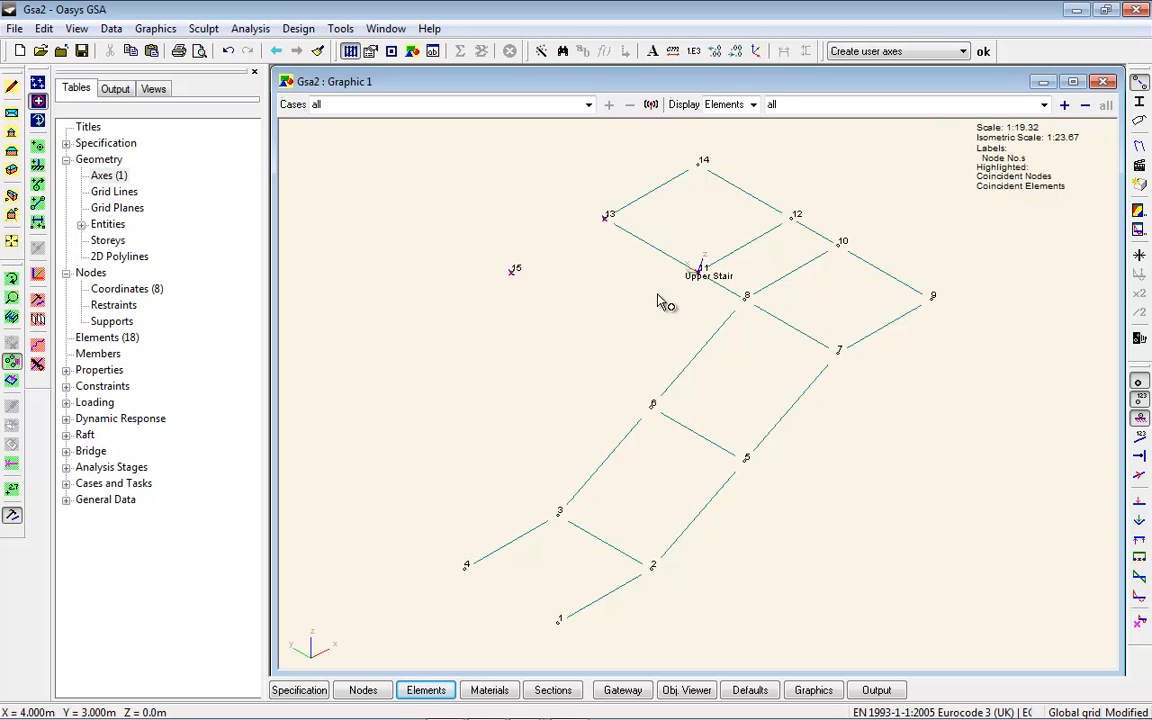
Step: Delete the unconnected node 15 and clear the node selection
{"action": "left_click", "coordinate": [593, 322]}
{"action": "left_click", "coordinate": [12, 88]}
{"action": "left_click", "coordinate": [590, 190]}
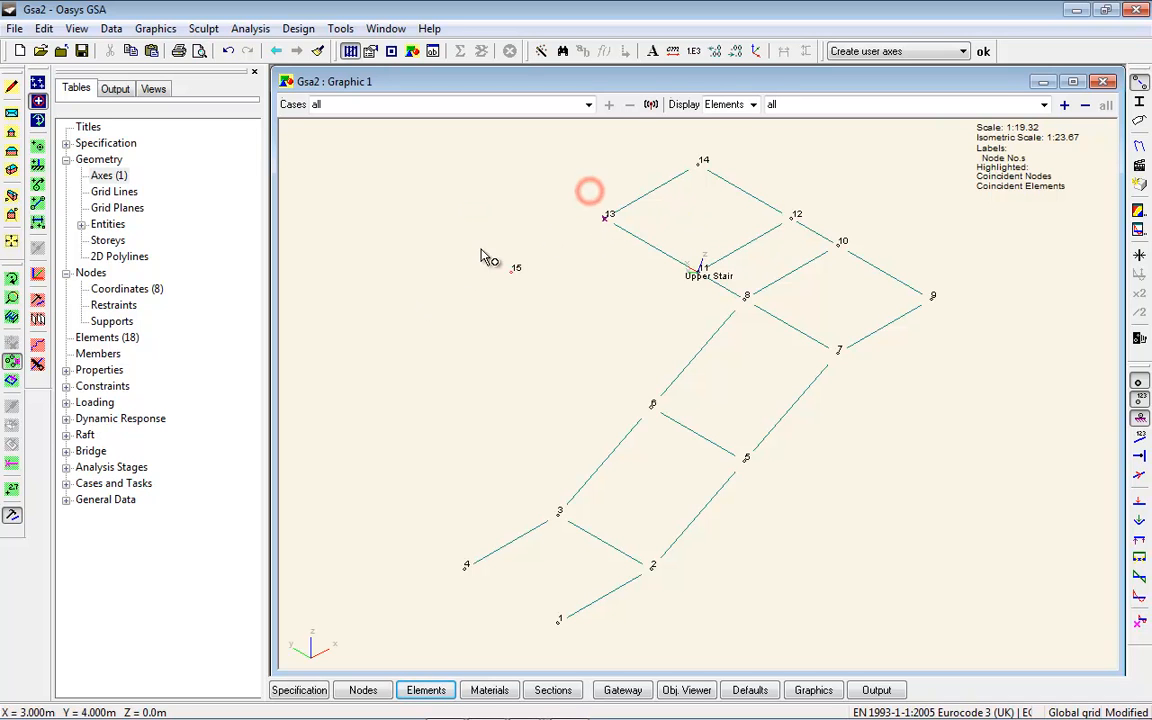
{"action": "left_click_drag", "start_coordinate": [355, 147], "coordinate": [985, 654]}
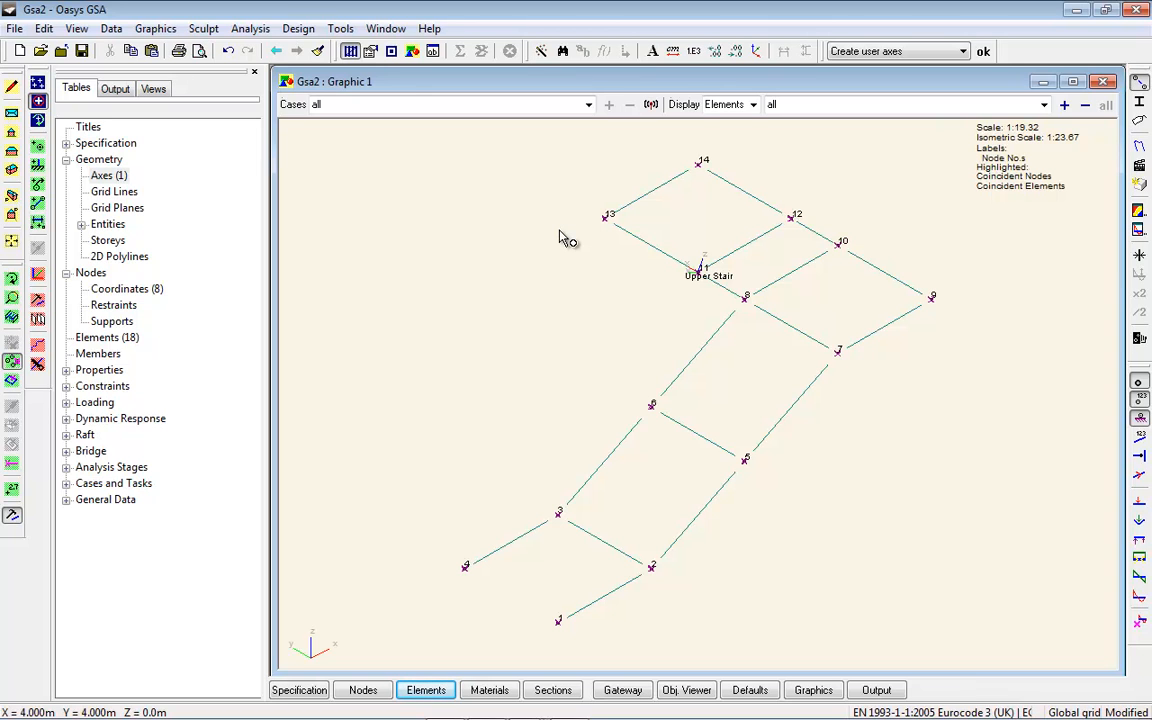
{"action": "left_click", "coordinate": [576, 257]}
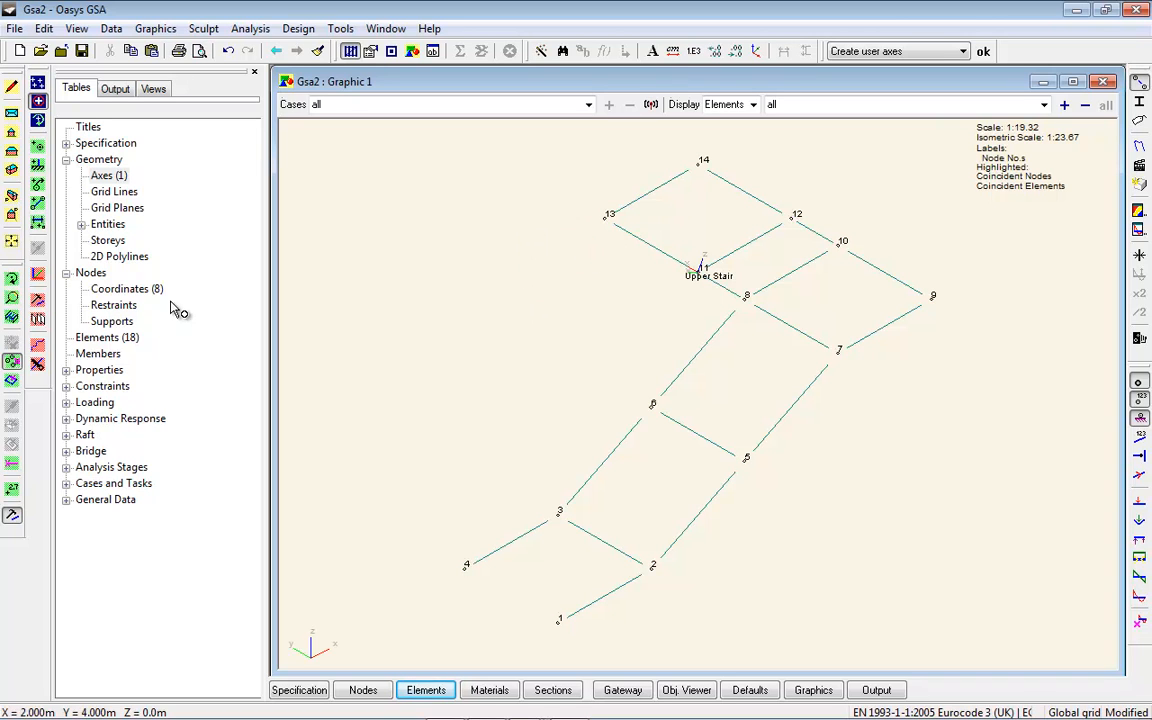
Step: Set up an extrusion of the element between nodes 11 and 13, using the Upper Stair user axis set
{"action": "left_click", "coordinate": [12, 381]}
{"action": "left_click", "coordinate": [651, 245]}
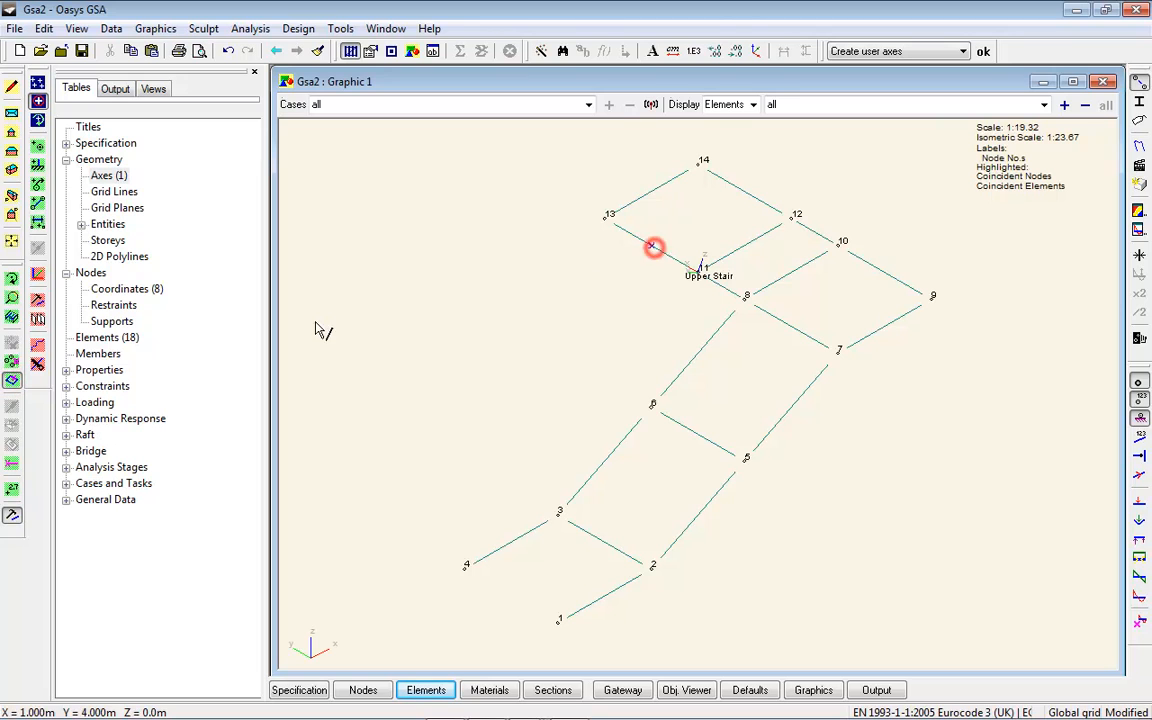
{"action": "left_click", "coordinate": [962, 51]}
{"action": "left_click", "coordinate": [895, 90]}
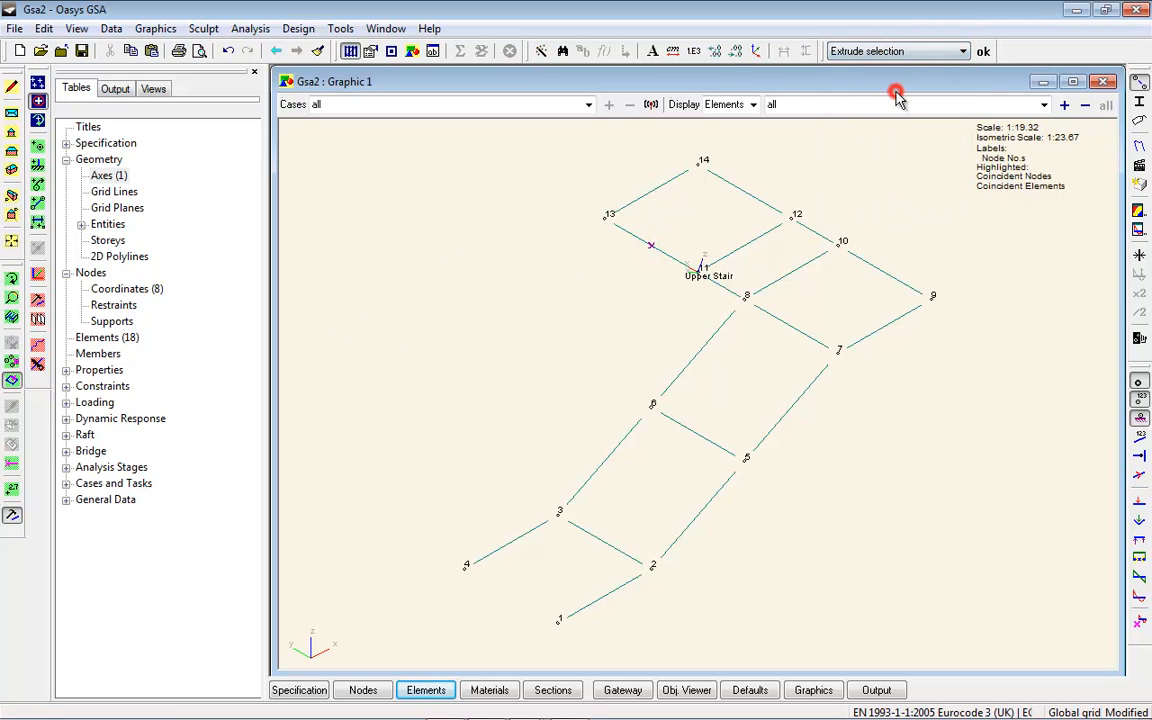
{"action": "left_click", "coordinate": [984, 53]}
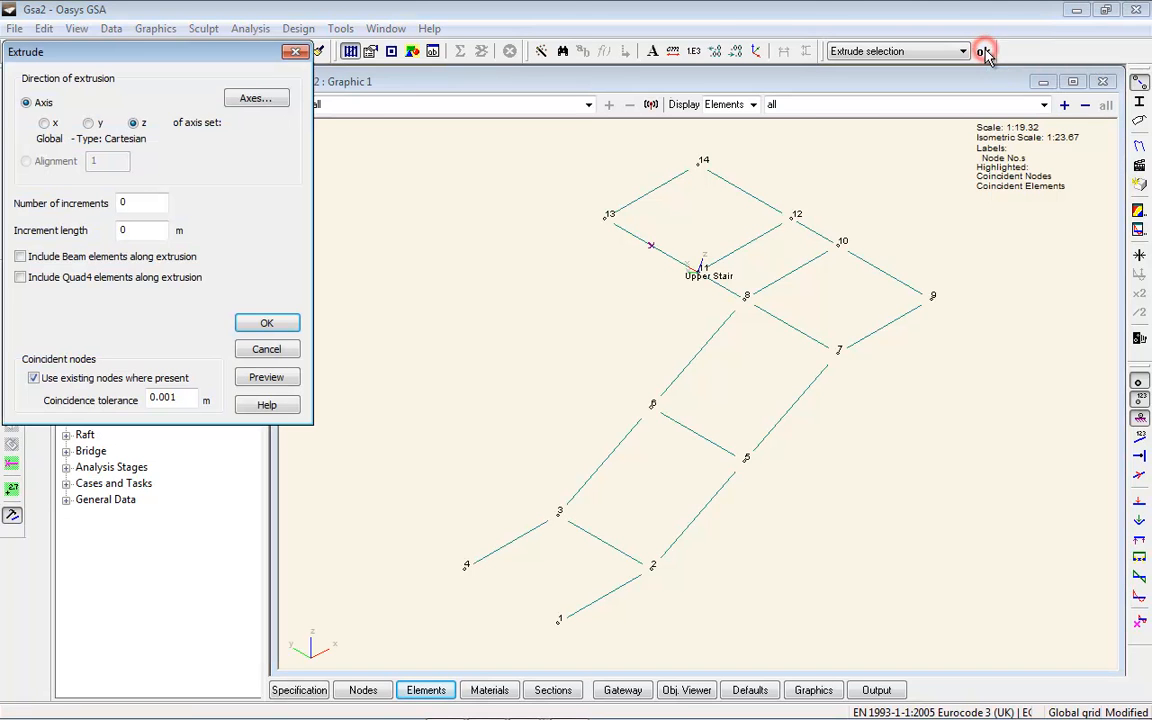
{"action": "left_click", "coordinate": [252, 97]}
{"action": "left_click", "coordinate": [61, 279]}
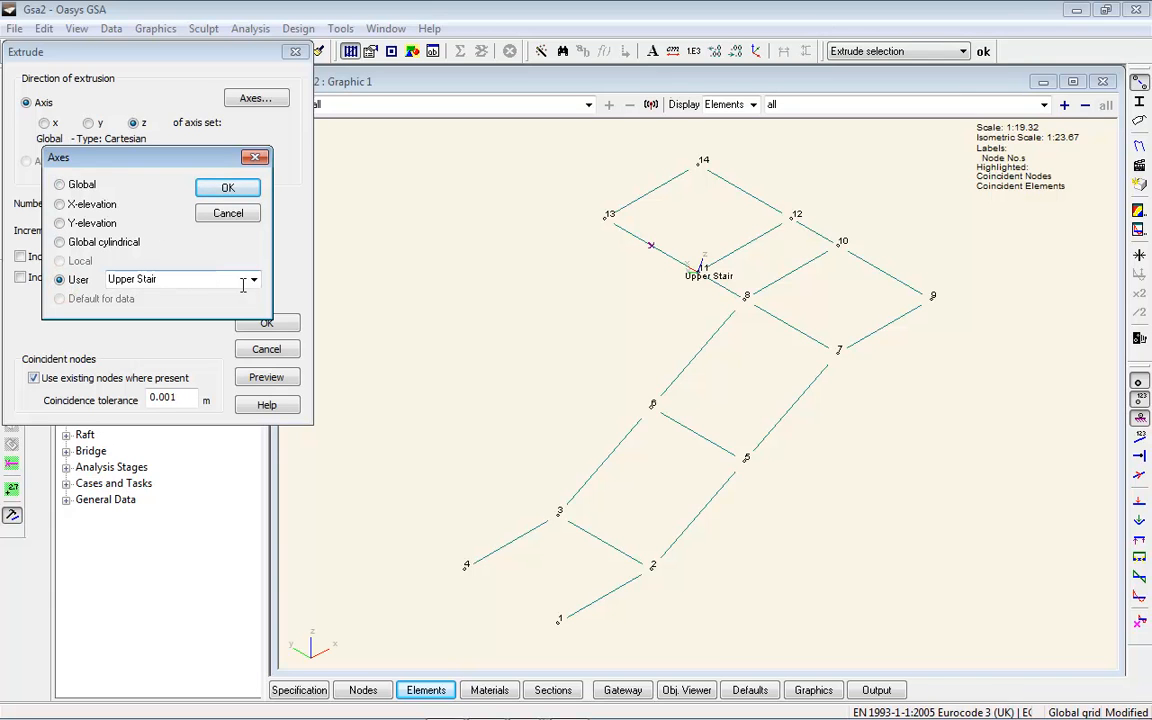
{"action": "left_click", "coordinate": [249, 189]}
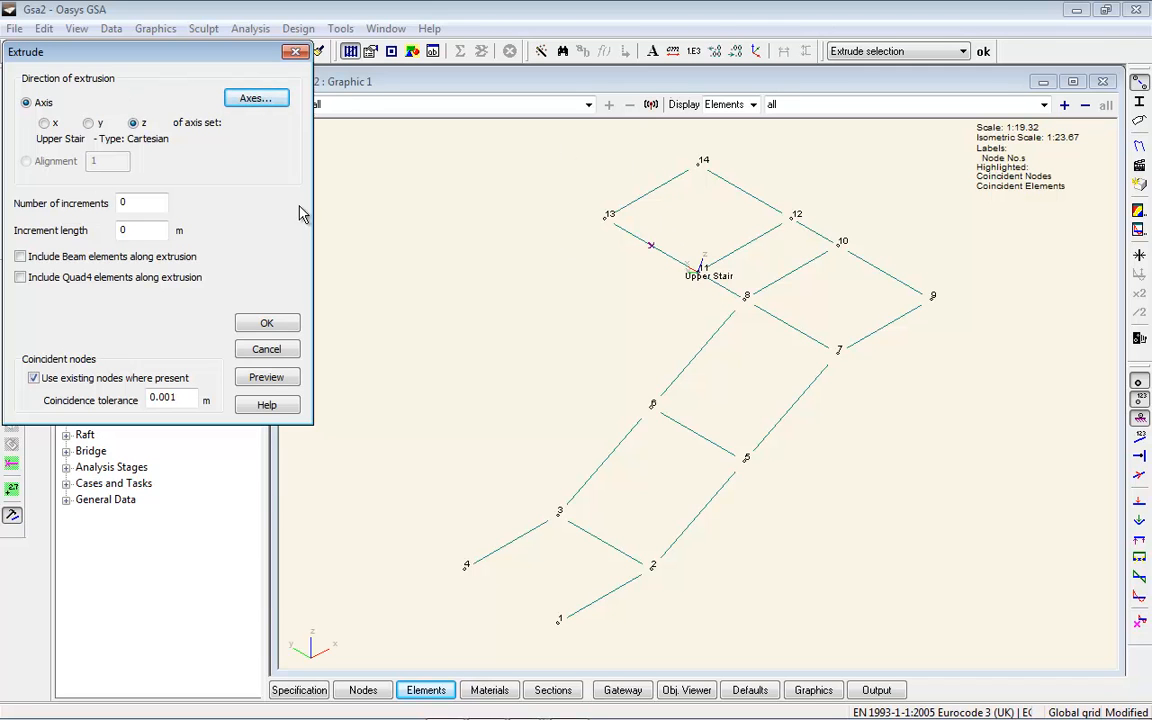
Step: Extrude the element along y by 1 increment of 2 m, including beam elements along the extrusion
{"action": "left_click", "coordinate": [82, 122]}
{"action": "left_click_drag", "start_coordinate": [138, 201], "coordinate": [85, 208]}
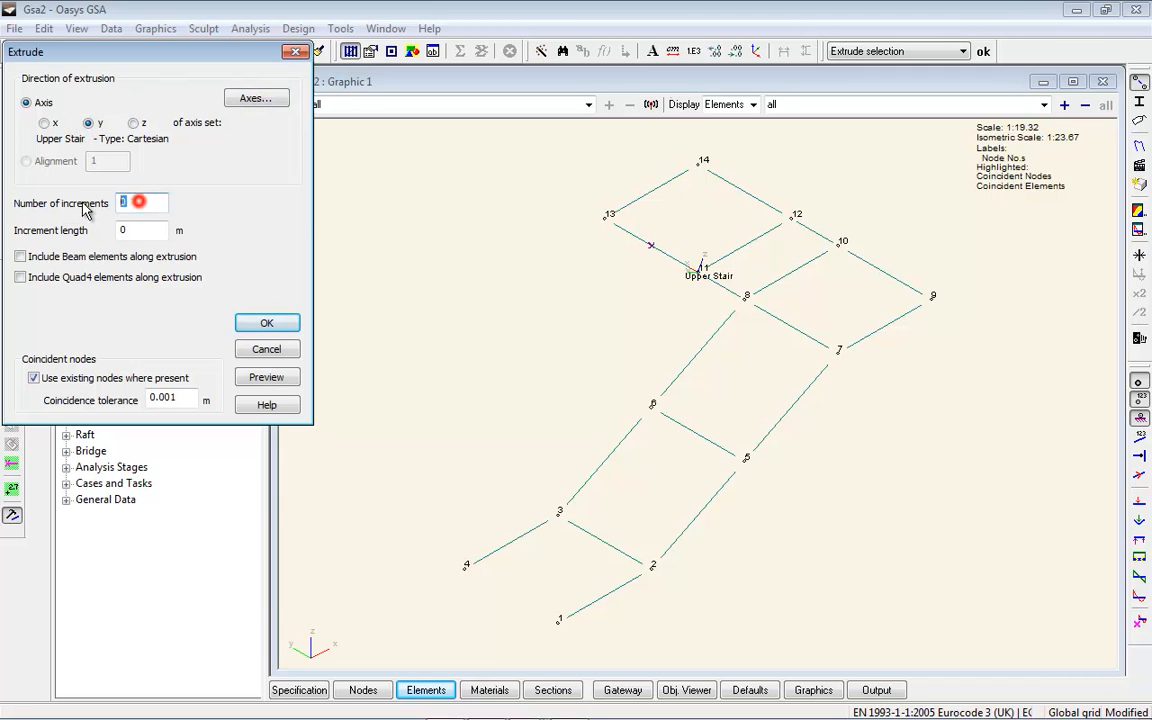
{"action": "type", "text": "1"}
{"action": "left_click_drag", "start_coordinate": [148, 231], "coordinate": [105, 243]}
{"action": "type", "text": "2"}
{"action": "left_click", "coordinate": [31, 258]}
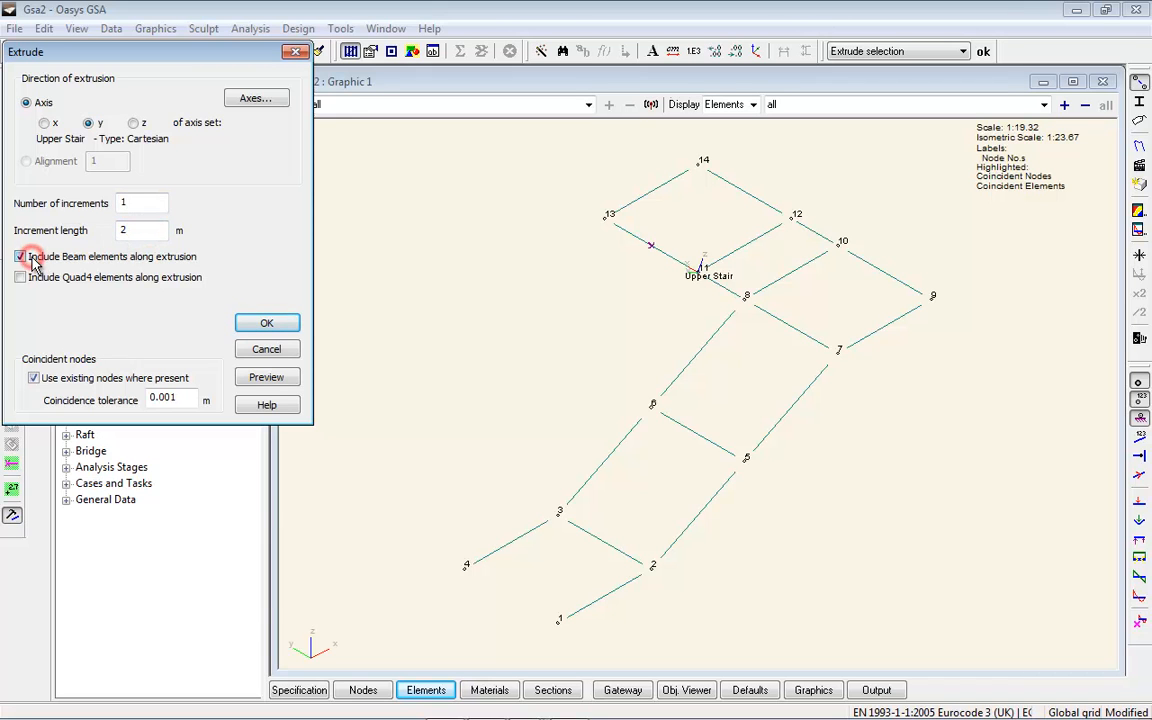
{"action": "left_click", "coordinate": [287, 378]}
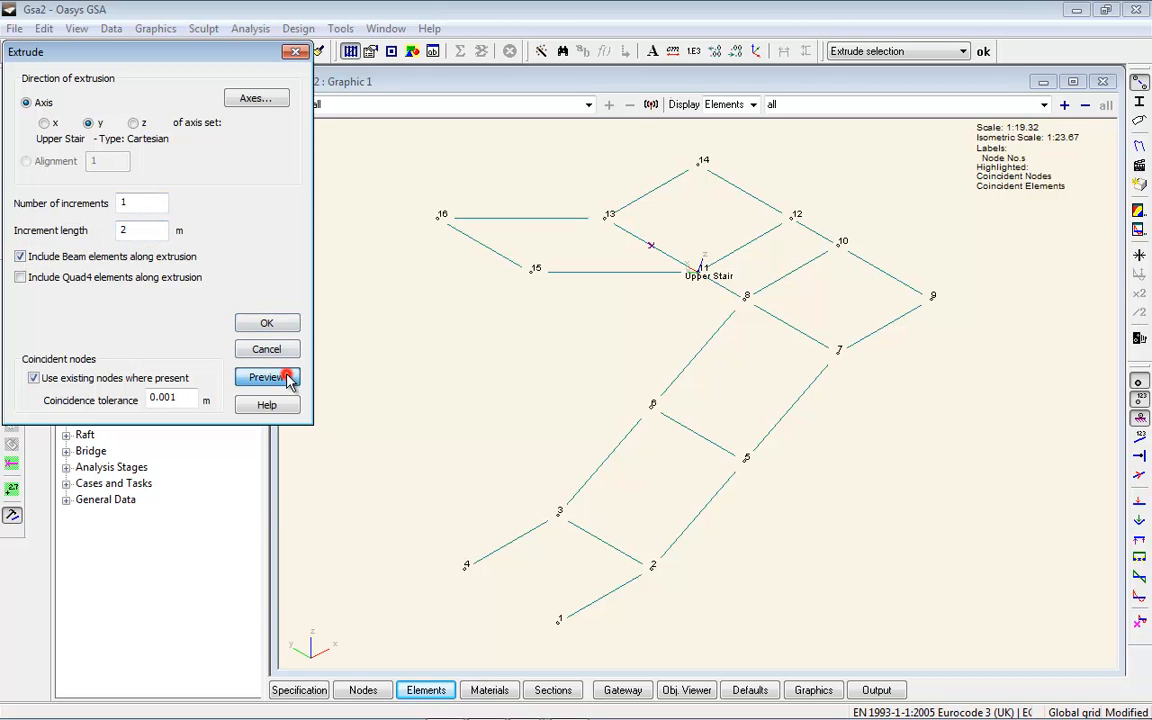
{"action": "left_click", "coordinate": [285, 325]}
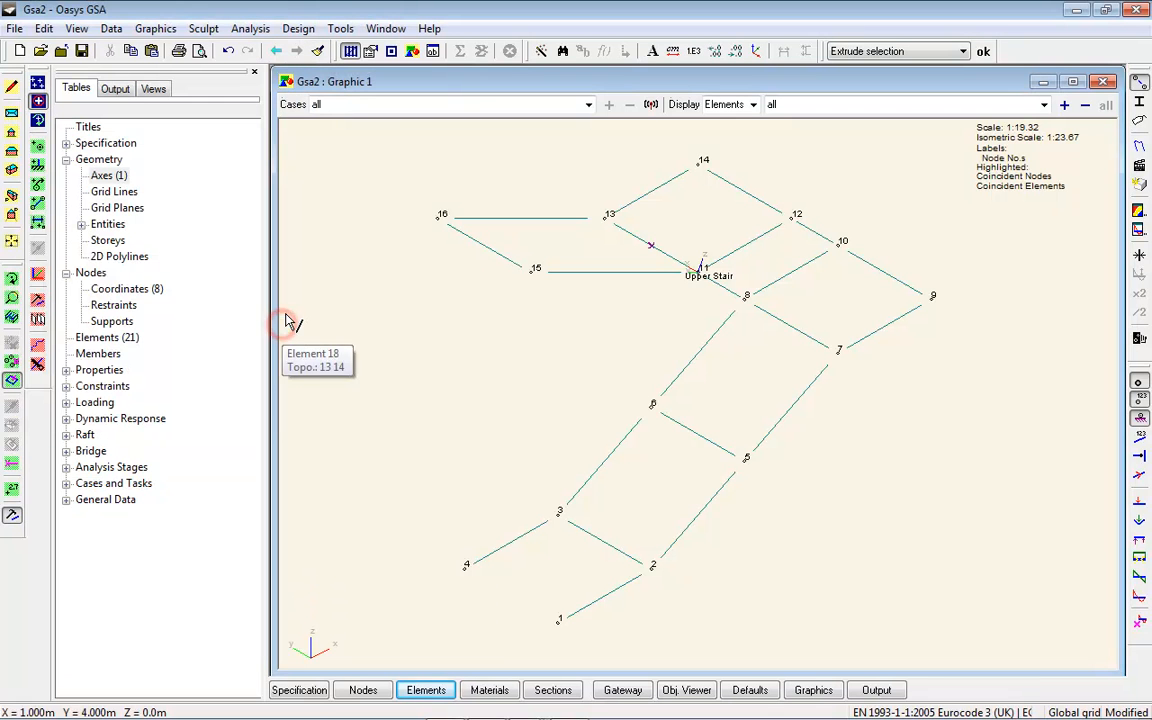
Step: Split the sloping element between nodes 11 and 15 into 2 equal parts
{"action": "left_click", "coordinate": [12, 278]}
{"action": "left_click_drag", "start_coordinate": [749, 337], "coordinate": [701, 390]}
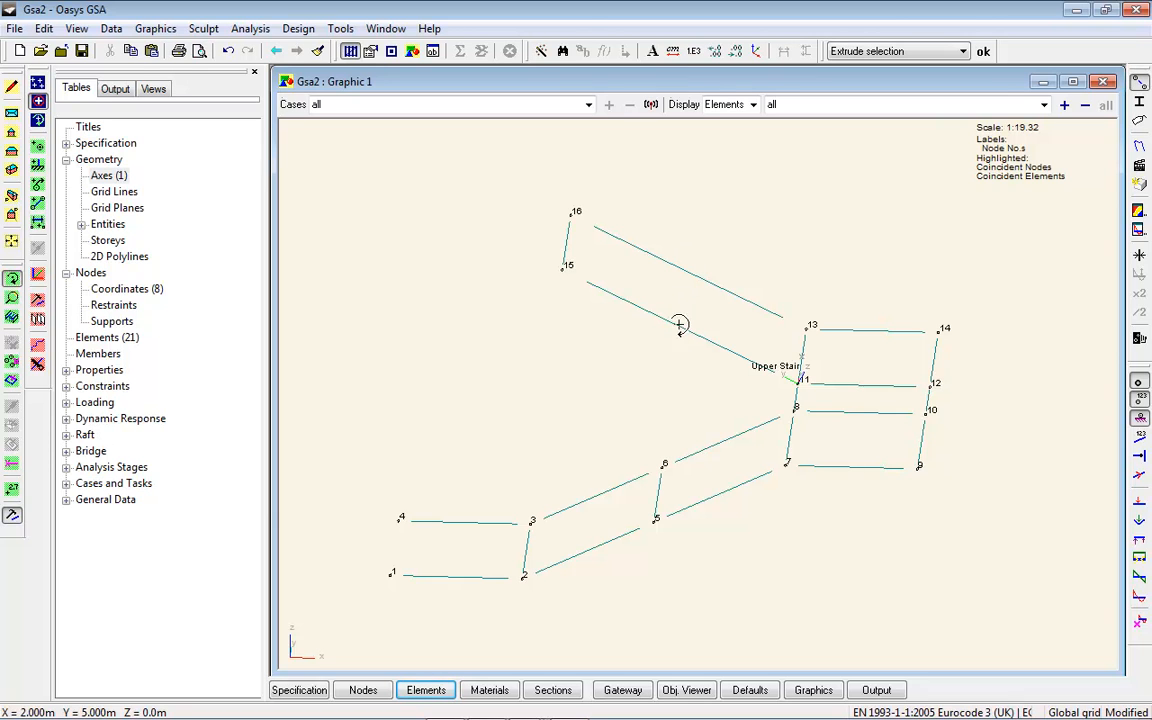
{"action": "left_click", "coordinate": [12, 379]}
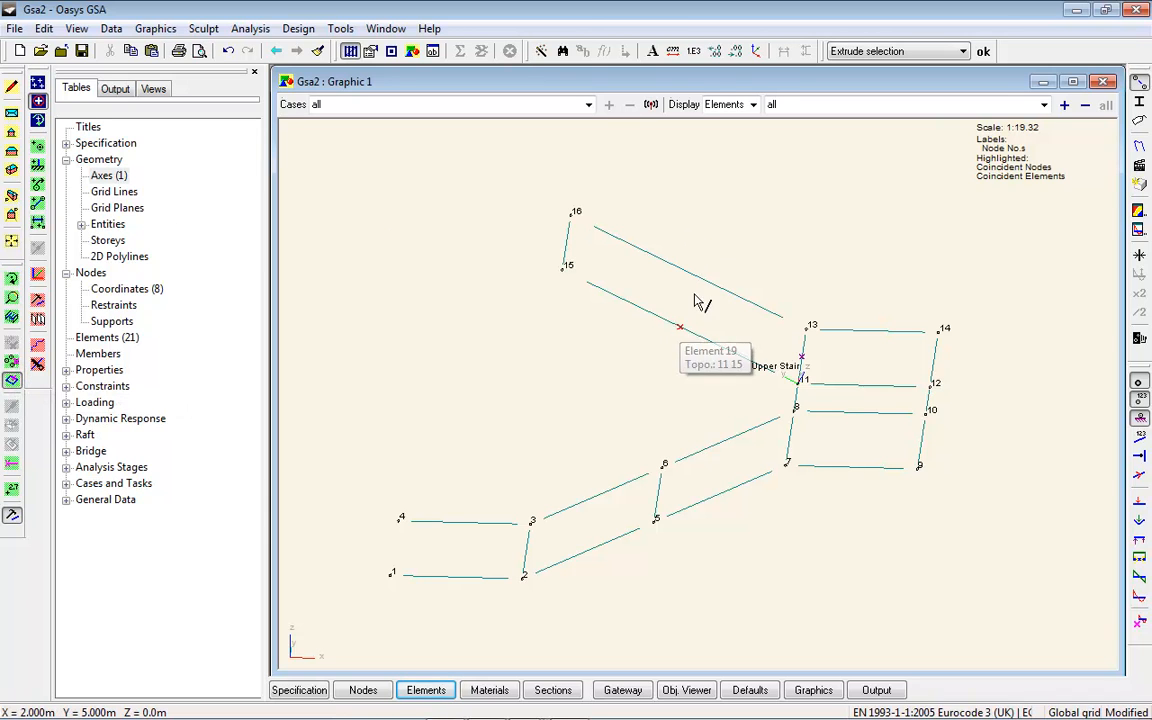
{"action": "left_click", "coordinate": [681, 328]}
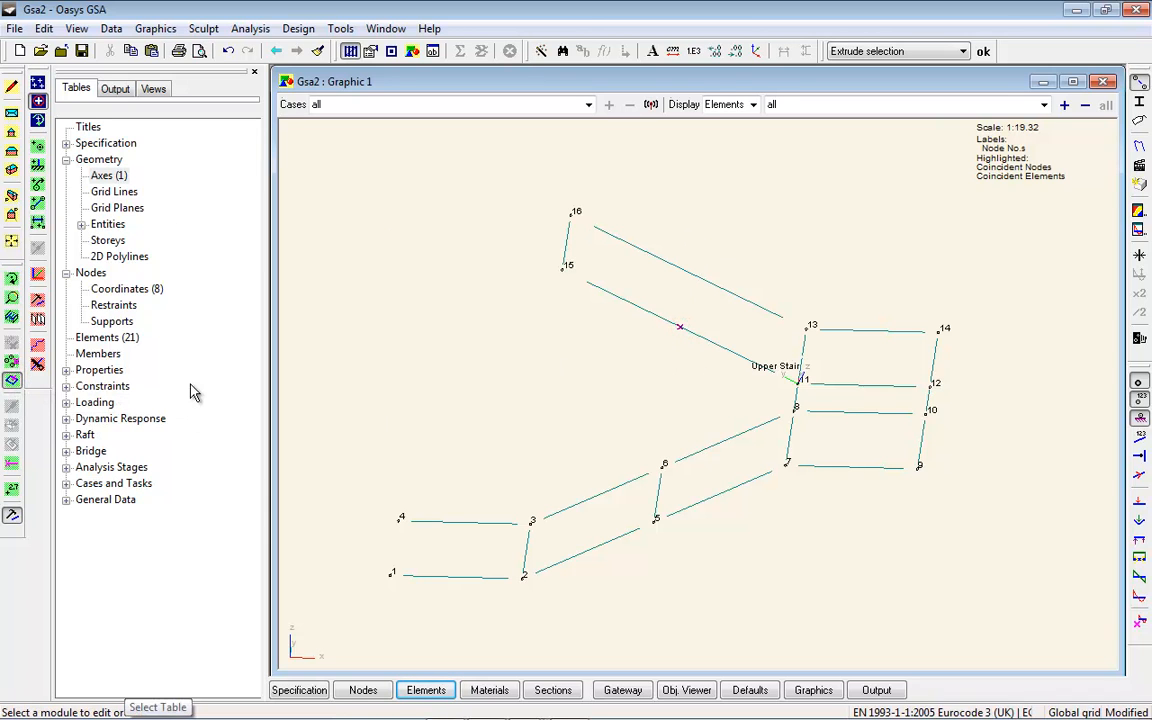
{"action": "left_click", "coordinate": [38, 365]}
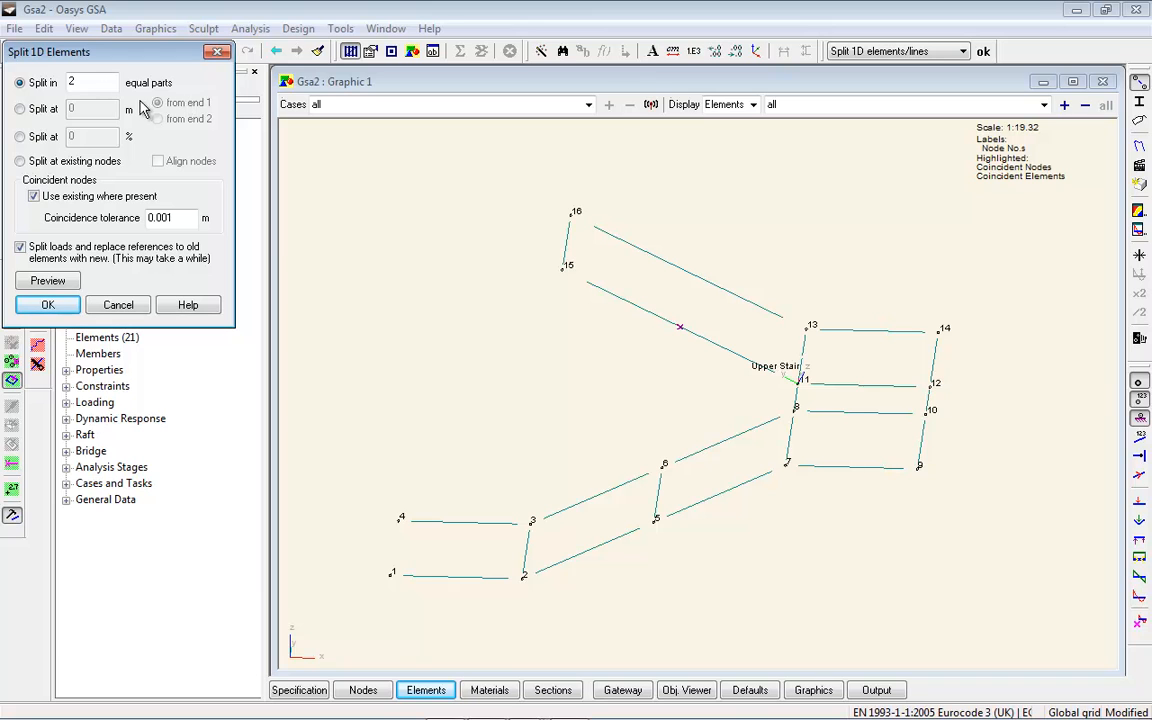
{"action": "left_click", "coordinate": [24, 108]}
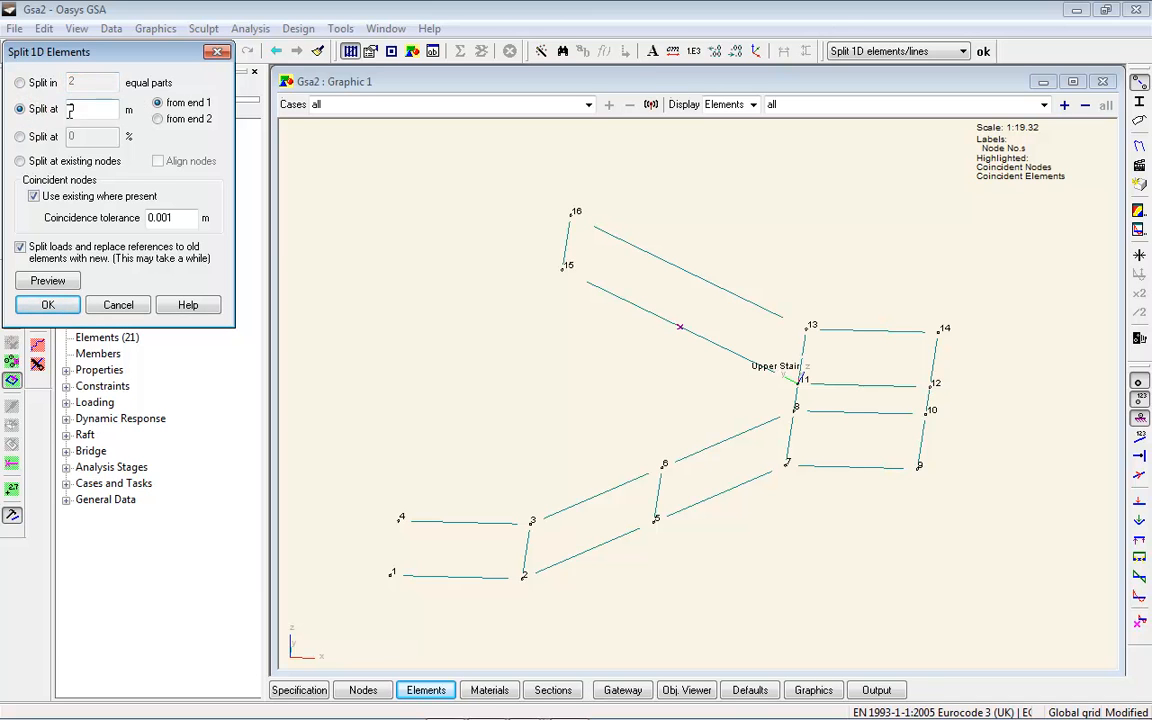
{"action": "left_click", "coordinate": [20, 136]}
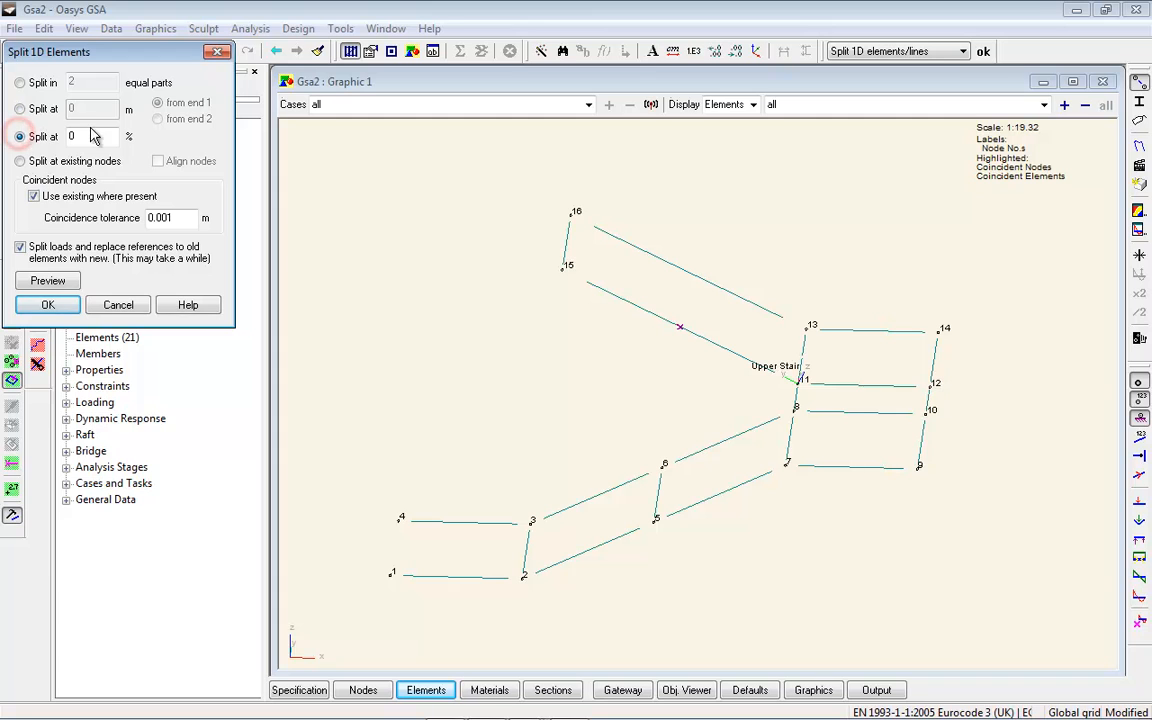
{"action": "left_click", "coordinate": [20, 161]}
{"action": "left_click", "coordinate": [20, 82]}
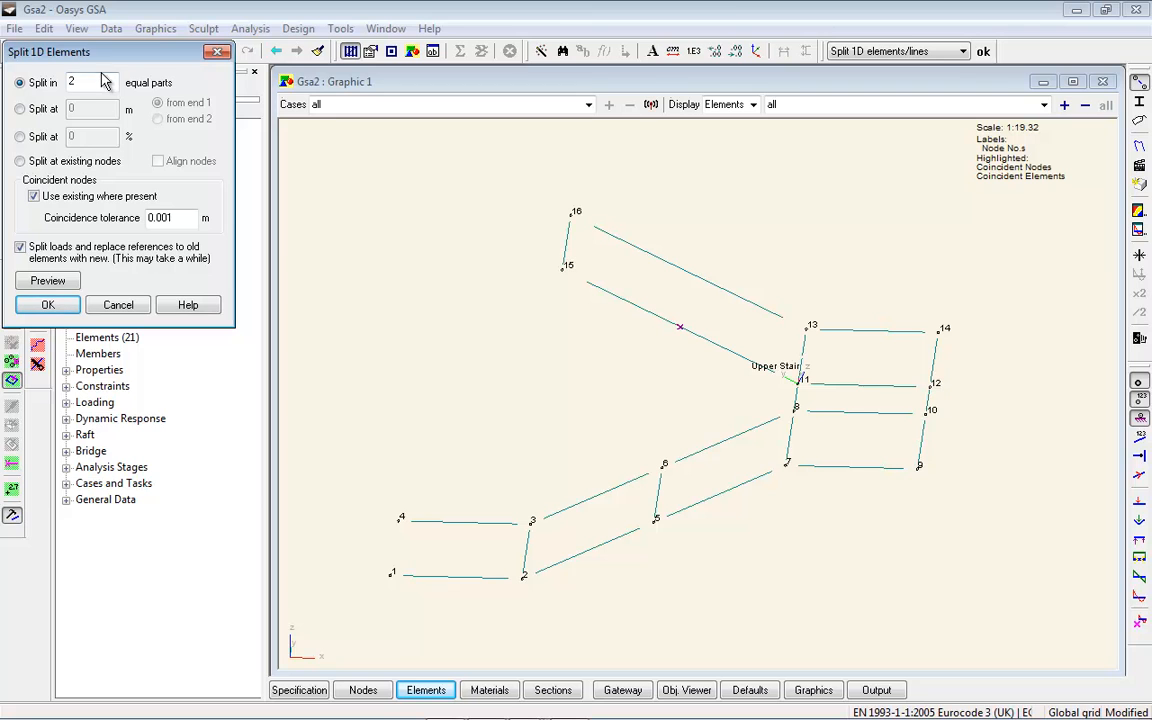
{"action": "left_click", "coordinate": [66, 306]}
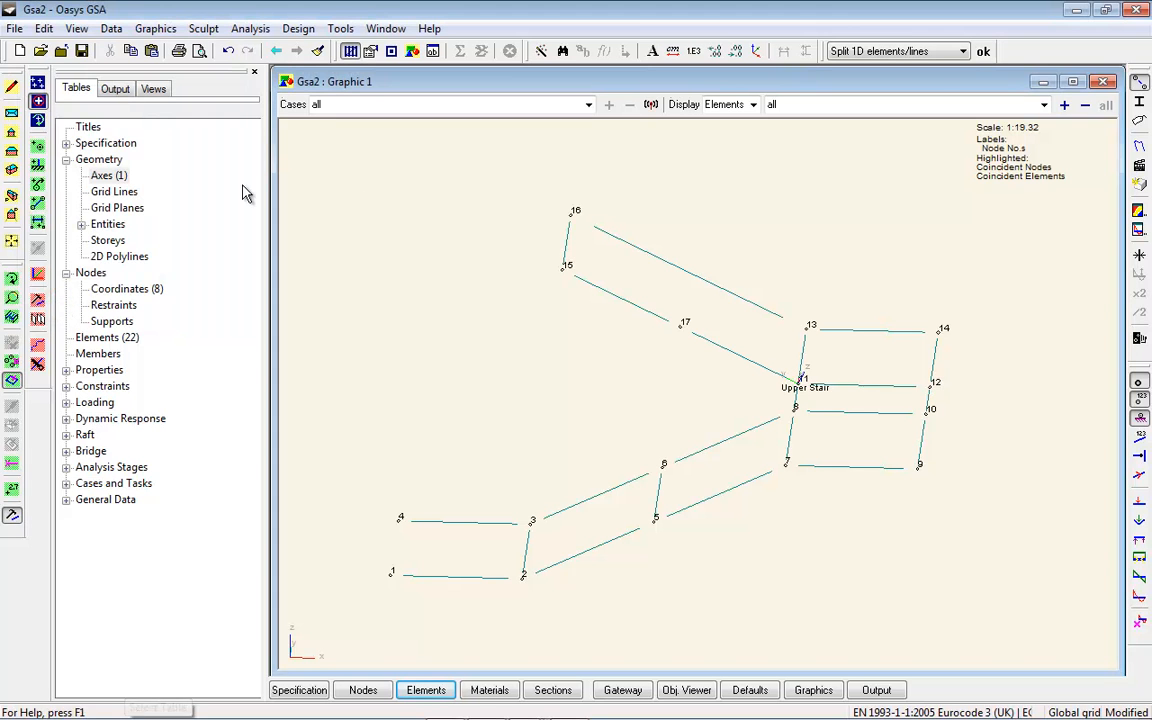
Step: Add a beam element from node 17 to the midpoint of the element between nodes 13 and 16, using the centre snap
{"action": "left_click", "coordinate": [40, 205]}
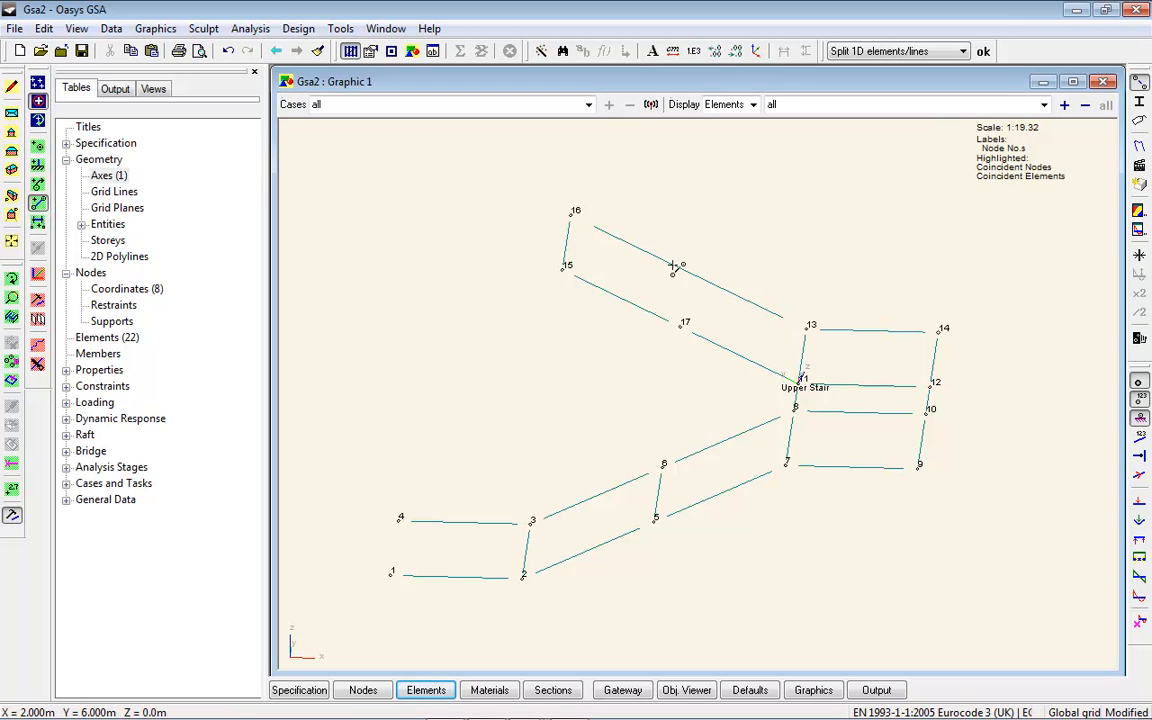
{"action": "left_click", "coordinate": [683, 324]}
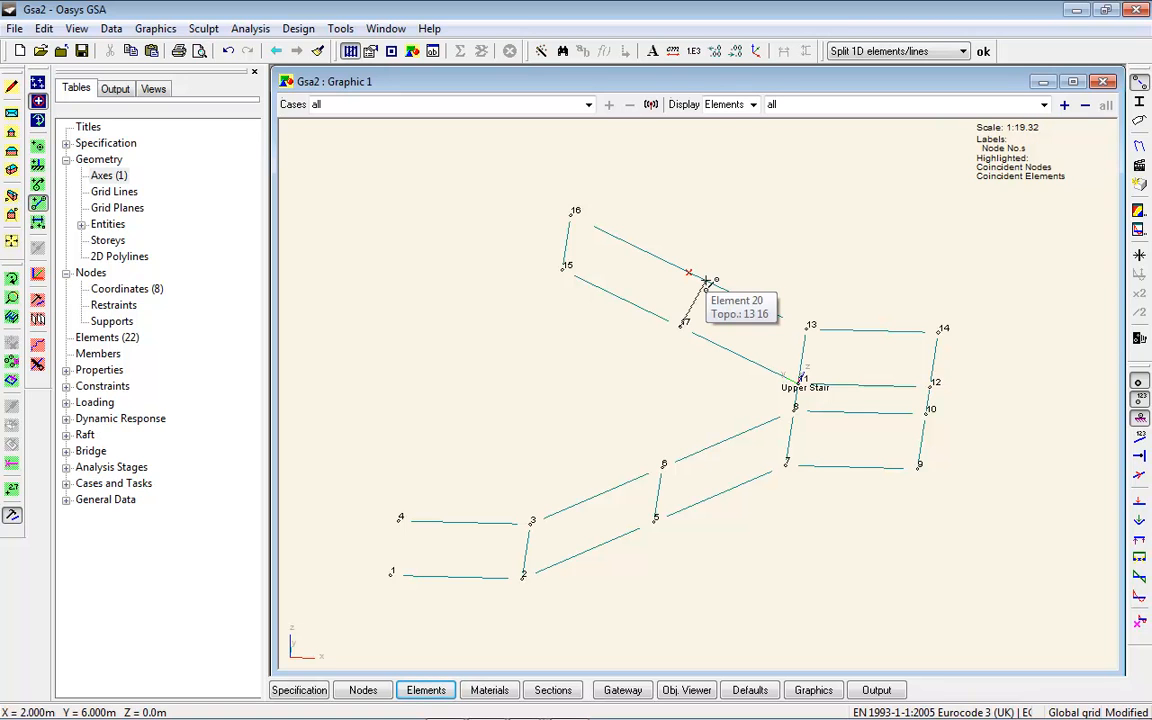
{"action": "right_click", "coordinate": [706, 281]}
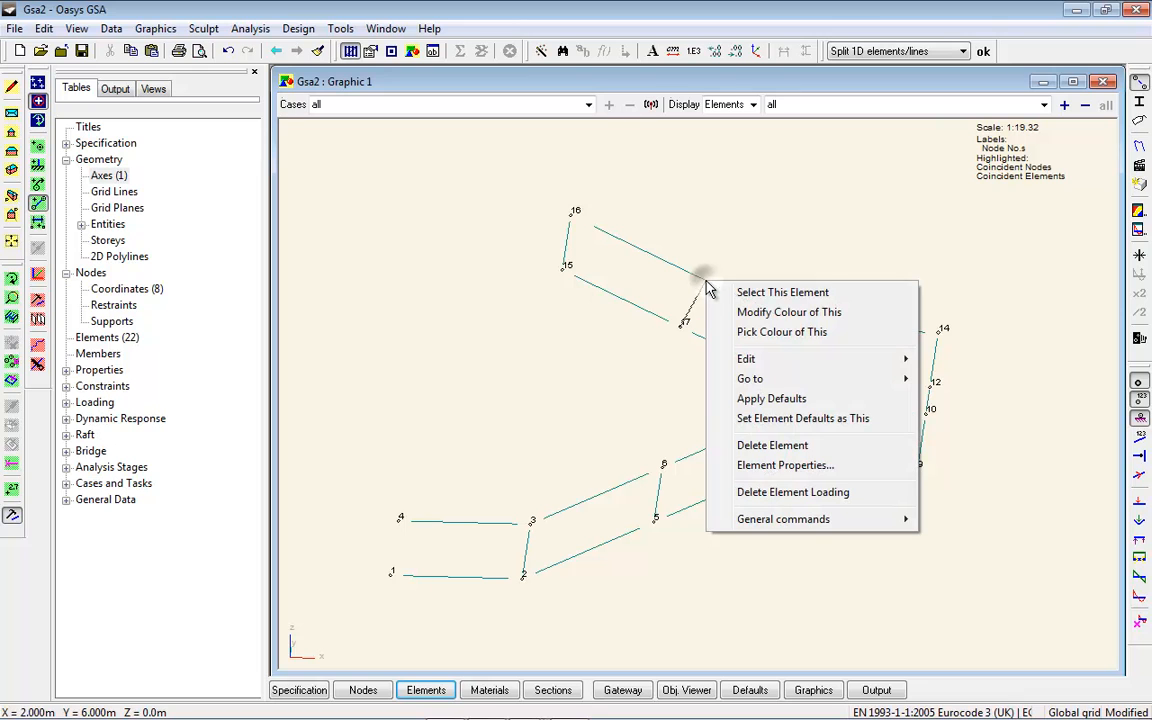
{"action": "mouse_move", "coordinate": [848, 519]}
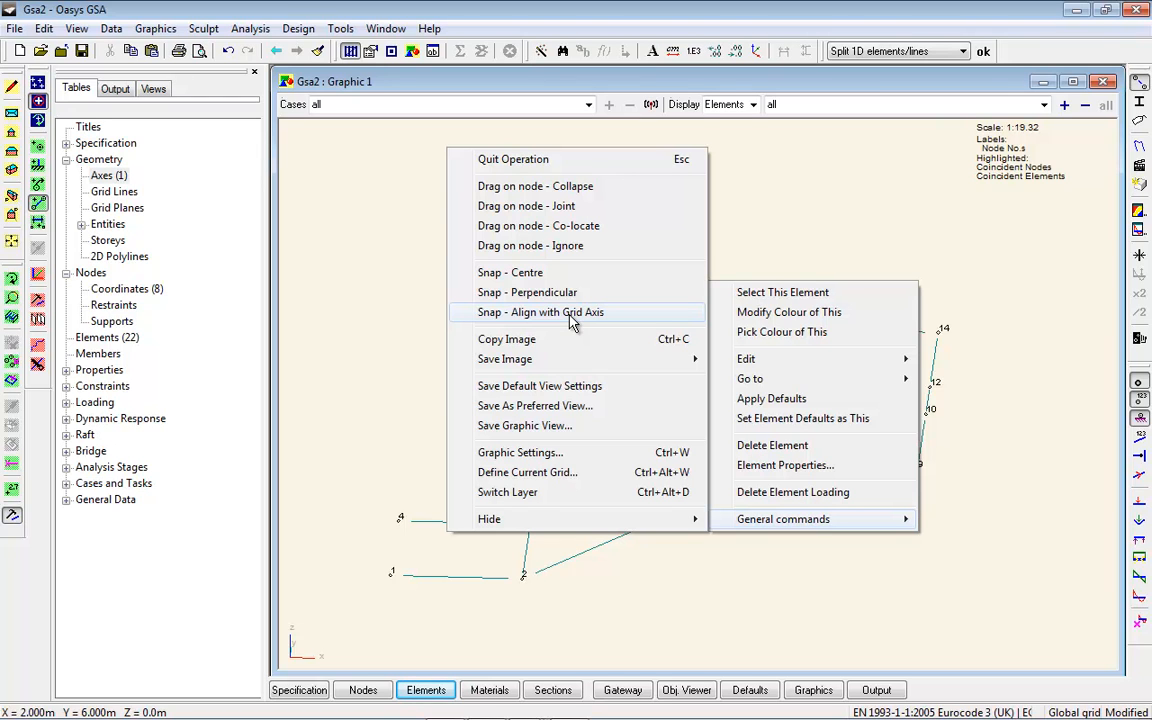
{"action": "left_click", "coordinate": [550, 273]}
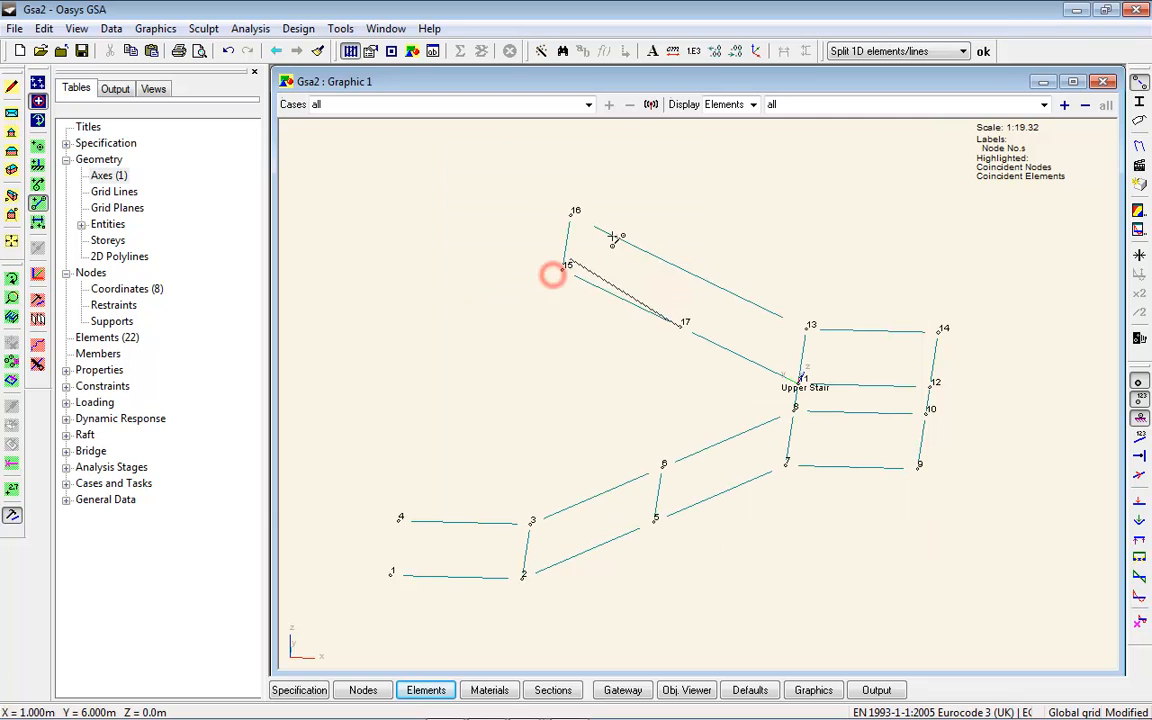
{"action": "left_click", "coordinate": [707, 279]}
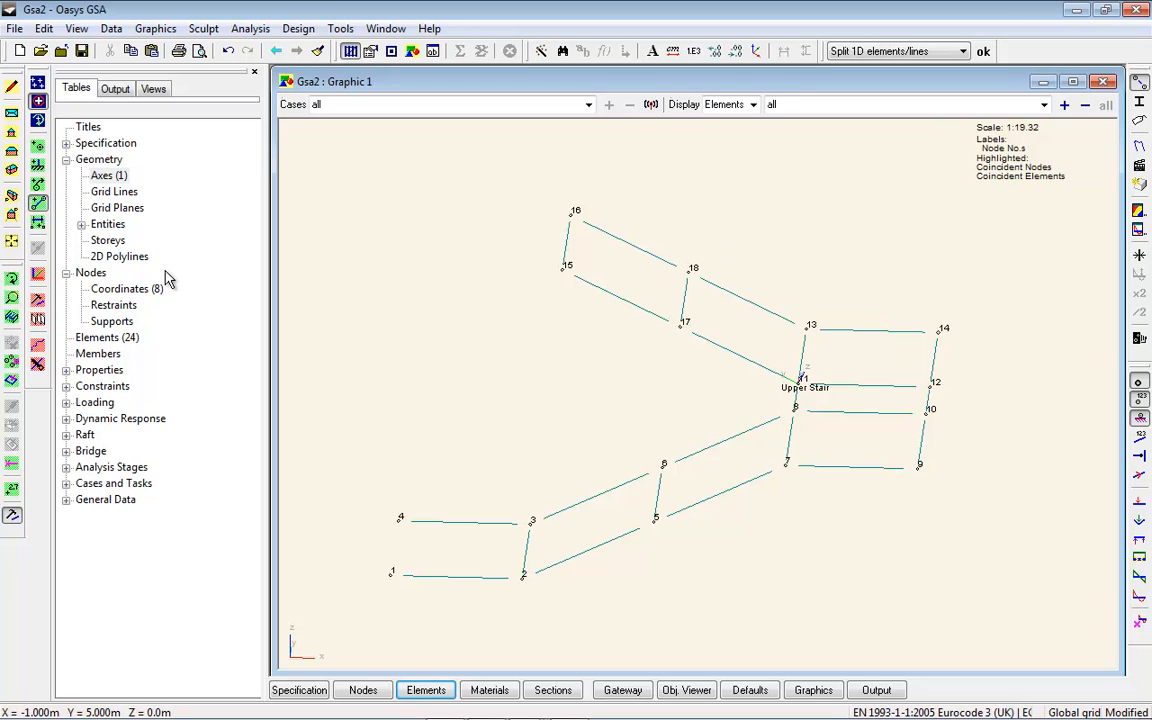
Step: Split the two elements between nodes 15 and 17 and nodes 16 and 18 into 2 equal parts
{"action": "left_click", "coordinate": [11, 380]}
{"action": "left_click_drag", "start_coordinate": [667, 222], "coordinate": [548, 300]}
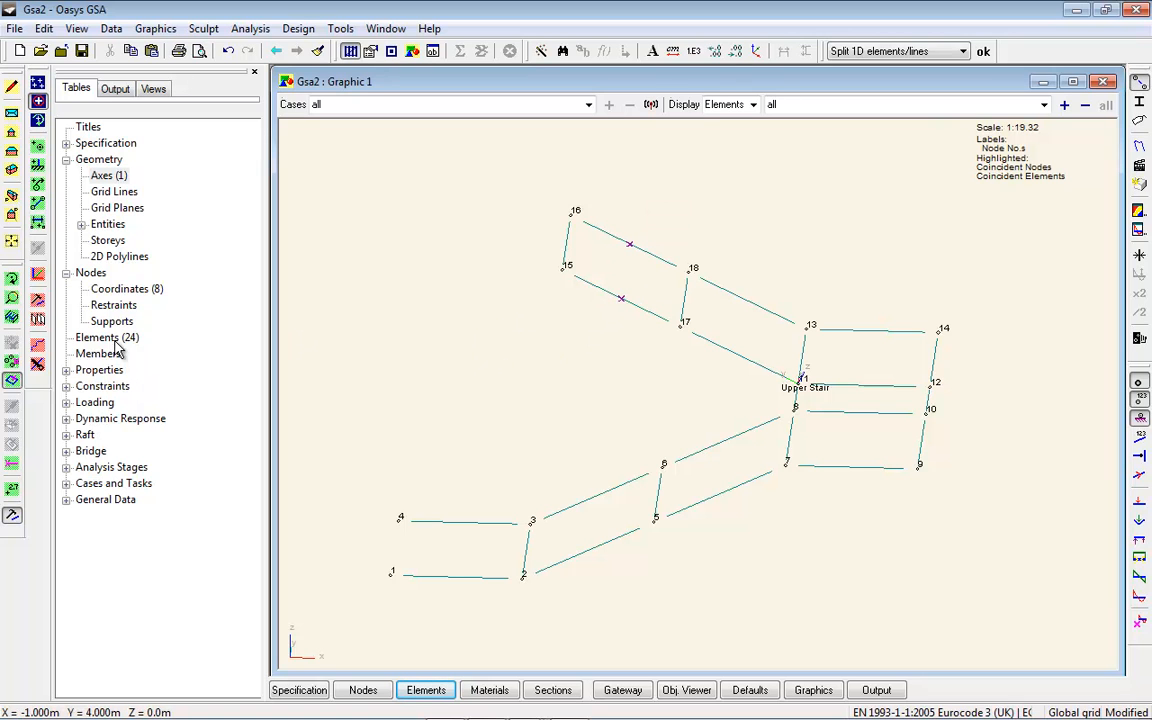
{"action": "left_click", "coordinate": [38, 365]}
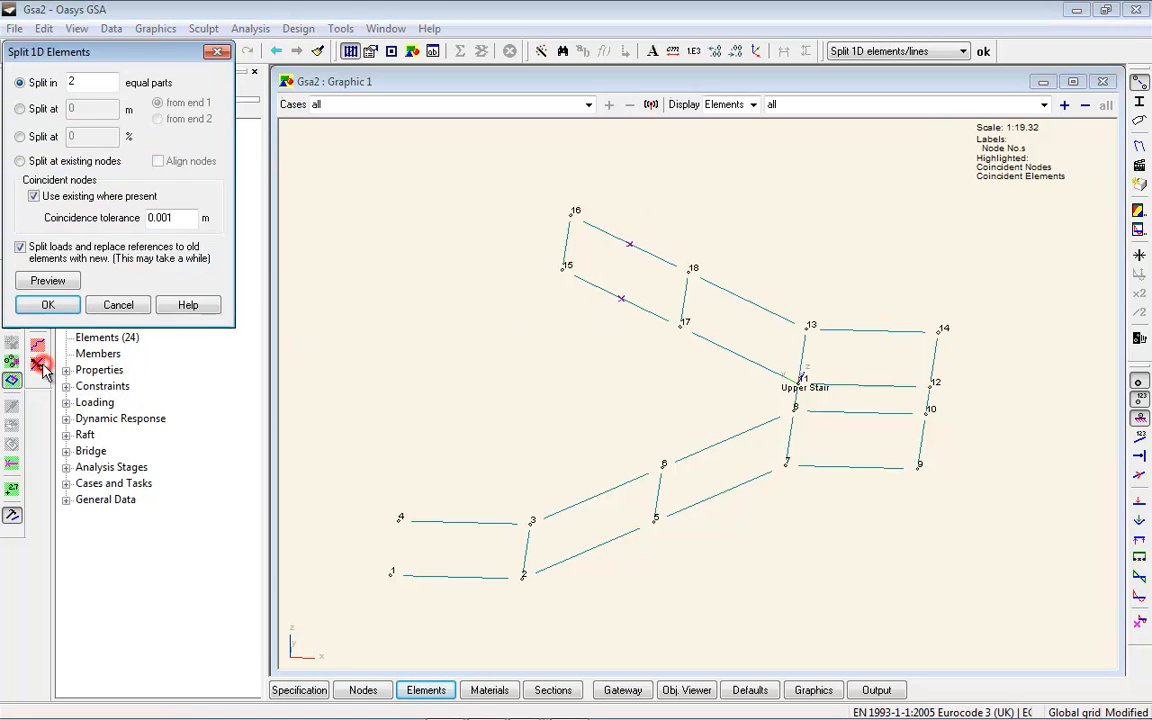
{"action": "left_click", "coordinate": [48, 306]}
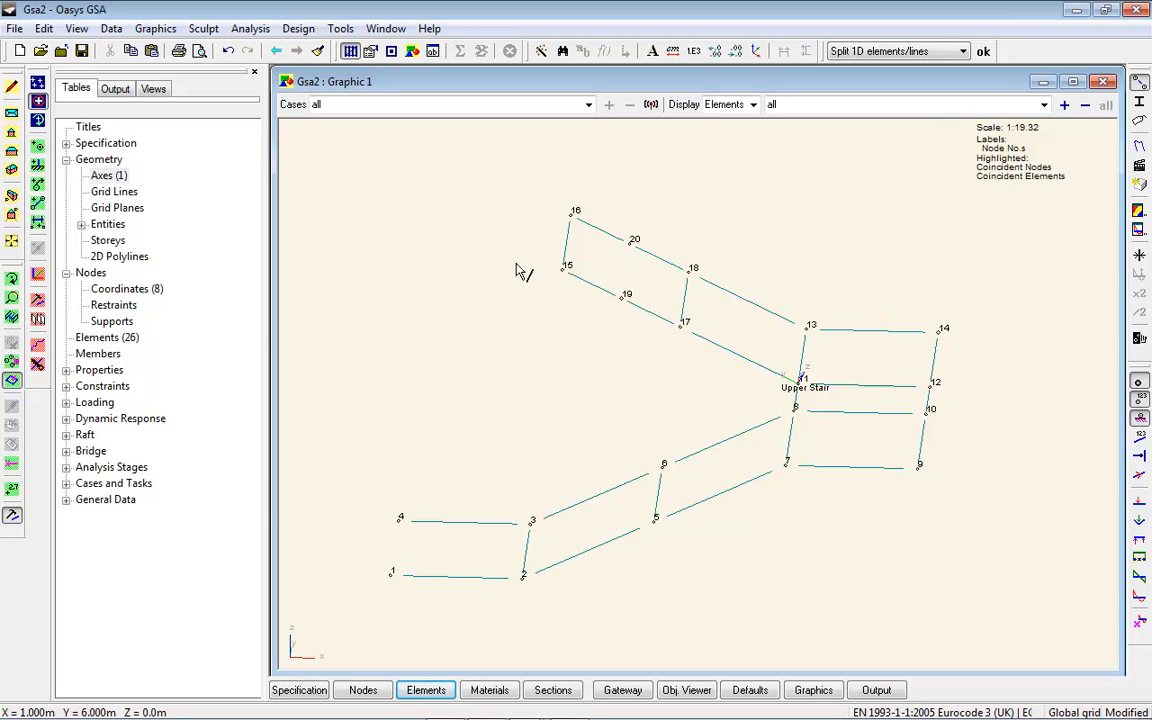
Step: Join the split elements between nodes 15 and 17 and between nodes 16 and 18 back into single elements
{"action": "left_click_drag", "start_coordinate": [519, 173], "coordinate": [724, 373]}
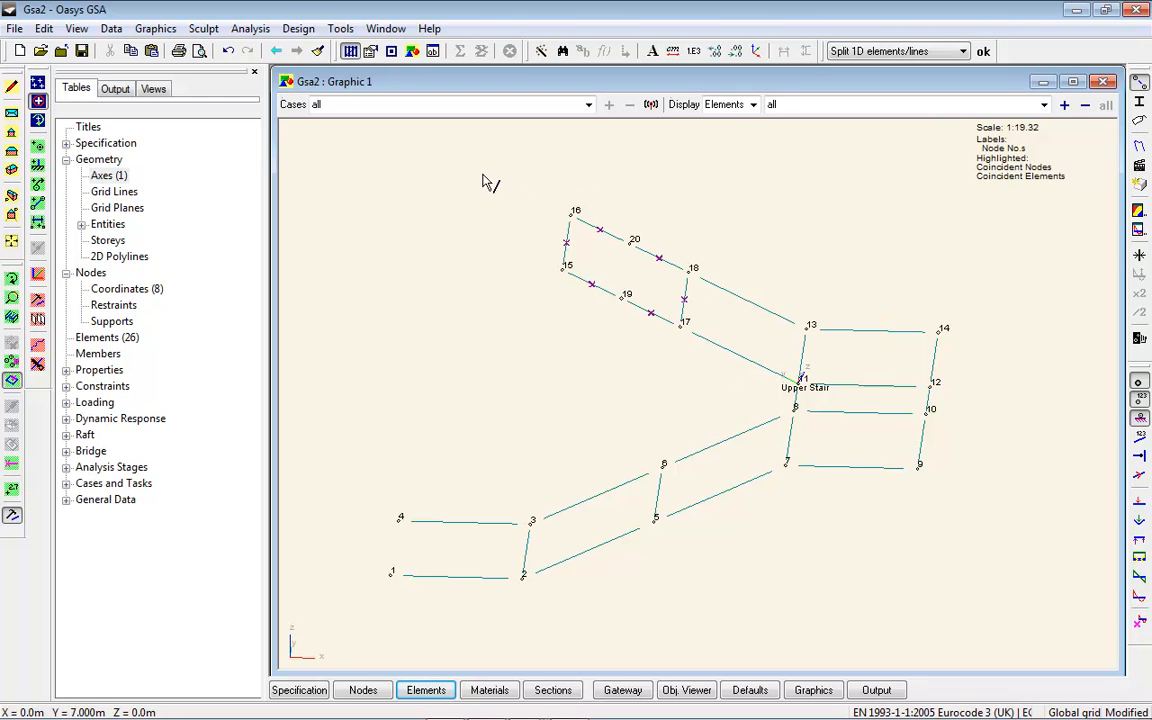
{"action": "left_click", "coordinate": [203, 28]}
{"action": "mouse_move", "coordinate": [268, 424]}
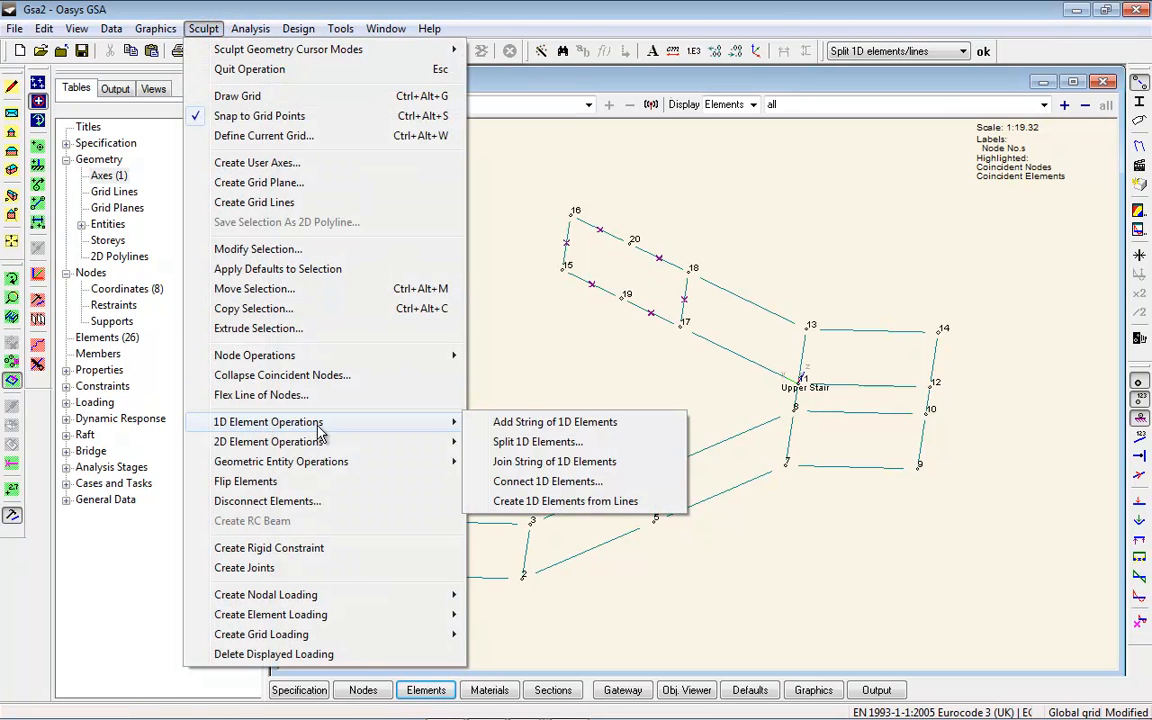
{"action": "left_click", "coordinate": [627, 467]}
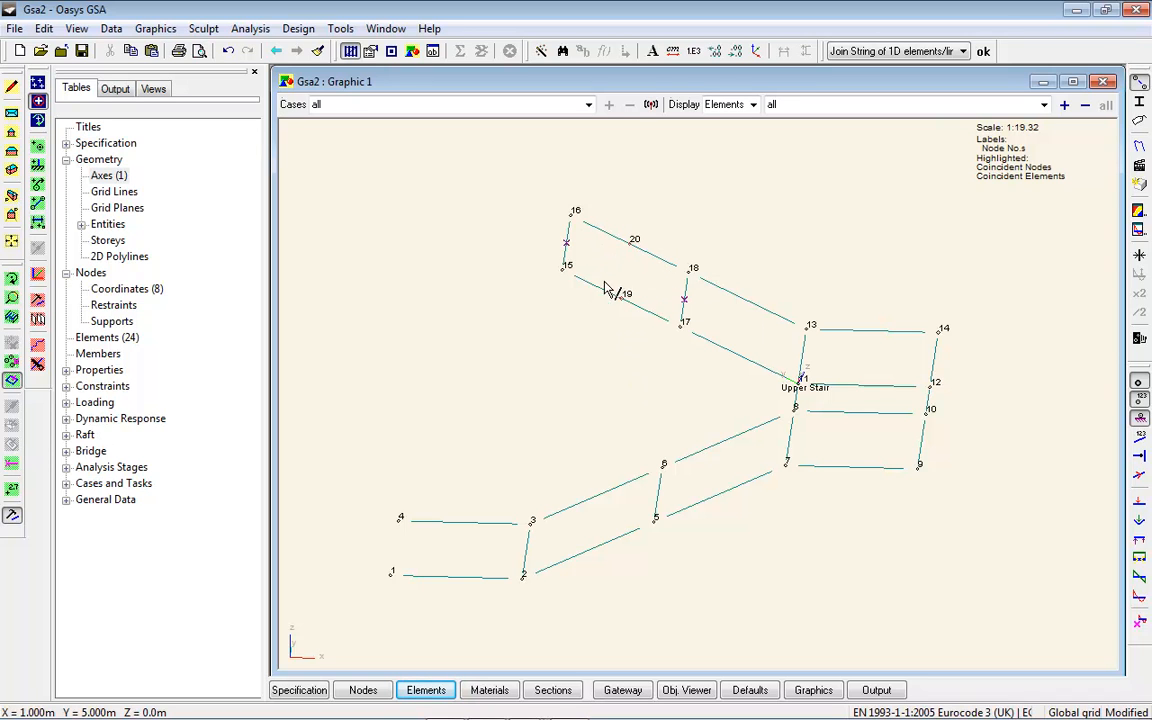
Step: Delete the leftover unattached nodes 19 and 20 by selecting the nodes of the upper stair end
{"action": "left_click", "coordinate": [12, 361]}
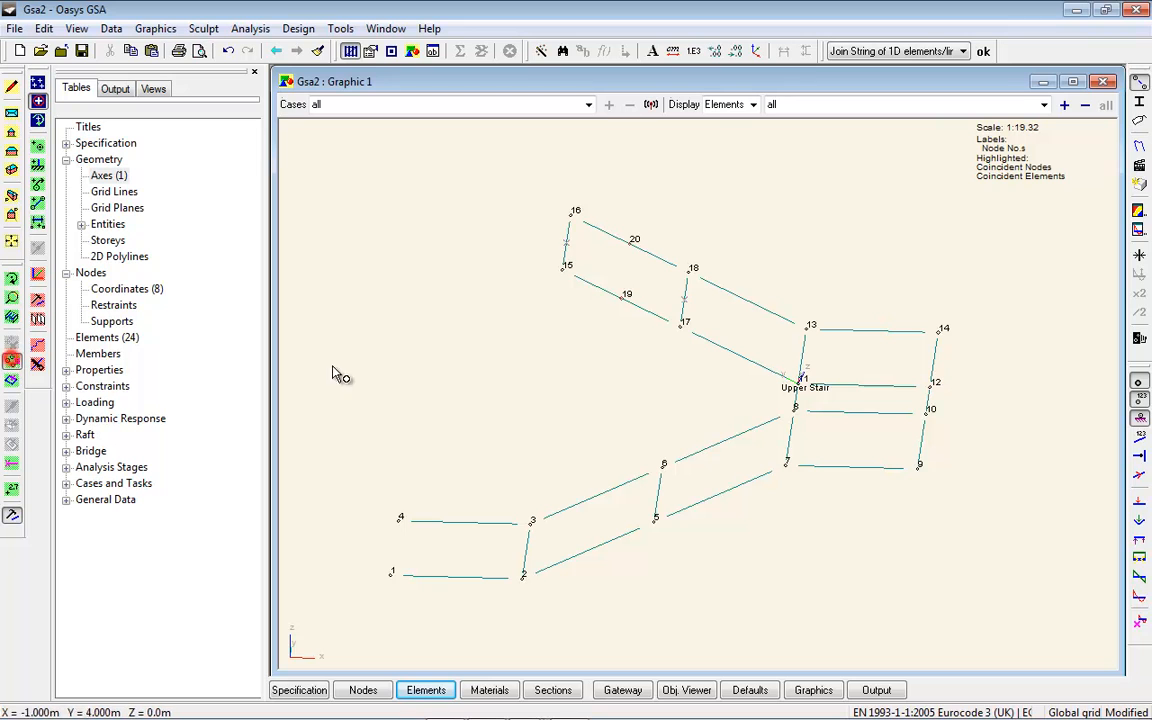
{"action": "left_click_drag", "start_coordinate": [532, 181], "coordinate": [728, 381]}
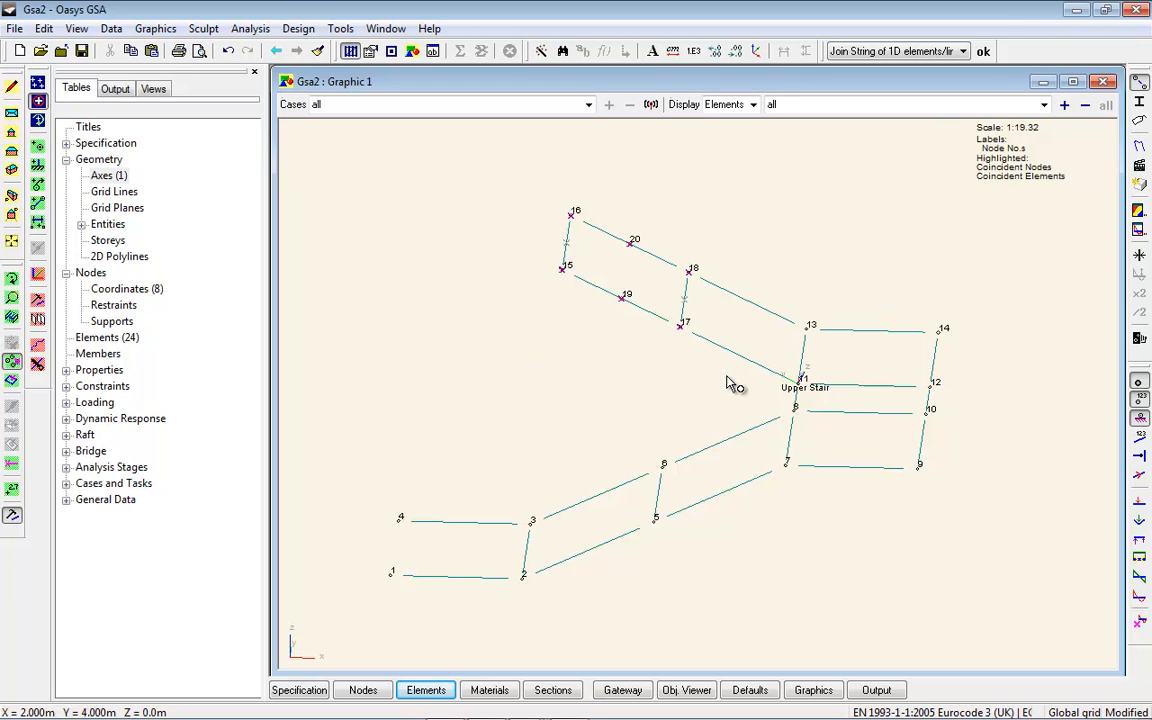
{"action": "left_click", "coordinate": [644, 313]}
Step: Restrain nodes 1 and 4 in x and y, leaving z free with a support stiffness of 10000 kN/m
{"action": "left_click", "coordinate": [12, 364]}
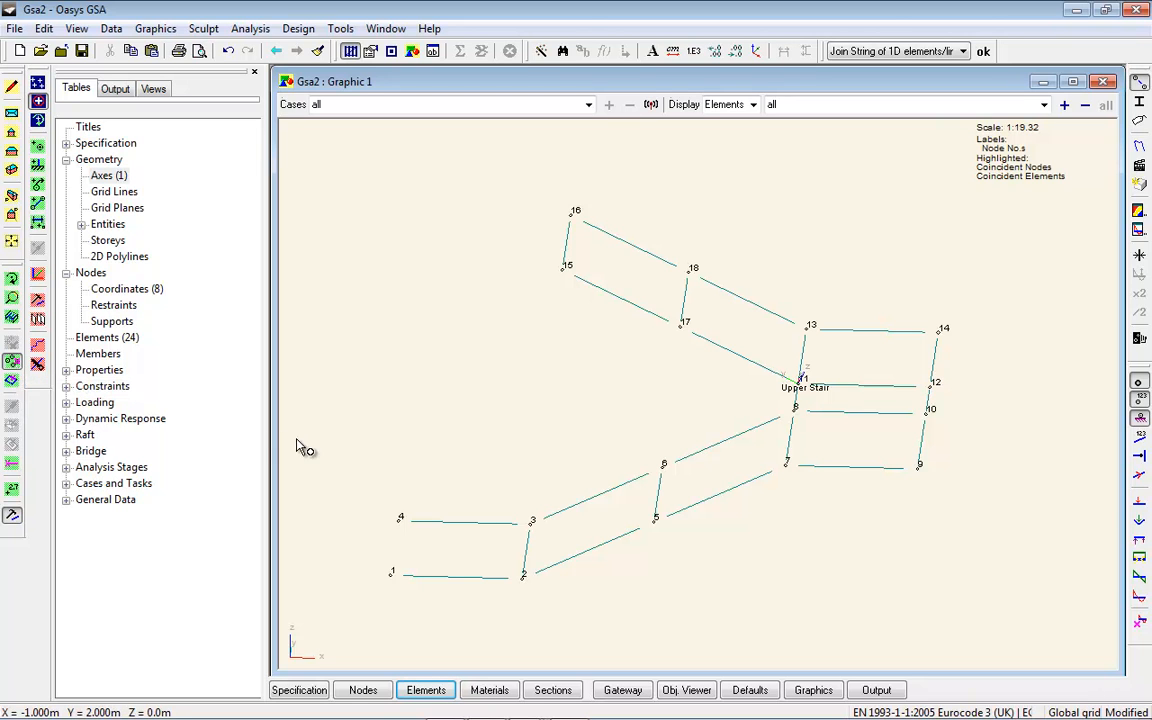
{"action": "left_click_drag", "start_coordinate": [355, 478], "coordinate": [437, 640]}
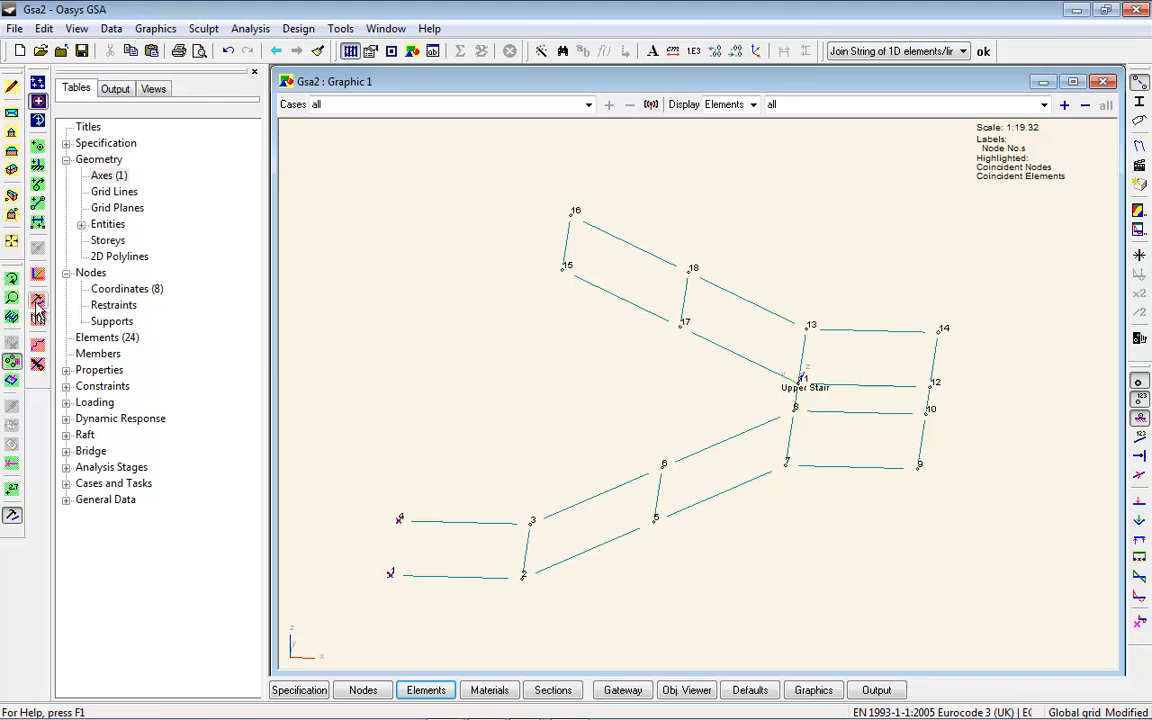
{"action": "left_click", "coordinate": [37, 273]}
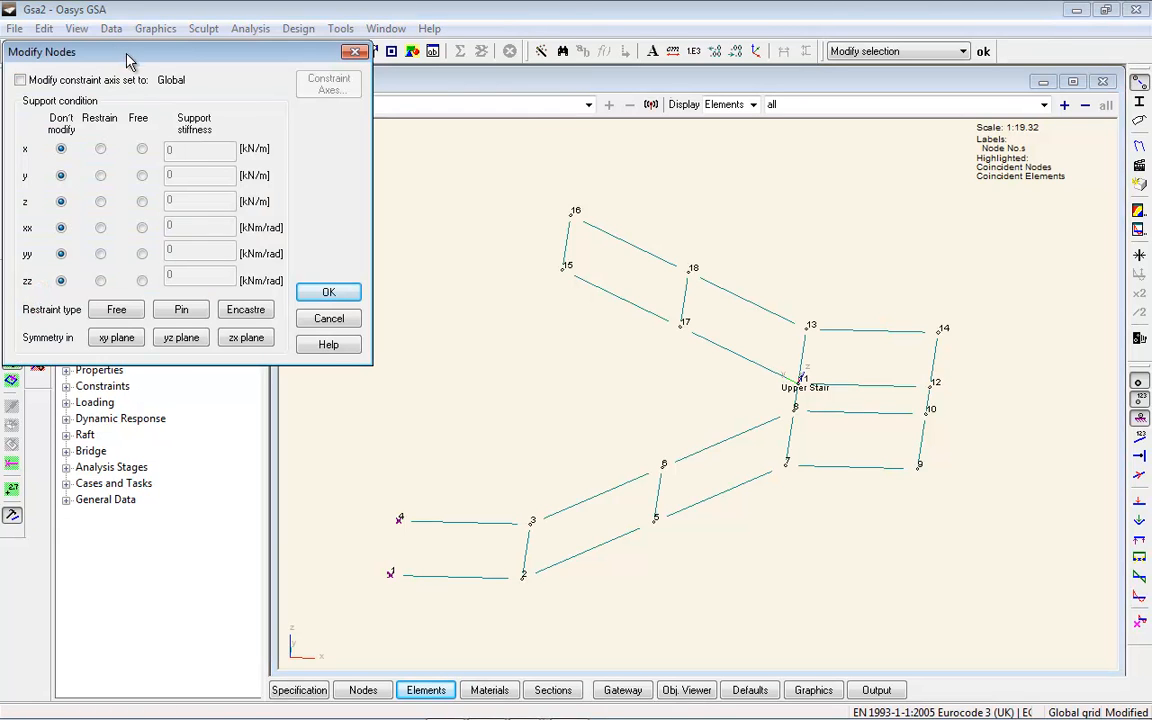
{"action": "left_click", "coordinate": [183, 311]}
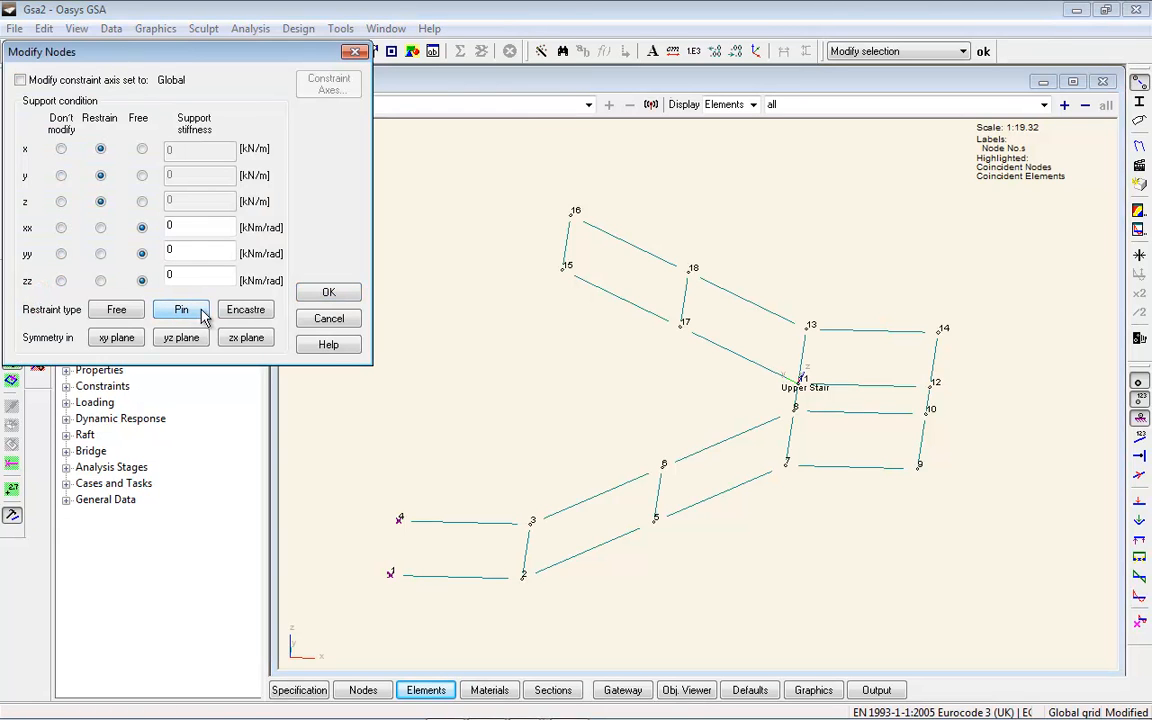
{"action": "left_click", "coordinate": [259, 313]}
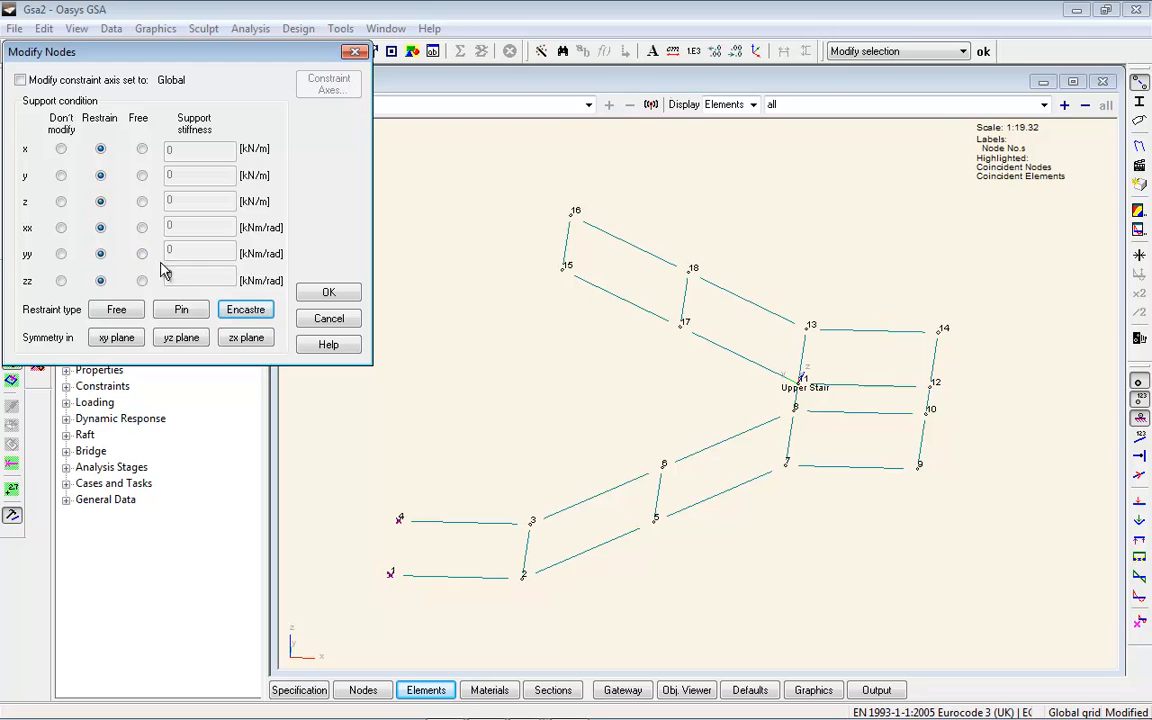
{"action": "left_click", "coordinate": [186, 311]}
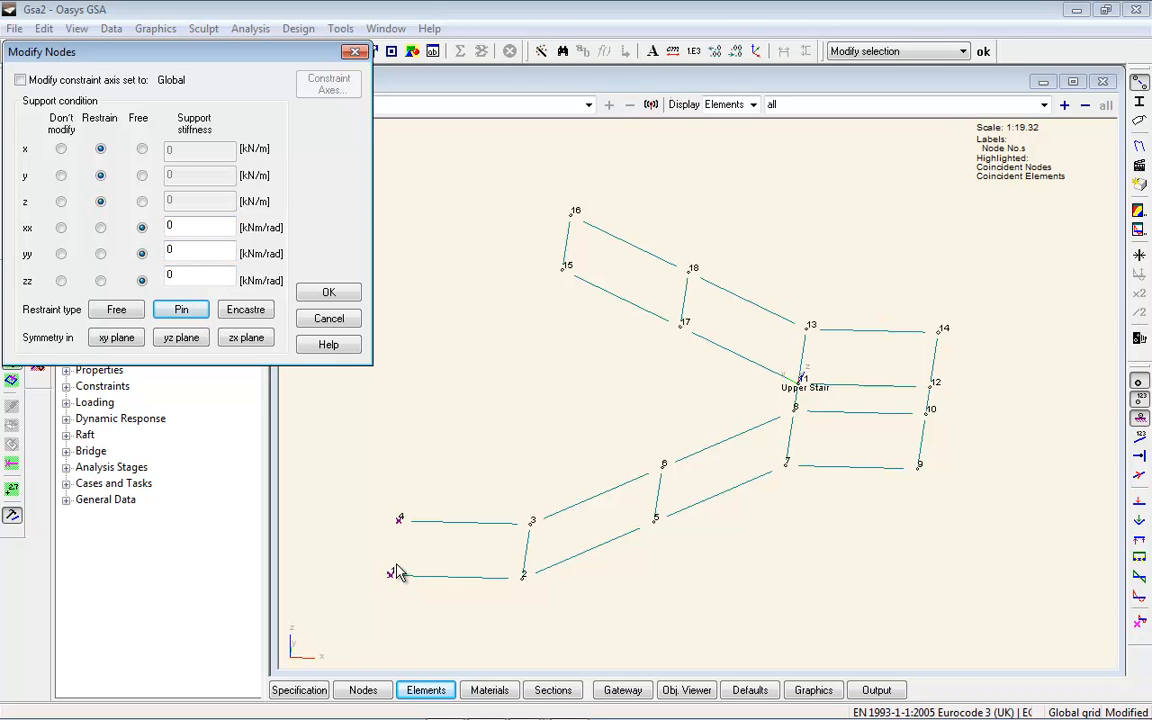
{"action": "left_click", "coordinate": [142, 201]}
{"action": "double_click", "coordinate": [170, 201]}
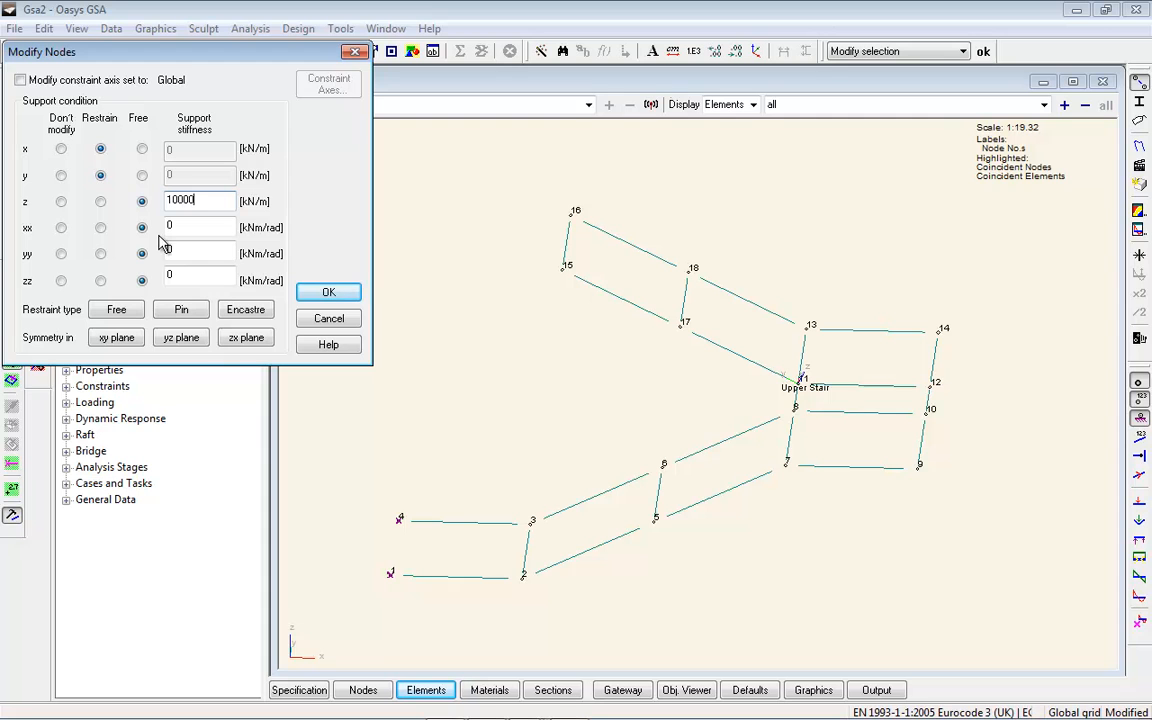
{"action": "left_click", "coordinate": [322, 292]}
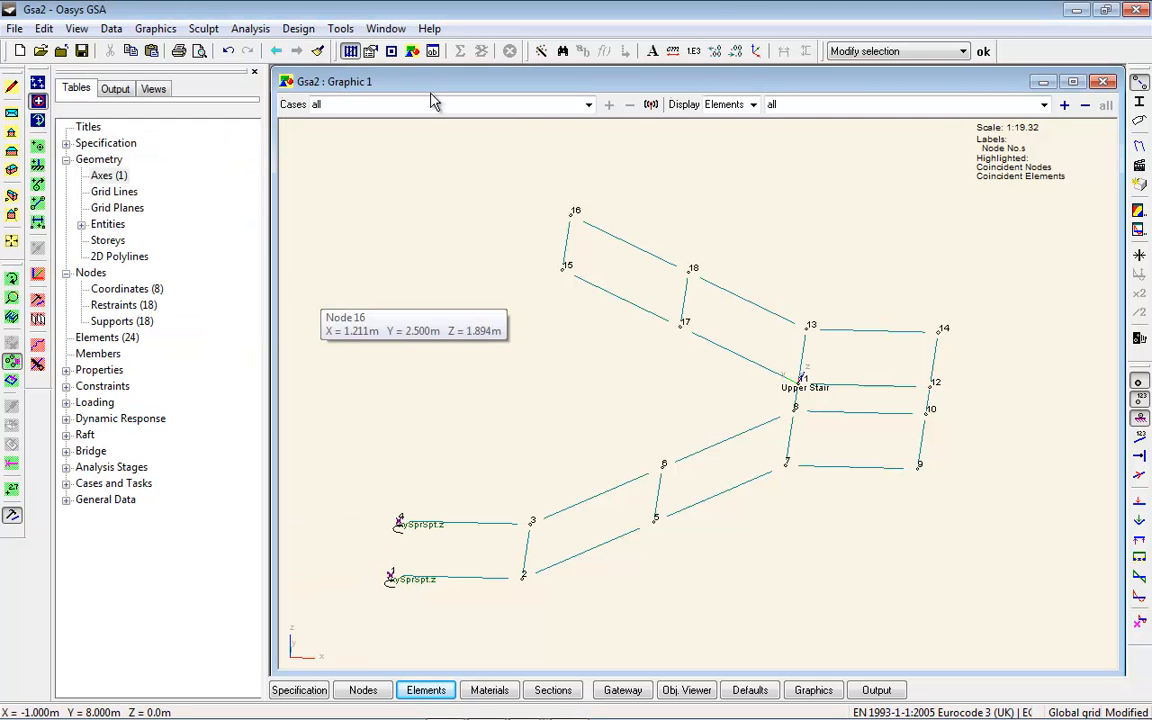
Step: Assign a pin restraint to node 15 in its node definition
{"action": "double_click", "coordinate": [564, 271]}
{"action": "left_click_drag", "start_coordinate": [571, 241], "coordinate": [761, 362]}
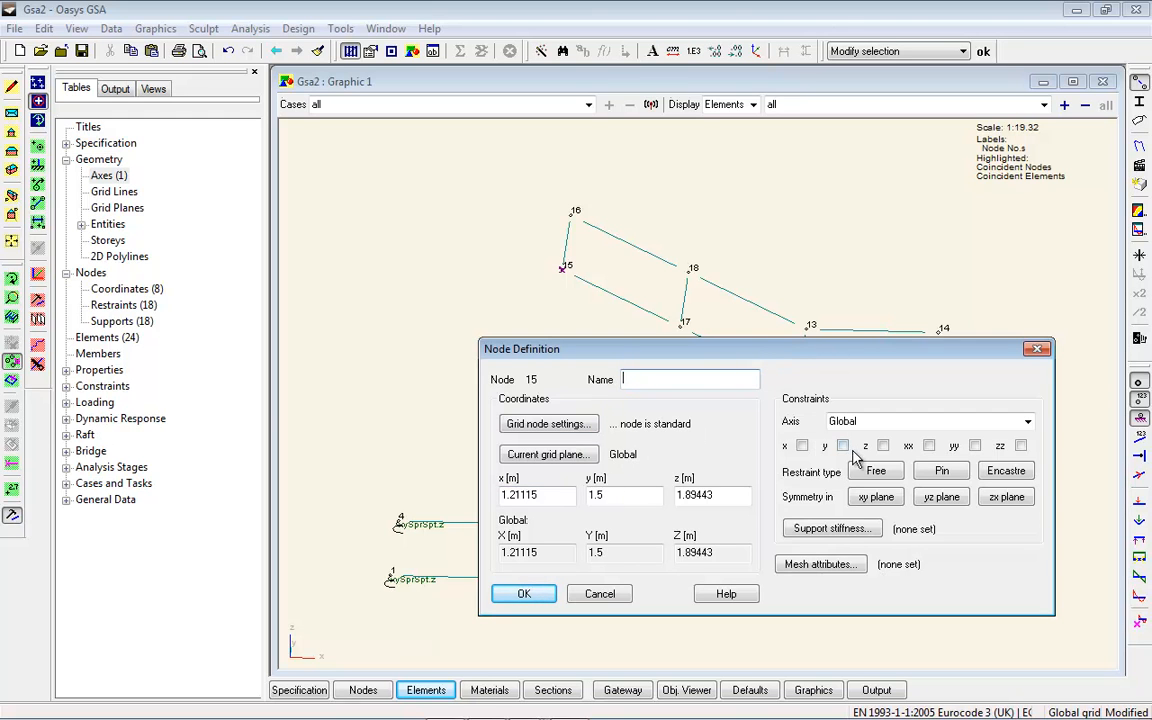
{"action": "left_click", "coordinate": [942, 470]}
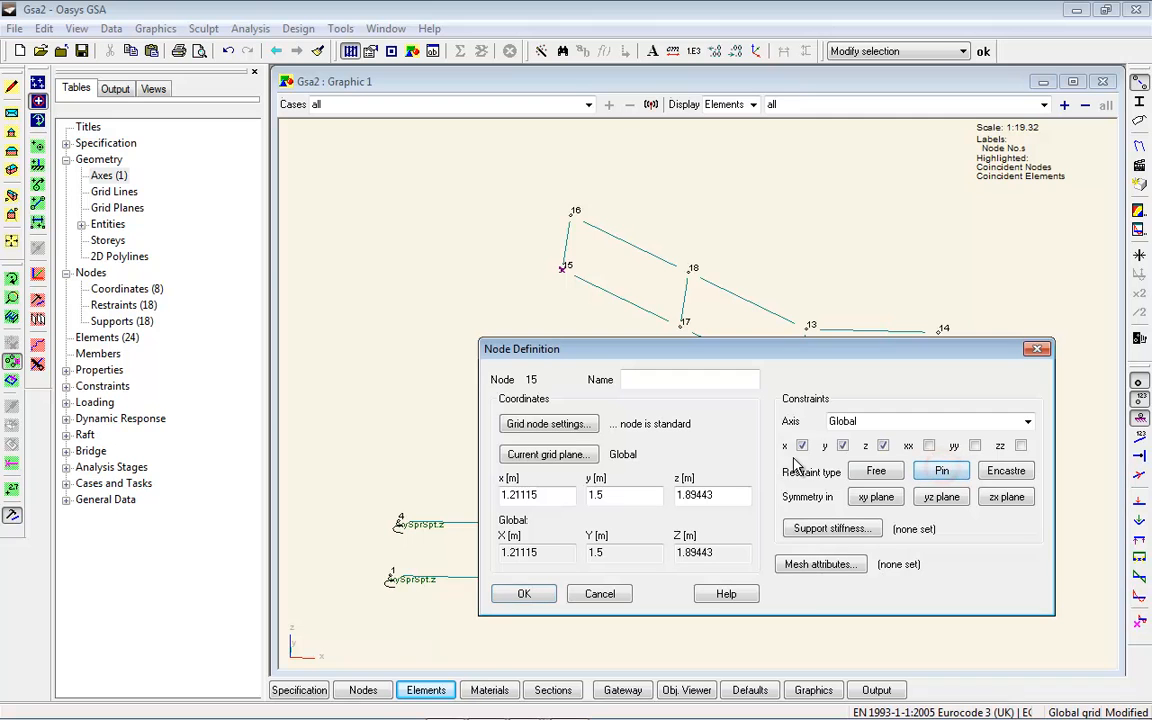
{"action": "left_click", "coordinate": [527, 594]}
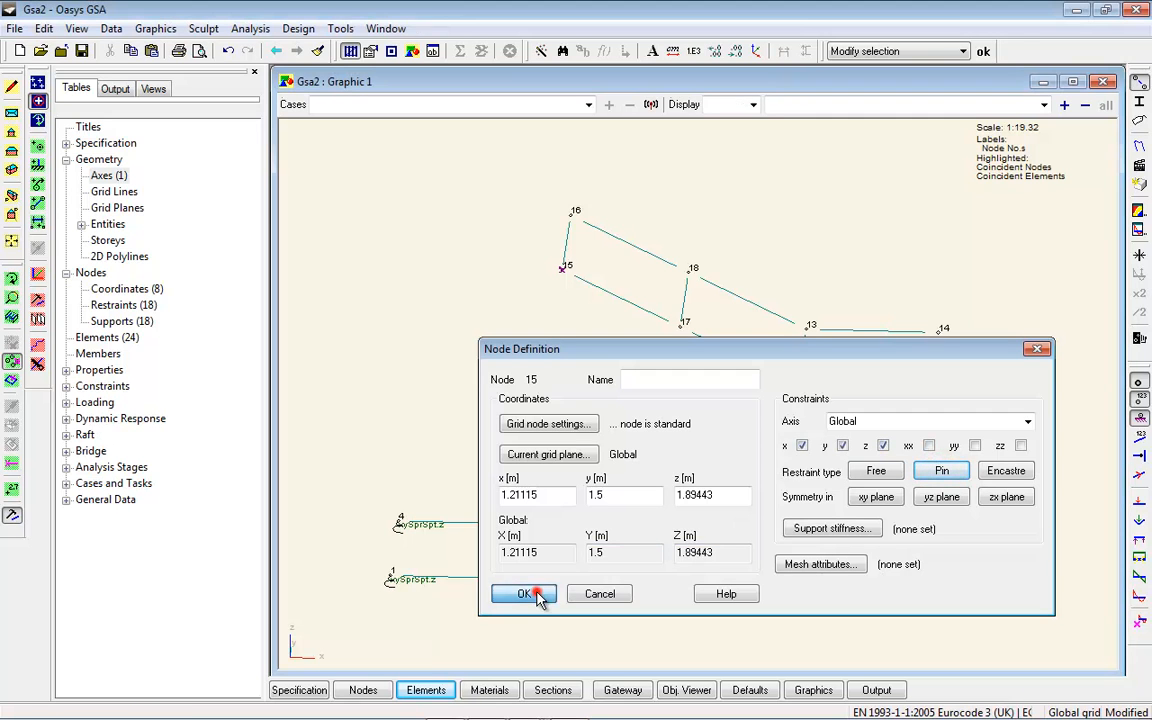
{"action": "left_click", "coordinate": [574, 216]}
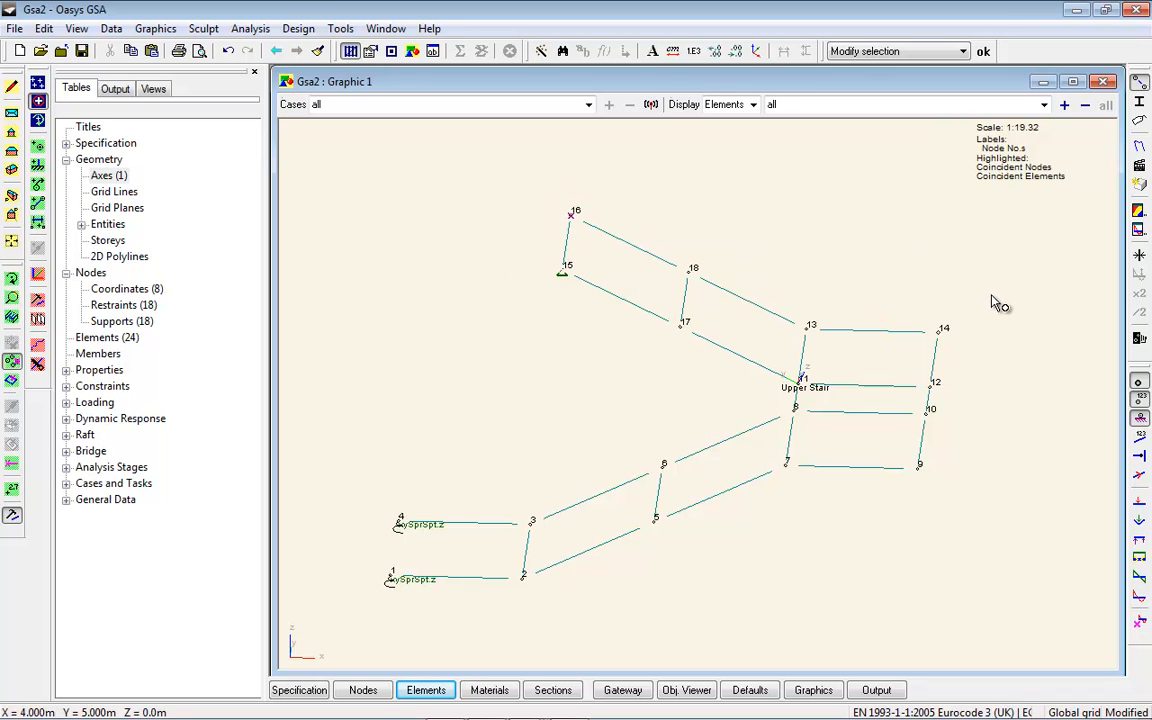
{"action": "left_click", "coordinate": [942, 330]}
{"action": "left_click", "coordinate": [918, 463]}
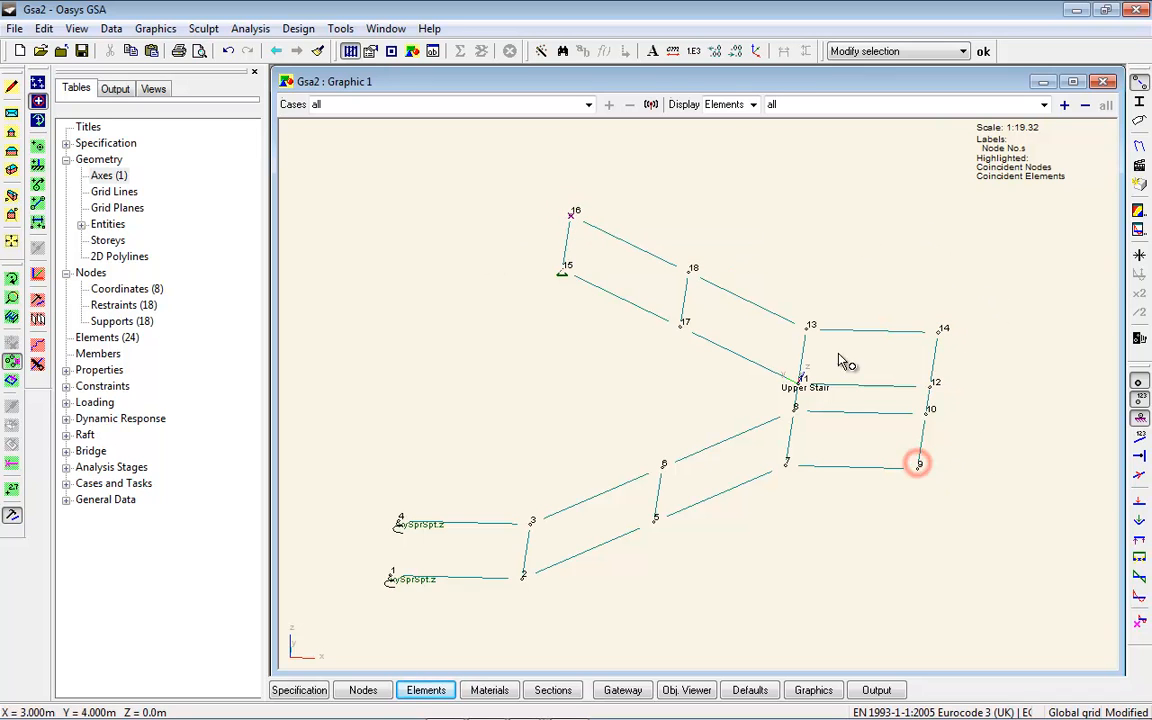
Step: Set the node defaults from pinned node 15 and apply them to nodes 16, 14 and 9 with the Modify Node sculpt tool
{"action": "right_click", "coordinate": [563, 275]}
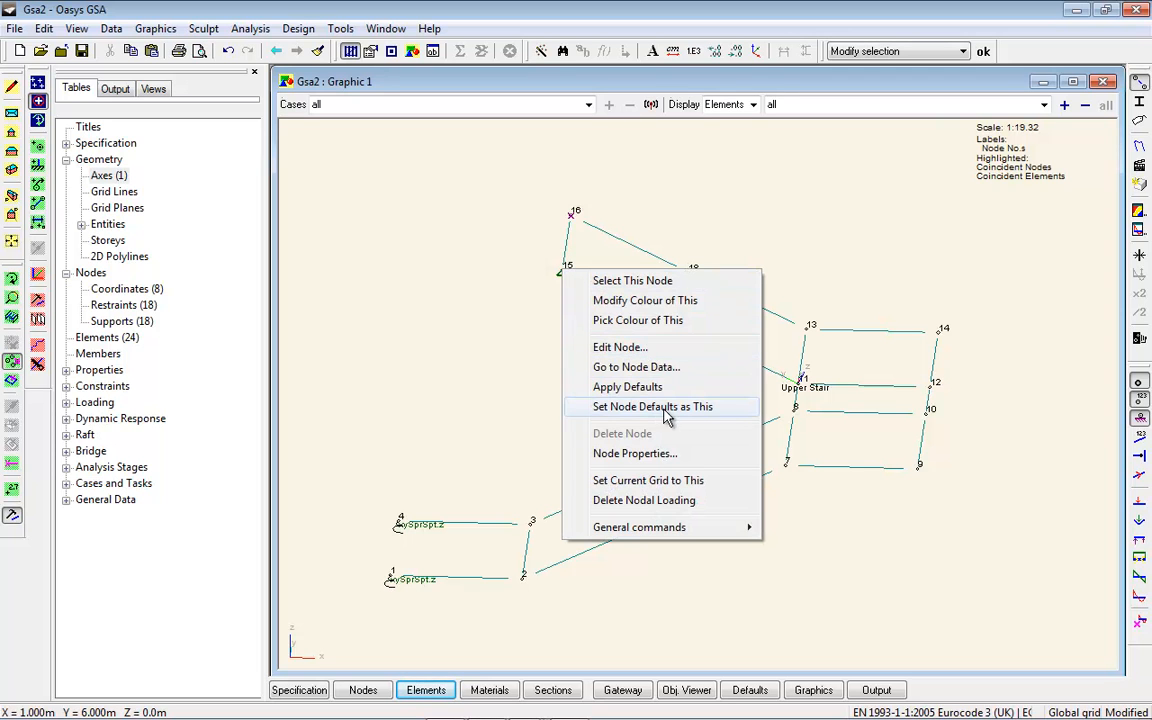
{"action": "left_click", "coordinate": [632, 407]}
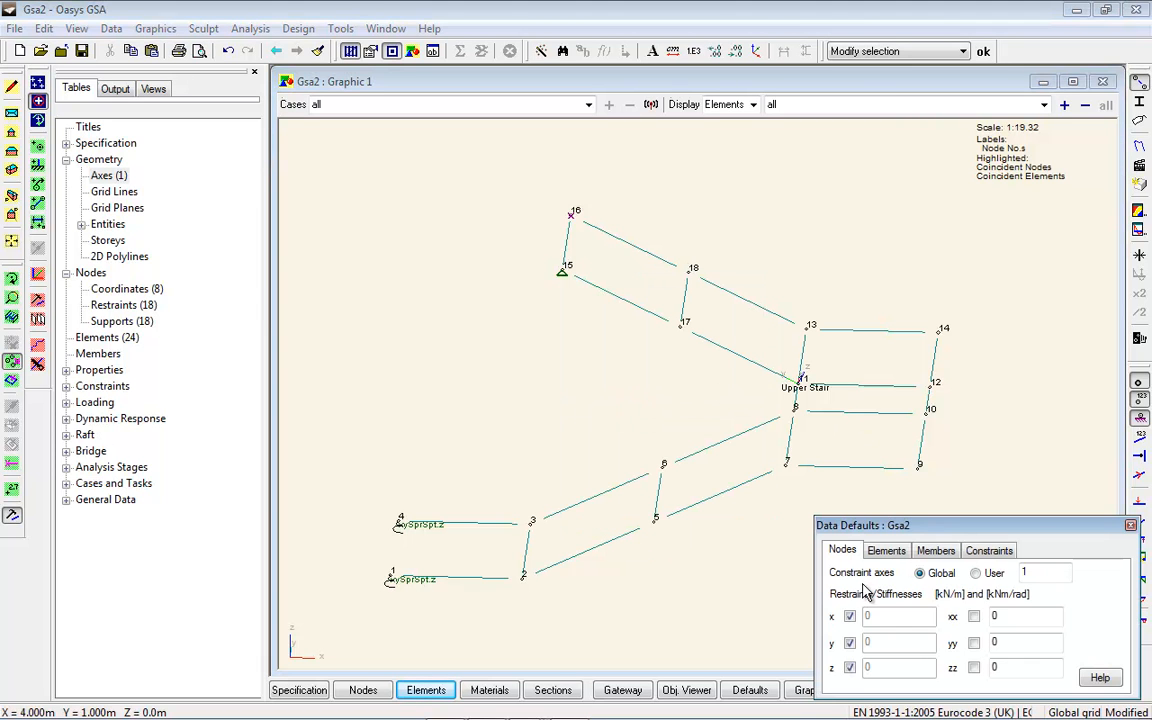
{"action": "left_click", "coordinate": [37, 165]}
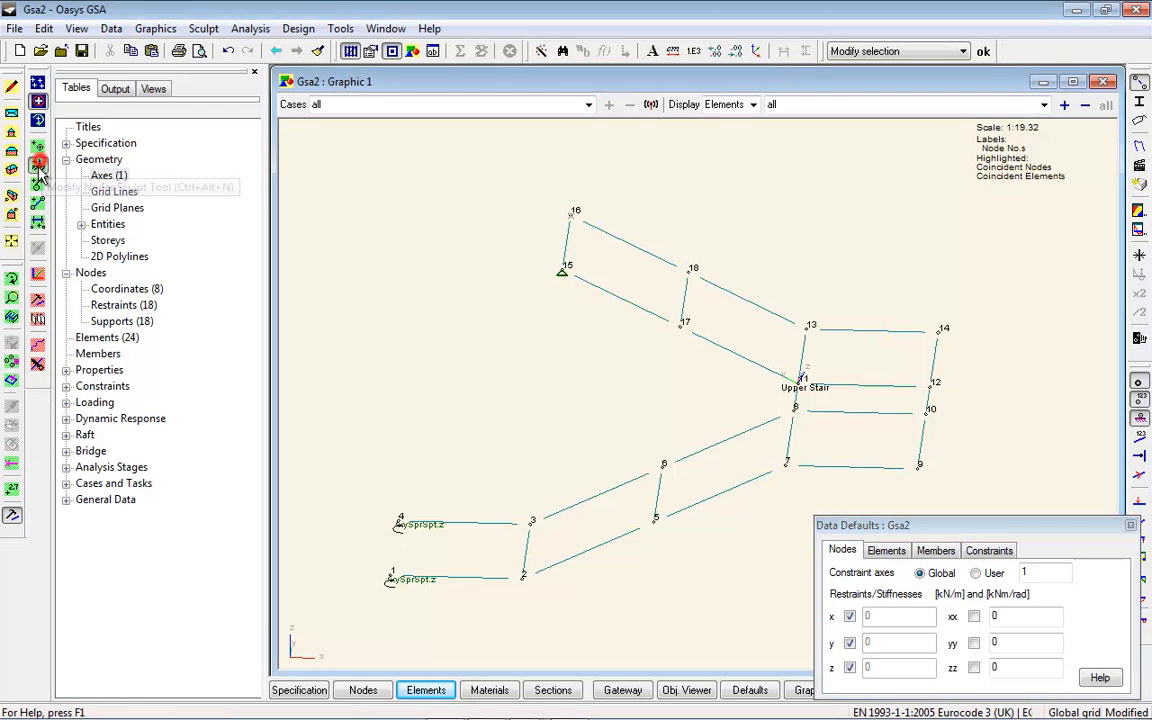
{"action": "left_click", "coordinate": [574, 216]}
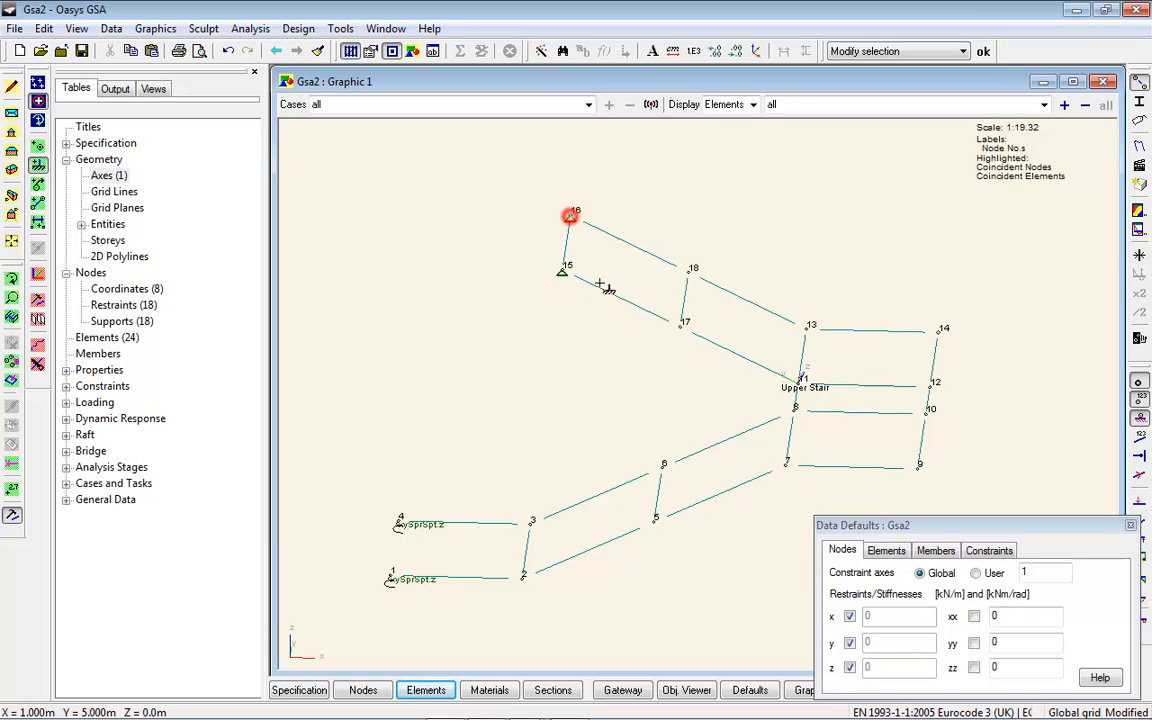
{"action": "left_click", "coordinate": [940, 332]}
{"action": "left_click", "coordinate": [917, 465]}
Step: Clear the x, y and z restraints in the node defaults and close the data defaults
{"action": "left_click", "coordinate": [849, 616]}
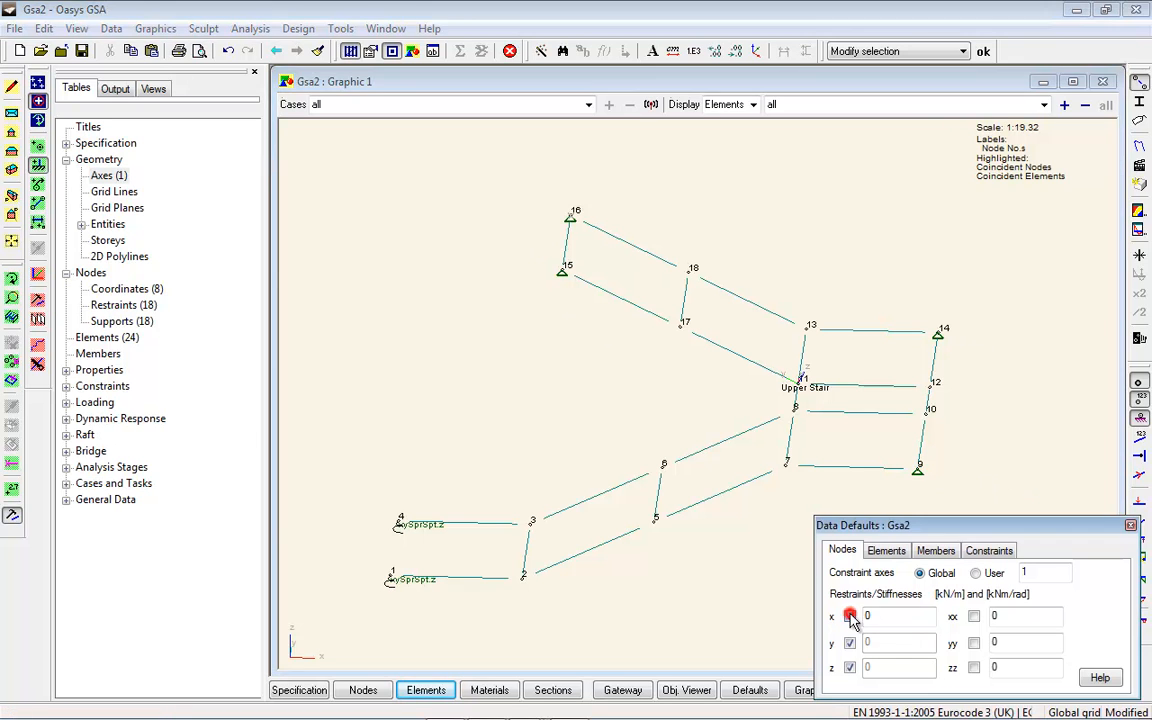
{"action": "left_click", "coordinate": [849, 643]}
{"action": "left_click", "coordinate": [849, 667]}
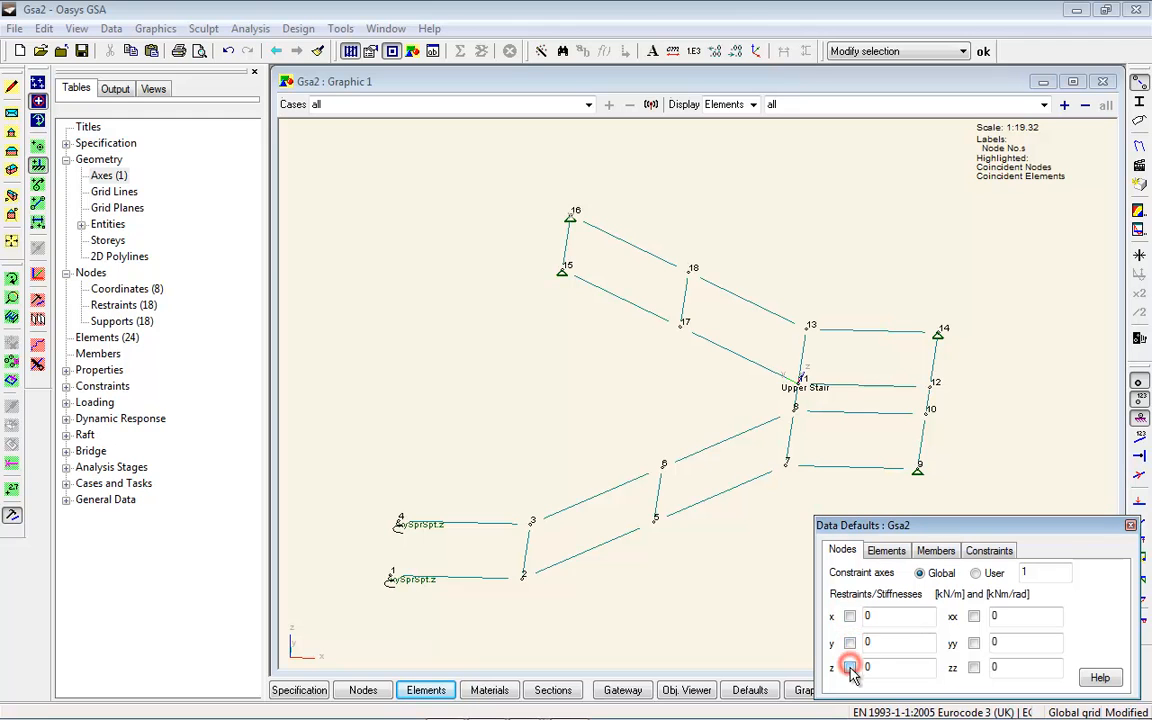
{"action": "left_click", "coordinate": [905, 616]}
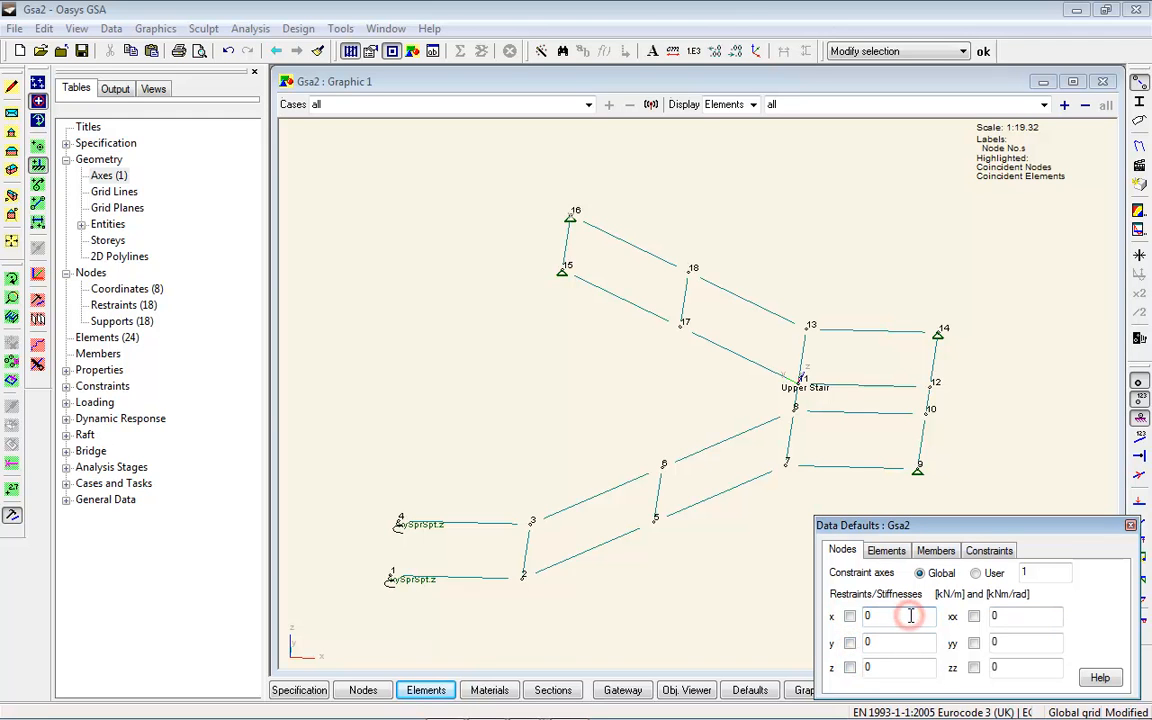
{"action": "left_click", "coordinate": [1130, 526]}
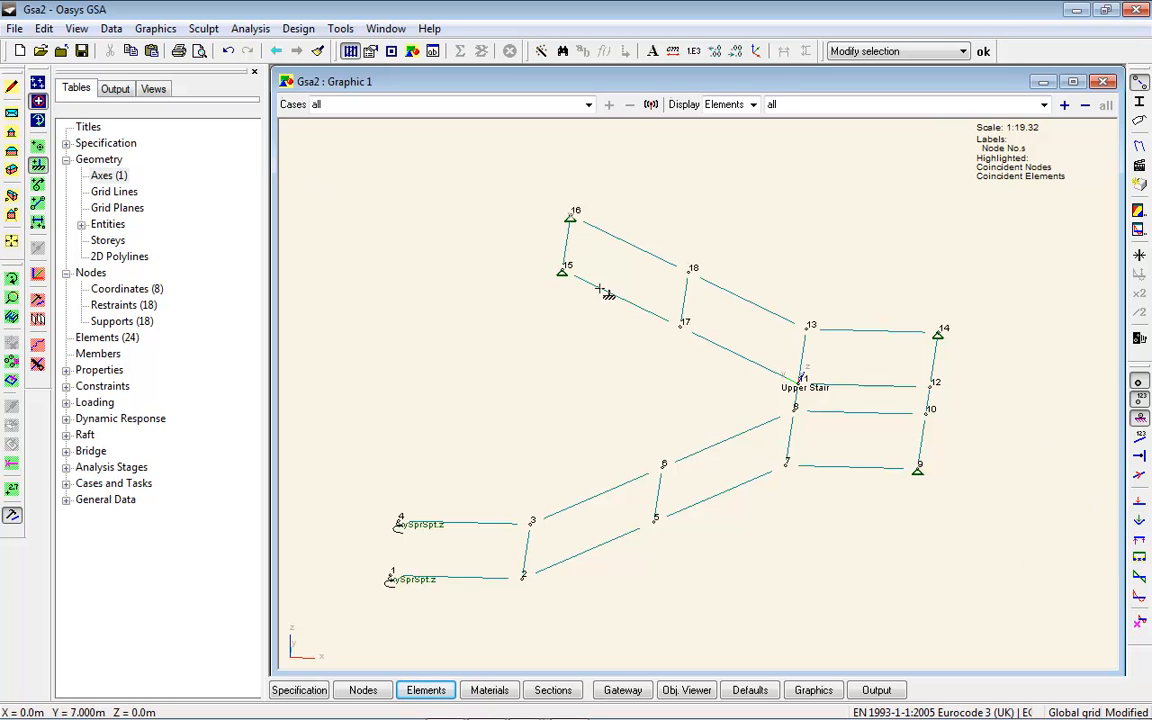
Step: Define beam section property 1 as a steel catalogue section from Corus Advance, type Advance UKPFC, size 200x75x23UKPFC
{"action": "left_click", "coordinate": [562, 694]}
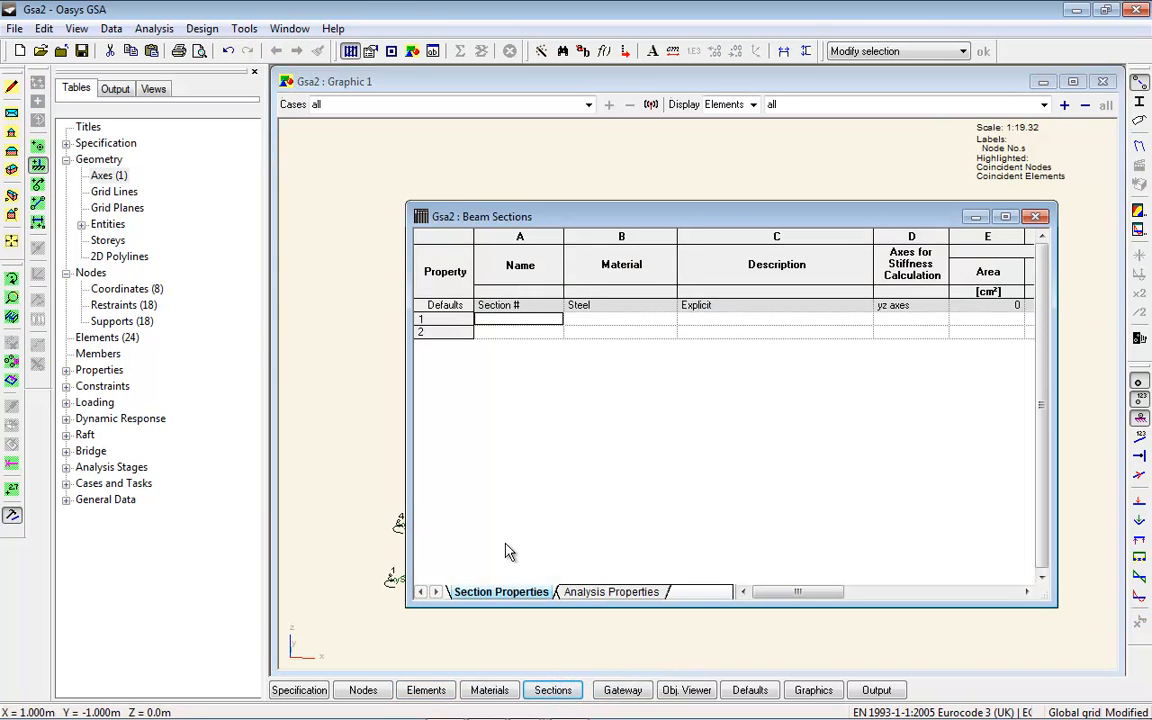
{"action": "double_click", "coordinate": [520, 320]}
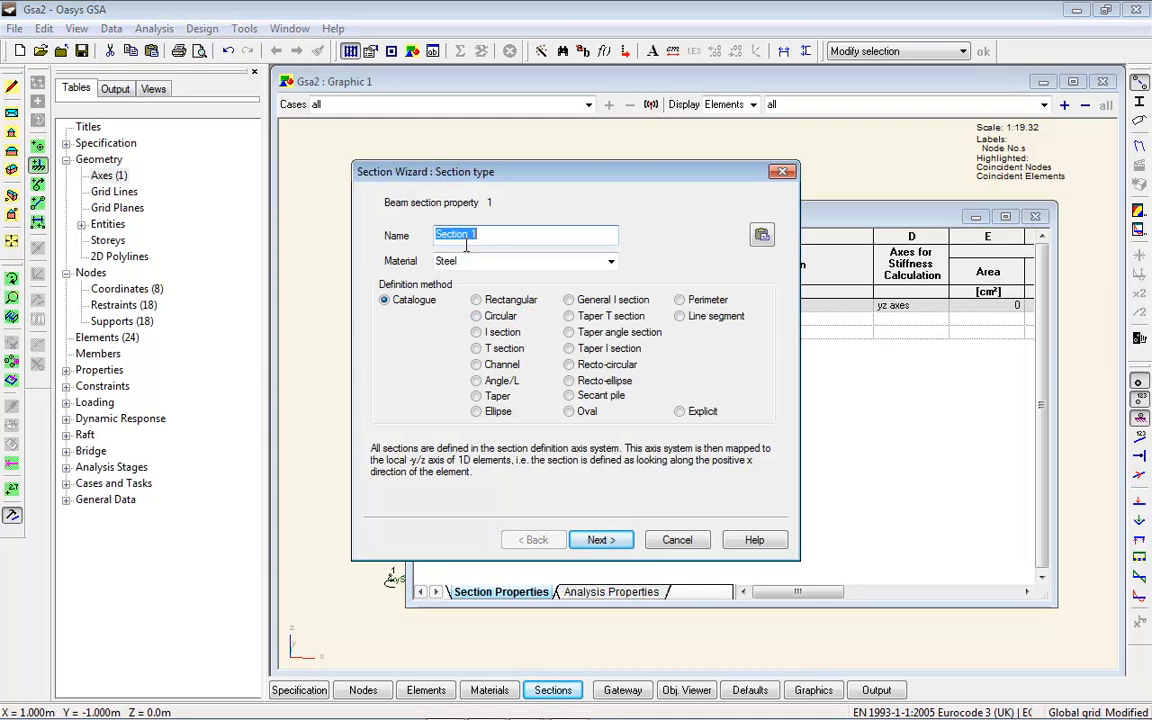
{"action": "left_click", "coordinate": [600, 539]}
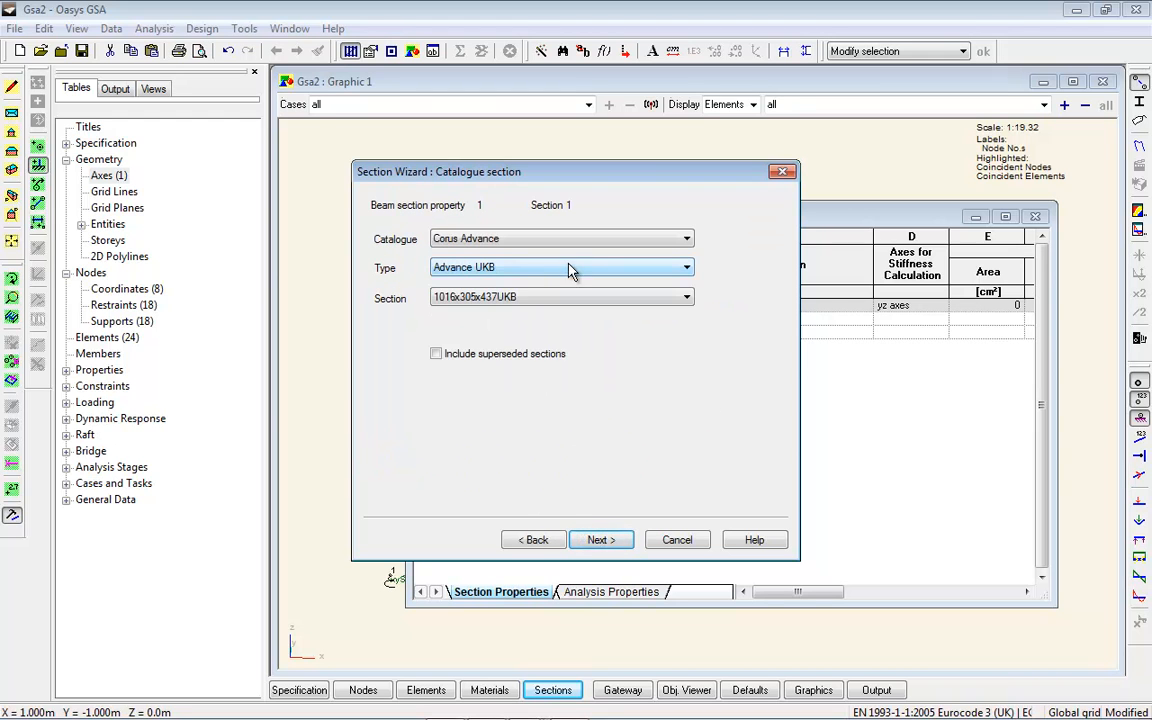
{"action": "left_click", "coordinate": [568, 270]}
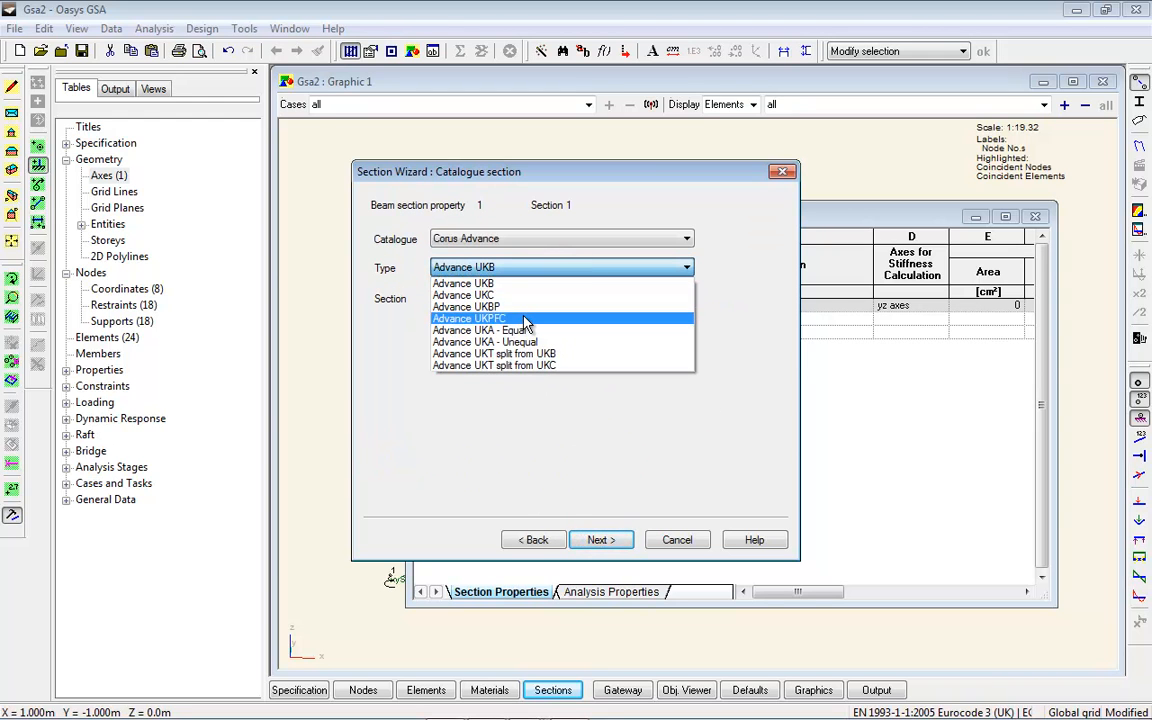
{"action": "left_click", "coordinate": [523, 318]}
{"action": "left_click", "coordinate": [568, 242]}
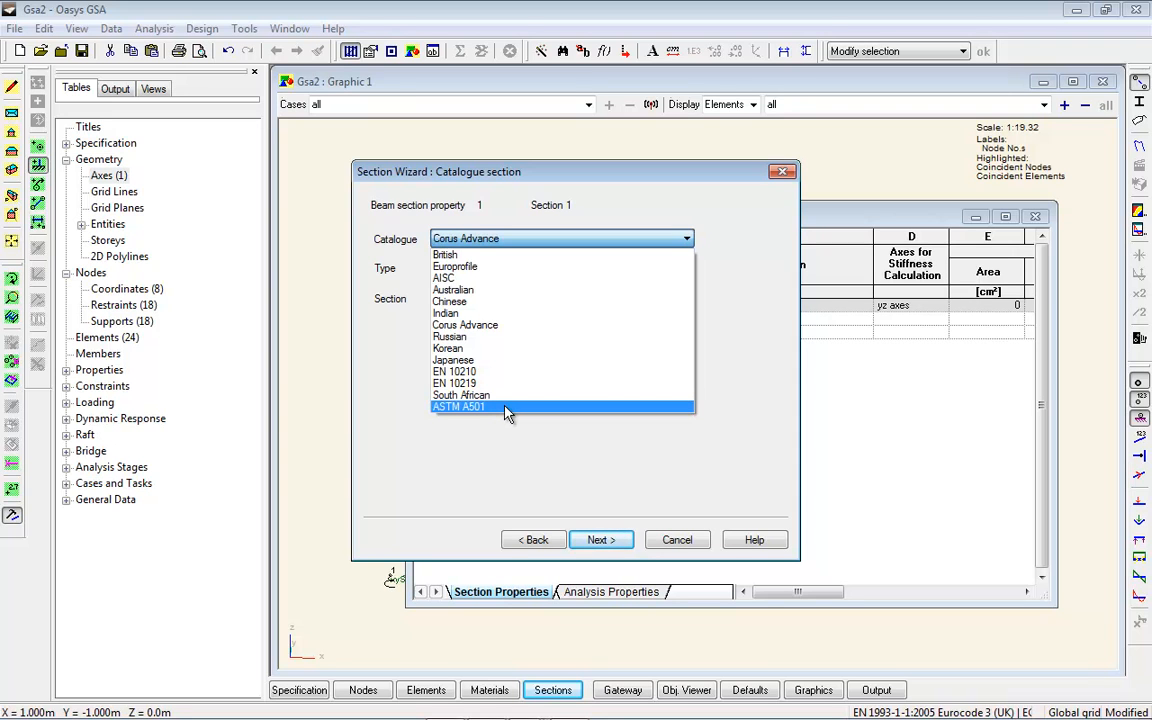
{"action": "left_click", "coordinate": [721, 309]}
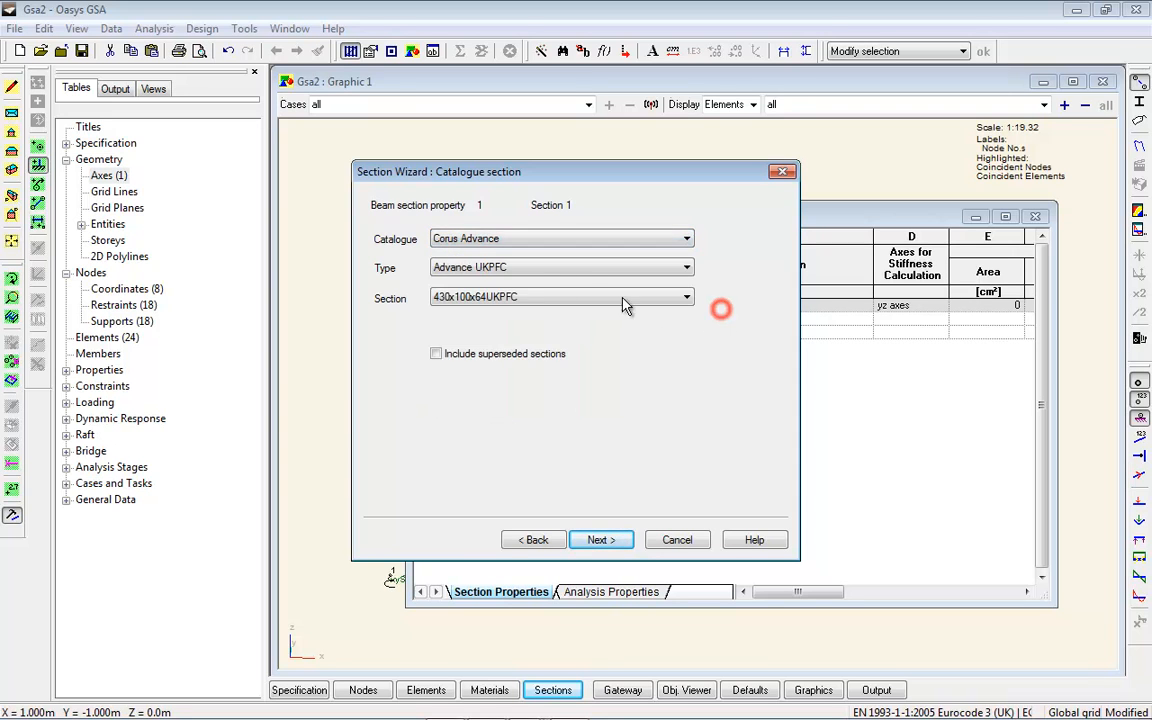
{"action": "left_click", "coordinate": [505, 297]}
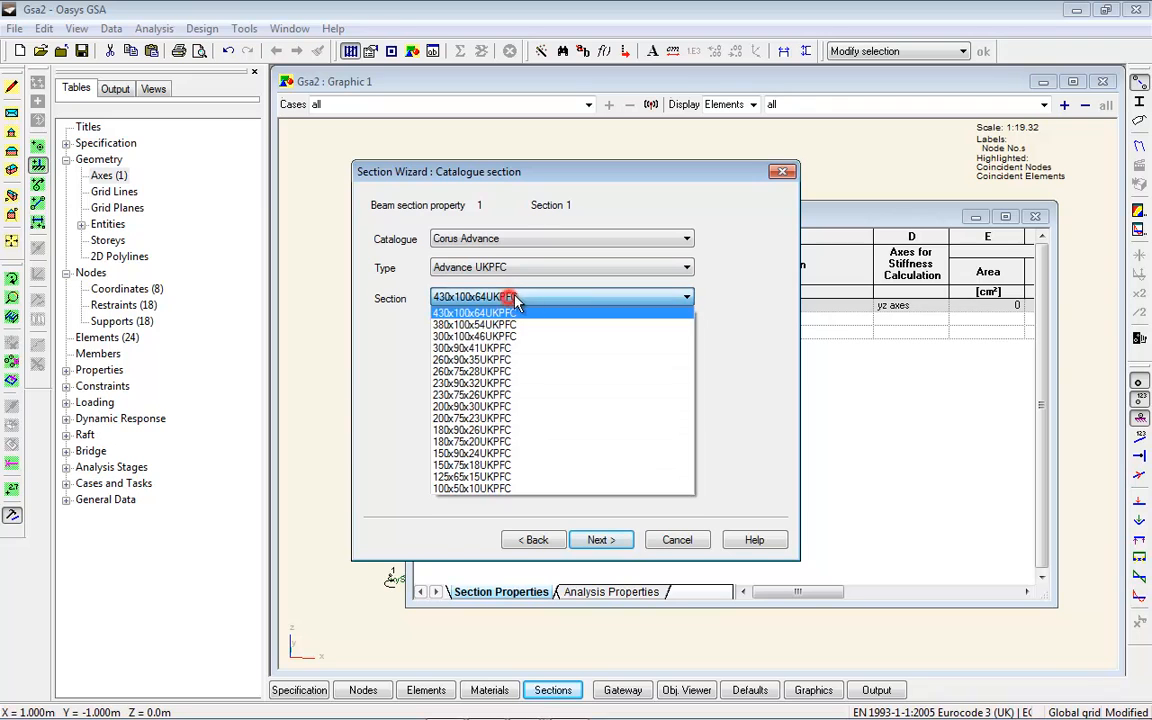
{"action": "left_click", "coordinate": [496, 420]}
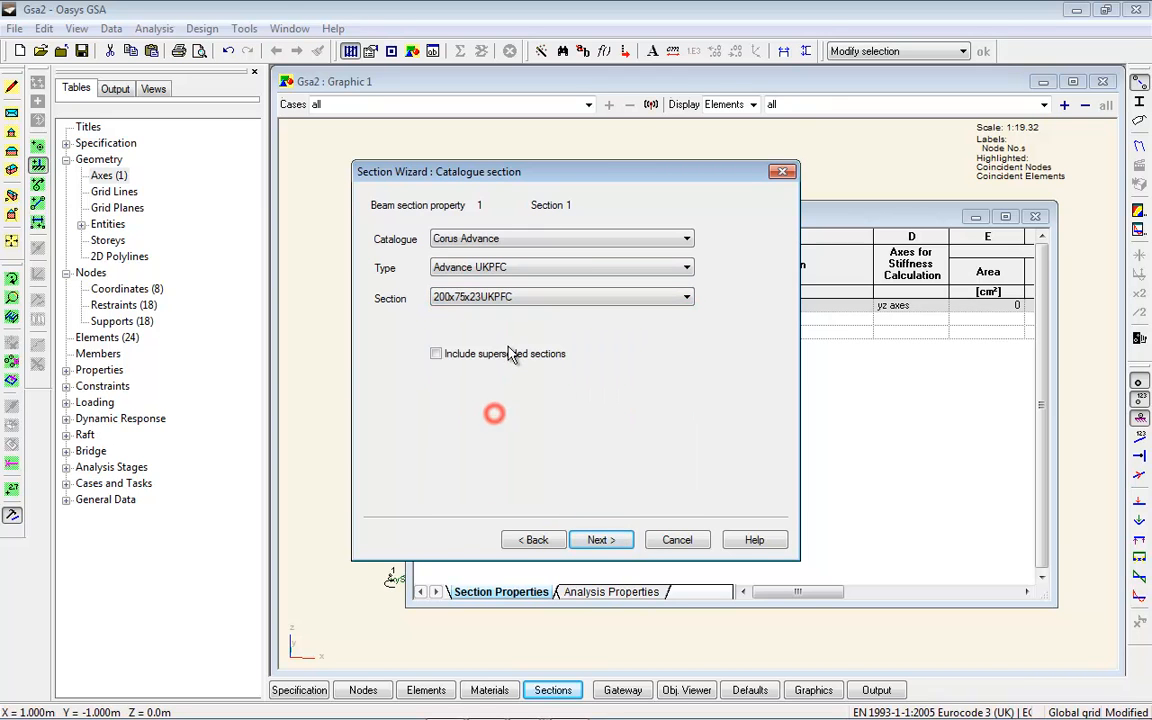
{"action": "left_click", "coordinate": [600, 540]}
{"action": "left_click", "coordinate": [600, 540]}
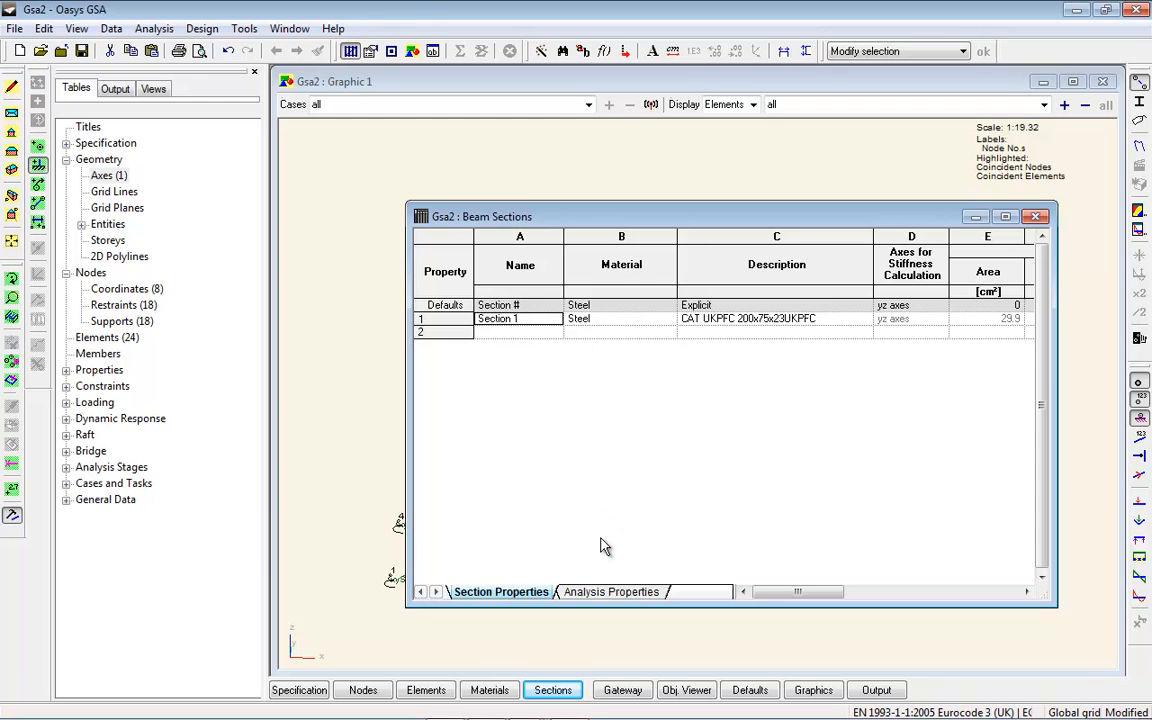
Step: Close the beam sections table, select the four sloping side elements between nodes 15/16 and 11/13, and copy the selection as a list
{"action": "left_click", "coordinate": [1037, 218]}
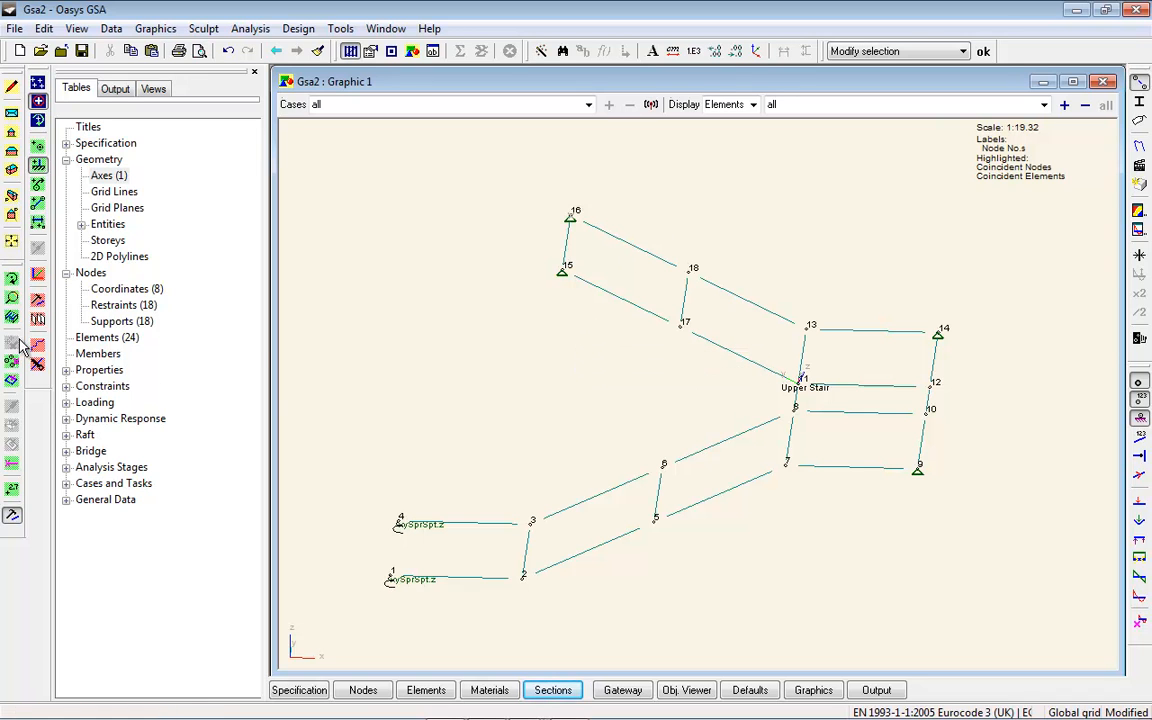
{"action": "left_click", "coordinate": [12, 380]}
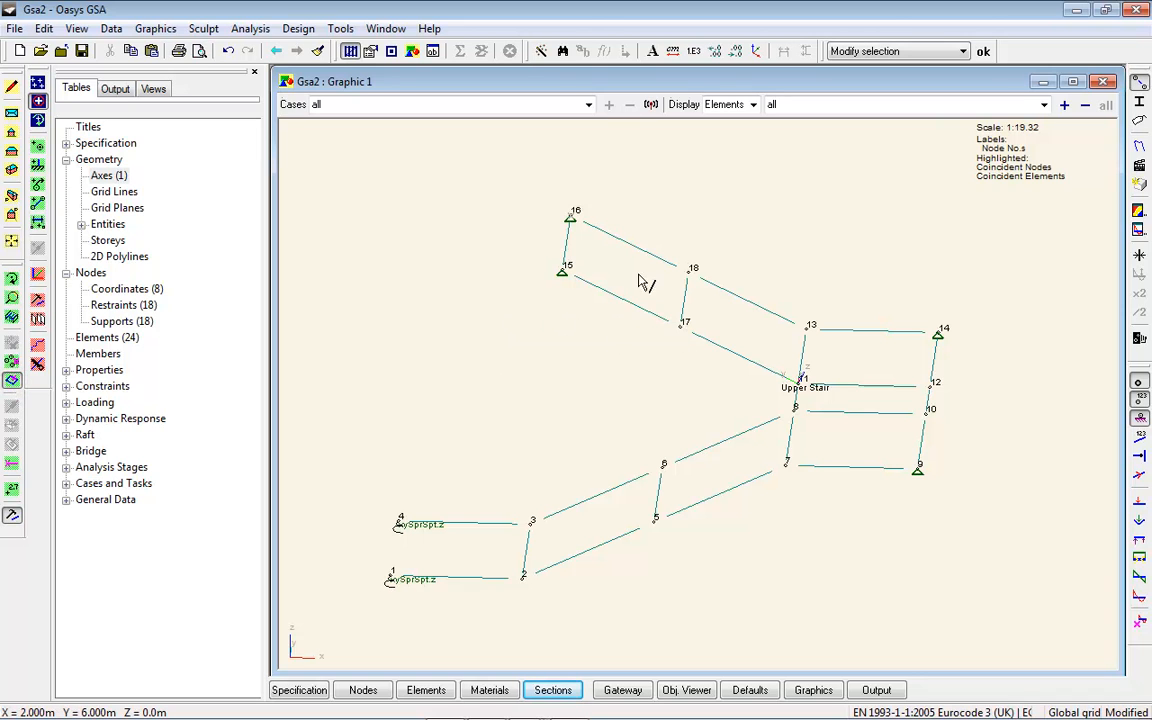
{"action": "left_click", "coordinate": [630, 244]}
{"action": "left_click", "coordinate": [621, 298]}
{"action": "left_click", "coordinate": [747, 300]}
{"action": "left_click", "coordinate": [737, 358]}
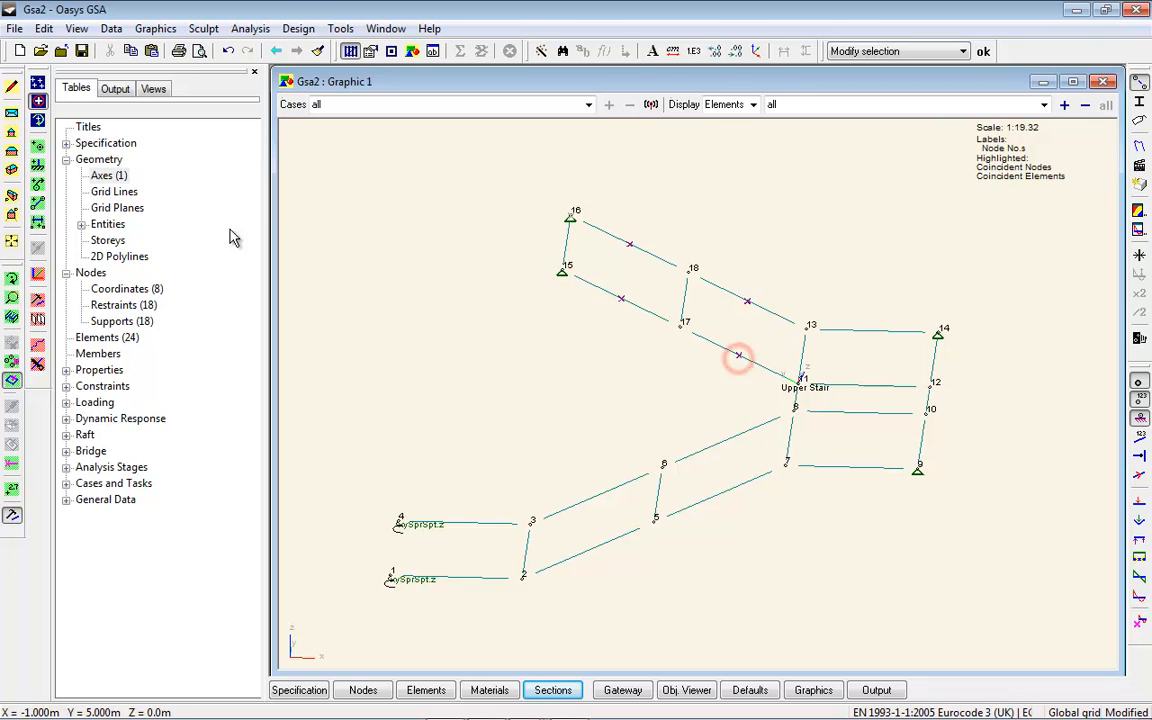
{"action": "right_click", "coordinate": [393, 215]}
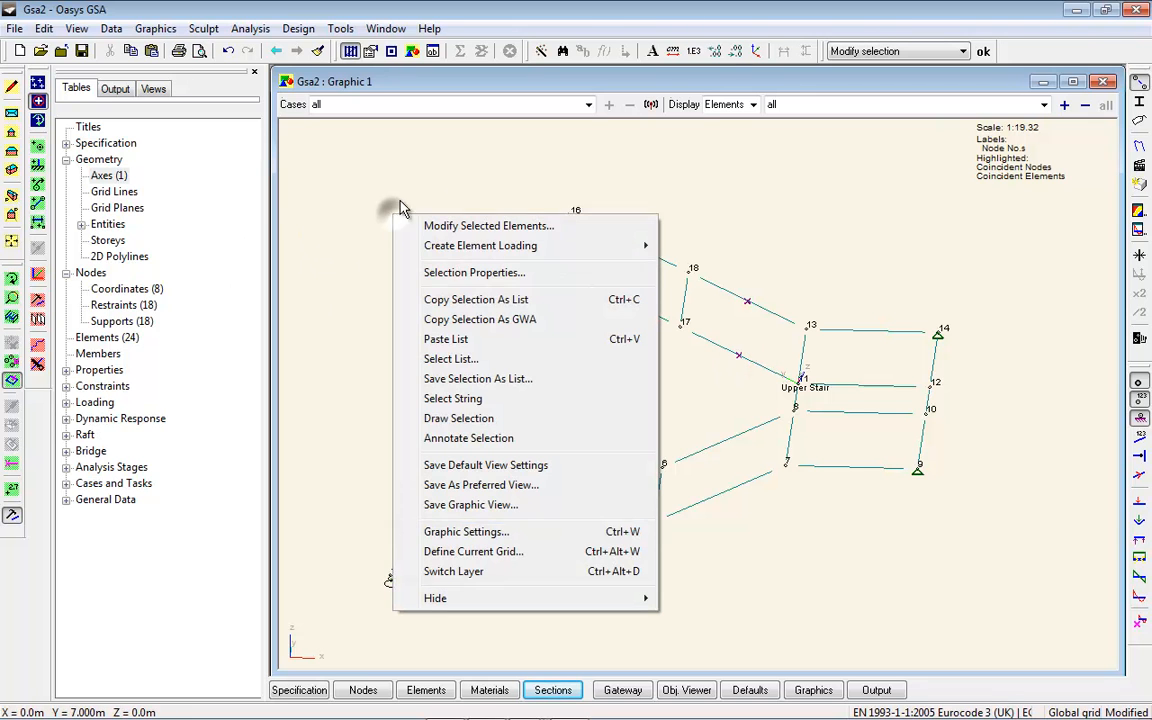
{"action": "left_click", "coordinate": [512, 300]}
Step: Open the Beam Loads table and paste the copied element list into the beam list of record 1
{"action": "left_click", "coordinate": [67, 402]}
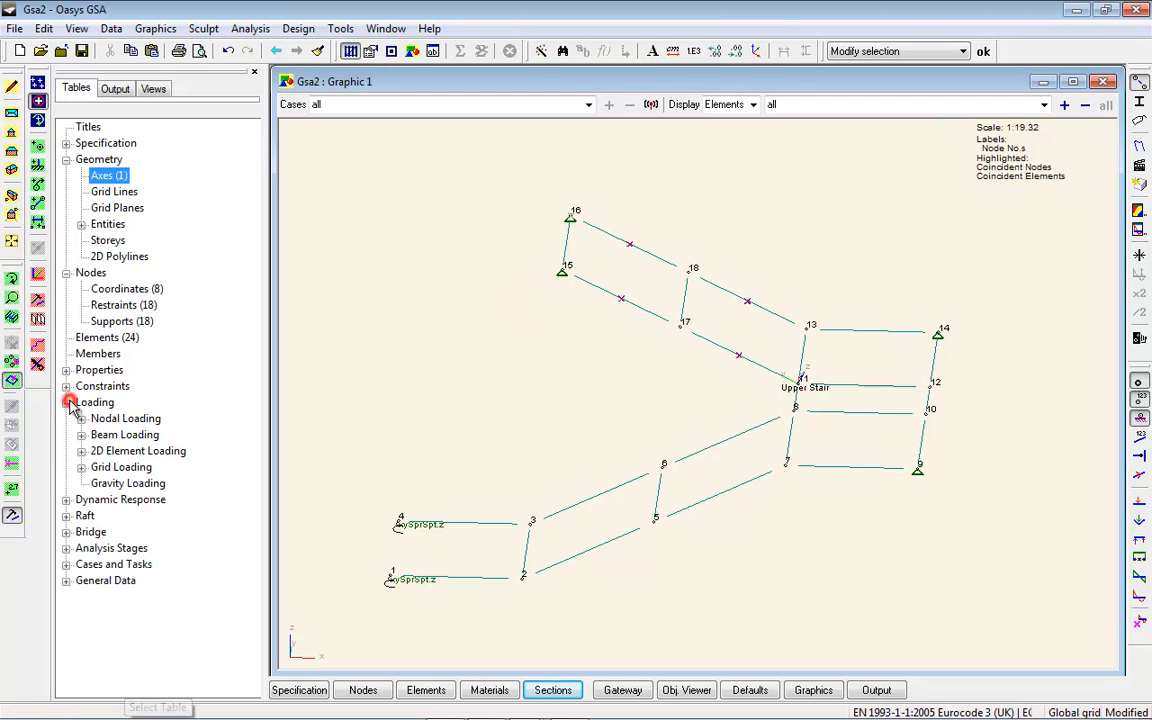
{"action": "left_click", "coordinate": [81, 434]}
{"action": "left_click", "coordinate": [124, 451]}
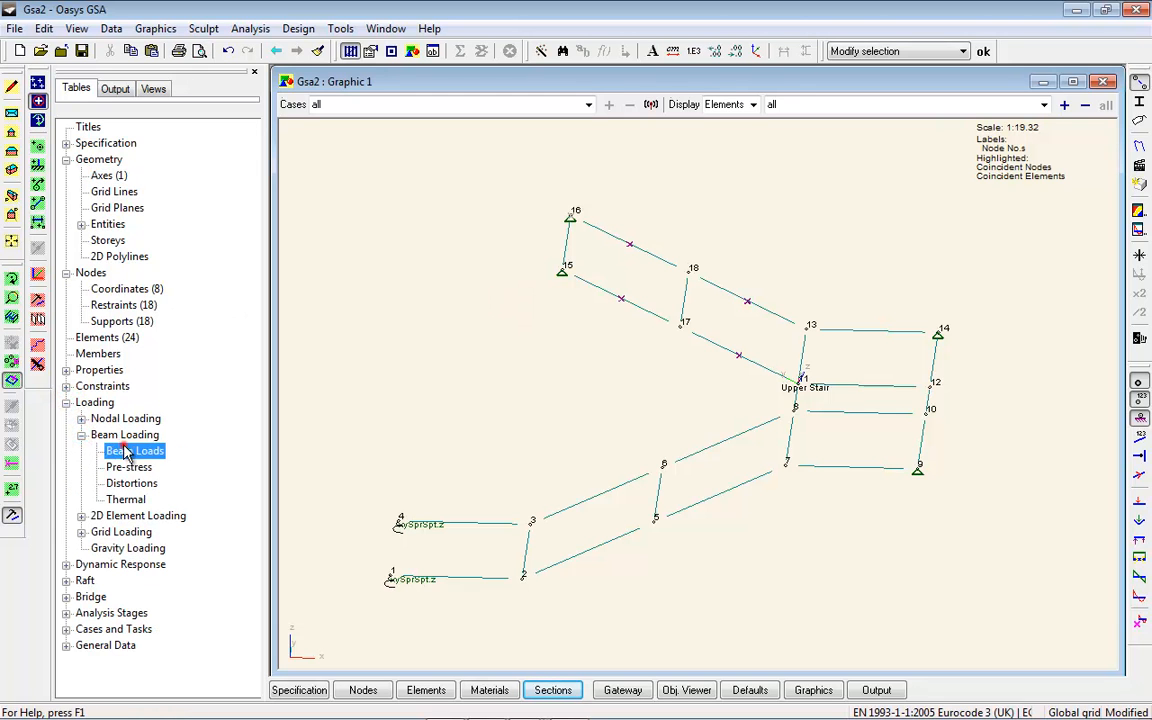
{"action": "double_click", "coordinate": [124, 451]}
{"action": "right_click", "coordinate": [567, 327]}
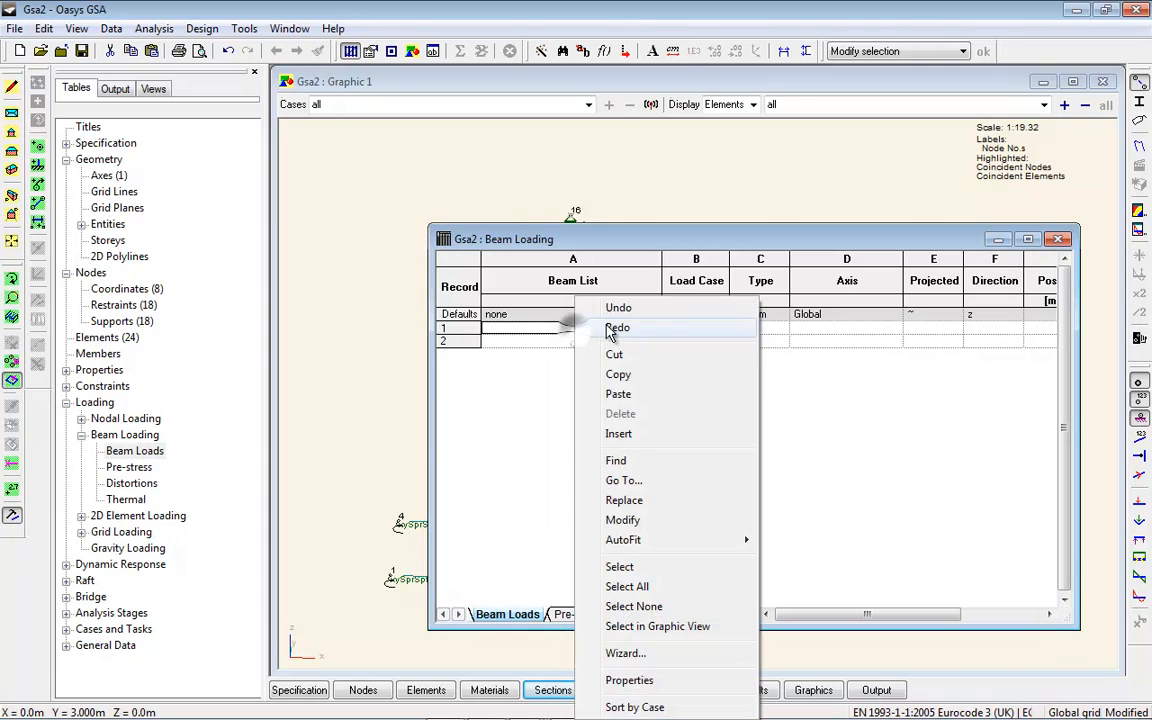
{"action": "left_click", "coordinate": [620, 394]}
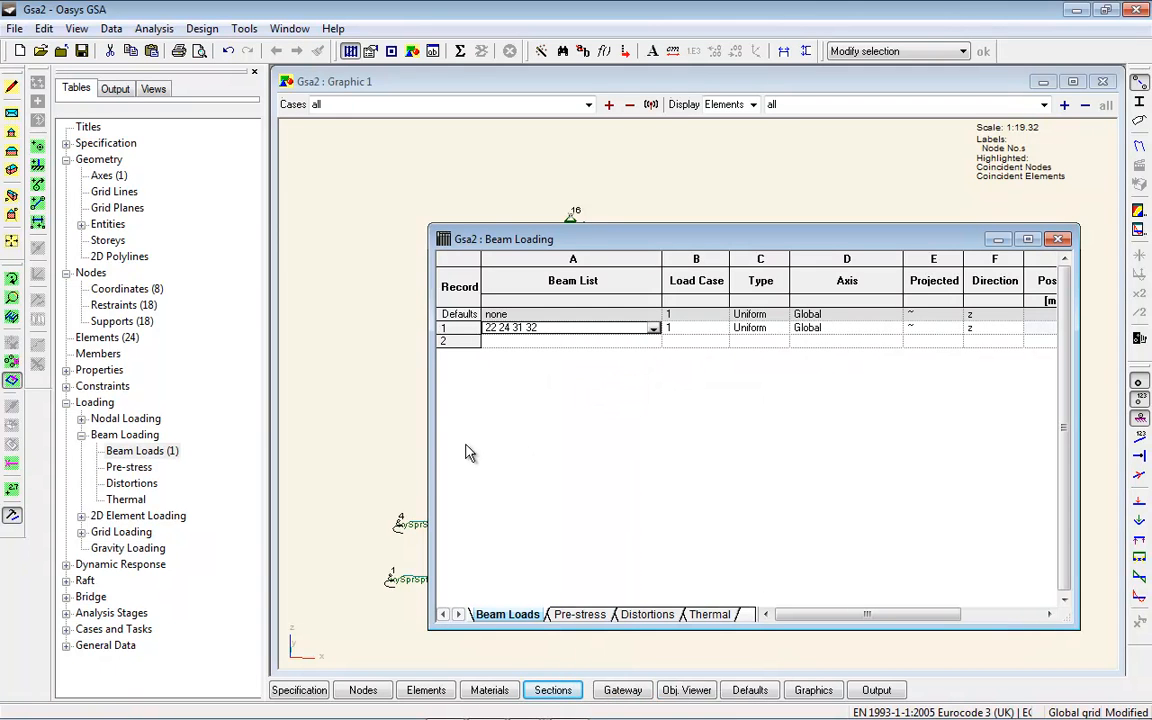
Step: Enlarge the beam loading table, fit its columns, and set Load 1 of record 1 to -1
{"action": "left_click_drag", "start_coordinate": [430, 628], "coordinate": [352, 466]}
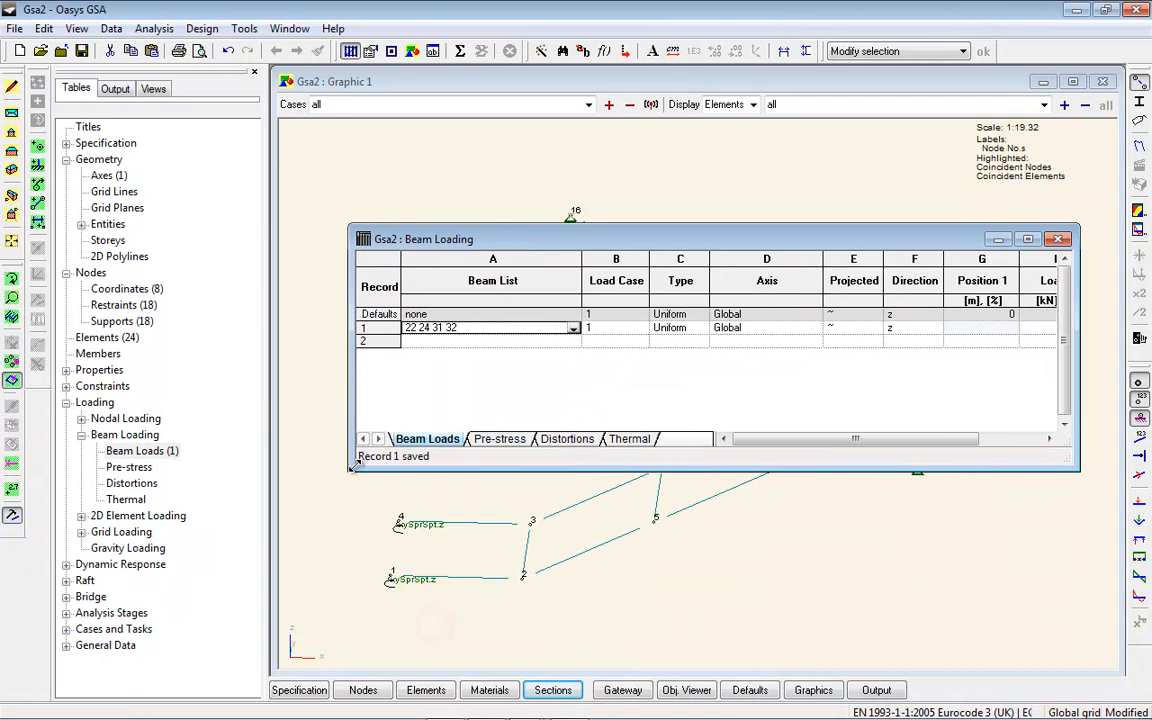
{"action": "left_click", "coordinate": [784, 51]}
{"action": "left_click", "coordinate": [910, 327]}
{"action": "type", "text": "-1"}
{"action": "key", "text": "Return"}
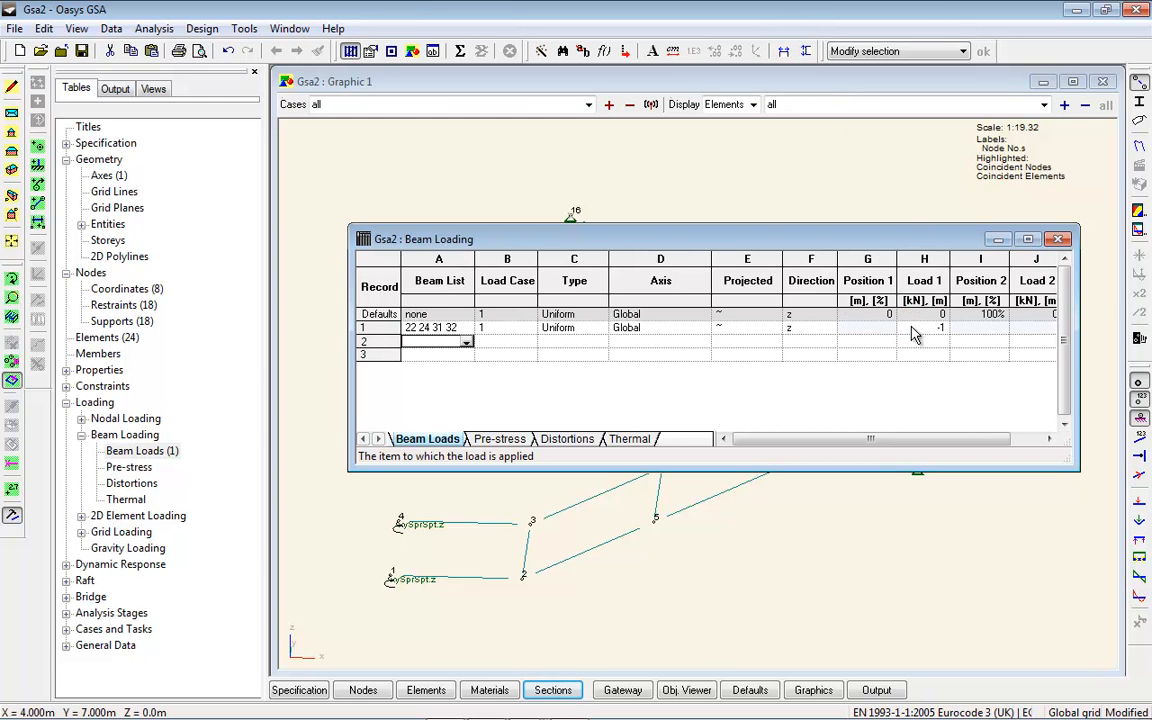
Step: Return to the graphic view, set the case to L1 and display the beam loads on the model
{"action": "left_click", "coordinate": [833, 73]}
{"action": "left_click", "coordinate": [606, 105]}
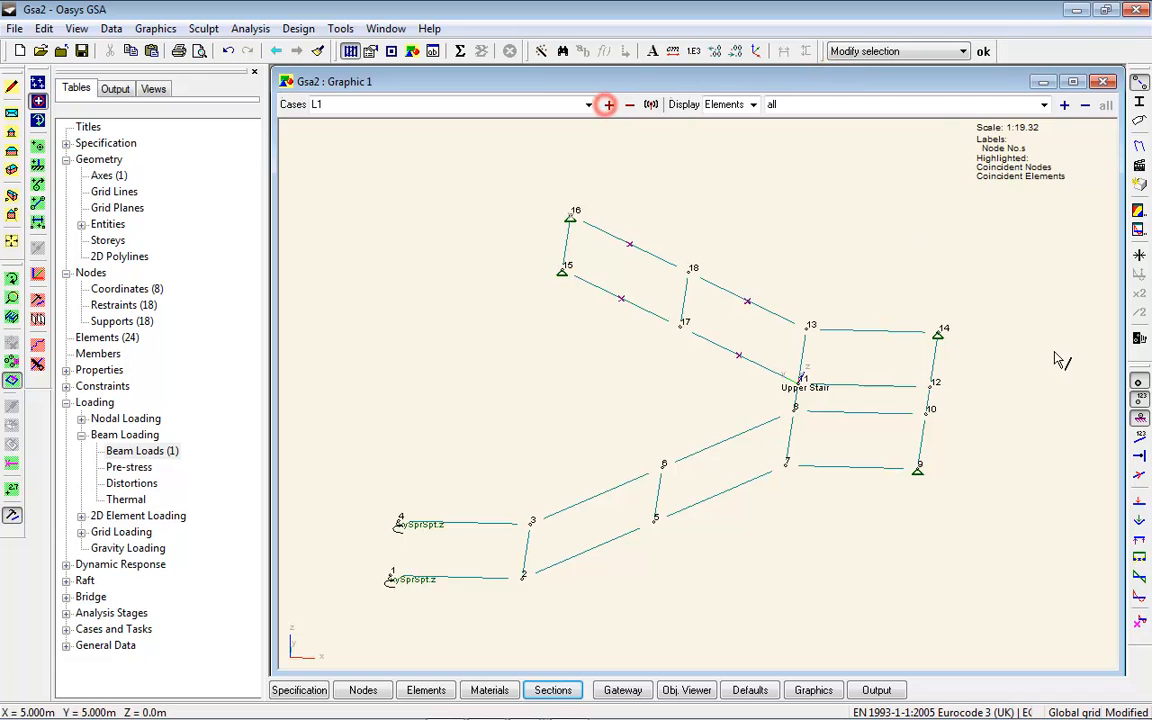
{"action": "left_click", "coordinate": [1141, 503]}
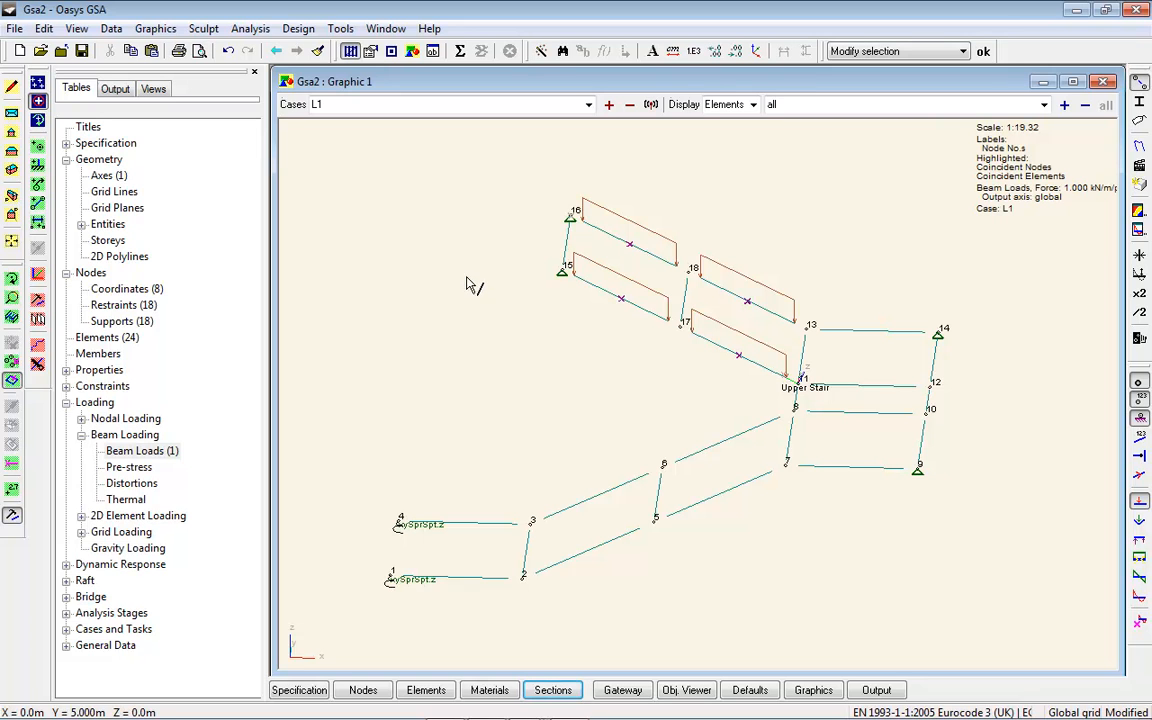
Step: Select the four landing elements running between nodes 7, 8, 11, 13 and nodes 9, 10, 12, 14, and bring up the options for the selection
{"action": "left_click_drag", "start_coordinate": [896, 312], "coordinate": [847, 520]}
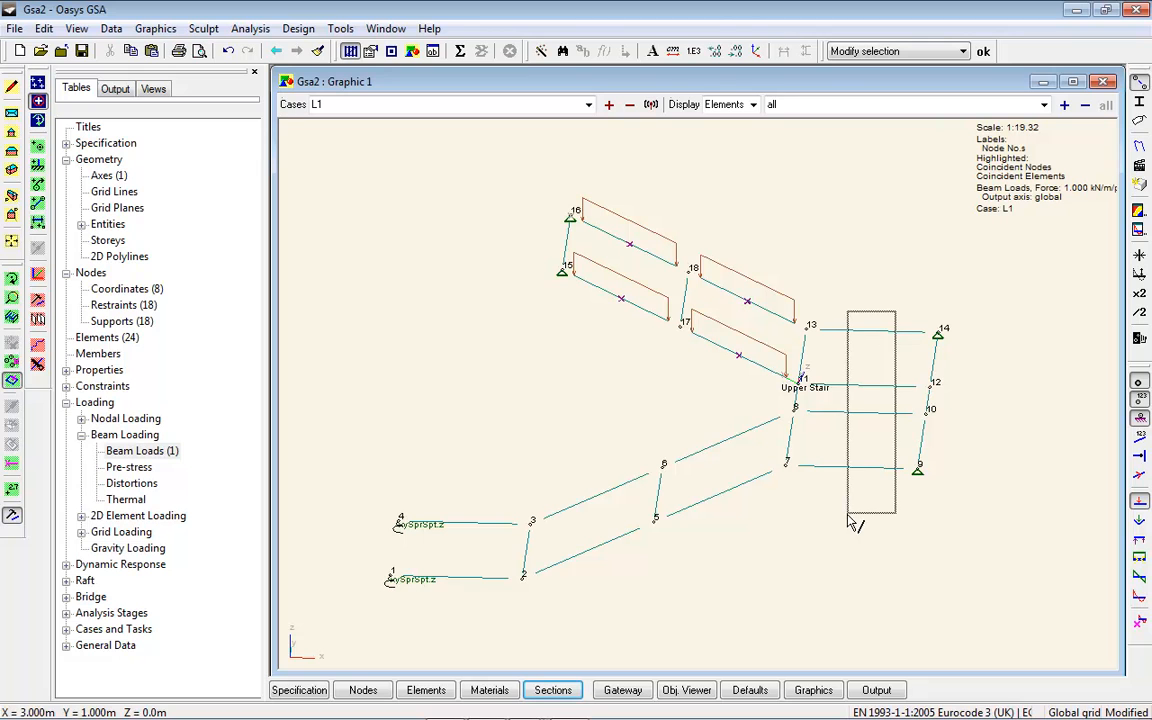
{"action": "right_click", "coordinate": [420, 177]}
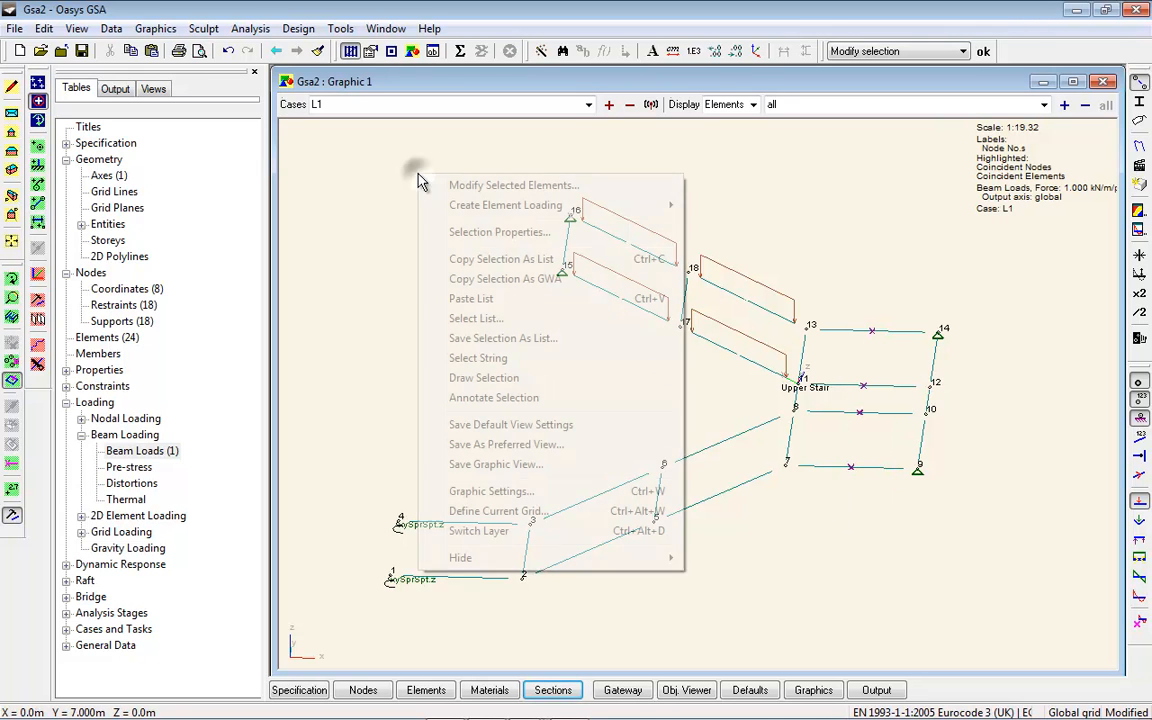
Step: Save the selected elements as a list named "landing"
{"action": "left_click", "coordinate": [540, 340]}
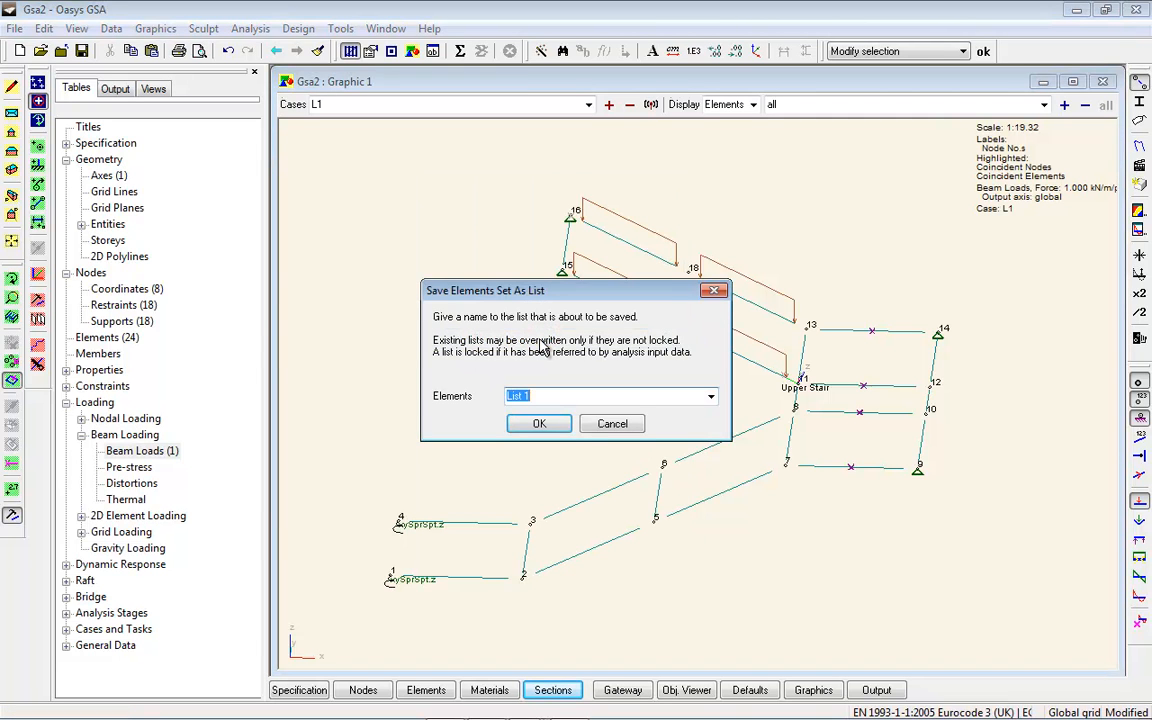
{"action": "key", "text": "BackSpace"}
{"action": "left_click", "coordinate": [539, 424]}
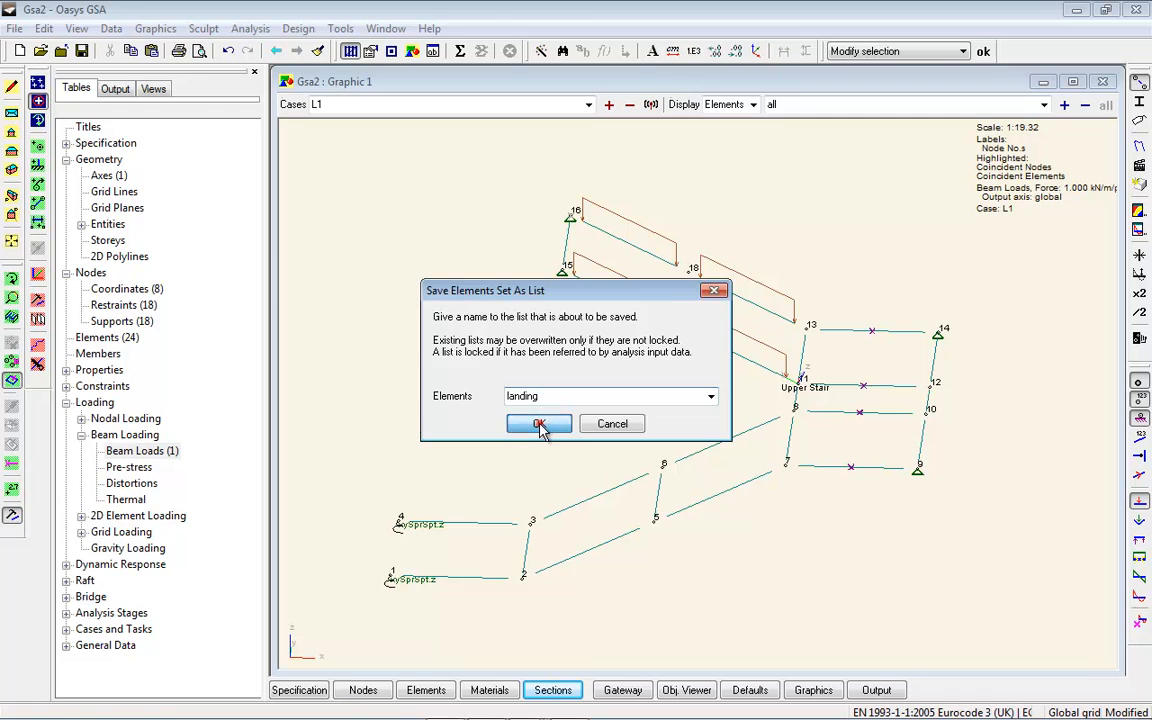
Step: Shorten the graphic view and close the Axes and node Coordinates tables so the Beam Loading table is accessible
{"action": "left_click_drag", "start_coordinate": [650, 674], "coordinate": [650, 472]}
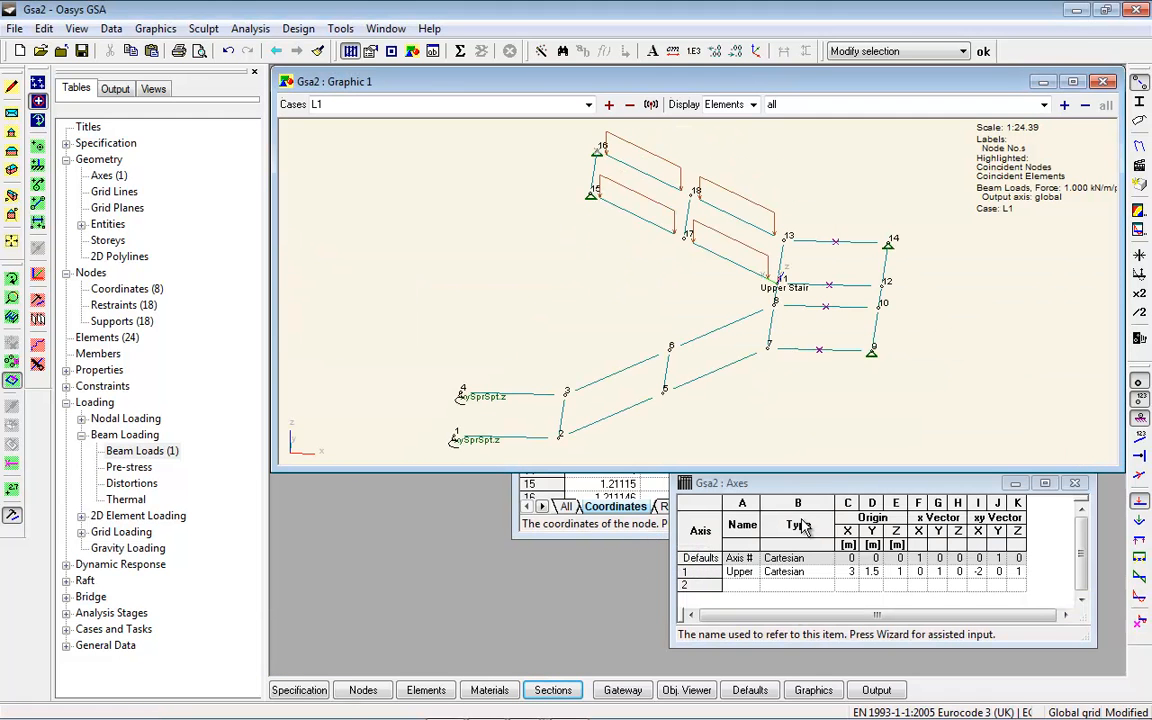
{"action": "left_click", "coordinate": [1043, 632]}
{"action": "left_click", "coordinate": [1076, 485]}
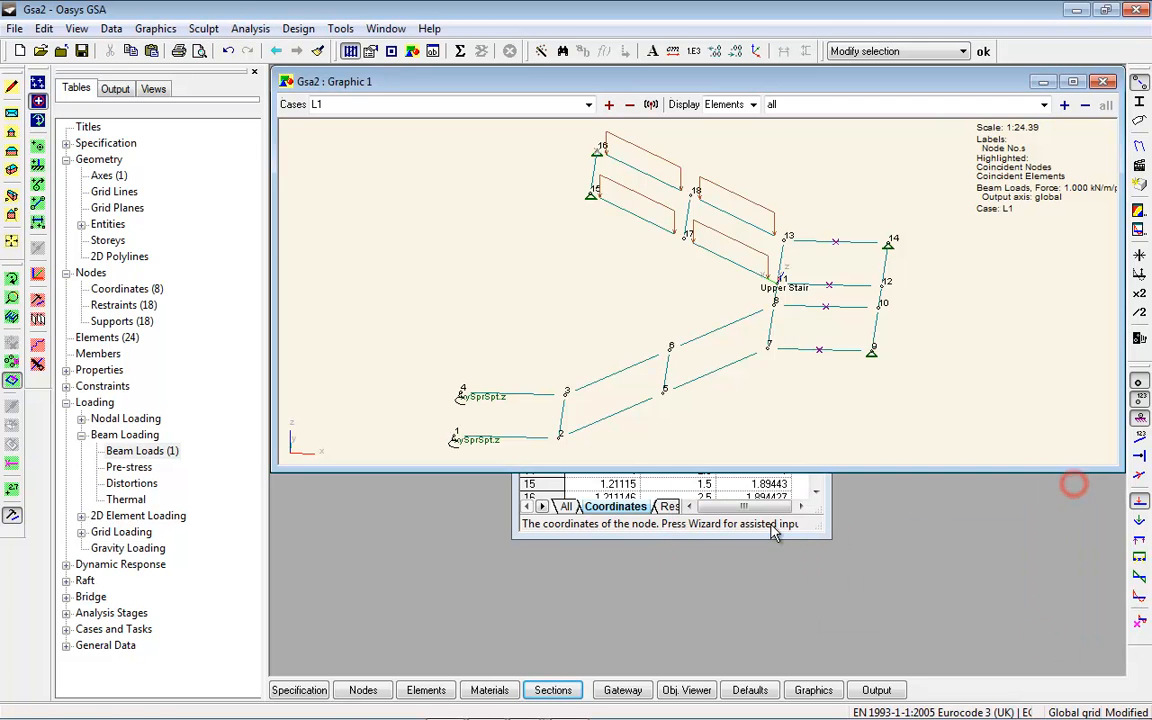
{"action": "left_click", "coordinate": [695, 476]}
{"action": "left_click", "coordinate": [812, 208]}
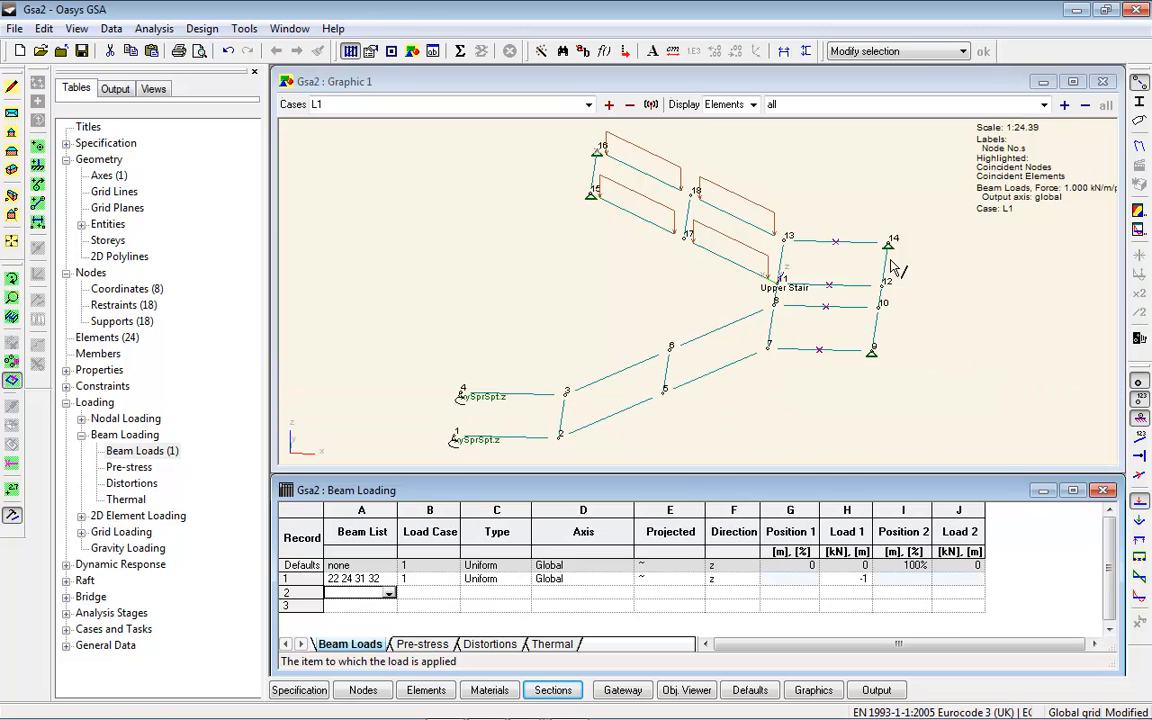
Step: Add a second beam load record on the "landing" list with default settings and a Load 1 value of -1
{"action": "left_click", "coordinate": [388, 593]}
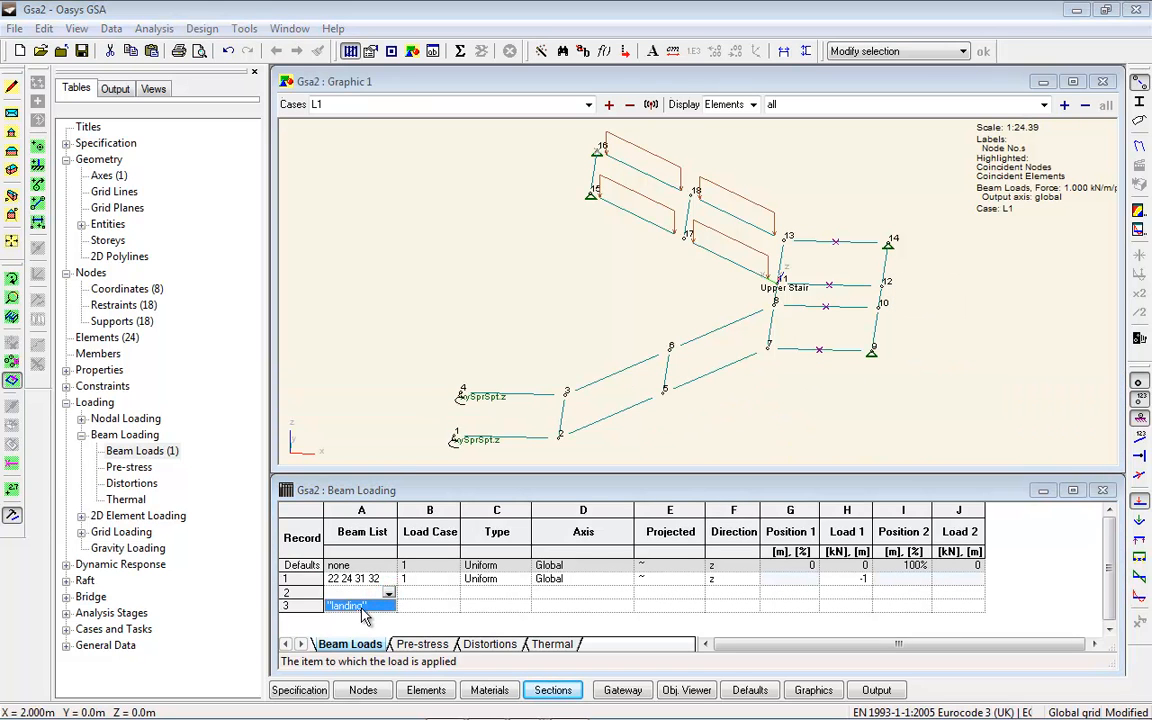
{"action": "left_click", "coordinate": [362, 606]}
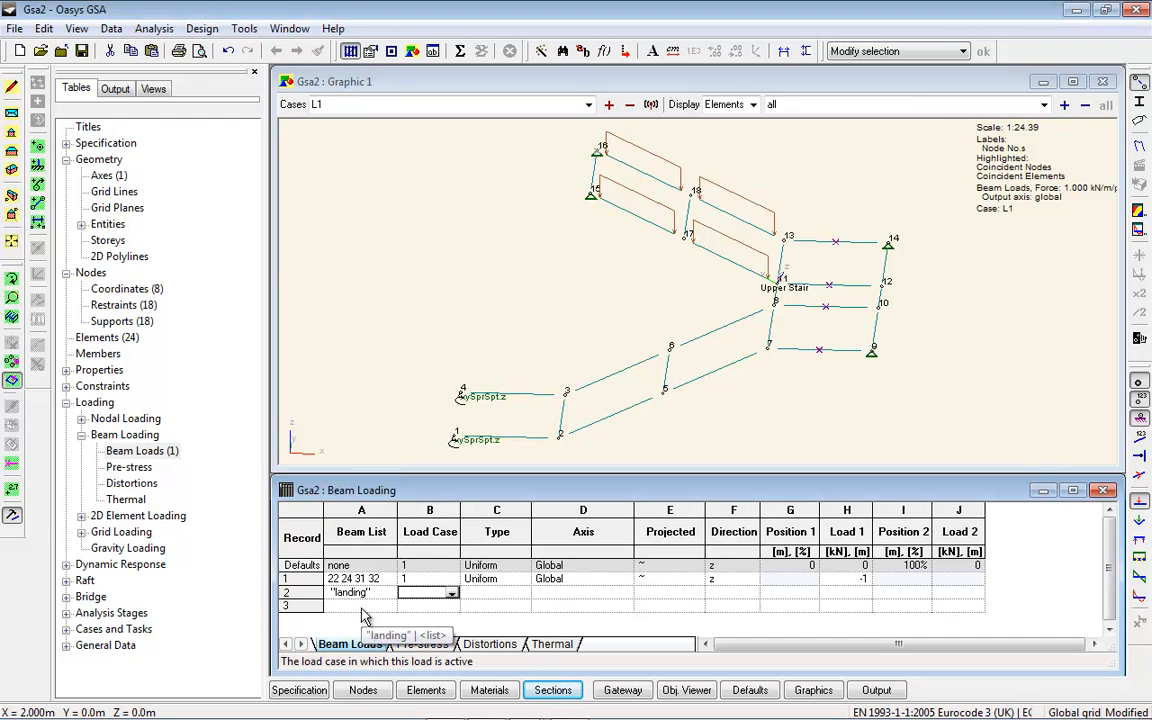
{"action": "key", "text": "Tab"}
{"action": "key", "text": "Tab"}
{"action": "key", "text": "Tab"}
{"action": "key", "text": "Tab"}
{"action": "key", "text": "Tab"}
{"action": "key", "text": "Tab"}
{"action": "type", "text": "-1"}
{"action": "key", "text": "Return"}
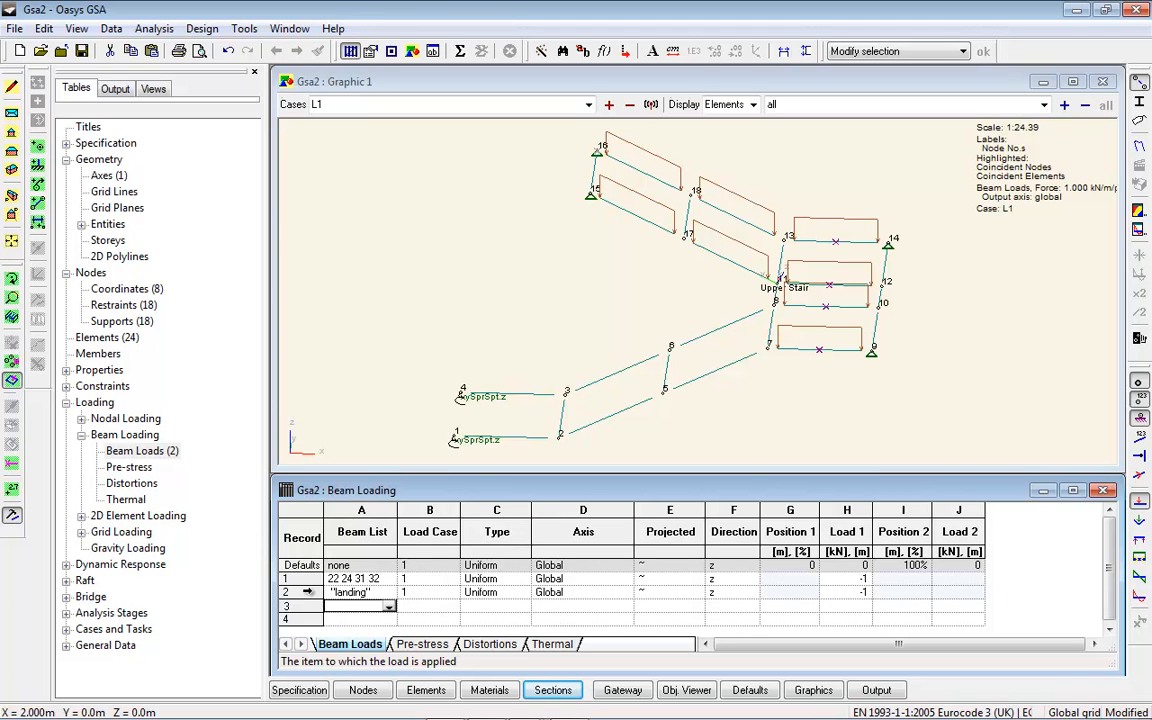
Step: Delete the beam load record for the "landing" list
{"action": "left_click", "coordinate": [285, 592]}
{"action": "key", "text": "Delete"}
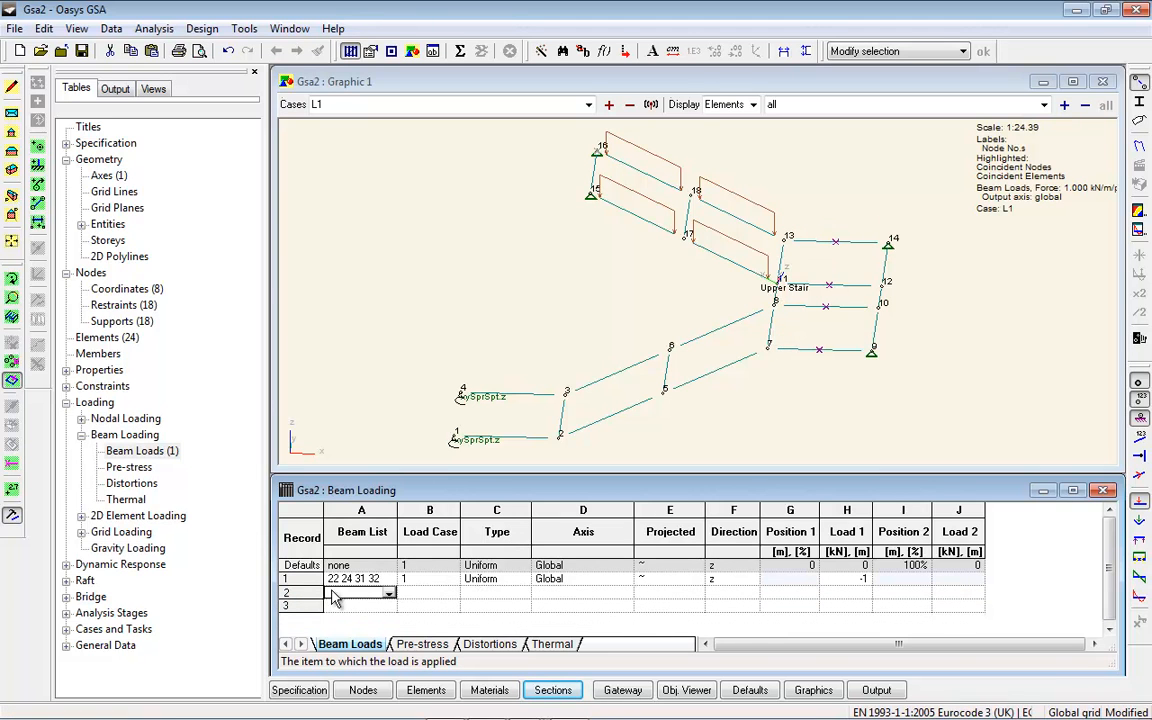
Step: Enter an invalid beam list in record 1 to bring up the accepted element list syntax, and dismiss it
{"action": "key", "text": "Up"}
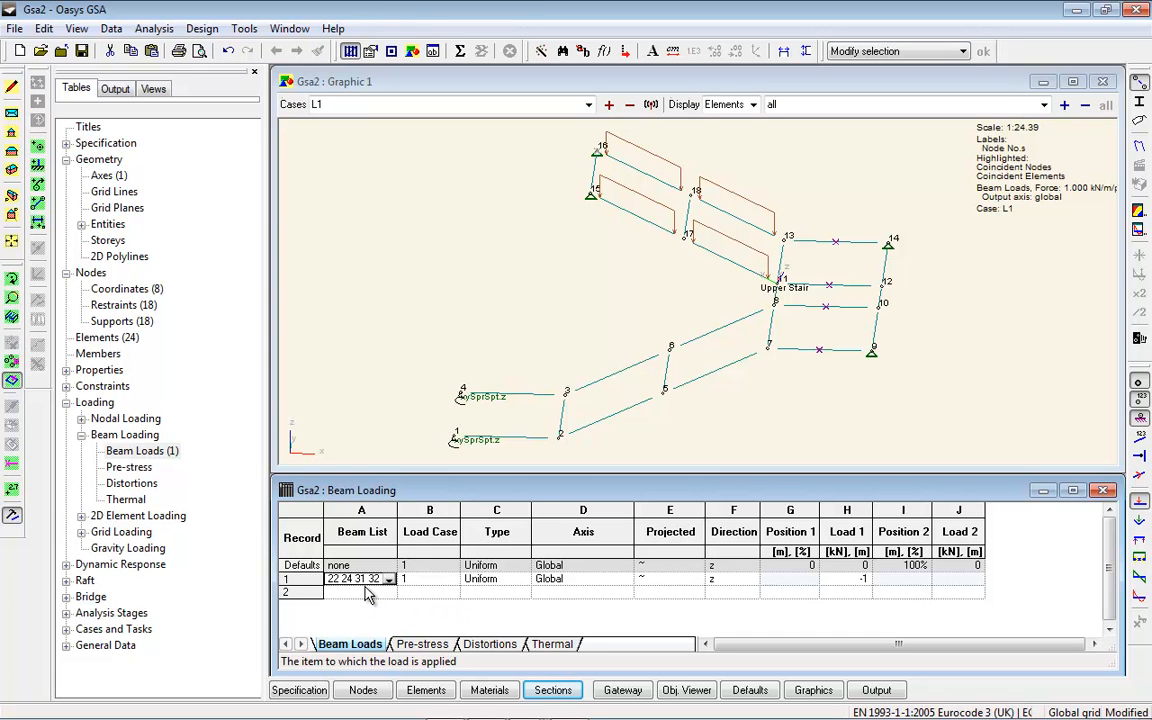
{"action": "type", "text": "adfhs"}
{"action": "key", "text": "Return"}
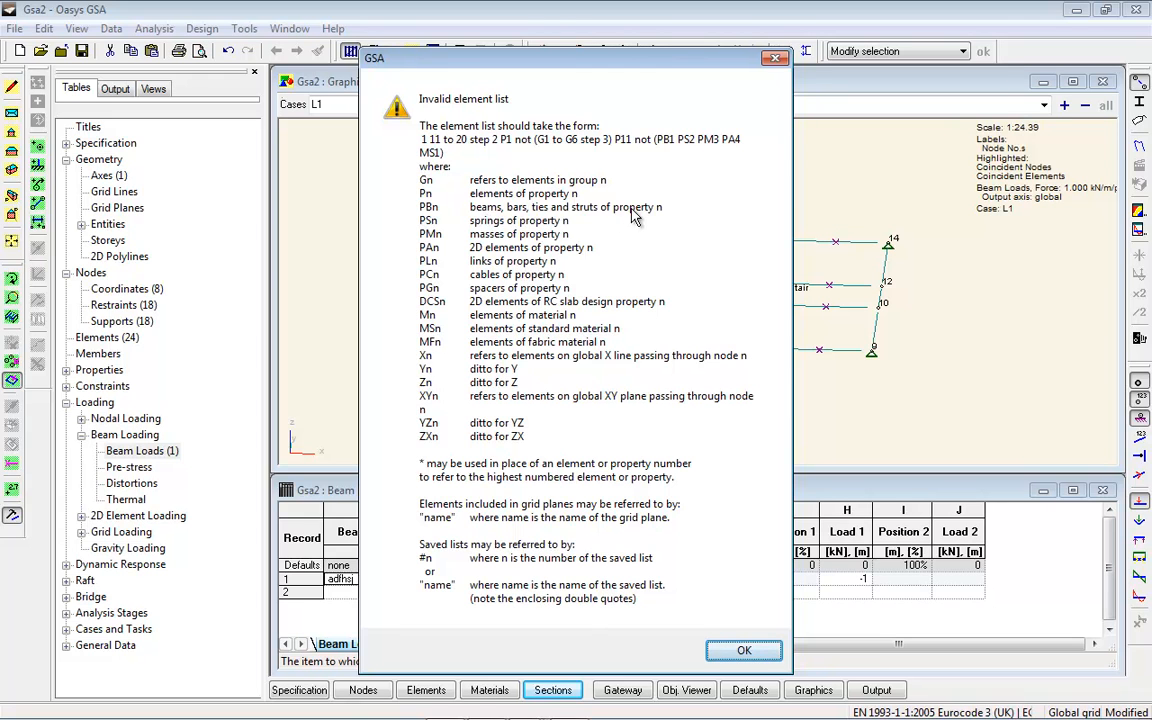
{"action": "left_click", "coordinate": [745, 650]}
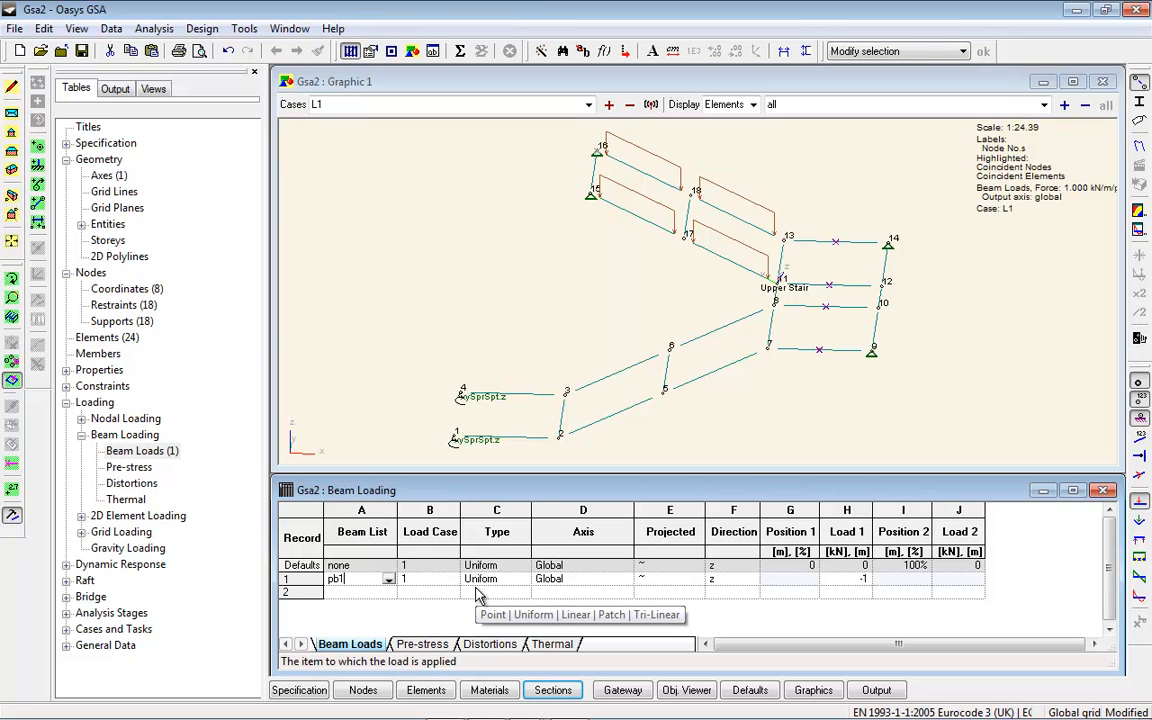
Step: Set the beam list of load record 1 to PB1, covering all beams of property 1
{"action": "type", "text": "pb1"}
{"action": "key", "text": "Tab"}
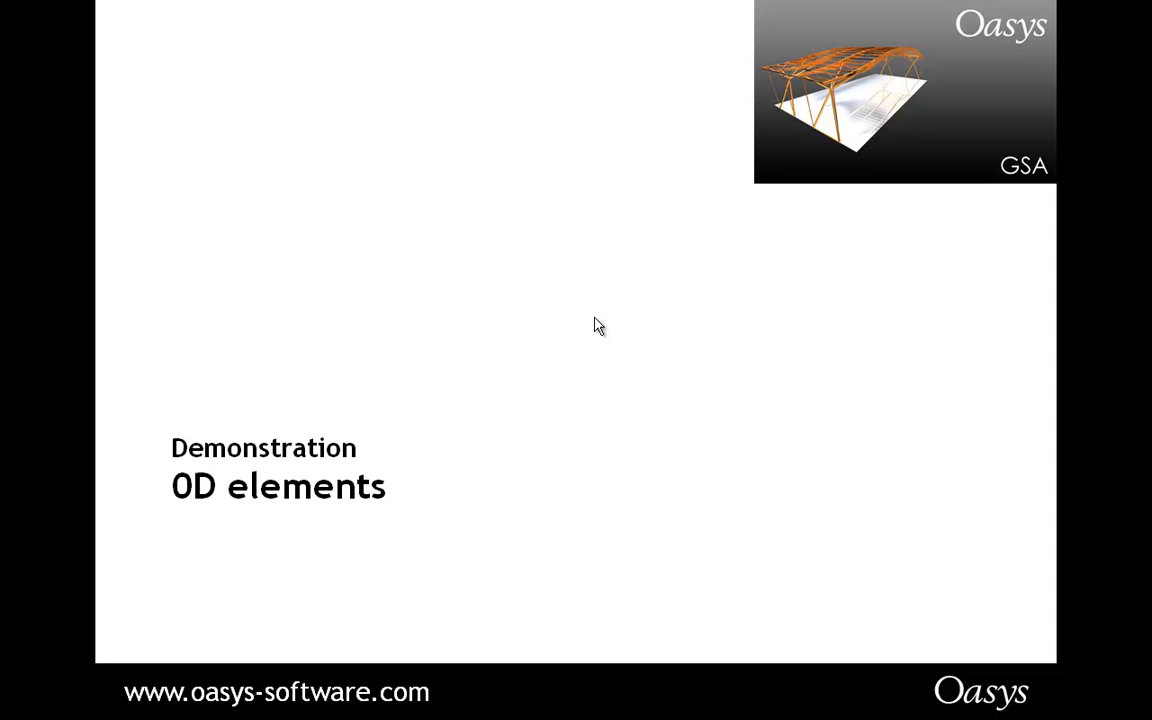
Step: Switch back to Oasys GSA and open the Mass Properties table in place of the Beam Loading table
{"action": "key", "text": "alt+Tab"}
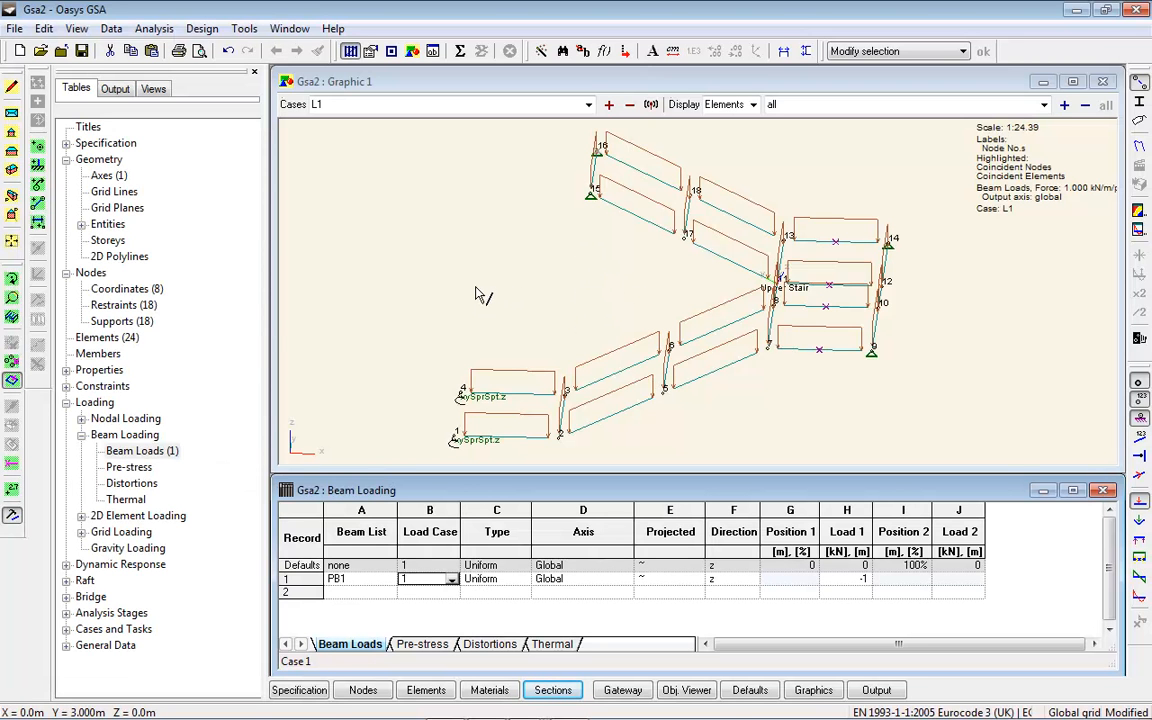
{"action": "left_click", "coordinate": [1103, 490]}
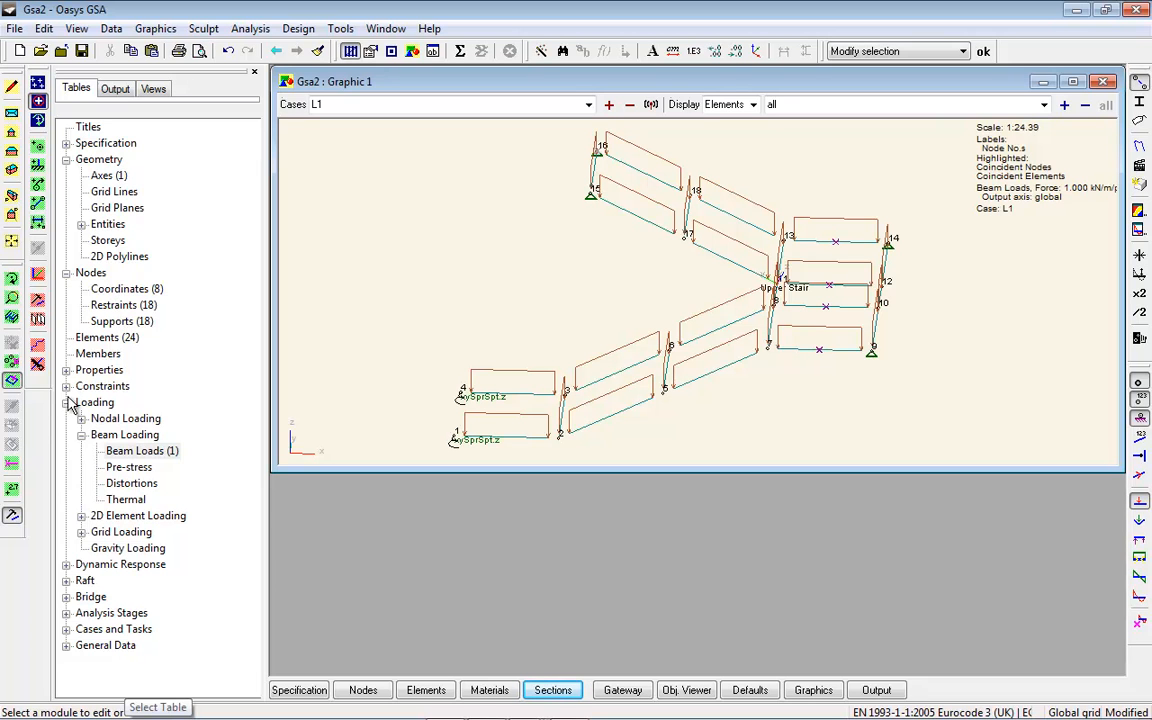
{"action": "left_click", "coordinate": [66, 159]}
{"action": "left_click", "coordinate": [66, 175]}
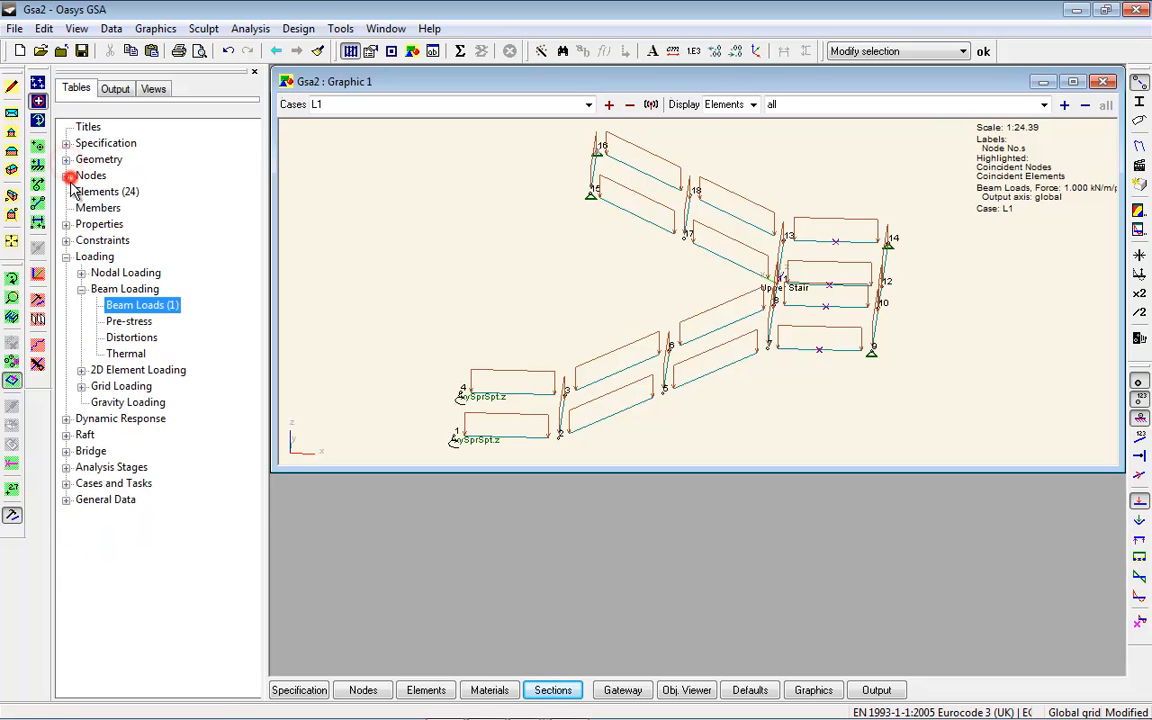
{"action": "left_click", "coordinate": [66, 224]}
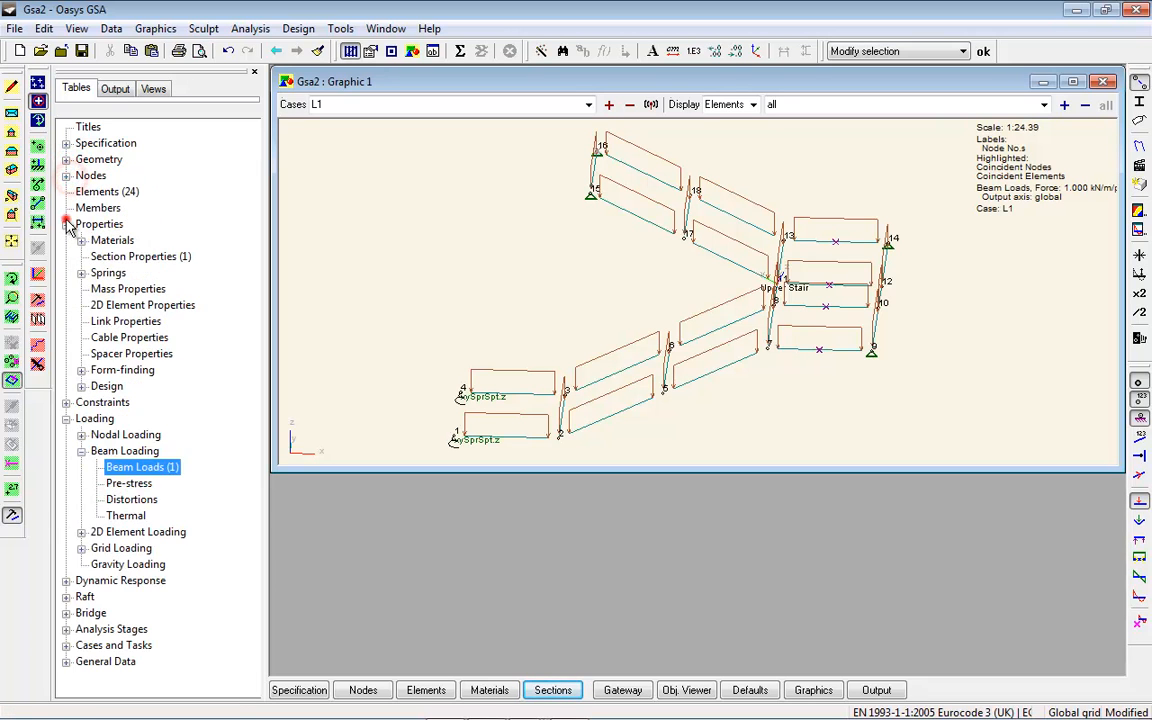
{"action": "double_click", "coordinate": [128, 289]}
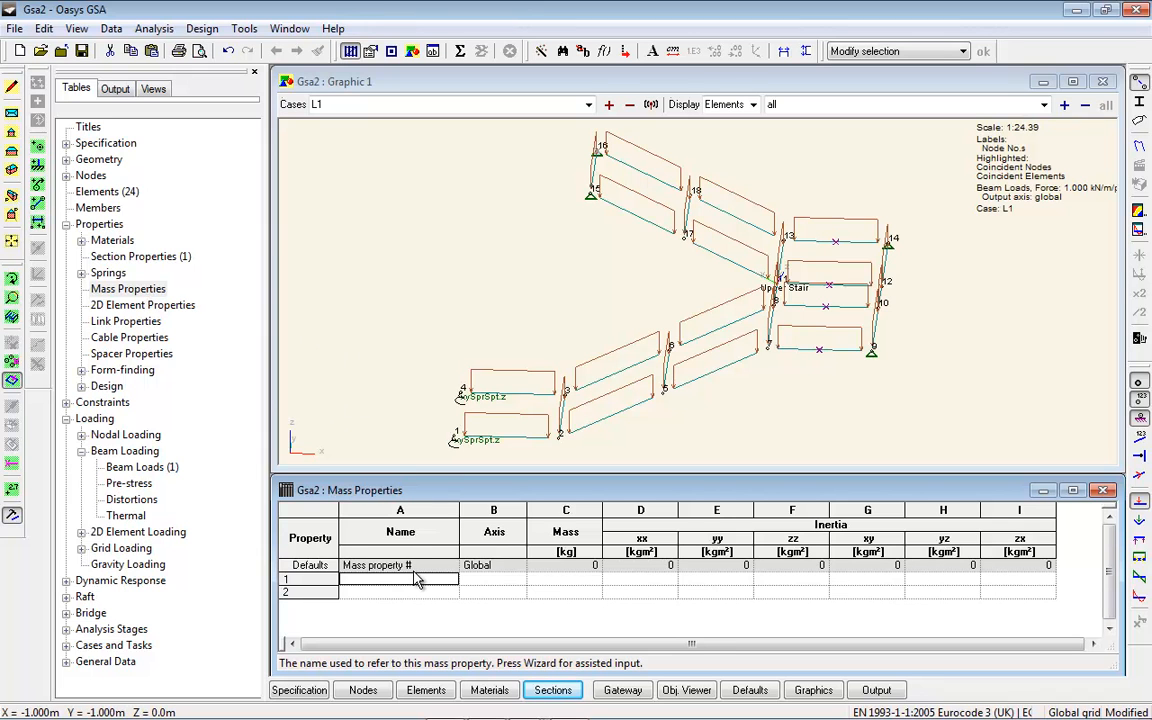
Step: Define mass property 1 with the default name, Global axis, a mass of 100 kg and default inertia terms
{"action": "key", "text": "Tab"}
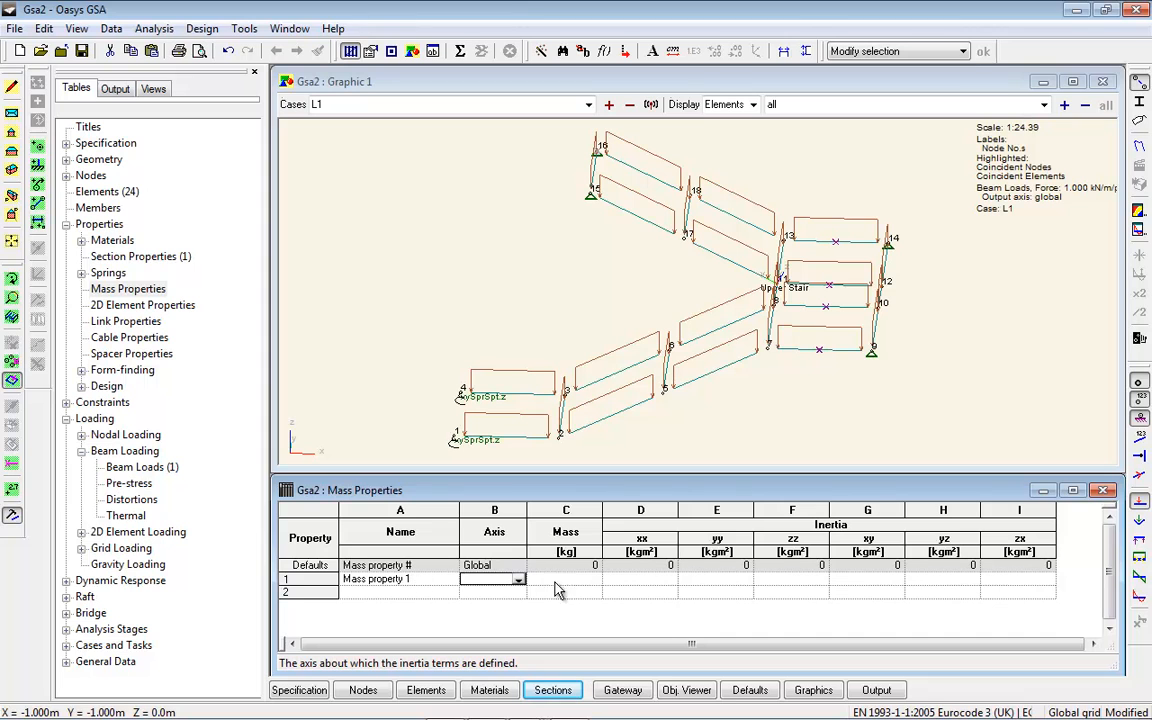
{"action": "left_click", "coordinate": [518, 580]}
{"action": "left_click", "coordinate": [522, 587]}
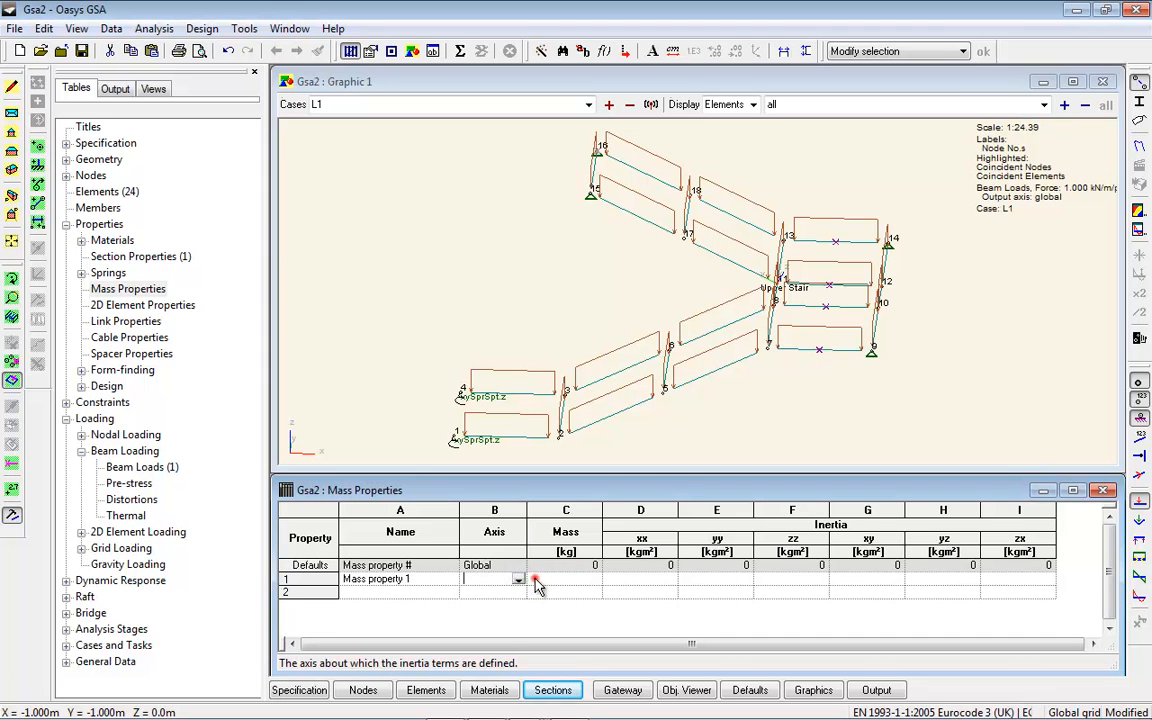
{"action": "left_click", "coordinate": [537, 580]}
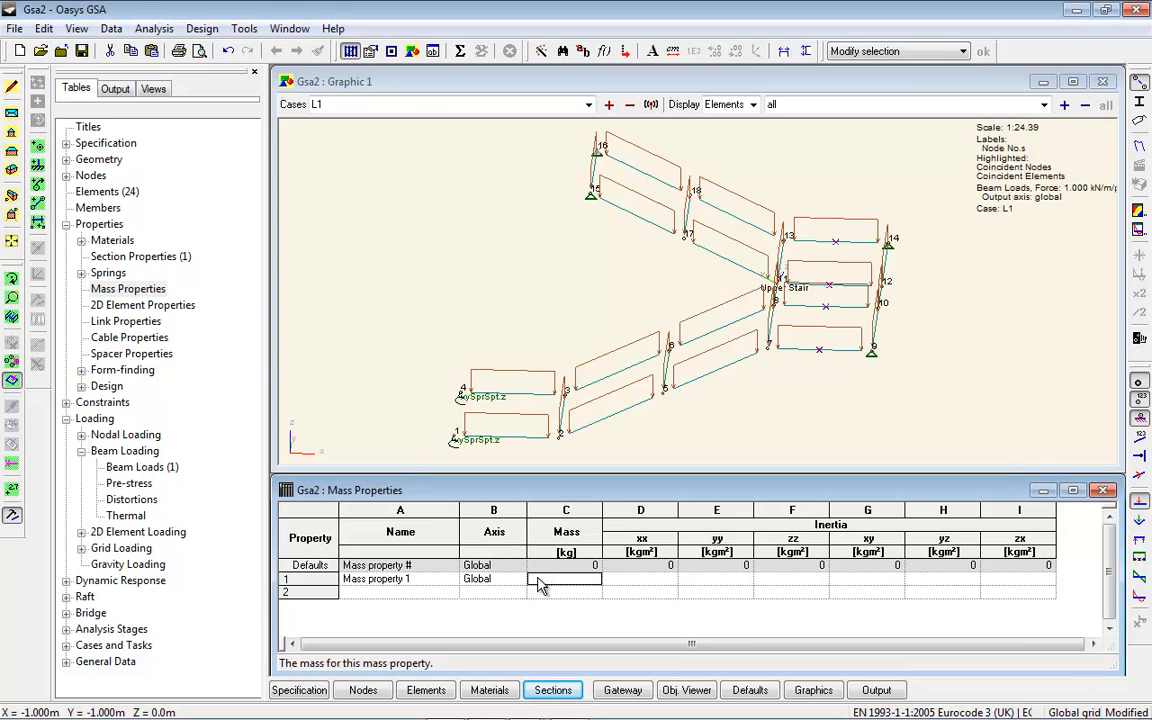
{"action": "type", "text": "100"}
{"action": "key", "text": "Tab"}
{"action": "key", "text": "Tab"}
{"action": "key", "text": "Tab"}
{"action": "key", "text": "Tab"}
{"action": "key", "text": "Tab"}
{"action": "key", "text": "Tab"}
{"action": "key", "text": "Tab"}
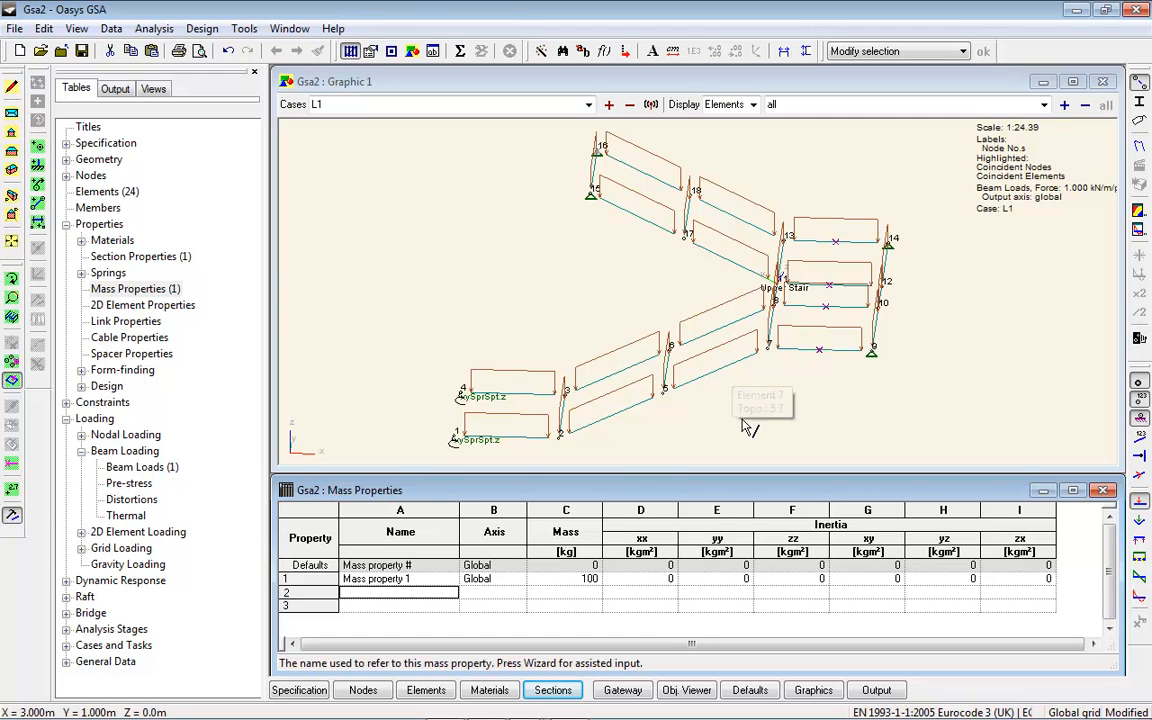
Step: Set the default element type to Mass with property 1 and create a mass element at node 7
{"action": "left_click", "coordinate": [999, 356]}
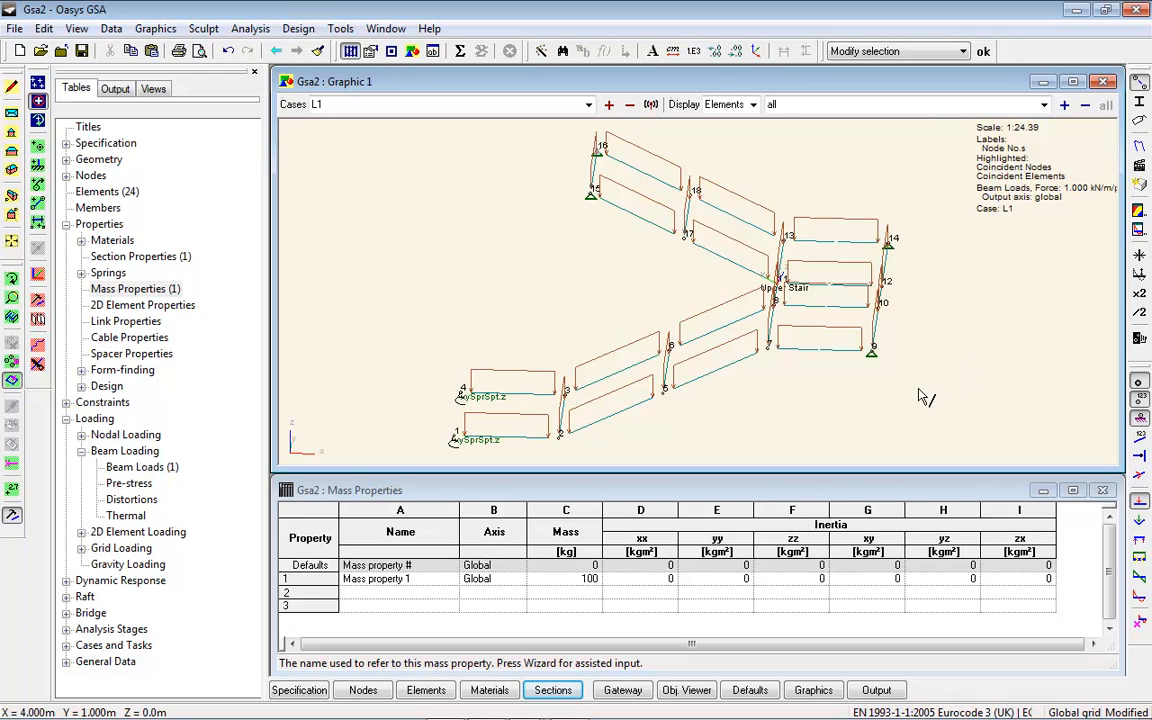
{"action": "left_click", "coordinate": [391, 52]}
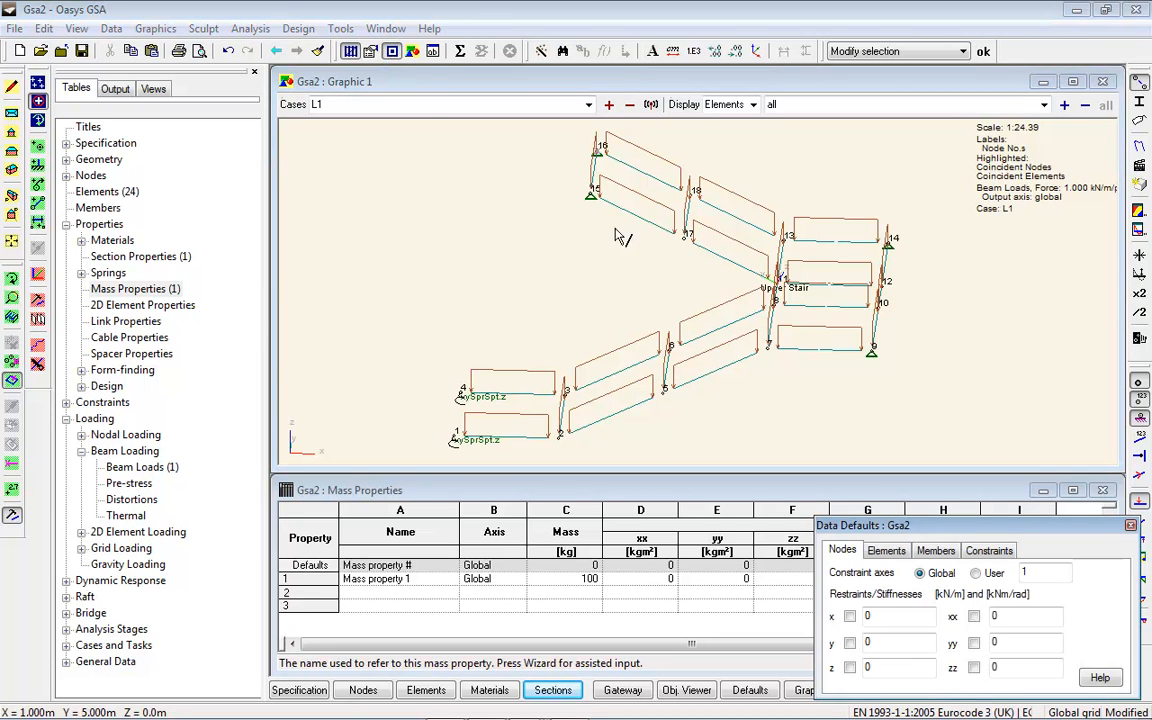
{"action": "left_click", "coordinate": [886, 550]}
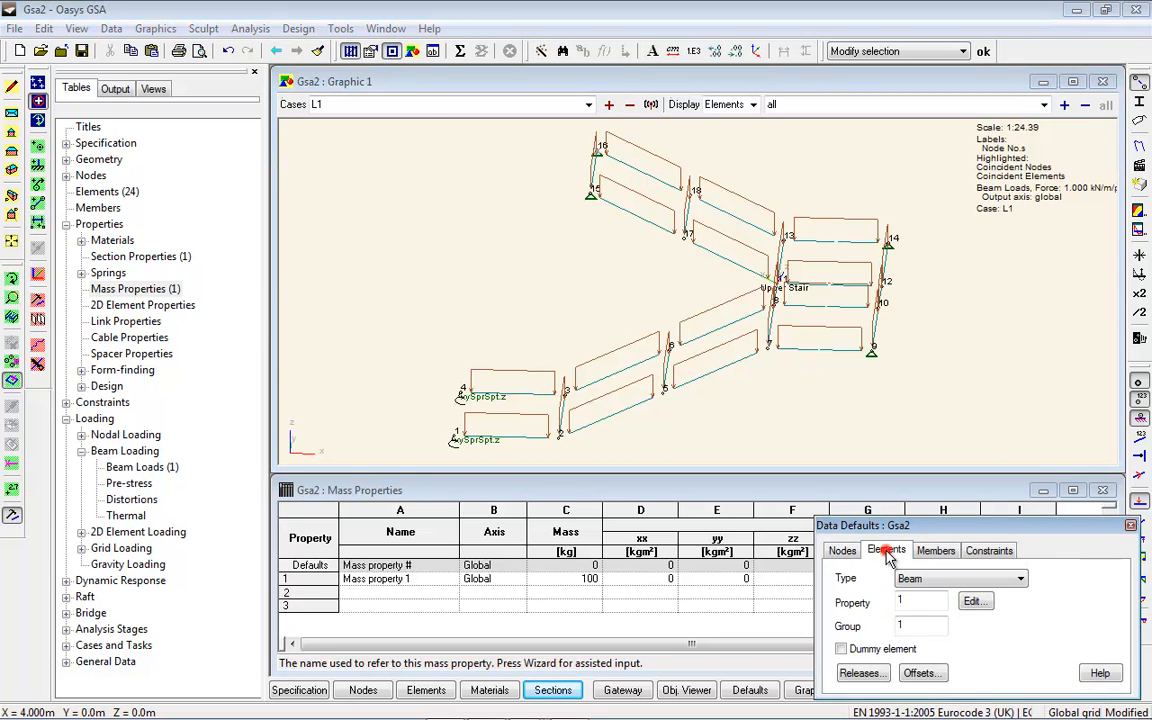
{"action": "left_click", "coordinate": [995, 583]}
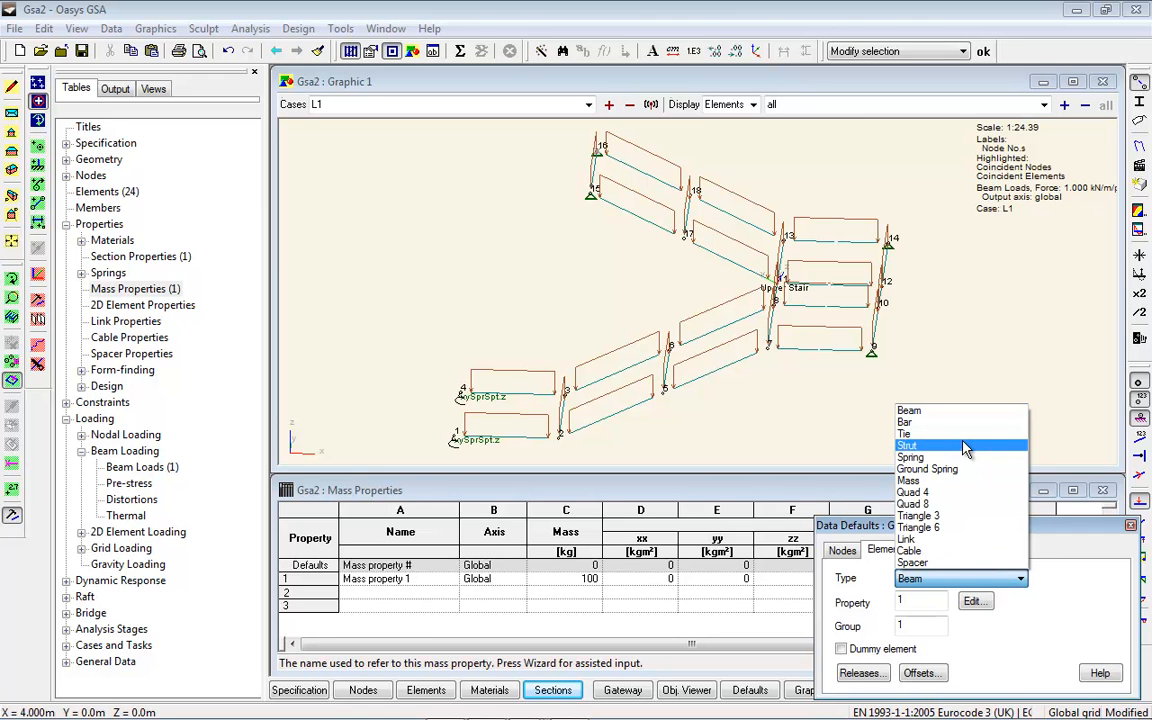
{"action": "left_click", "coordinate": [958, 480]}
{"action": "left_click", "coordinate": [927, 601]}
{"action": "left_click", "coordinate": [41, 205]}
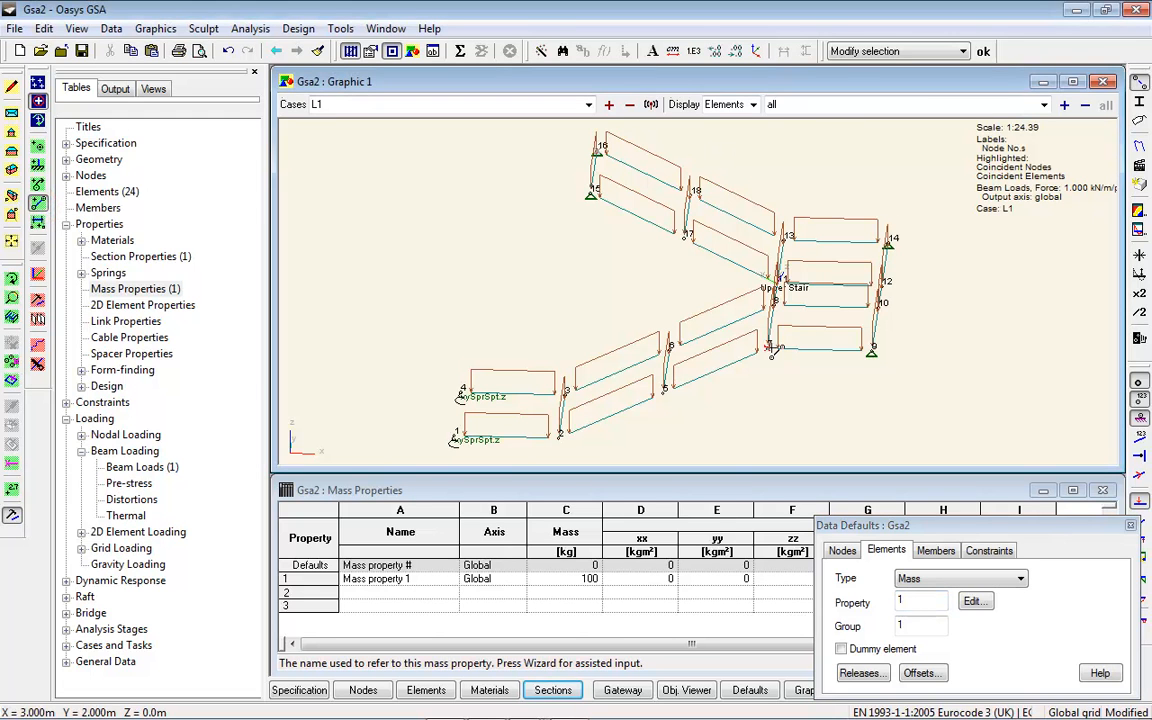
{"action": "left_click", "coordinate": [767, 347]}
Step: Hide the beam load diagrams and set the display method for masses to Weight
{"action": "left_click", "coordinate": [1139, 475]}
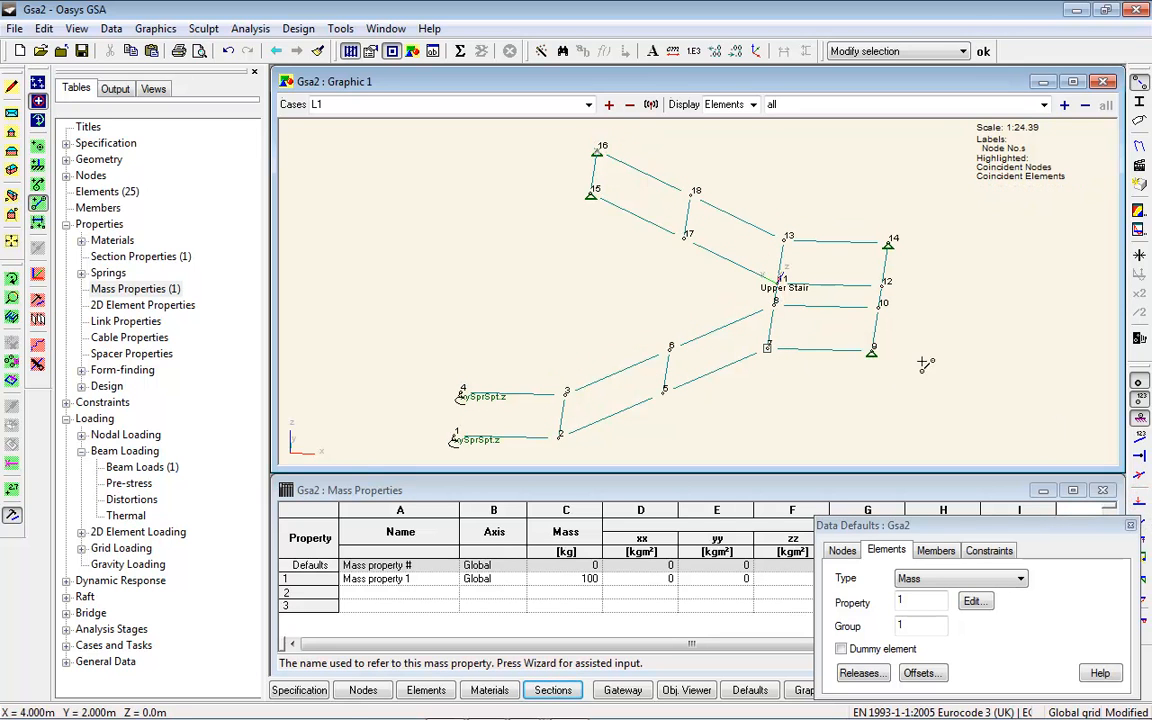
{"action": "left_click", "coordinate": [1140, 120]}
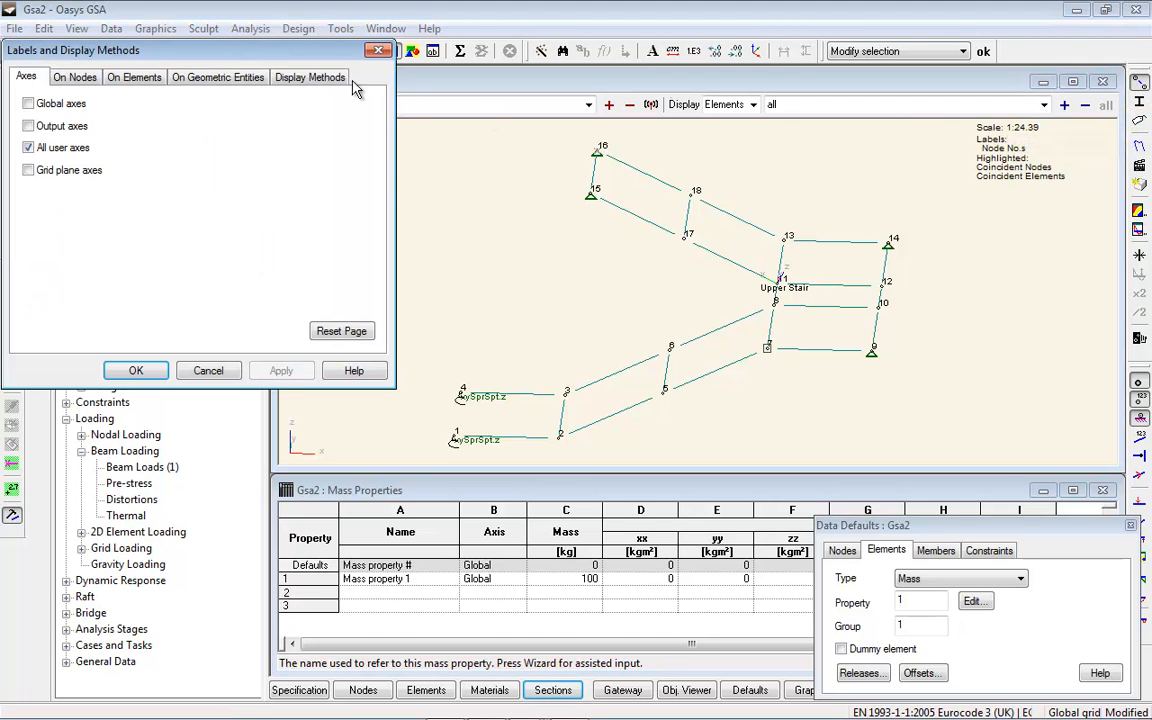
{"action": "left_click", "coordinate": [283, 77]}
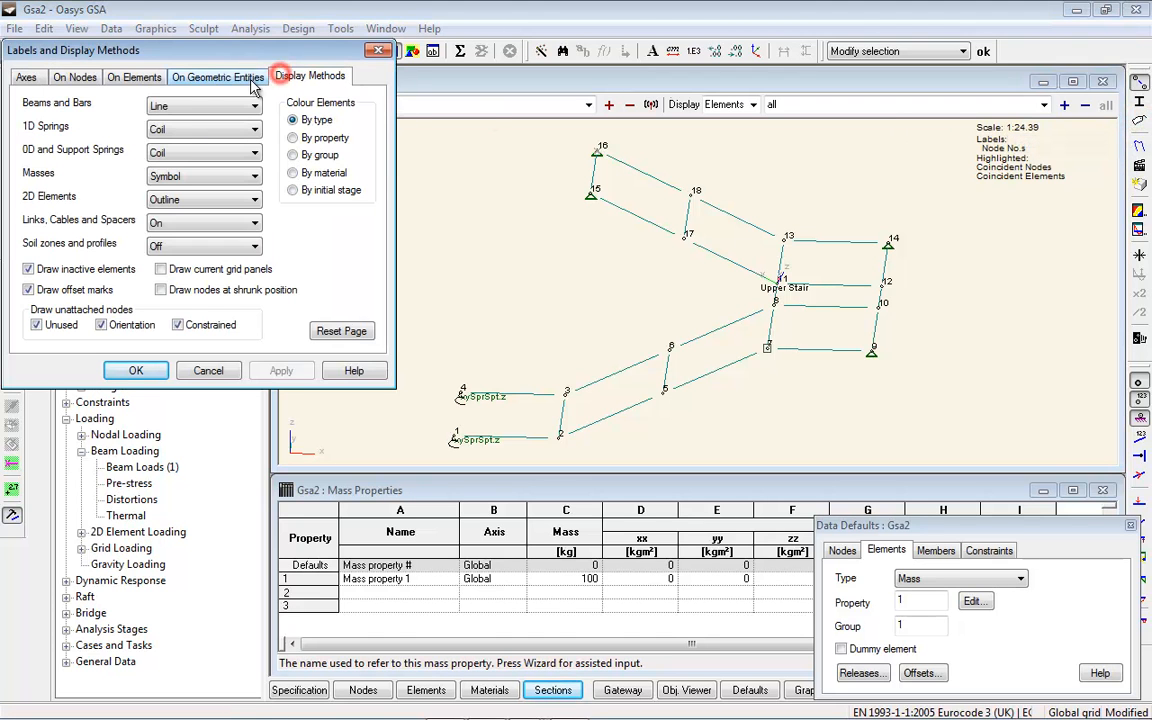
{"action": "left_click", "coordinate": [254, 176]}
{"action": "left_click", "coordinate": [197, 206]}
{"action": "left_click", "coordinate": [281, 370]}
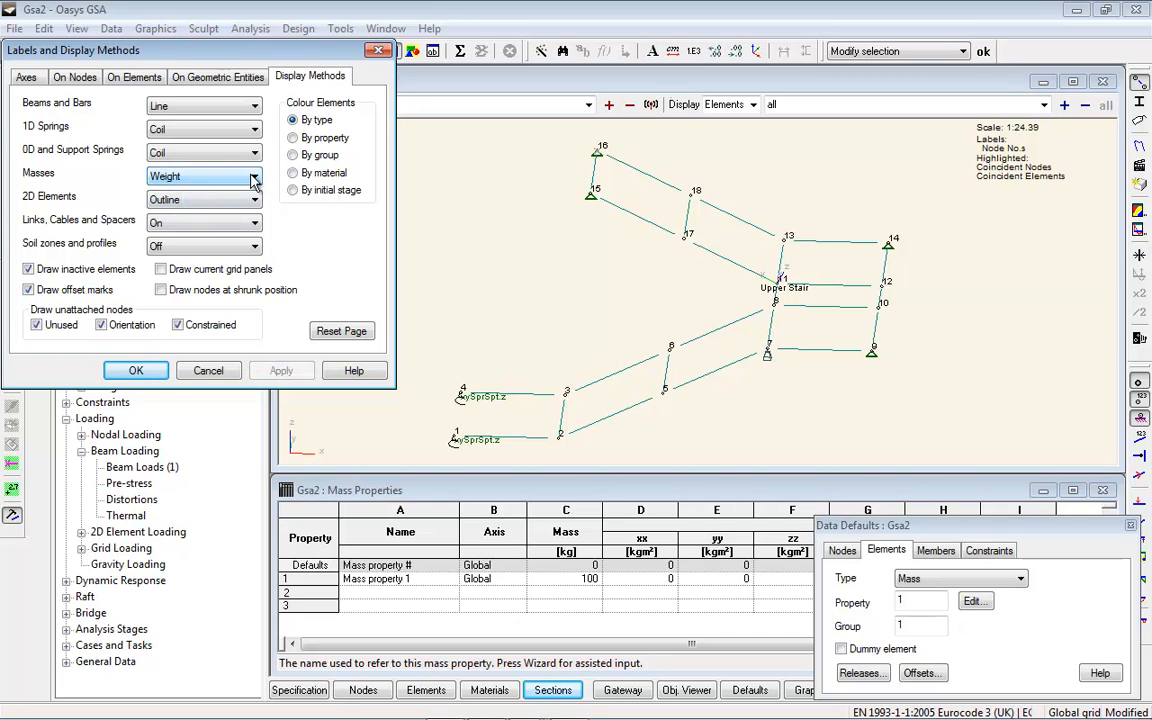
{"action": "left_click", "coordinate": [137, 371]}
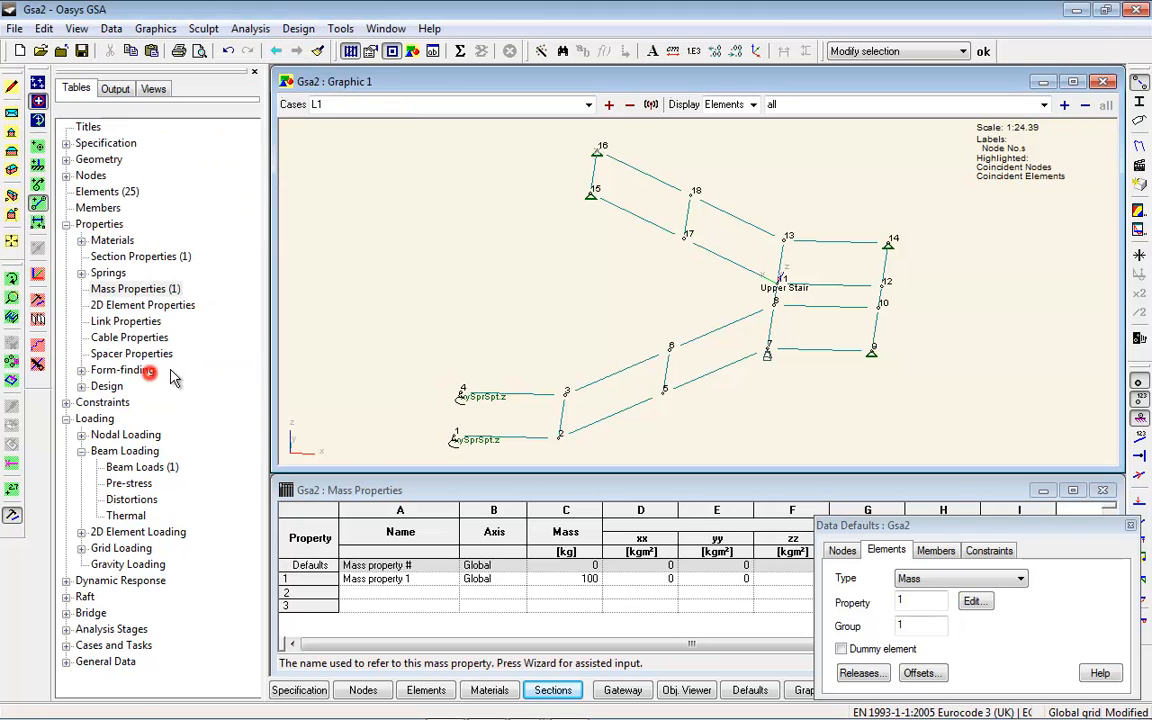
Step: Turn off the node markers, node numbers and restraint labels, and draw the elements unshrunk
{"action": "left_click", "coordinate": [1139, 387]}
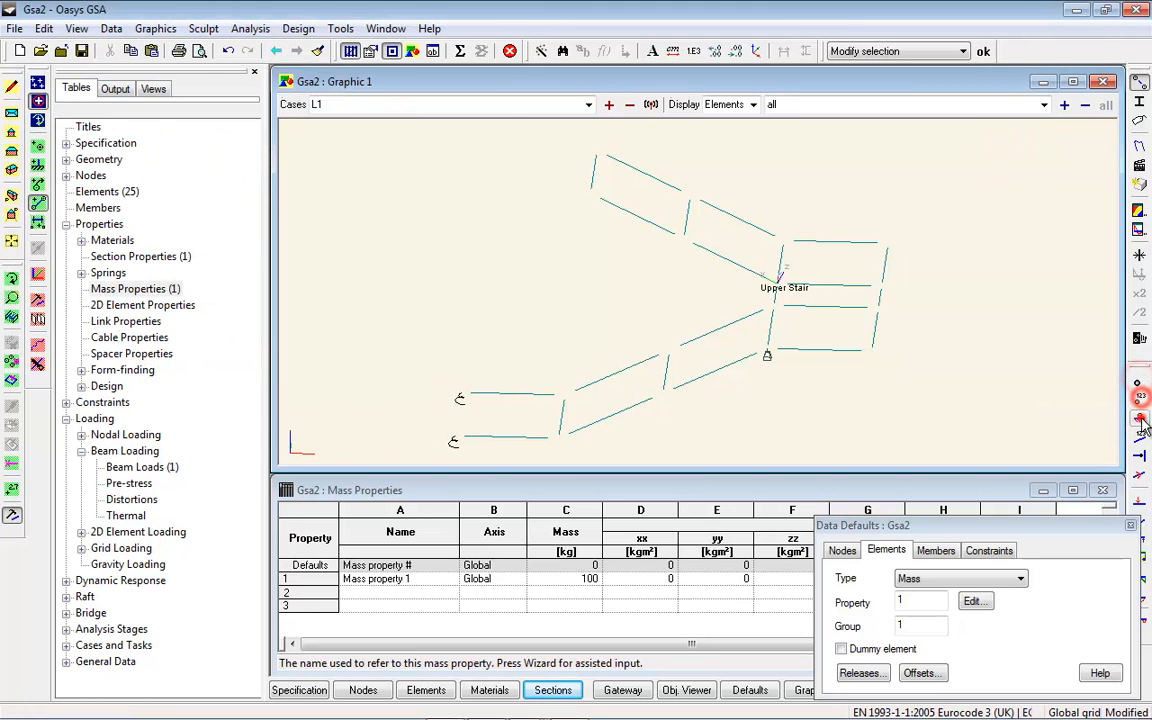
{"action": "left_click", "coordinate": [1139, 83]}
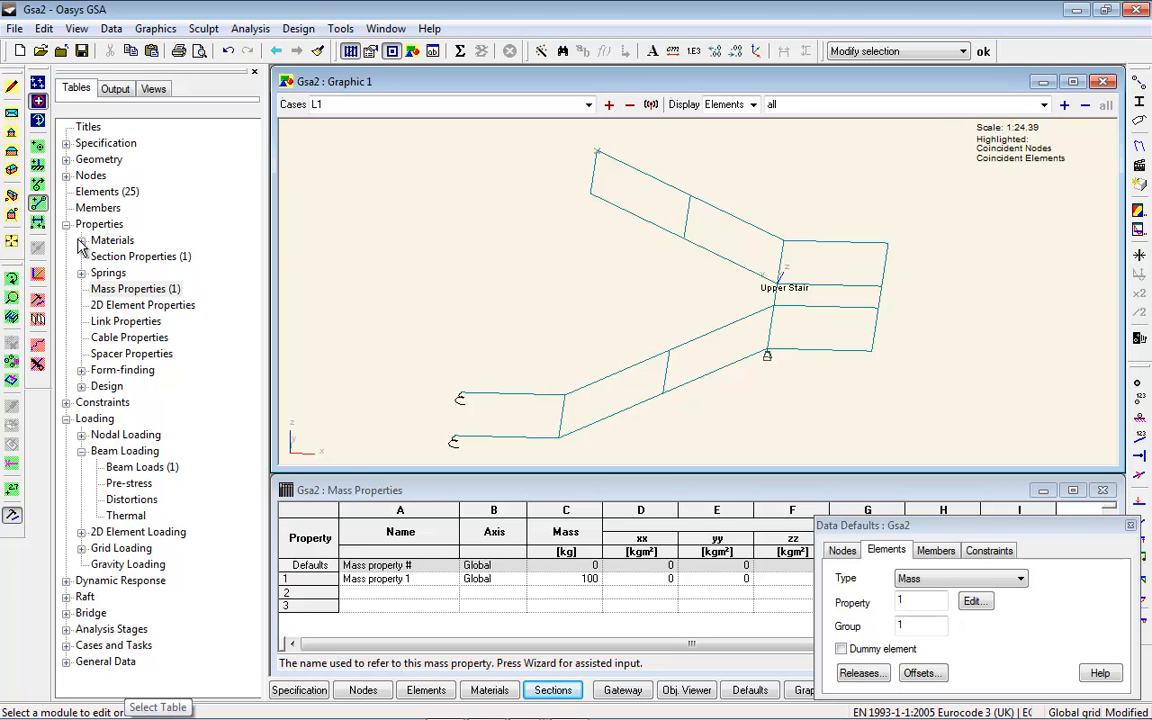
Step: Open the Spring Properties table, arrange it below the graphic view and fit its column widths to the contents
{"action": "left_click", "coordinate": [81, 272]}
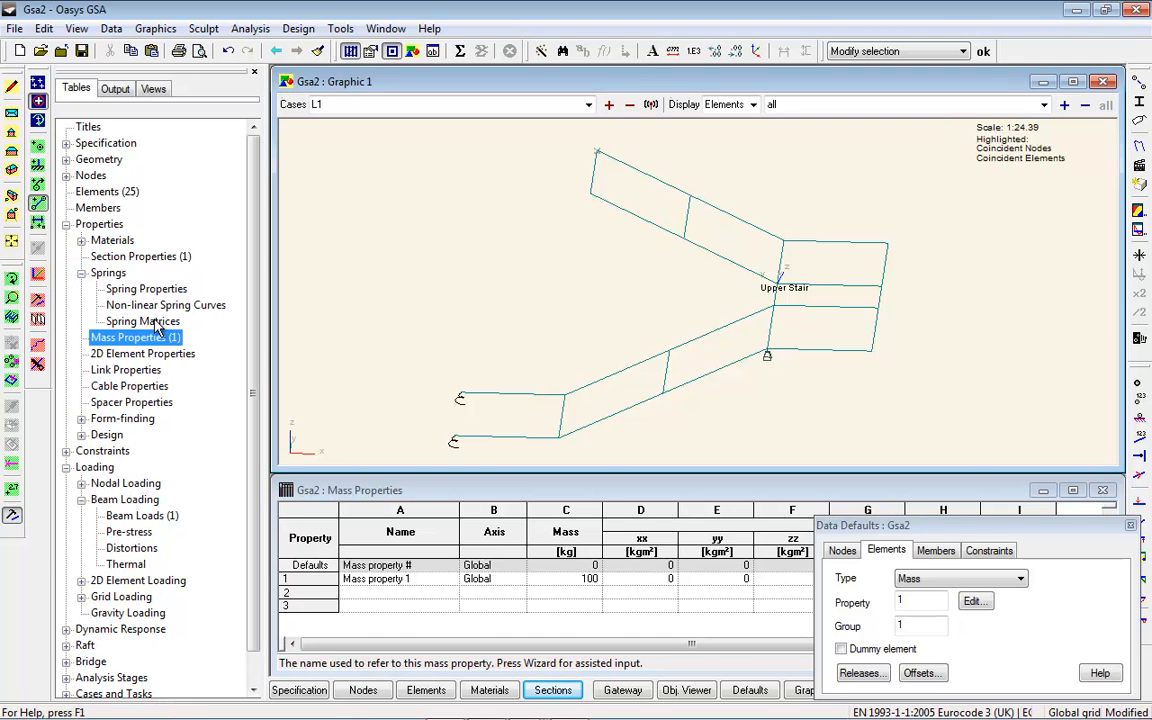
{"action": "double_click", "coordinate": [135, 289]}
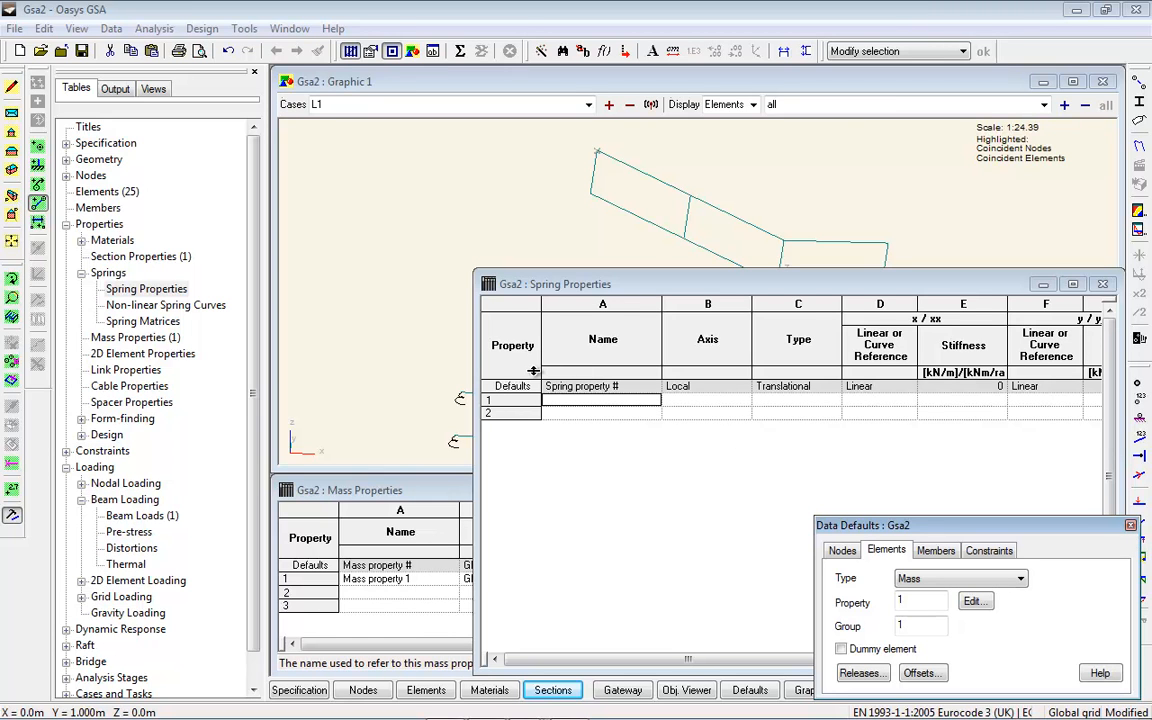
{"action": "left_click", "coordinate": [1130, 526]}
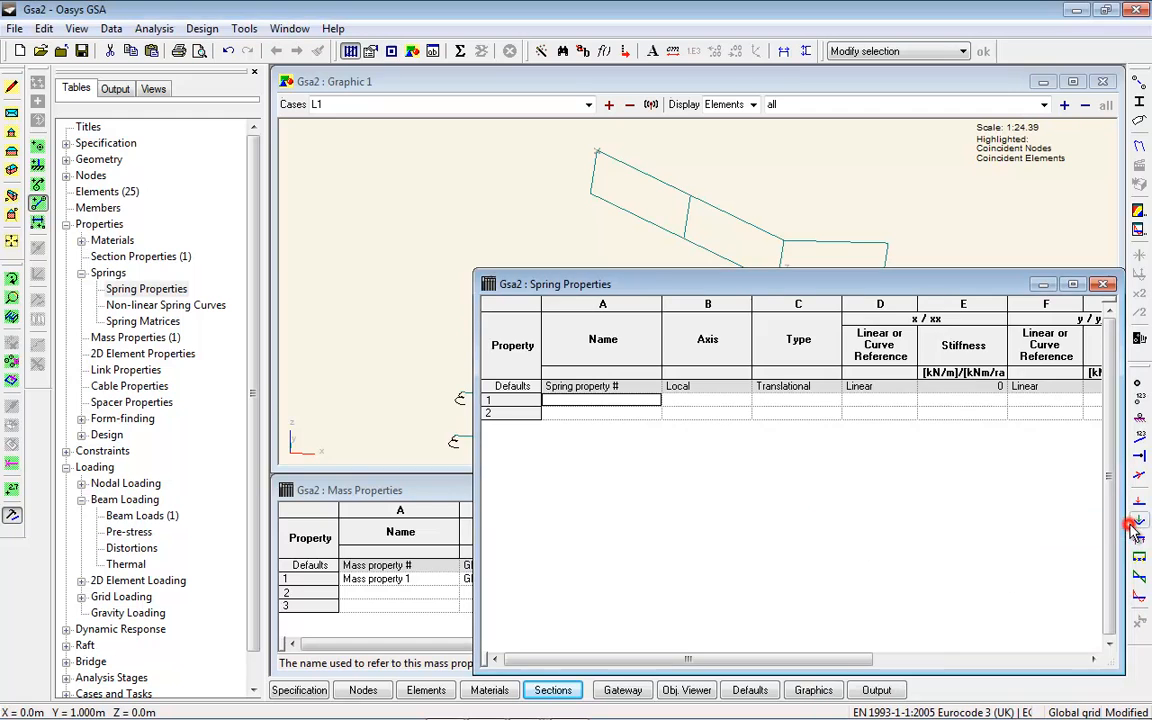
{"action": "key", "text": "shift+F4"}
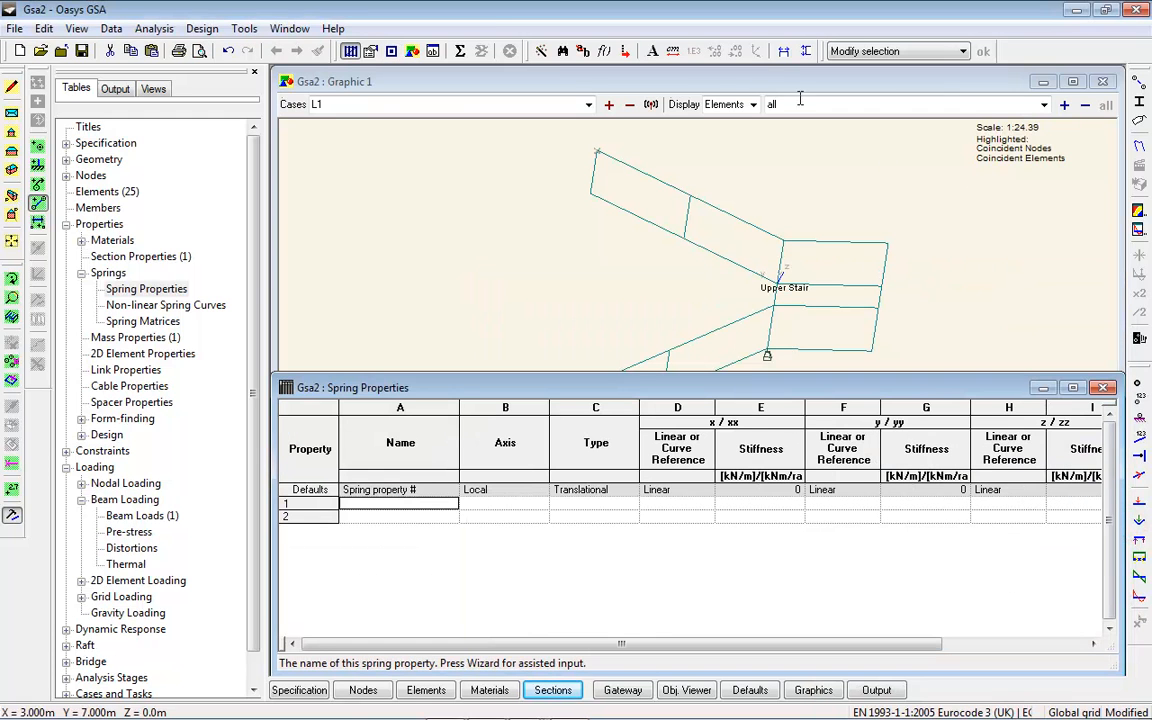
{"action": "left_click", "coordinate": [784, 51]}
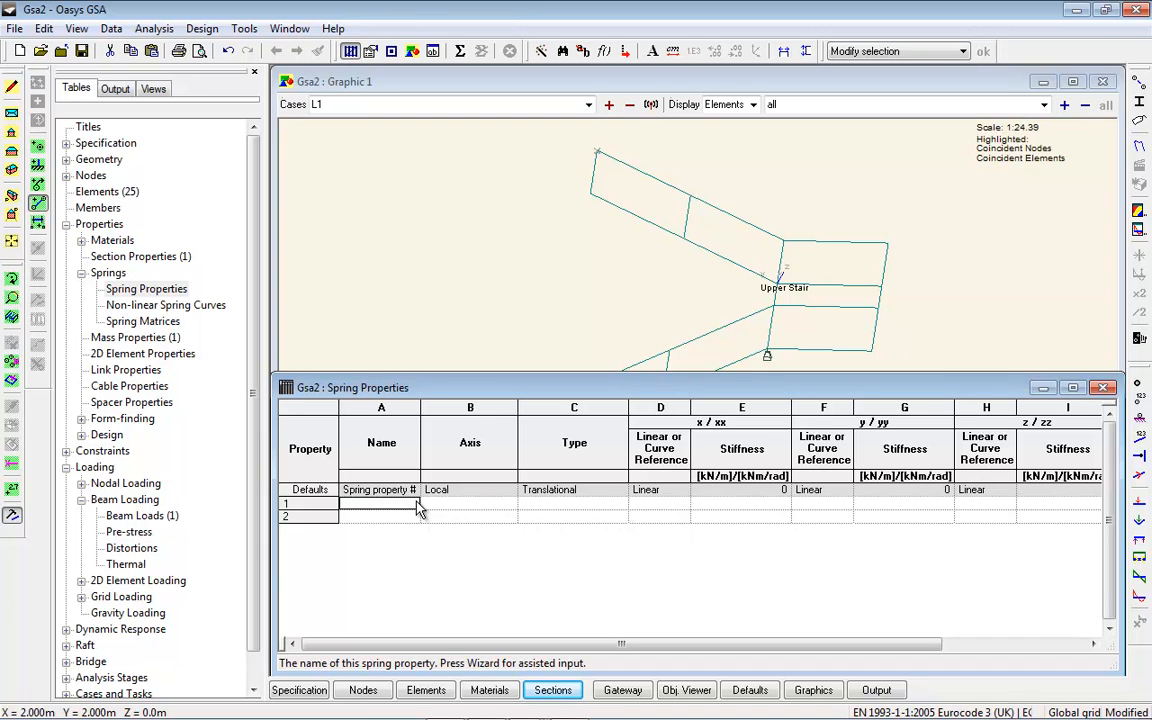
Step: Start spring property 1 with the default name, Global axis, Translational type and a Linear x reference
{"action": "key", "text": "Tab"}
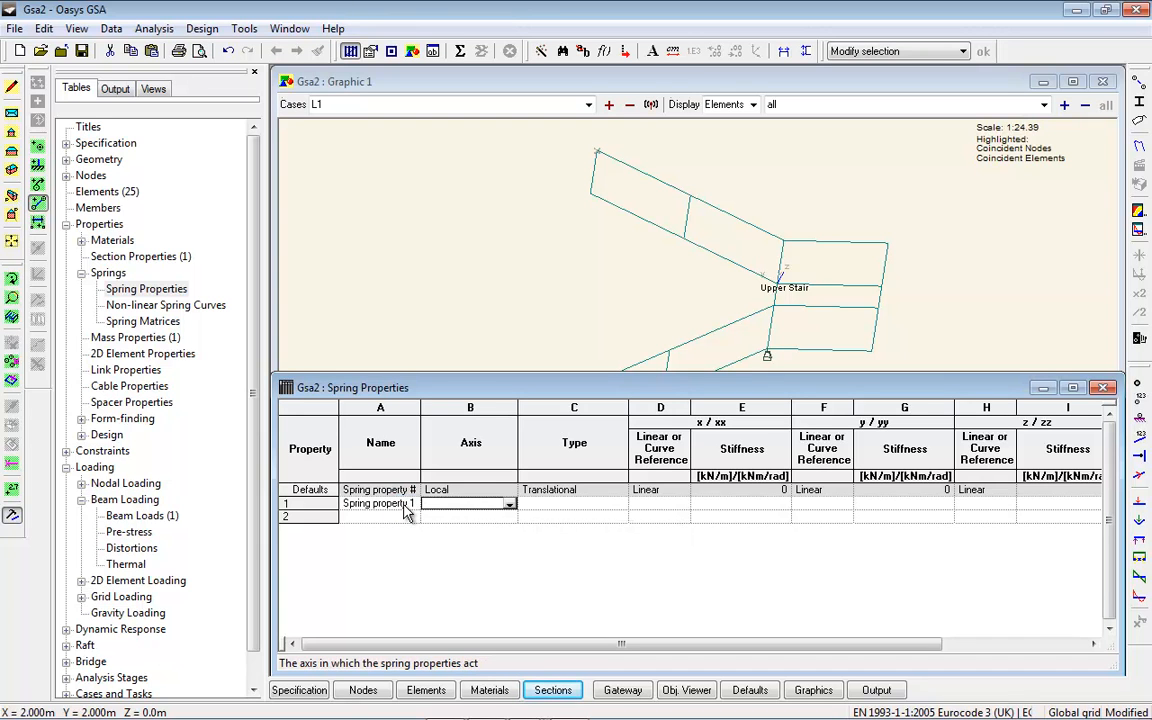
{"action": "key", "text": "Tab"}
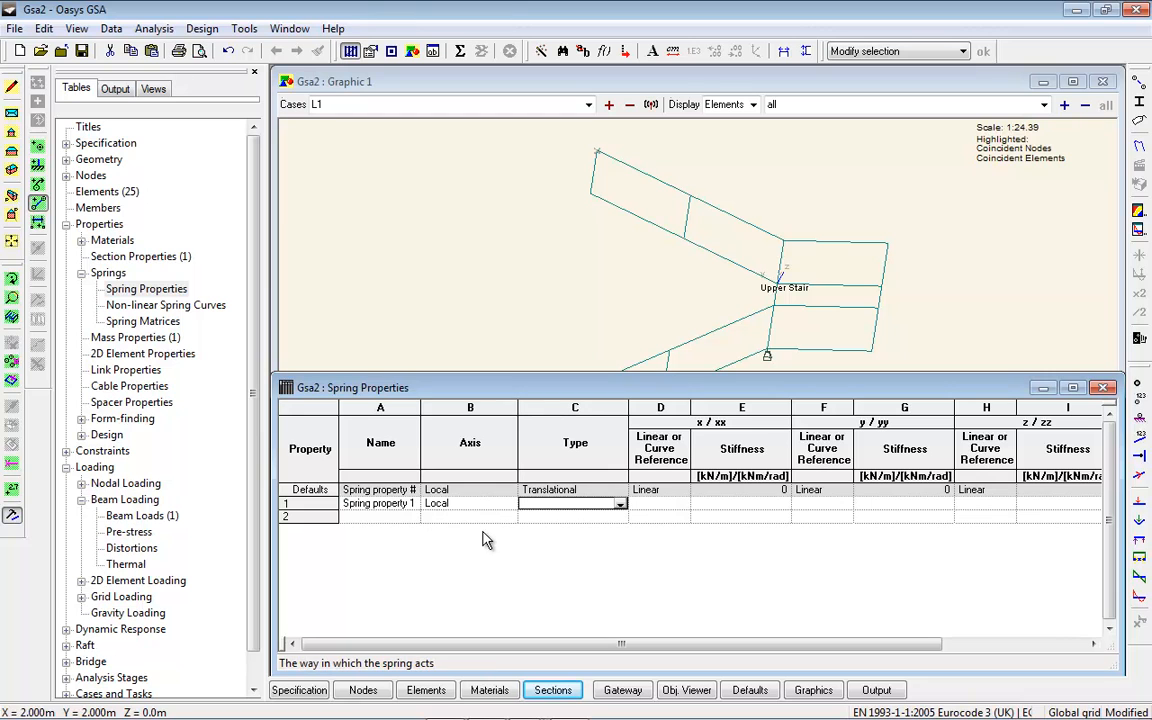
{"action": "left_click", "coordinate": [508, 505]}
{"action": "left_click", "coordinate": [470, 516]}
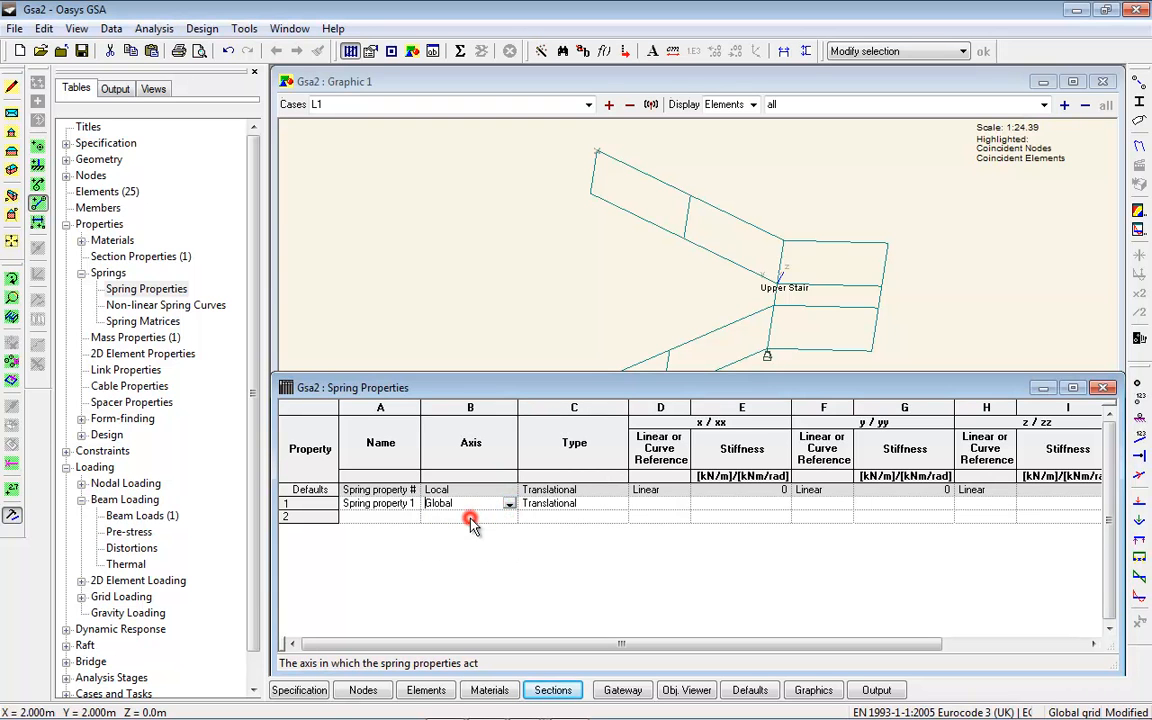
{"action": "left_click", "coordinate": [618, 507]}
{"action": "left_click", "coordinate": [620, 506]}
{"action": "left_click", "coordinate": [622, 510]}
{"action": "key", "text": "Tab"}
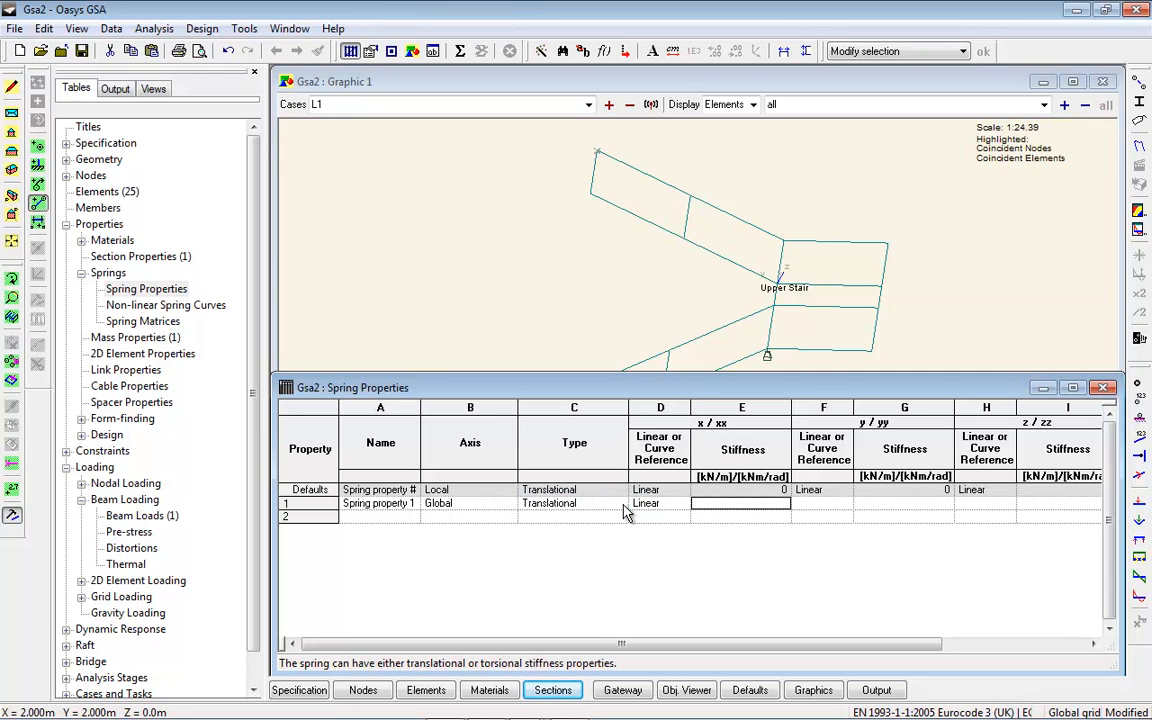
Step: Set the x, y and z stiffnesses of spring property 1 to 1000 kN/m, keeping the remaining defaults
{"action": "type", "text": "100"}
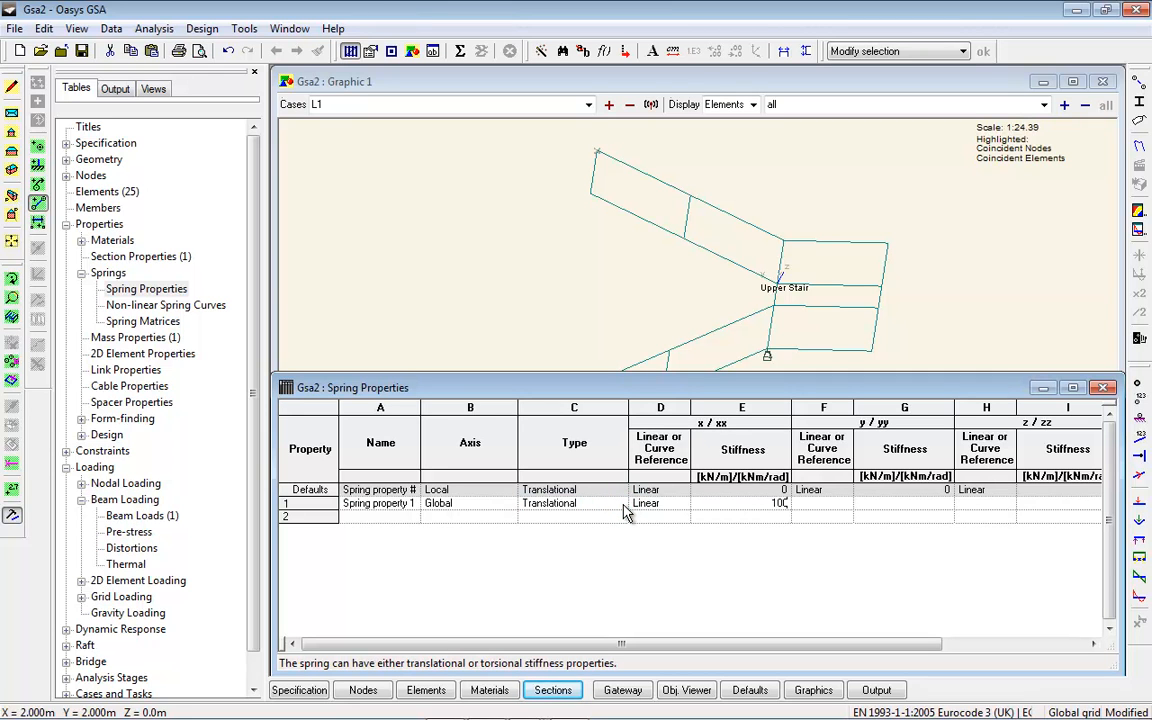
{"action": "key", "text": "Tab"}
{"action": "type", "text": "1000"}
{"action": "key", "text": "Tab"}
{"action": "type", "text": "1"}
{"action": "key", "text": "Tab"}
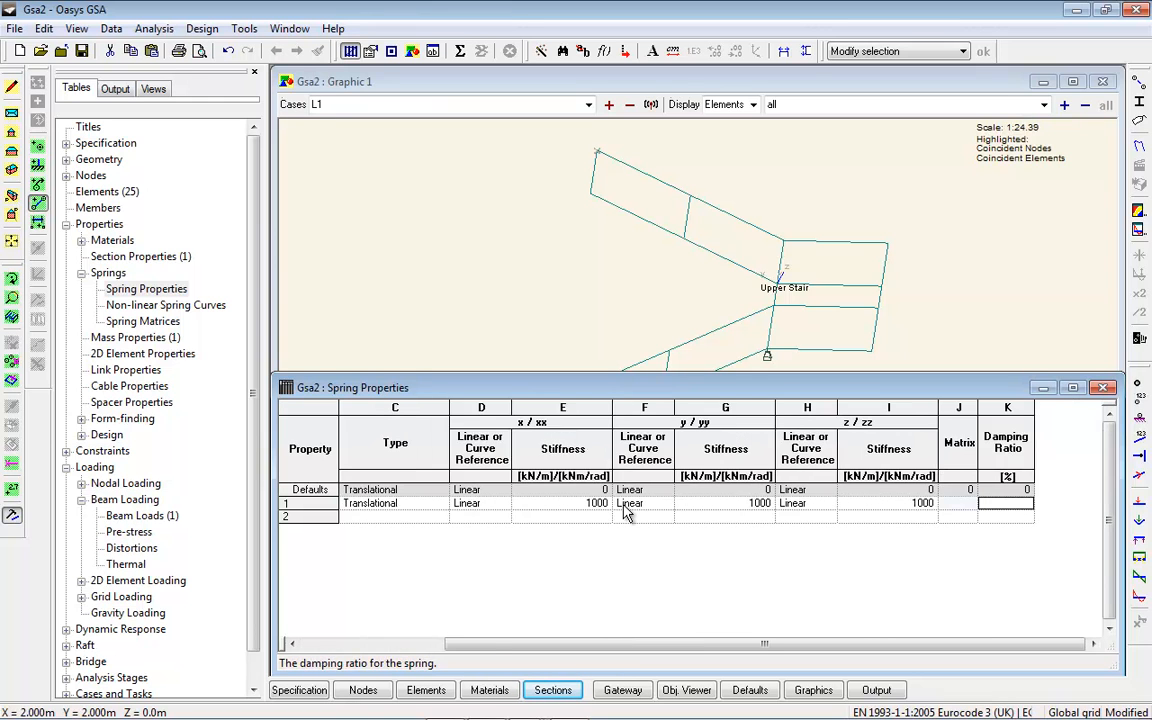
{"action": "key", "text": "Tab"}
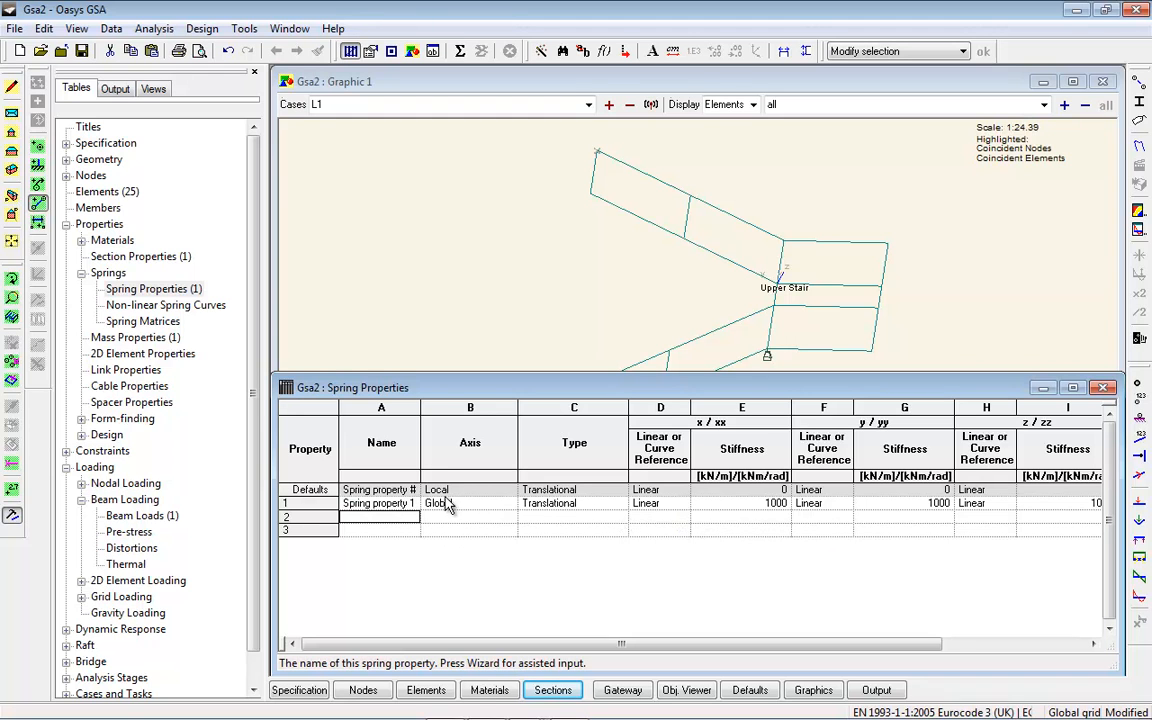
Step: Change spring property 1 to the Compression-only type acting in the Vertical axis
{"action": "left_click", "coordinate": [509, 504]}
{"action": "left_click", "coordinate": [510, 503]}
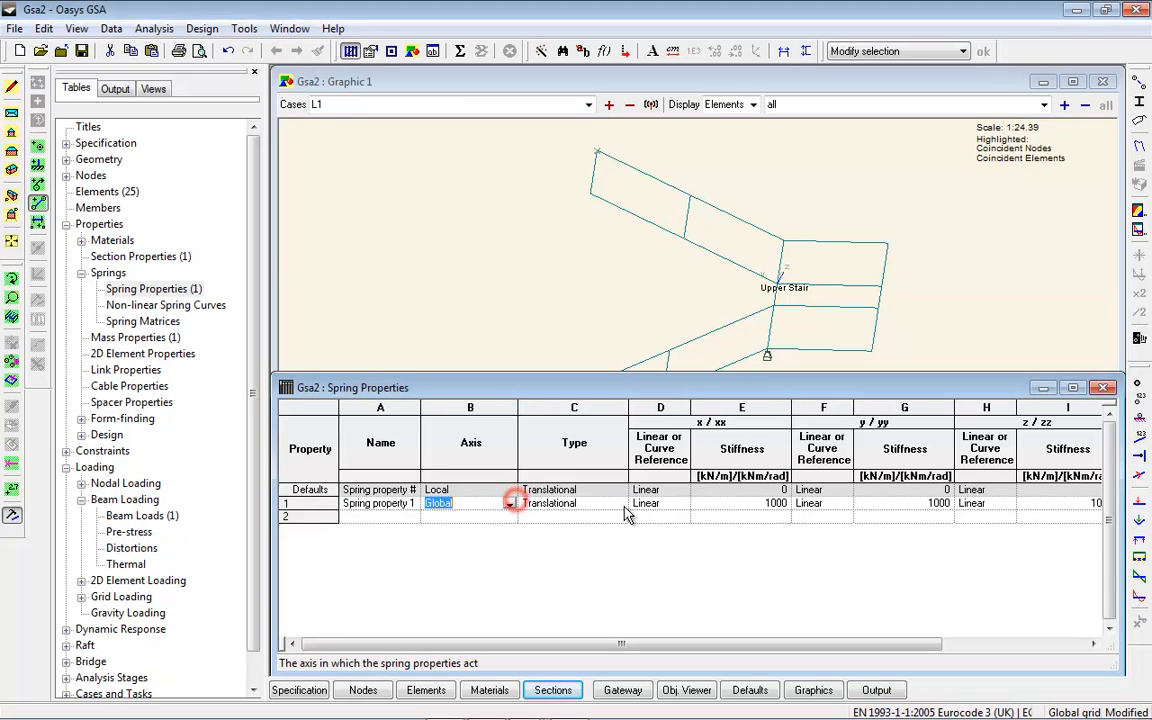
{"action": "left_click", "coordinate": [620, 505]}
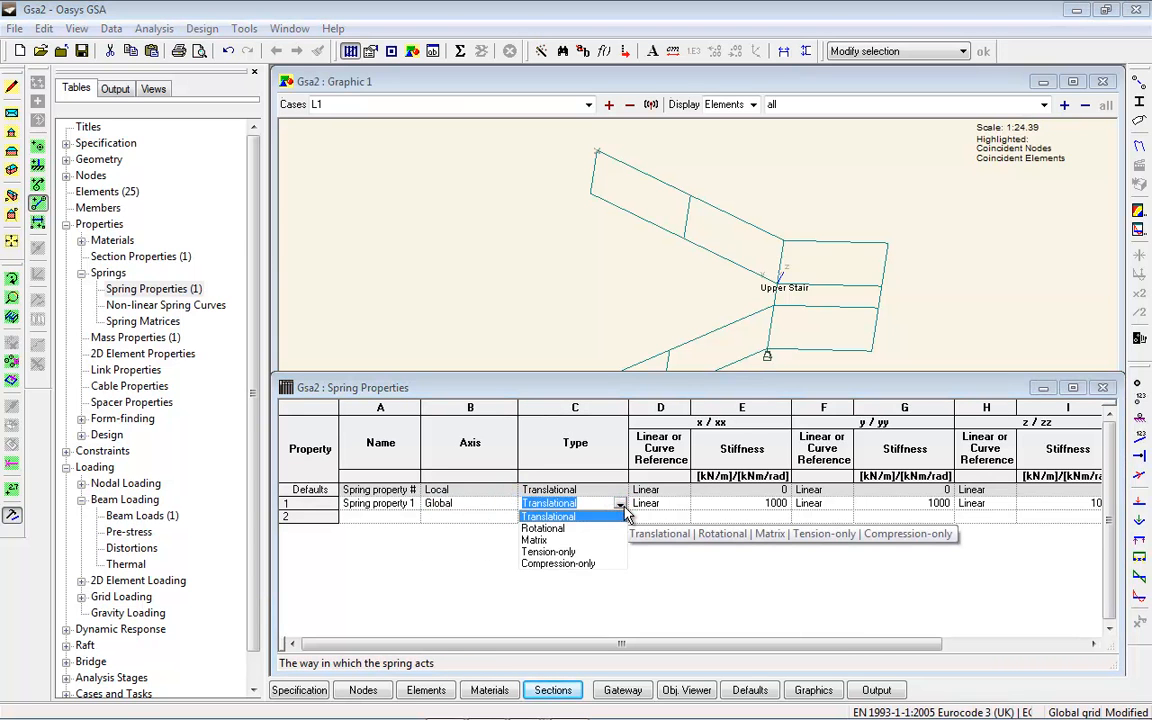
{"action": "left_click", "coordinate": [589, 565]}
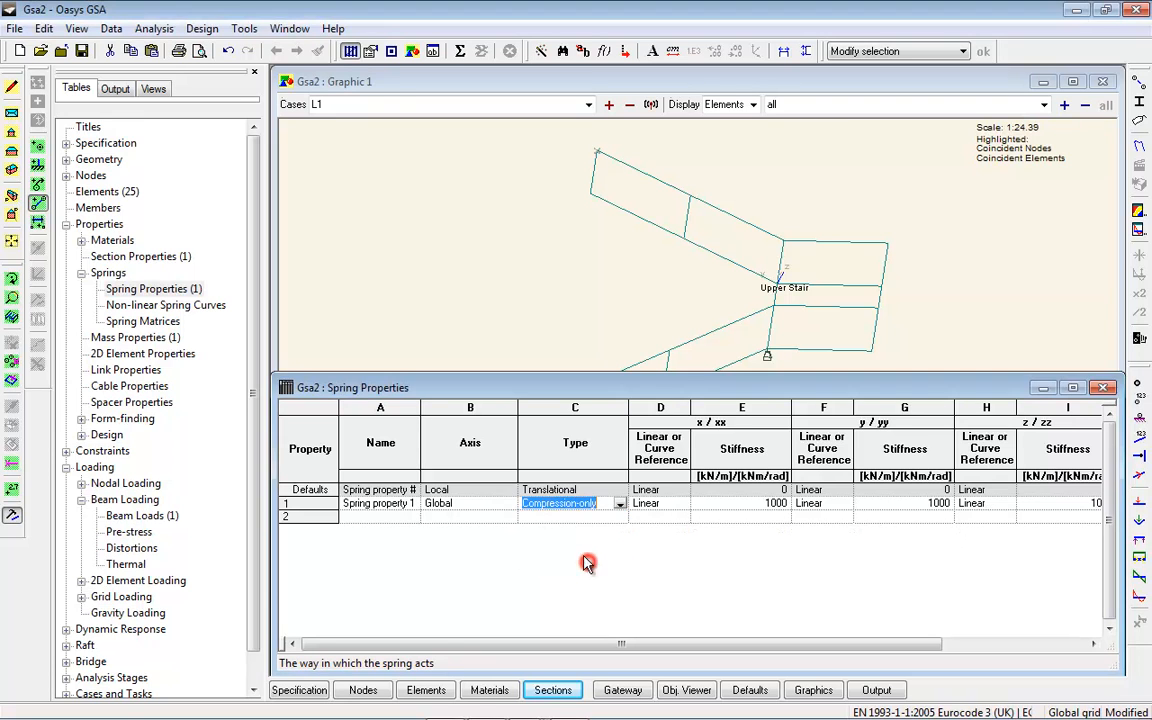
{"action": "left_click", "coordinate": [509, 504]}
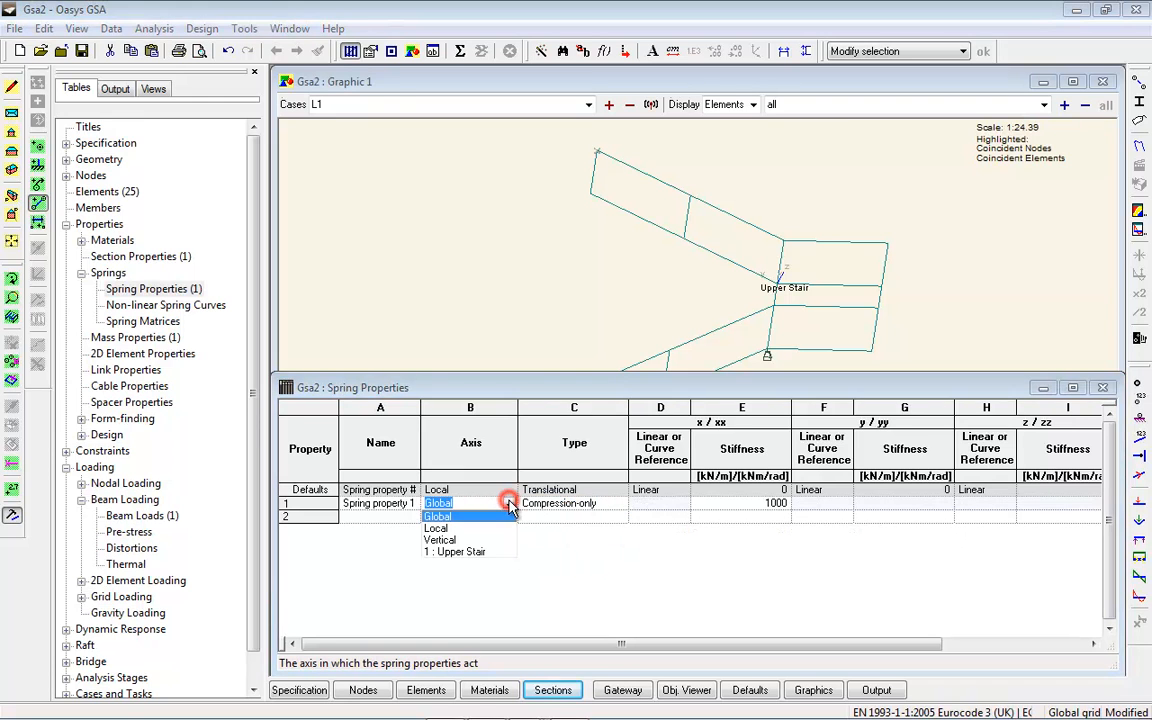
{"action": "left_click", "coordinate": [440, 540]}
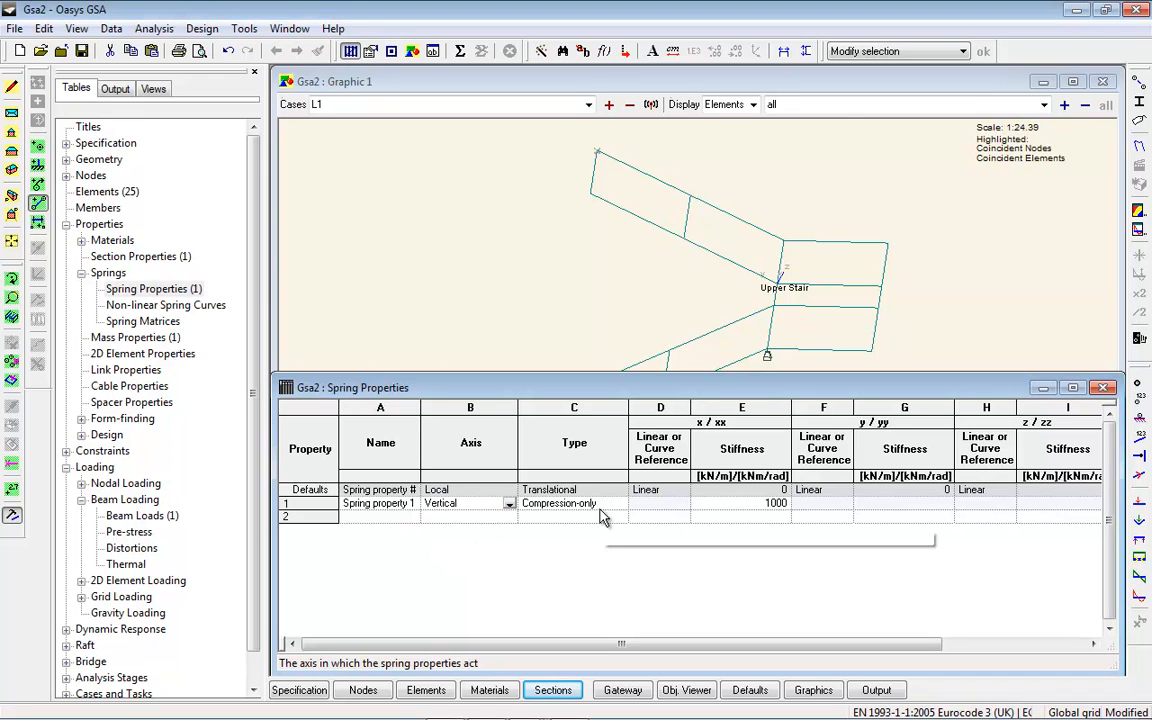
{"action": "key", "text": "Tab"}
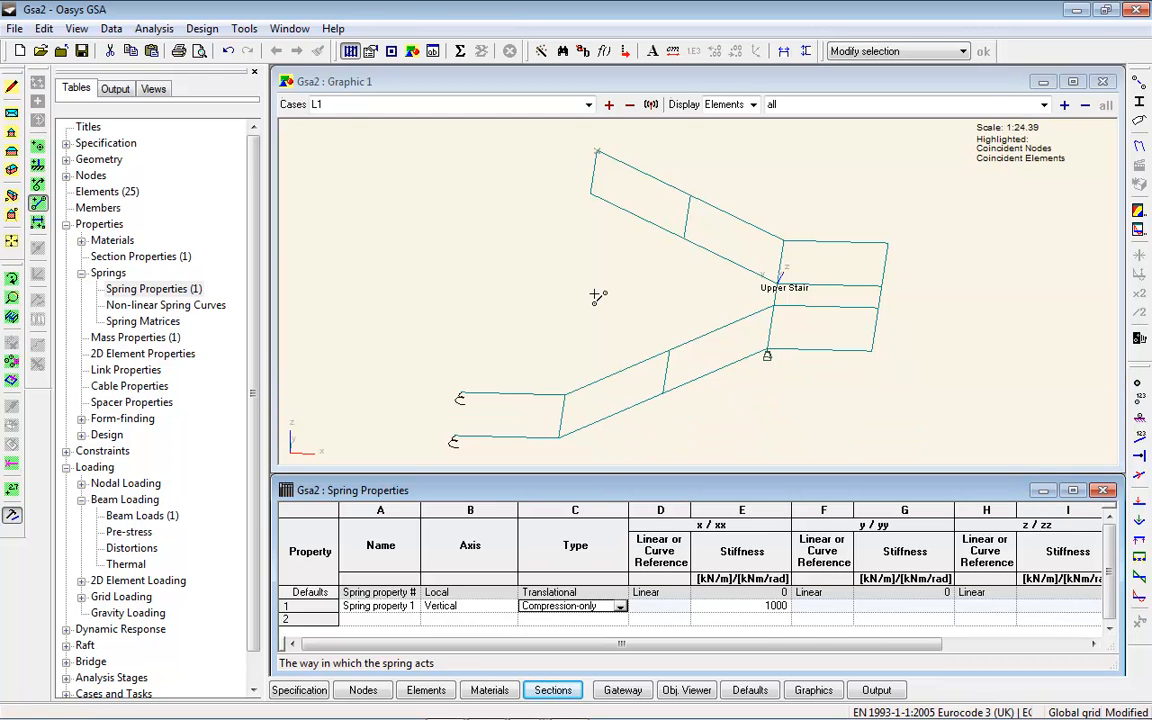
Step: Restrain node 4 only in x and y and set its translational z support stiffness to 0
{"action": "left_click", "coordinate": [12, 362]}
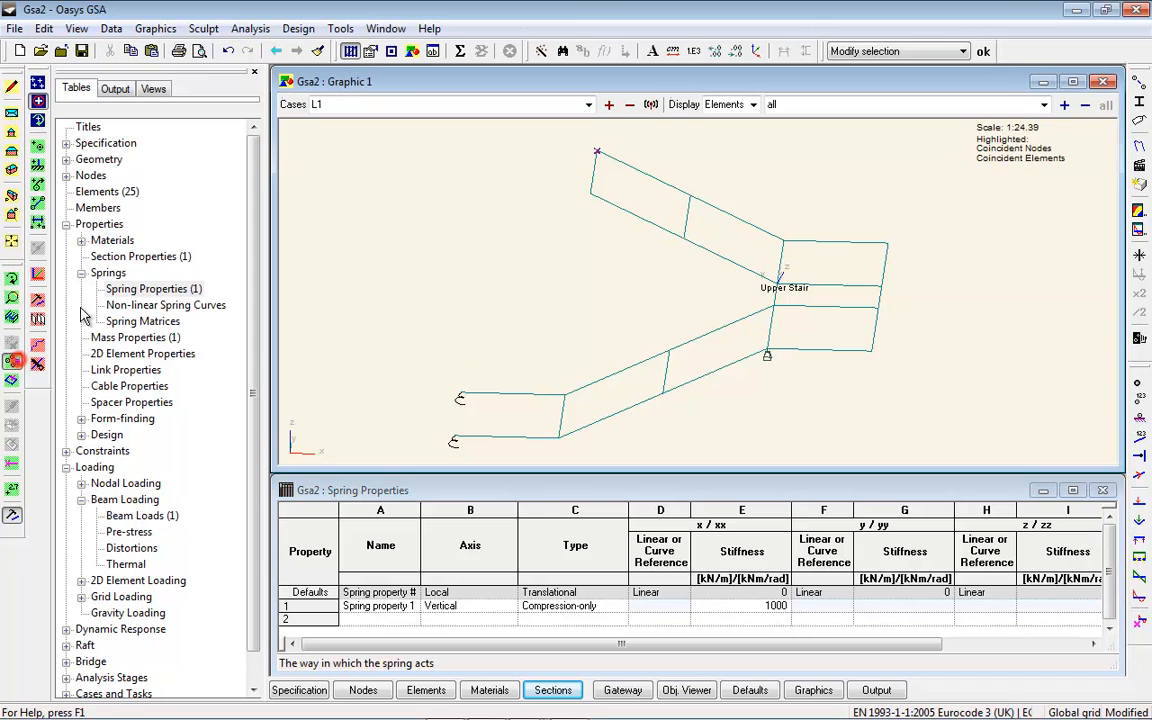
{"action": "double_click", "coordinate": [463, 398]}
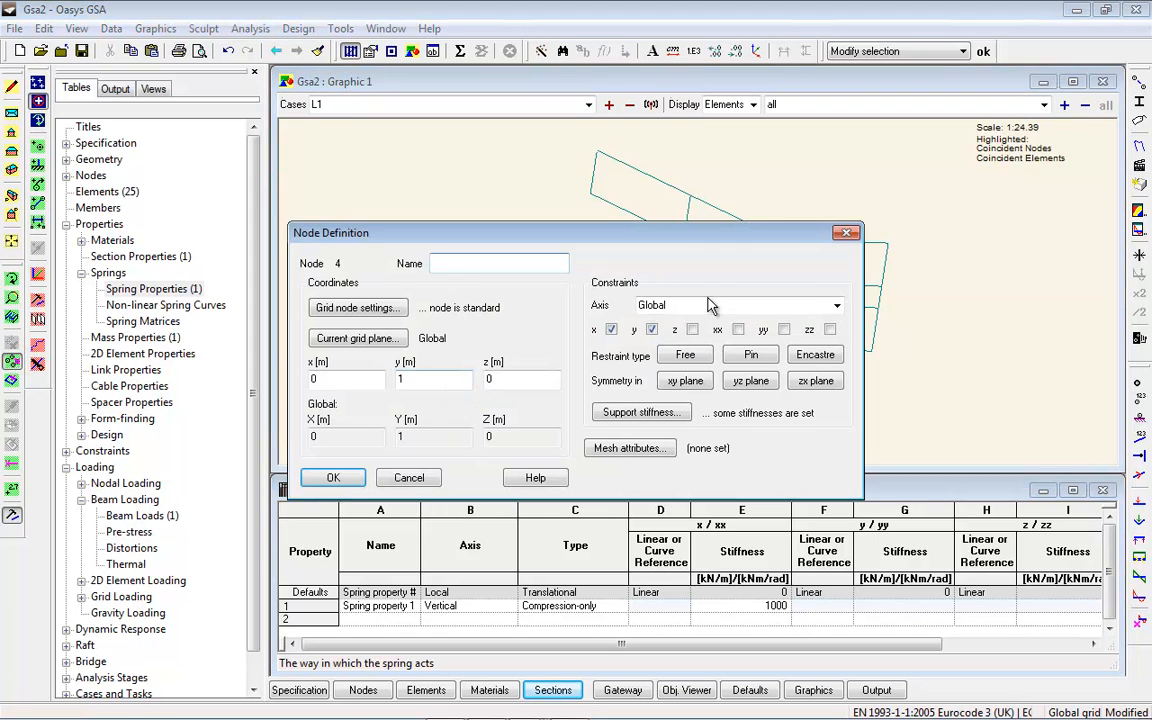
{"action": "left_click", "coordinate": [688, 356]}
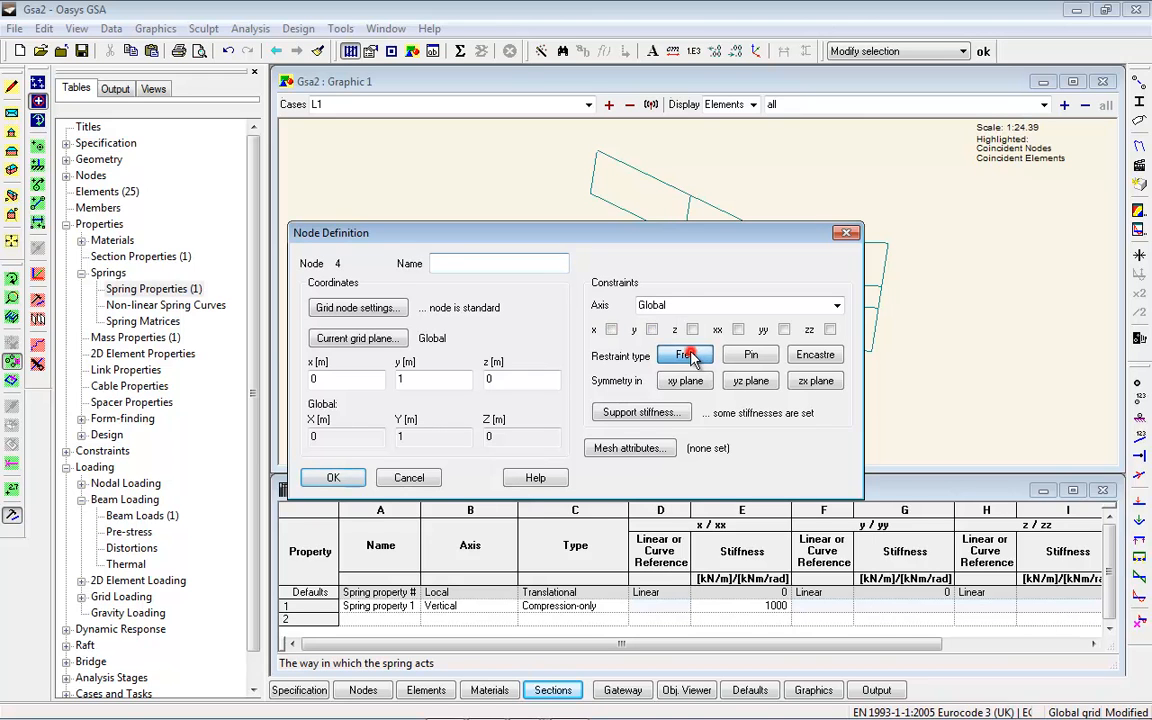
{"action": "left_click", "coordinate": [611, 329]}
{"action": "left_click", "coordinate": [652, 329]}
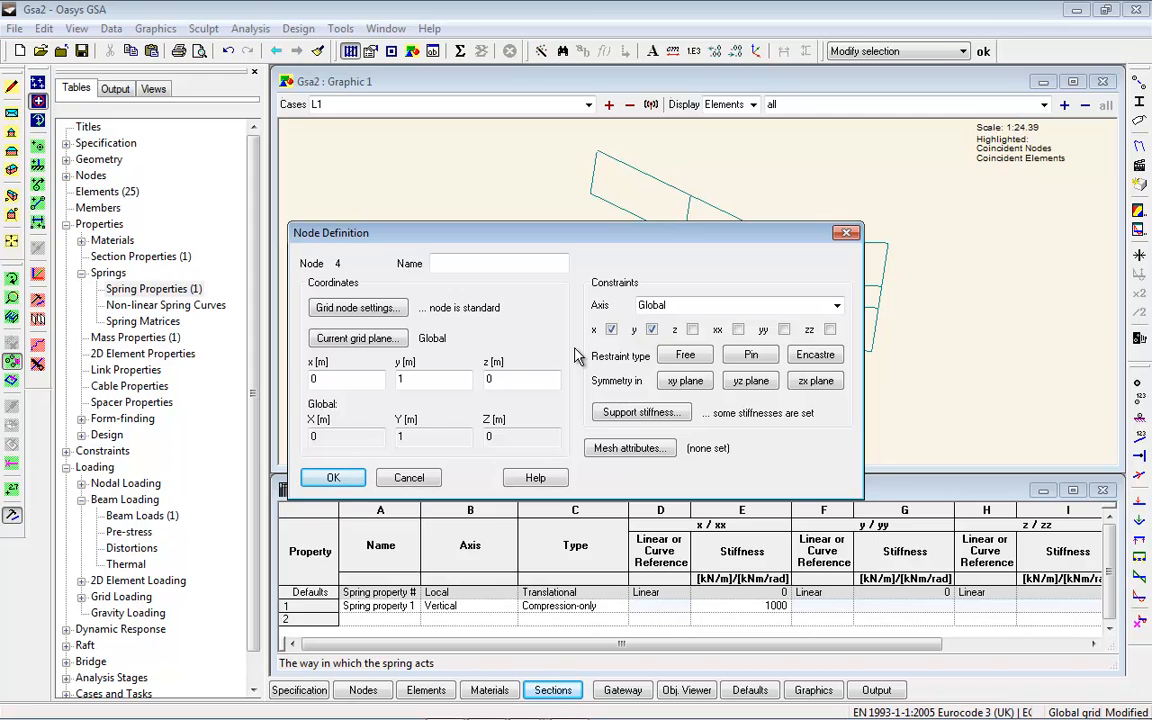
{"action": "left_click", "coordinate": [643, 412]}
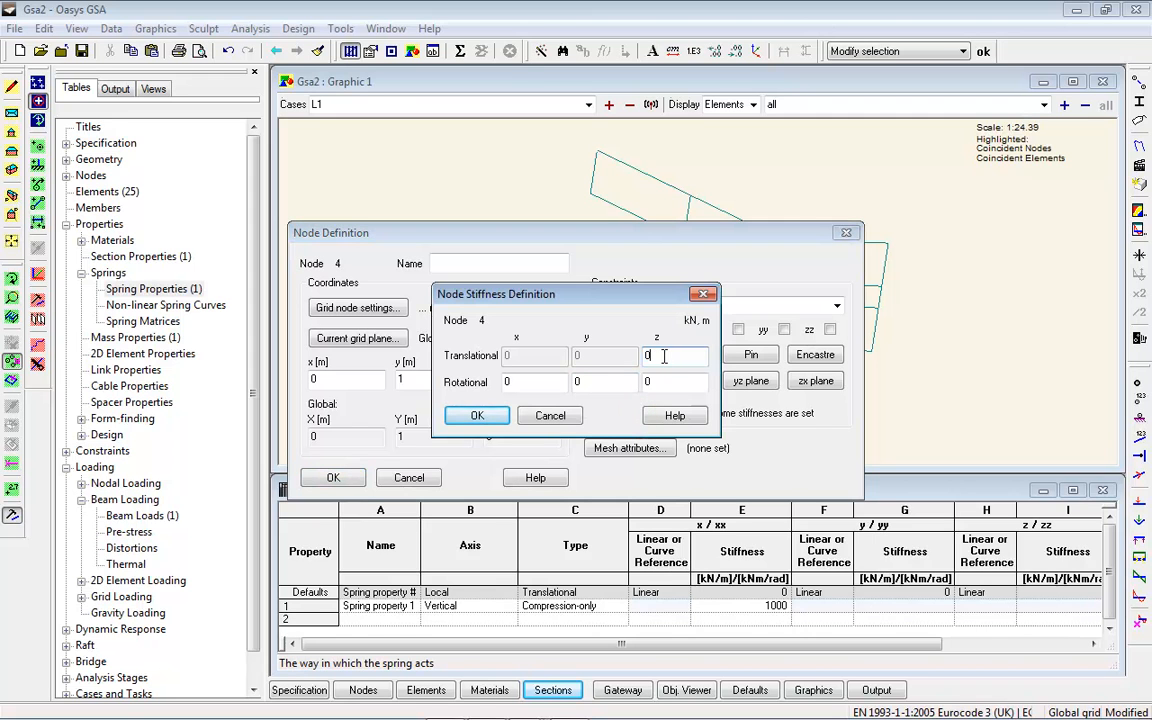
{"action": "left_click", "coordinate": [478, 415]}
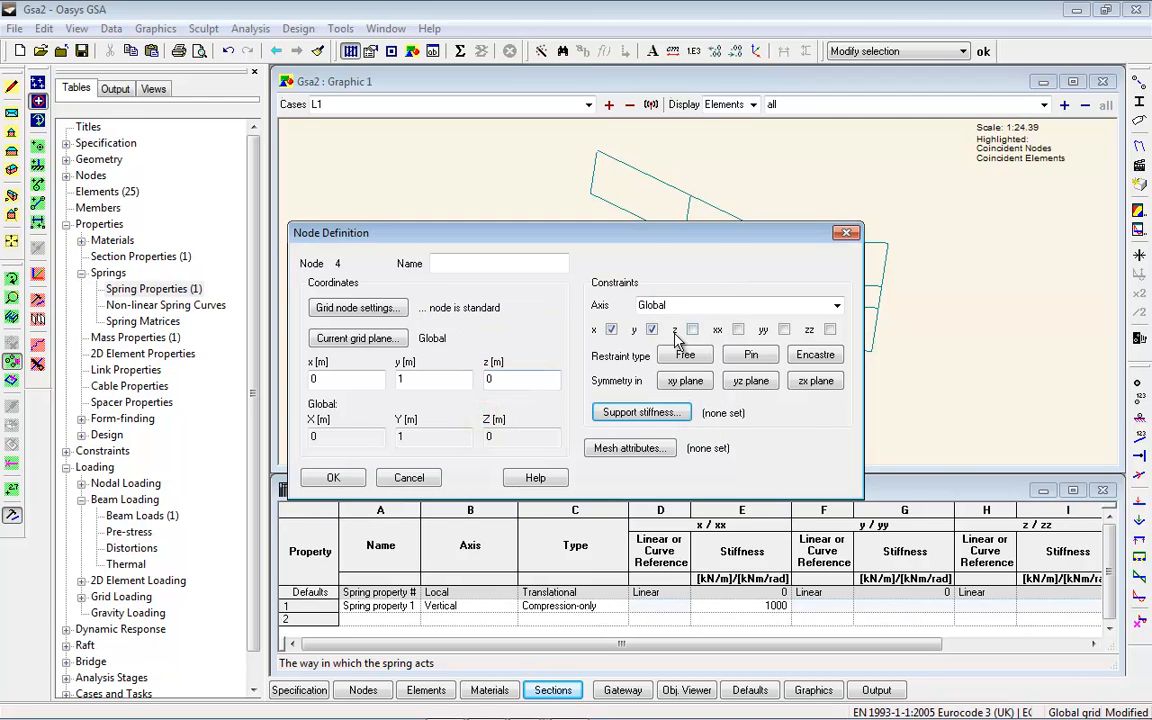
{"action": "left_click", "coordinate": [333, 477]}
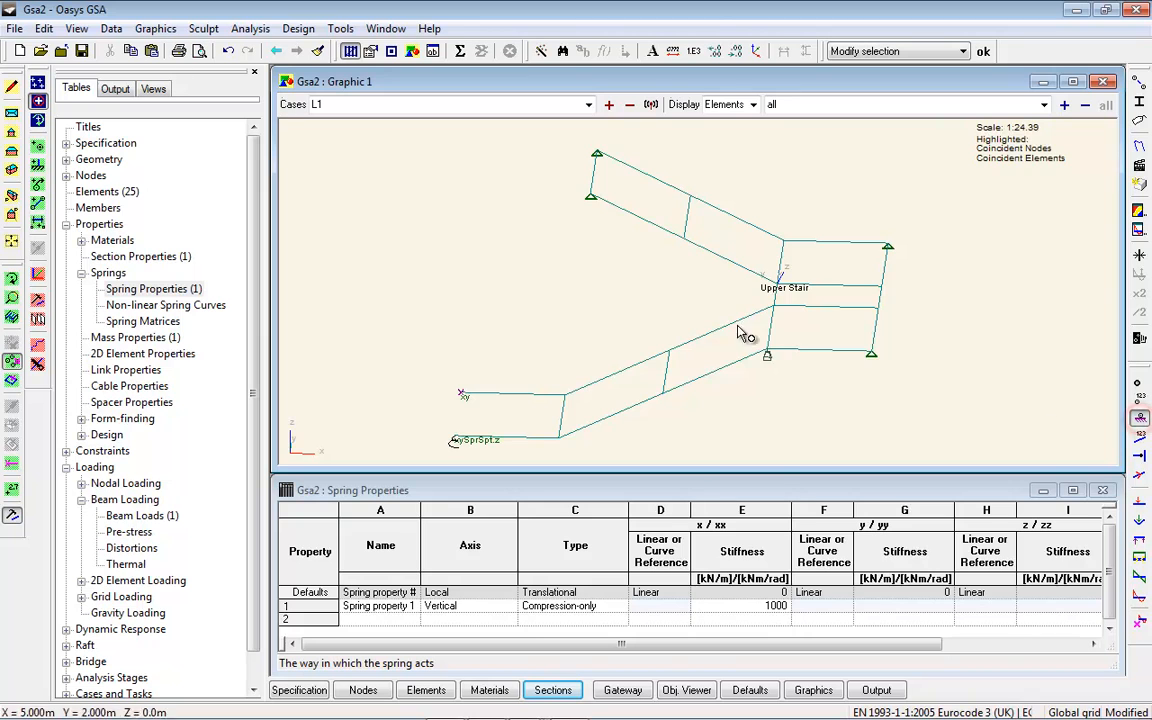
Step: Set the default element type to Ground Spring with property 1 and create a ground spring element at node 4
{"action": "scroll", "coordinate": [407, 364], "scroll_direction": "up", "scroll_amount": 3}
{"action": "scroll", "coordinate": [478, 383], "scroll_direction": "down", "scroll_amount": 1}
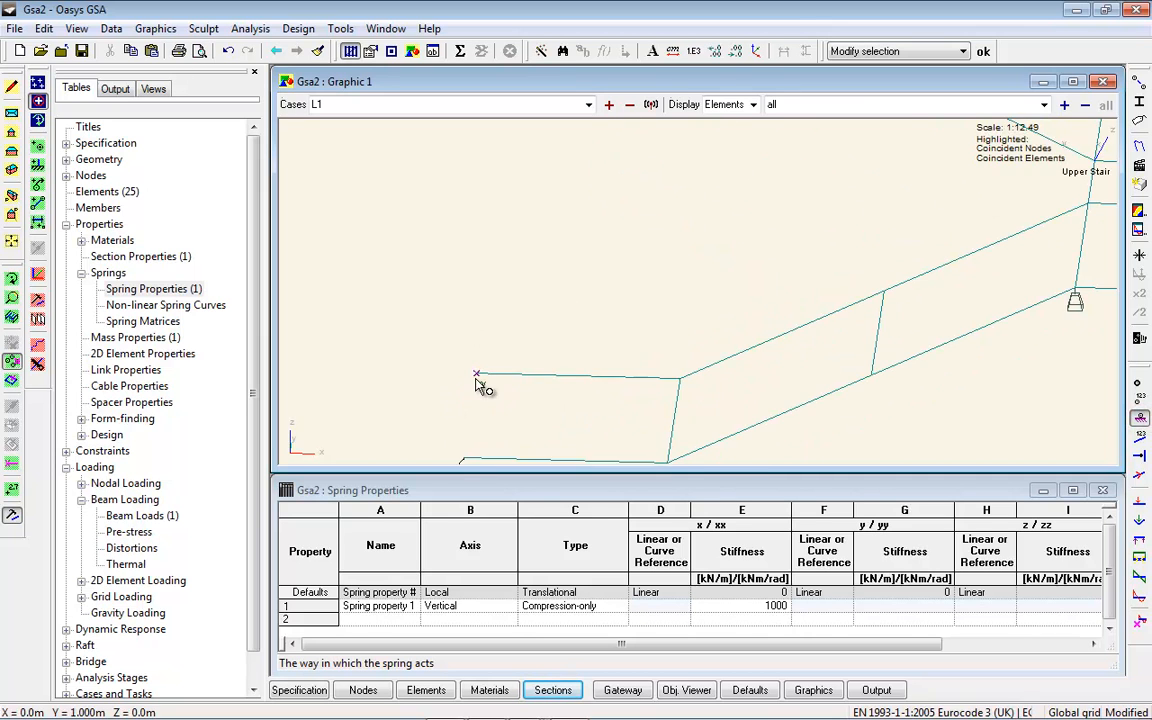
{"action": "middle_click_drag", "start_coordinate": [478, 383], "coordinate": [481, 319]}
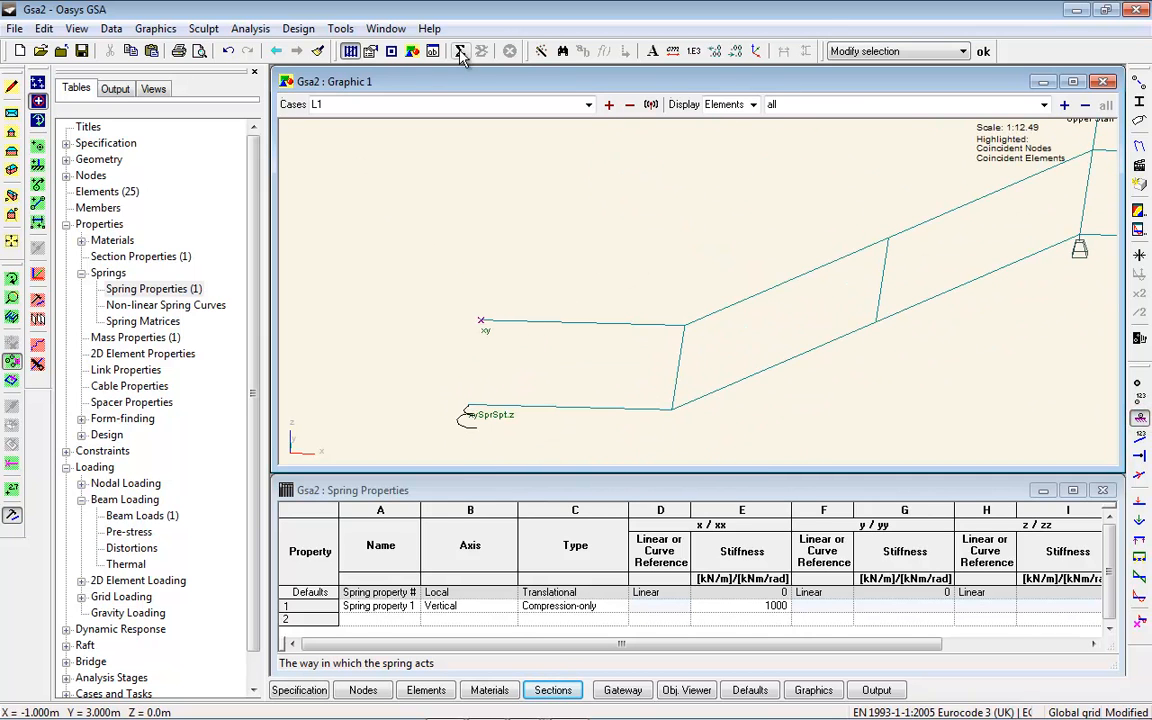
{"action": "left_click", "coordinate": [370, 51]}
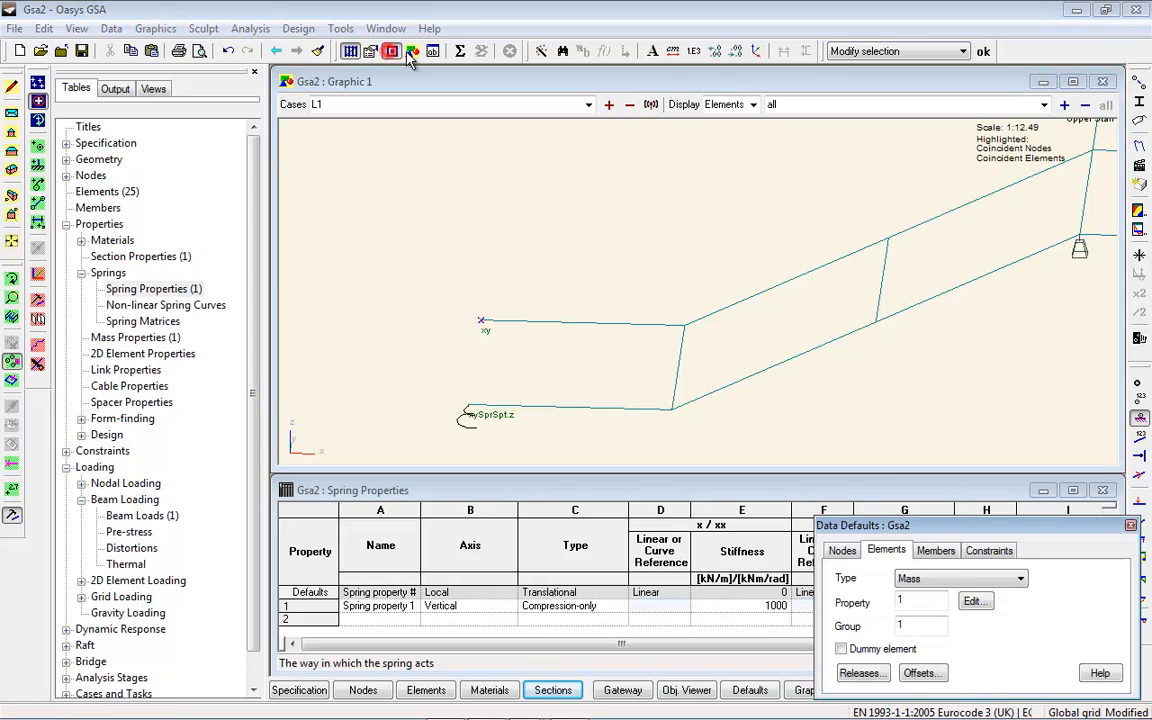
{"action": "left_click", "coordinate": [945, 580]}
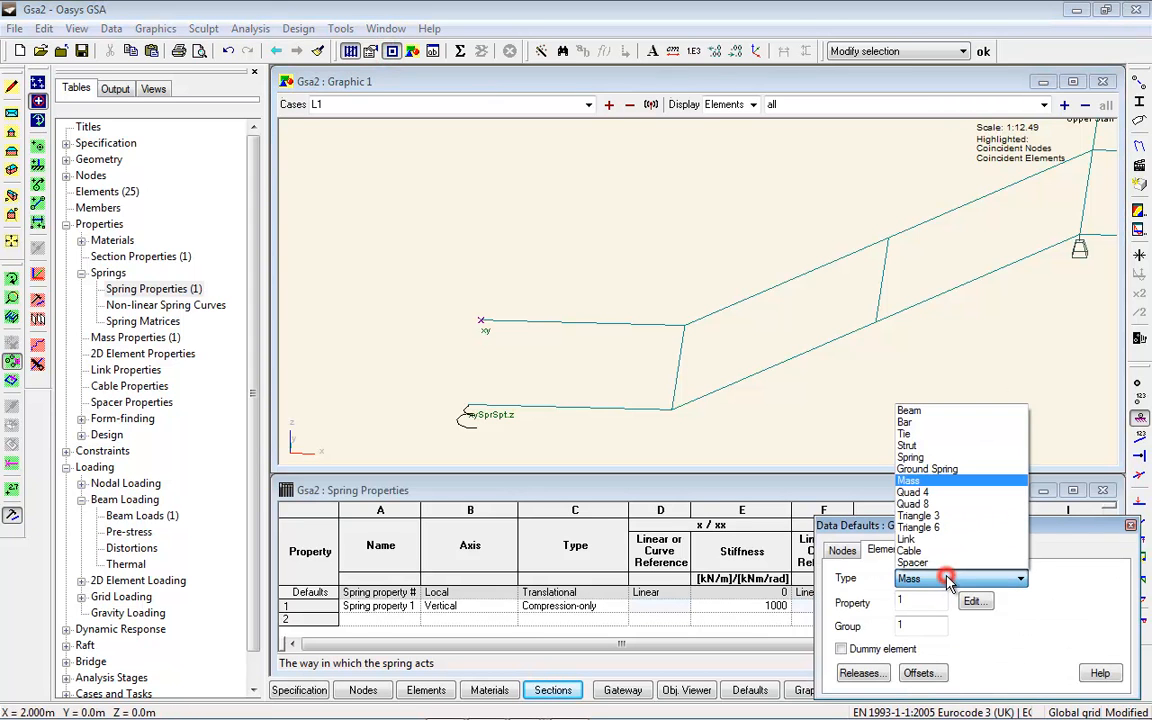
{"action": "left_click", "coordinate": [955, 476]}
{"action": "left_click", "coordinate": [35, 205]}
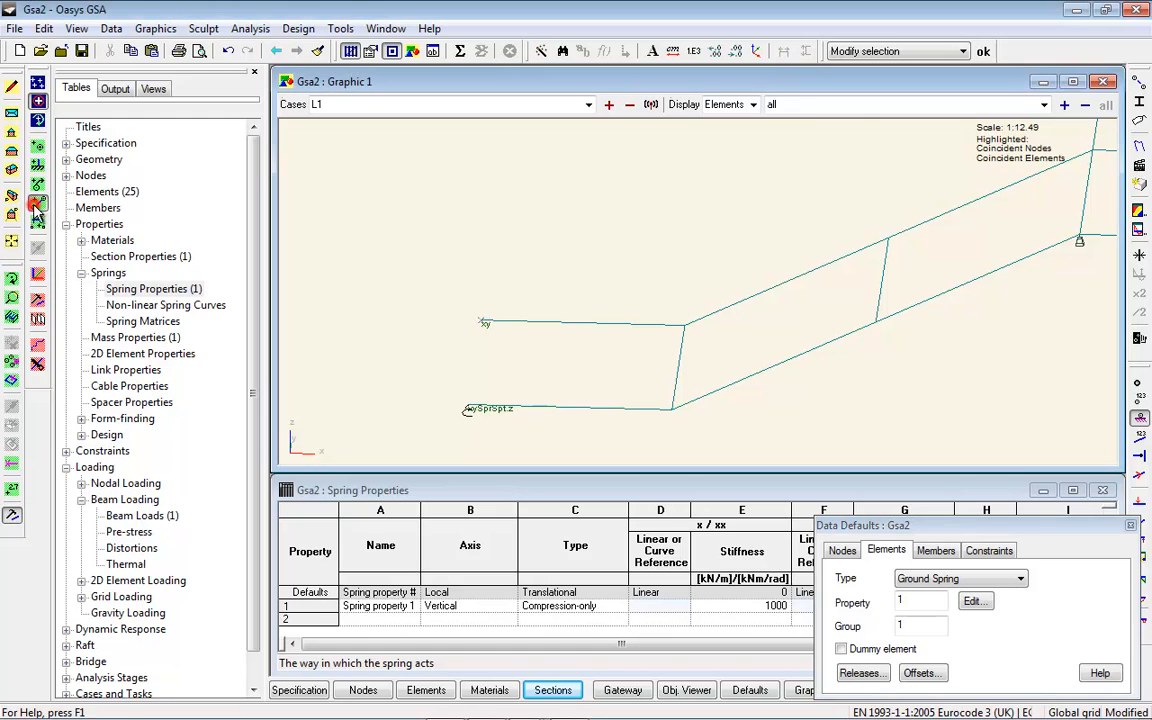
{"action": "left_click", "coordinate": [481, 321]}
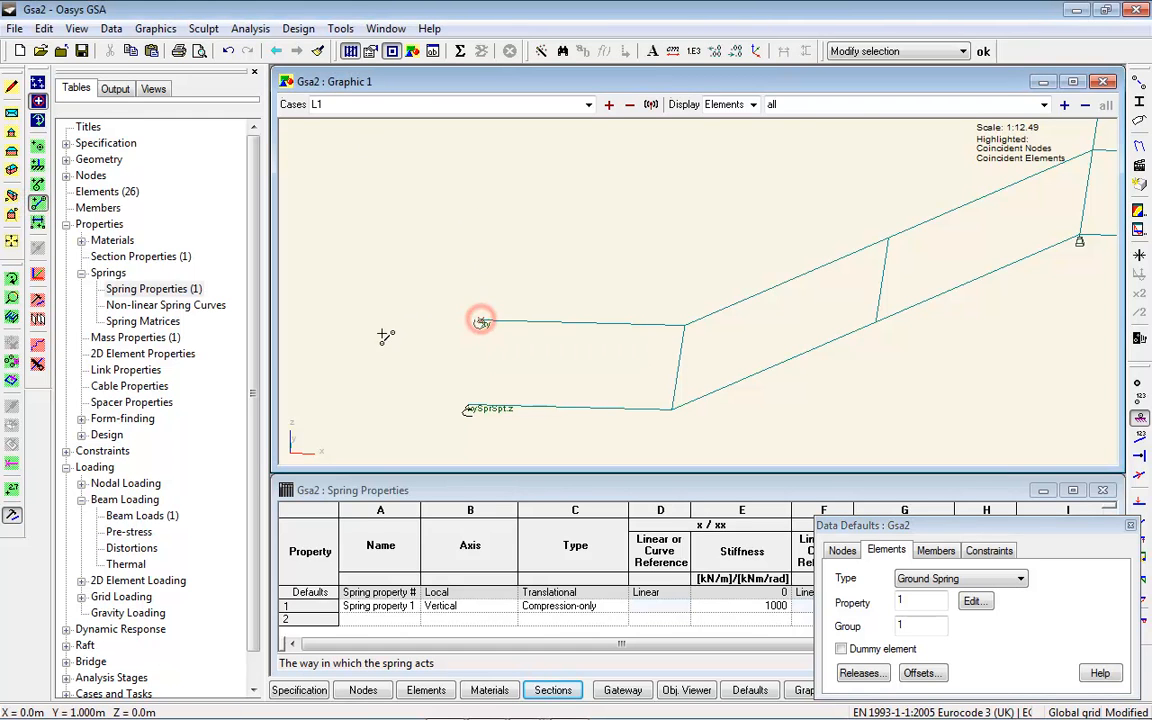
{"action": "left_click", "coordinate": [690, 378]}
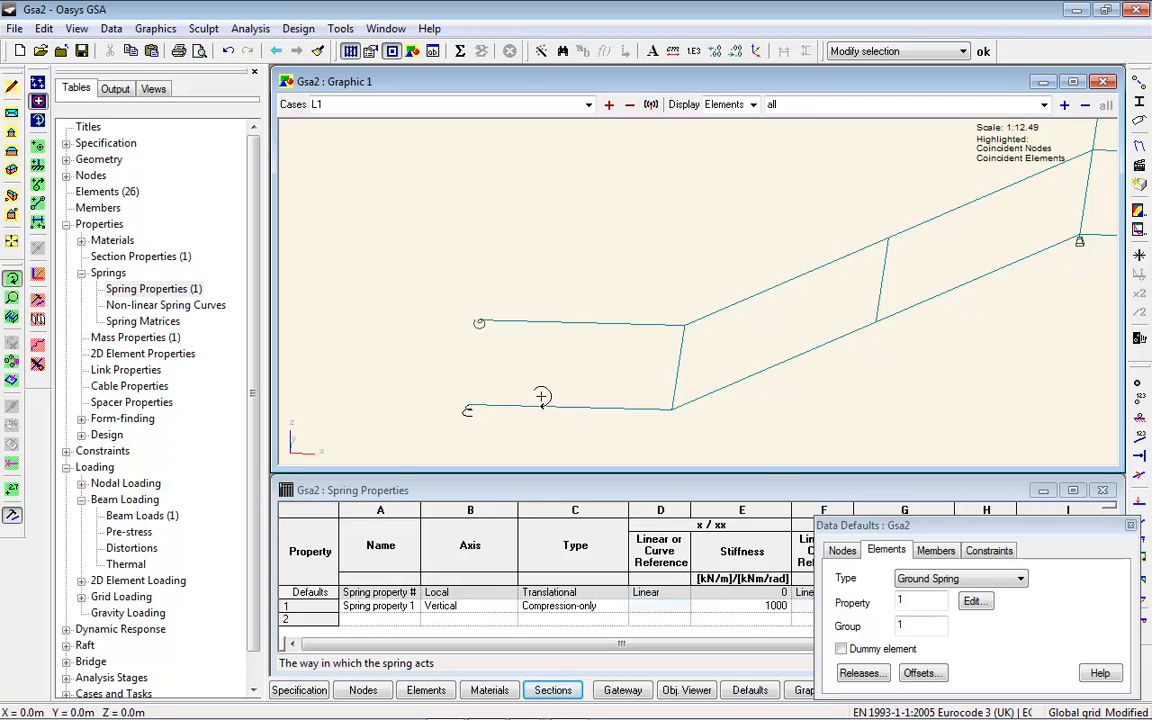
{"action": "left_click", "coordinate": [1131, 527]}
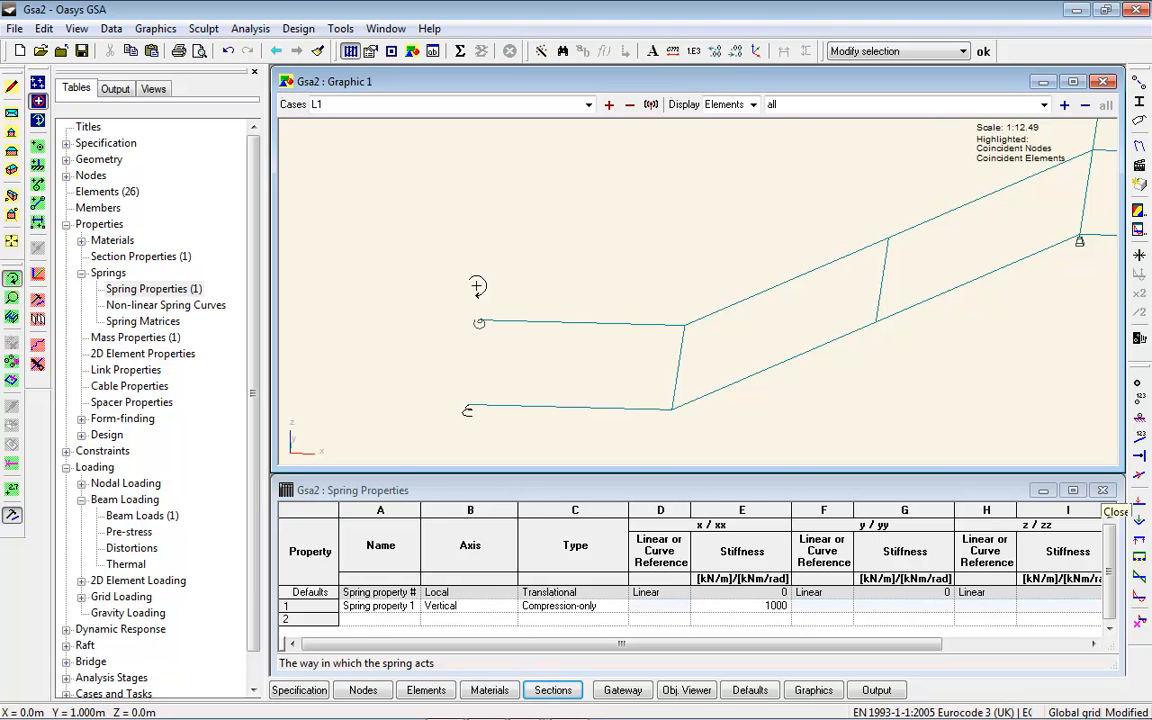
{"action": "key", "text": "alt+Tab"}
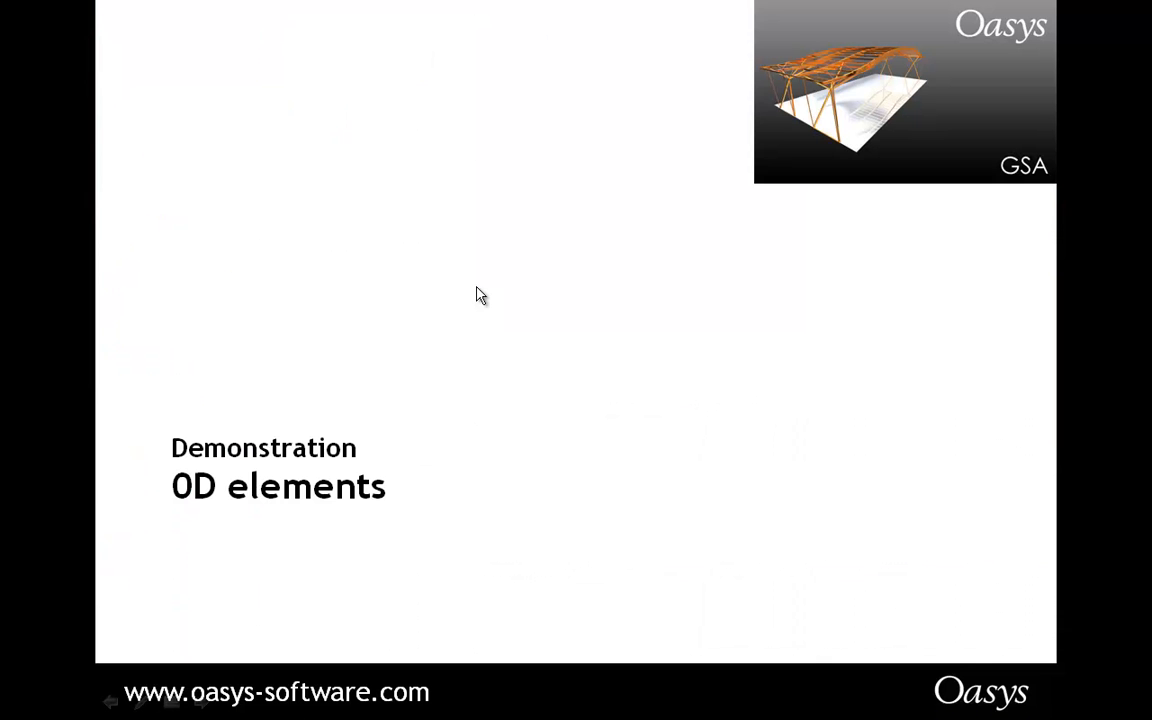
{"action": "left_click", "coordinate": [476, 288]}
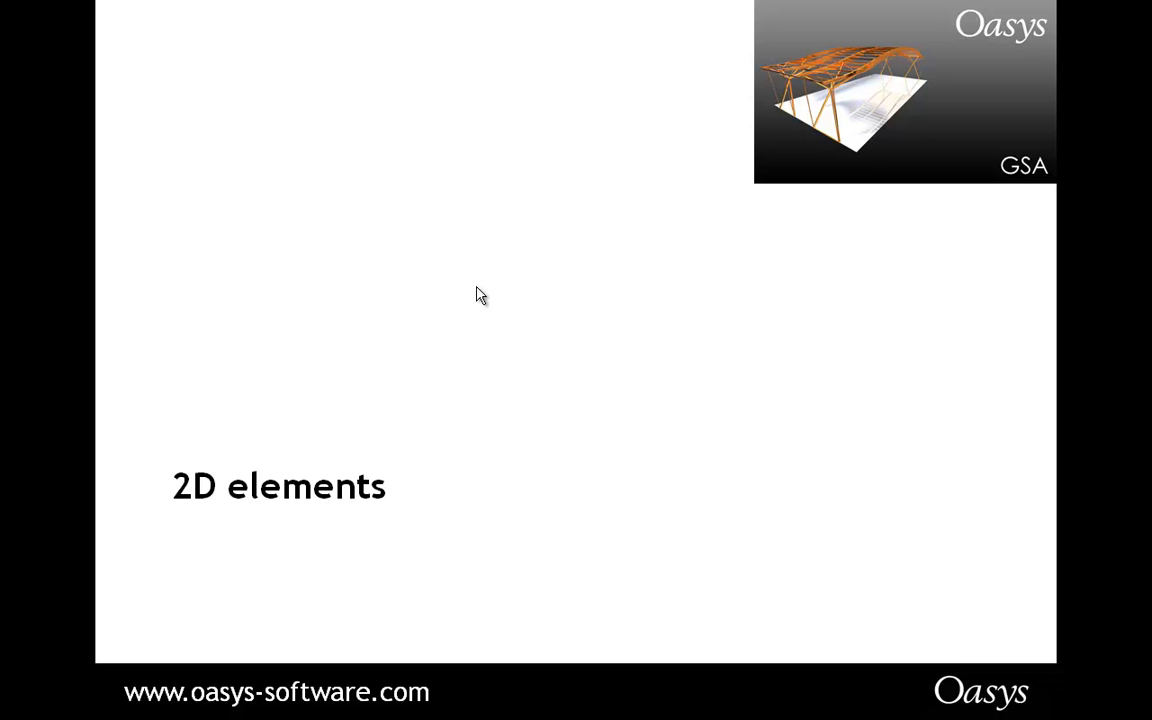
{"action": "left_click", "coordinate": [477, 288]}
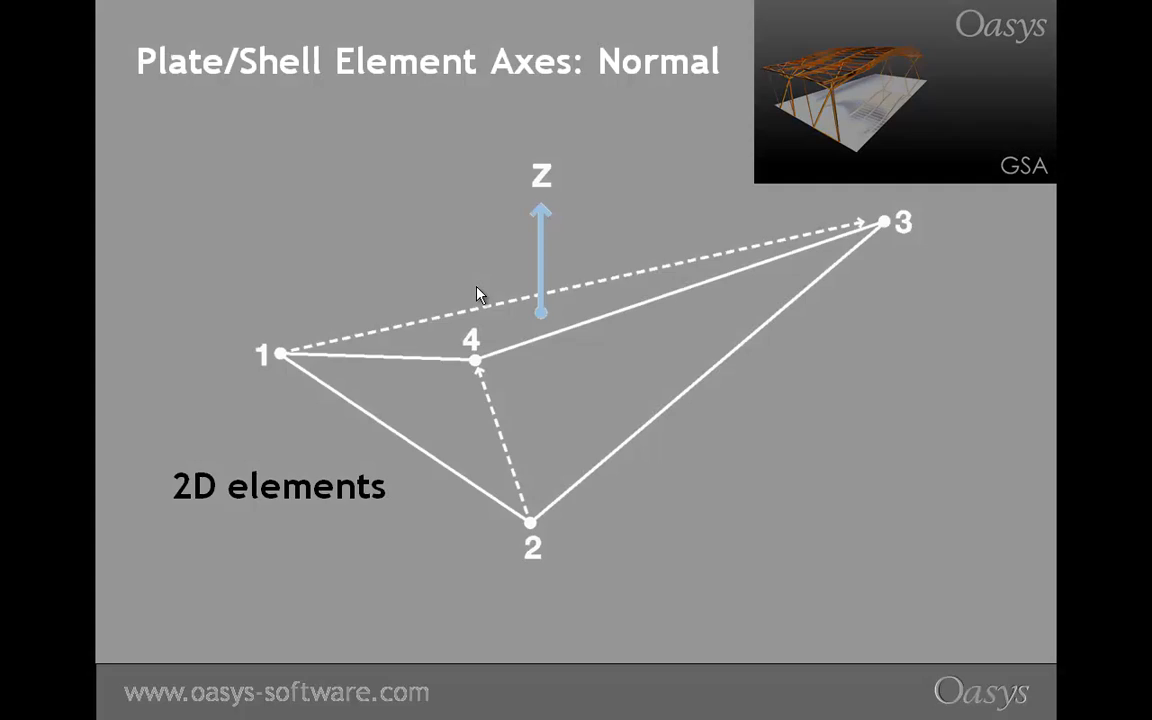
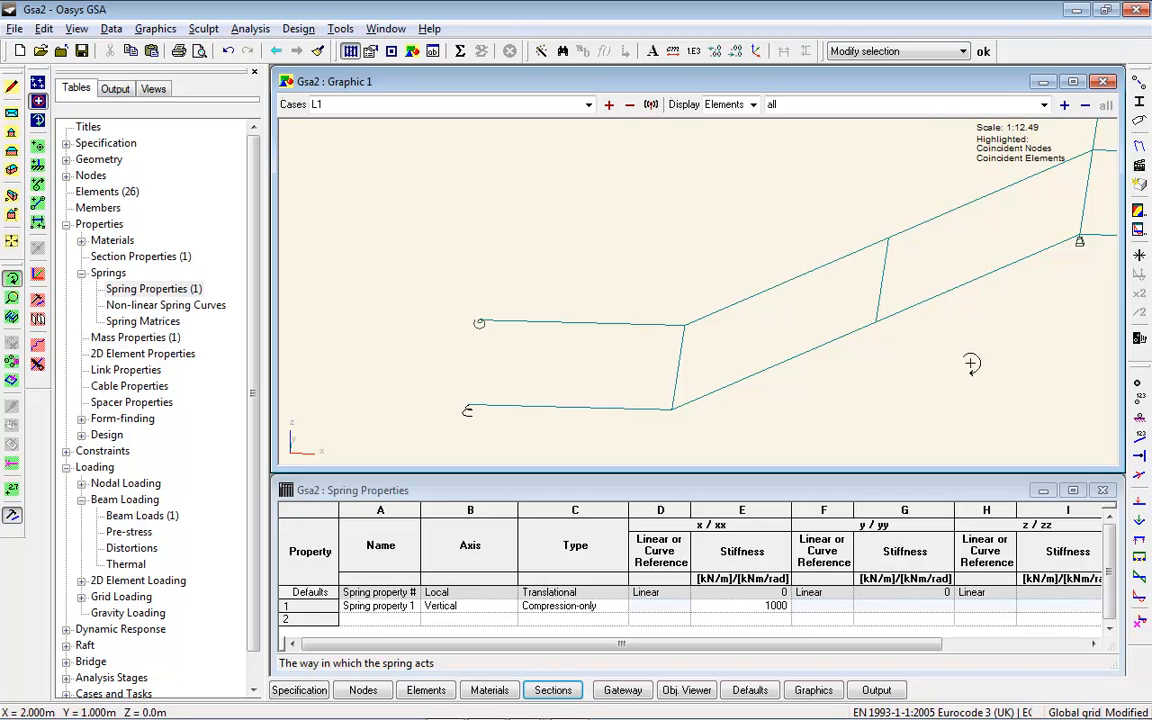
Step: Close the spring properties table, minimise the staircase graphic view and create a new model with the Space structure type
{"action": "left_click", "coordinate": [1102, 490]}
{"action": "left_click", "coordinate": [1102, 490]}
{"action": "left_click", "coordinate": [1043, 81]}
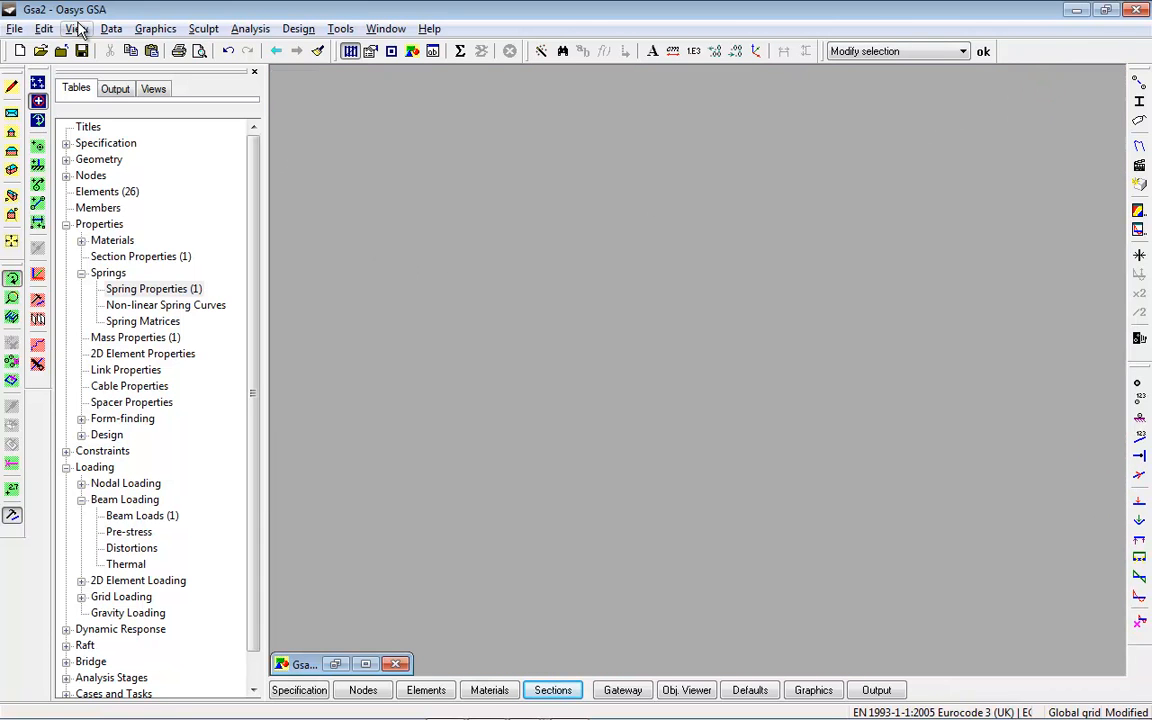
{"action": "left_click", "coordinate": [19, 51]}
{"action": "left_click", "coordinate": [575, 530]}
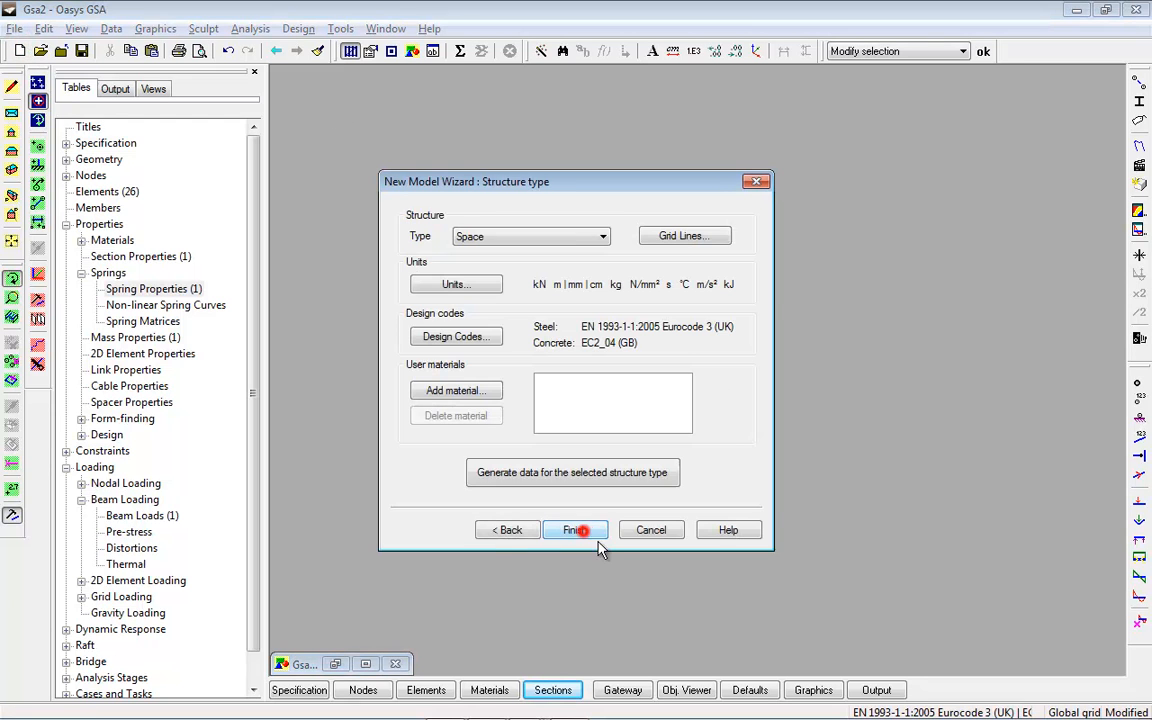
{"action": "left_click", "coordinate": [581, 600]}
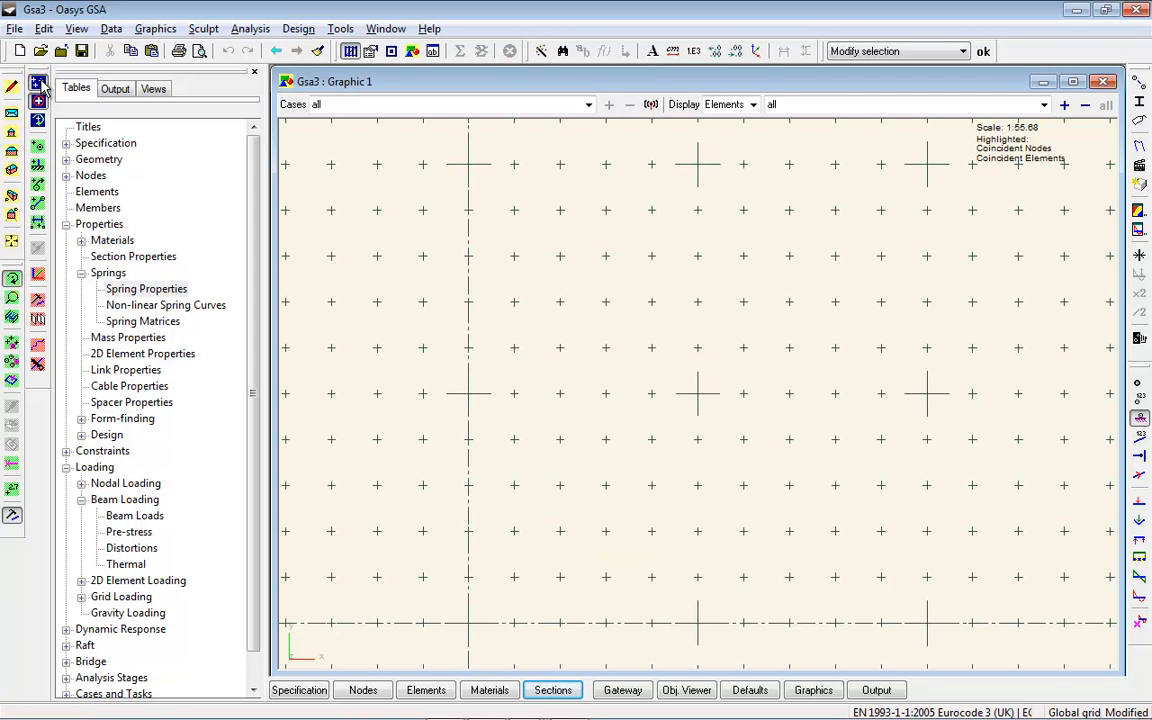
Step: Set the default element type to Quad 4 and draw a quad with corners at (5,0), (10,1), (9,5) and (5,7) m
{"action": "left_click", "coordinate": [391, 51]}
{"action": "left_click", "coordinate": [1017, 581]}
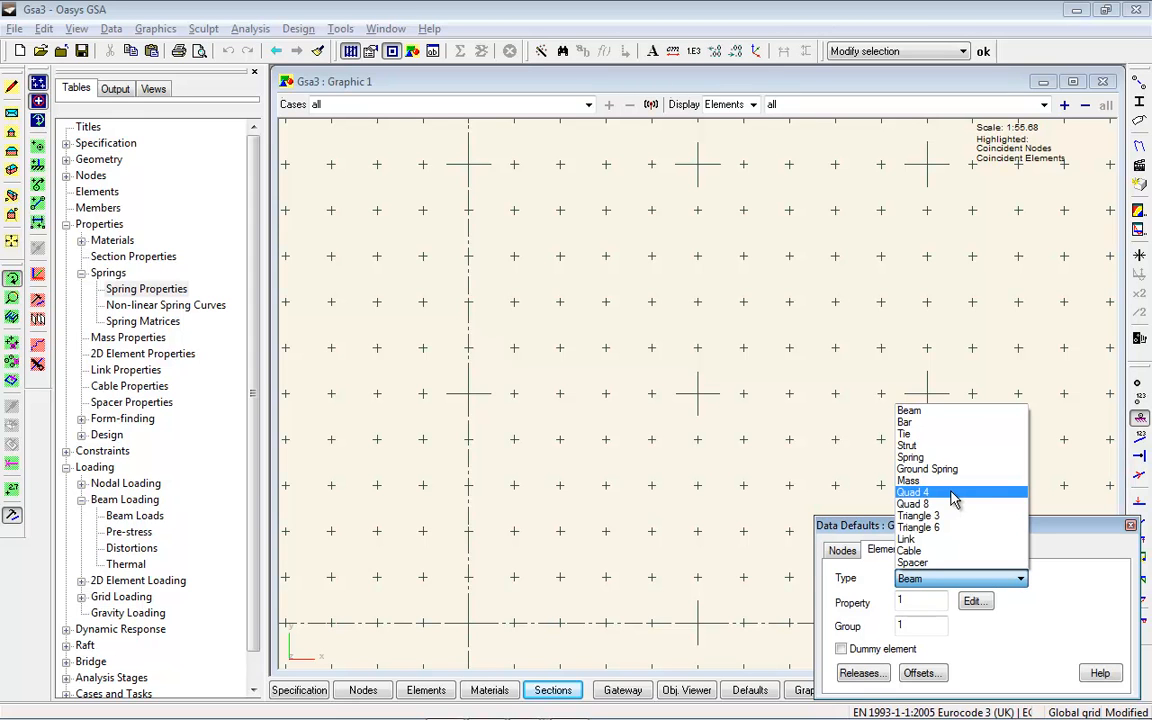
{"action": "left_click", "coordinate": [920, 493]}
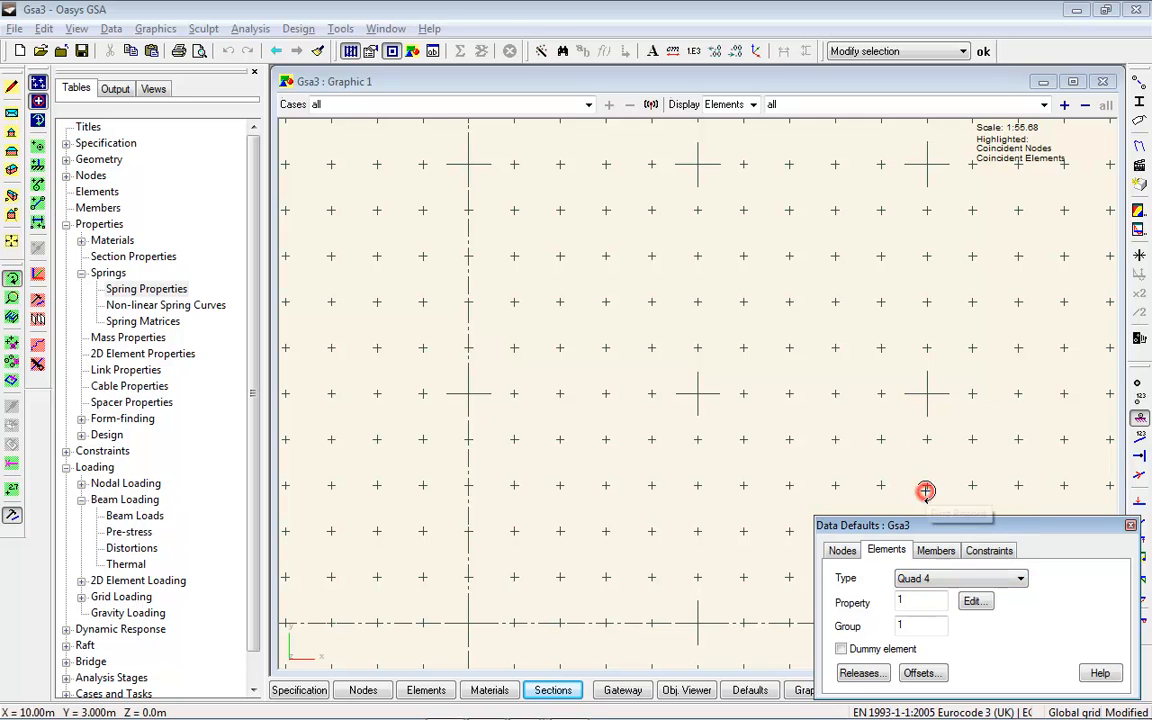
{"action": "left_click", "coordinate": [38, 204]}
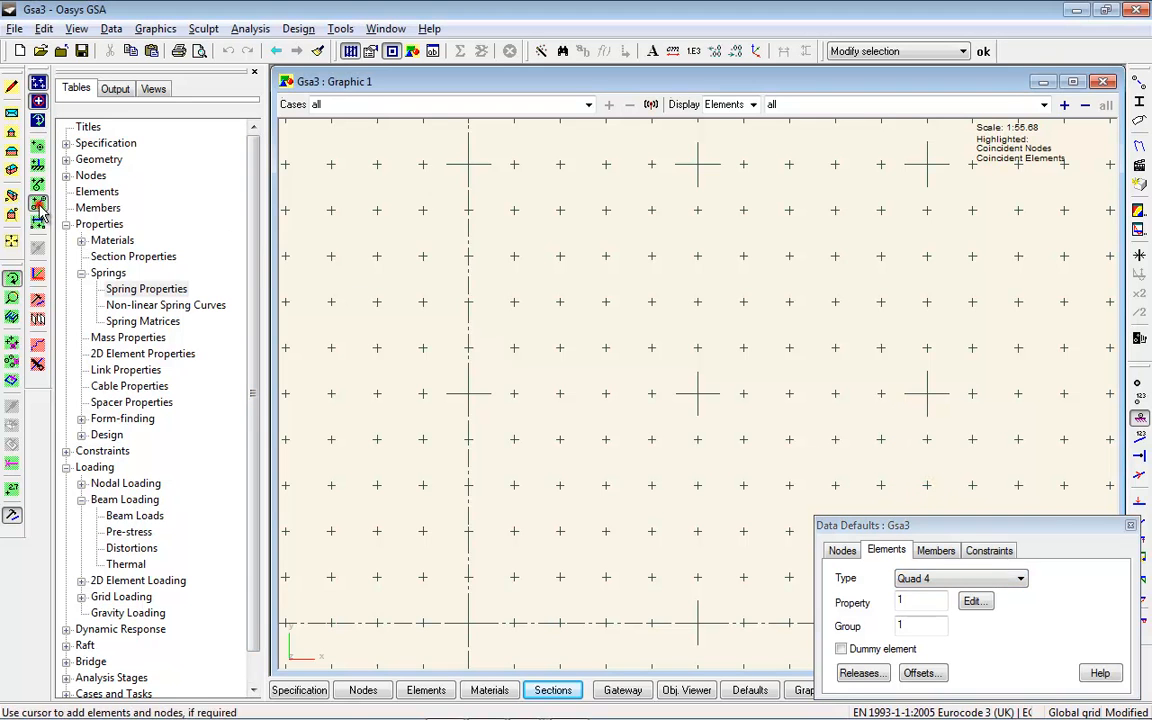
{"action": "middle_click_drag", "start_coordinate": [700, 624], "coordinate": [600, 522]}
{"action": "left_click", "coordinate": [598, 521]}
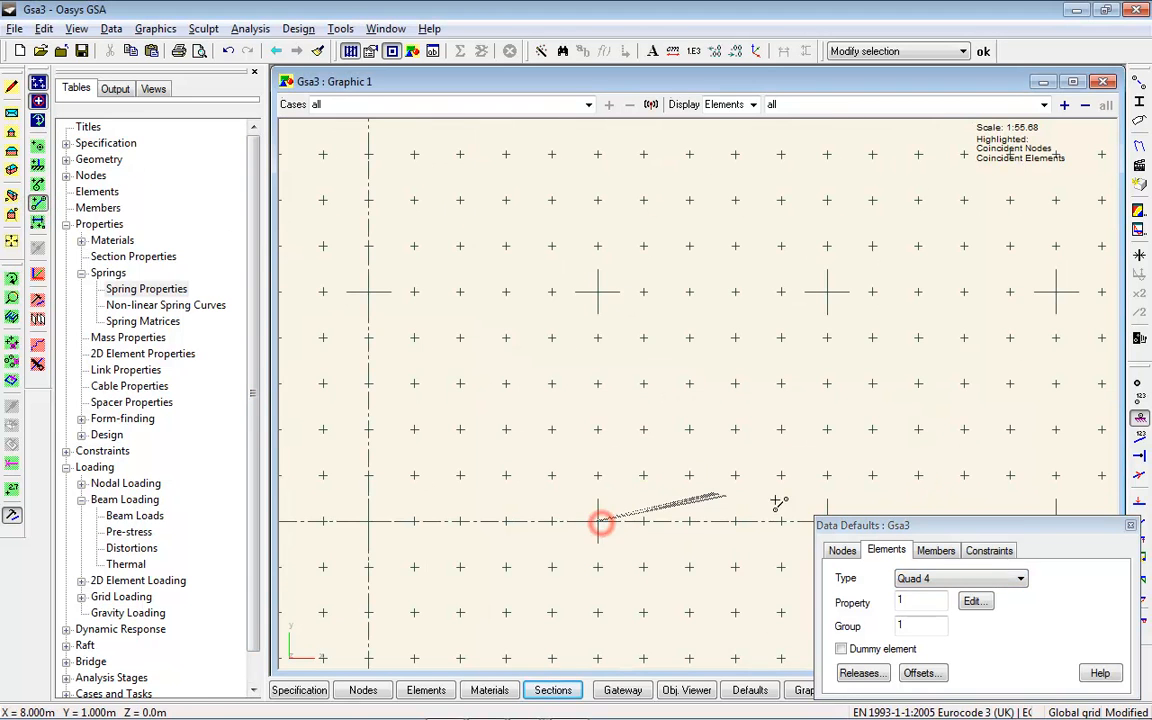
{"action": "left_click", "coordinate": [827, 475]}
{"action": "left_click", "coordinate": [781, 291]}
{"action": "left_click", "coordinate": [598, 200]}
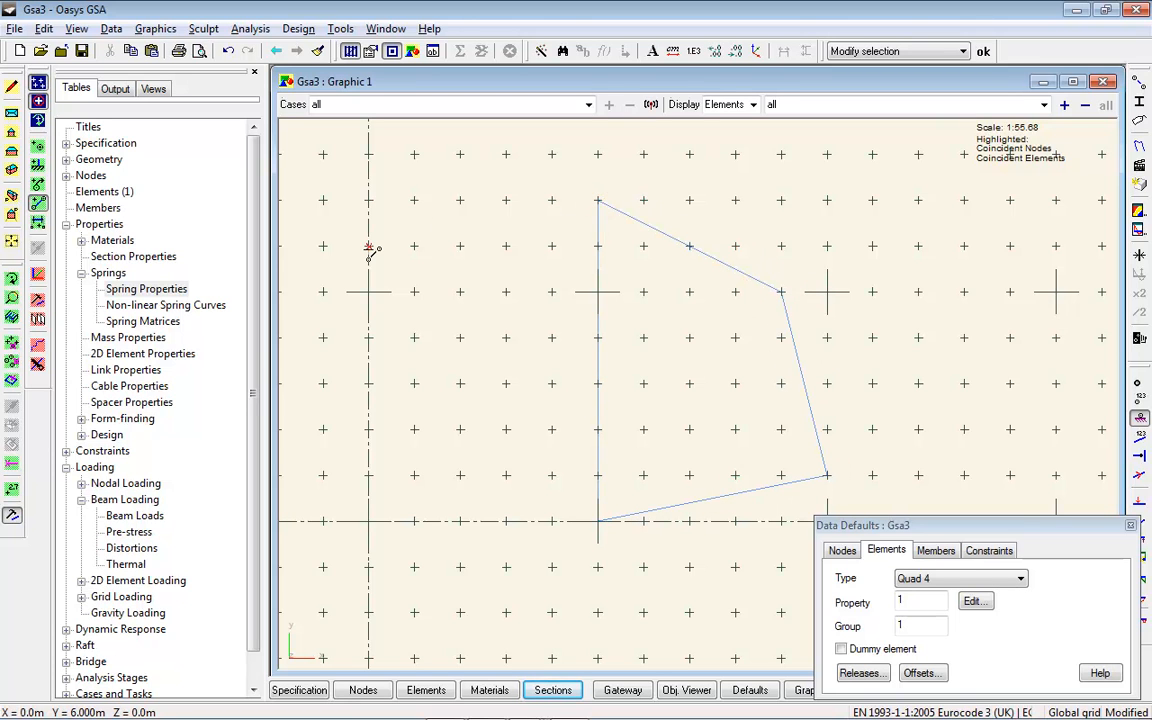
Step: Draw a Triangle 3 element with corners at (0,0), (5,0) and (5,7) m beside the quad, and hide the drawing grid
{"action": "left_click", "coordinate": [1020, 579]}
{"action": "left_click", "coordinate": [990, 516]}
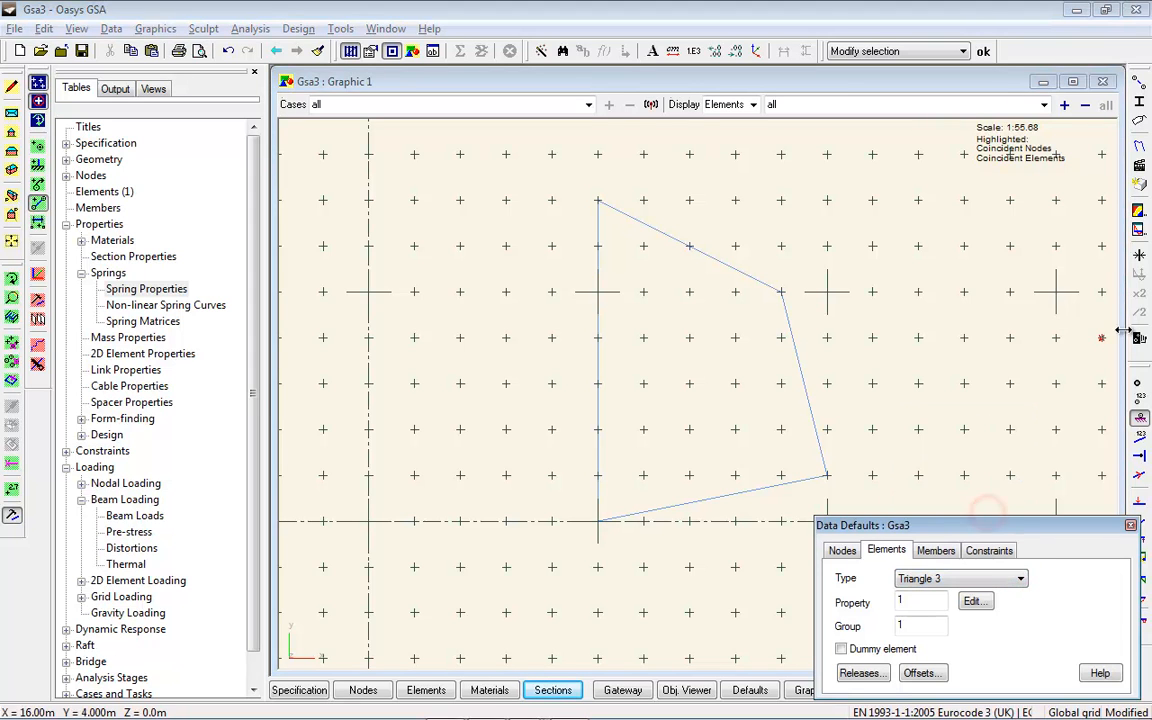
{"action": "left_click", "coordinate": [598, 521]}
{"action": "left_click", "coordinate": [599, 200]}
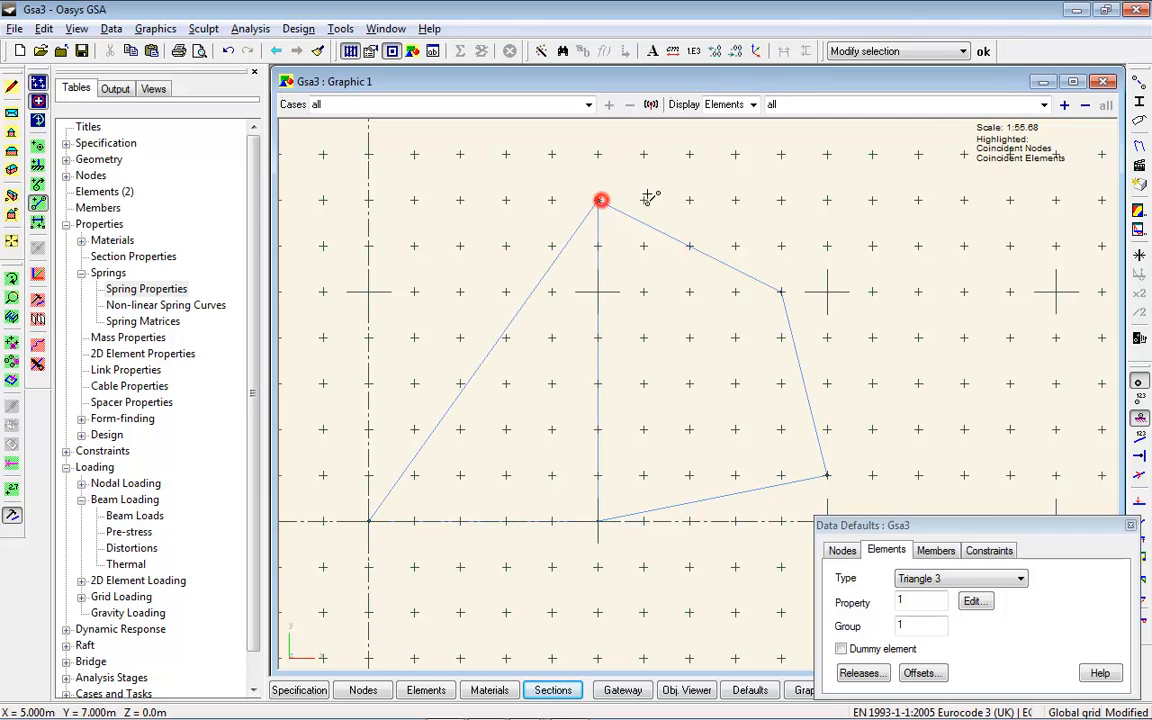
{"action": "left_click", "coordinate": [40, 83]}
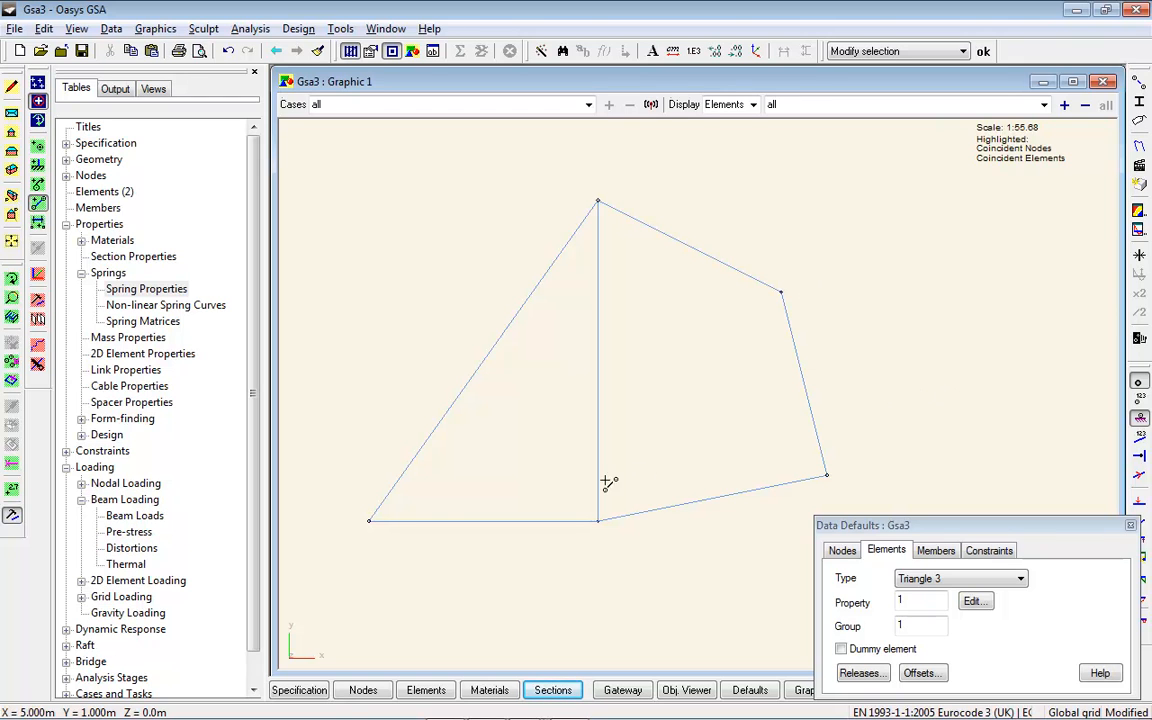
Step: Select both 2D elements and modify their type to Parabolic
{"action": "left_click", "coordinate": [11, 380]}
{"action": "left_click_drag", "start_coordinate": [800, 333], "coordinate": [429, 440]}
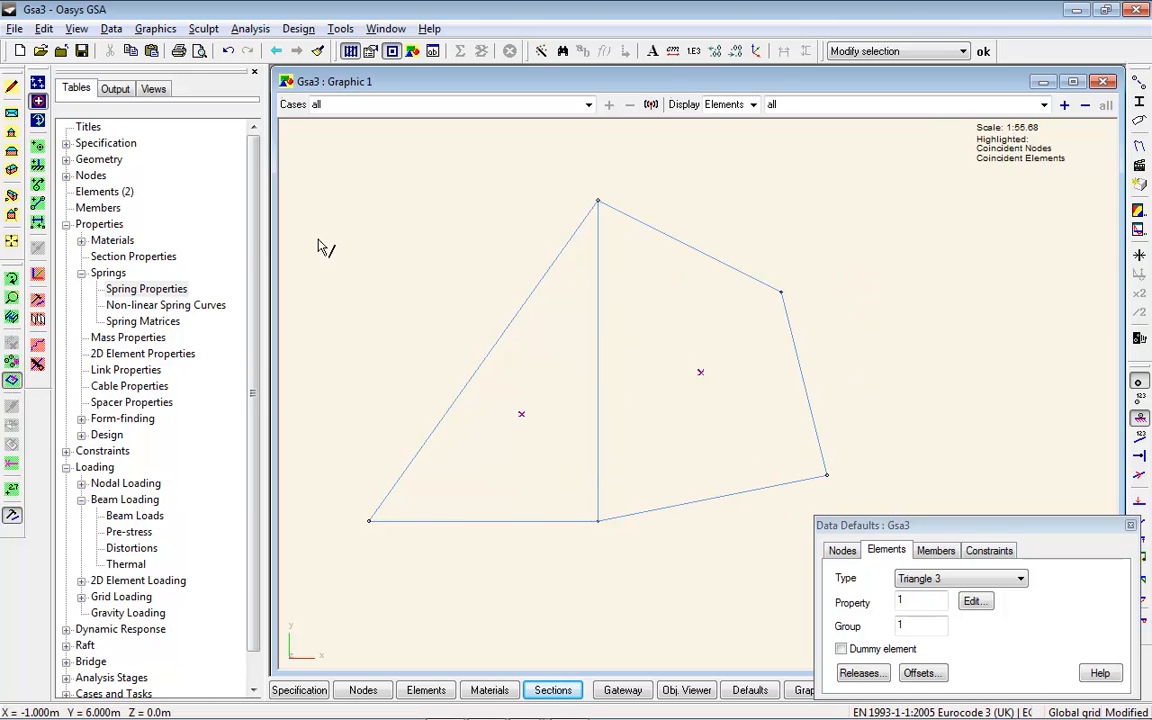
{"action": "left_click", "coordinate": [40, 306]}
{"action": "left_click", "coordinate": [64, 131]}
{"action": "left_click", "coordinate": [231, 132]}
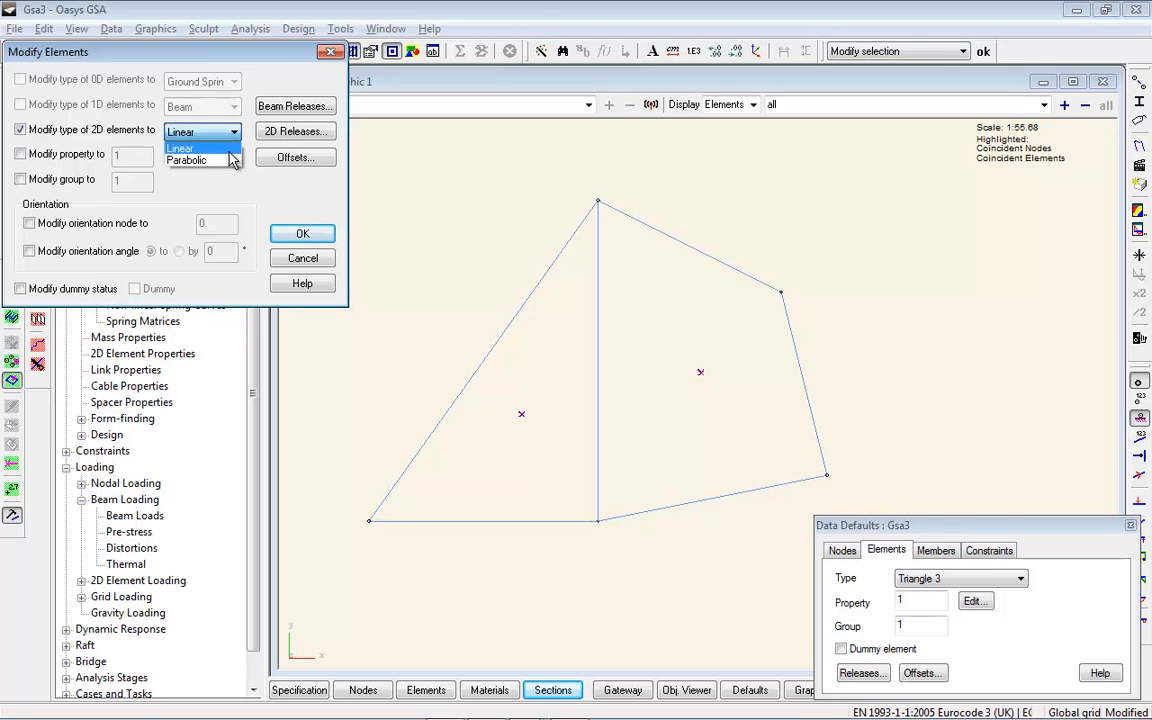
{"action": "left_click", "coordinate": [231, 162]}
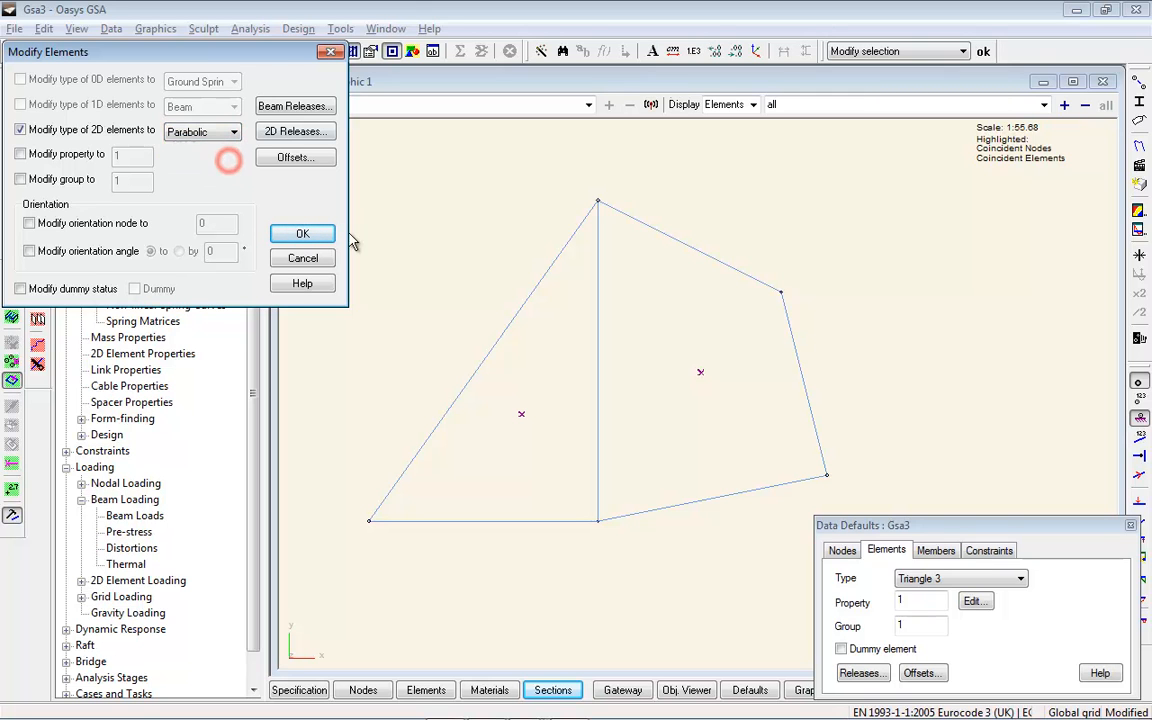
{"action": "left_click", "coordinate": [304, 234]}
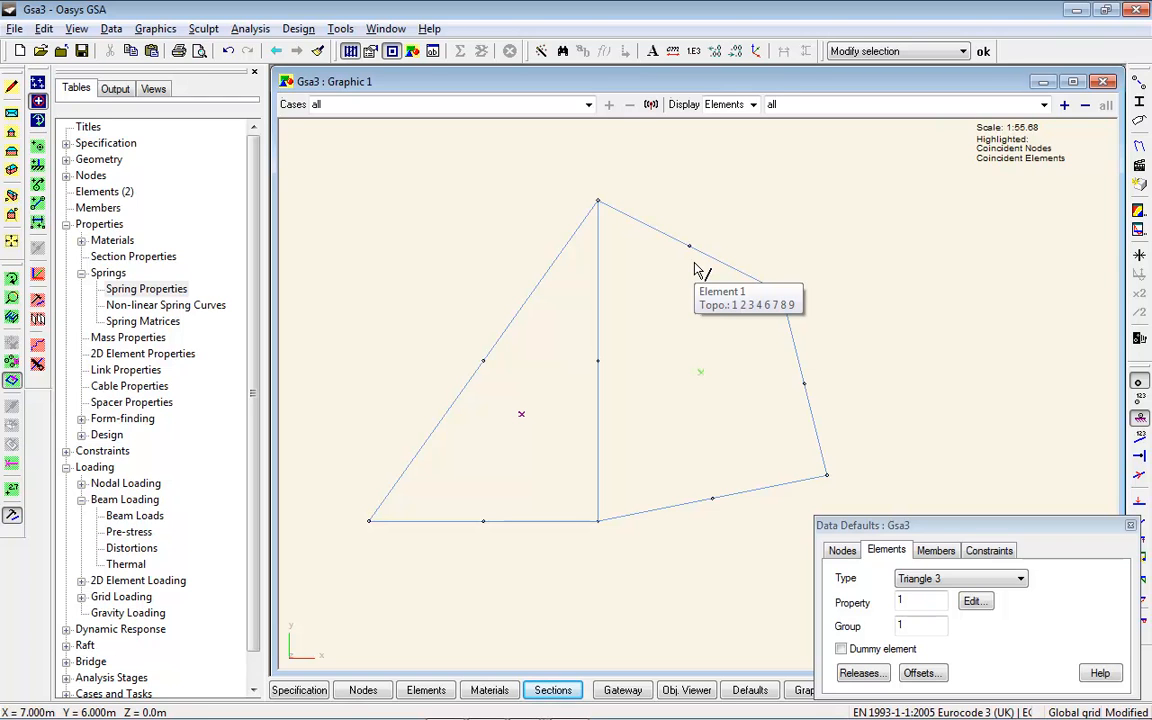
Step: Change both 2D elements back to Linear and delete the leftover mid-side nodes
{"action": "left_click", "coordinate": [40, 306]}
{"action": "left_click", "coordinate": [62, 129]}
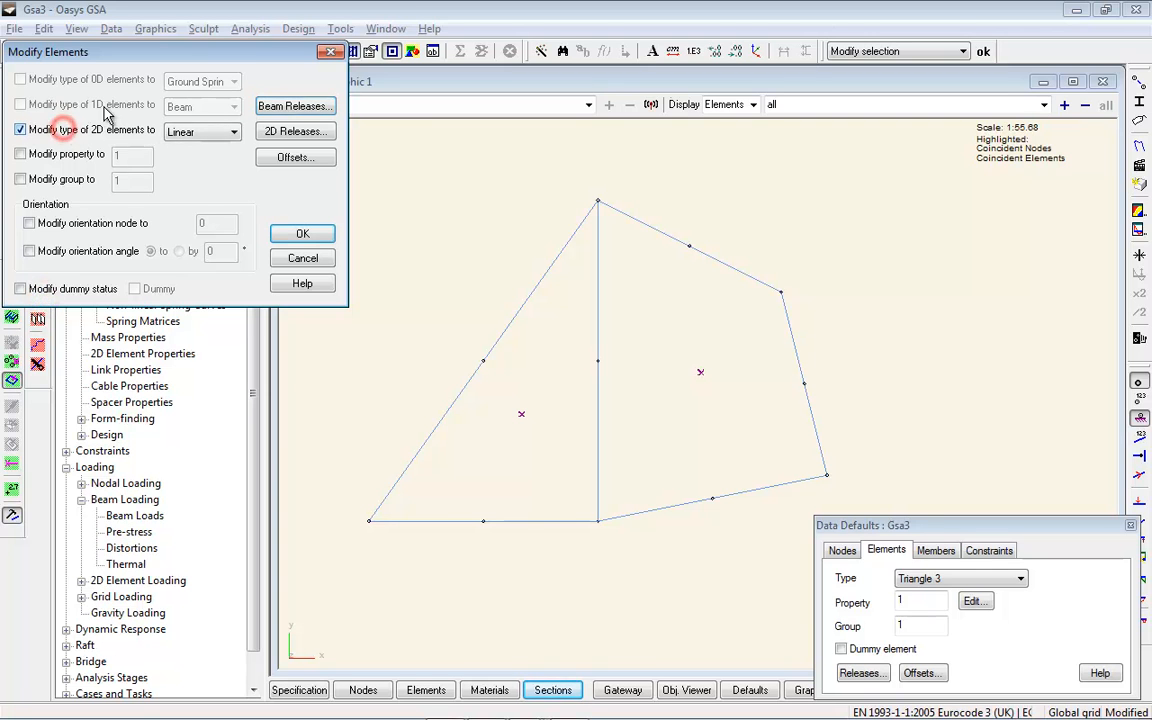
{"action": "left_click", "coordinate": [300, 233]}
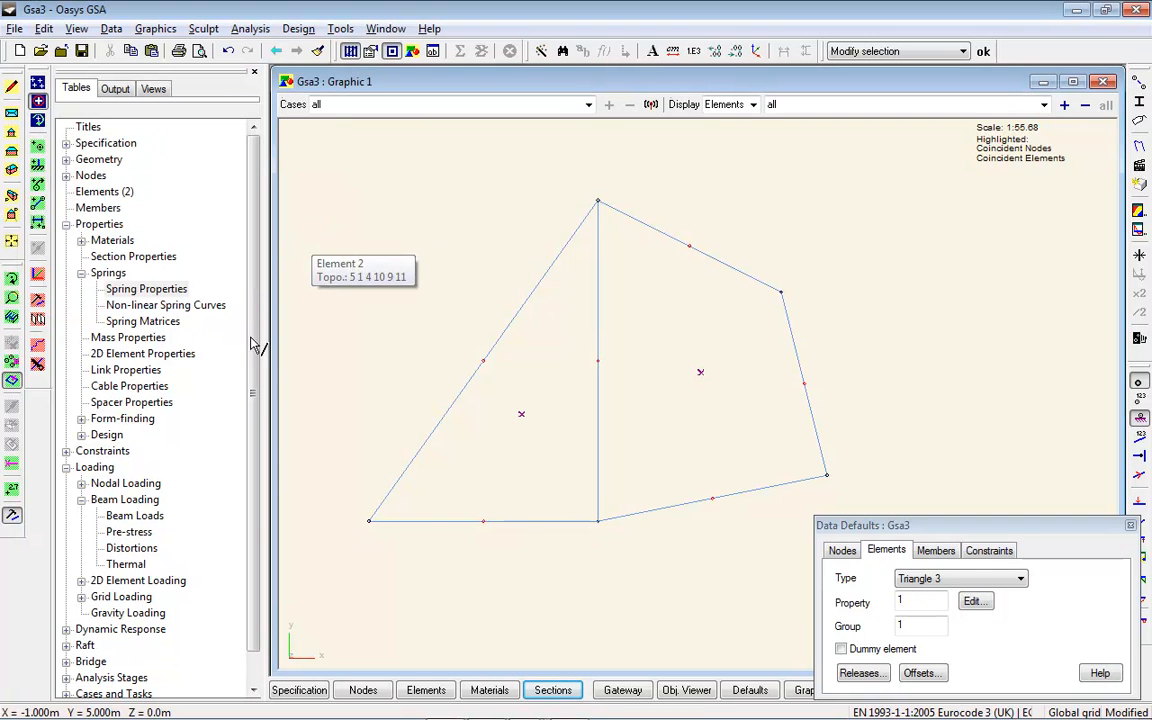
{"action": "left_click", "coordinate": [12, 361]}
{"action": "left_click_drag", "start_coordinate": [861, 211], "coordinate": [368, 566]}
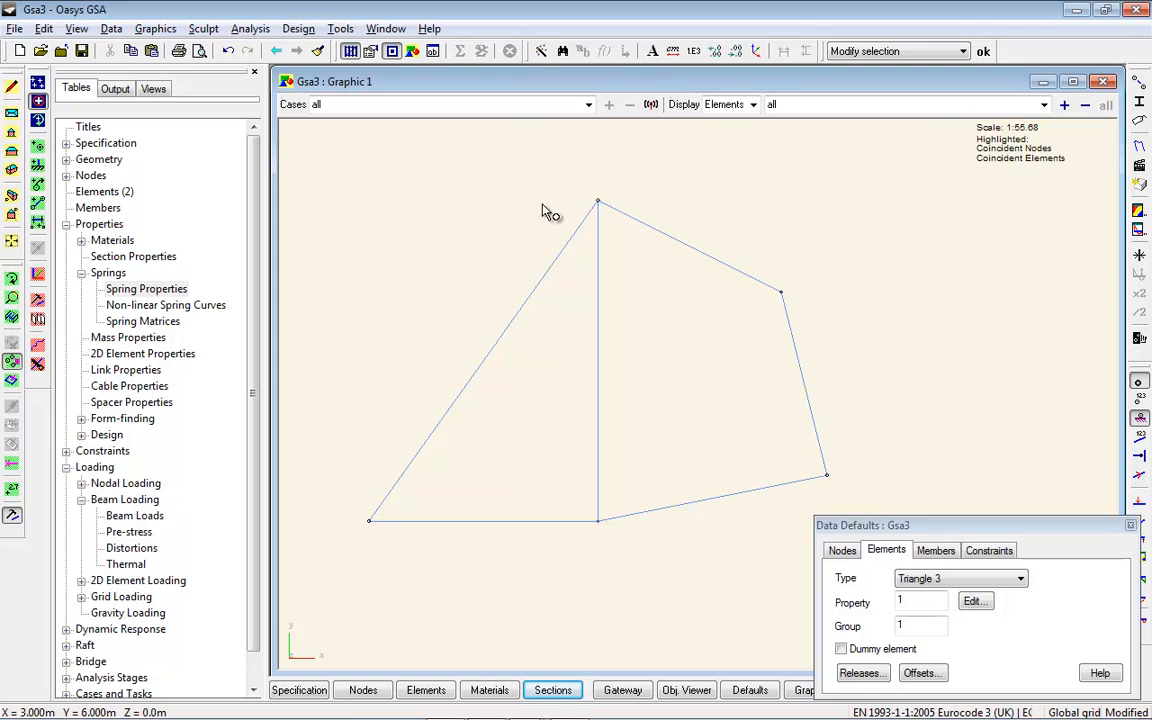
Step: Close the data defaults and split the quad element into 4 along edges 1 and 3 and 4 along edges 2 and 4
{"action": "left_click", "coordinate": [1130, 525]}
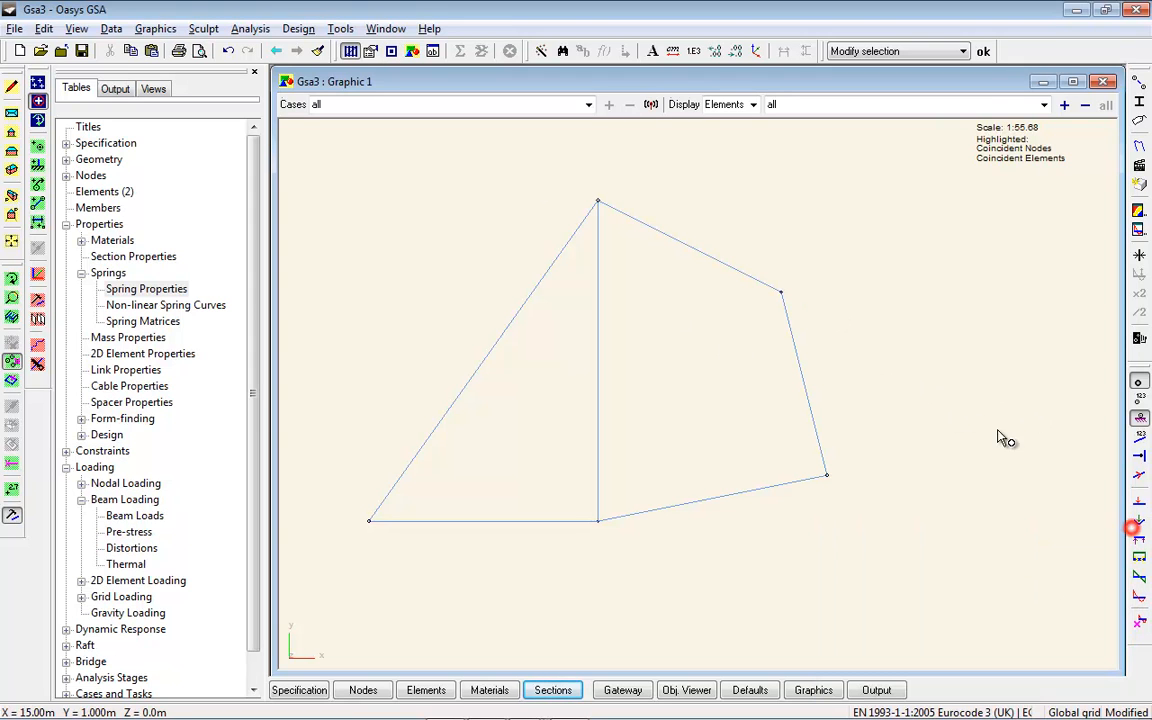
{"action": "left_click", "coordinate": [12, 380]}
{"action": "left_click", "coordinate": [700, 372]}
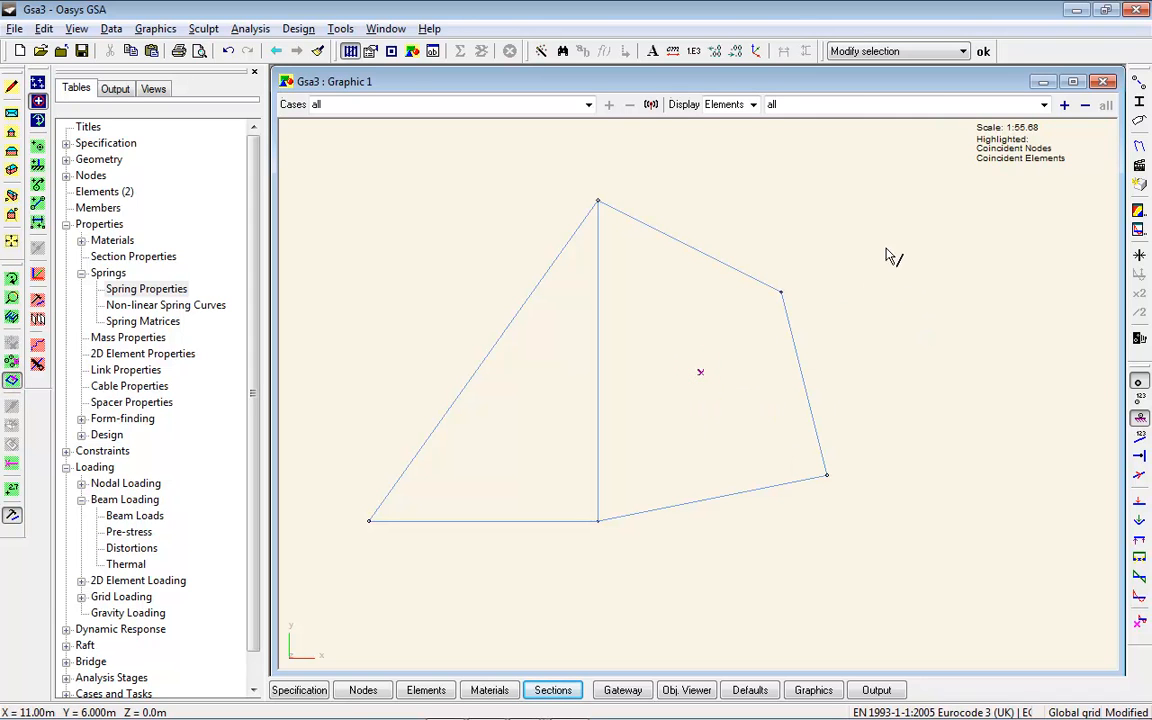
{"action": "left_click", "coordinate": [204, 29]}
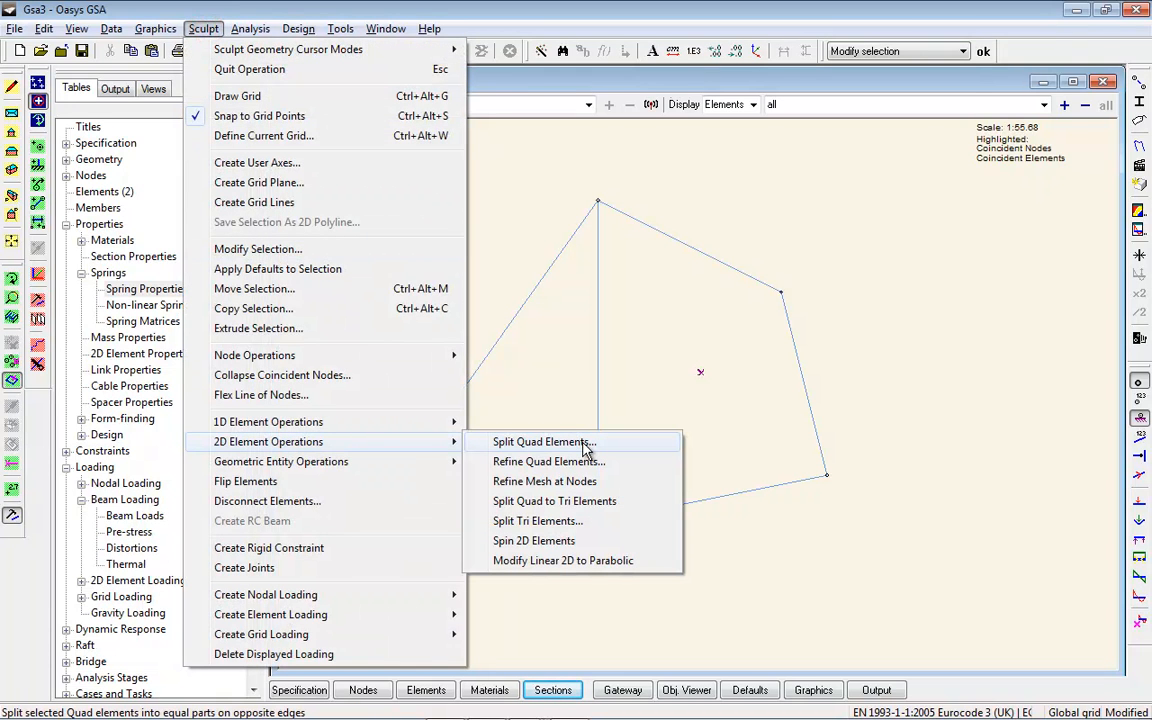
{"action": "left_click", "coordinate": [585, 442]}
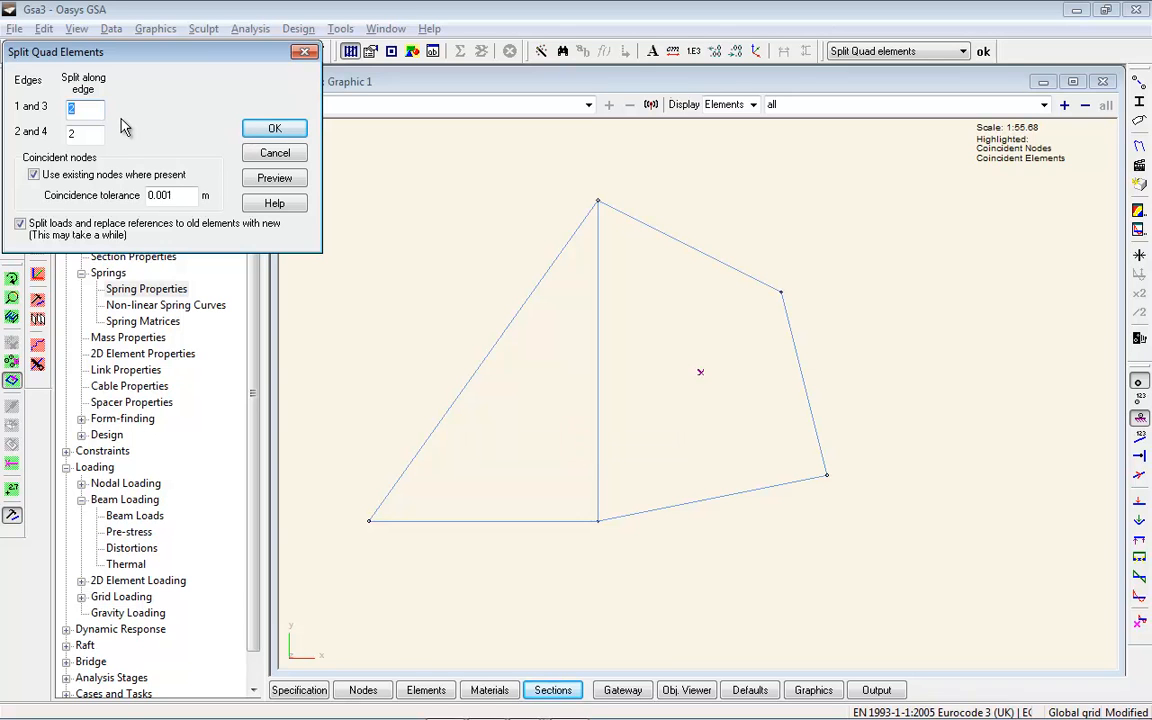
{"action": "left_click", "coordinate": [274, 177]}
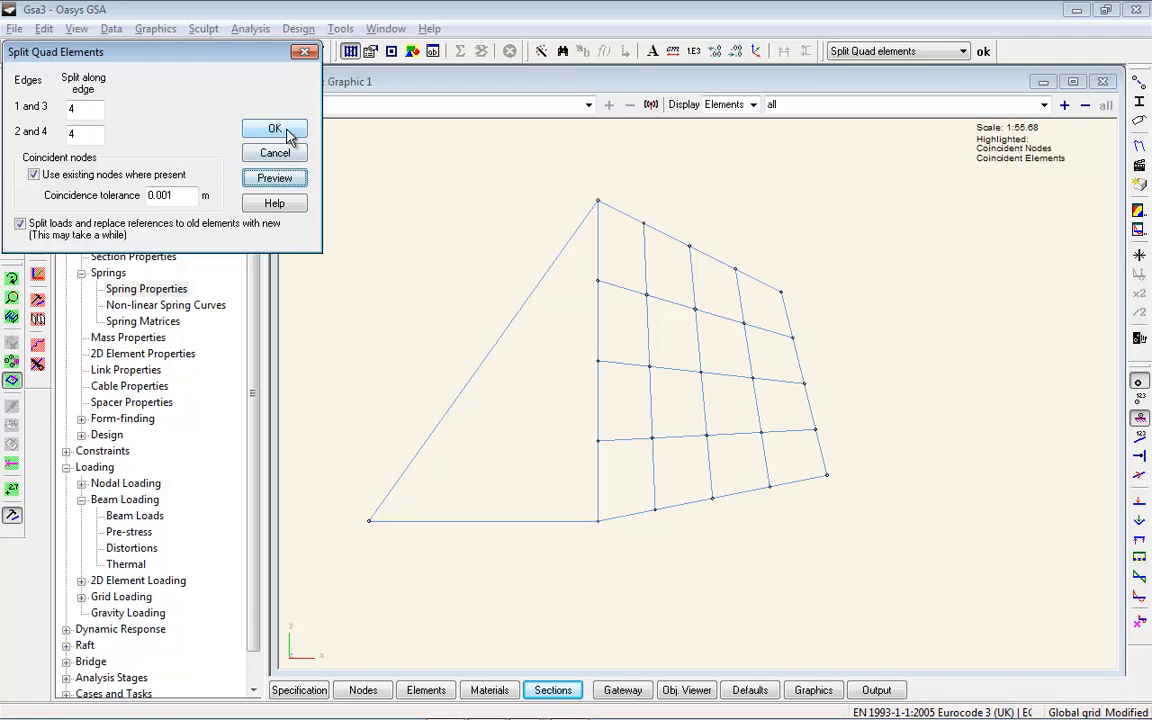
{"action": "left_click", "coordinate": [276, 130]}
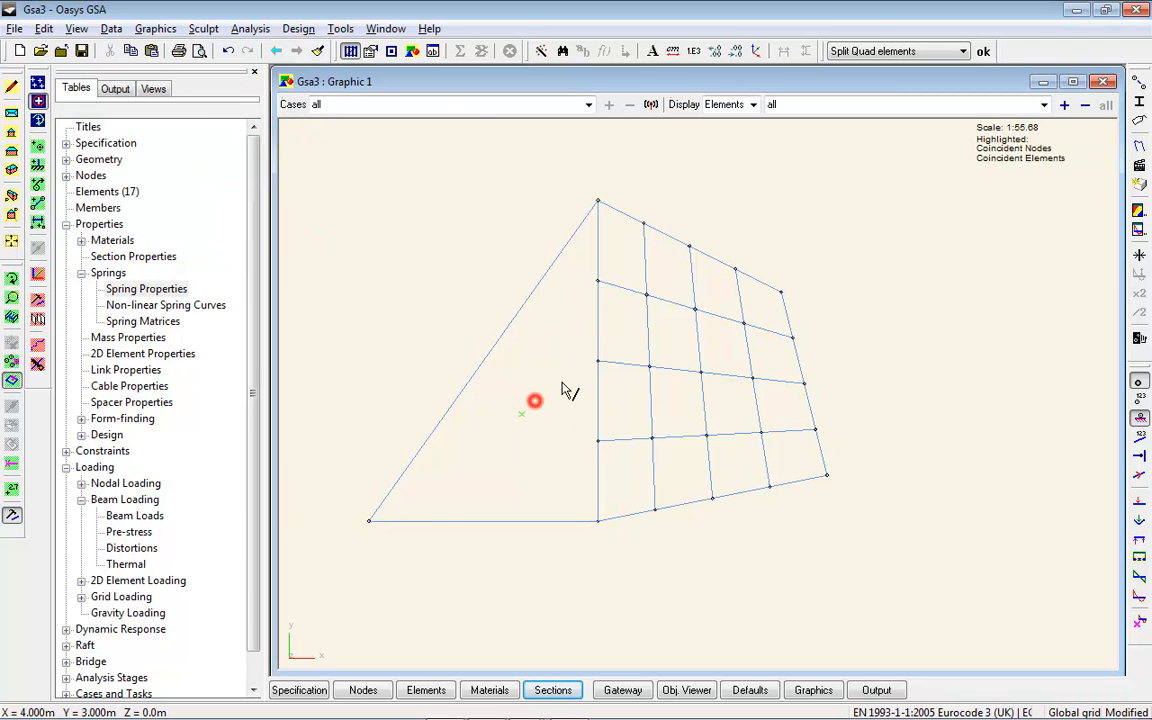
Step: Preview splitting the triangle element into Tri elements with a split of 4 along each edge
{"action": "left_click", "coordinate": [203, 29]}
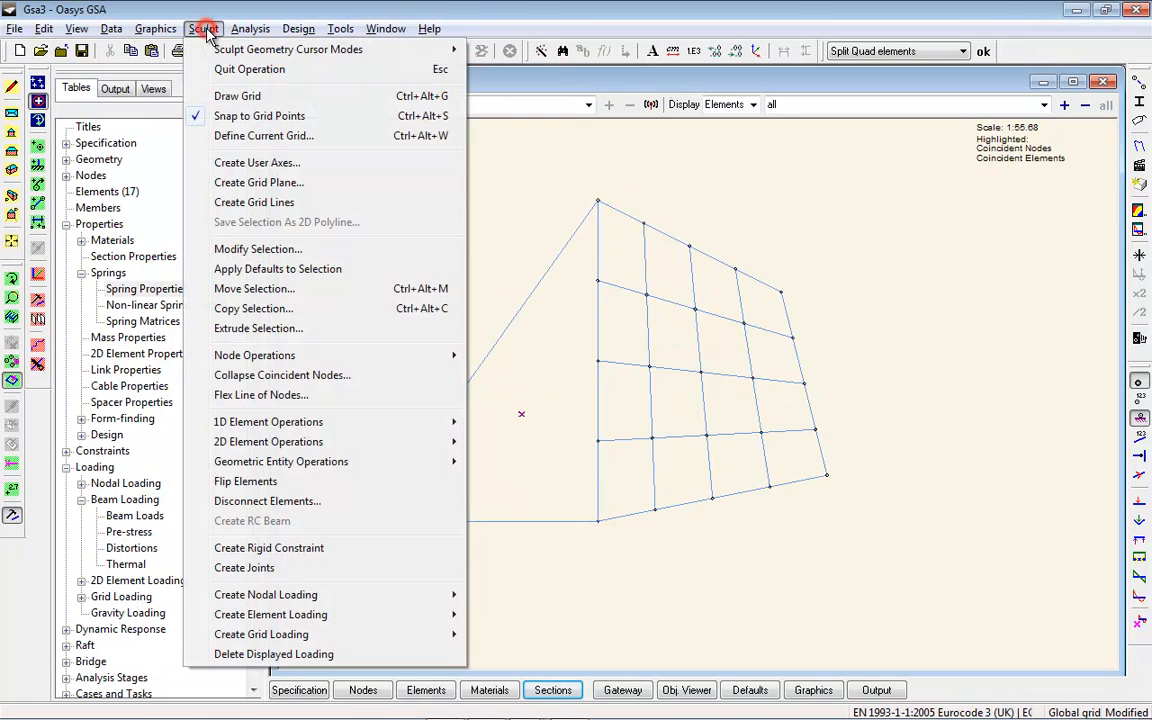
{"action": "mouse_move", "coordinate": [440, 441]}
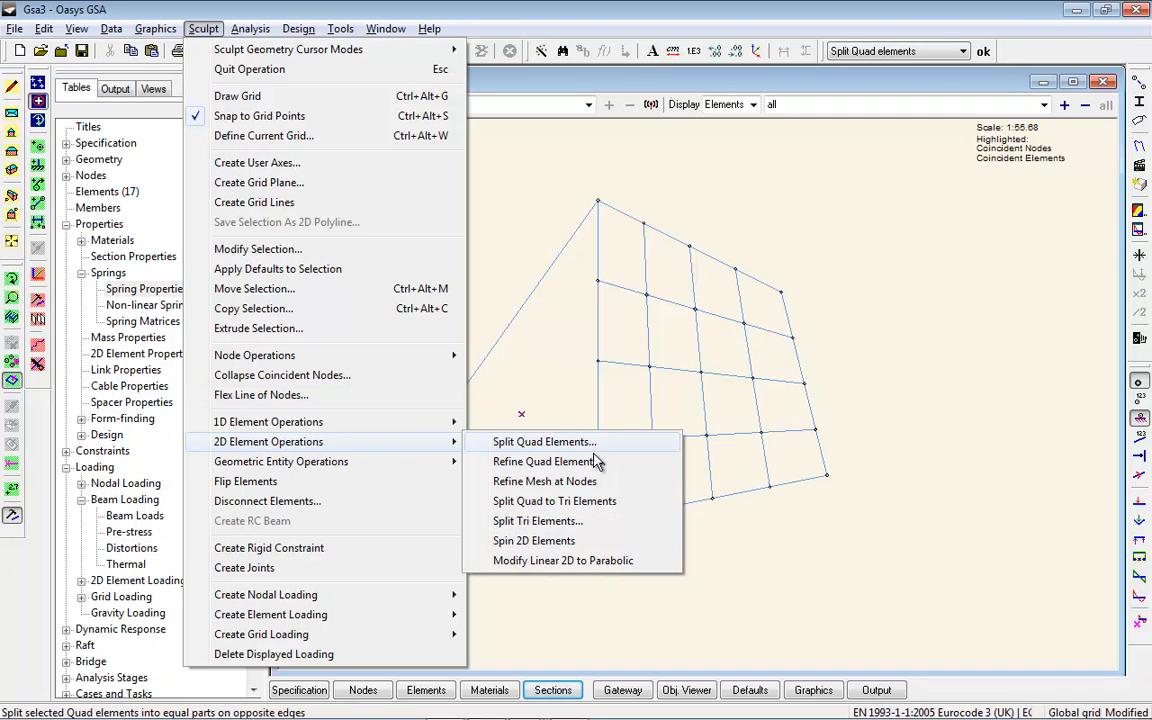
{"action": "left_click", "coordinate": [534, 521]}
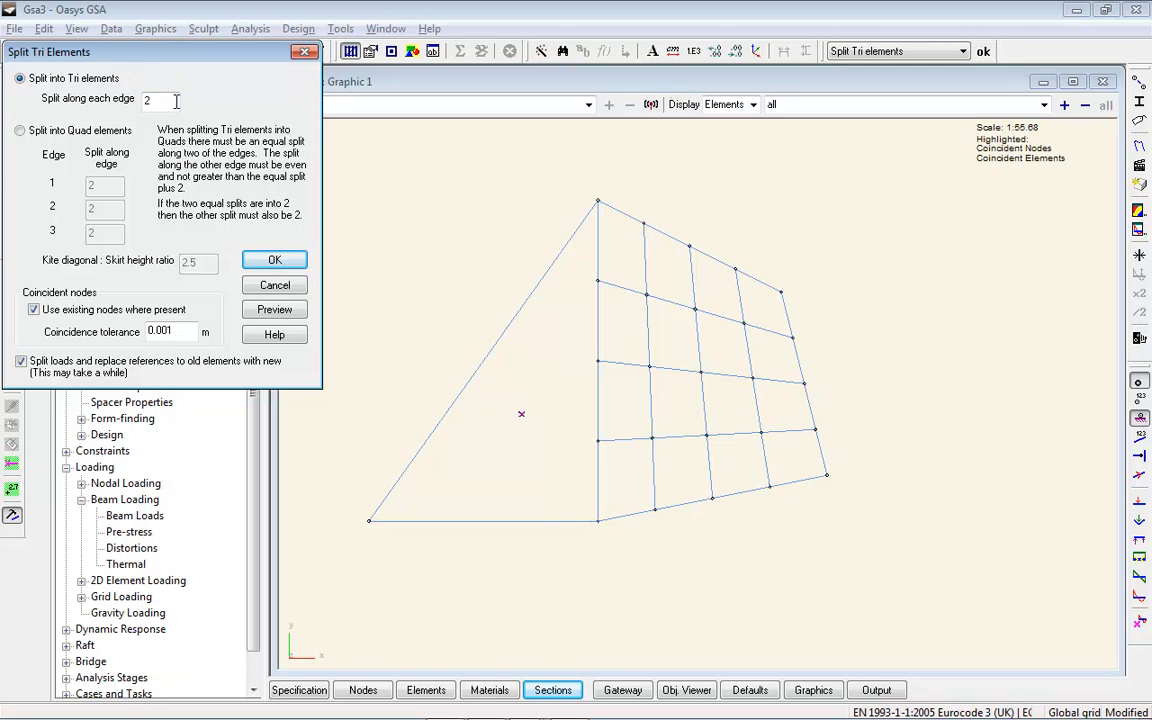
{"action": "left_click", "coordinate": [277, 311]}
{"action": "double_click", "coordinate": [155, 99]}
{"action": "type", "text": "4"}
{"action": "left_click", "coordinate": [275, 309]}
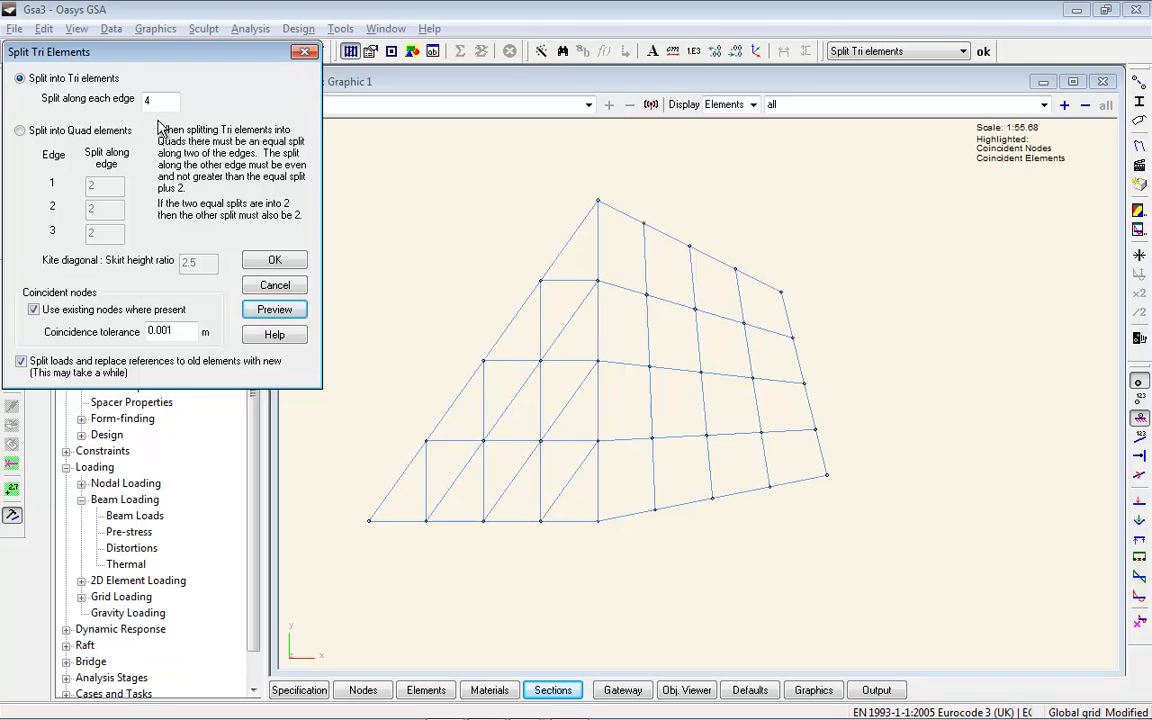
Step: Switch the triangle split to Quad elements with 4 divisions along edges 1, 2 and 3, and preview it
{"action": "left_click", "coordinate": [20, 130]}
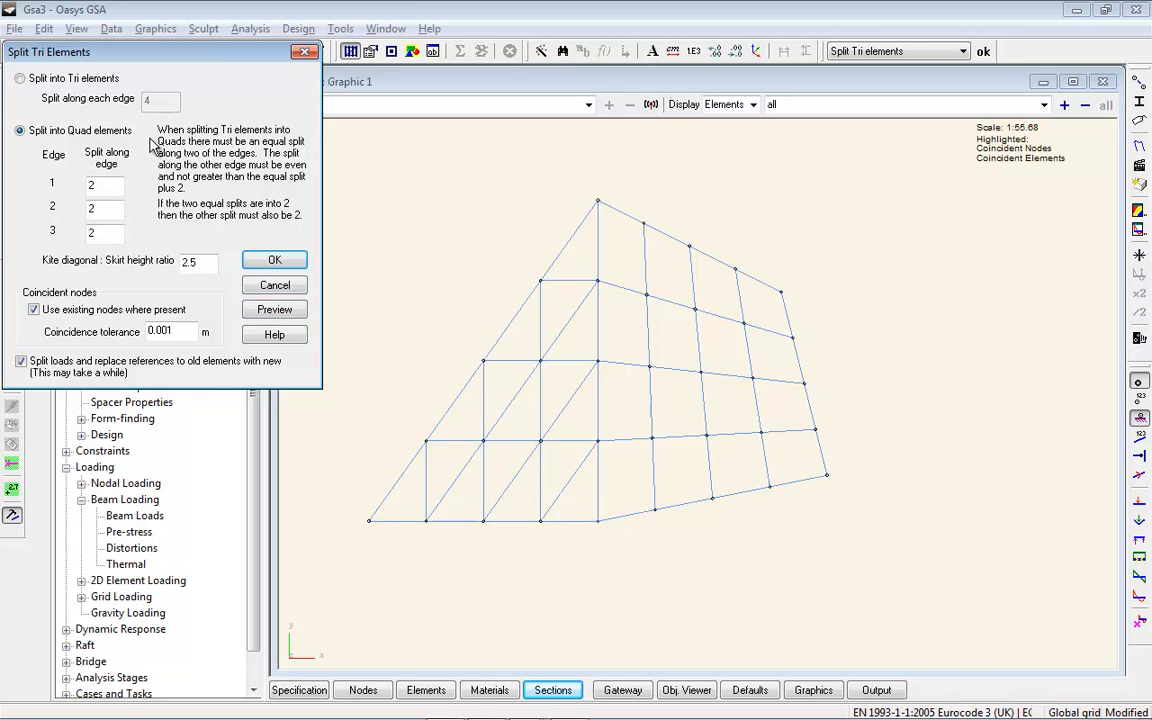
{"action": "double_click", "coordinate": [93, 185]}
{"action": "type", "text": "4"}
{"action": "double_click", "coordinate": [102, 207]}
{"action": "type", "text": "4"}
{"action": "double_click", "coordinate": [92, 232]}
{"action": "type", "text": "4"}
{"action": "left_click", "coordinate": [280, 311]}
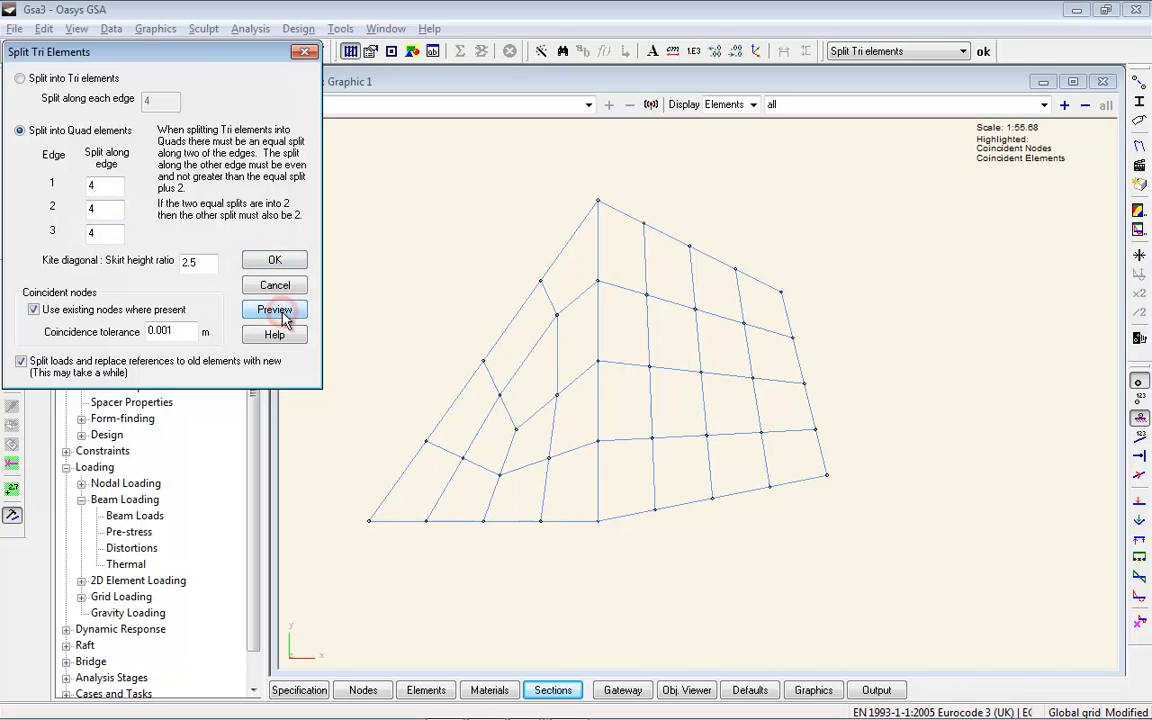
Step: Preview the quad split of the triangle with kite diagonal to skirt height ratios of 2 and then 1.5
{"action": "double_click", "coordinate": [208, 261]}
{"action": "type", "text": "2"}
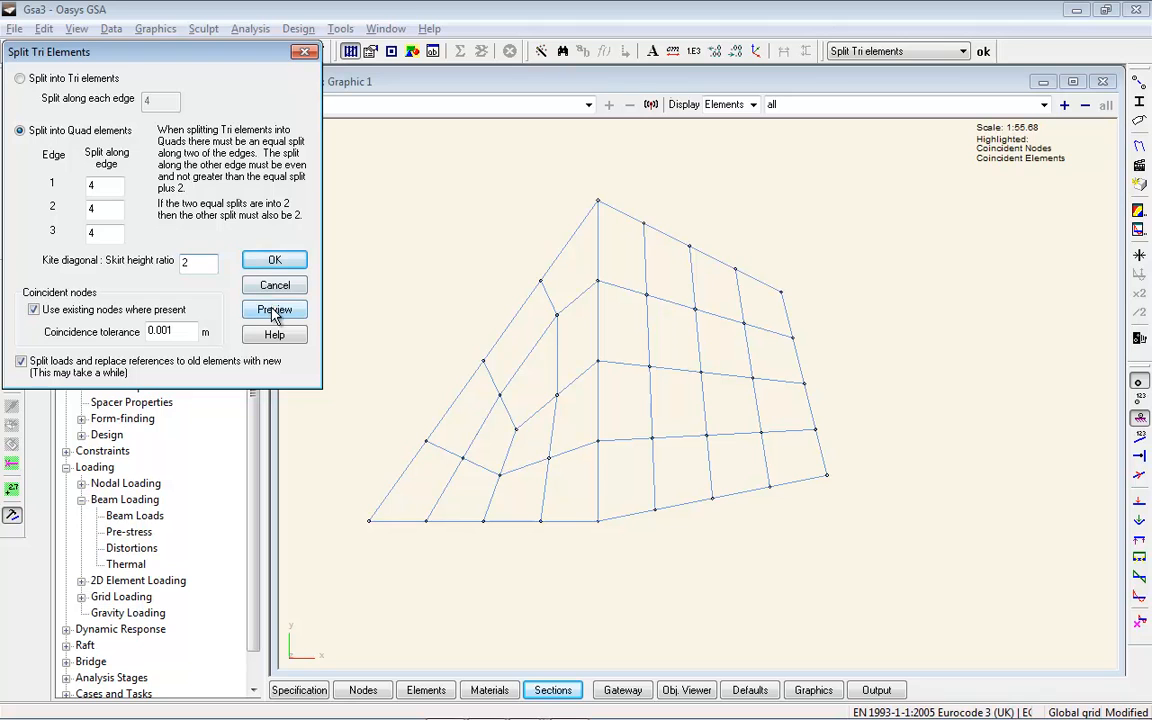
{"action": "left_click", "coordinate": [275, 311]}
{"action": "double_click", "coordinate": [205, 262]}
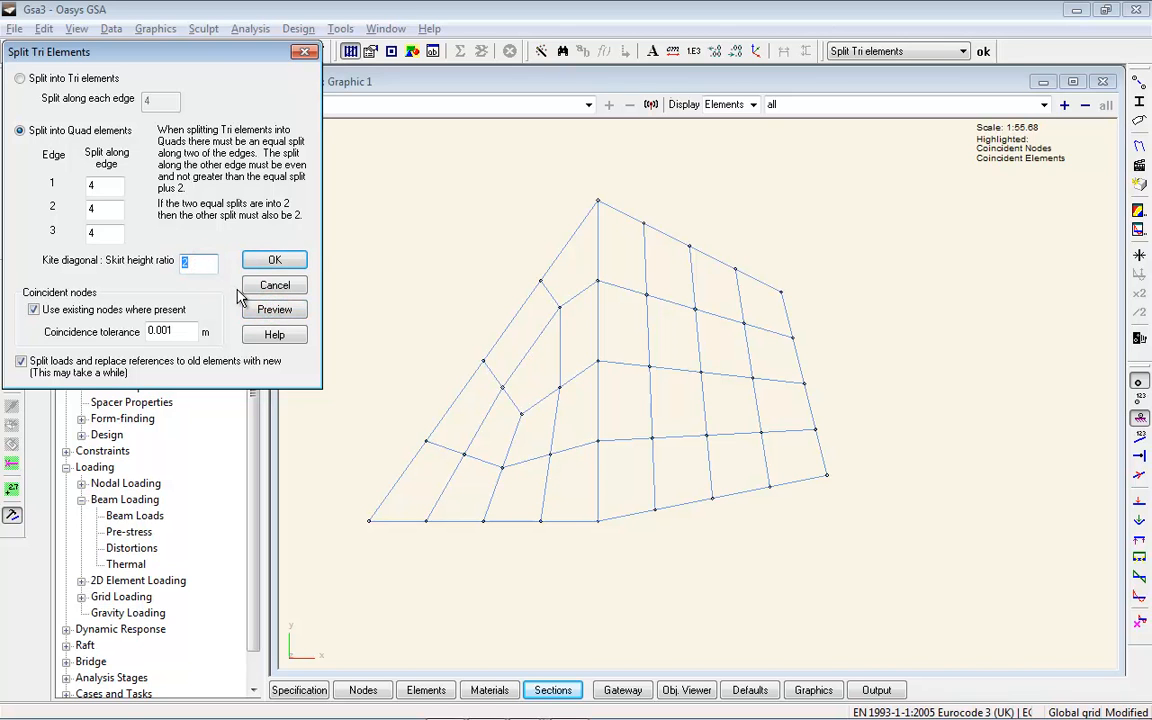
{"action": "type", "text": "1.5"}
{"action": "left_click", "coordinate": [284, 311]}
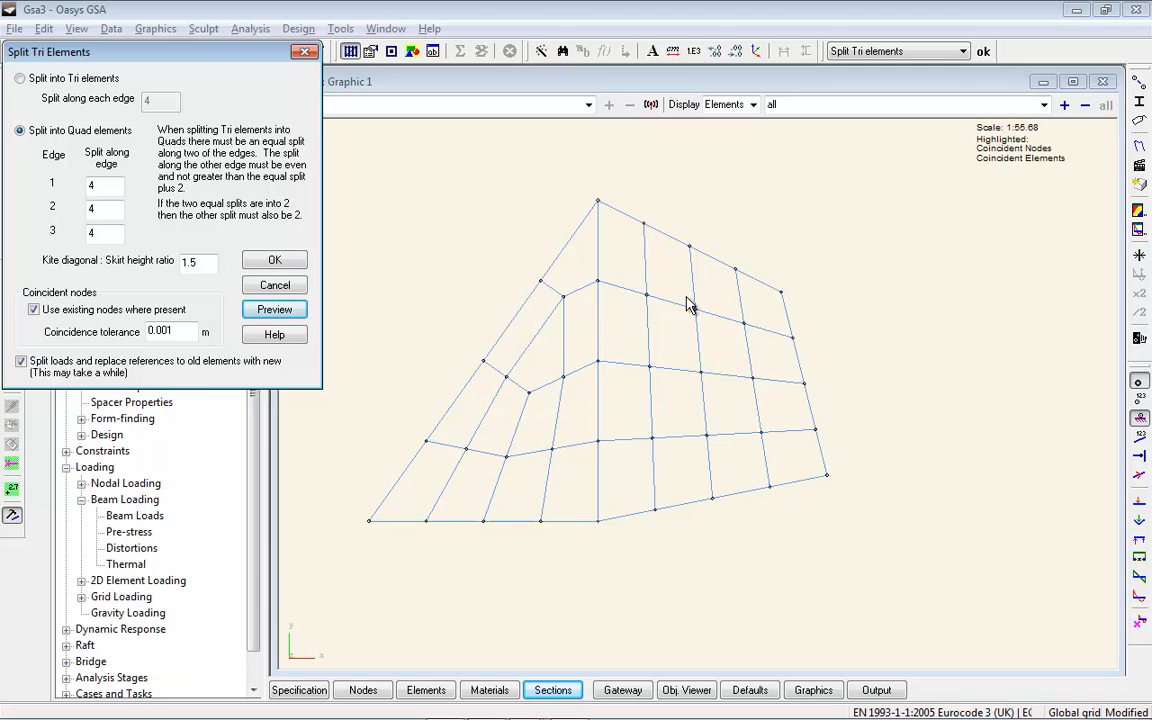
Step: Set the kite diagonal to skirt height ratio to 2.5, preview it, and apply the quad split to the triangle
{"action": "left_click_drag", "start_coordinate": [210, 262], "coordinate": [162, 260]}
{"action": "left_click", "coordinate": [208, 262]}
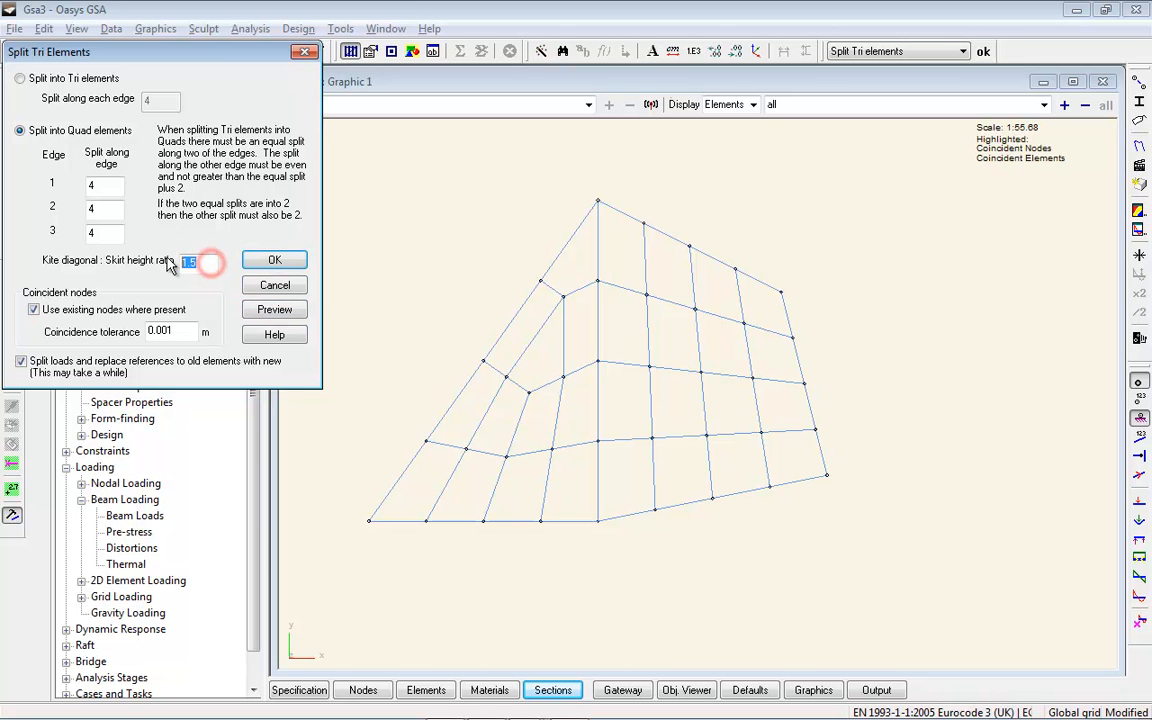
{"action": "double_click", "coordinate": [210, 263]}
{"action": "type", "text": "2.5"}
{"action": "left_click", "coordinate": [267, 313]}
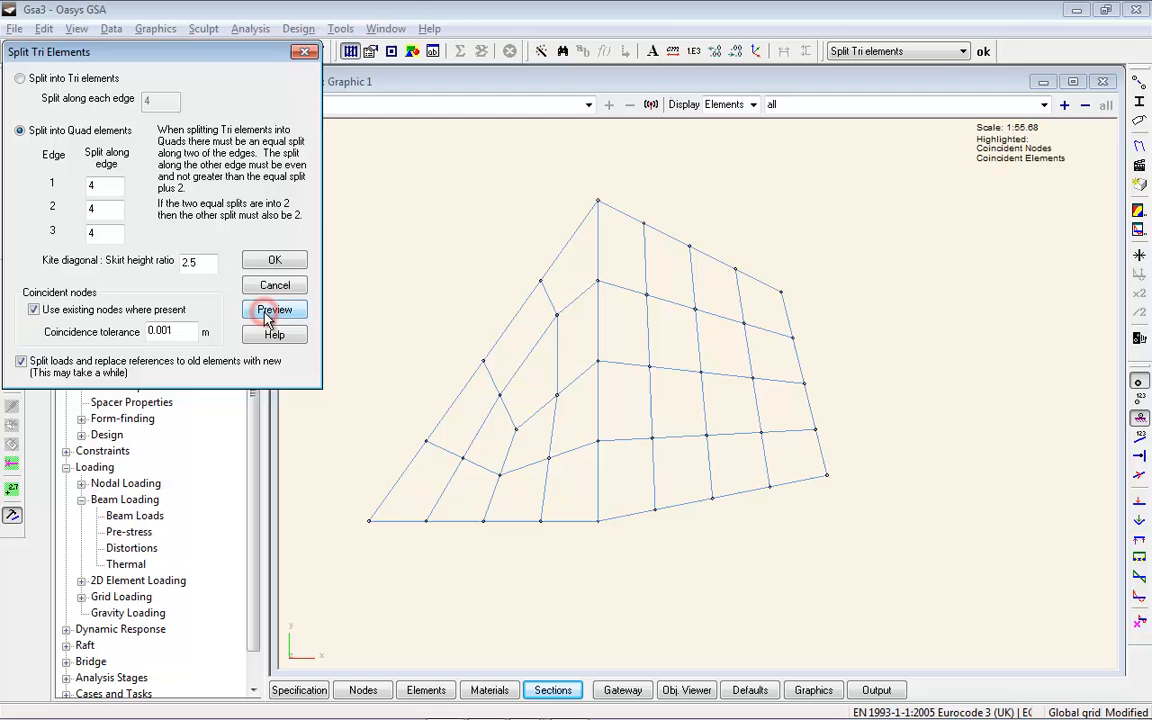
{"action": "left_click", "coordinate": [284, 263]}
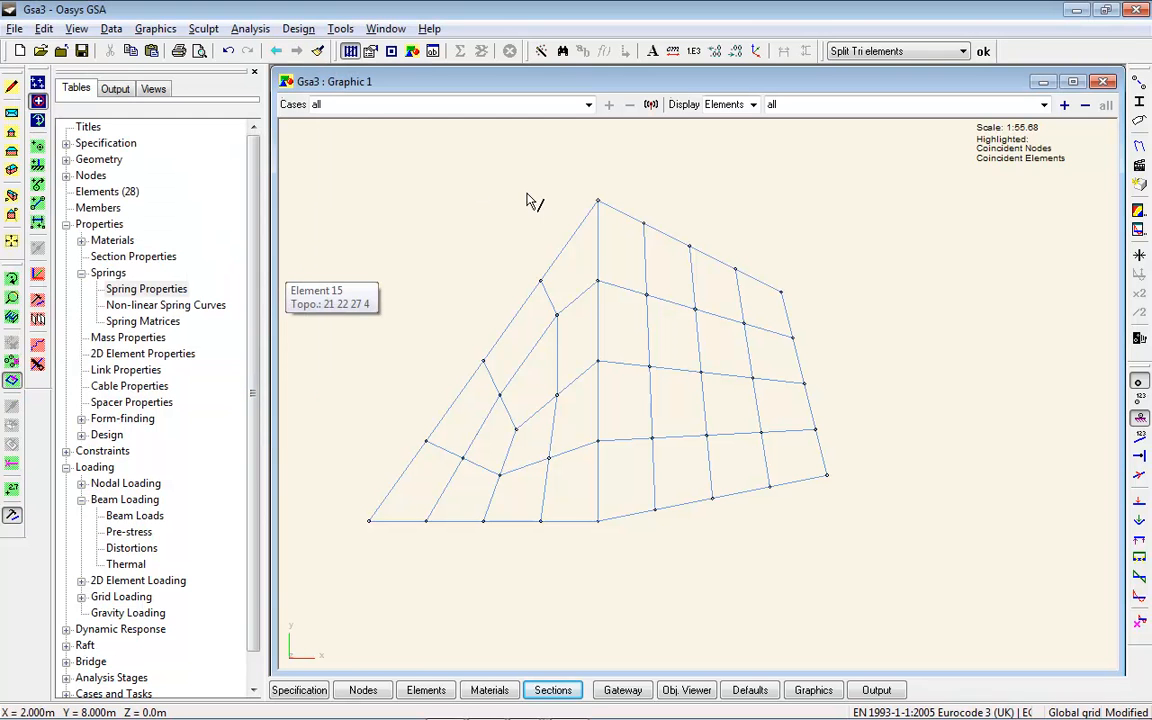
Step: Split the quad element near the middle of the former triangle into tri elements
{"action": "left_click", "coordinate": [546, 379]}
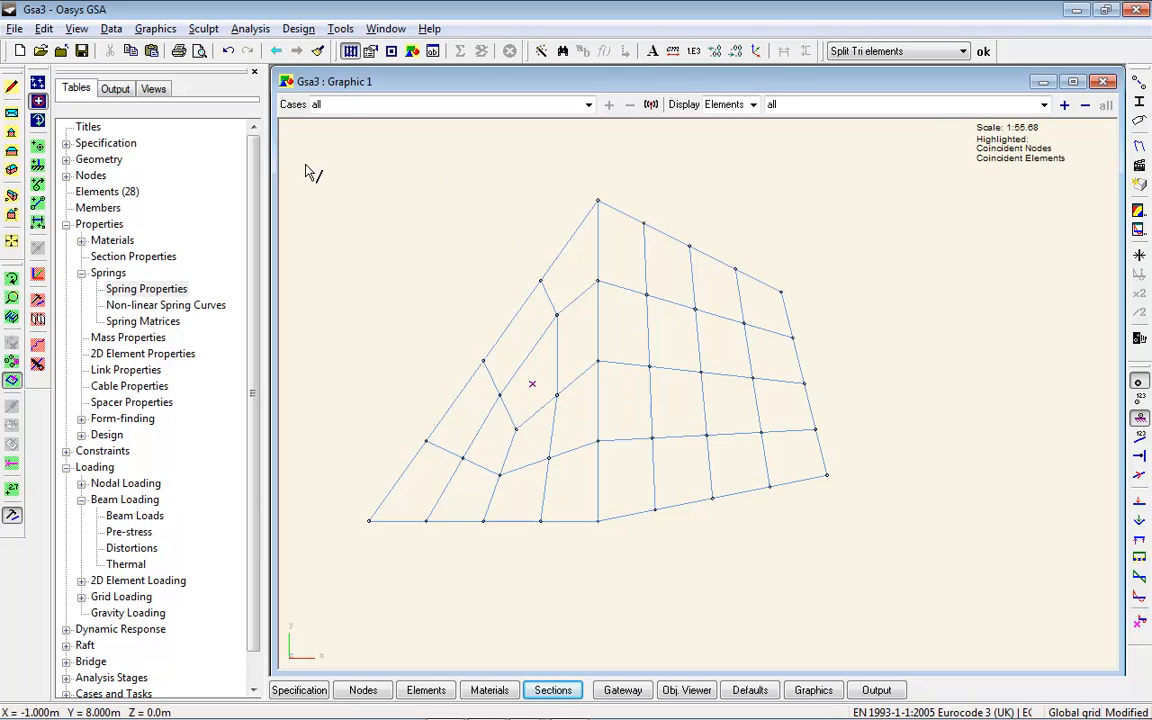
{"action": "left_click", "coordinate": [204, 29]}
{"action": "mouse_move", "coordinate": [270, 447]}
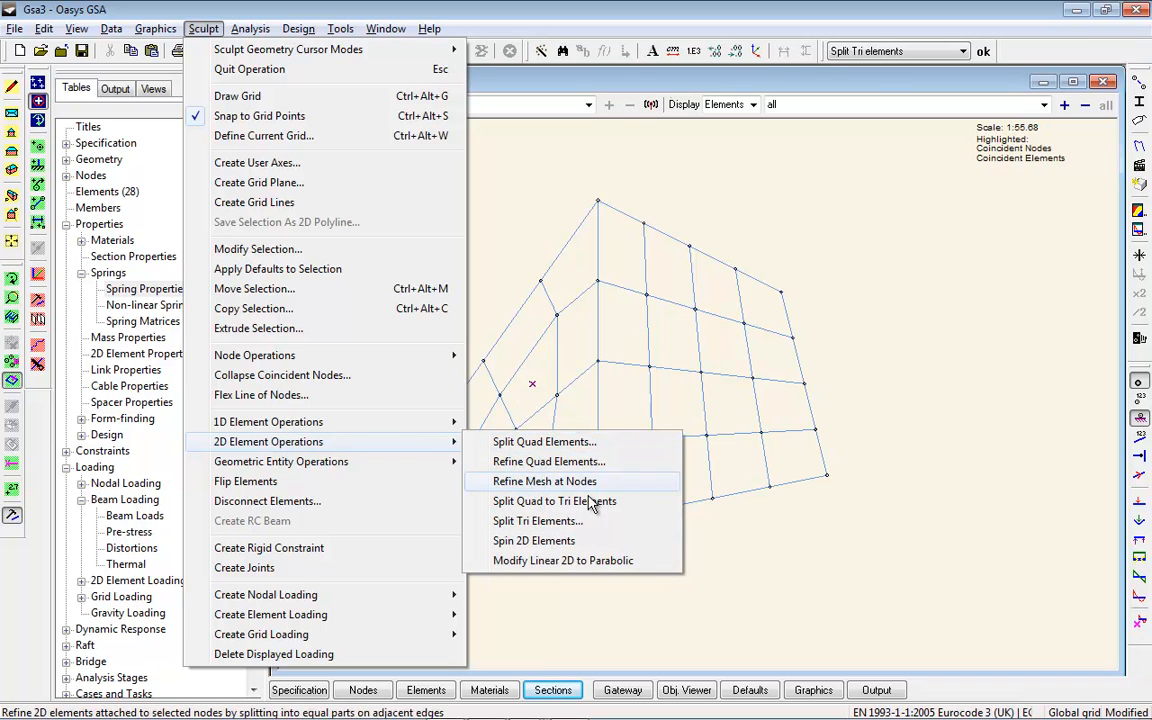
{"action": "left_click", "coordinate": [572, 510]}
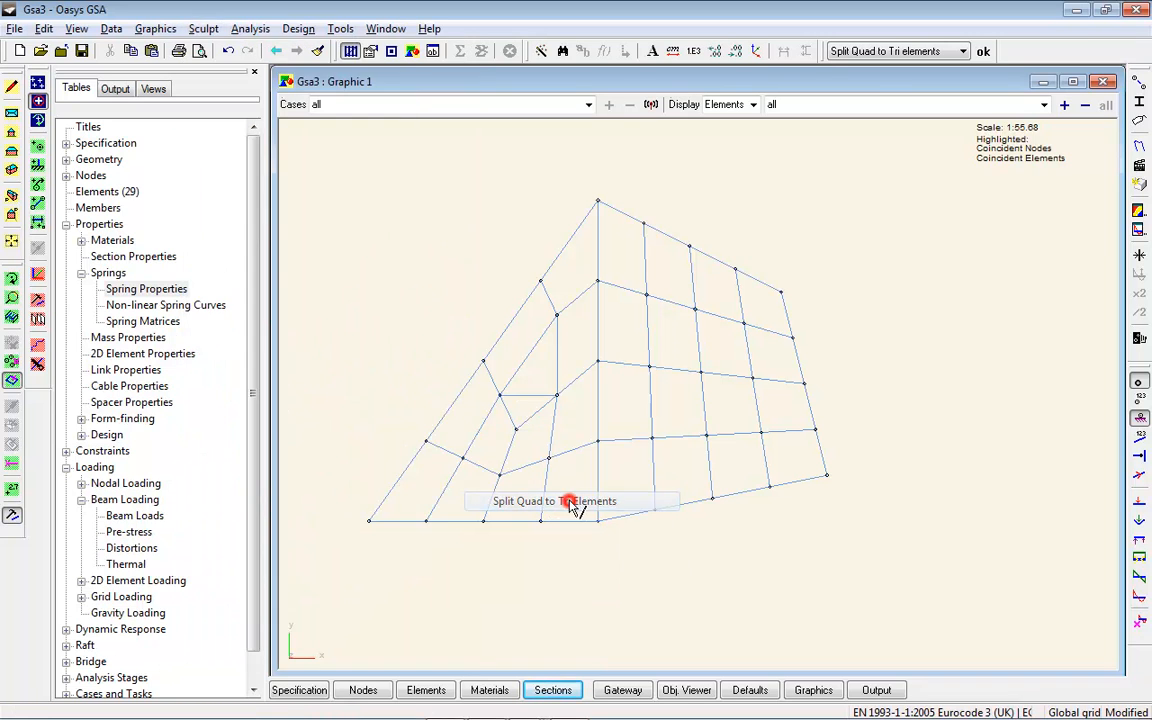
{"action": "left_click", "coordinate": [558, 394]}
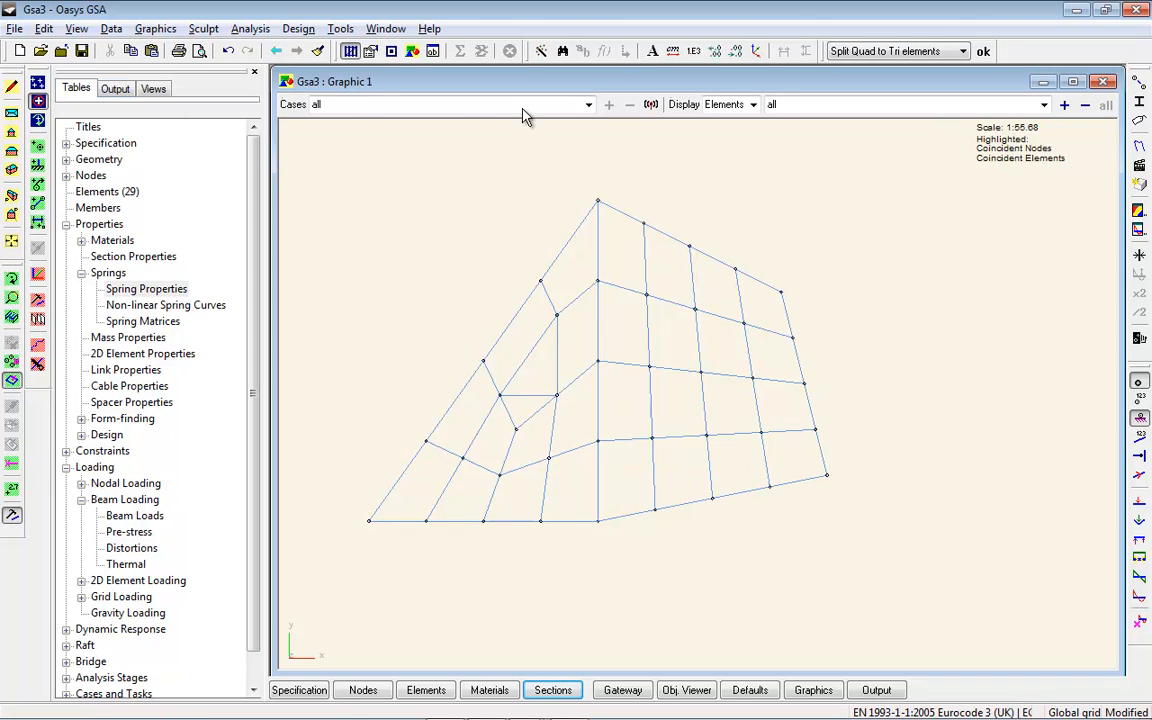
Step: Use the grid to add a node at X = 5 m, Y = 4 m on the shared vertical edge, and hide the grid again
{"action": "left_click", "coordinate": [37, 83]}
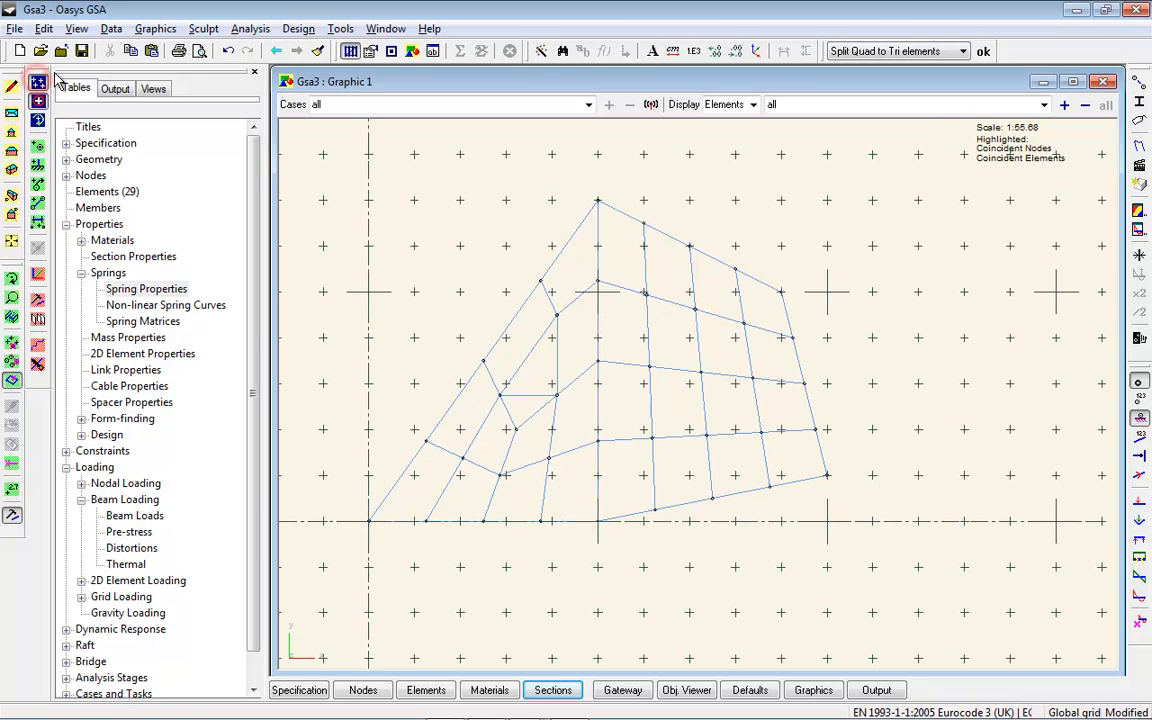
{"action": "left_click", "coordinate": [40, 148]}
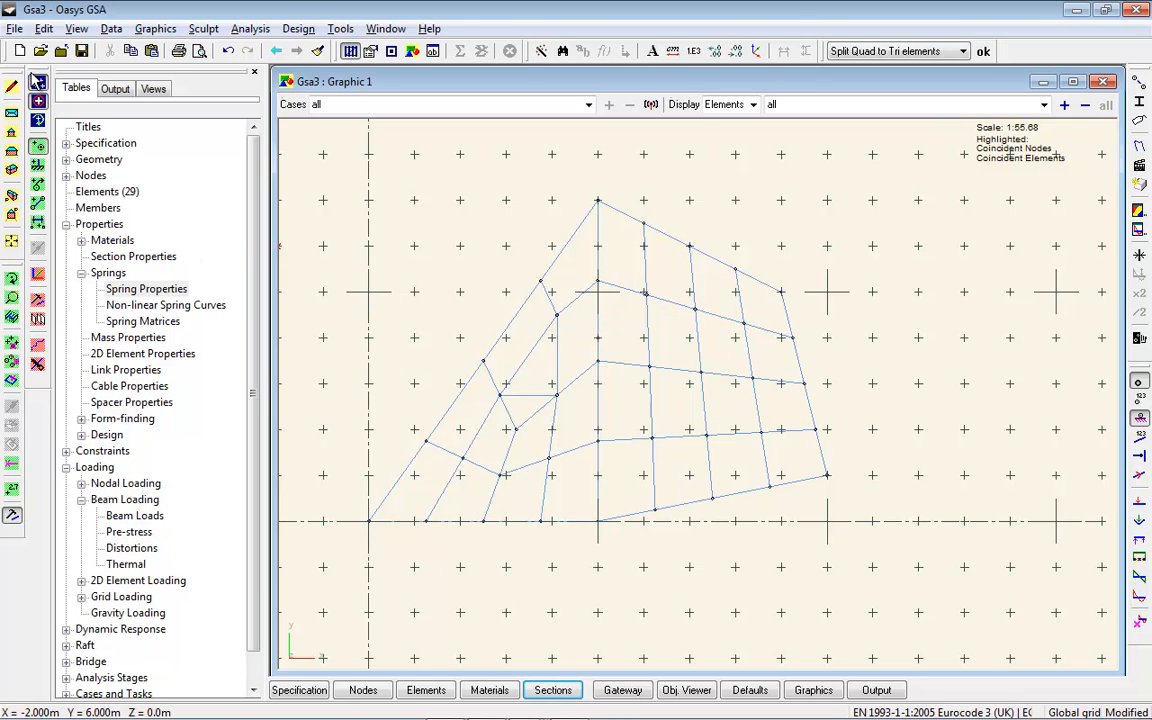
{"action": "left_click", "coordinate": [38, 81]}
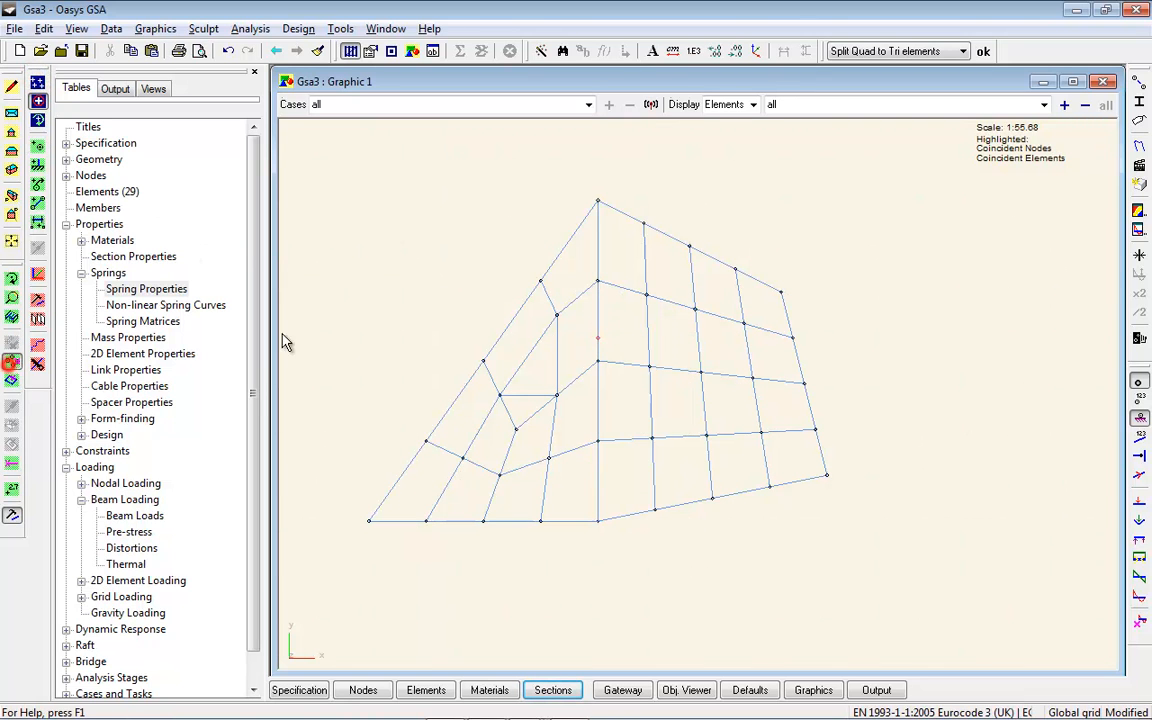
Step: Restrain the new node at X = 5 m, Y = 4 m and the five outer corner nodes as supports
{"action": "left_click", "coordinate": [598, 338]}
{"action": "left_click", "coordinate": [599, 202]}
{"action": "left_click", "coordinate": [781, 292]}
{"action": "left_click", "coordinate": [826, 477]}
{"action": "left_click", "coordinate": [598, 521]}
{"action": "left_click", "coordinate": [369, 521]}
{"action": "right_click", "coordinate": [320, 215]}
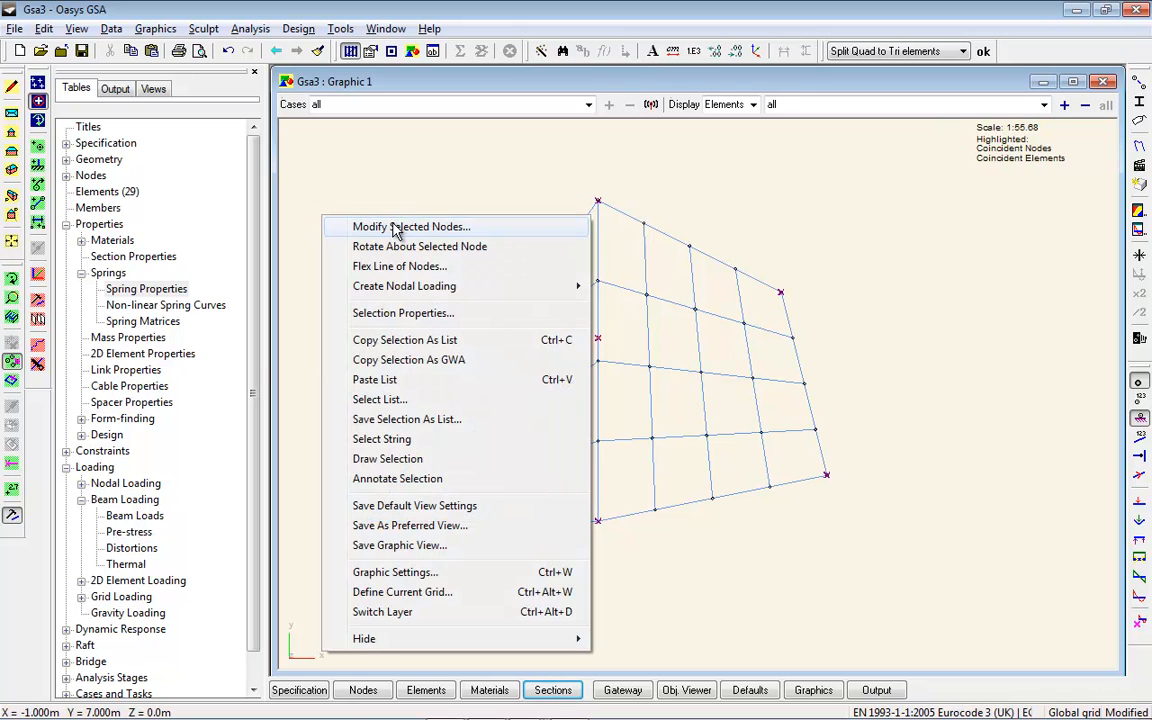
{"action": "left_click", "coordinate": [395, 227]}
{"action": "left_click", "coordinate": [181, 310]}
{"action": "left_click", "coordinate": [330, 292]}
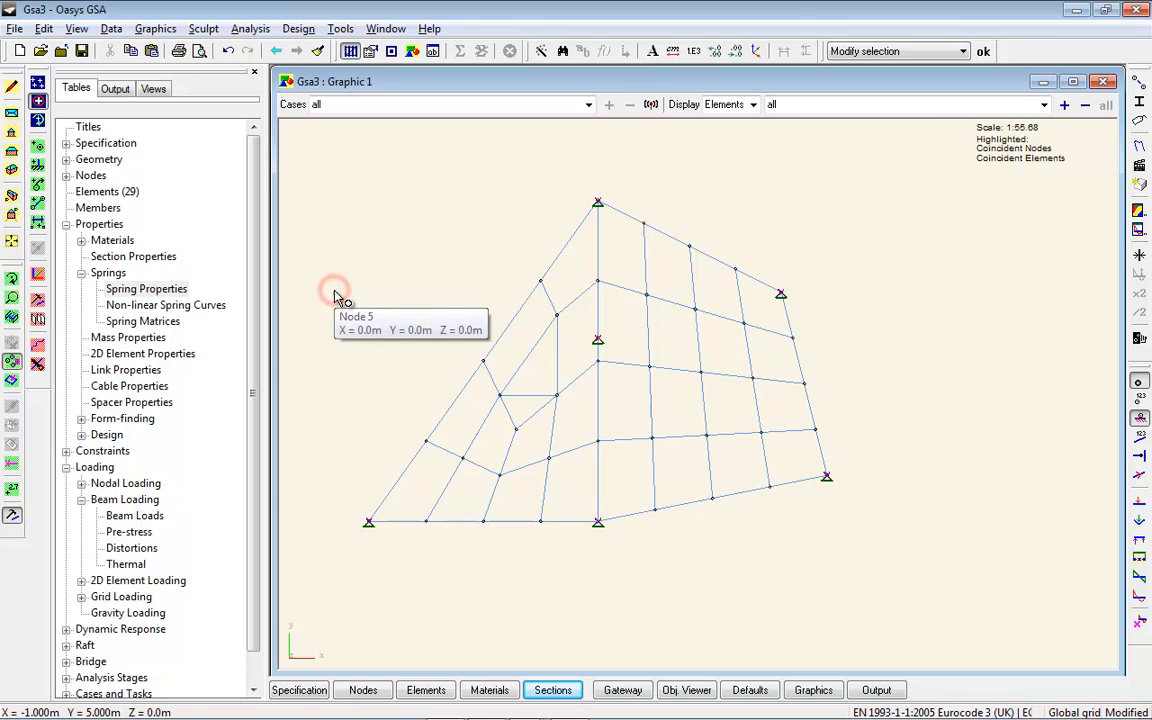
Step: Move the mesh node at X = 5 m, Y = 3.5 m onto the supported node at Y = 4 m
{"action": "left_click", "coordinate": [596, 362]}
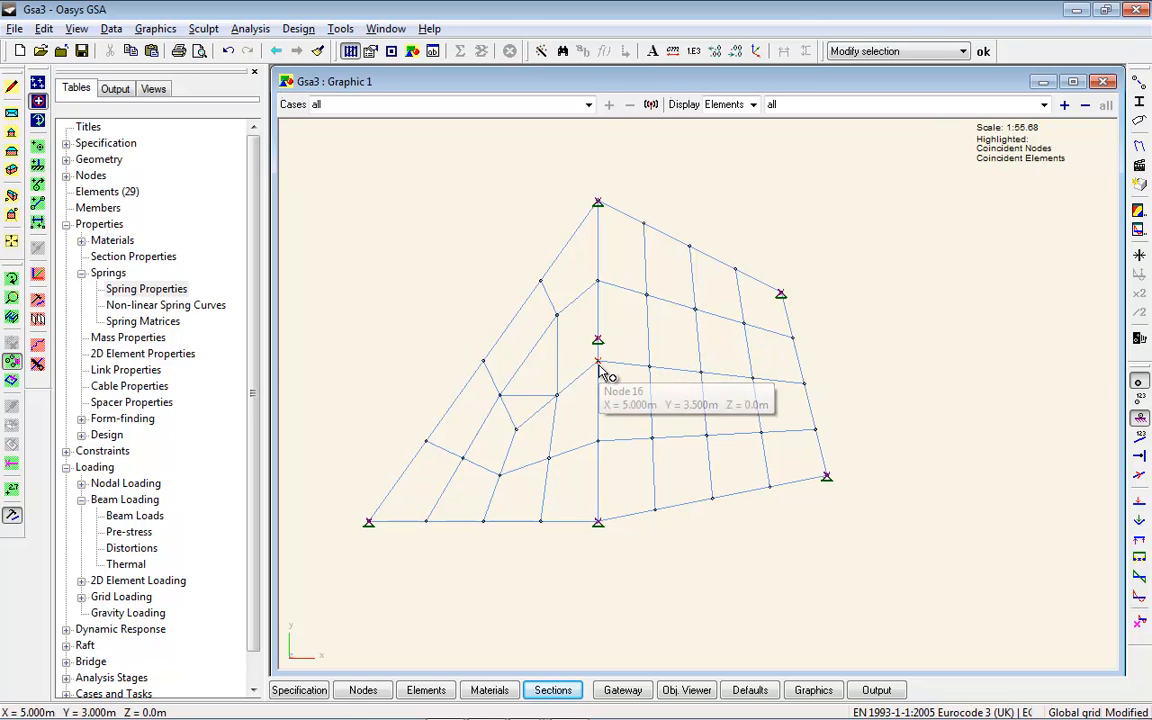
{"action": "left_click", "coordinate": [38, 186]}
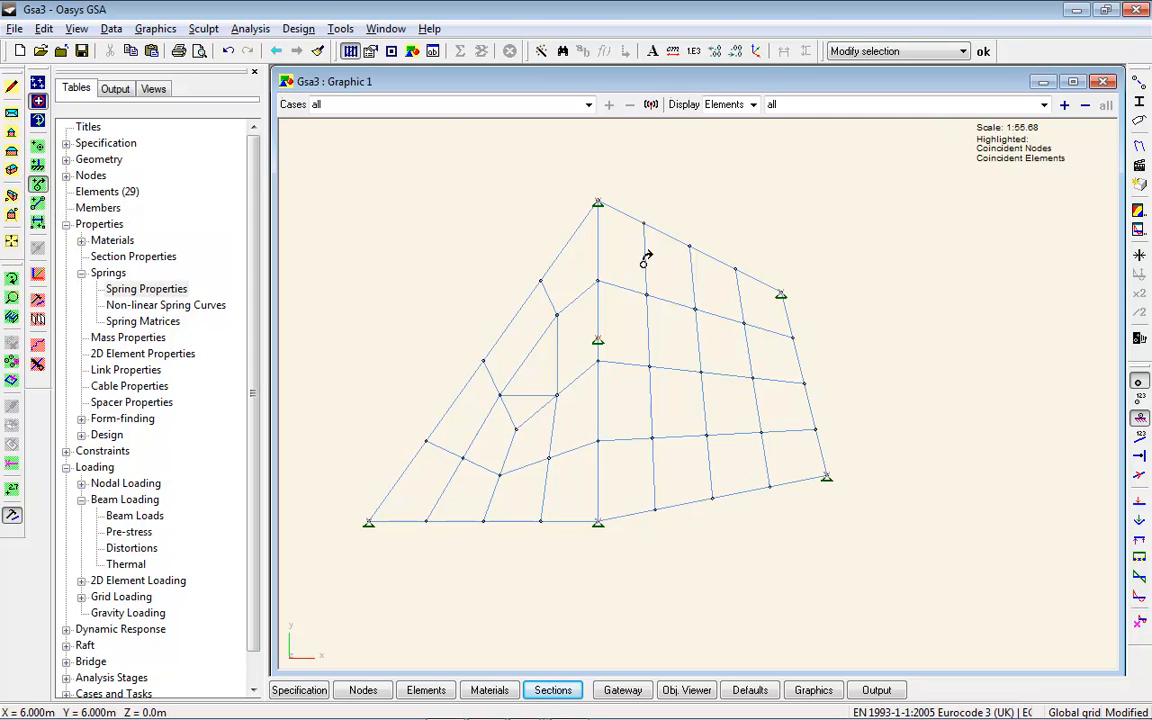
{"action": "left_click_drag", "start_coordinate": [600, 358], "coordinate": [599, 337]}
Step: Select the quad element beside the upper right-hand support and preview refining it with refined corner 1
{"action": "left_click", "coordinate": [12, 361]}
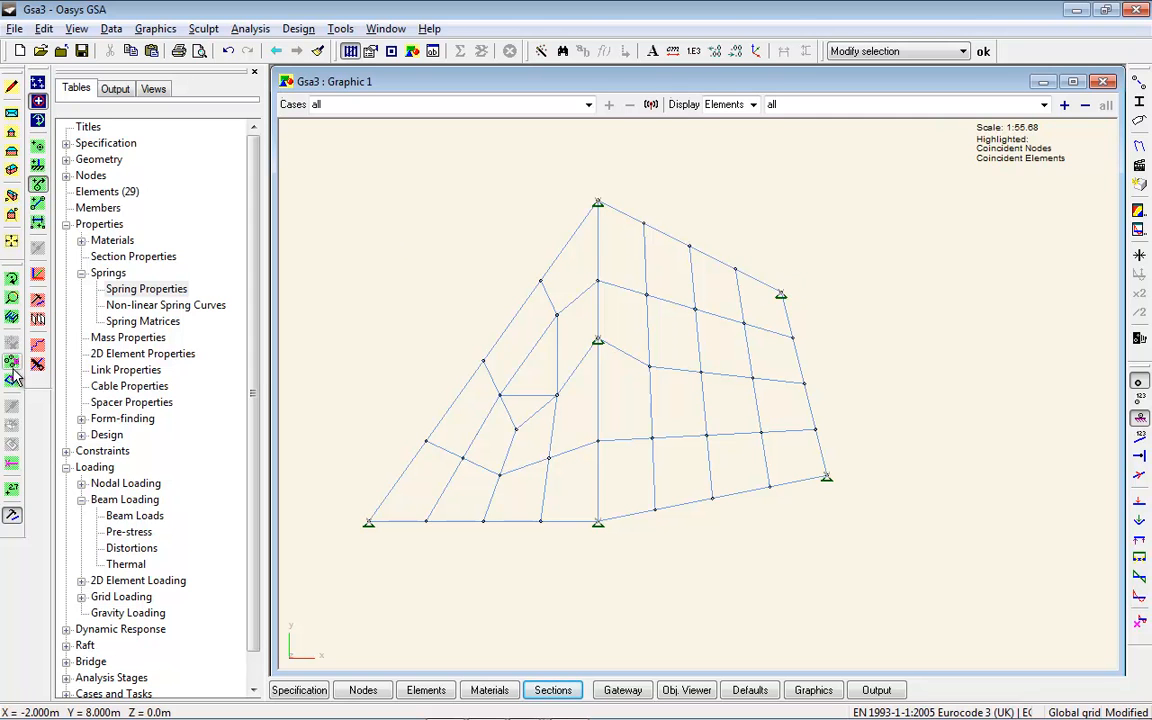
{"action": "left_click", "coordinate": [12, 379]}
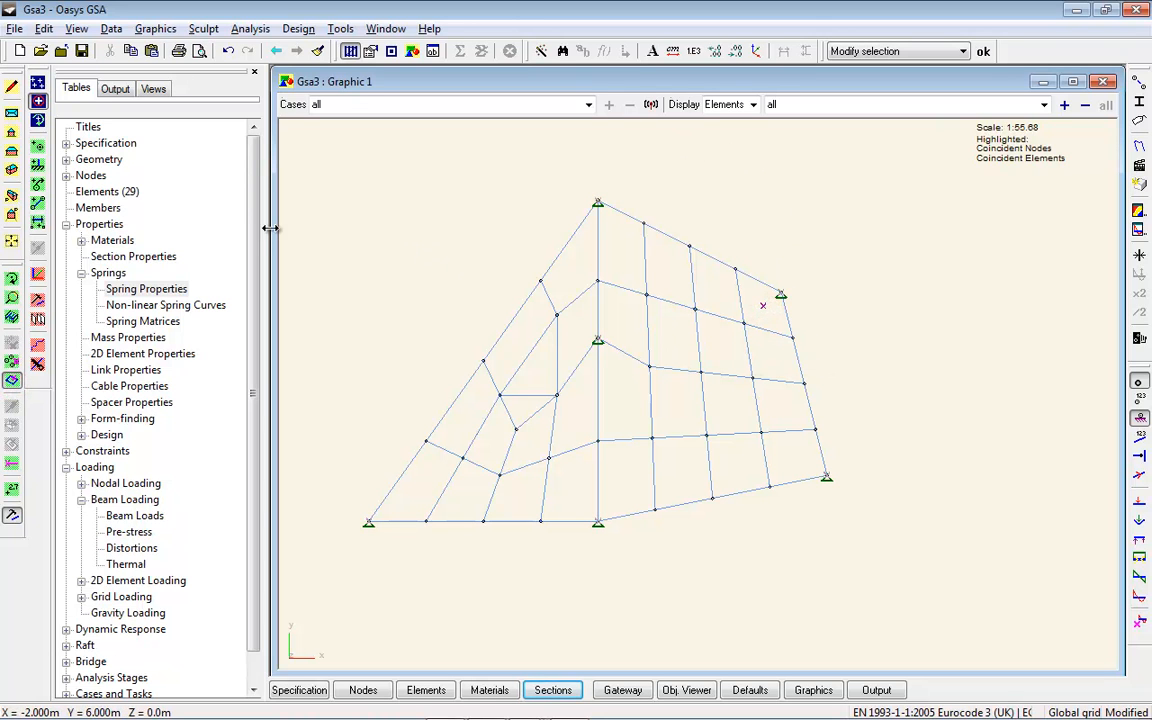
{"action": "left_click", "coordinate": [203, 28]}
{"action": "left_click", "coordinate": [268, 441]}
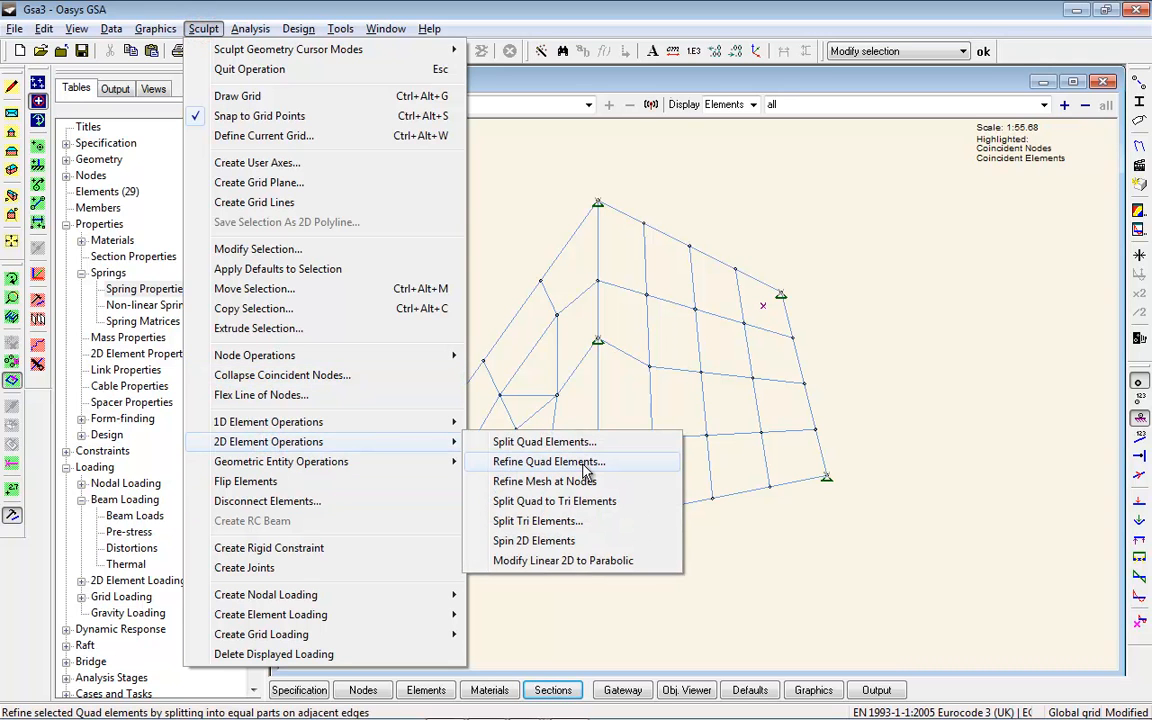
{"action": "left_click", "coordinate": [583, 466]}
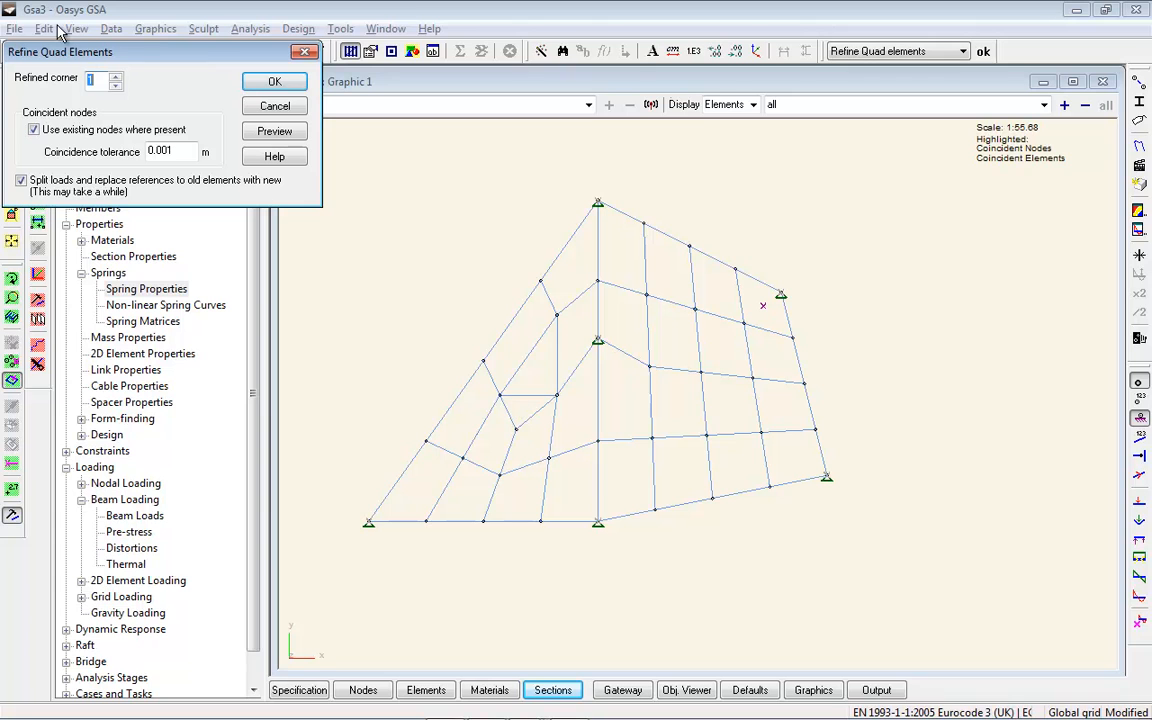
{"action": "left_click", "coordinate": [274, 131]}
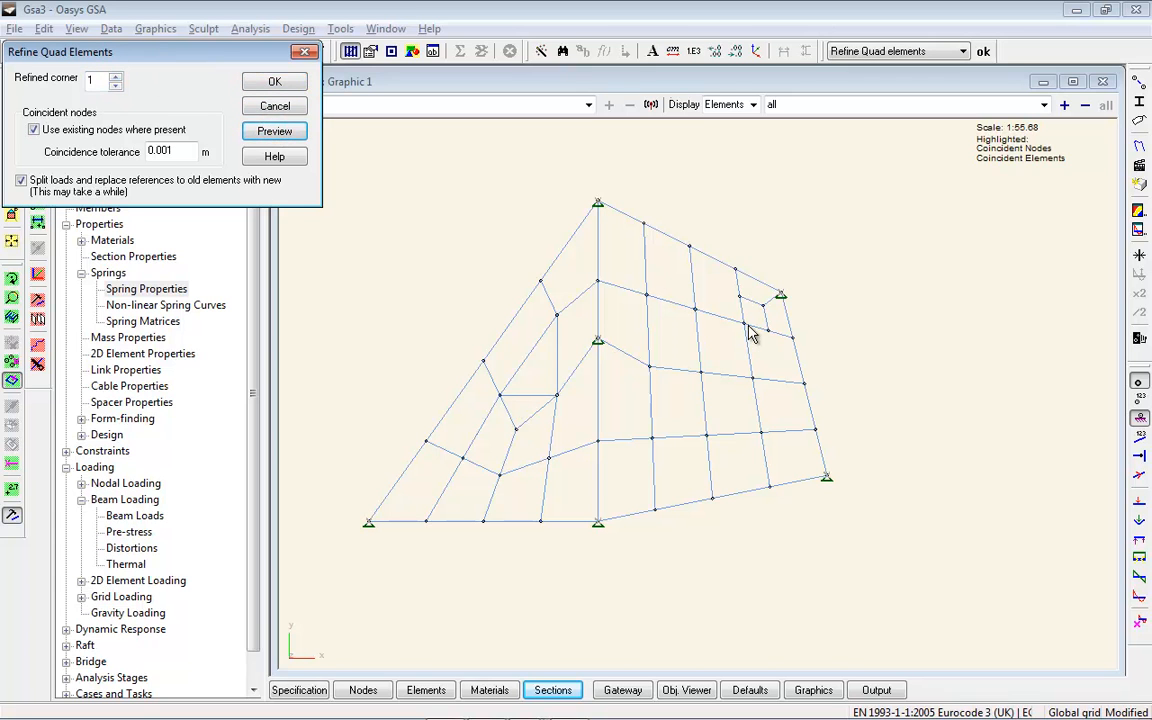
Step: Set the refined corner to 3, preview the result, and apply the quad refinement
{"action": "left_click", "coordinate": [116, 76]}
{"action": "left_click", "coordinate": [116, 76]}
{"action": "left_click", "coordinate": [276, 132]}
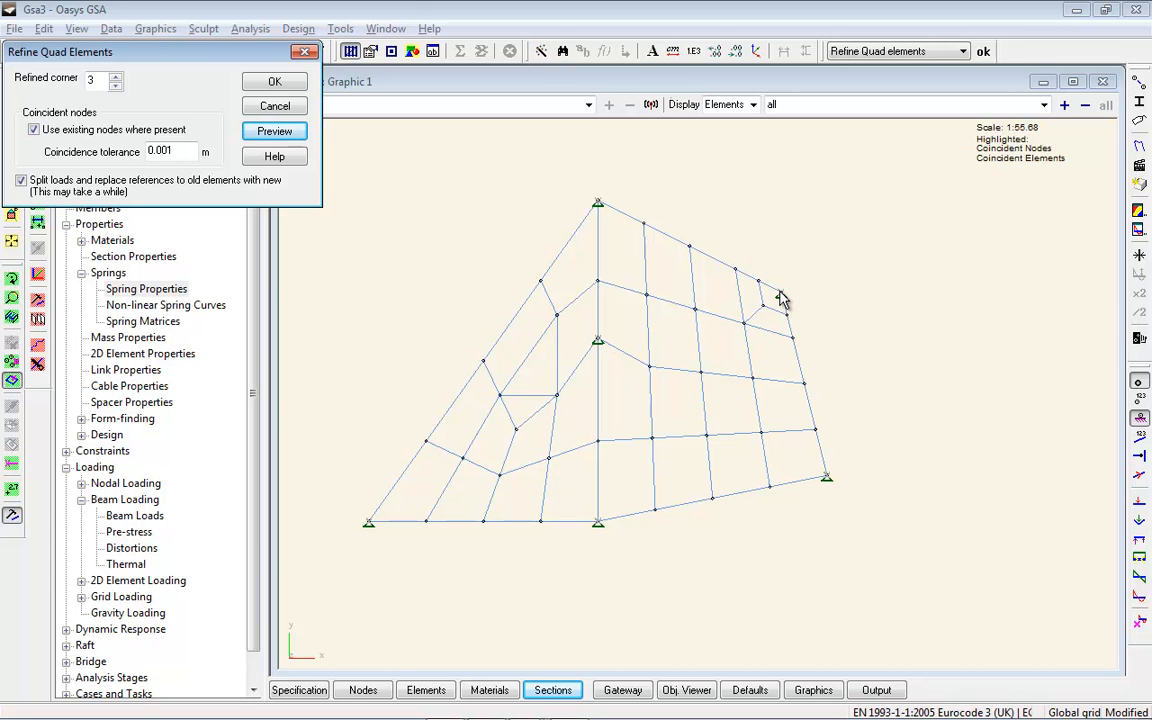
{"action": "left_click", "coordinate": [286, 81]}
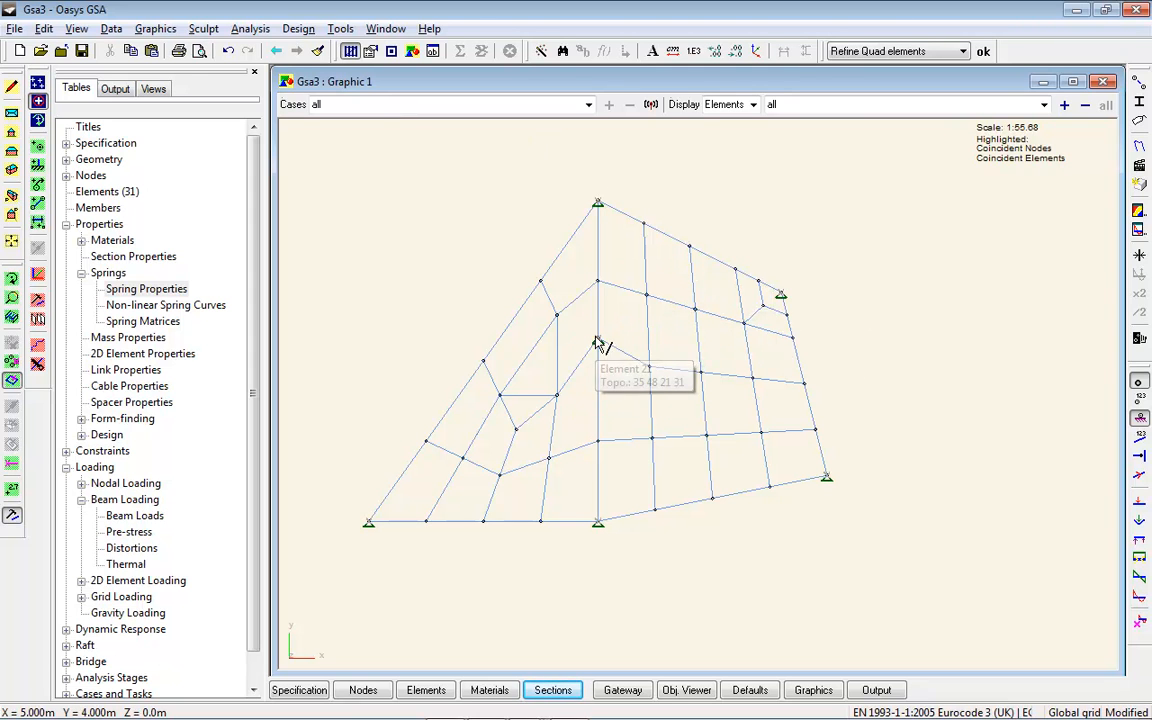
Step: Refine the mesh twice around the supported node at X = 5 m, Y = 4 m, and clear the selection
{"action": "left_click", "coordinate": [12, 360]}
{"action": "left_click", "coordinate": [610, 321]}
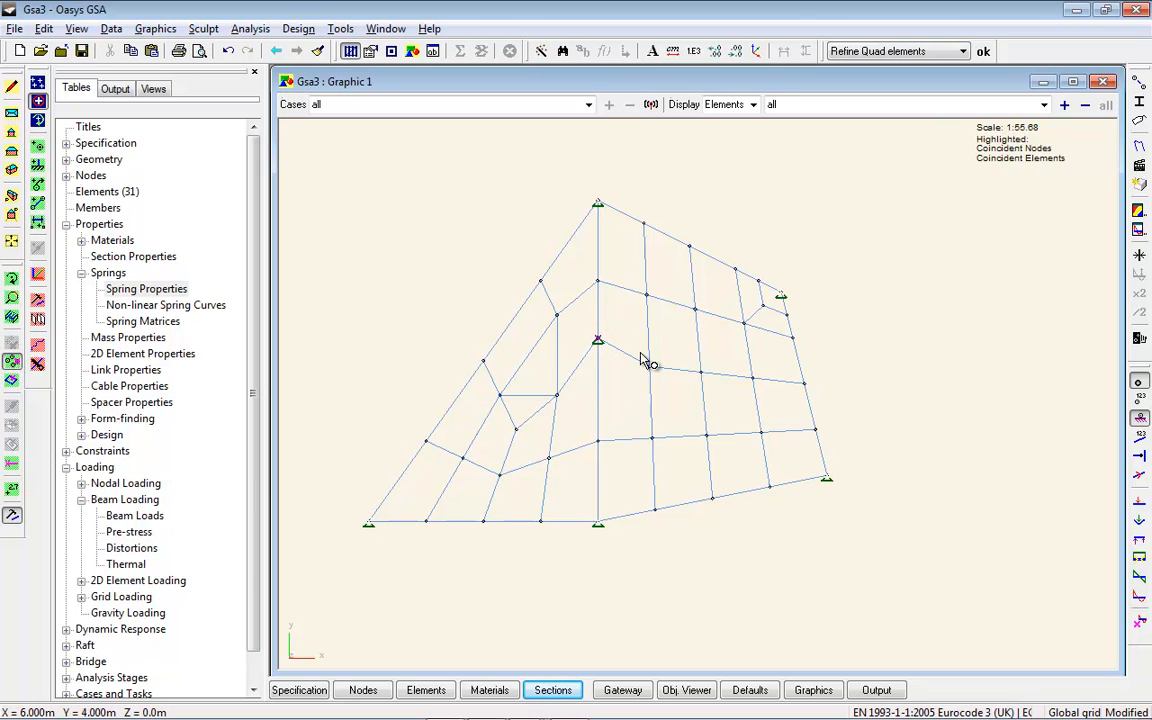
{"action": "left_click", "coordinate": [205, 28]}
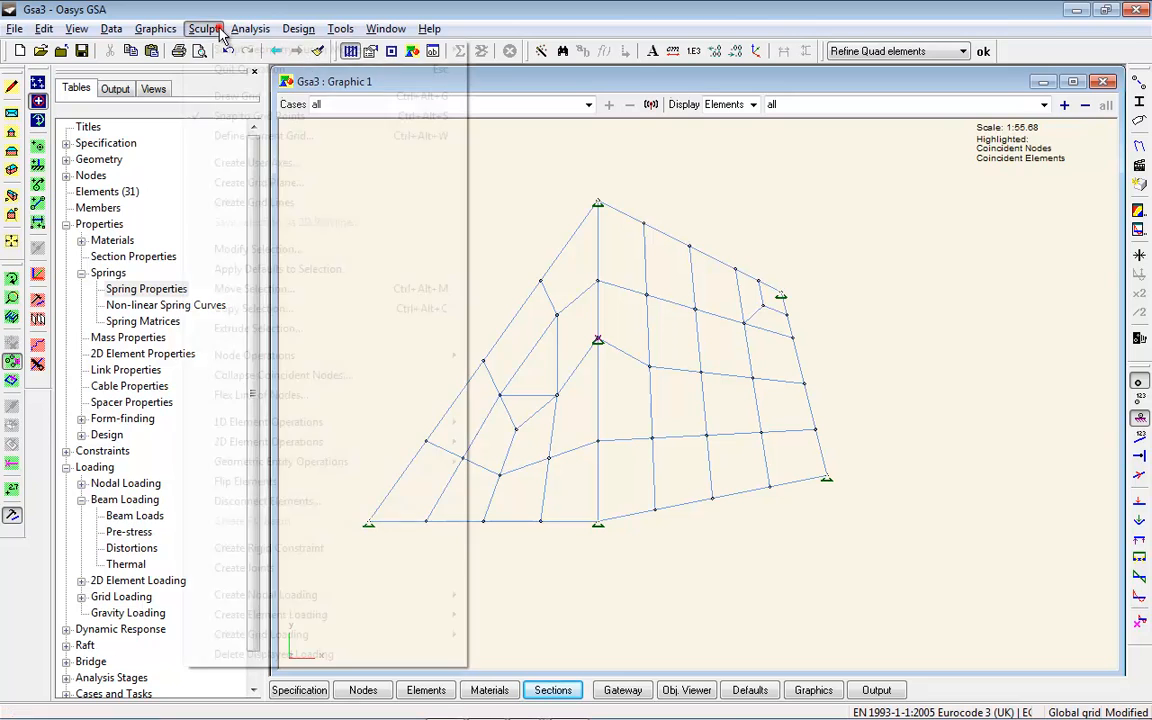
{"action": "mouse_move", "coordinate": [328, 447]}
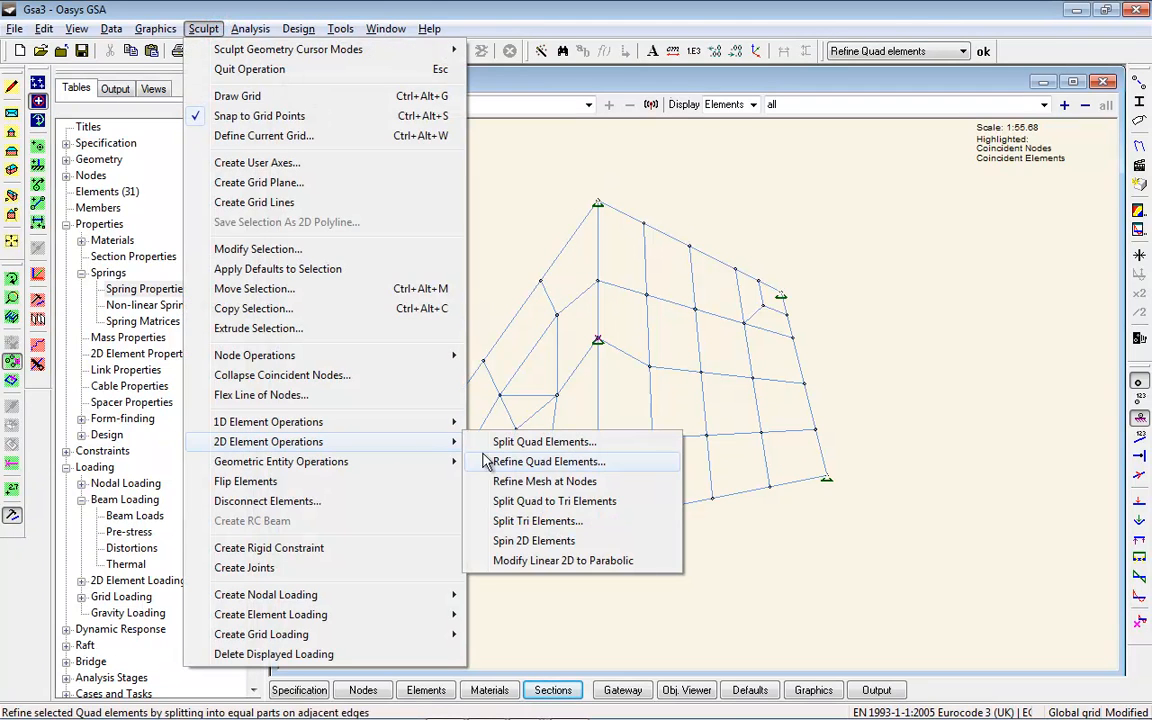
{"action": "left_click", "coordinate": [595, 484]}
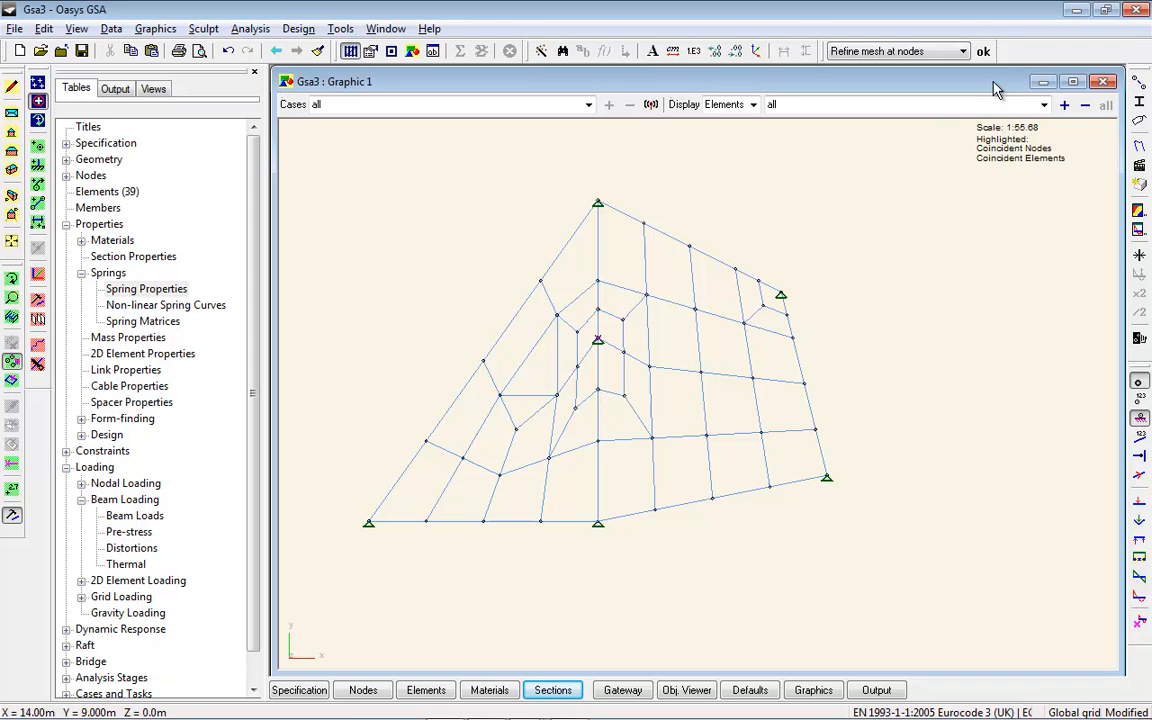
{"action": "left_click", "coordinate": [985, 51]}
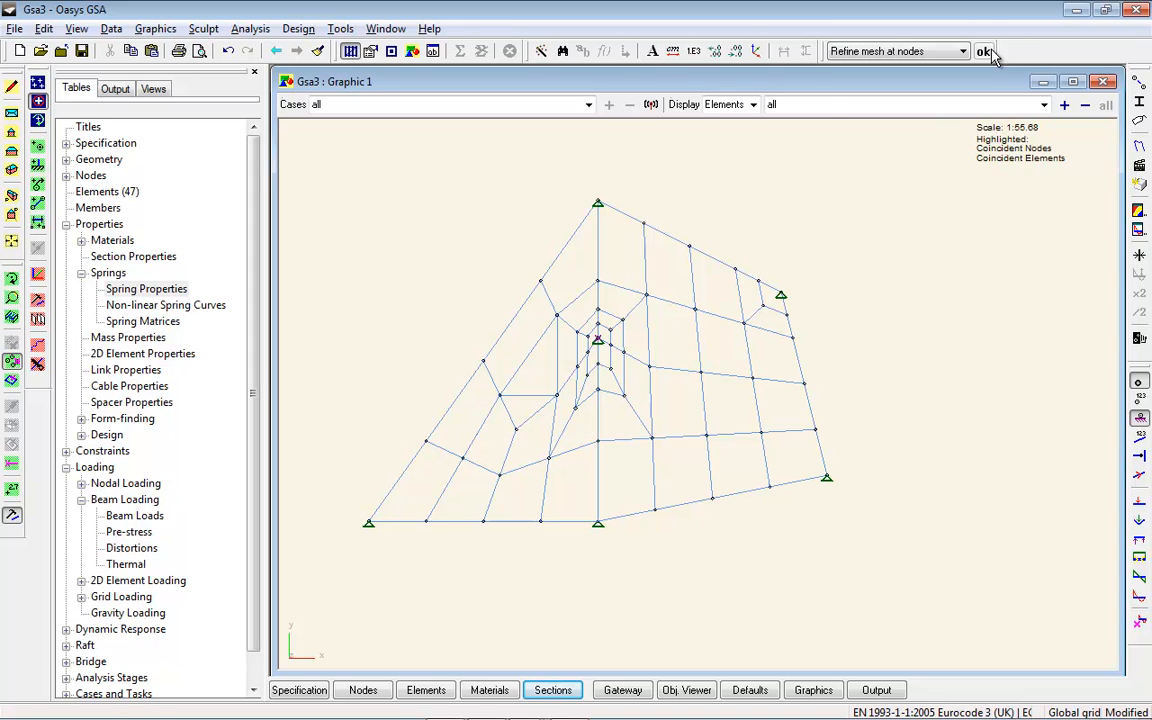
{"action": "left_click", "coordinate": [485, 150]}
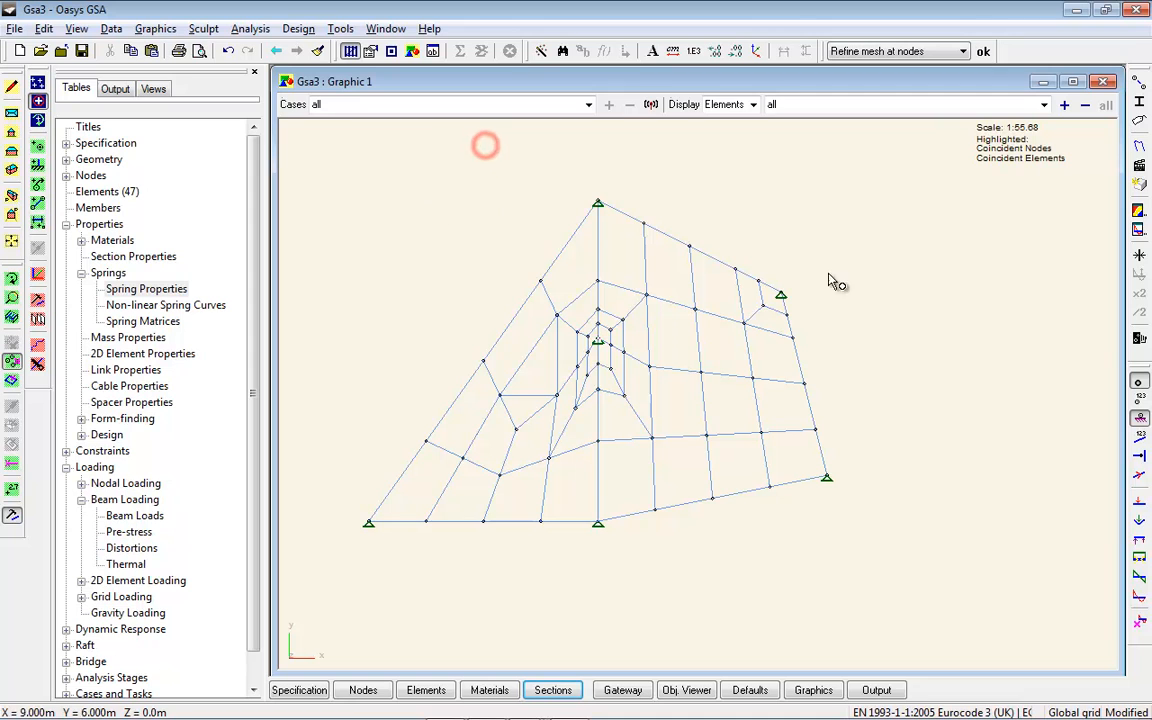
Step: Briefly show the element x axis directions, and turn on the Element axes labels for all elements
{"action": "left_click", "coordinate": [1141, 477]}
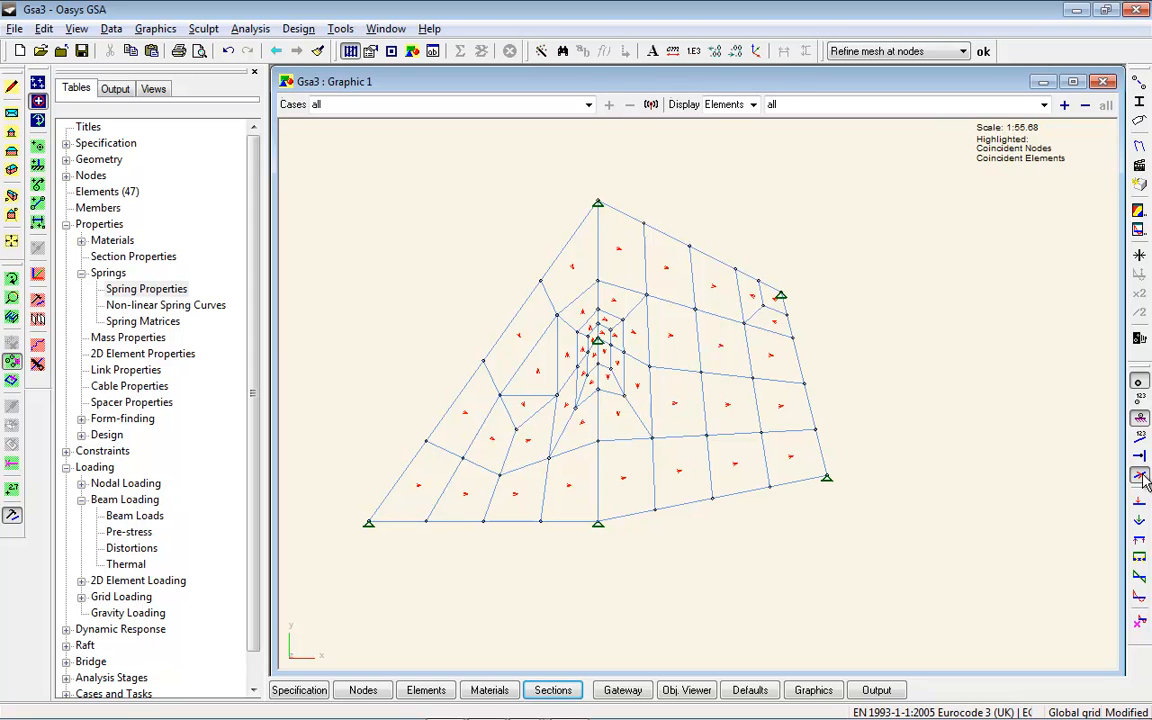
{"action": "left_click", "coordinate": [1142, 478]}
{"action": "left_click", "coordinate": [1140, 136]}
{"action": "left_click", "coordinate": [128, 77]}
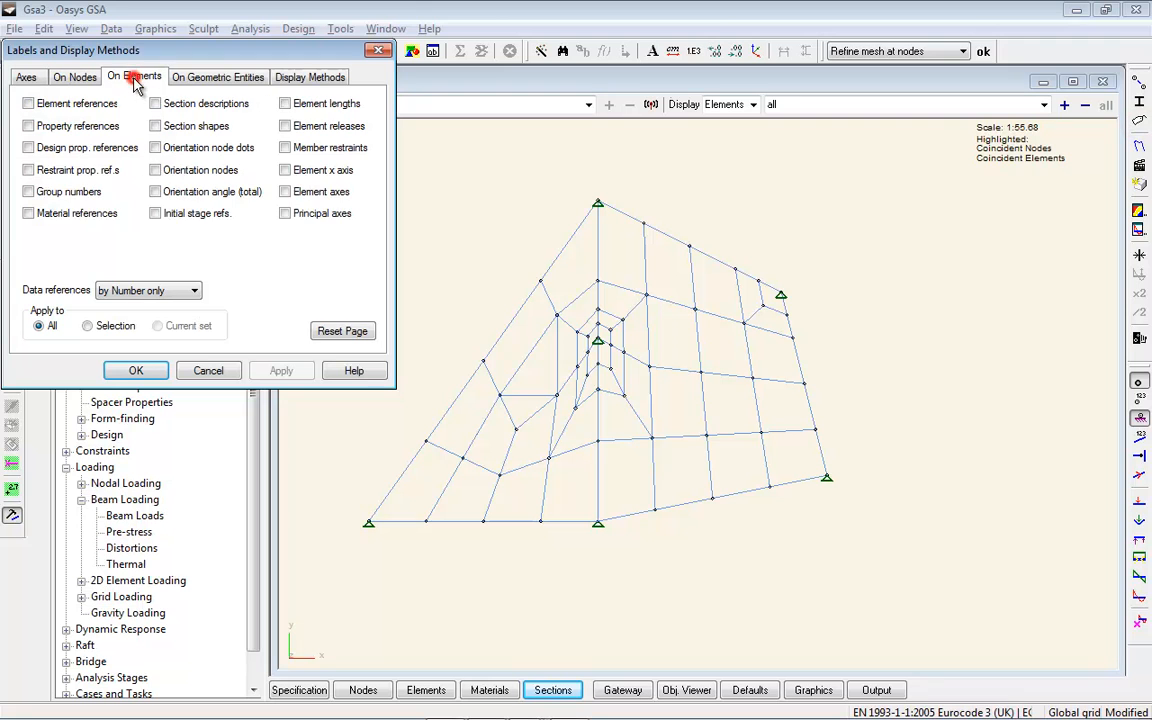
{"action": "left_click", "coordinate": [285, 170]}
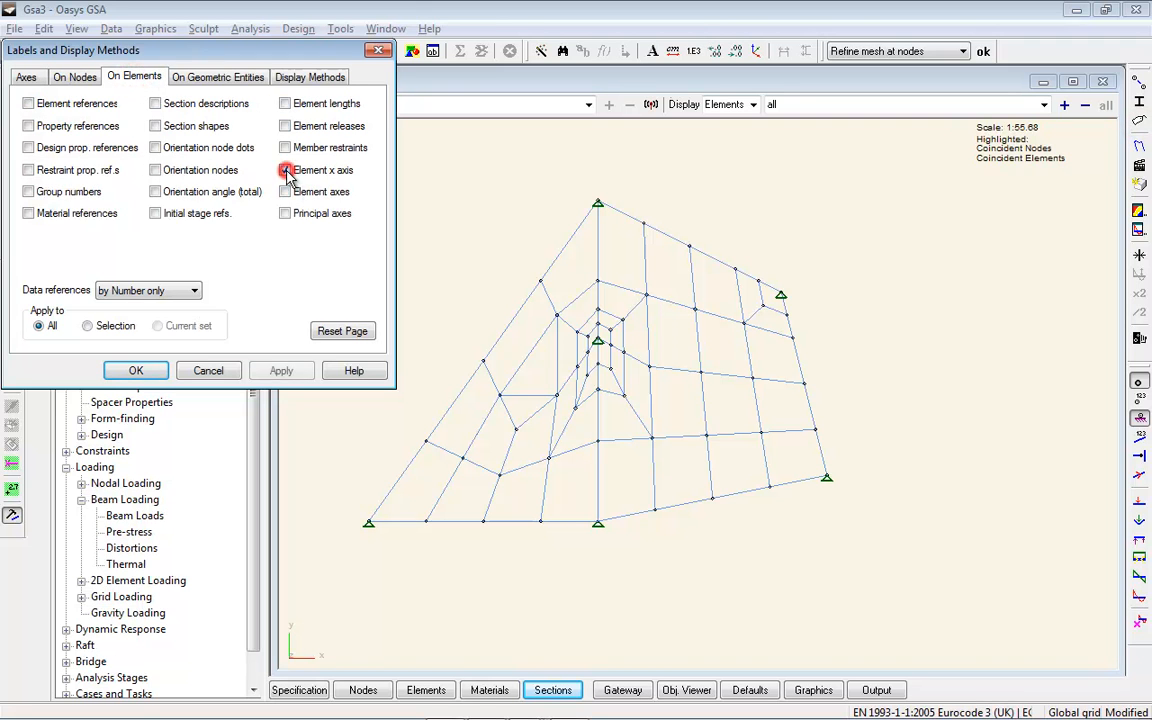
{"action": "left_click", "coordinate": [286, 191]}
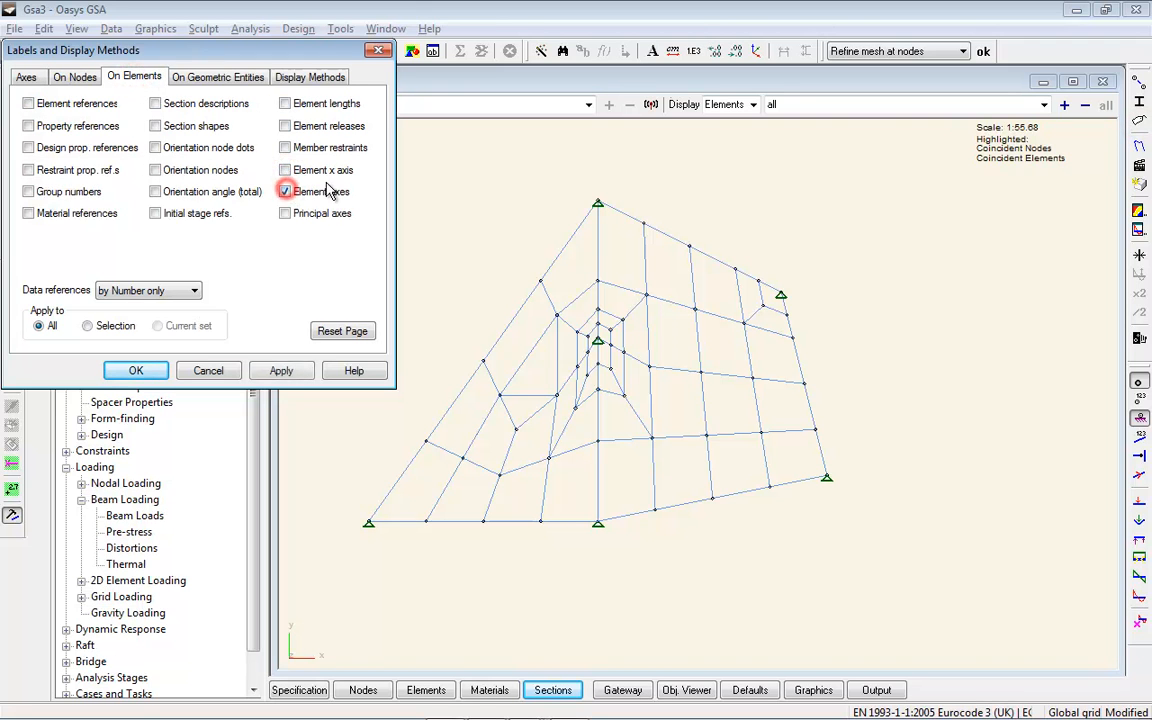
{"action": "left_click", "coordinate": [278, 370]}
{"action": "left_click", "coordinate": [136, 370]}
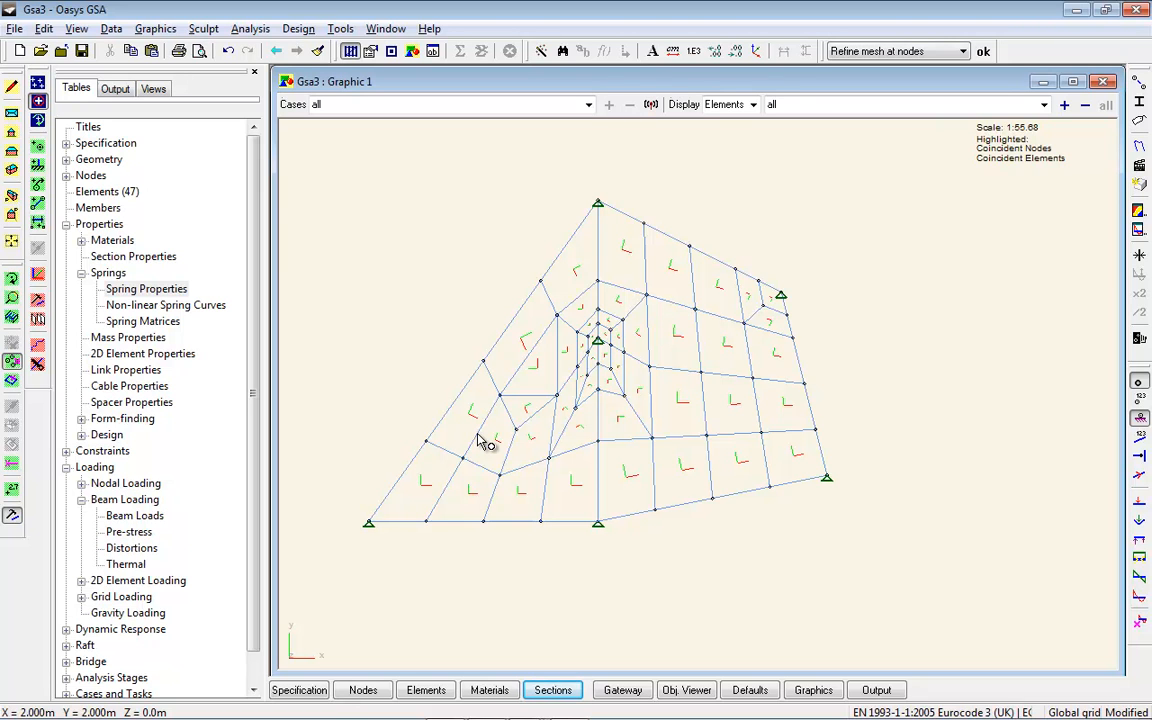
Step: Open the 2D Element Properties table and tile it below the model view
{"action": "key", "text": "F4"}
{"action": "key", "text": "F4"}
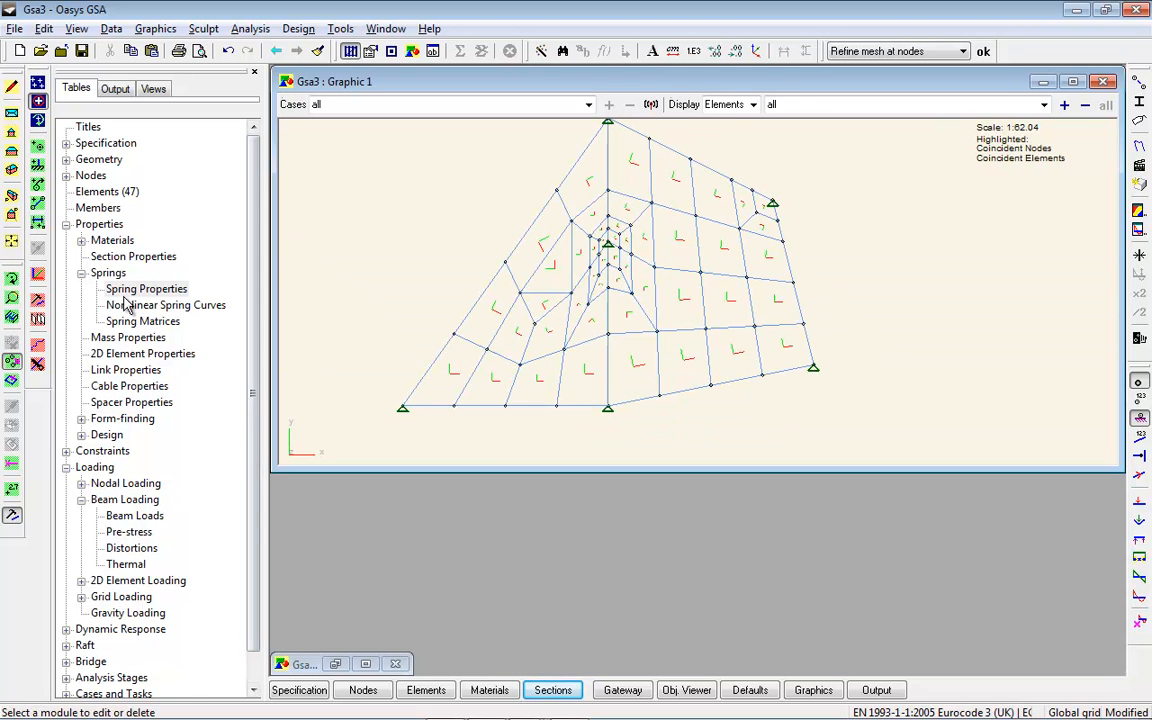
{"action": "double_click", "coordinate": [124, 355]}
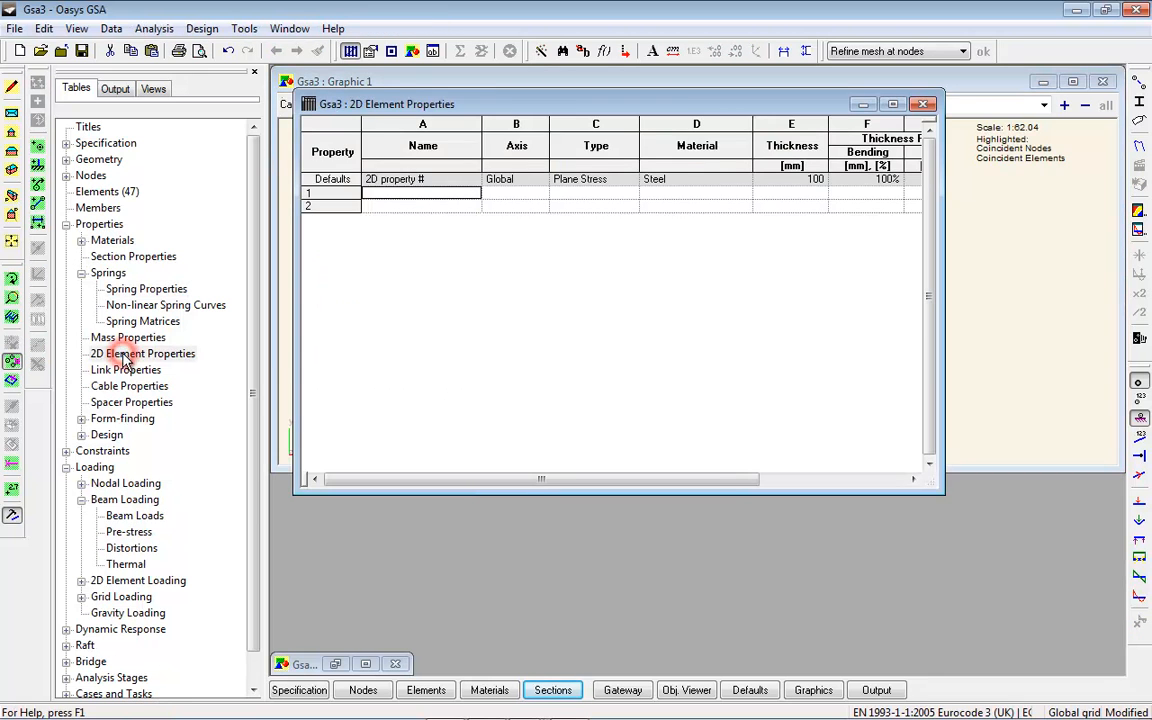
{"action": "key", "text": "F4"}
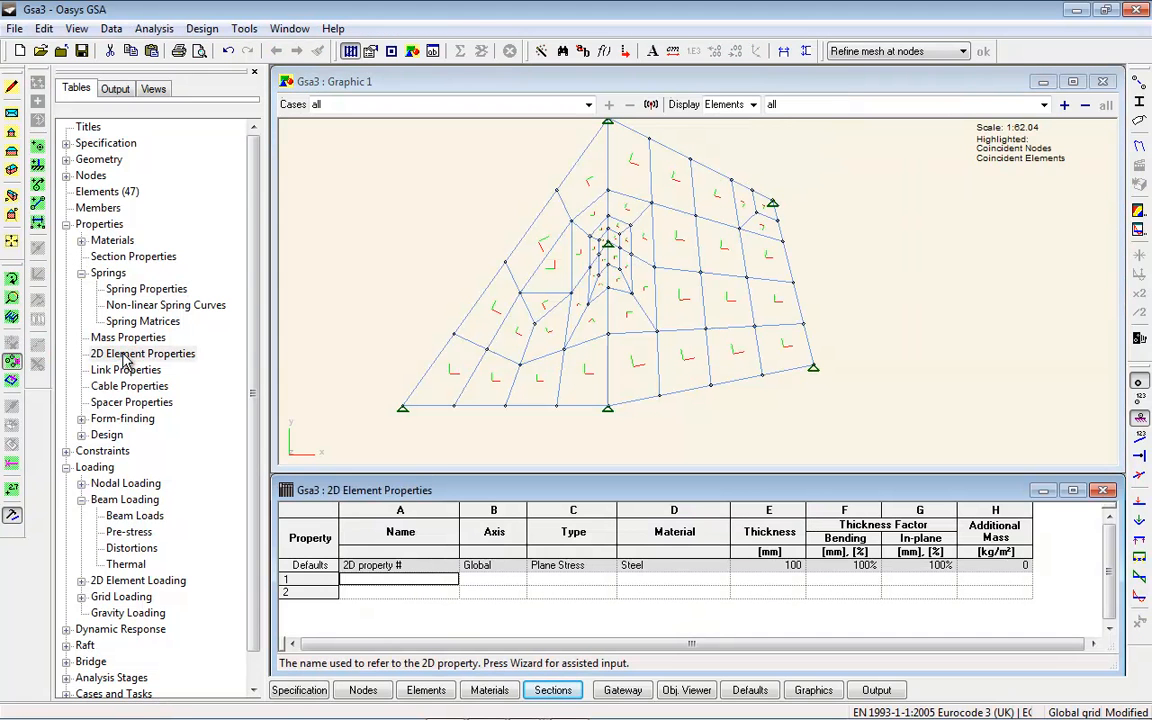
Step: Create 2D property 1 with the default name, the Global axis and the Flat Shell type
{"action": "left_click", "coordinate": [424, 585]}
{"action": "key", "text": "Tab"}
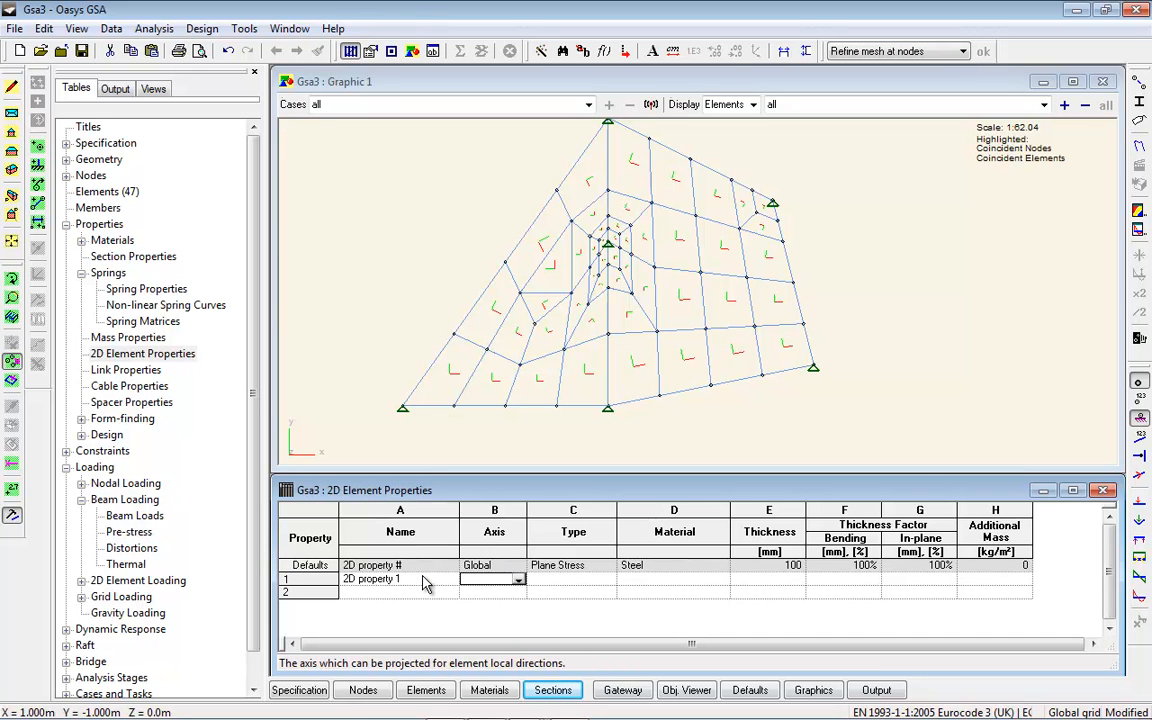
{"action": "left_click", "coordinate": [518, 580]}
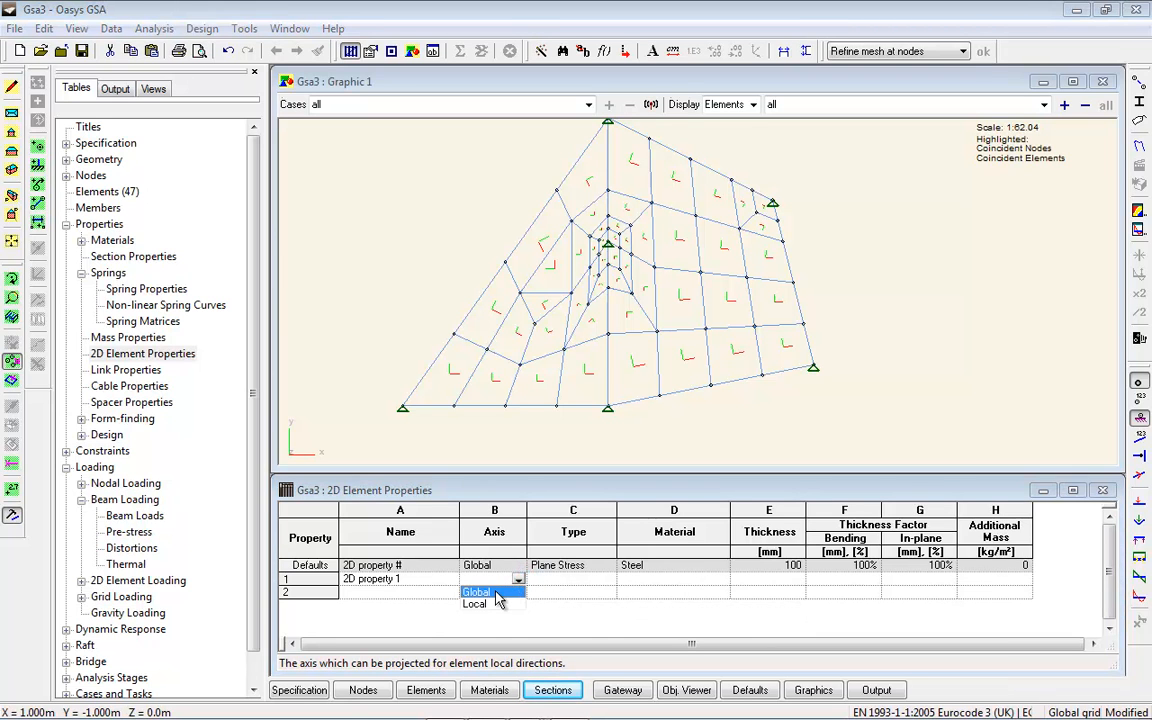
{"action": "left_click", "coordinate": [497, 594]}
{"action": "left_click", "coordinate": [600, 579]}
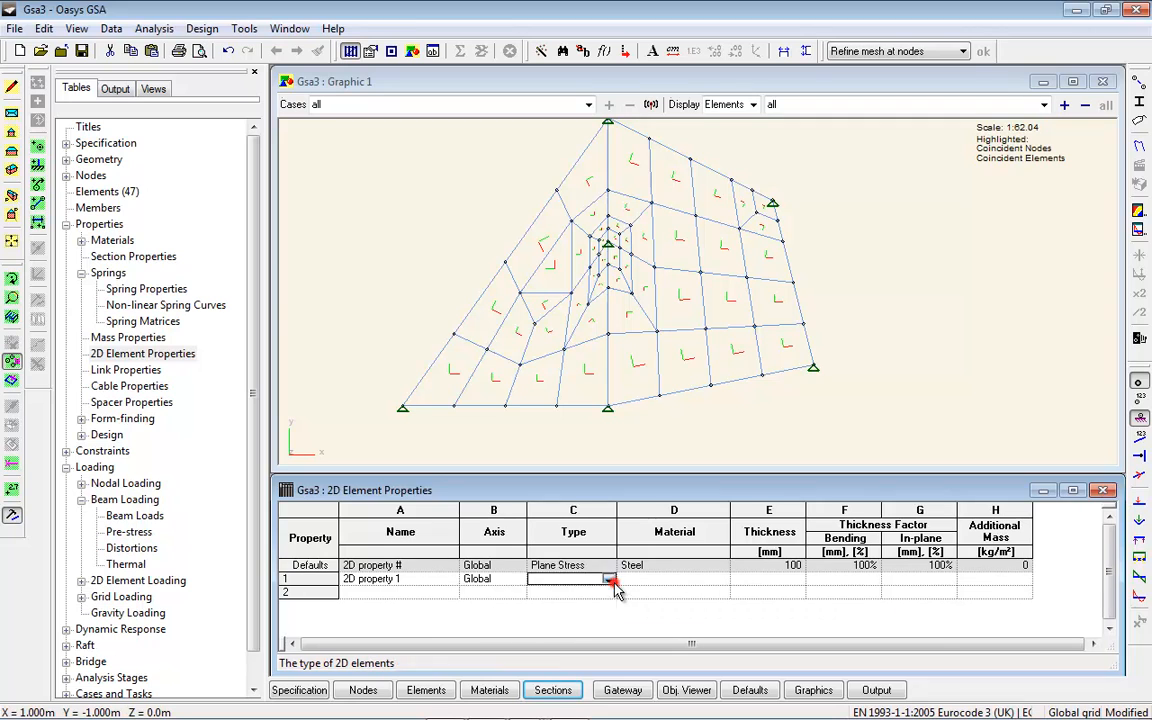
{"action": "left_click", "coordinate": [608, 579]}
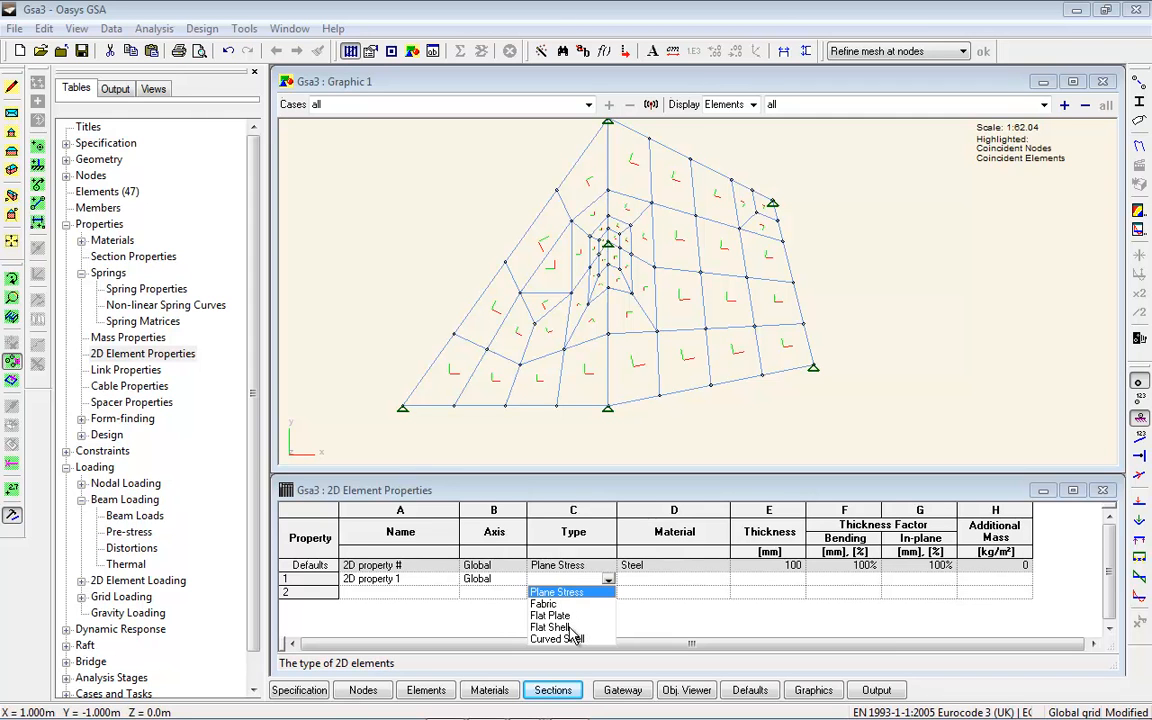
{"action": "left_click", "coordinate": [571, 627]}
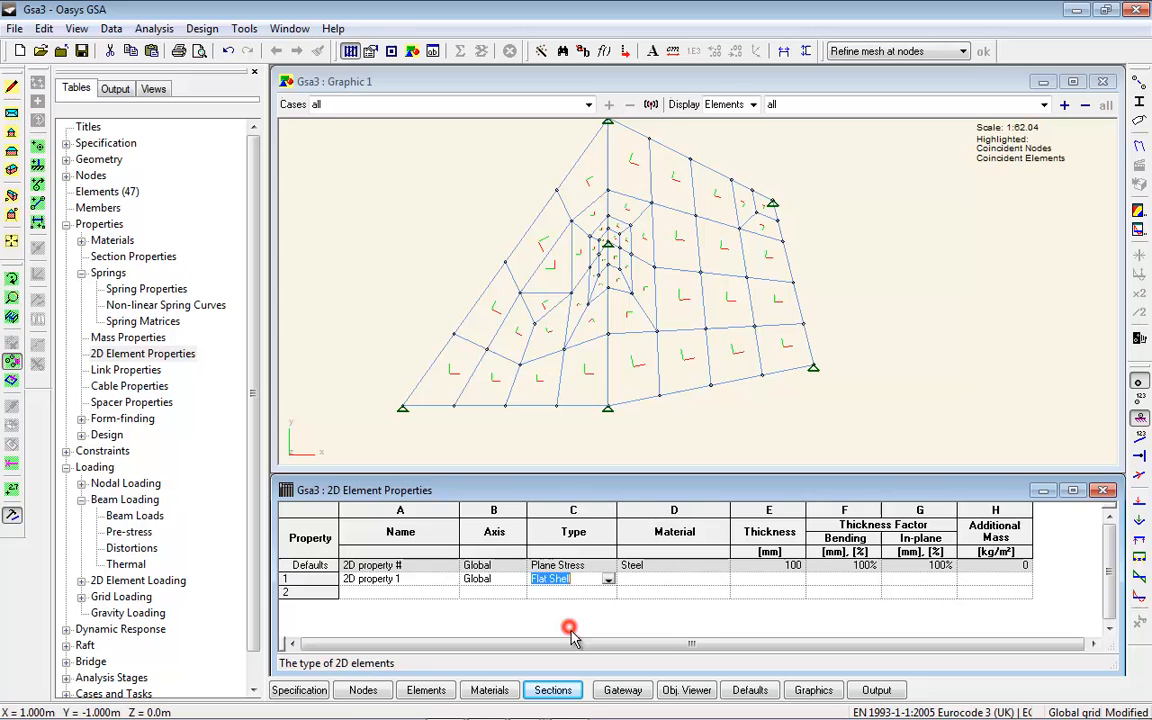
Step: Assign the Concrete long term material to property 1 and set its thickness to 300 mm
{"action": "left_click", "coordinate": [661, 578]}
{"action": "left_click", "coordinate": [721, 580]}
{"action": "left_click", "coordinate": [690, 615]}
{"action": "left_click", "coordinate": [746, 580]}
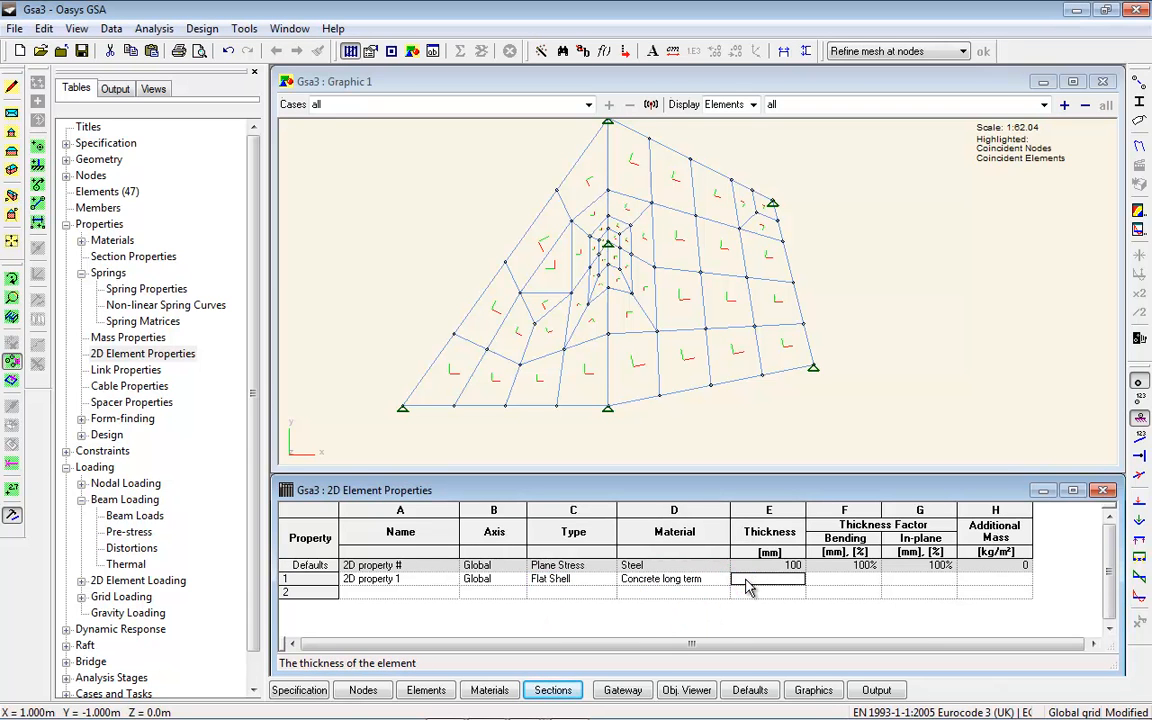
{"action": "type", "text": "300"}
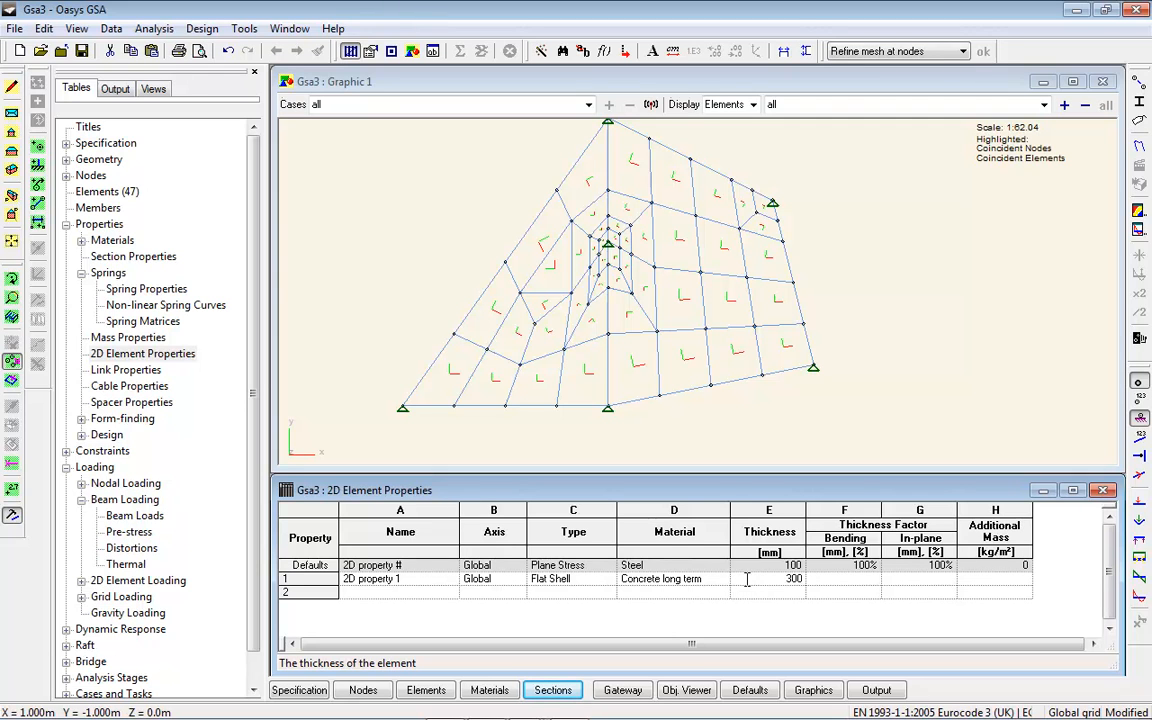
{"action": "key", "text": "Tab"}
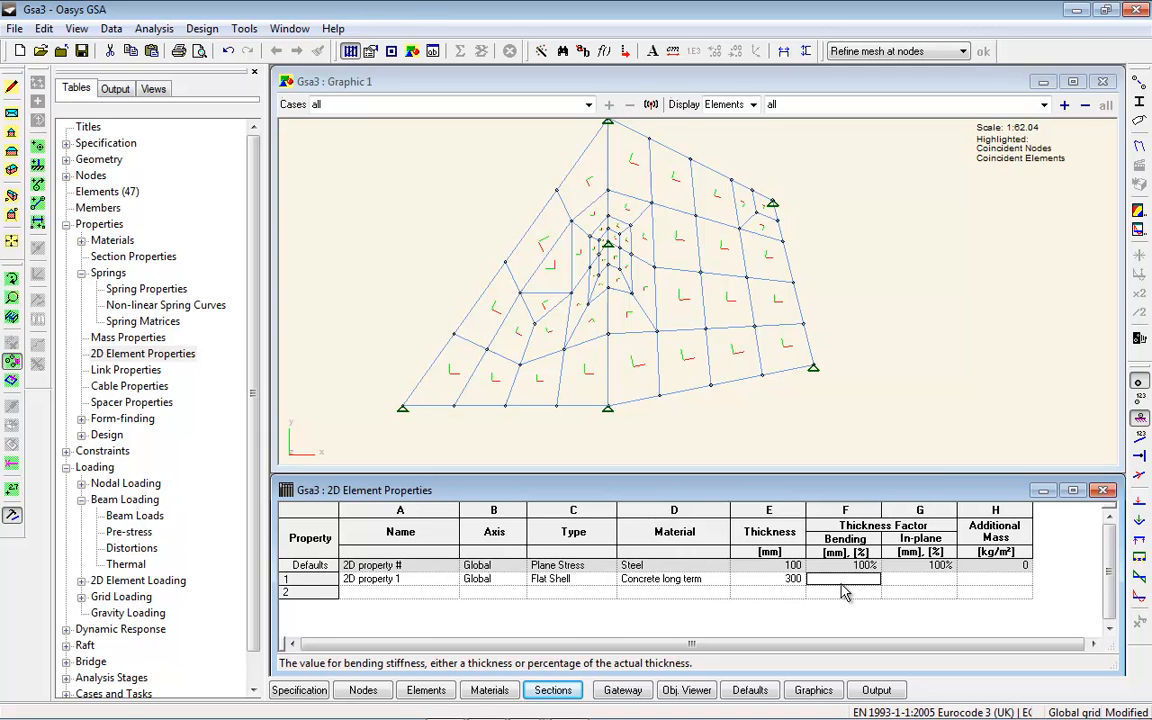
Step: Set property 1's bending thickness factor to 90%, and accept the defaults for the in-plane factor and additional mass
{"action": "type", "text": "275"}
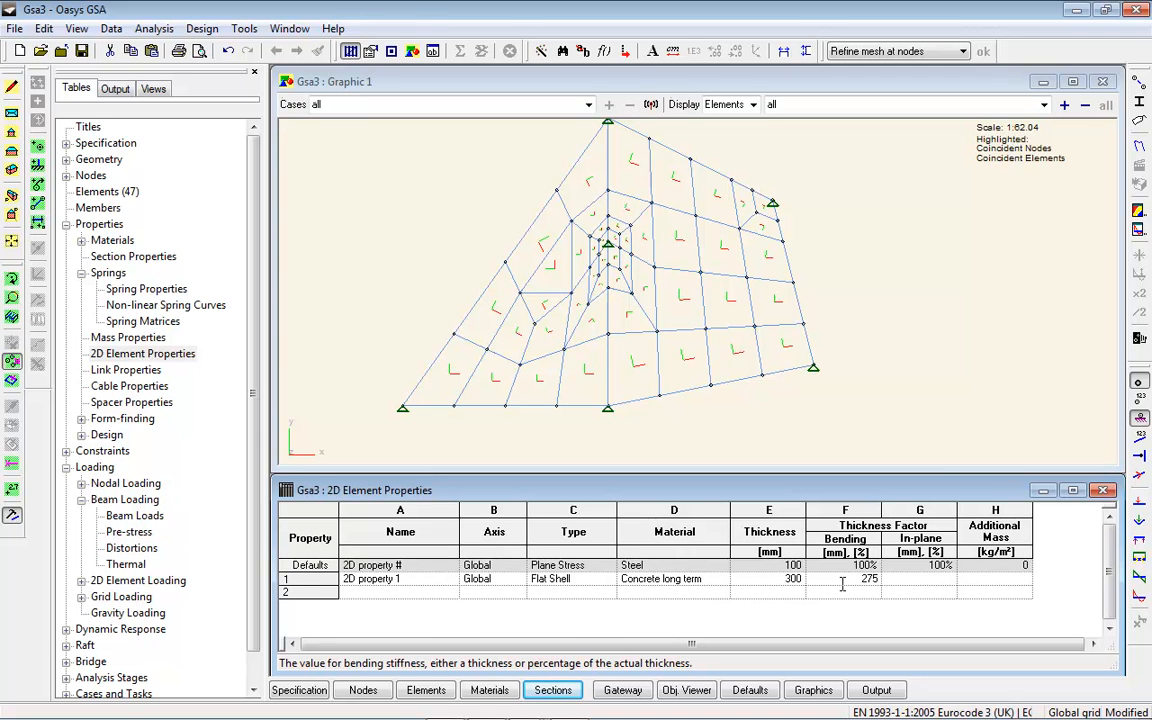
{"action": "key", "text": "BackSpace"}
{"action": "key", "text": "BackSpace"}
{"action": "type", "text": "90%"}
{"action": "key", "text": "Tab"}
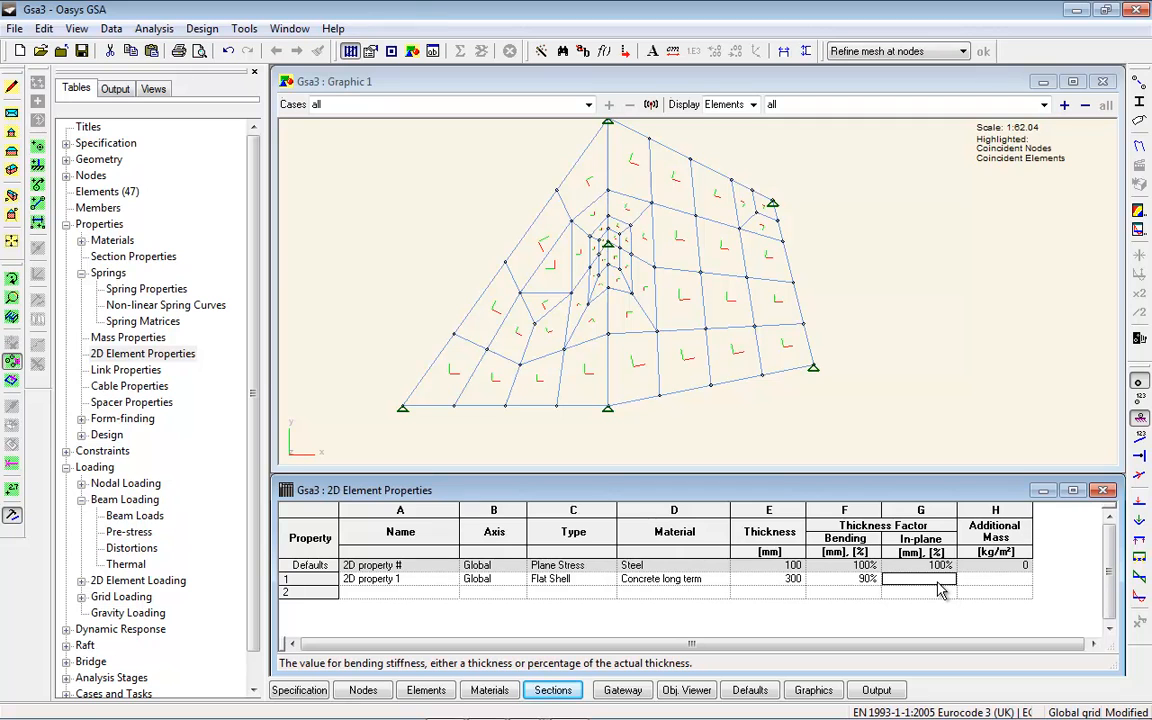
{"action": "key", "text": "Tab"}
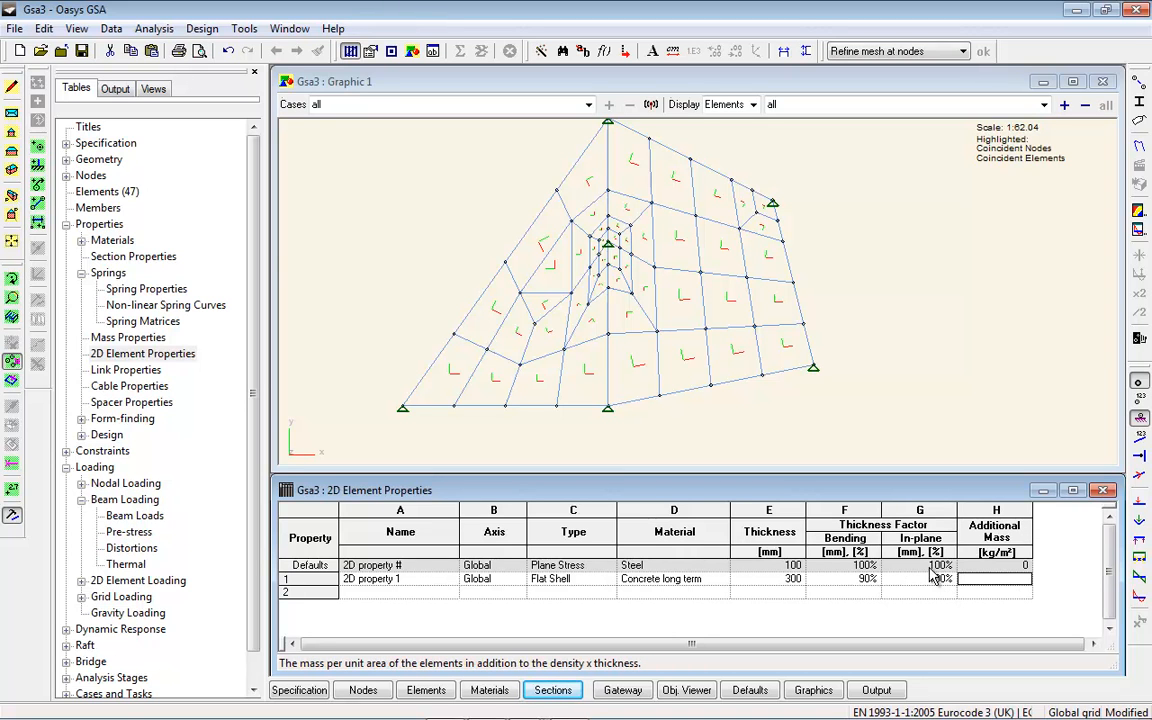
{"action": "left_click", "coordinate": [925, 582]}
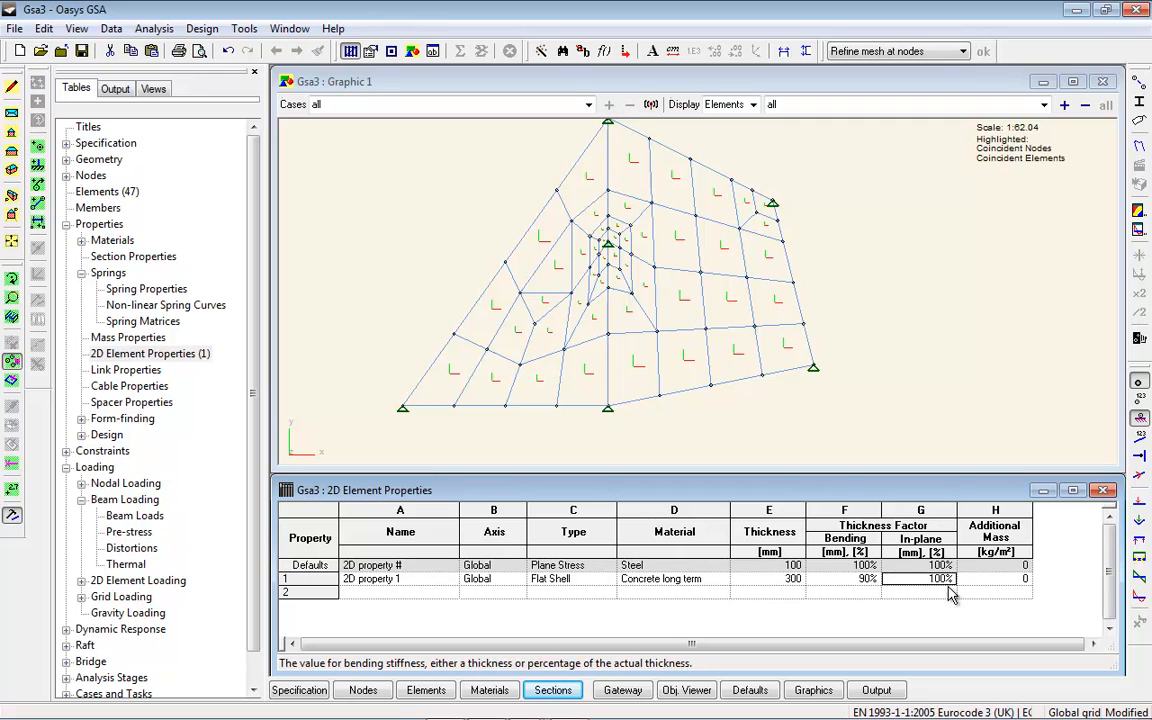
{"action": "left_click", "coordinate": [1000, 582]}
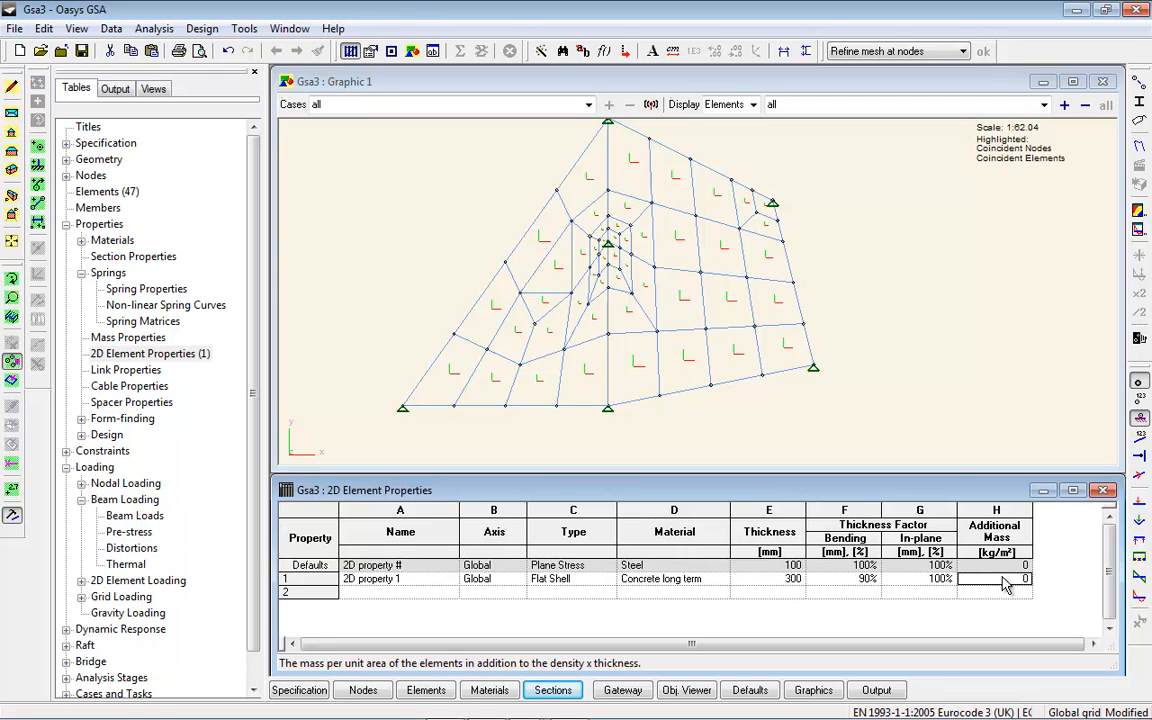
{"action": "left_click", "coordinate": [558, 595]}
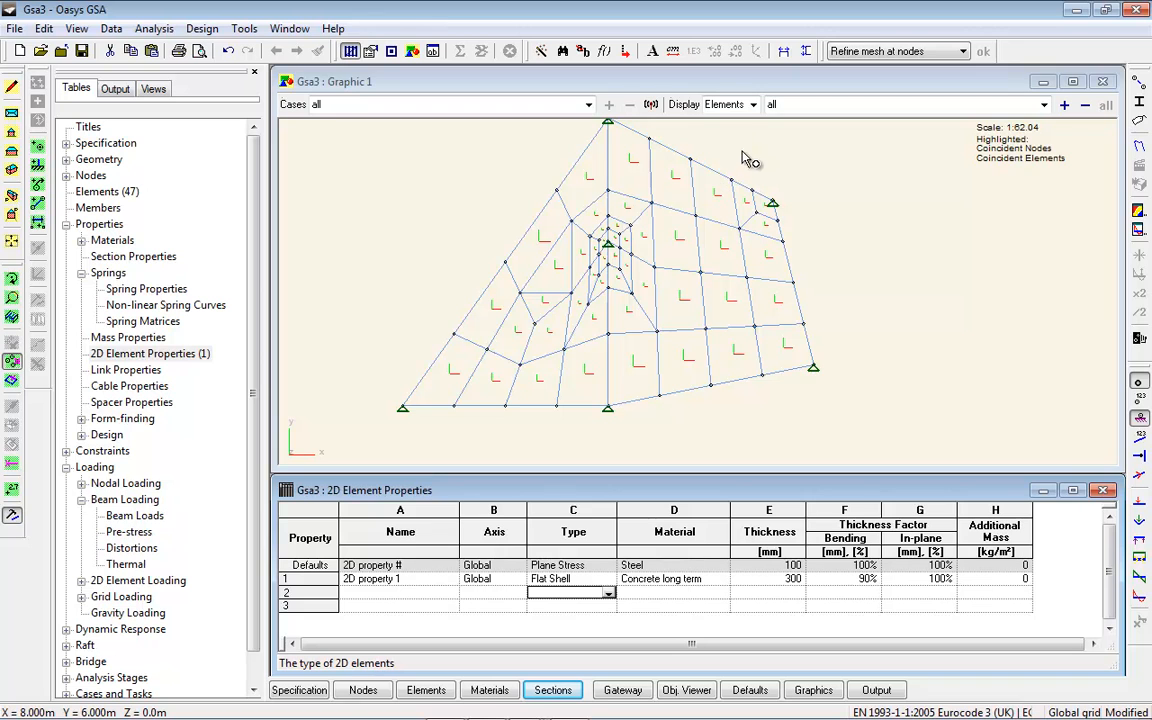
Step: Examine the element axis directions around the refined supported node and across the whole mesh
{"action": "left_click", "coordinate": [662, 84]}
{"action": "scroll", "coordinate": [600, 250], "scroll_direction": "up", "scroll_amount": 1}
{"action": "scroll", "coordinate": [600, 250], "scroll_direction": "up", "scroll_amount": 4}
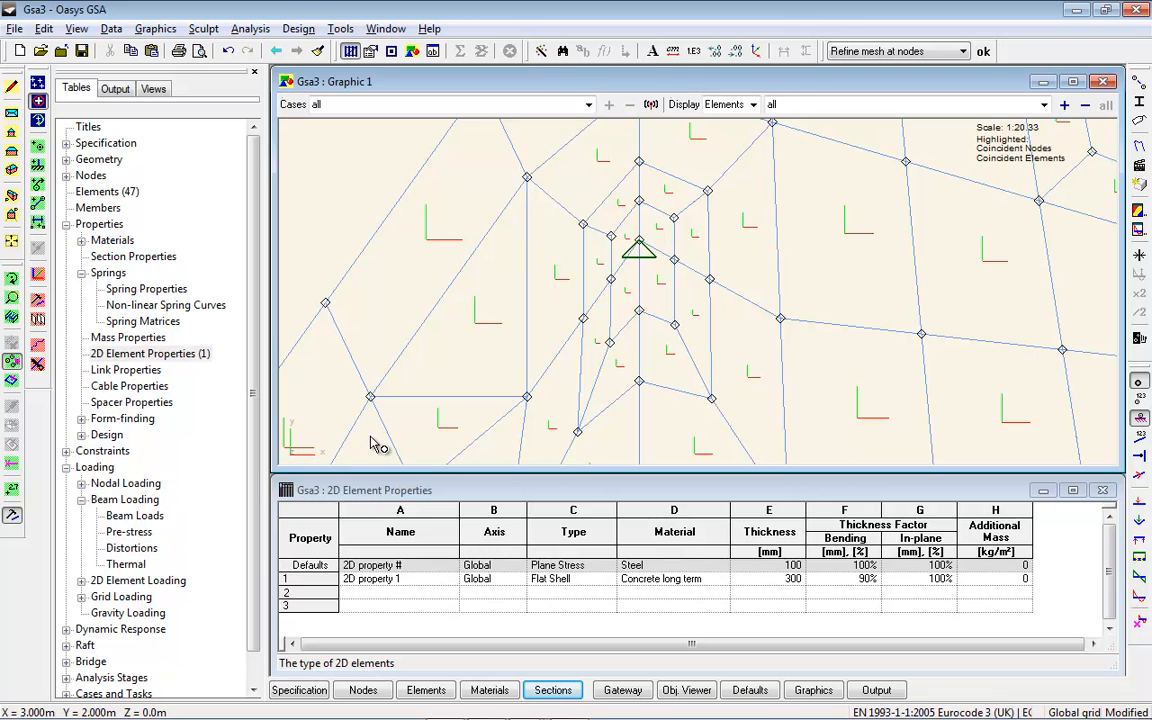
{"action": "scroll", "coordinate": [406, 413], "scroll_direction": "down", "scroll_amount": 1}
{"action": "scroll", "coordinate": [406, 413], "scroll_direction": "down", "scroll_amount": 2}
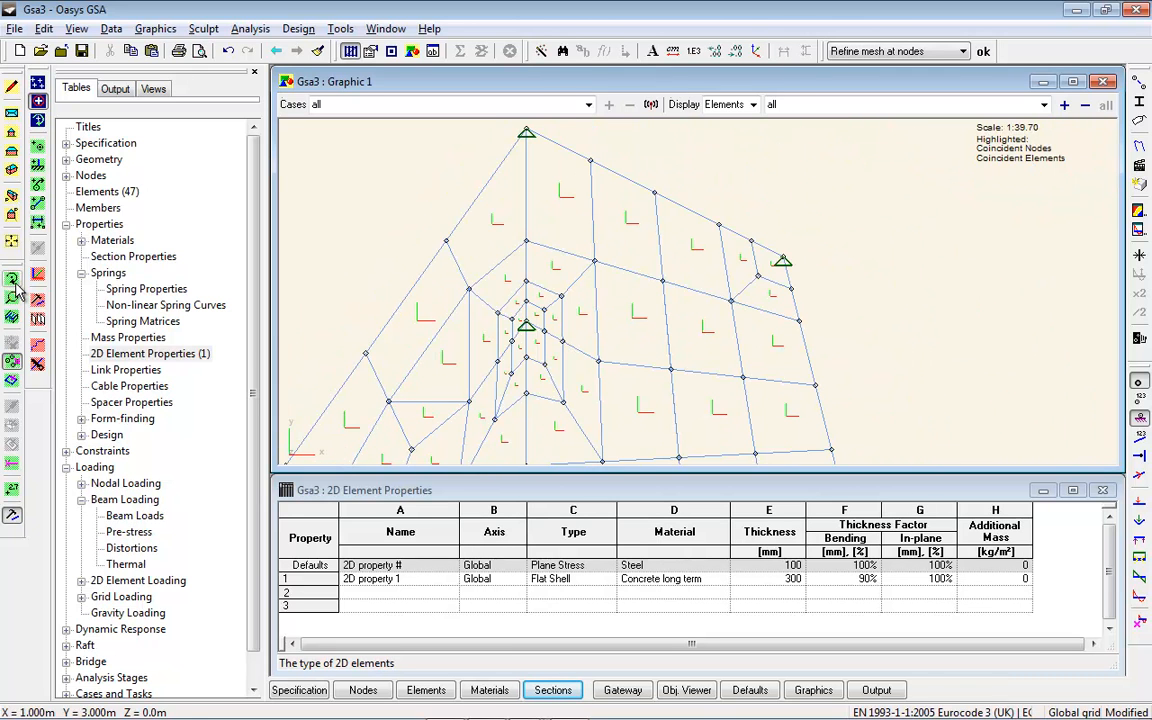
{"action": "left_click", "coordinate": [12, 242]}
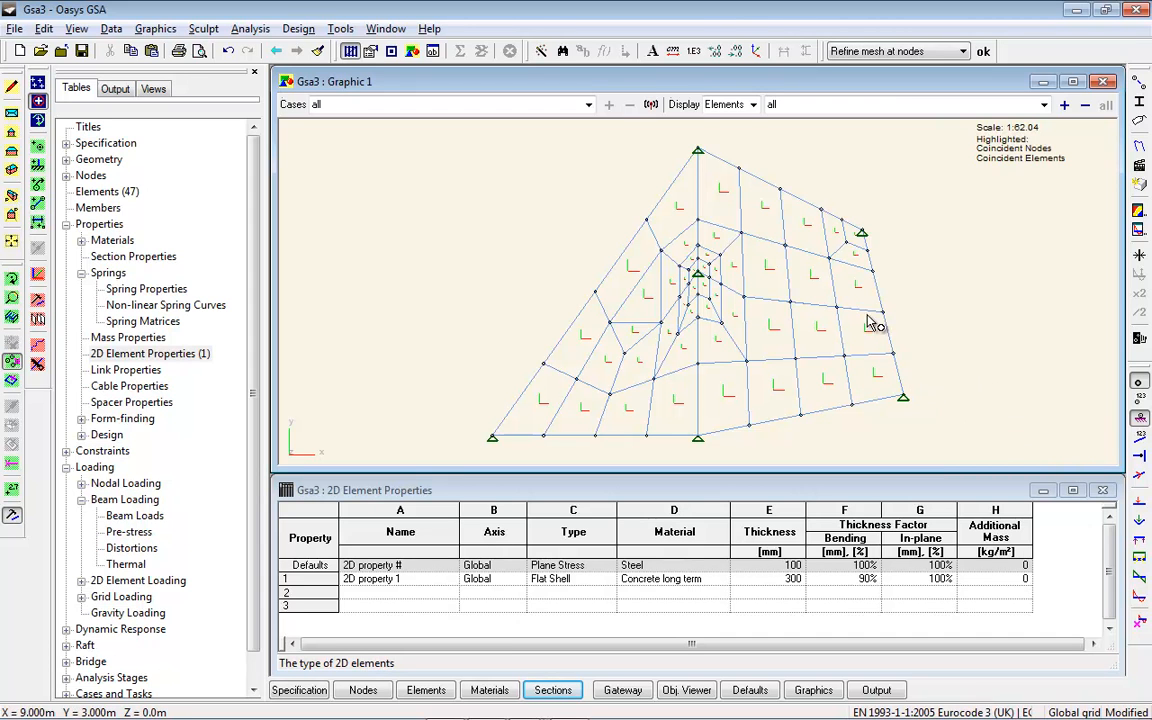
{"action": "mouse_move", "coordinate": [903, 398]}
Step: Close the 2D Element Properties table, extend the graphic view over the freed space, and select all elements
{"action": "left_click", "coordinate": [1102, 490]}
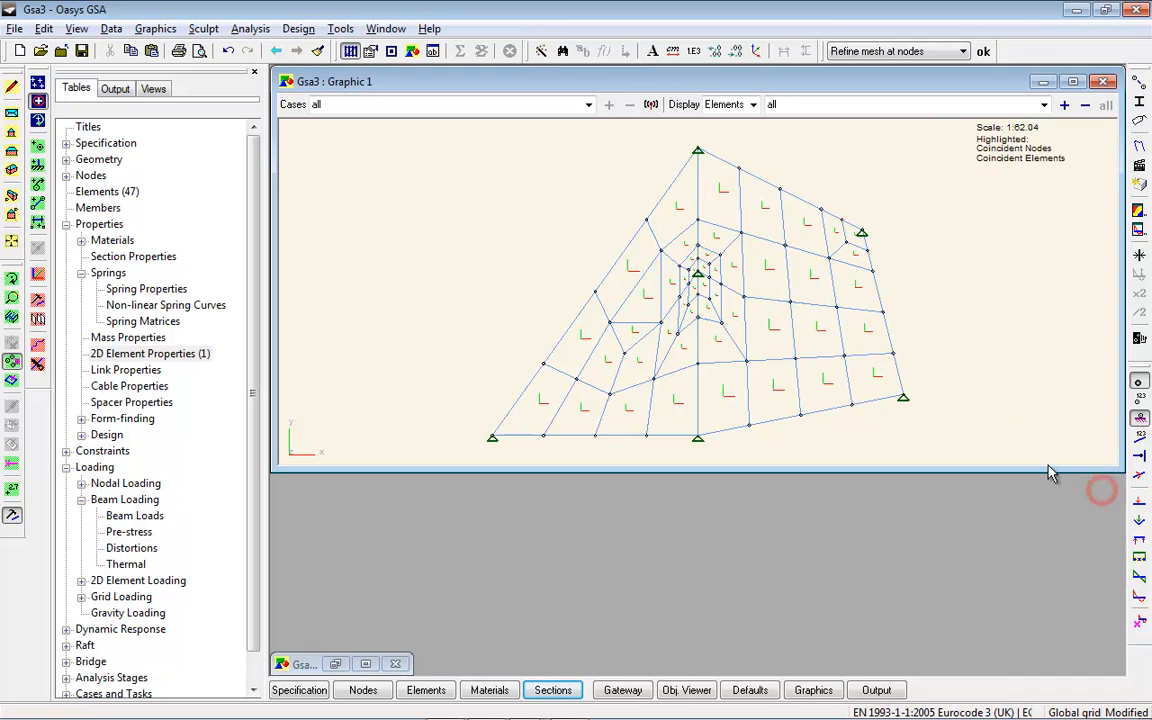
{"action": "left_click_drag", "start_coordinate": [1049, 470], "coordinate": [1049, 668]}
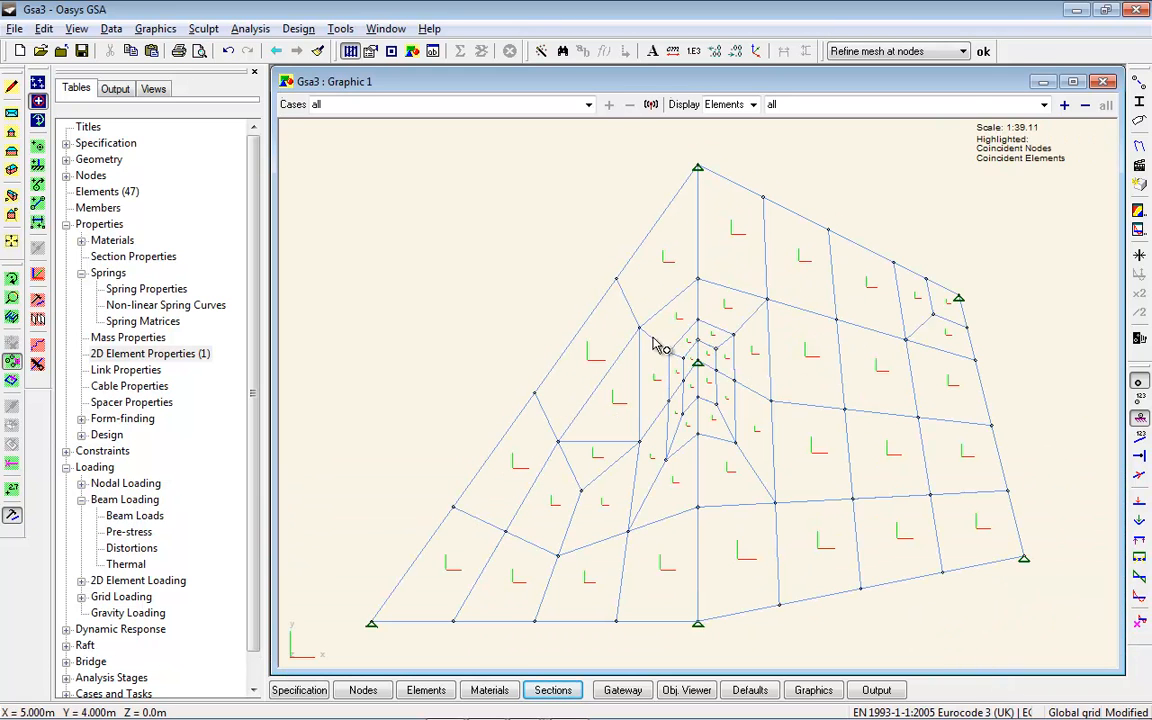
{"action": "left_click", "coordinate": [13, 381]}
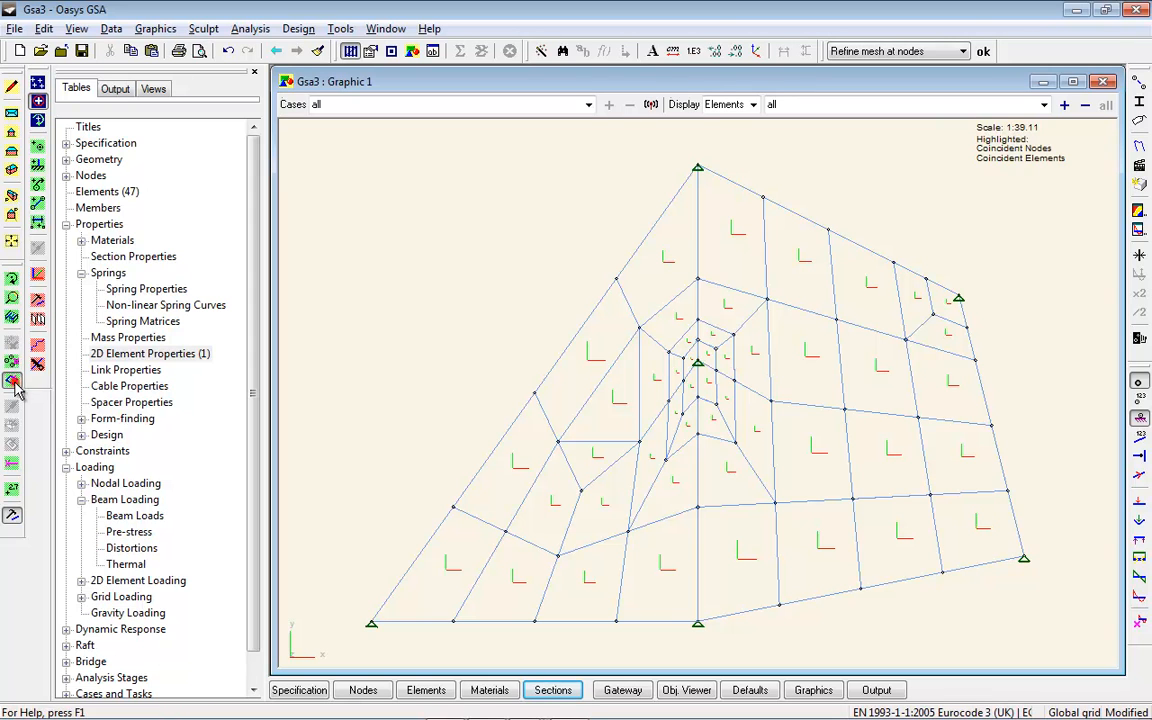
{"action": "left_click_drag", "start_coordinate": [940, 182], "coordinate": [290, 592]}
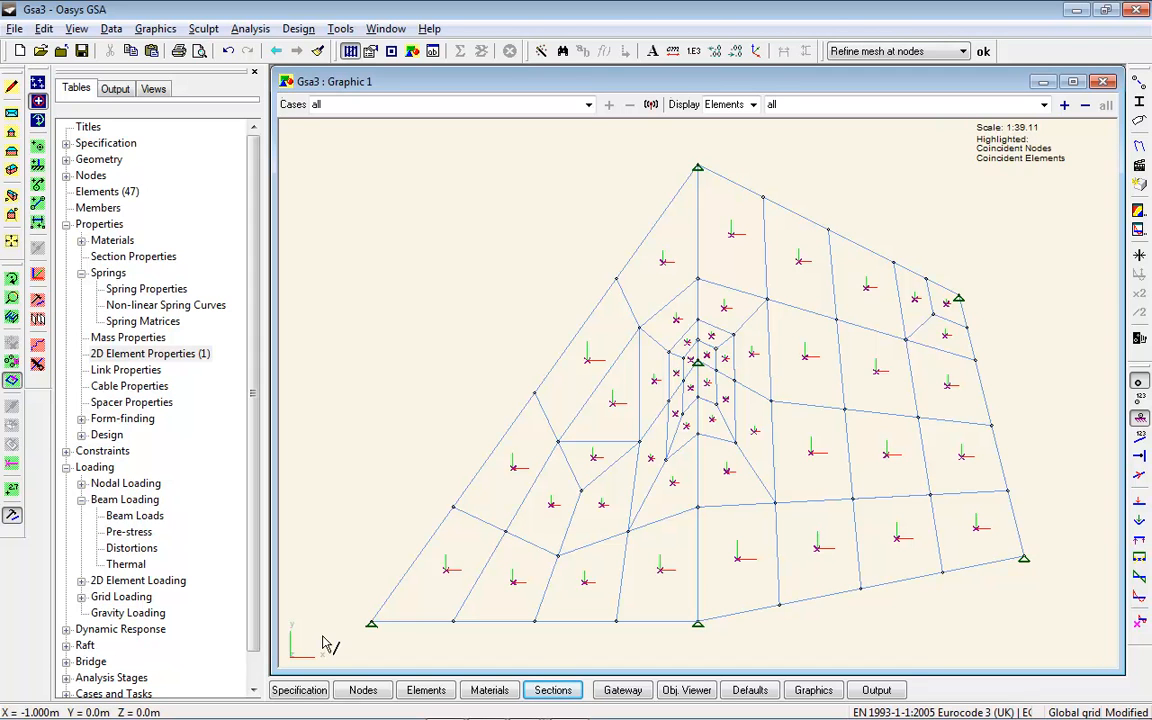
Step: Select the six supported nodes: the five around the mesh boundary and the one inside it
{"action": "scroll", "coordinate": [605, 380], "scroll_direction": "down", "scroll_amount": 5}
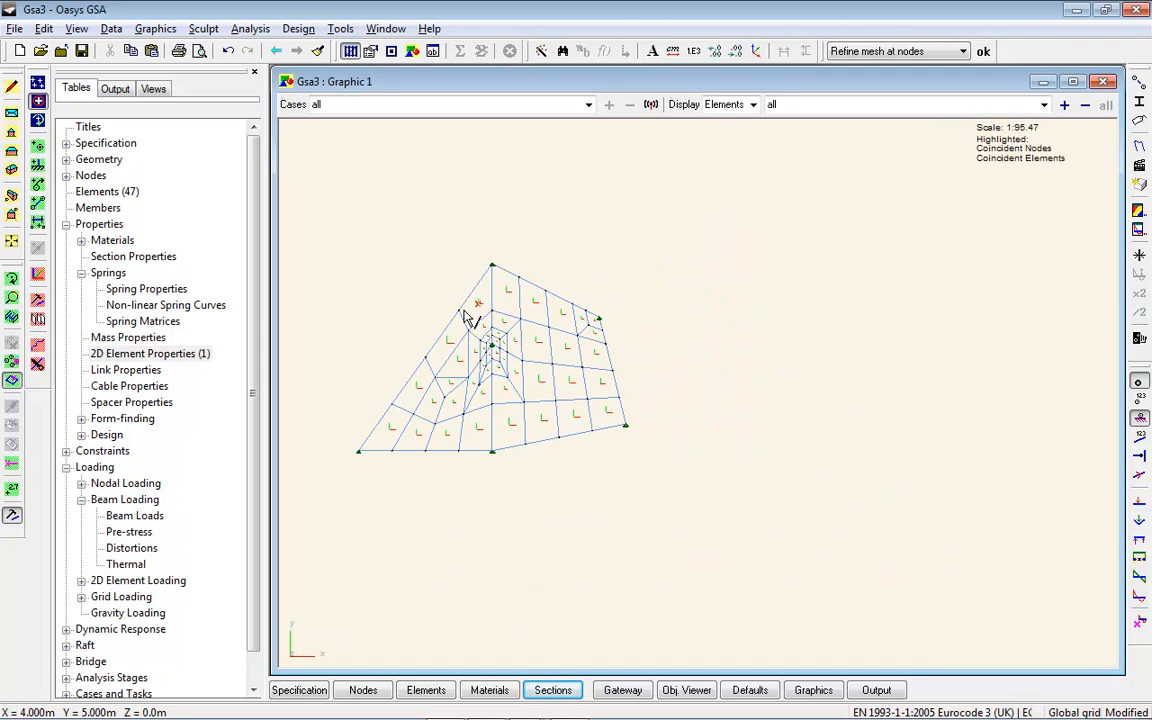
{"action": "left_click", "coordinate": [12, 360]}
{"action": "left_click", "coordinate": [362, 455]}
{"action": "left_click", "coordinate": [491, 452]}
{"action": "left_click", "coordinate": [624, 425]}
{"action": "left_click", "coordinate": [599, 318]}
{"action": "left_click", "coordinate": [491, 265]}
{"action": "left_click", "coordinate": [492, 344]}
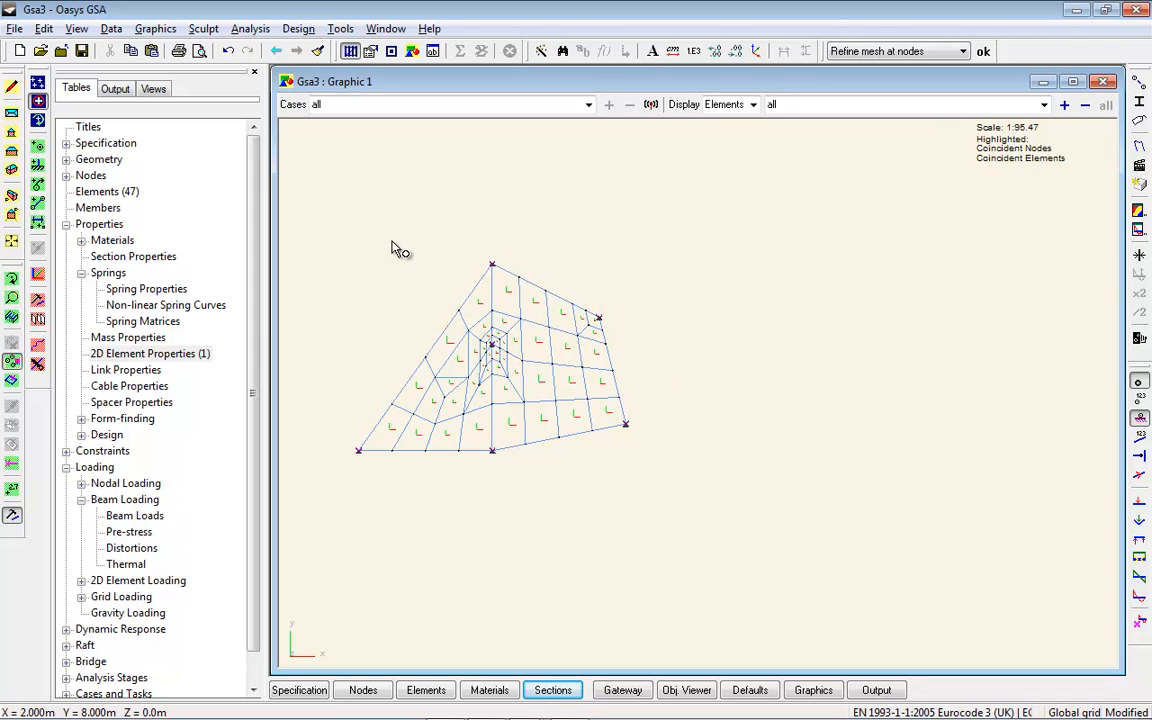
Step: Define a 15 m vector along x from the origin using the grid points, and hide the grid
{"action": "left_click", "coordinate": [38, 82]}
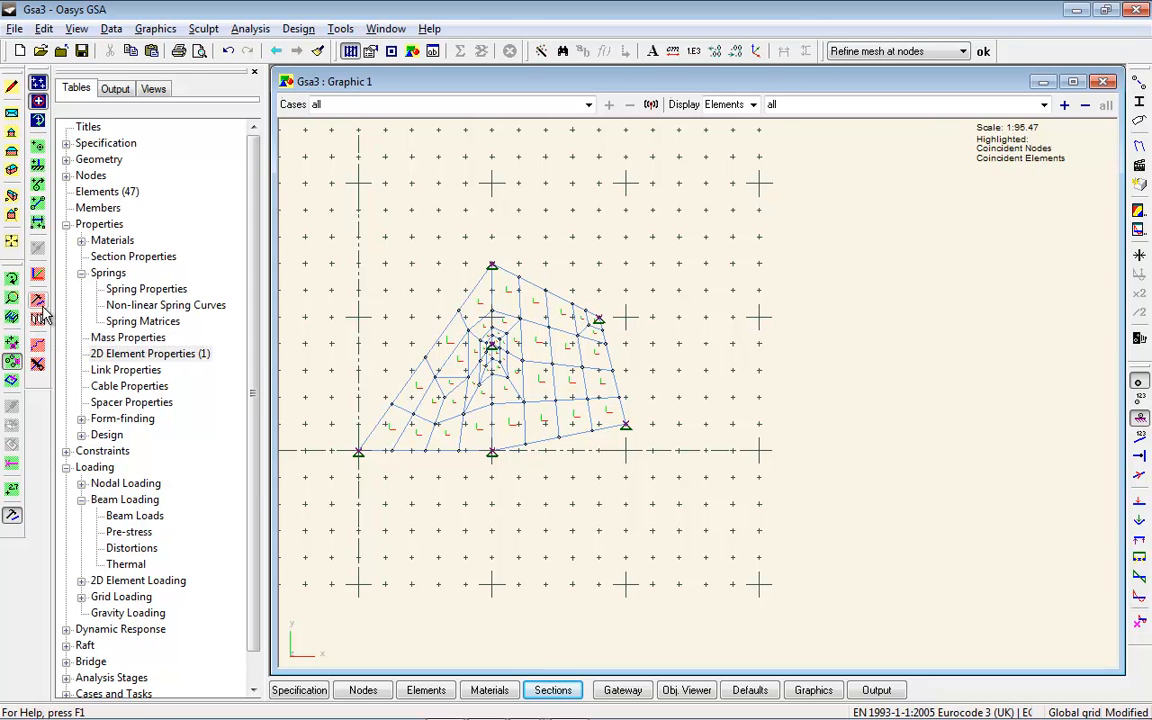
{"action": "left_click", "coordinate": [12, 463]}
{"action": "left_click", "coordinate": [358, 452]}
{"action": "left_click", "coordinate": [757, 452]}
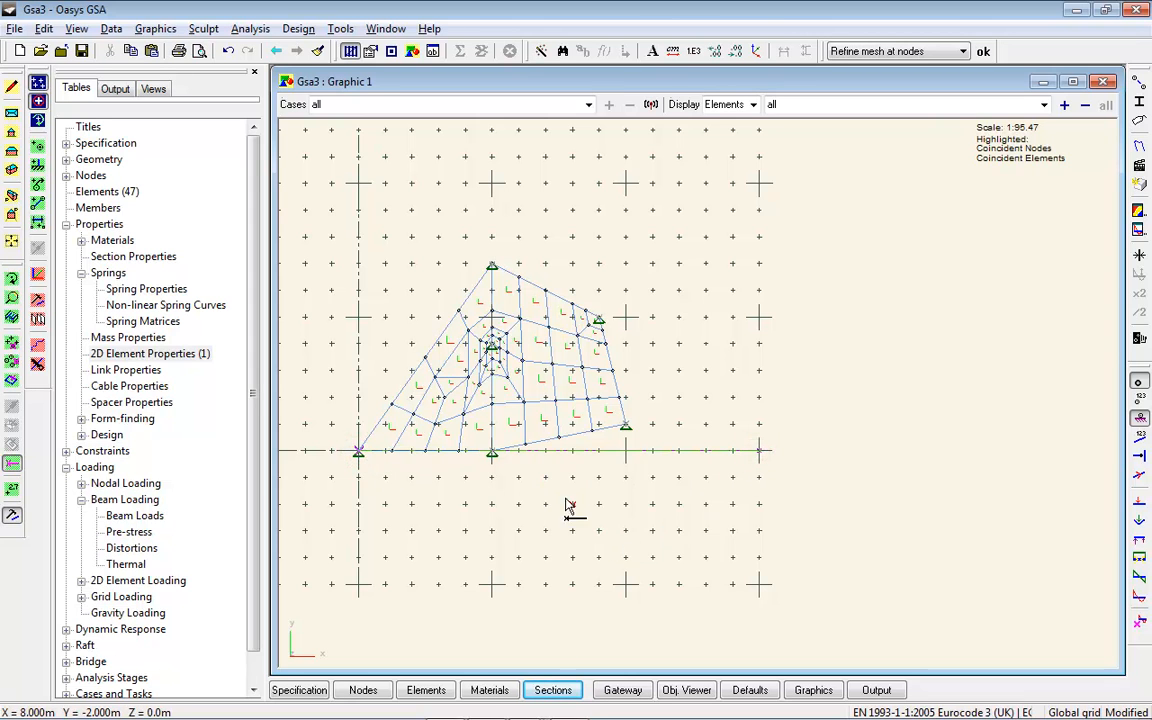
{"action": "left_click", "coordinate": [38, 82]}
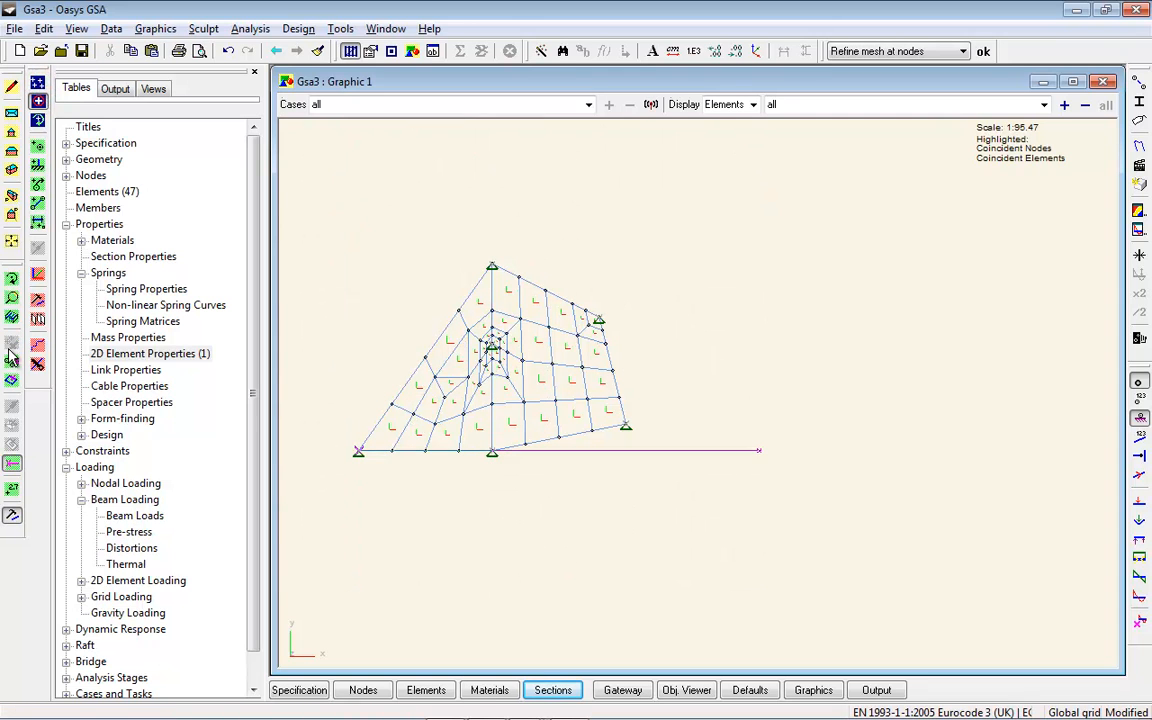
Step: Copy the selected nodes once with a shift of 15 m in x
{"action": "left_click", "coordinate": [40, 320]}
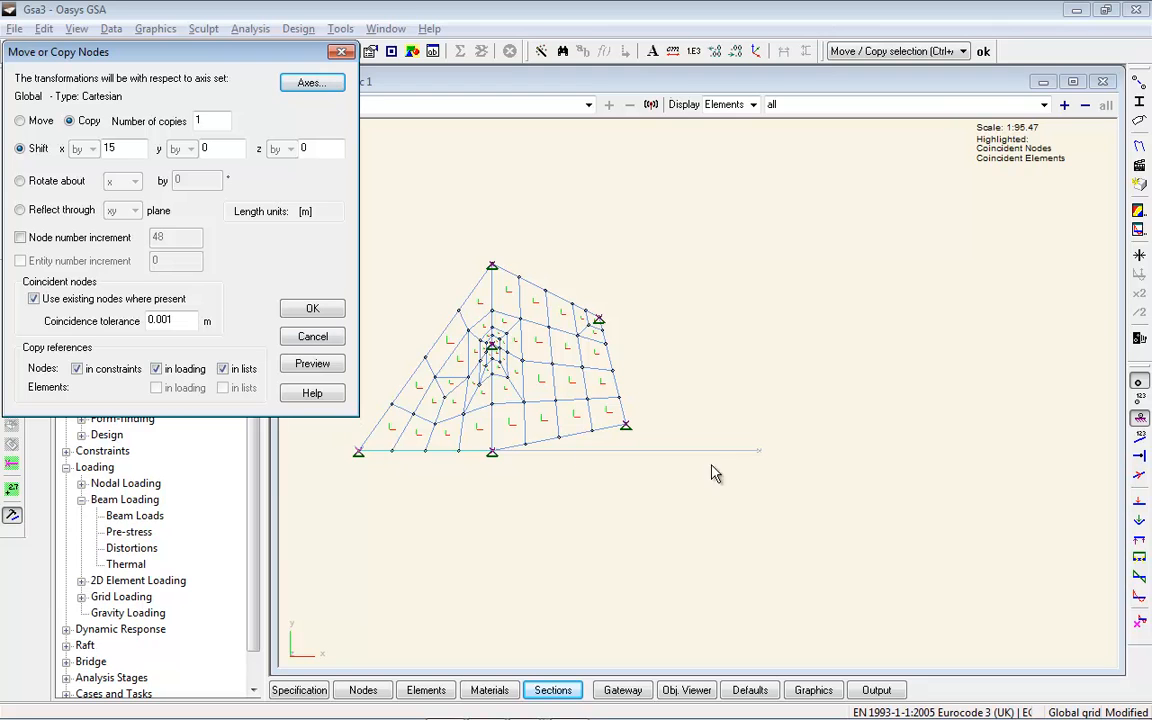
{"action": "left_click", "coordinate": [114, 147]}
{"action": "left_click", "coordinate": [321, 312]}
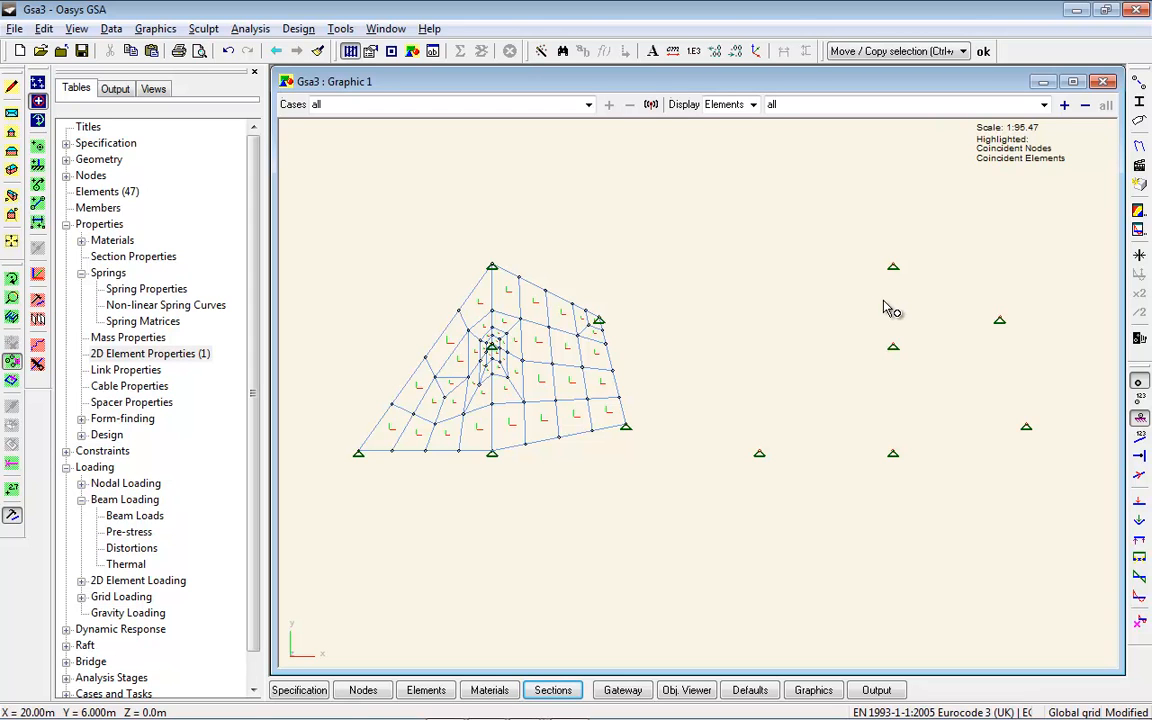
Step: Set the graphic view to display by layer and choose the Design layer
{"action": "left_click", "coordinate": [755, 105]}
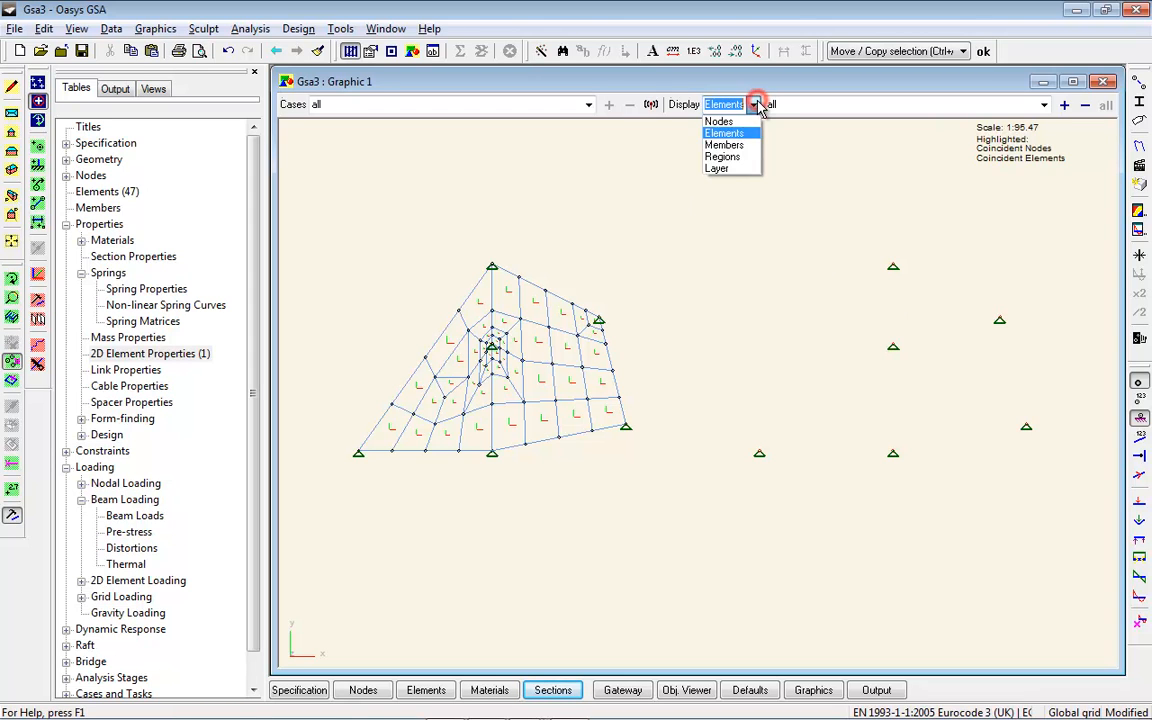
{"action": "left_click", "coordinate": [738, 169]}
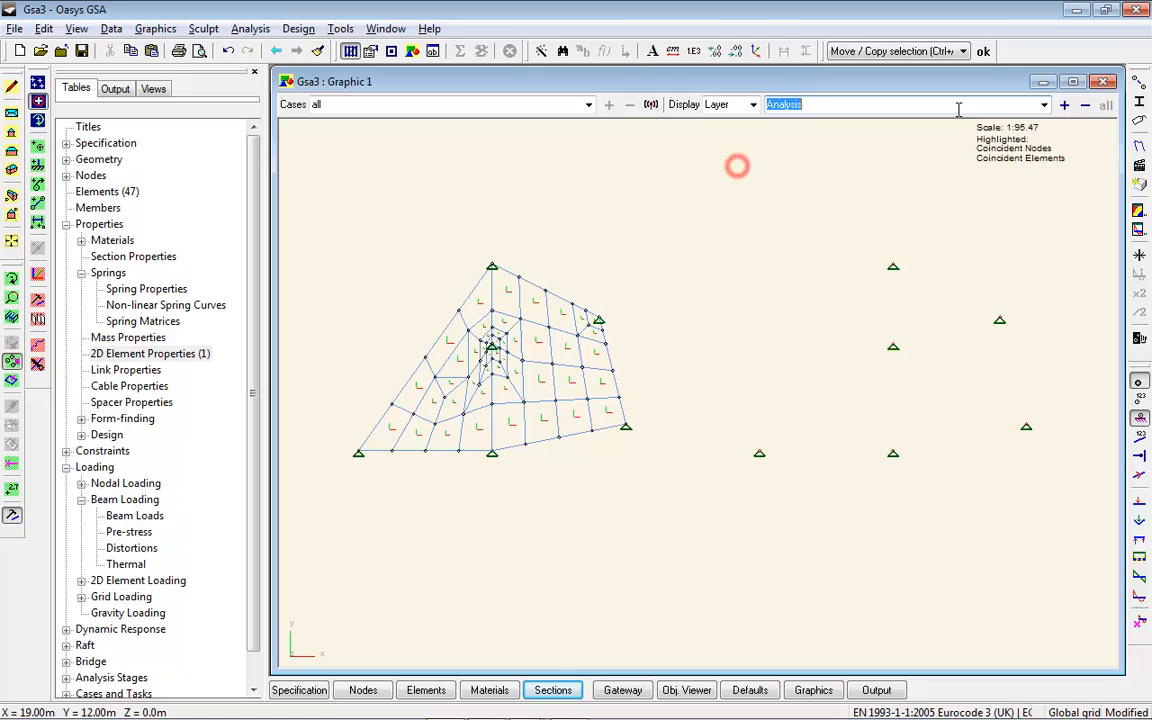
{"action": "left_click", "coordinate": [1043, 105]}
{"action": "left_click", "coordinate": [850, 135]}
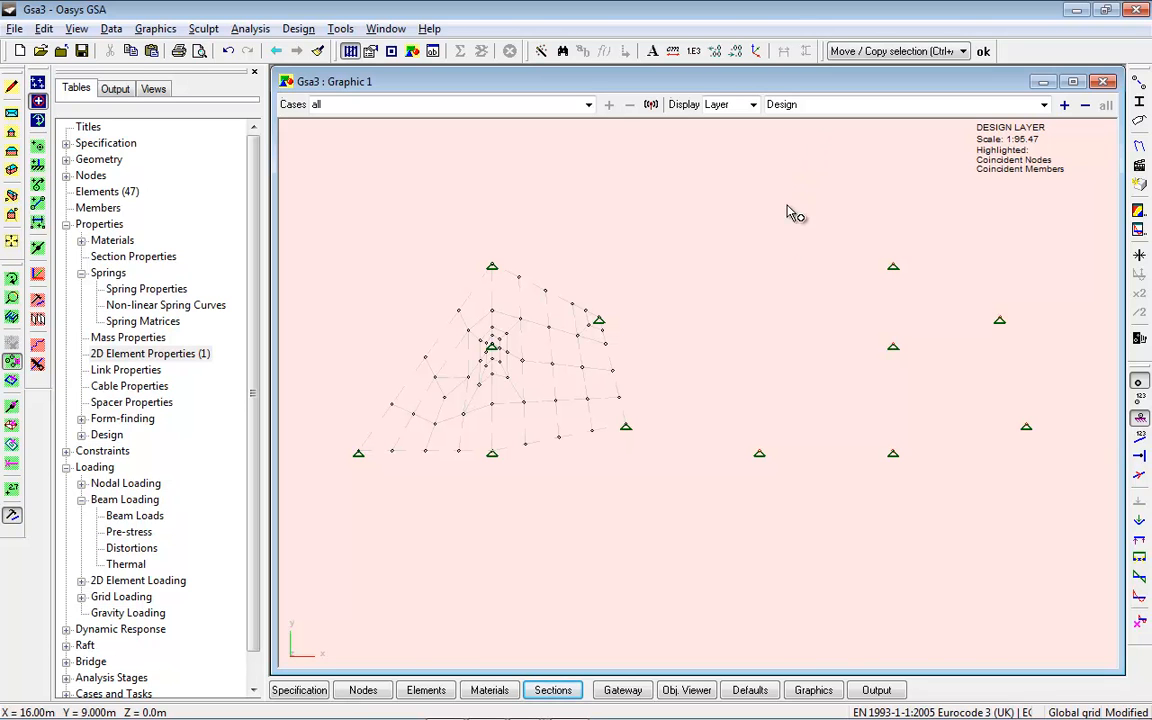
Step: Draw a closed loop of lines through the five copied boundary nodes and add an area inside it
{"action": "key", "text": "space"}
{"action": "middle_click_drag", "start_coordinate": [917, 320], "coordinate": [793, 332]}
{"action": "scroll", "coordinate": [836, 333], "scroll_direction": "up", "scroll_amount": 2}
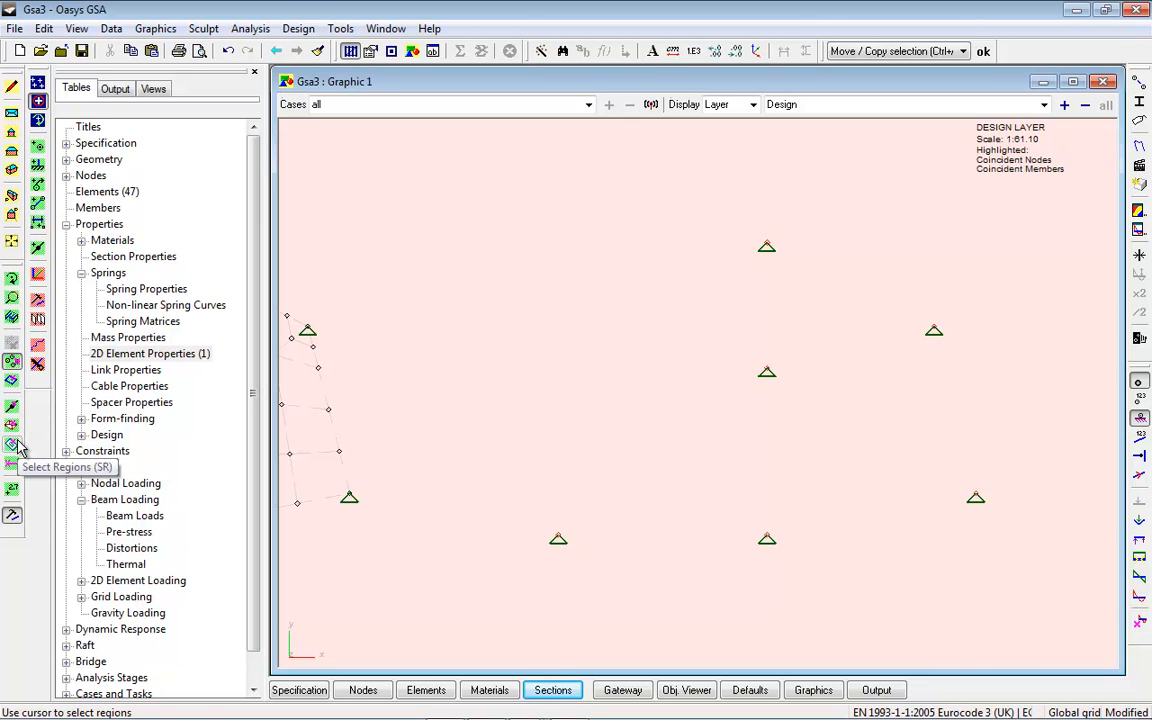
{"action": "left_click", "coordinate": [40, 252]}
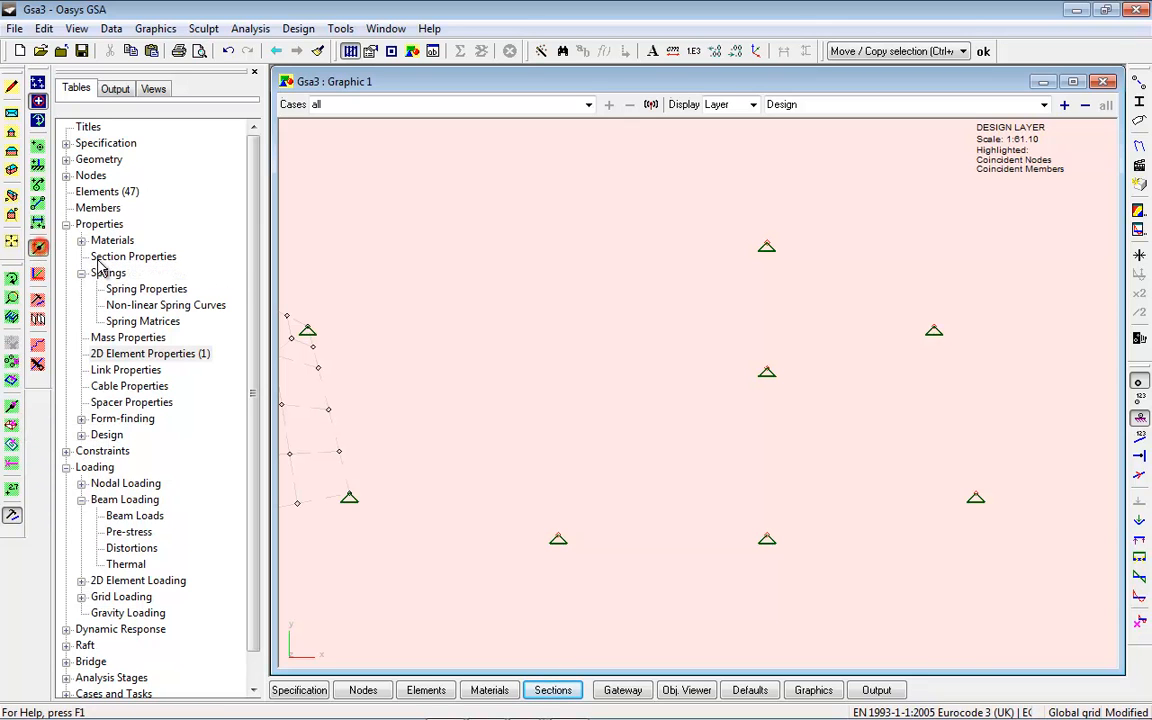
{"action": "left_click", "coordinate": [558, 538]}
{"action": "left_click", "coordinate": [766, 537]}
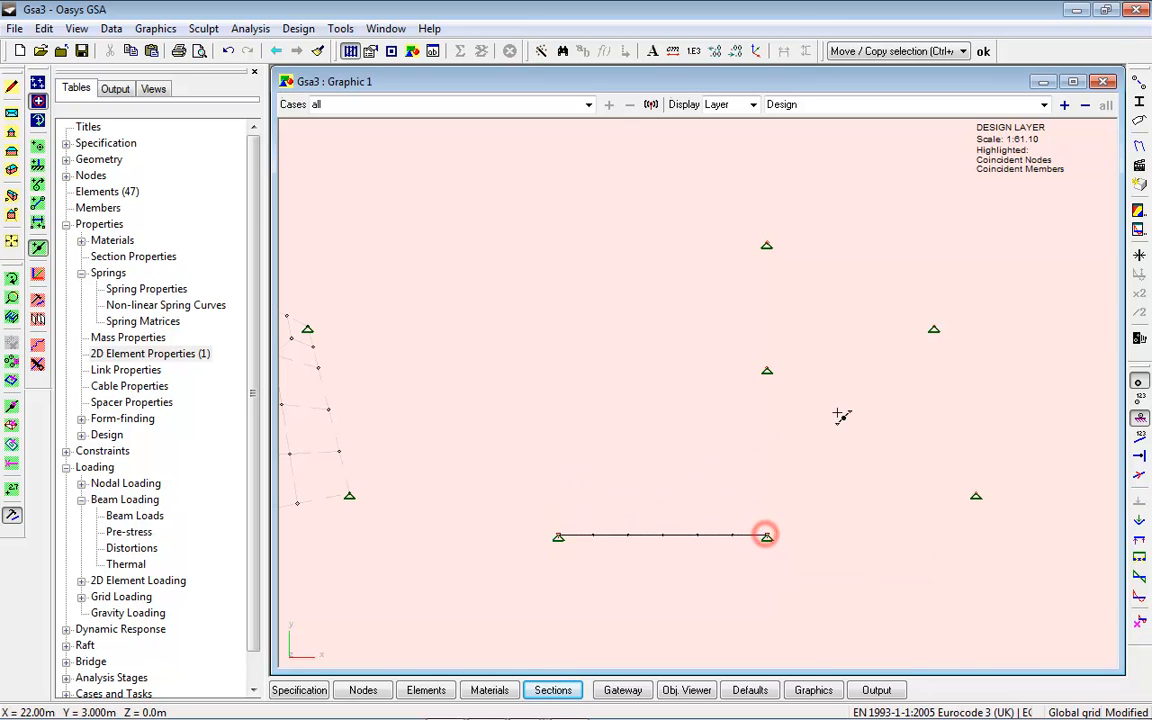
{"action": "left_click", "coordinate": [766, 537]}
{"action": "left_click", "coordinate": [976, 496]}
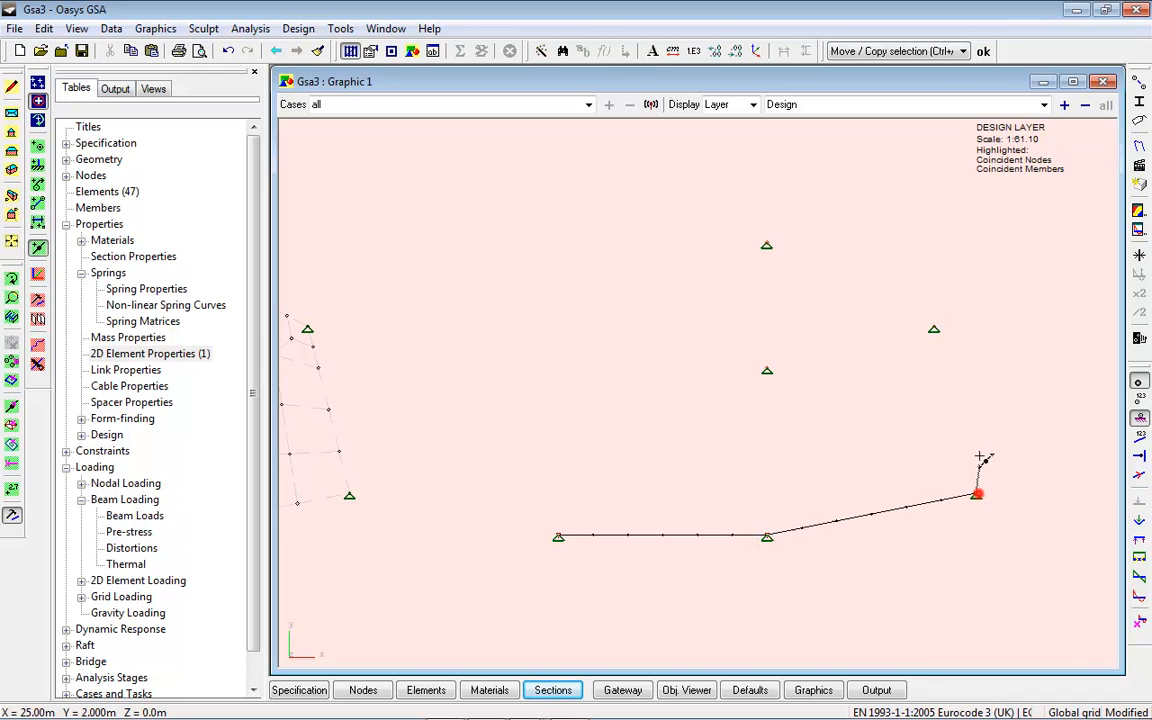
{"action": "left_click", "coordinate": [933, 329]}
{"action": "left_click", "coordinate": [766, 244]}
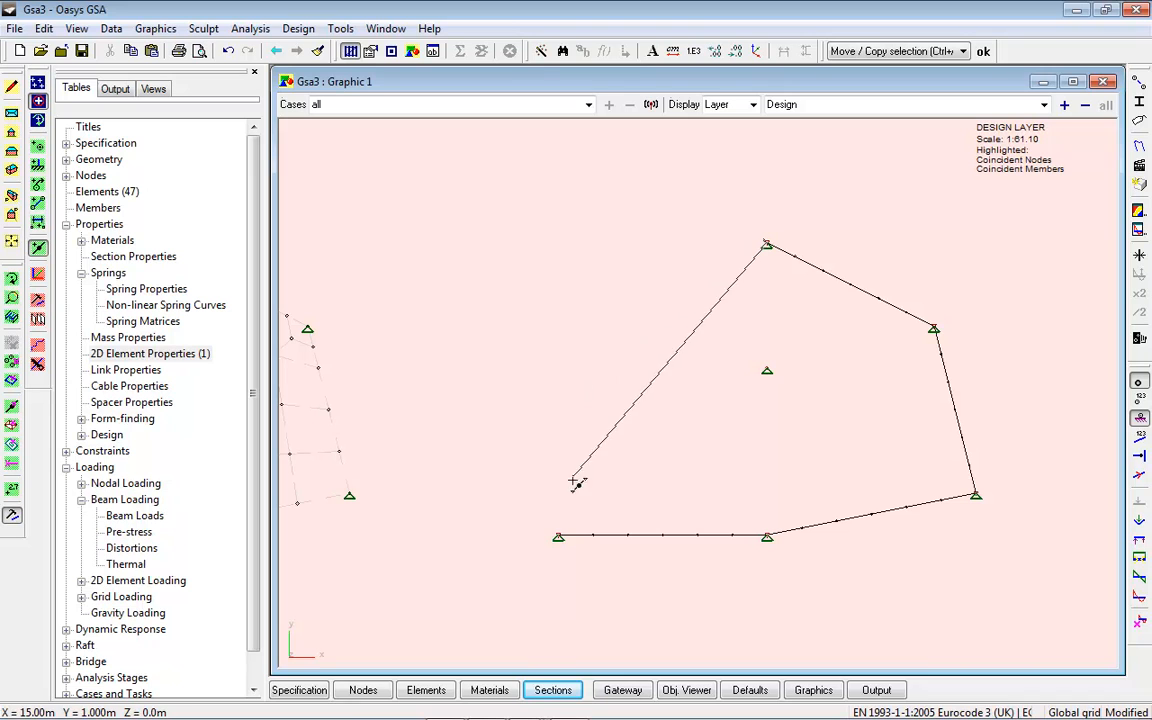
{"action": "left_click", "coordinate": [558, 535]}
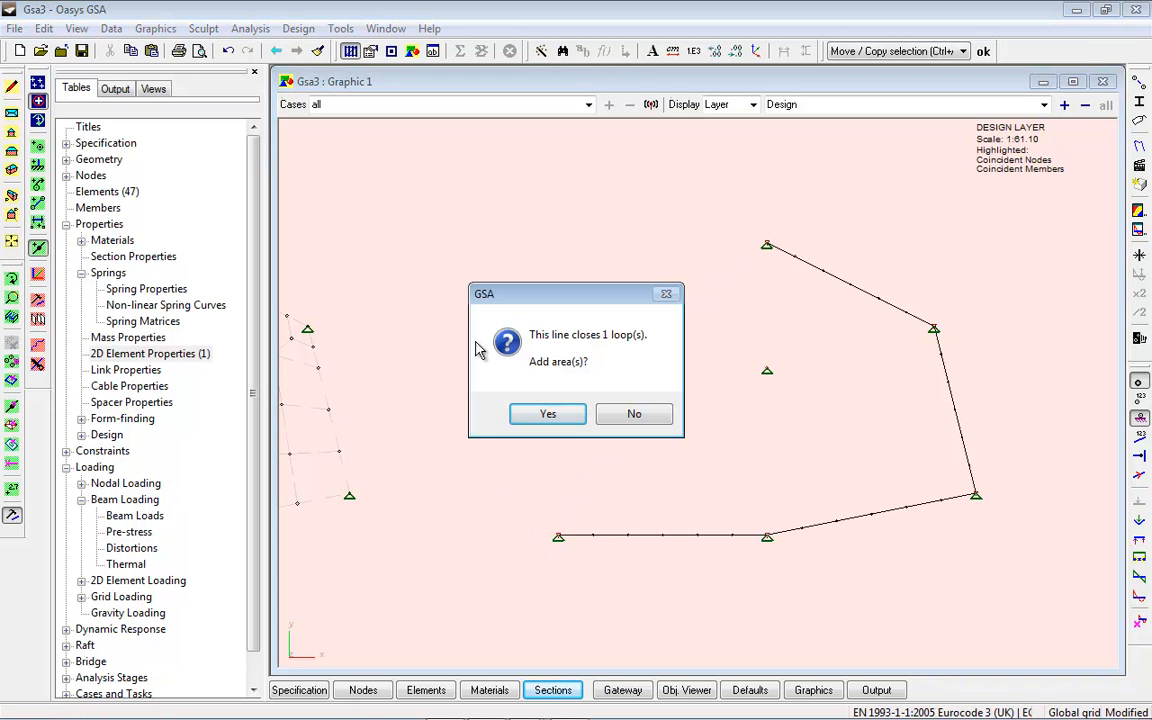
{"action": "left_click", "coordinate": [548, 413]}
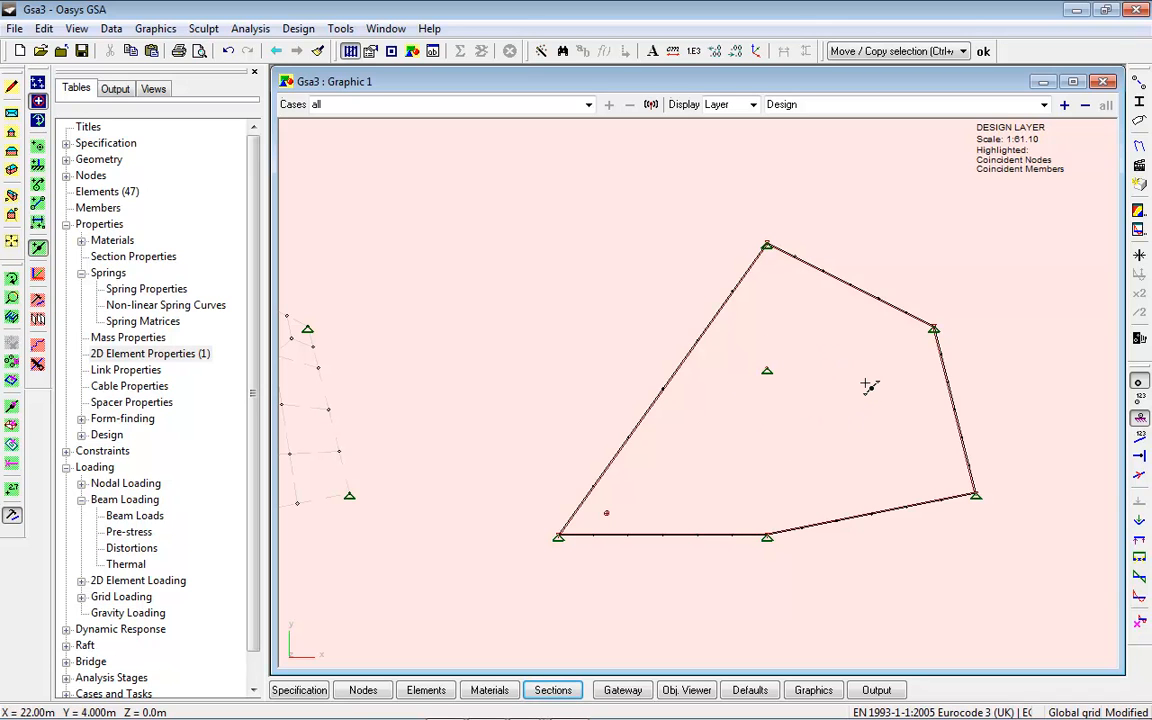
Step: Show the grid, draw a 1 m square of lines inside the slab outline from x 21 m, y 3 m, and add its area
{"action": "left_click", "coordinate": [38, 83]}
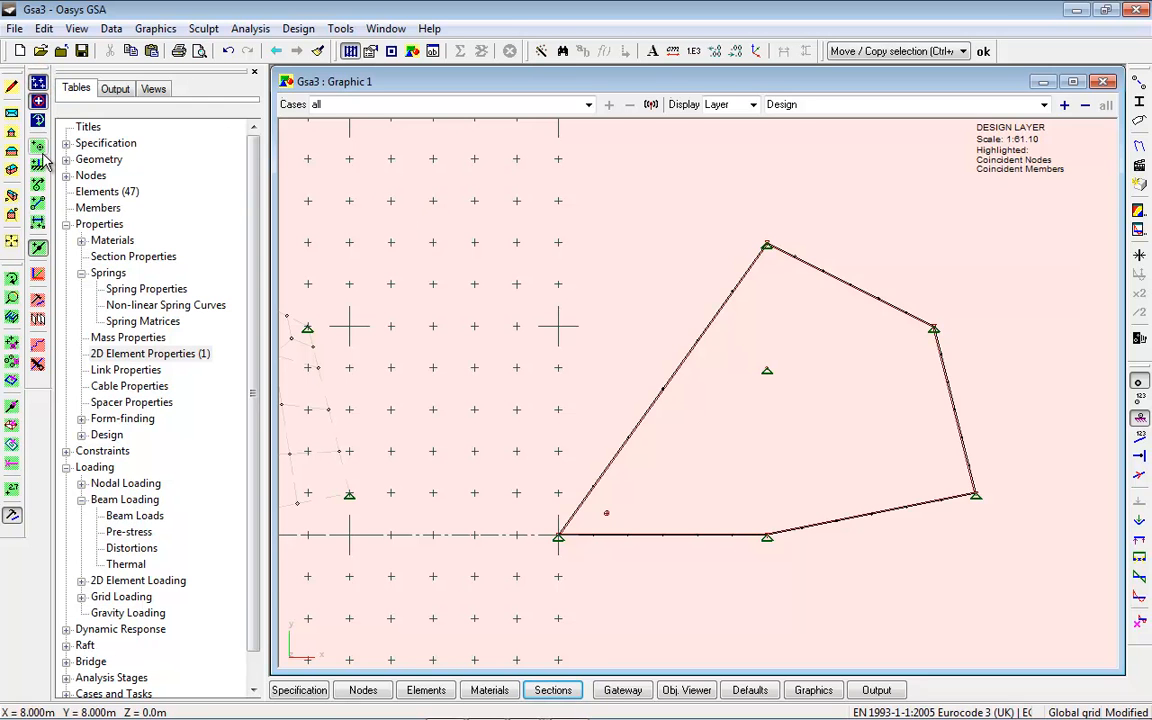
{"action": "left_click", "coordinate": [11, 241]}
{"action": "scroll", "coordinate": [939, 412], "scroll_direction": "up", "scroll_amount": 4}
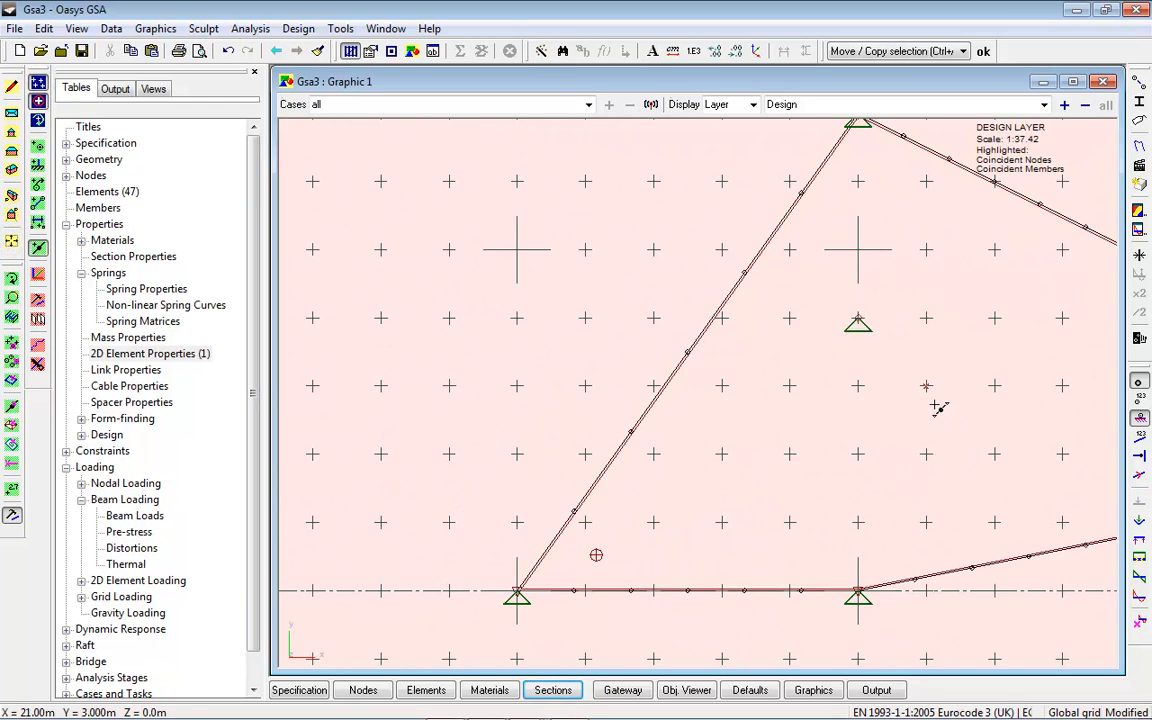
{"action": "middle_click_drag", "start_coordinate": [914, 397], "coordinate": [759, 363]}
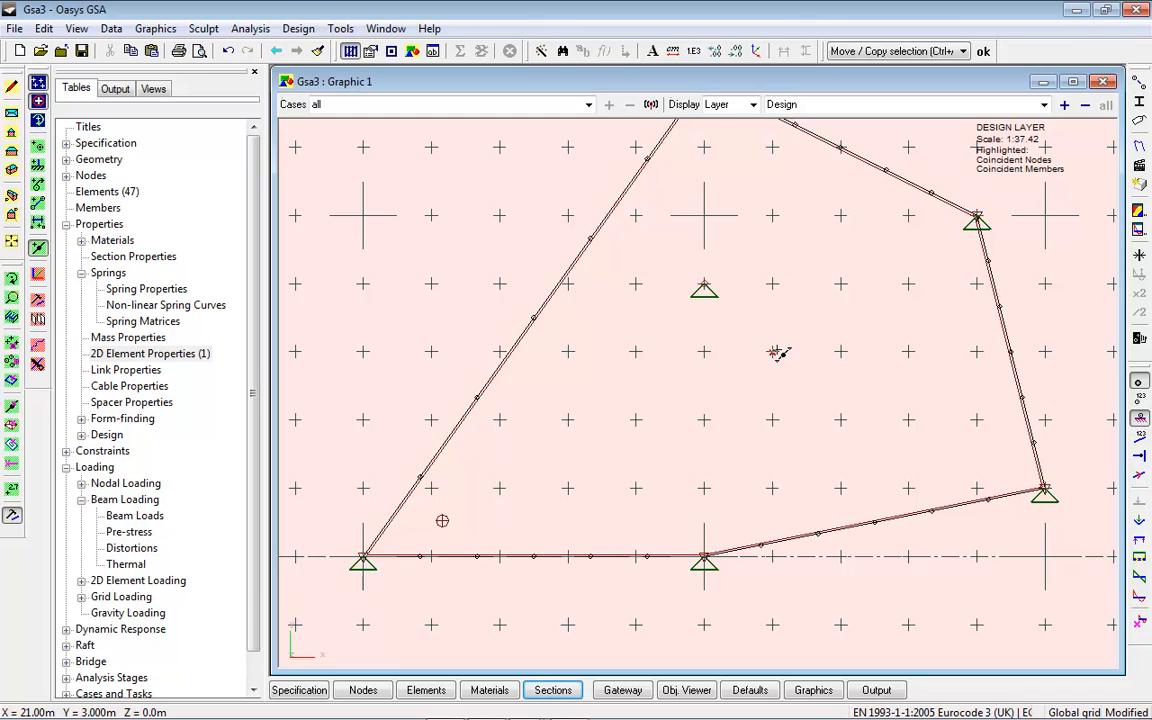
{"action": "left_click", "coordinate": [772, 352]}
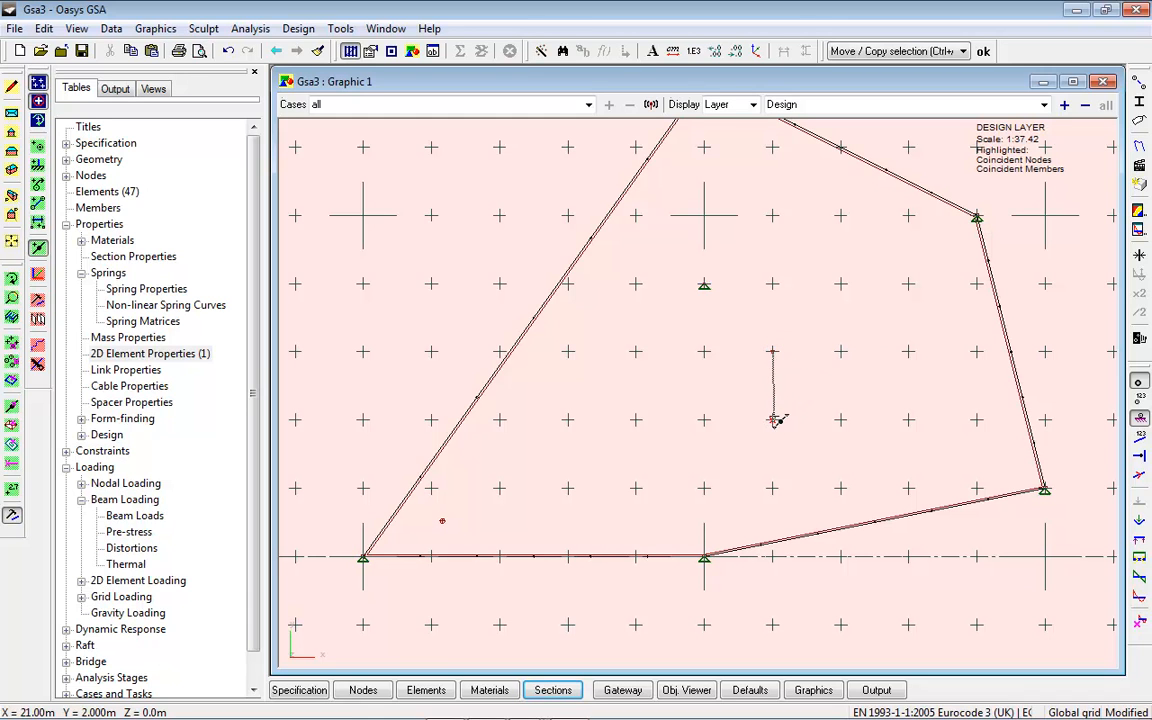
{"action": "left_click", "coordinate": [840, 420]}
{"action": "left_click", "coordinate": [840, 352]}
{"action": "left_click", "coordinate": [772, 352]}
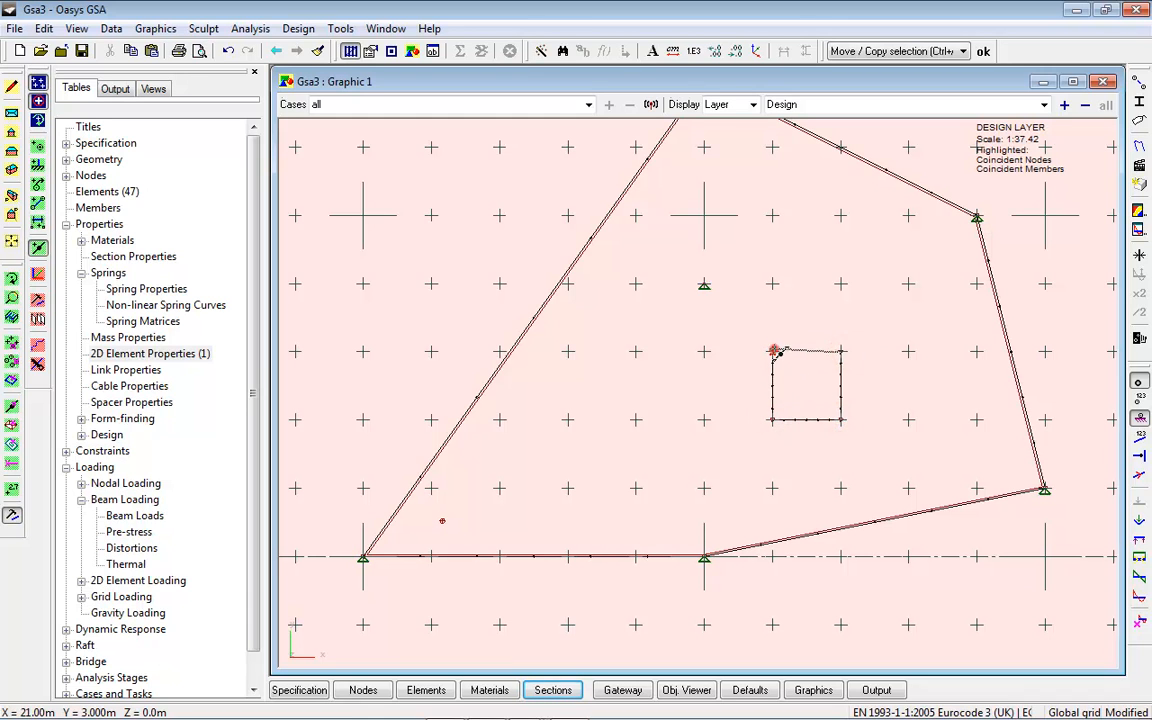
{"action": "left_click", "coordinate": [565, 418]}
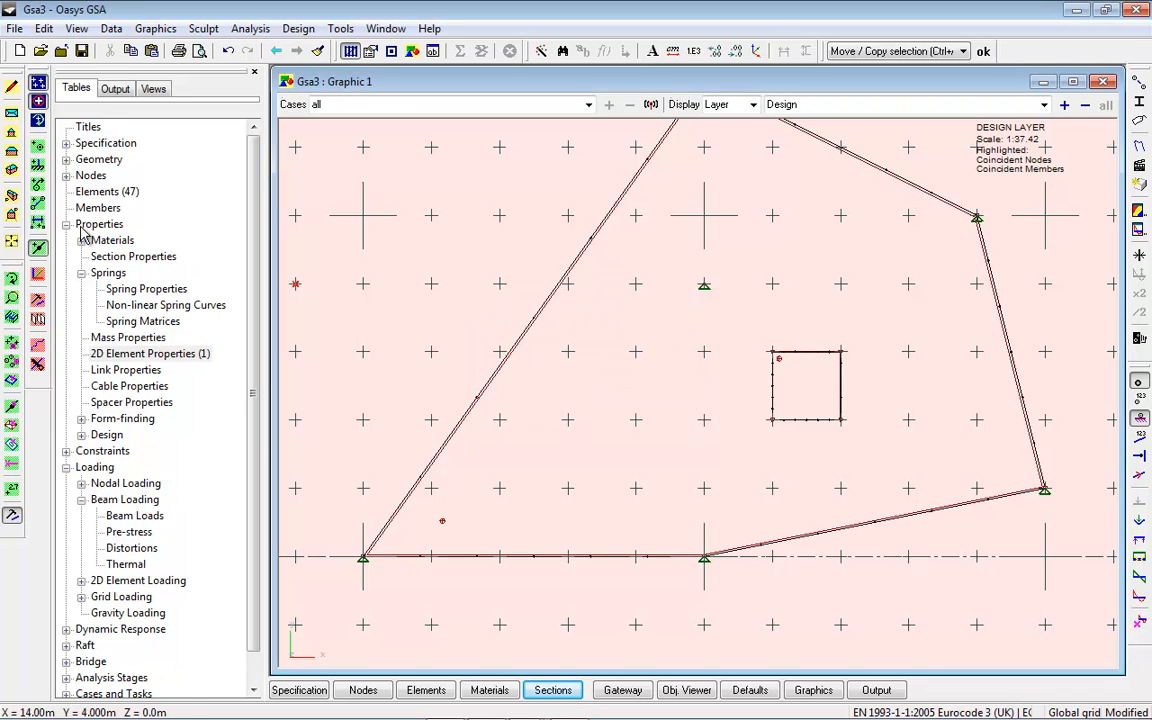
Step: Change the type of the inner square's area to Void and hide the grid
{"action": "left_click", "coordinate": [12, 428]}
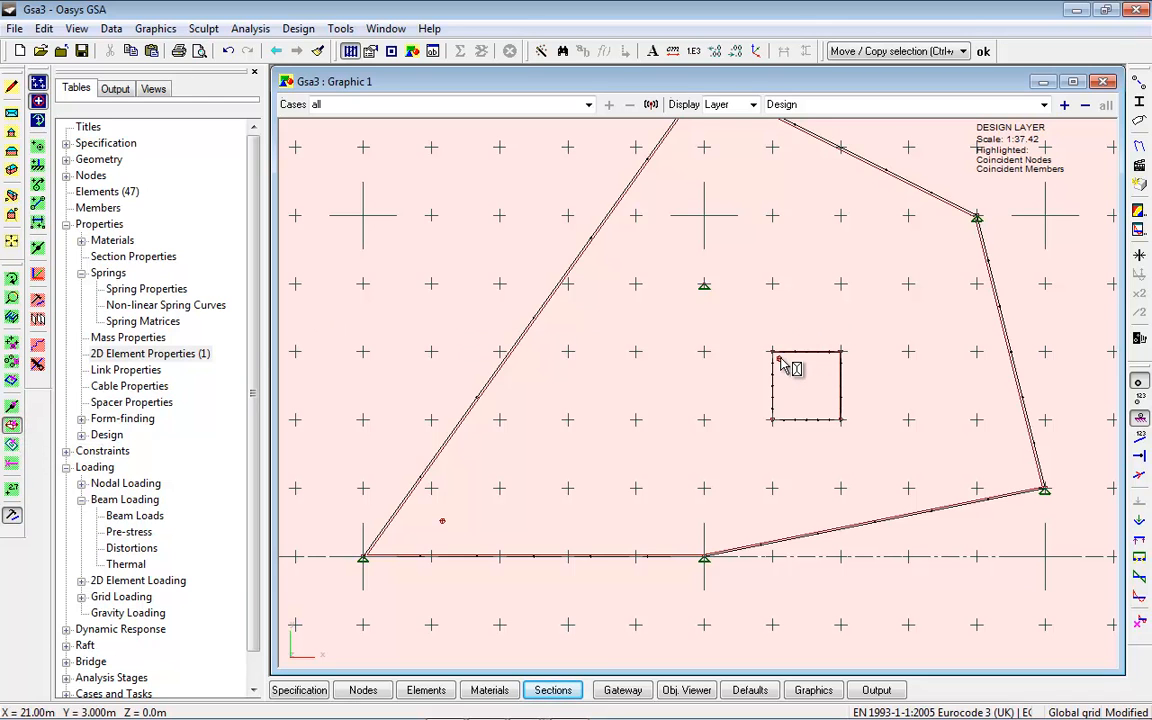
{"action": "double_click", "coordinate": [780, 359]}
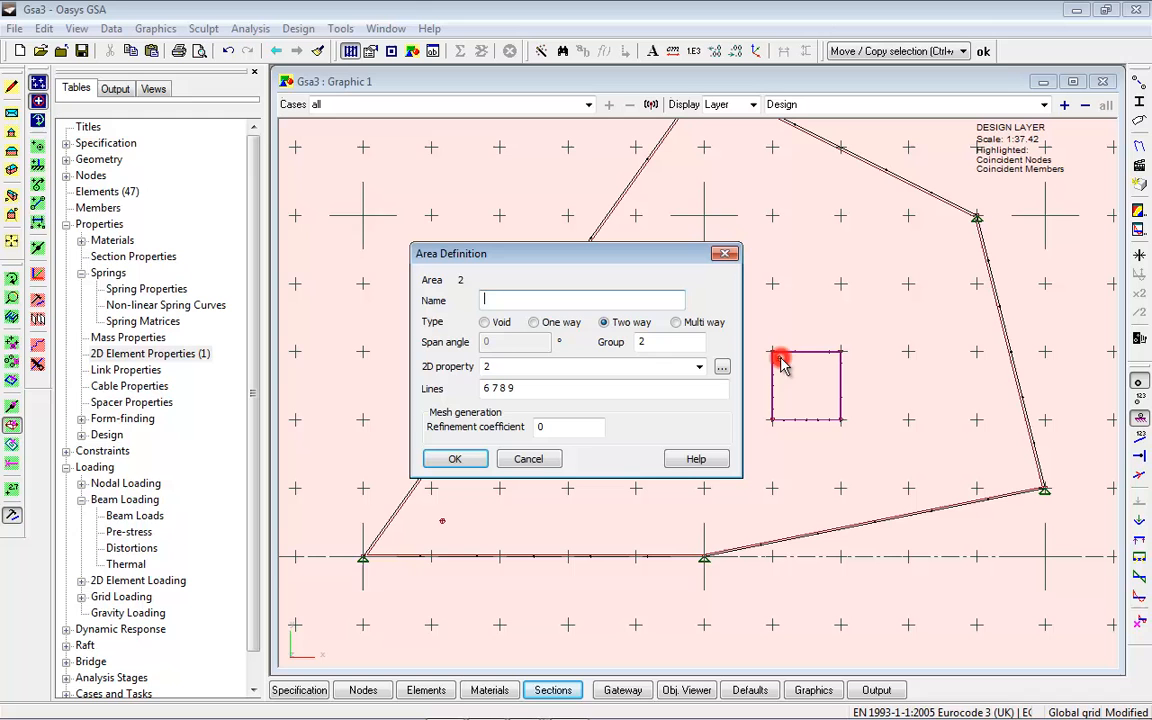
{"action": "left_click", "coordinate": [486, 324]}
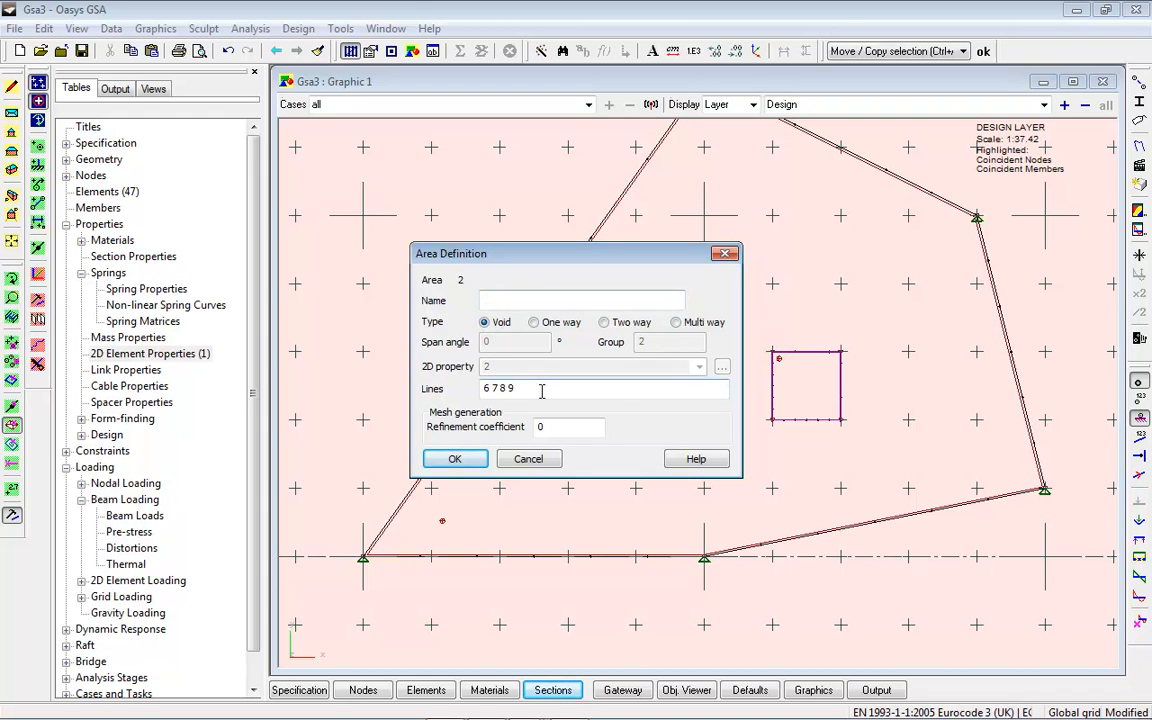
{"action": "left_click", "coordinate": [455, 459]}
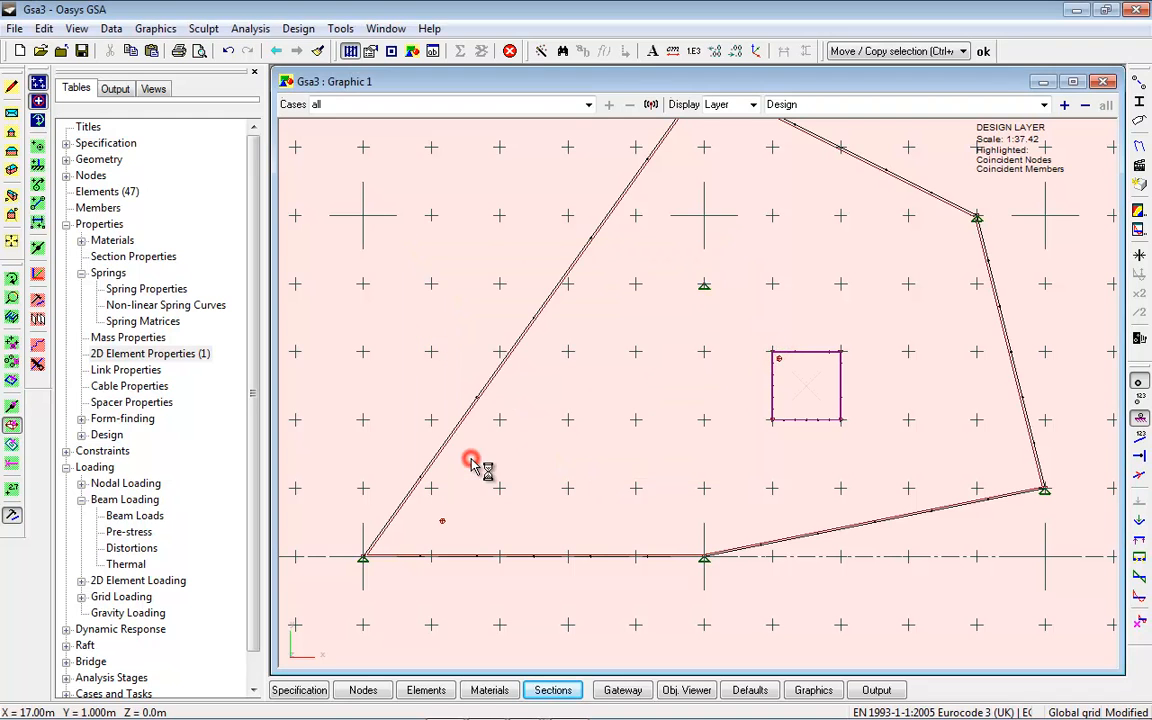
{"action": "left_click", "coordinate": [38, 86]}
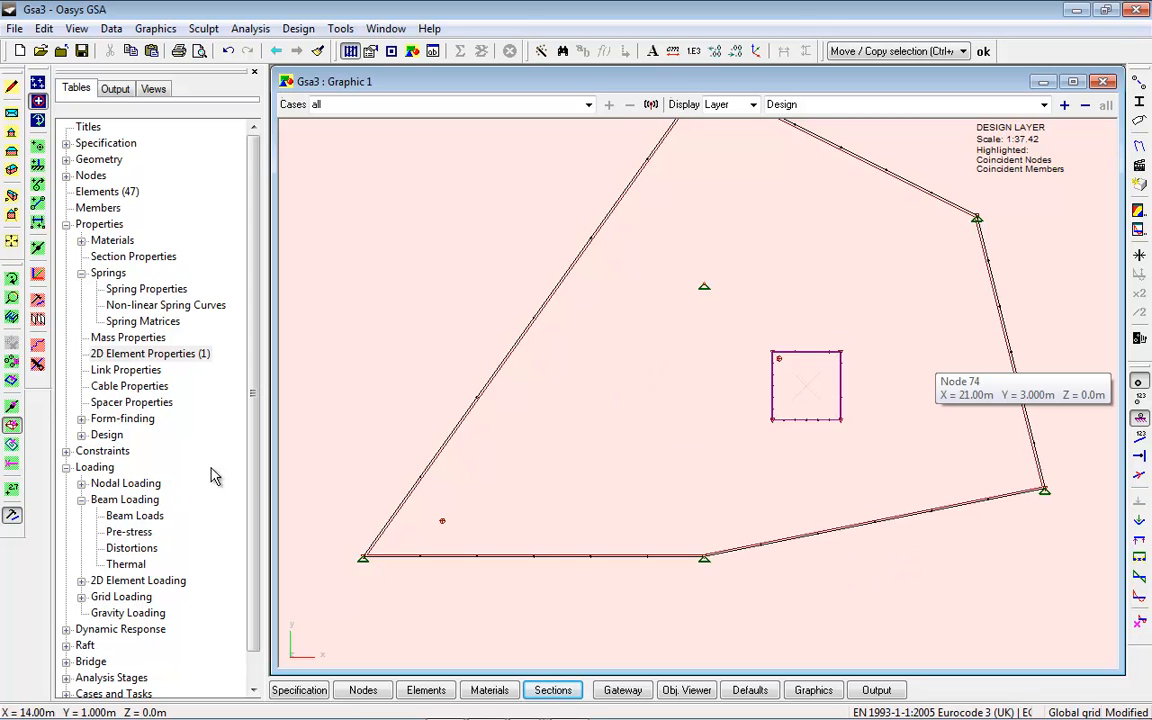
Step: Select the slab area, the void area and the supported node inside the slab
{"action": "left_click_drag", "start_coordinate": [955, 600], "coordinate": [405, 305]}
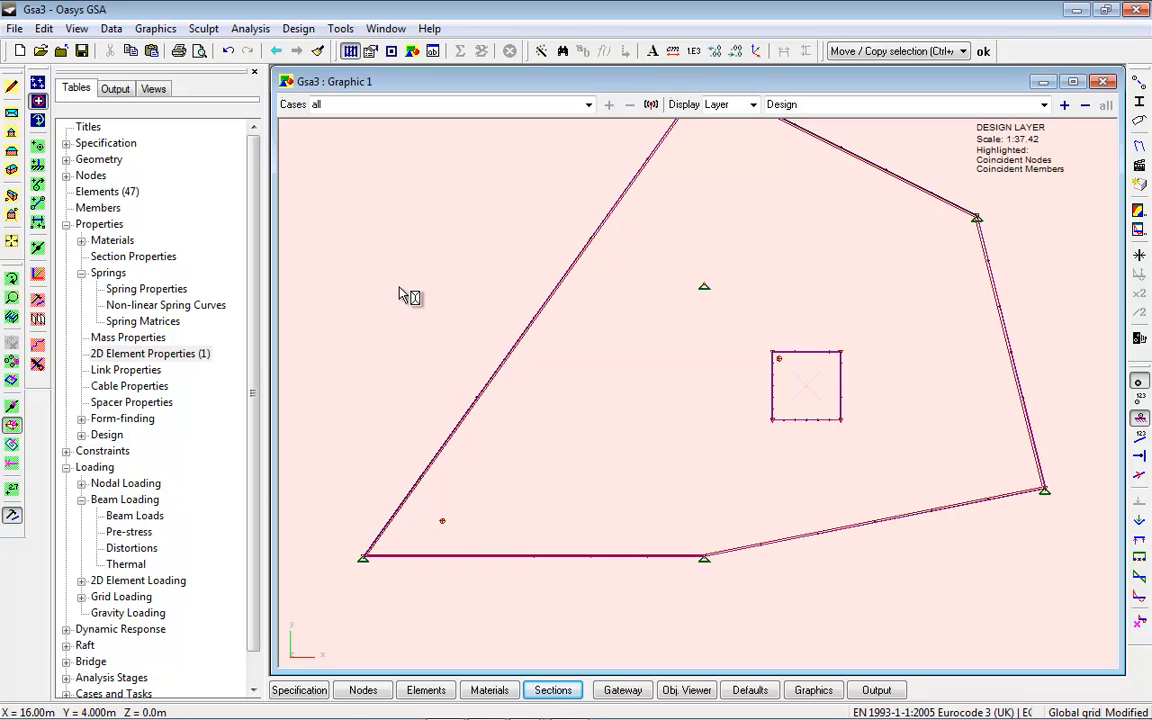
{"action": "left_click", "coordinate": [11, 360]}
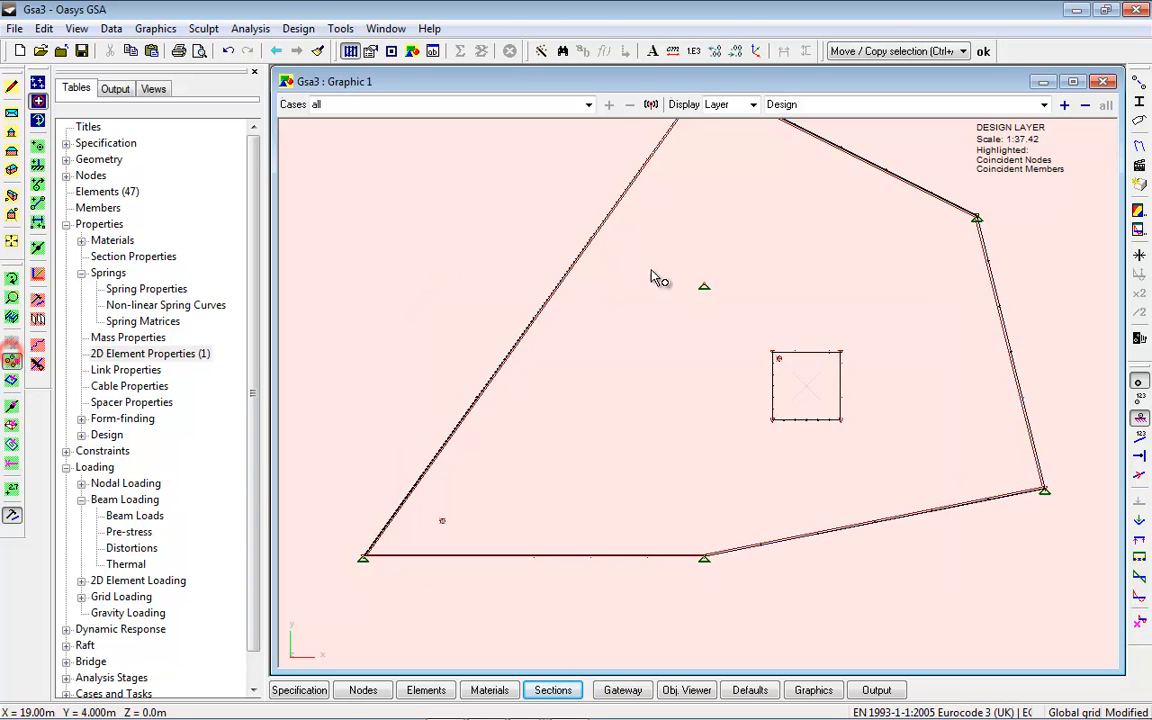
{"action": "left_click", "coordinate": [705, 287]}
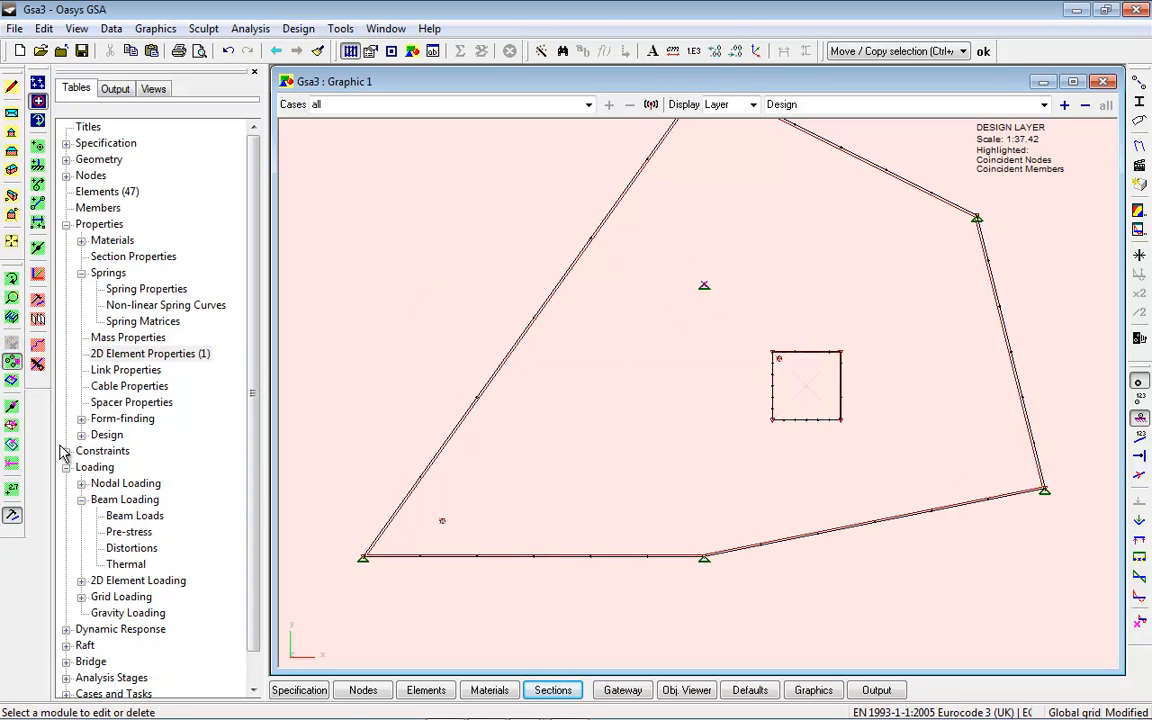
{"action": "right_click", "coordinate": [445, 212]}
{"action": "left_click", "coordinate": [12, 427]}
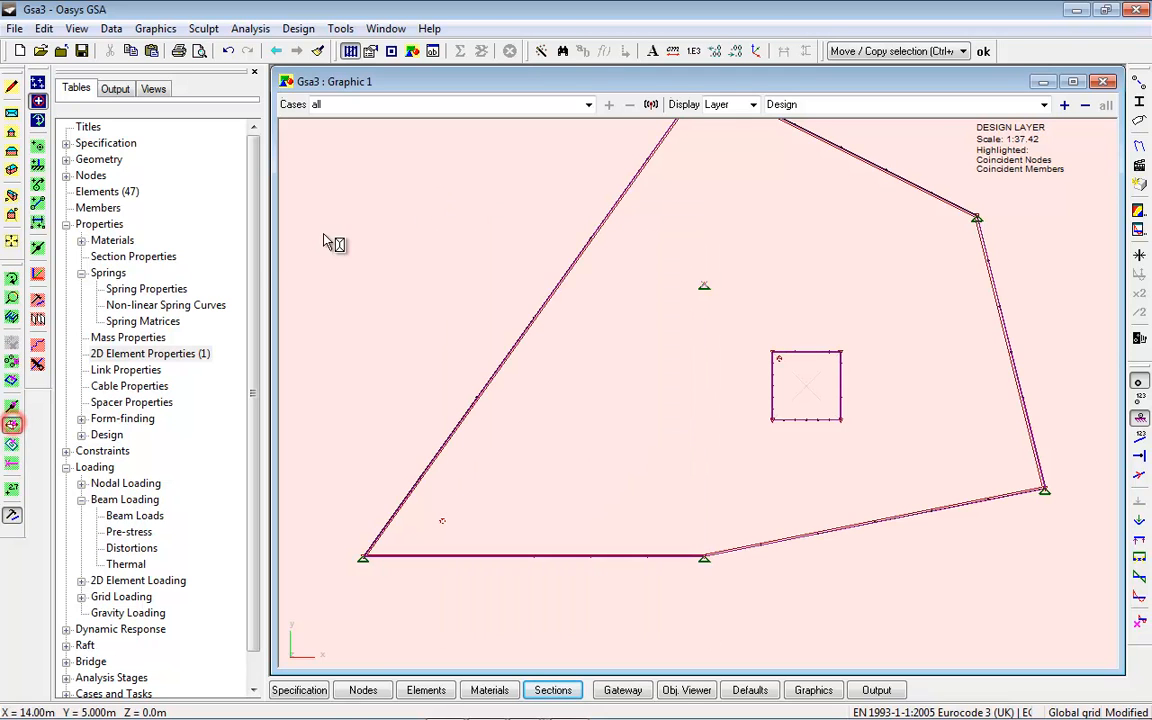
Step: Add one region referencing node 73 and areas 1 and 2, without editing it further
{"action": "right_click", "coordinate": [431, 213]}
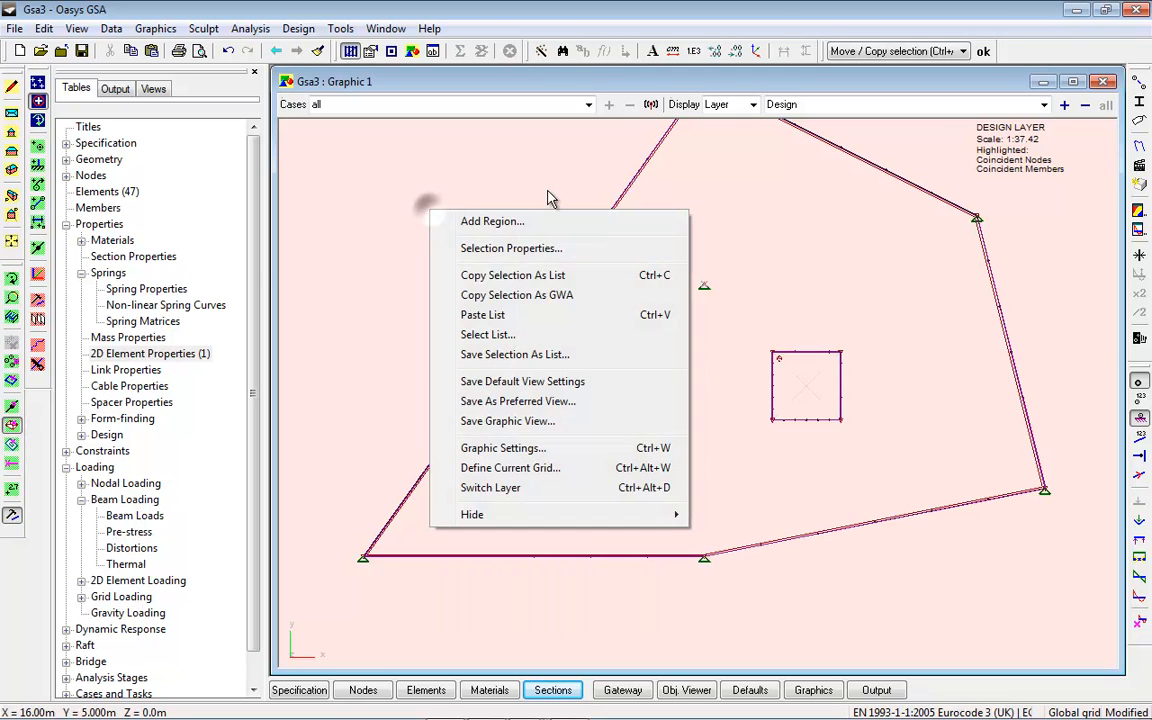
{"action": "left_click", "coordinate": [493, 221]}
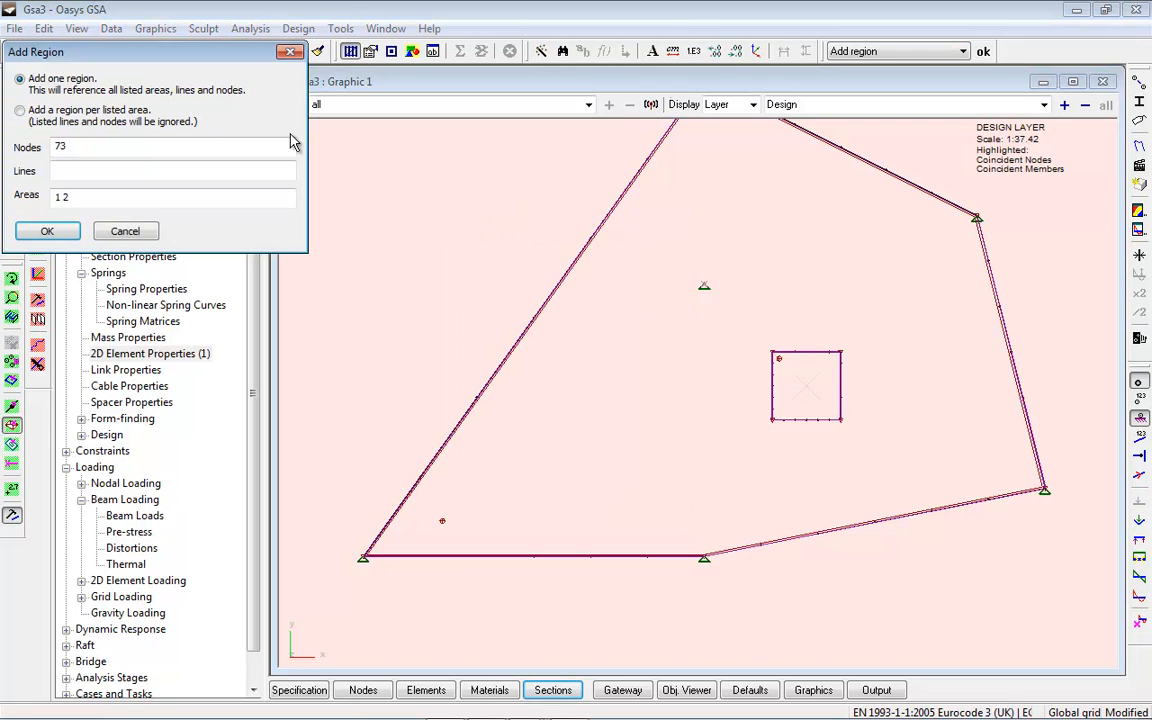
{"action": "double_click", "coordinate": [72, 146]}
{"action": "double_click", "coordinate": [90, 194]}
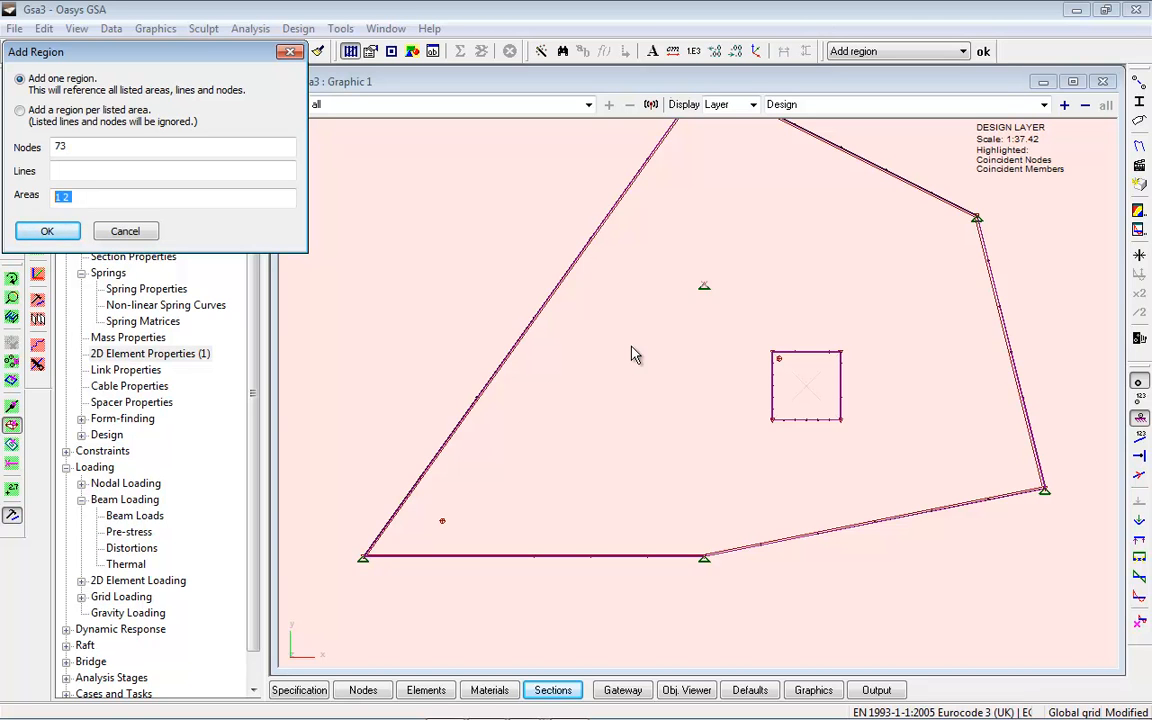
{"action": "left_click", "coordinate": [135, 170]}
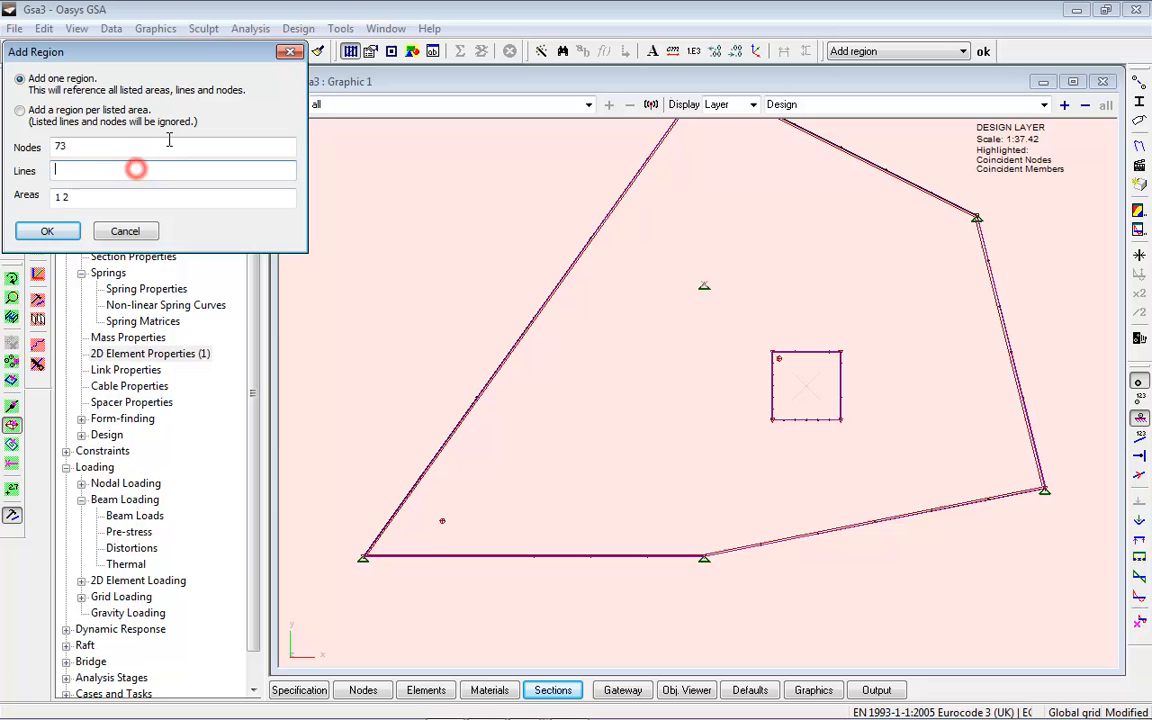
{"action": "left_click", "coordinate": [62, 226]}
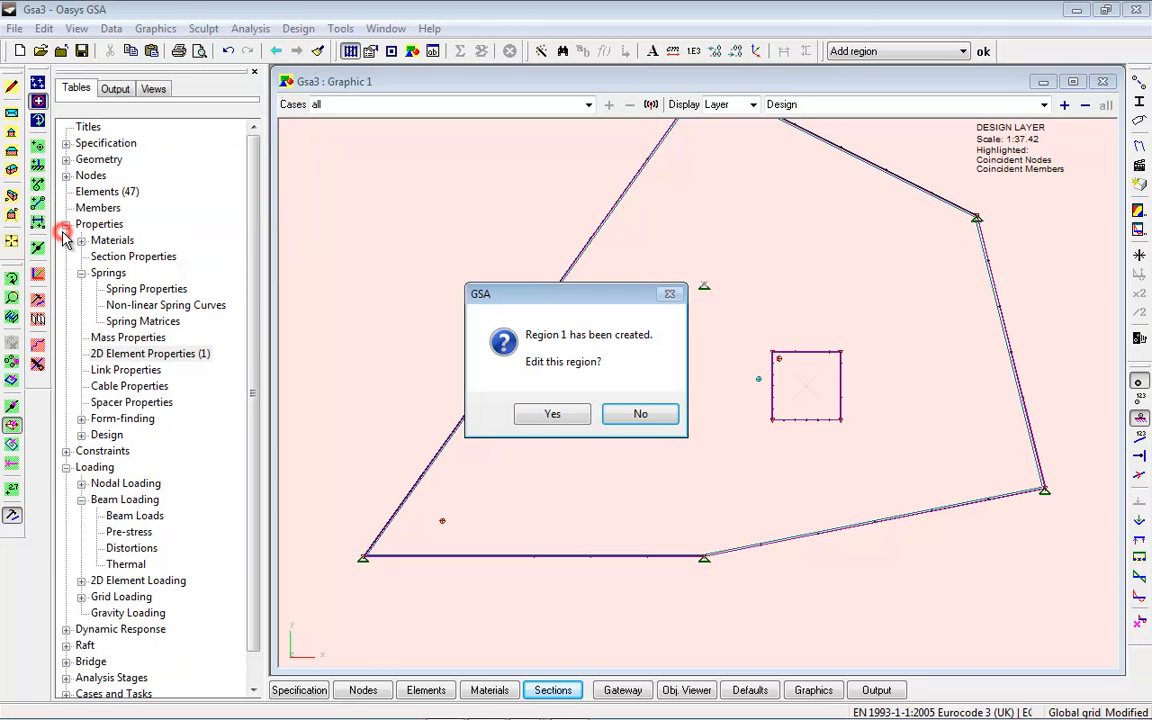
{"action": "left_click", "coordinate": [641, 417]}
Step: Generate the 2D mesh for all regions
{"action": "scroll", "coordinate": [615, 402], "scroll_direction": "down", "scroll_amount": 3}
{"action": "scroll", "coordinate": [615, 402], "scroll_direction": "down", "scroll_amount": 2}
{"action": "middle_click_drag", "start_coordinate": [548, 378], "coordinate": [753, 406]}
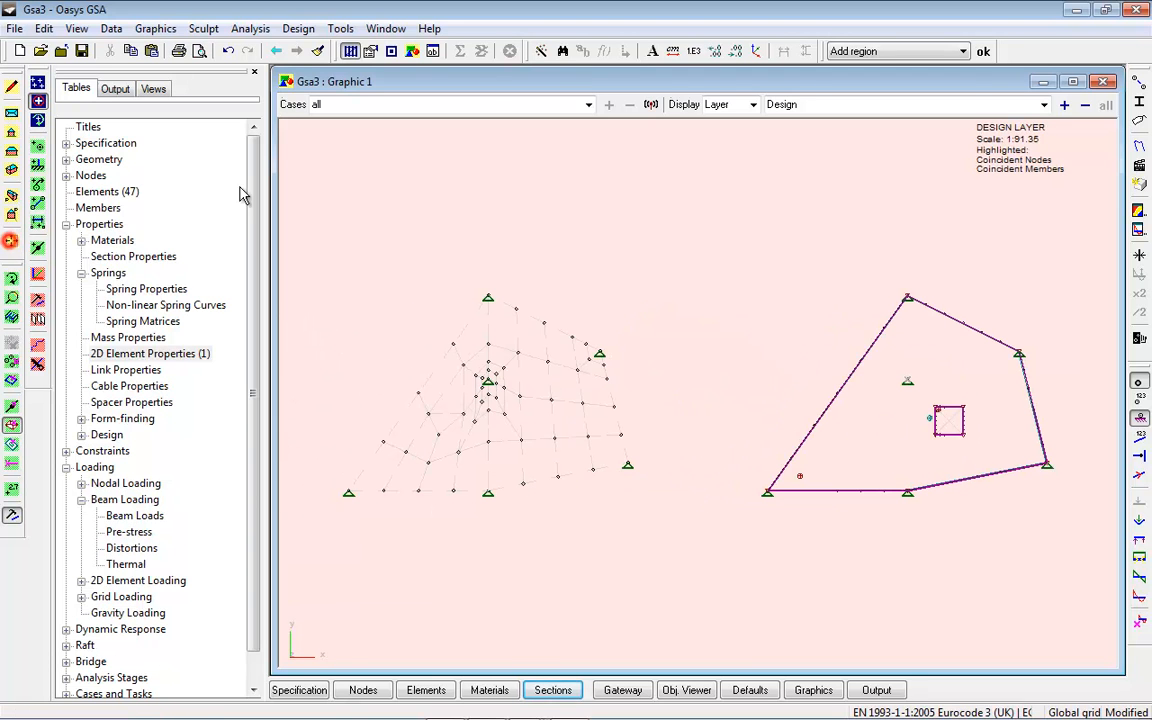
{"action": "left_click", "coordinate": [340, 28]}
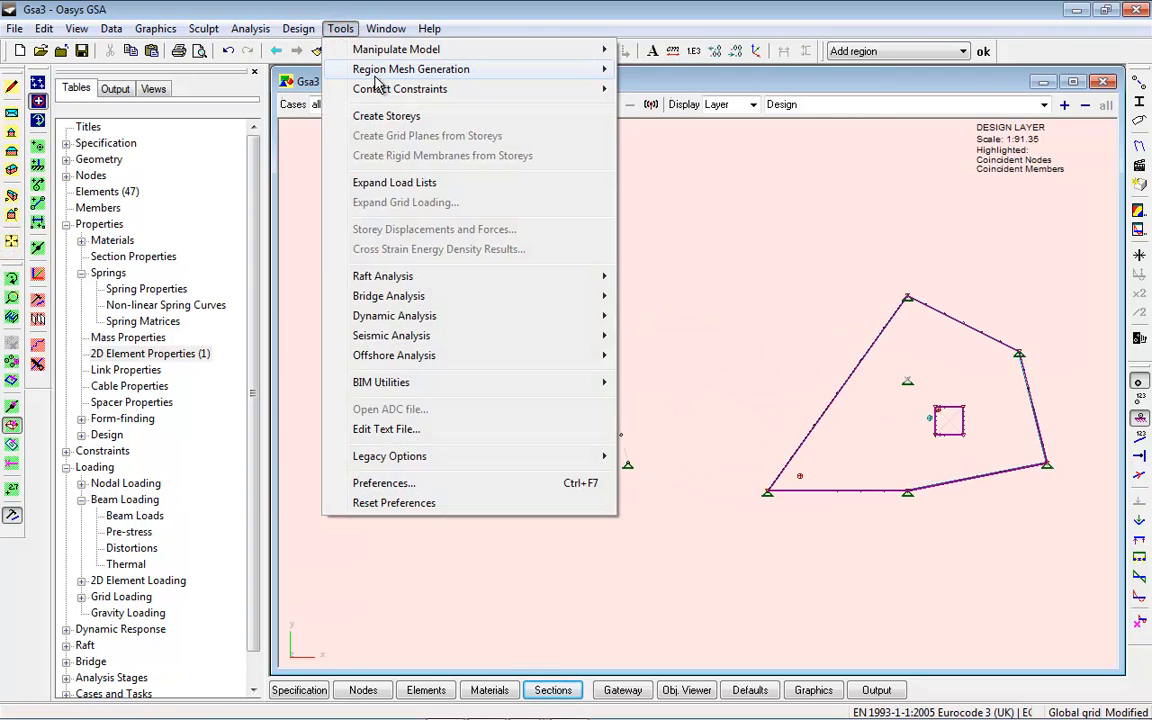
{"action": "mouse_move", "coordinate": [398, 74]}
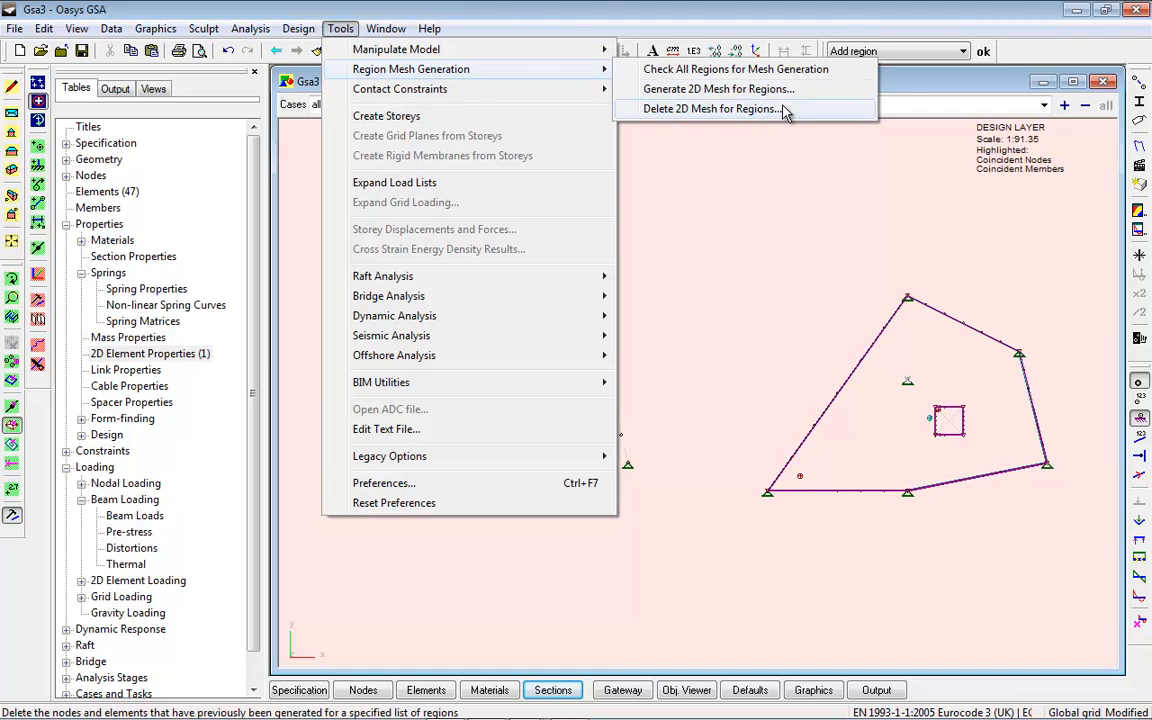
{"action": "left_click", "coordinate": [706, 89]}
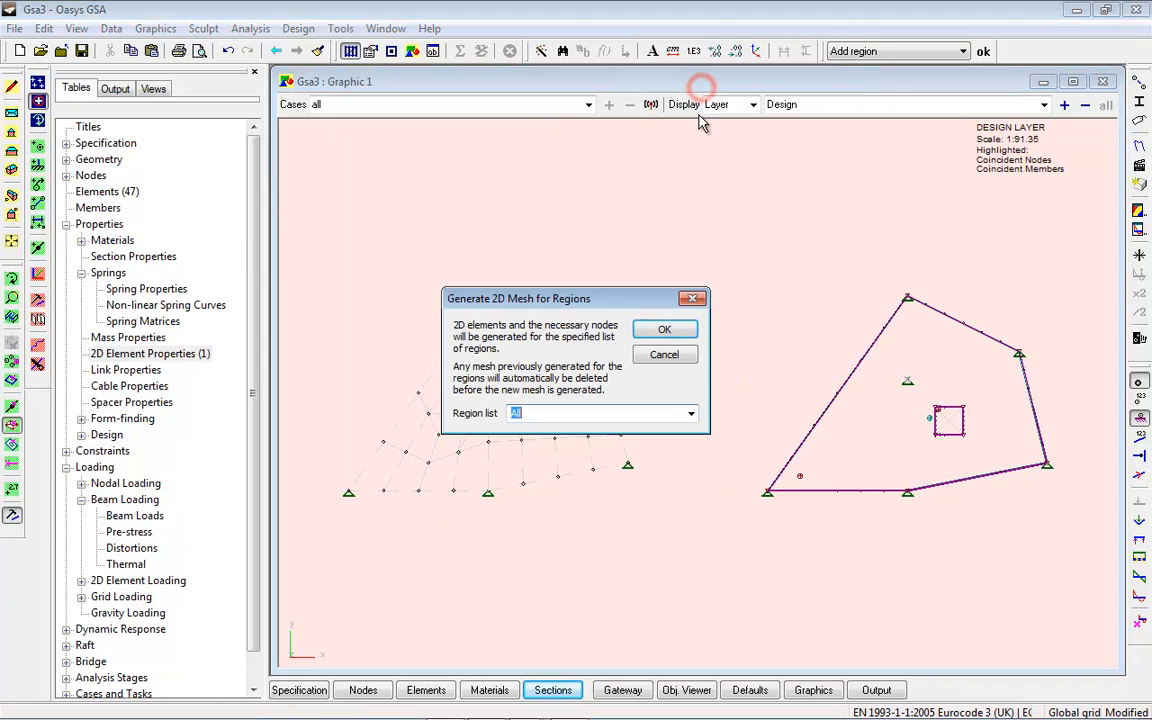
{"action": "left_click", "coordinate": [656, 329]}
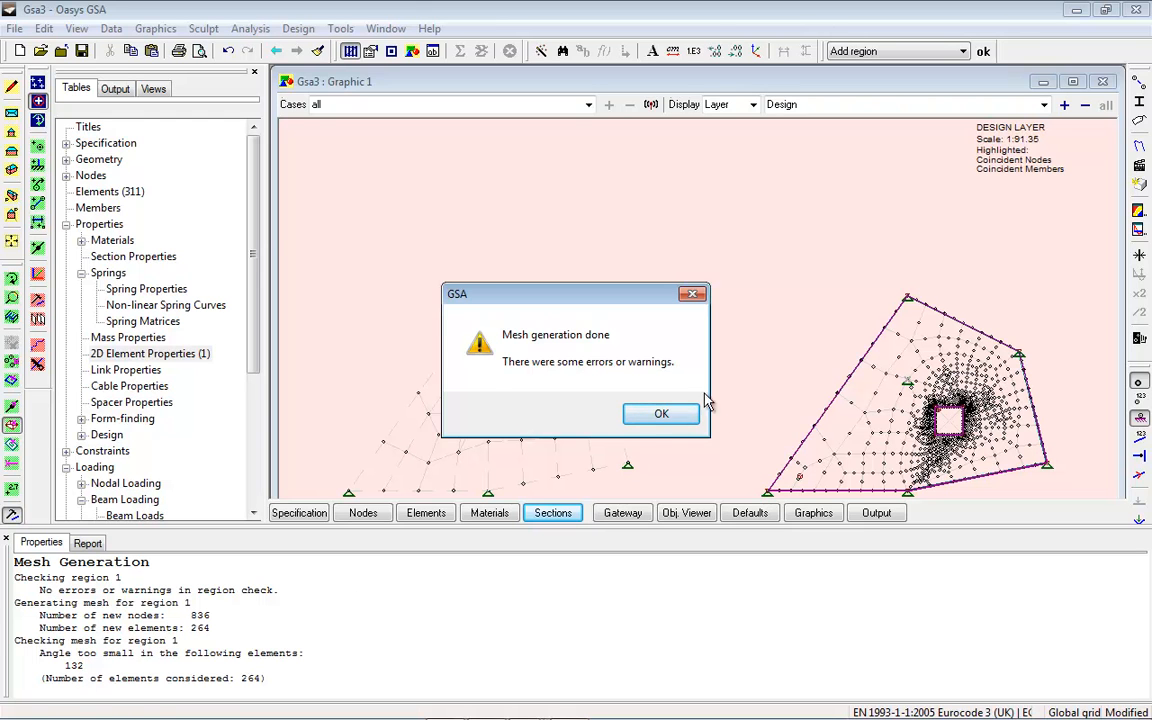
{"action": "left_click", "coordinate": [672, 414]}
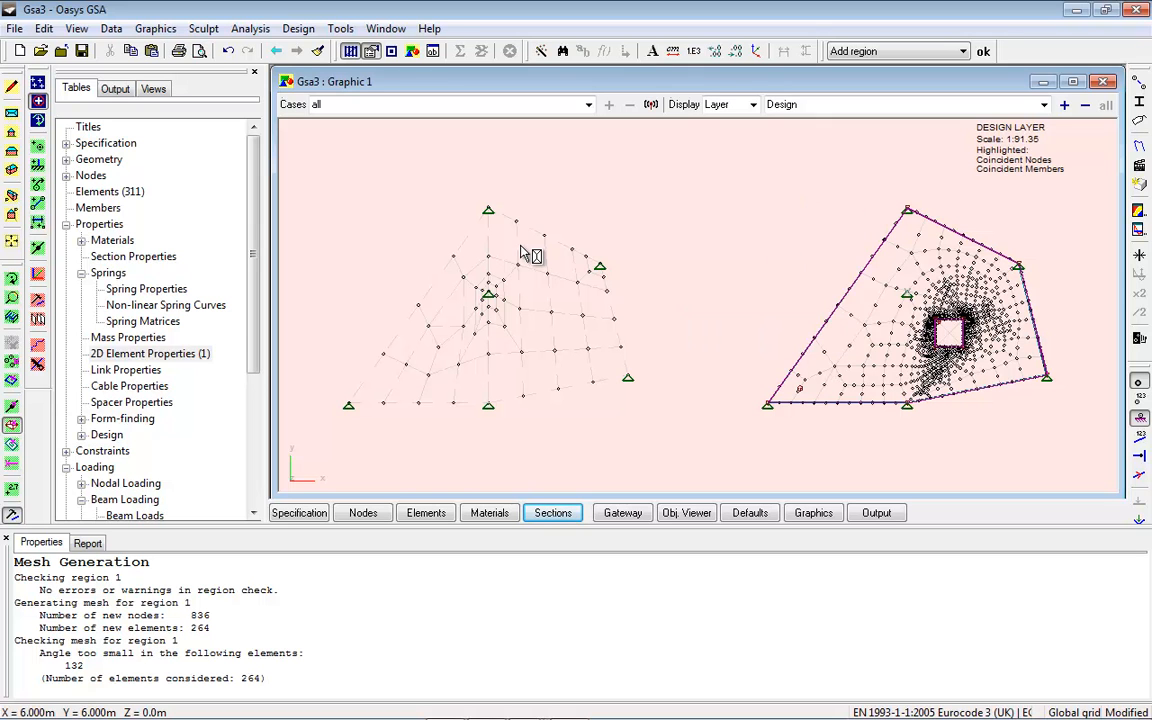
Step: Switch to the analysis layer and contour the 2D elements by Angle check to examine the mesh around the void
{"action": "key", "text": "ctrl+l"}
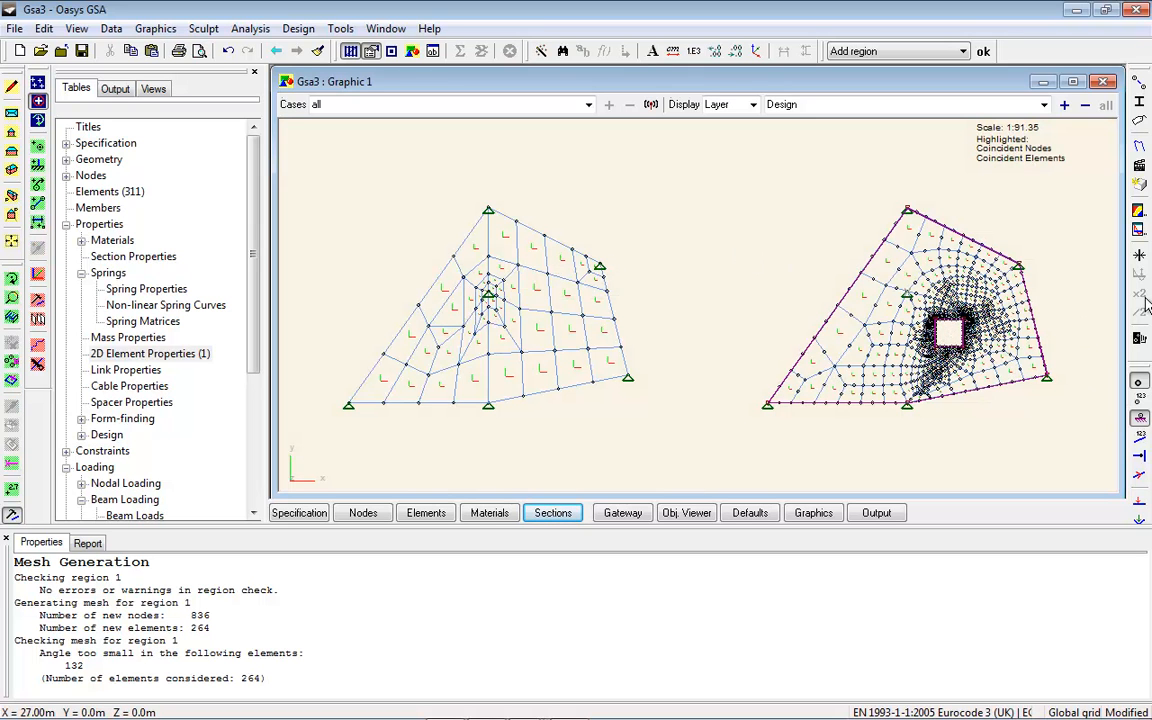
{"action": "left_click", "coordinate": [1140, 211]}
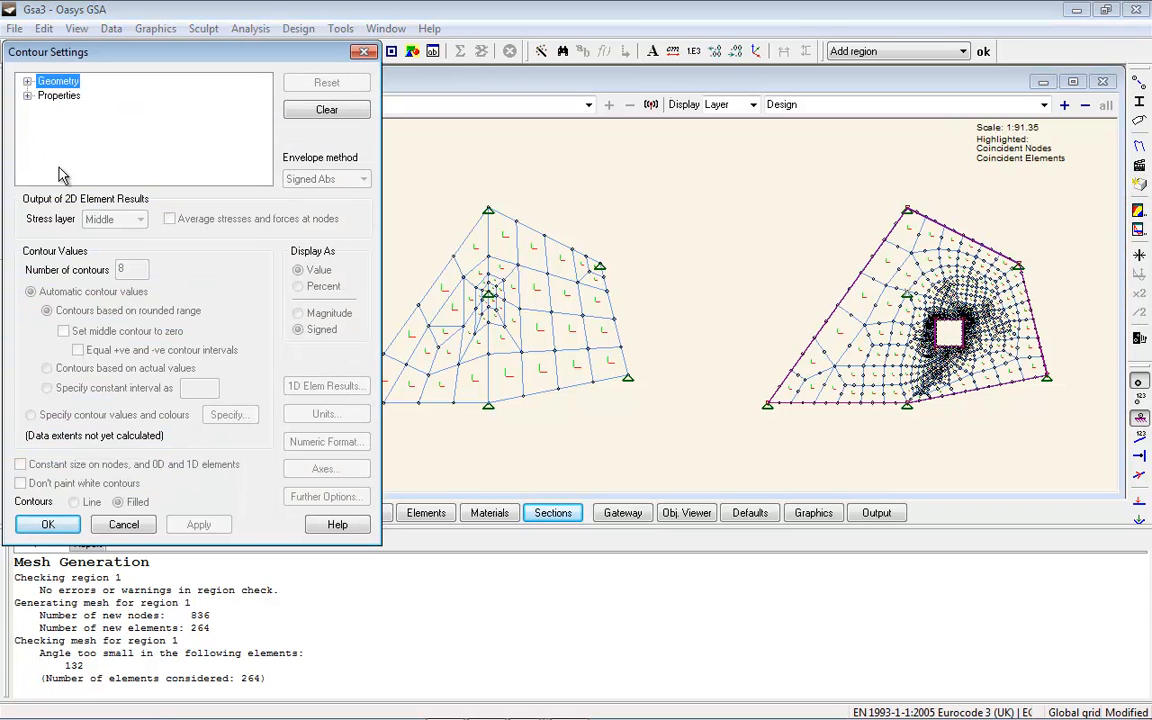
{"action": "left_click", "coordinate": [27, 82]}
{"action": "left_click", "coordinate": [44, 95]}
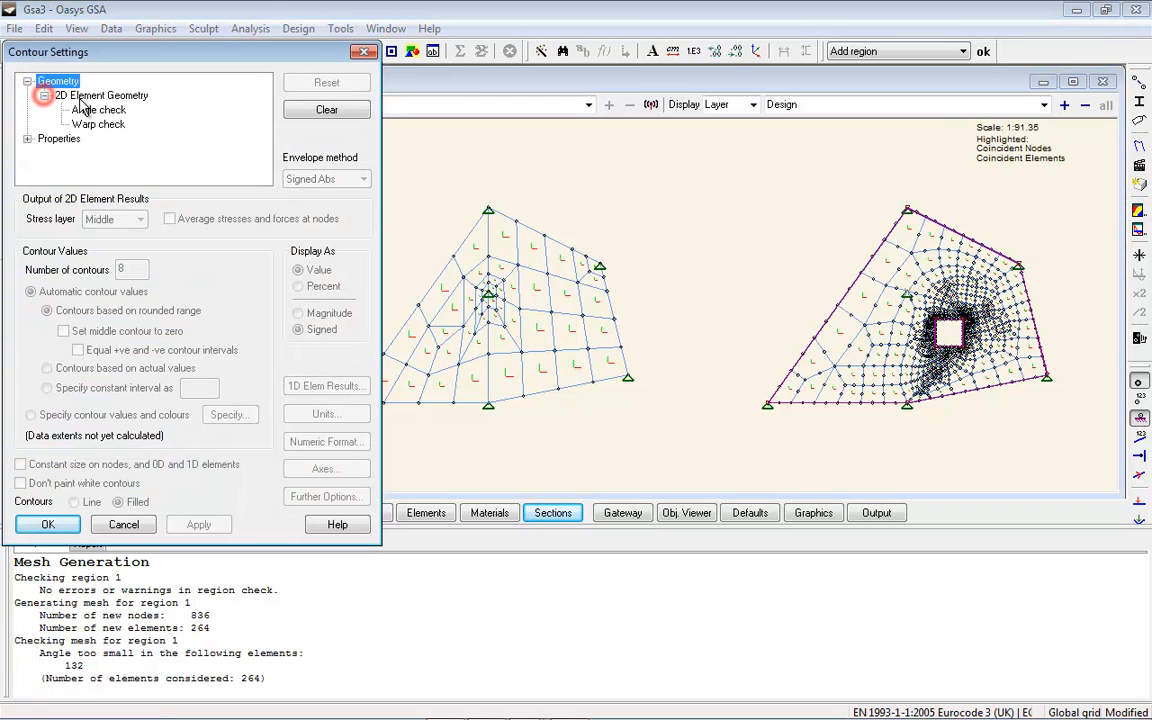
{"action": "left_click", "coordinate": [86, 109]}
{"action": "left_click", "coordinate": [48, 524]}
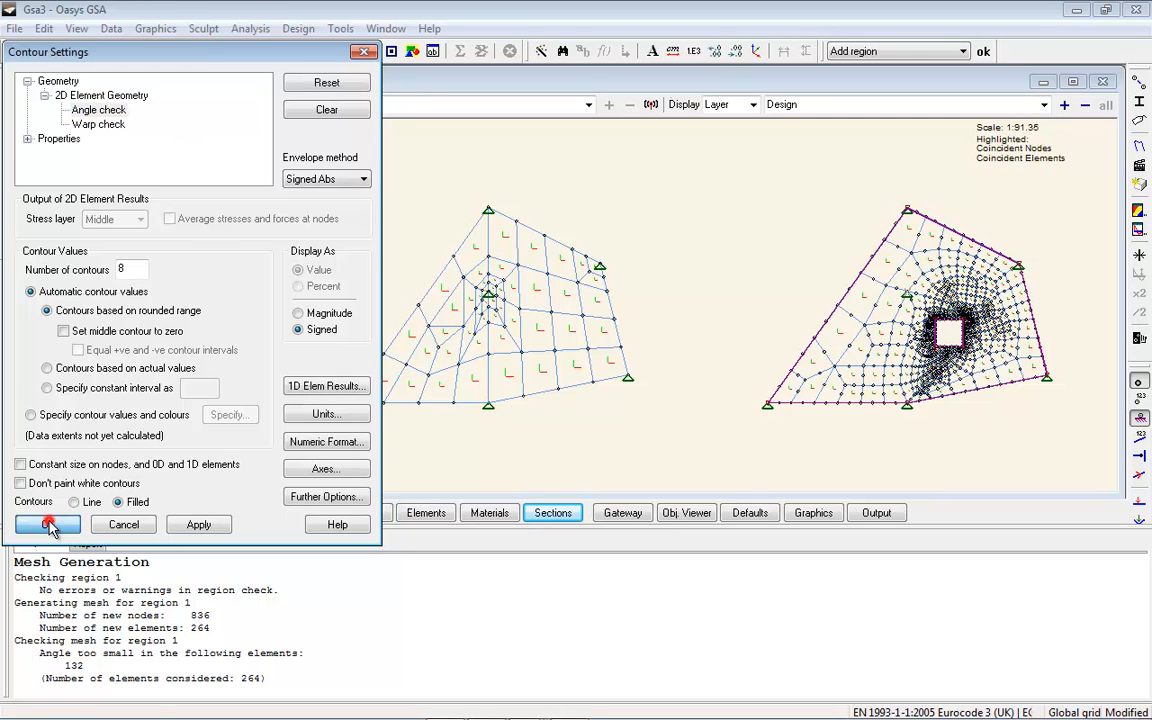
{"action": "middle_click_drag", "start_coordinate": [892, 357], "coordinate": [885, 357]}
{"action": "middle_click_drag", "start_coordinate": [781, 342], "coordinate": [608, 347]}
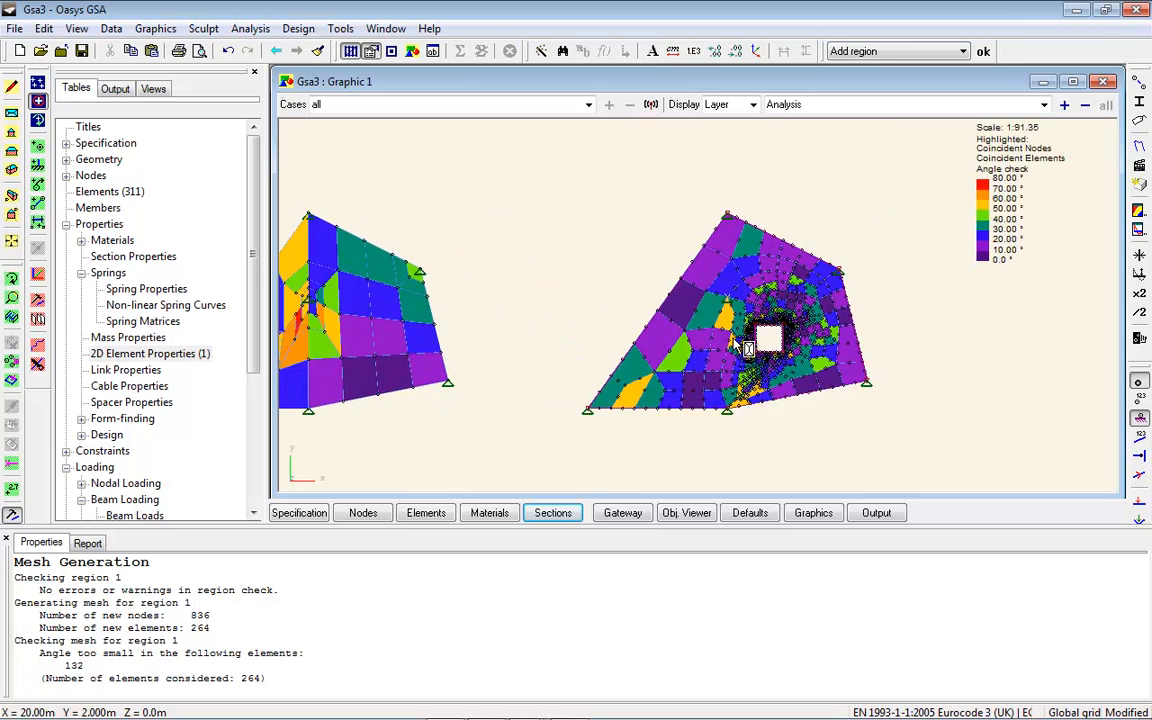
{"action": "scroll", "coordinate": [744, 343], "scroll_direction": "up", "scroll_amount": 3}
{"action": "scroll", "coordinate": [805, 338], "scroll_direction": "up", "scroll_amount": 2}
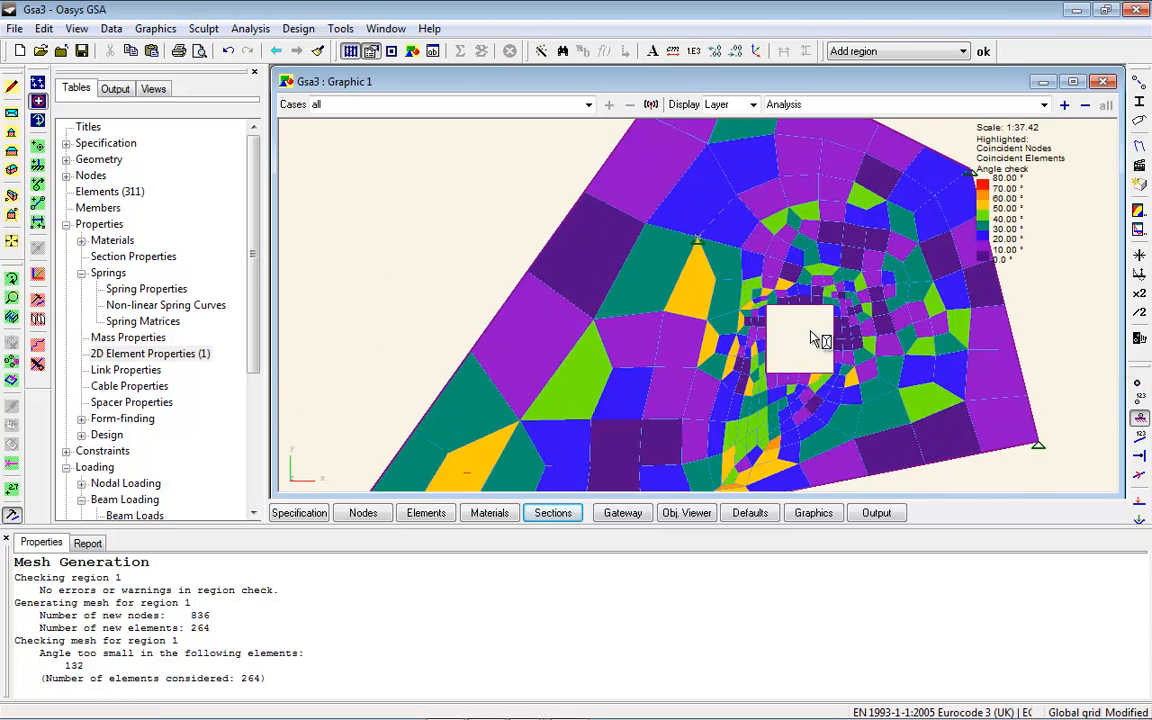
{"action": "scroll", "coordinate": [813, 337], "scroll_direction": "down", "scroll_amount": 5}
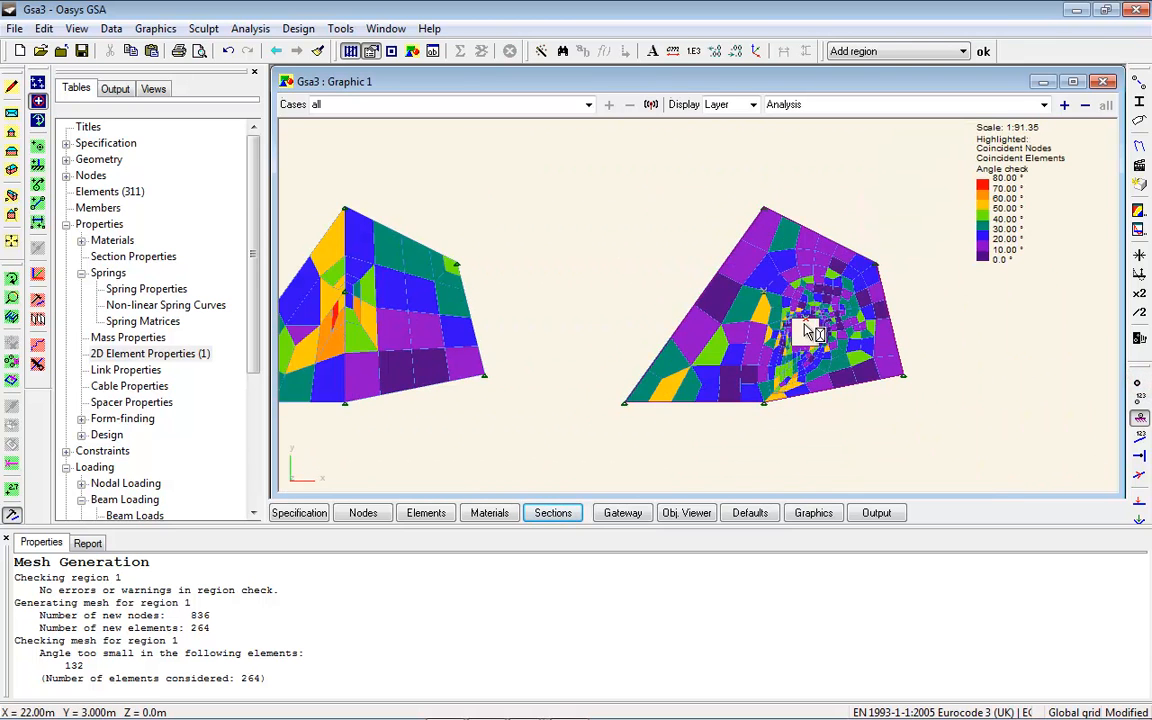
Step: Set the mesh steps of region 1 to Linear in its region definition
{"action": "left_click", "coordinate": [65, 159]}
{"action": "left_click", "coordinate": [81, 224]}
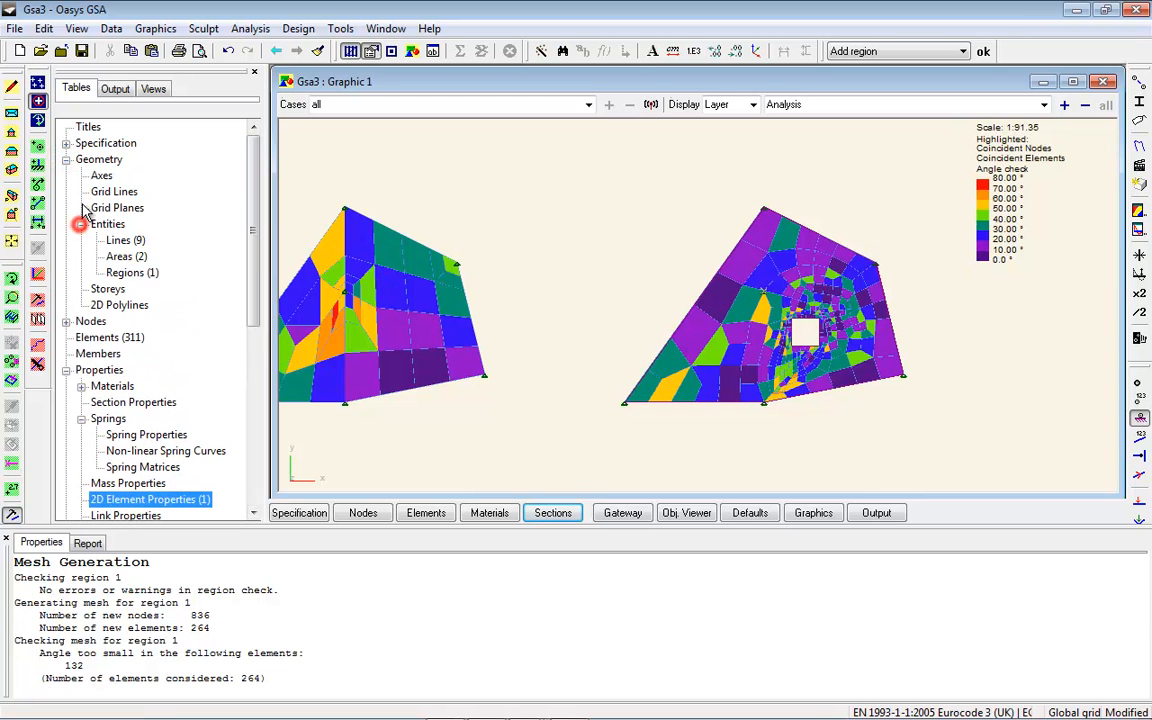
{"action": "double_click", "coordinate": [130, 273]}
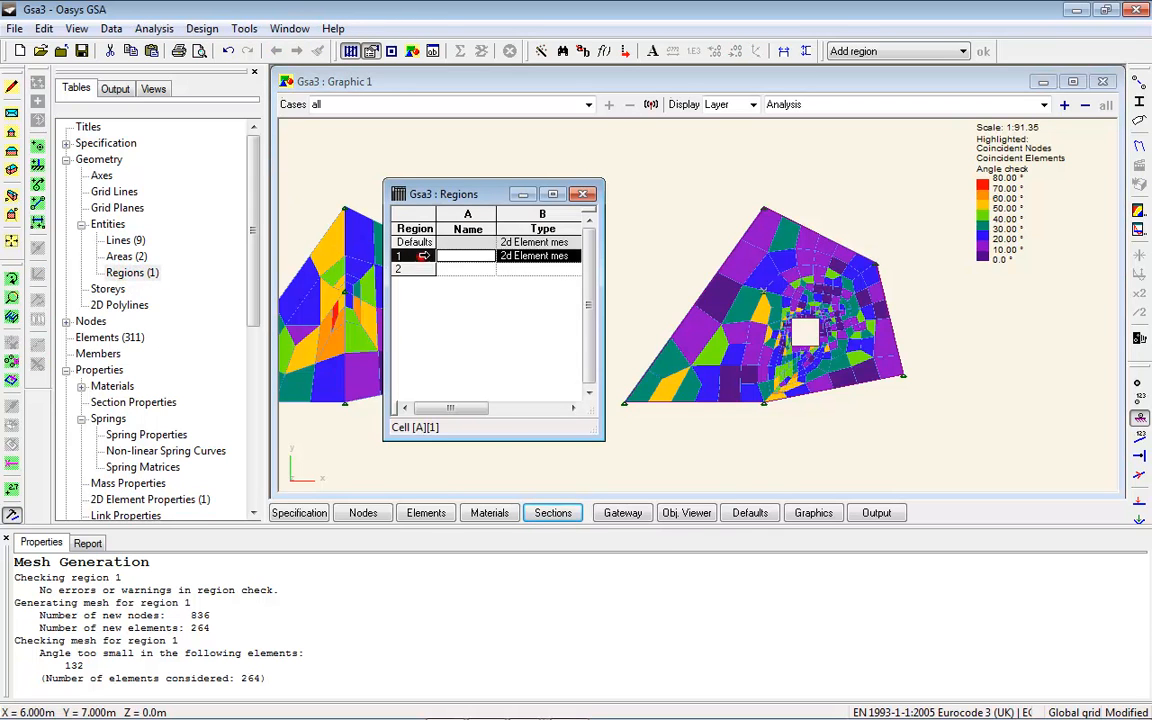
{"action": "double_click", "coordinate": [410, 256]}
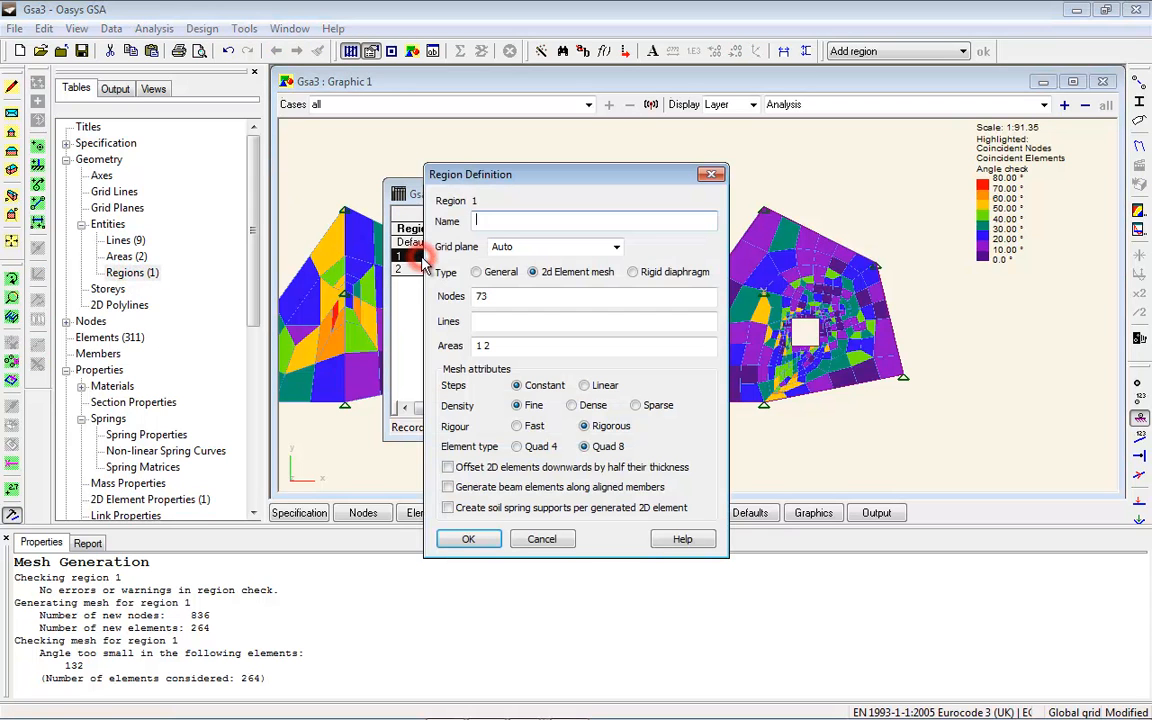
{"action": "left_click", "coordinate": [585, 386]}
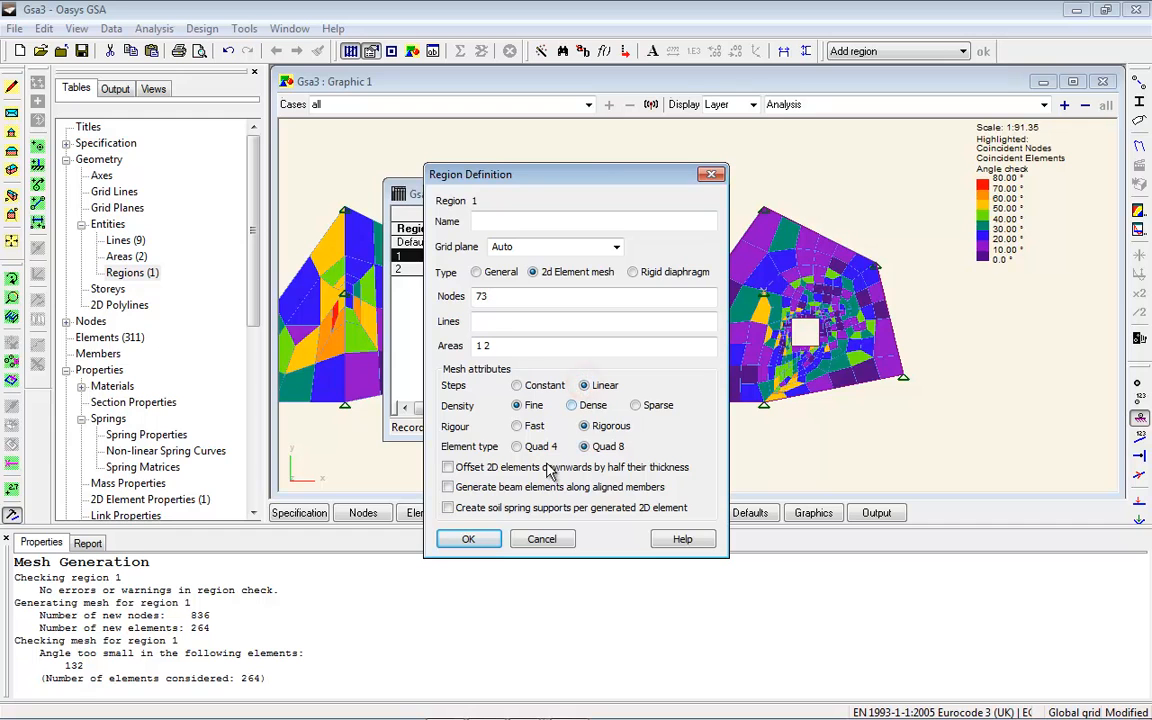
{"action": "left_click", "coordinate": [468, 539]}
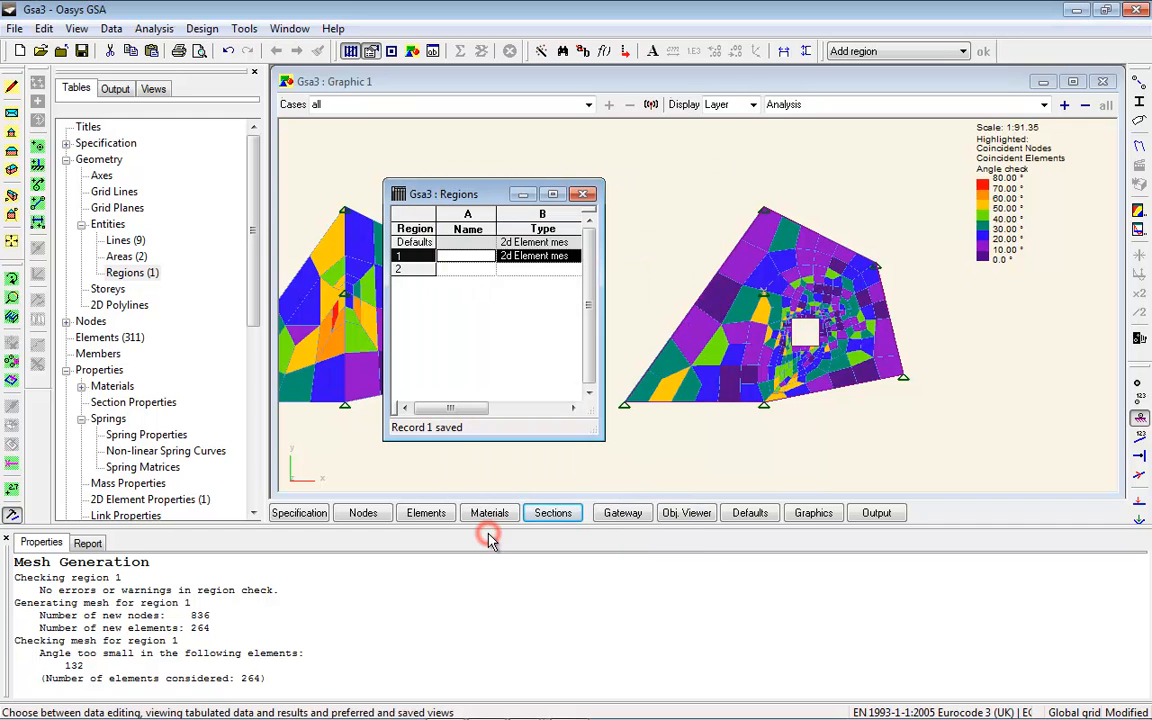
Step: Regenerate the 2D mesh for all regions with the linear steps
{"action": "left_click", "coordinate": [244, 28]}
{"action": "mouse_move", "coordinate": [275, 67]}
{"action": "left_click", "coordinate": [620, 92]}
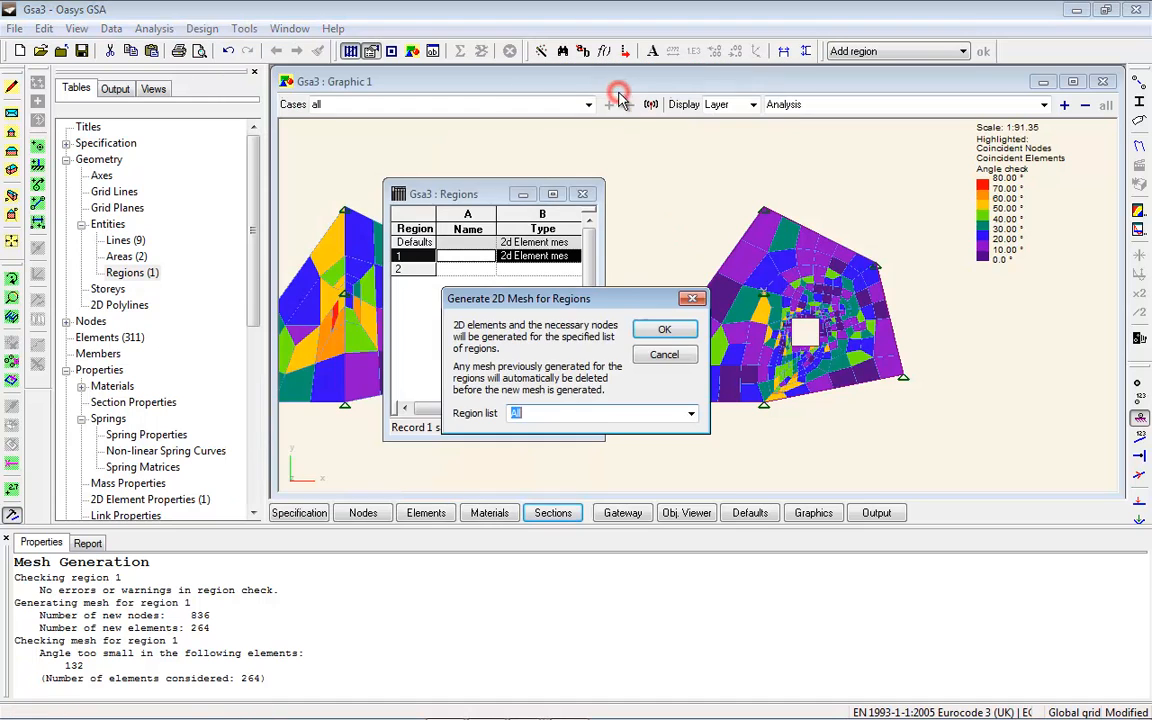
{"action": "left_click", "coordinate": [662, 329]}
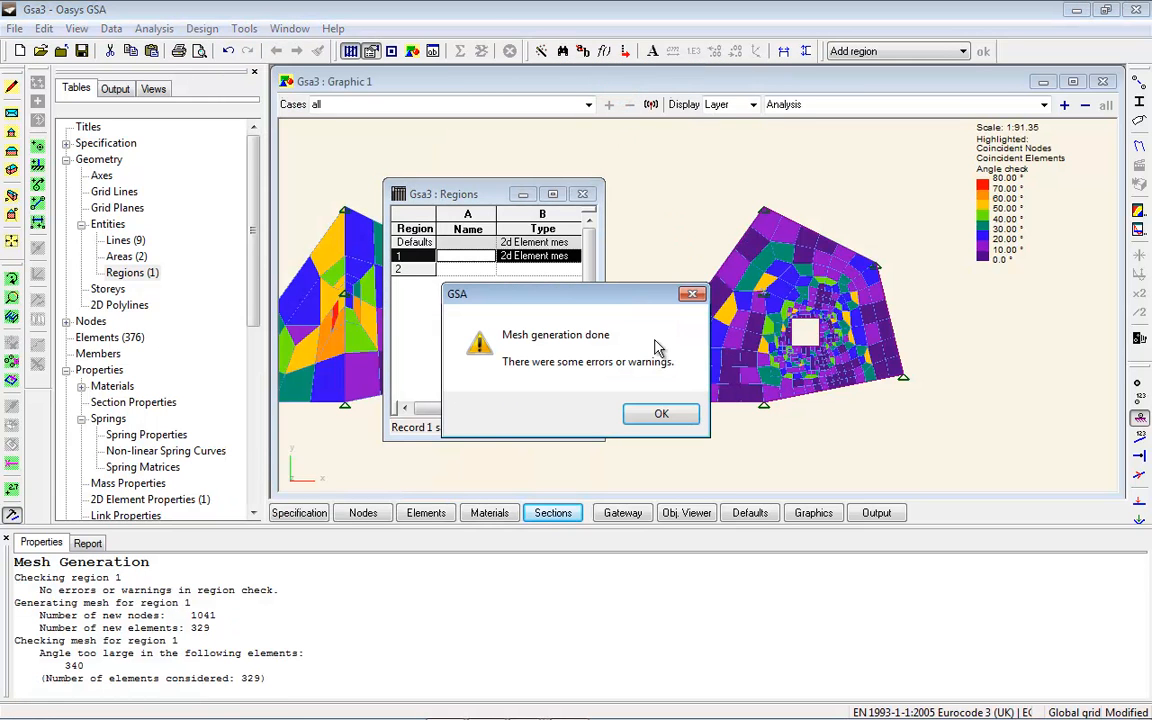
{"action": "left_click", "coordinate": [643, 412]}
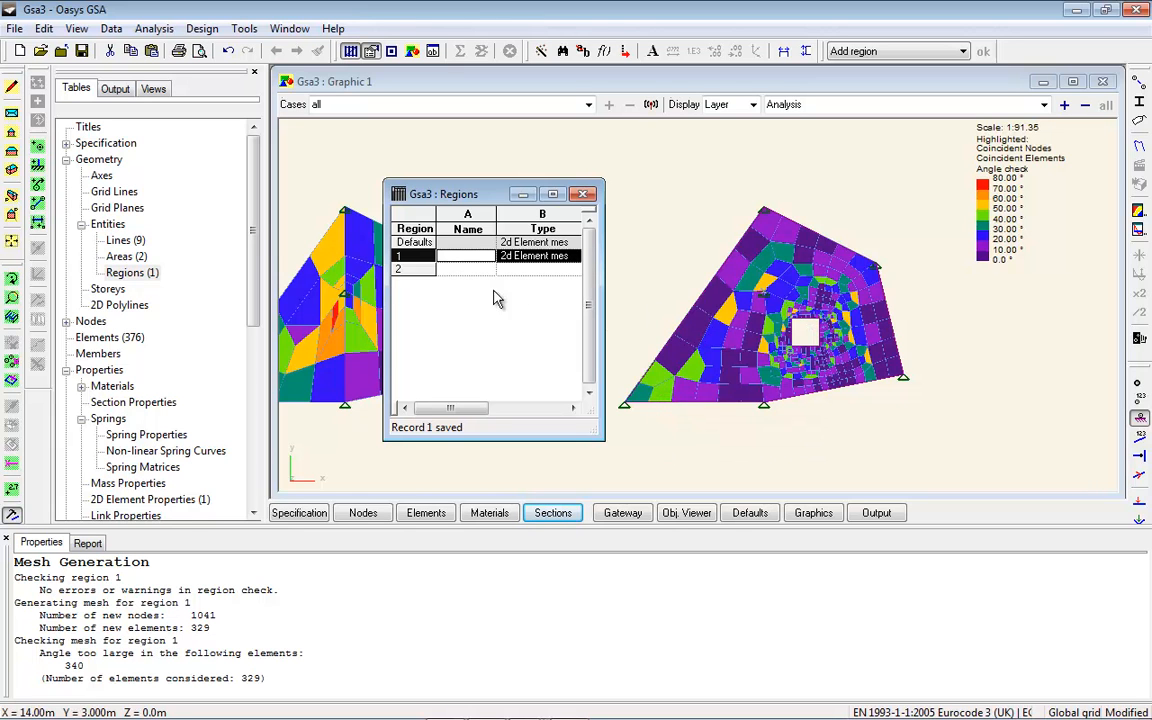
Step: Change the step type of the defaults and lines 1 to 9 to Step size, and close the lines and regions tables
{"action": "double_click", "coordinate": [126, 242]}
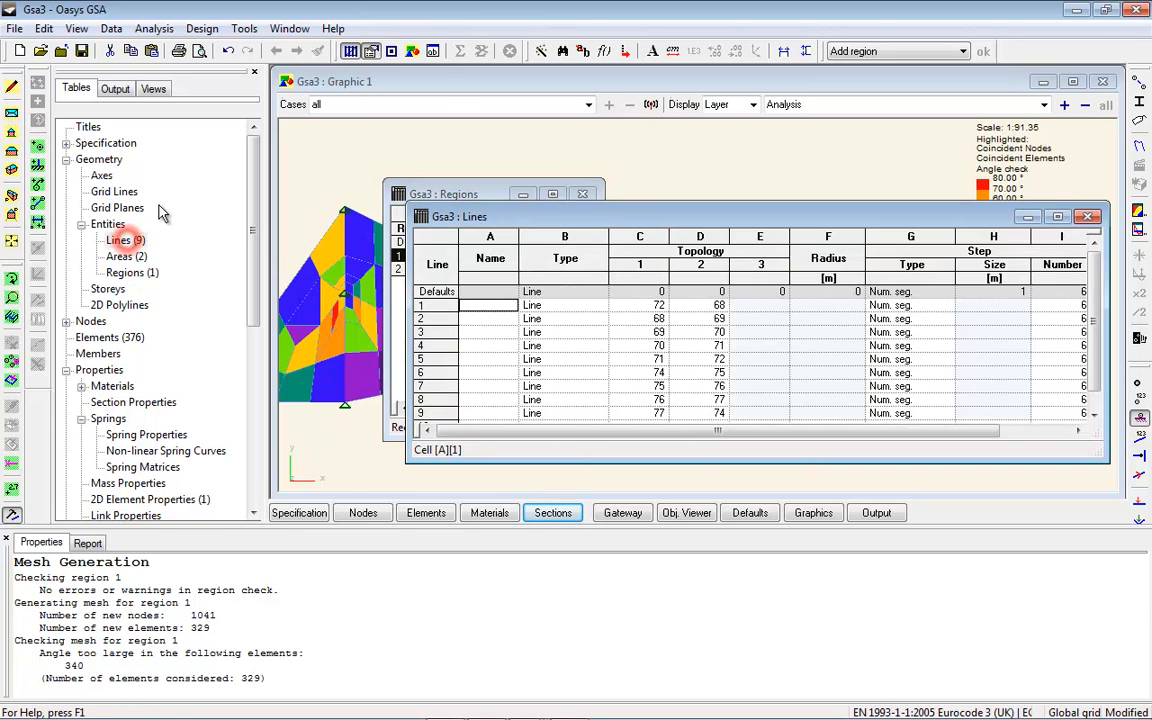
{"action": "left_click_drag", "start_coordinate": [406, 206], "coordinate": [368, 177]}
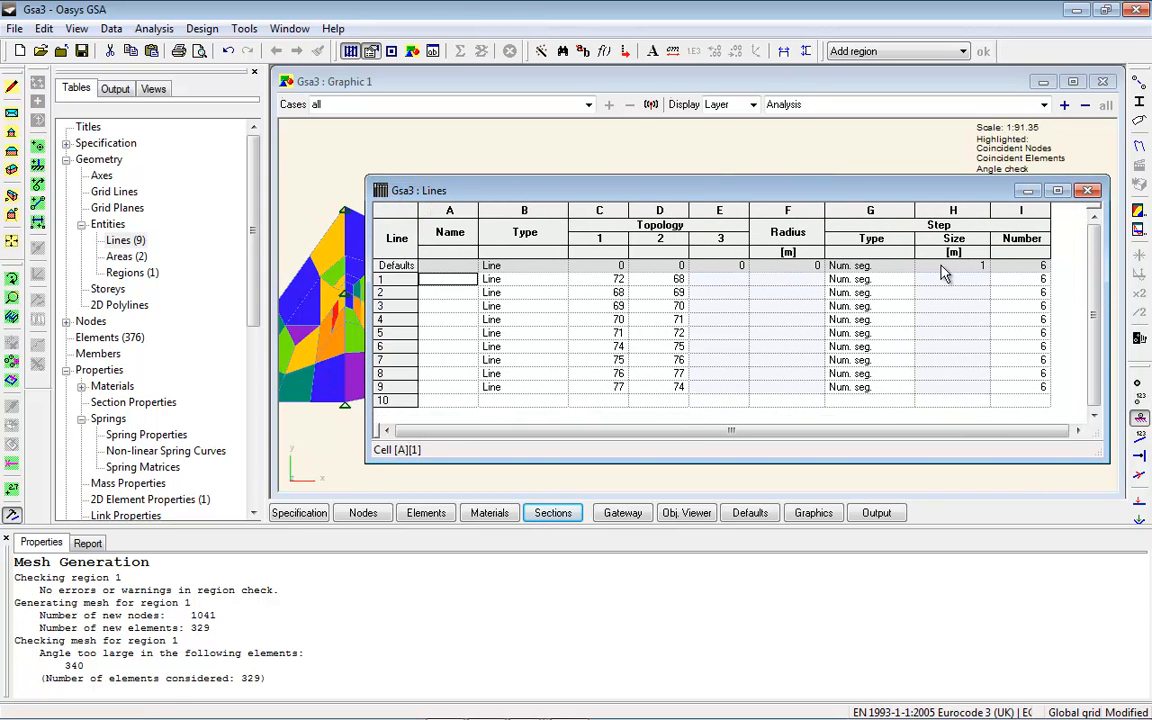
{"action": "left_click", "coordinate": [908, 266]}
{"action": "left_click", "coordinate": [885, 279]}
{"action": "left_click", "coordinate": [890, 281]}
{"action": "key", "text": "Delete"}
{"action": "key", "text": "Down"}
{"action": "key", "text": "Delete"}
{"action": "key", "text": "Down"}
{"action": "key", "text": "Delete"}
{"action": "key", "text": "Down"}
{"action": "key", "text": "Delete"}
{"action": "key", "text": "Down"}
{"action": "key", "text": "Delete"}
{"action": "key", "text": "Down"}
{"action": "key", "text": "Delete"}
{"action": "key", "text": "Down"}
{"action": "key", "text": "Delete"}
{"action": "key", "text": "Down"}
{"action": "key", "text": "Delete"}
{"action": "key", "text": "Down"}
{"action": "key", "text": "Delete"}
{"action": "key", "text": "Up"}
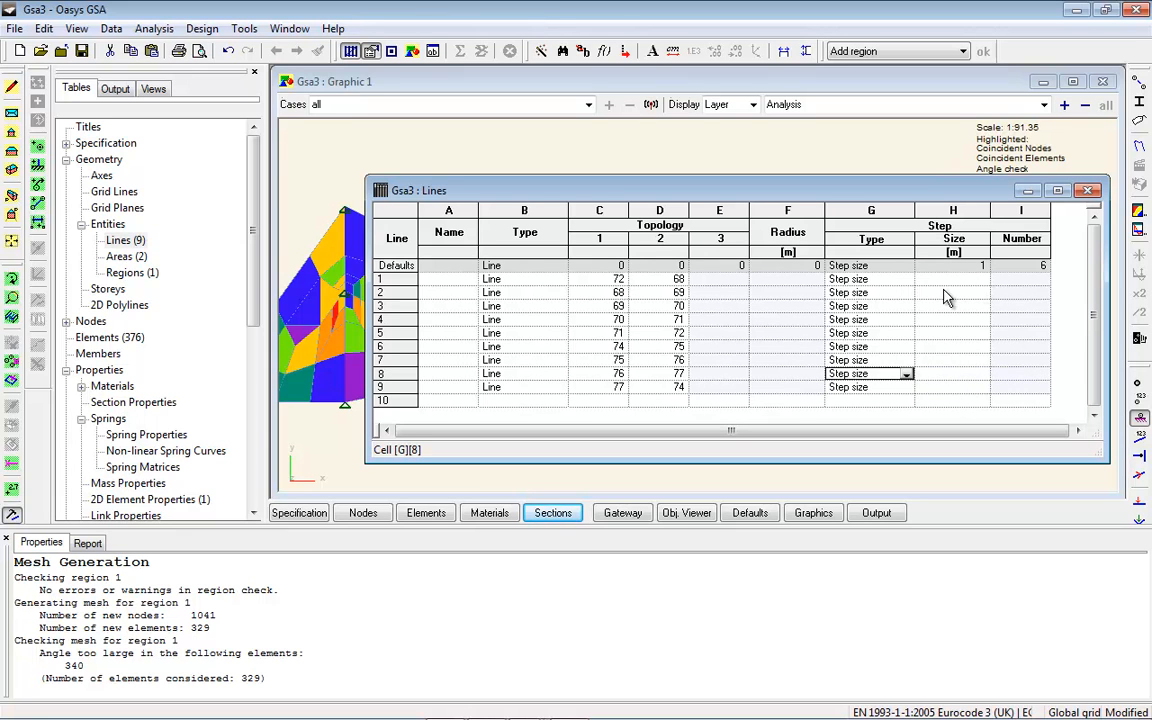
{"action": "left_click", "coordinate": [1089, 190]}
{"action": "double_click", "coordinate": [127, 240]}
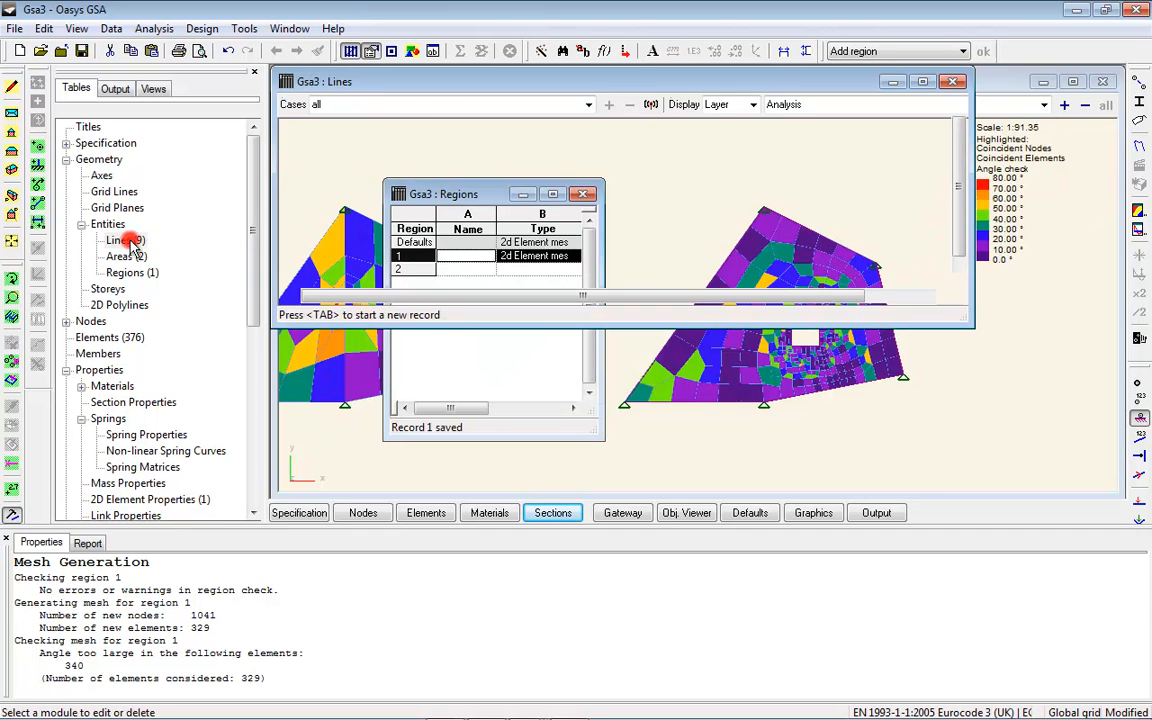
{"action": "left_click", "coordinate": [952, 84]}
{"action": "left_click", "coordinate": [584, 194]}
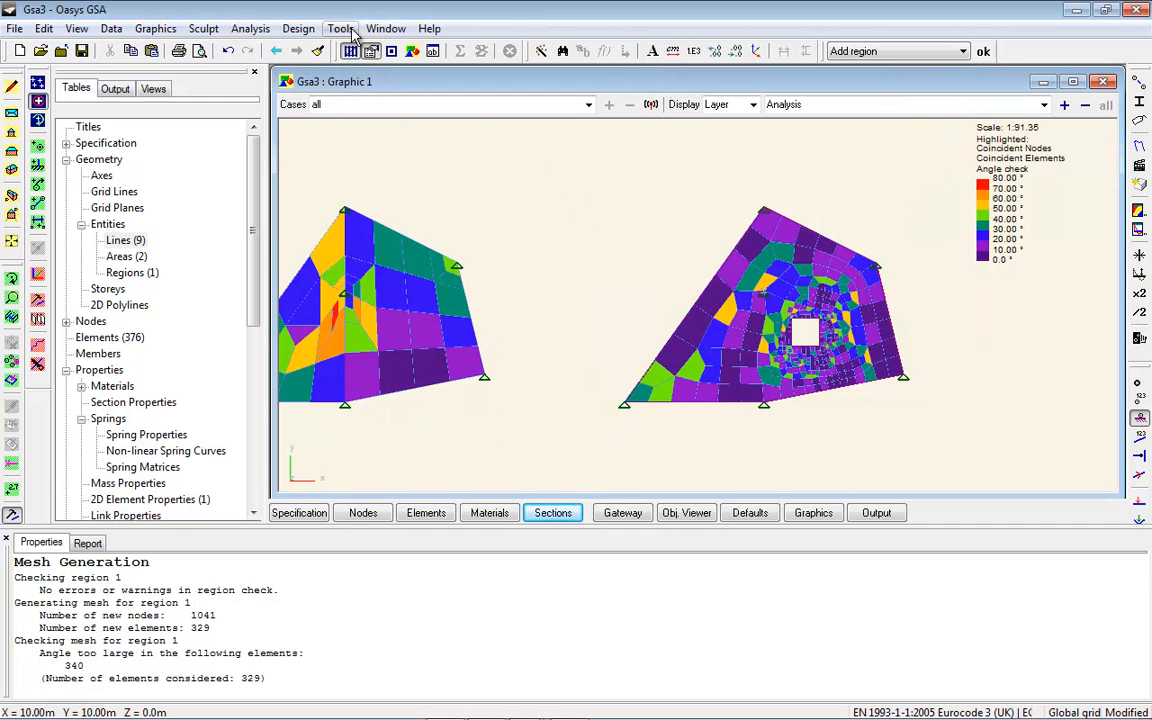
Step: Regenerate the 2D mesh for all regions using the line step sizes, and display the elements shrunk
{"action": "left_click", "coordinate": [340, 29]}
{"action": "left_click", "coordinate": [397, 69]}
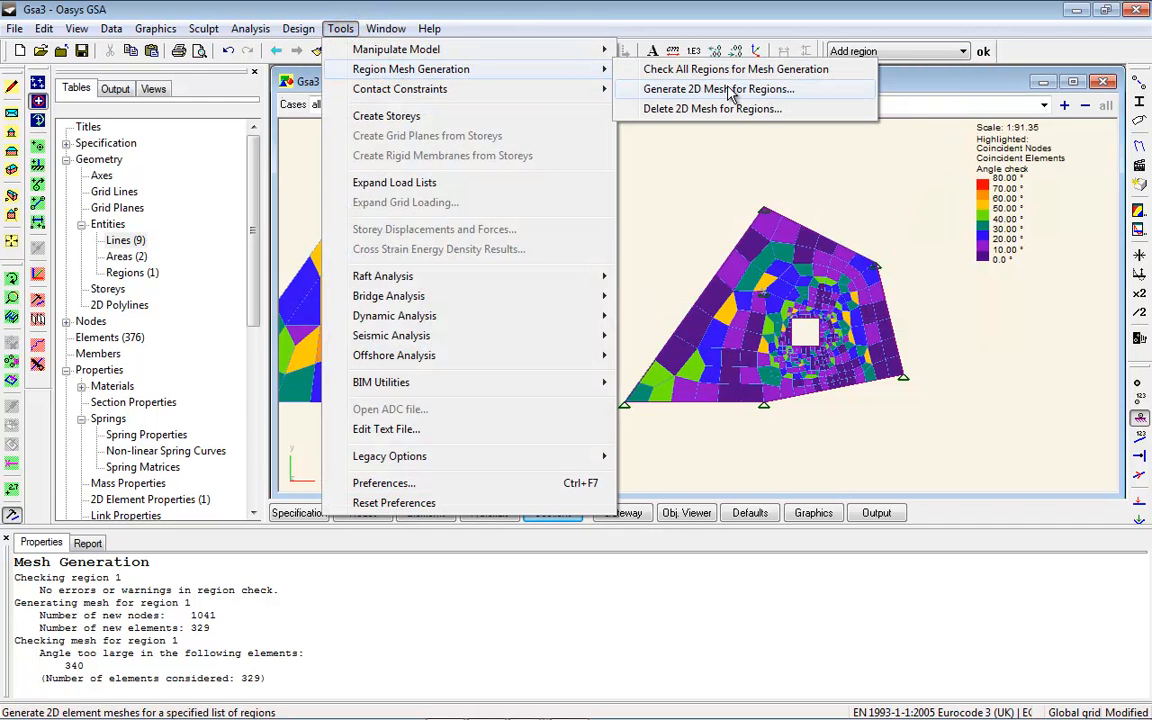
{"action": "left_click", "coordinate": [728, 88]}
{"action": "left_click", "coordinate": [664, 331]}
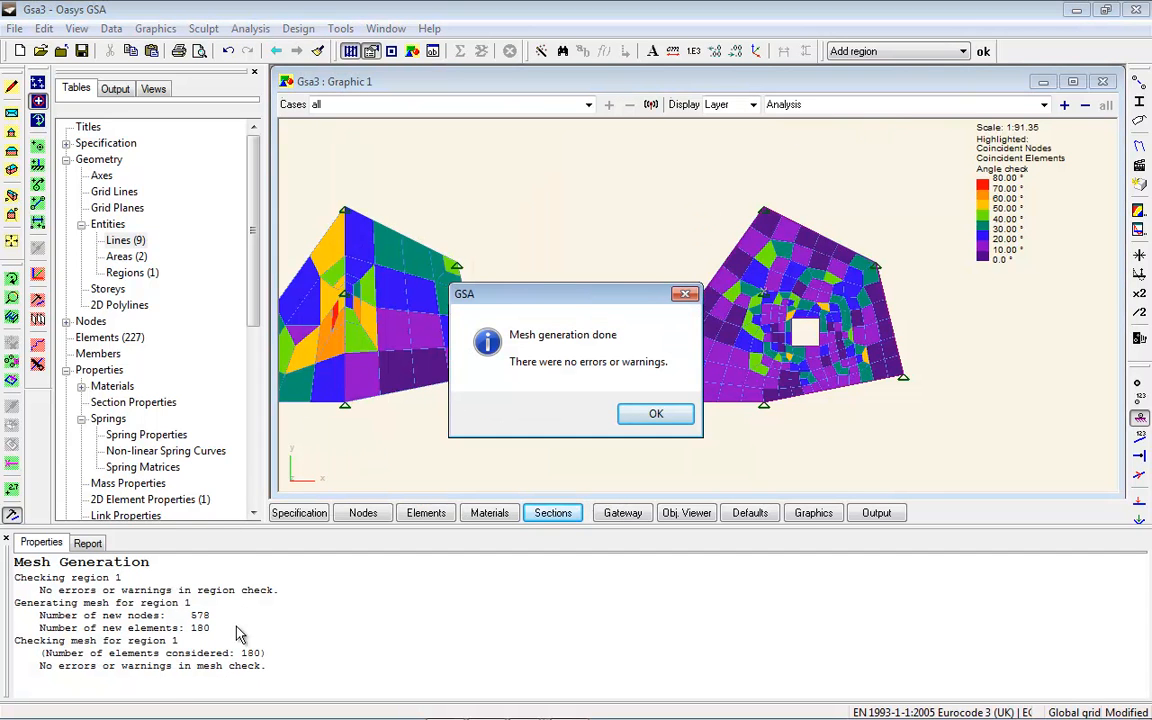
{"action": "left_click", "coordinate": [655, 413]}
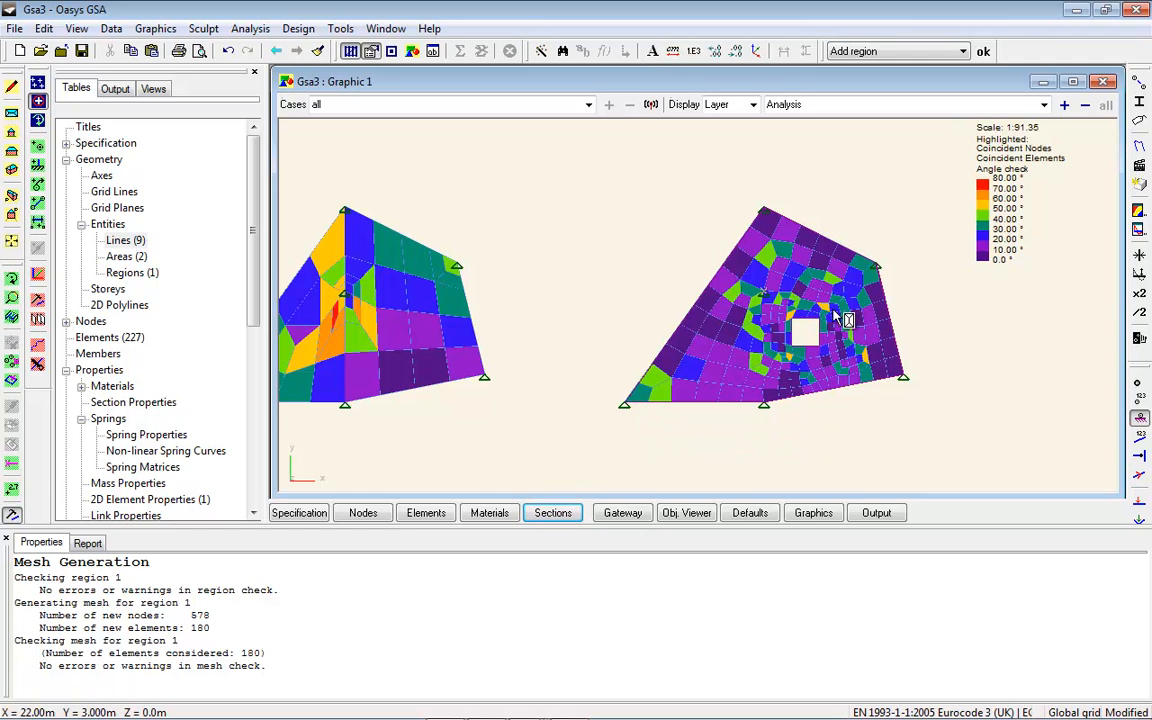
{"action": "scroll", "coordinate": [797, 318], "scroll_direction": "up", "scroll_amount": 3}
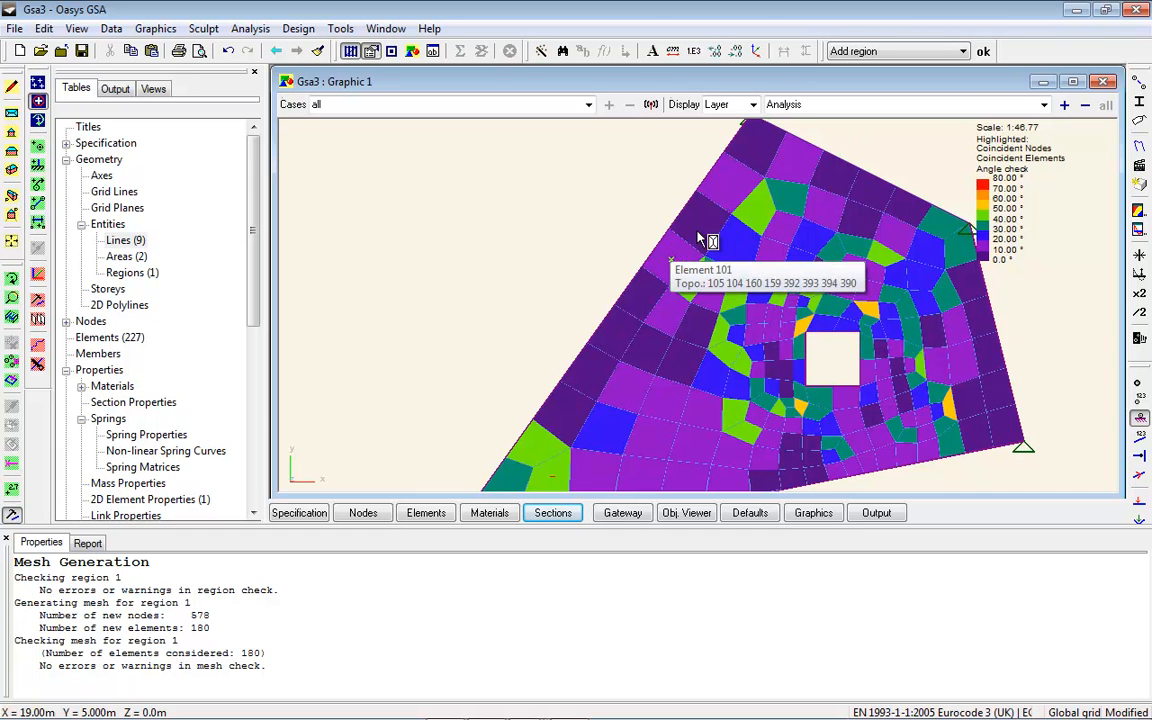
{"action": "left_click", "coordinate": [1139, 86]}
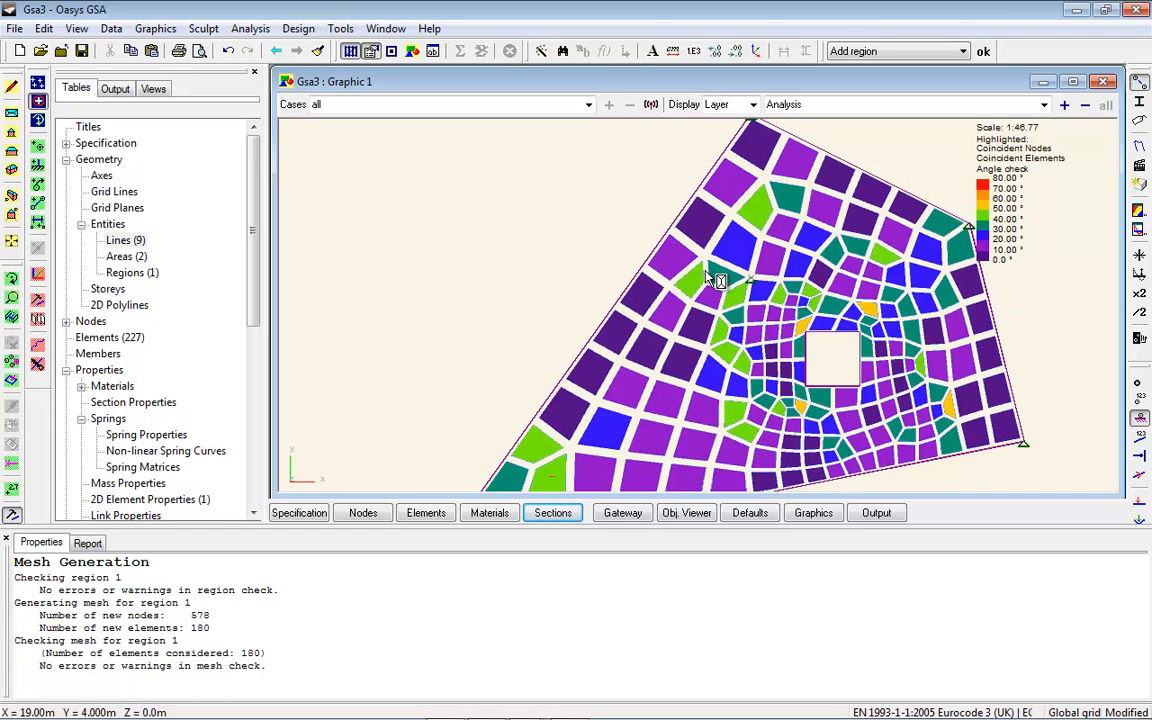
Step: Edit the mesh attributes of node 73 inside the slab so that the node is tied to the mesh
{"action": "left_click", "coordinate": [12, 363]}
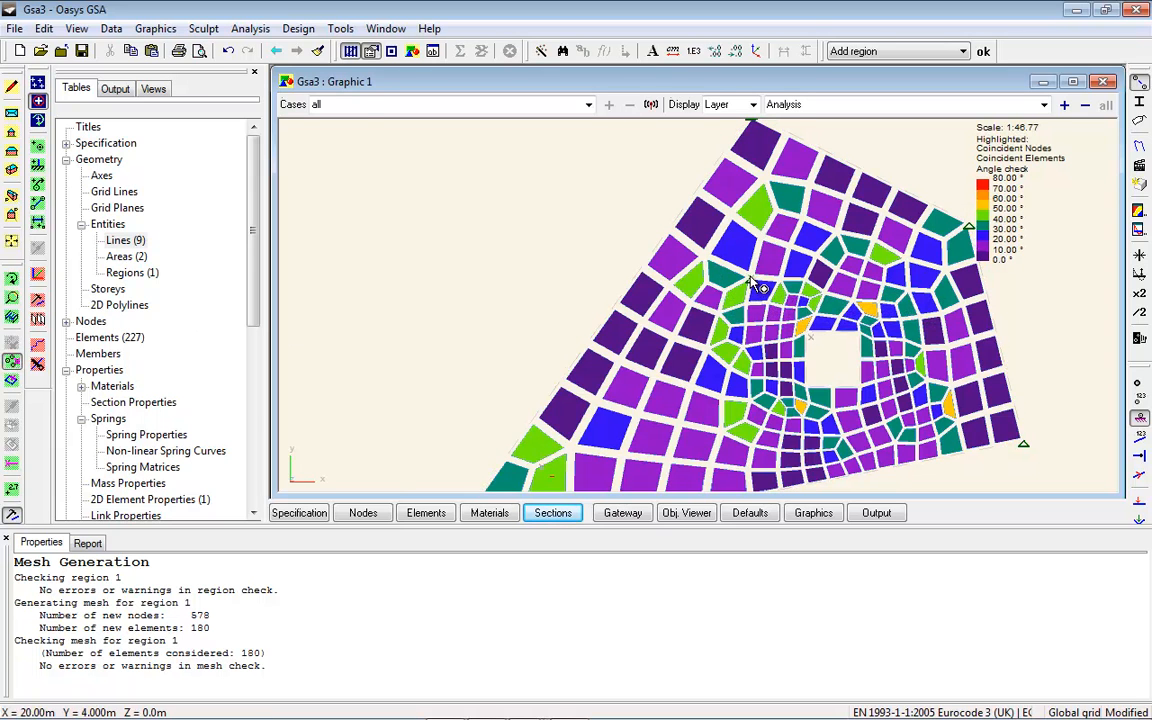
{"action": "left_click", "coordinate": [750, 283]}
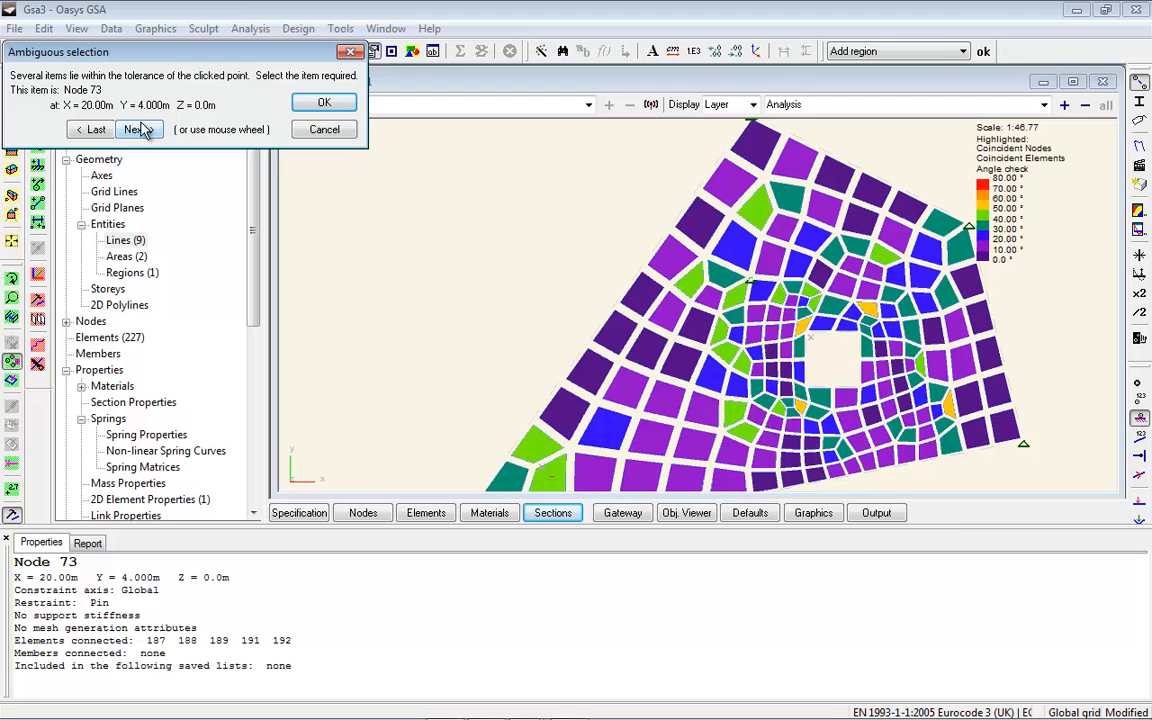
{"action": "left_click", "coordinate": [324, 103]}
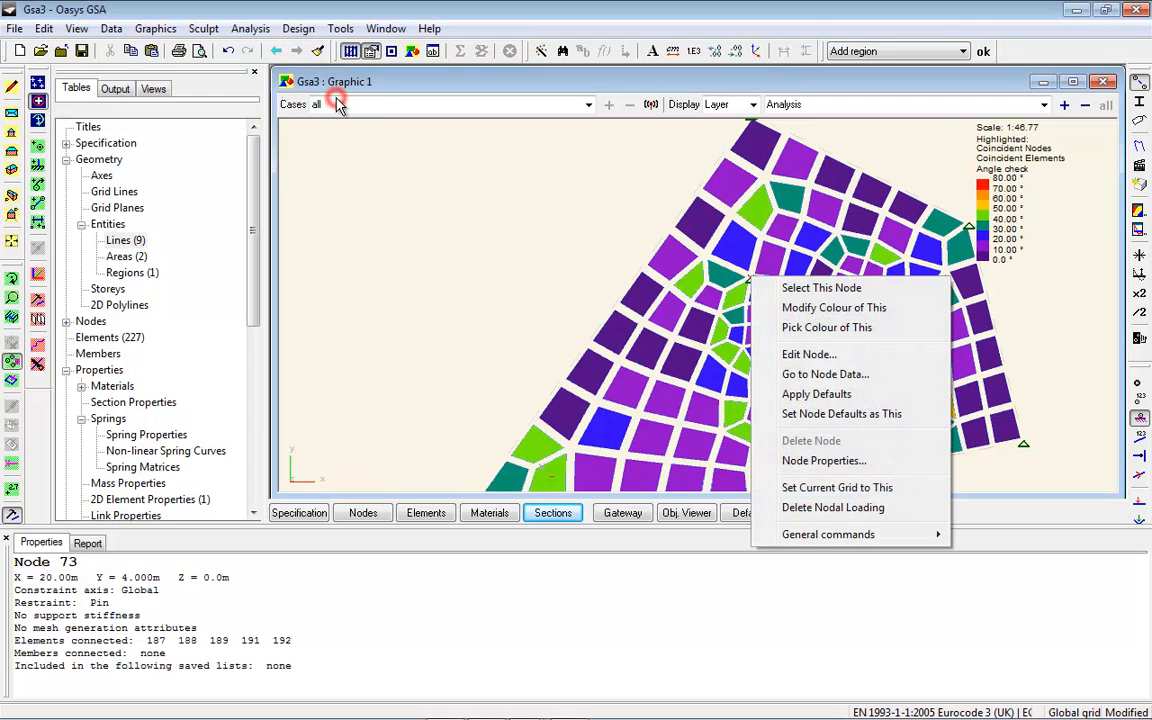
{"action": "left_click", "coordinate": [808, 355]}
{"action": "left_click_drag", "start_coordinate": [632, 236], "coordinate": [388, 108]}
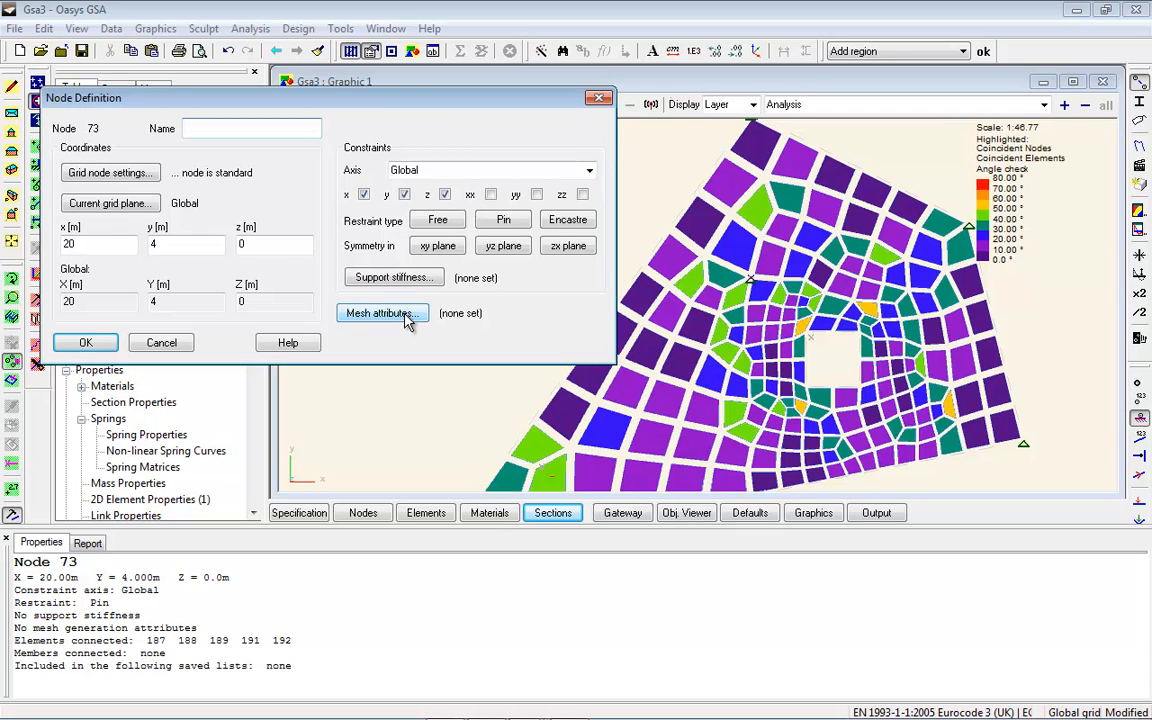
{"action": "left_click", "coordinate": [405, 316]}
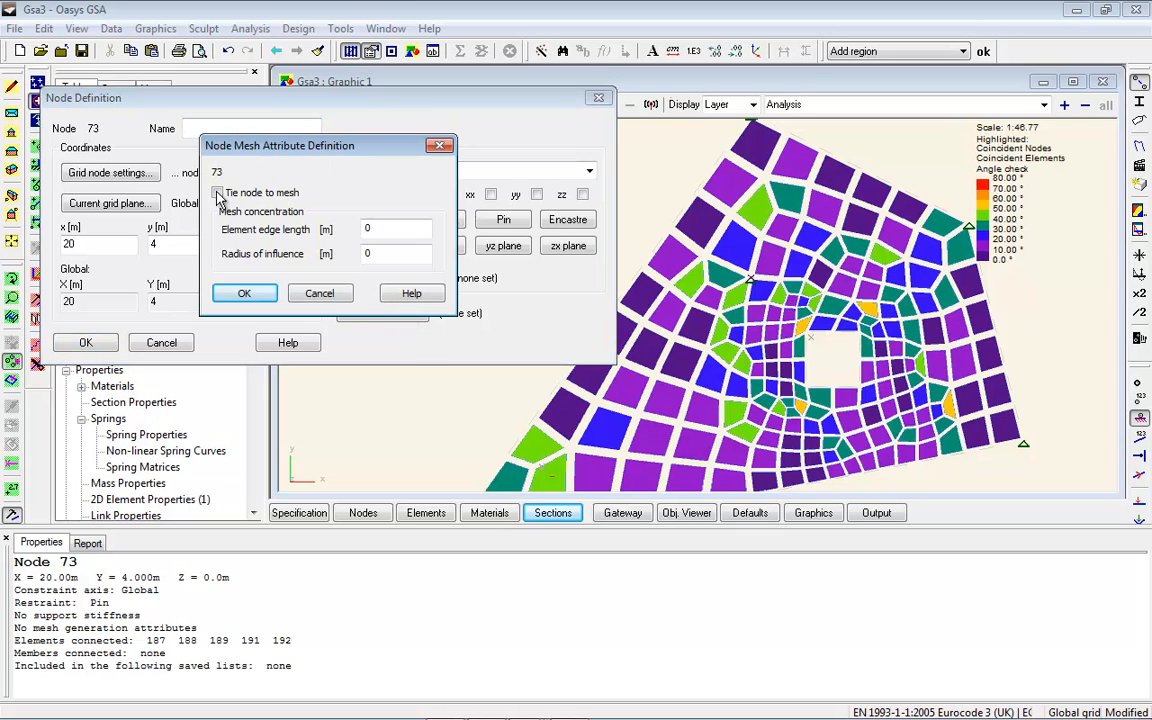
{"action": "left_click", "coordinate": [217, 193]}
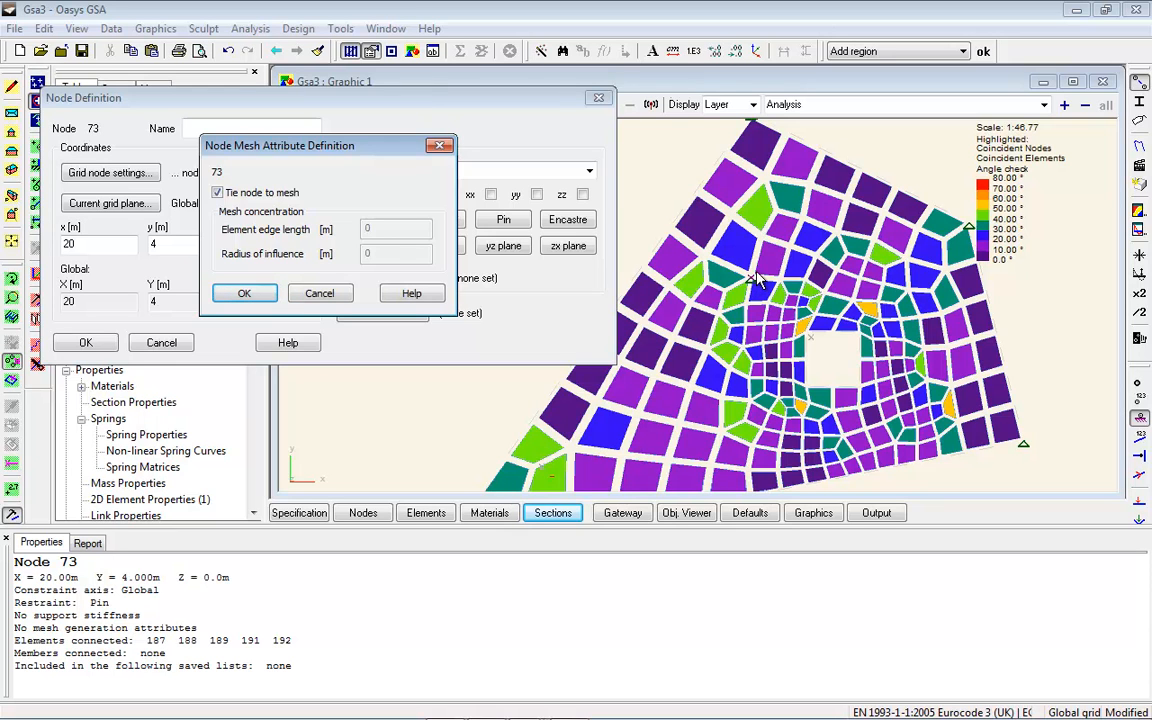
{"action": "left_click", "coordinate": [255, 295]}
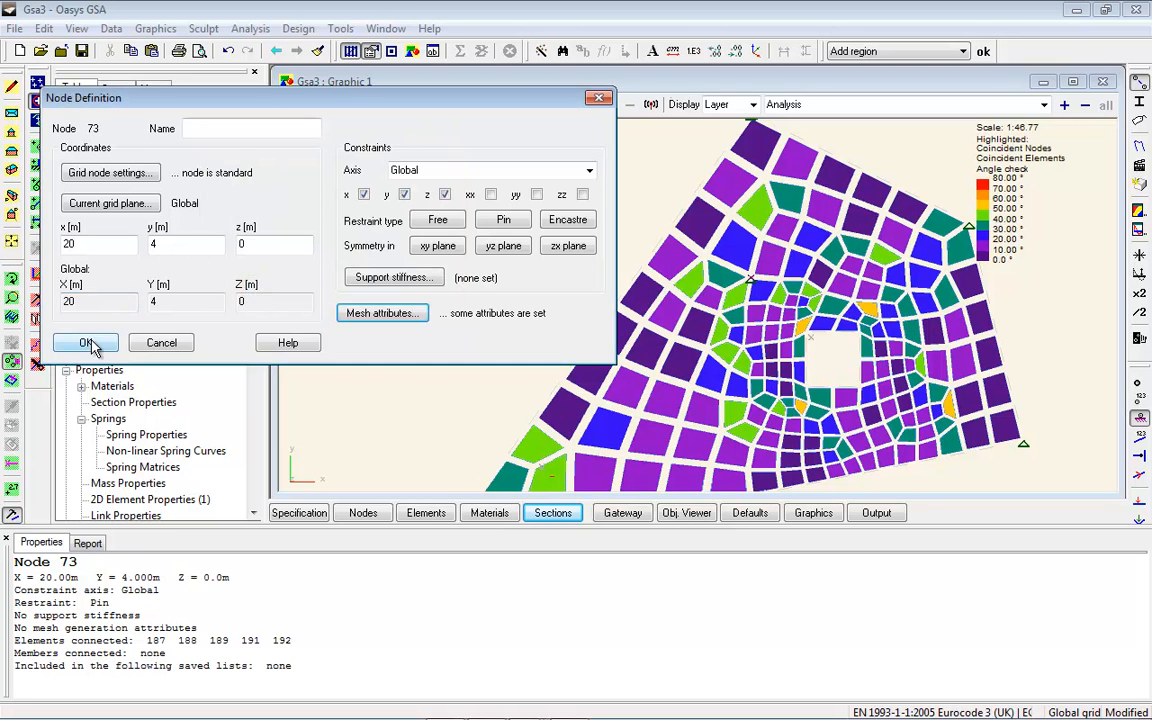
{"action": "left_click", "coordinate": [87, 341]}
Step: Regenerate the 2D mesh for all regions with node 73 tied to it
{"action": "left_click", "coordinate": [340, 28]}
{"action": "left_click", "coordinate": [365, 69]}
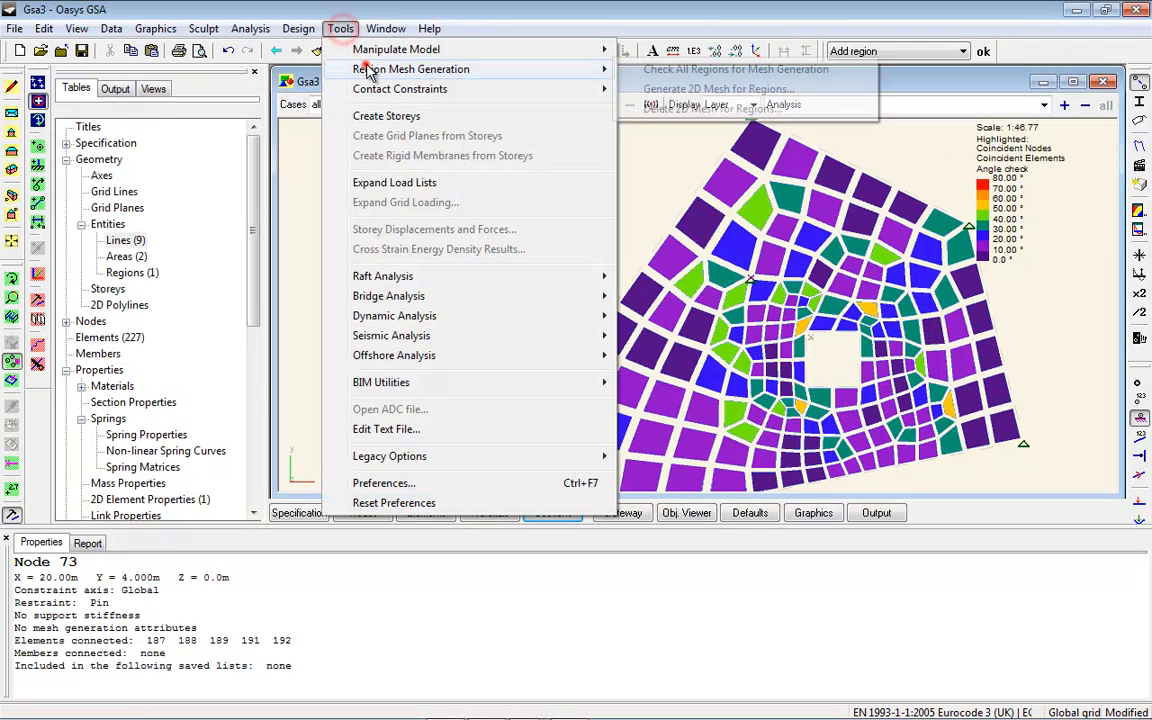
{"action": "left_click", "coordinate": [676, 88]}
{"action": "left_click", "coordinate": [658, 329]}
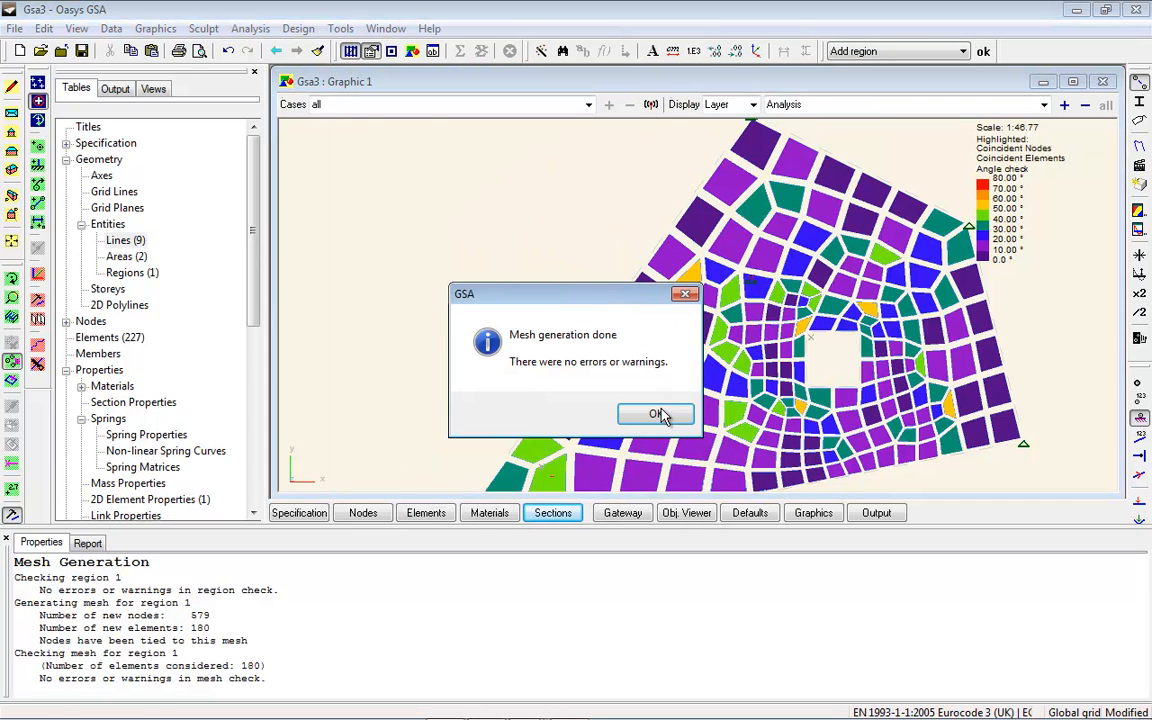
{"action": "left_click", "coordinate": [656, 414]}
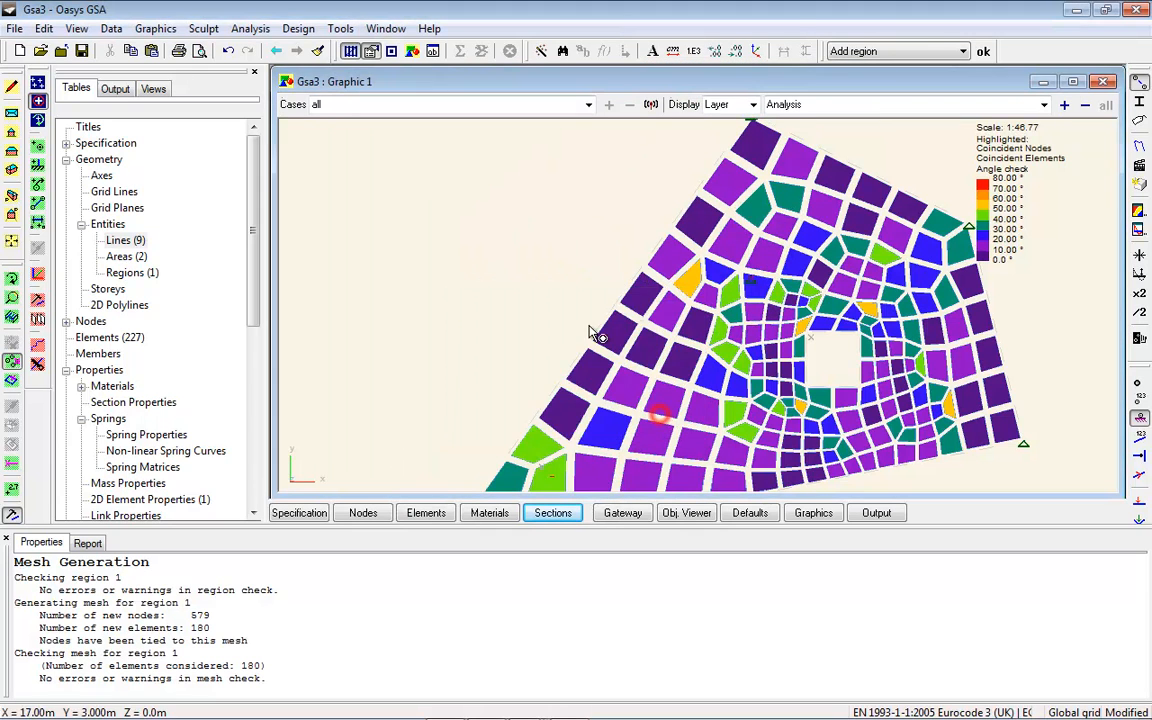
Step: Remove the angle check contours from the mesh view and hide the mesh generation report
{"action": "left_click", "coordinate": [1139, 212]}
{"action": "left_click", "coordinate": [27, 81]}
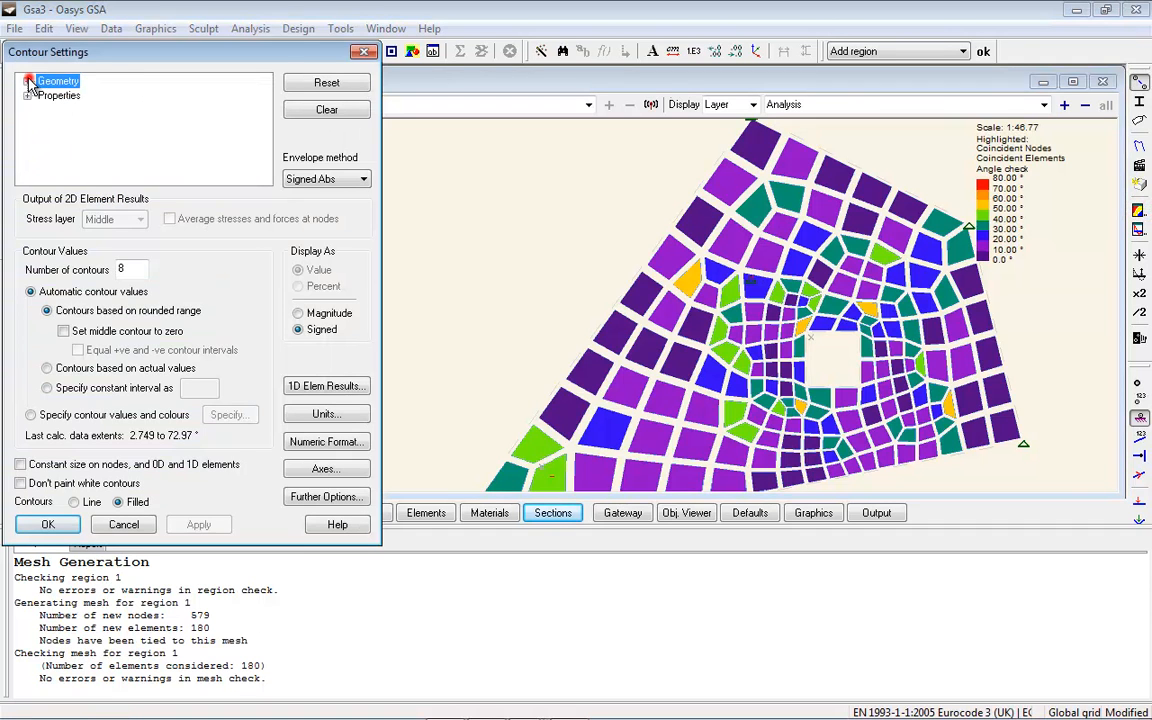
{"action": "left_click", "coordinate": [48, 524]}
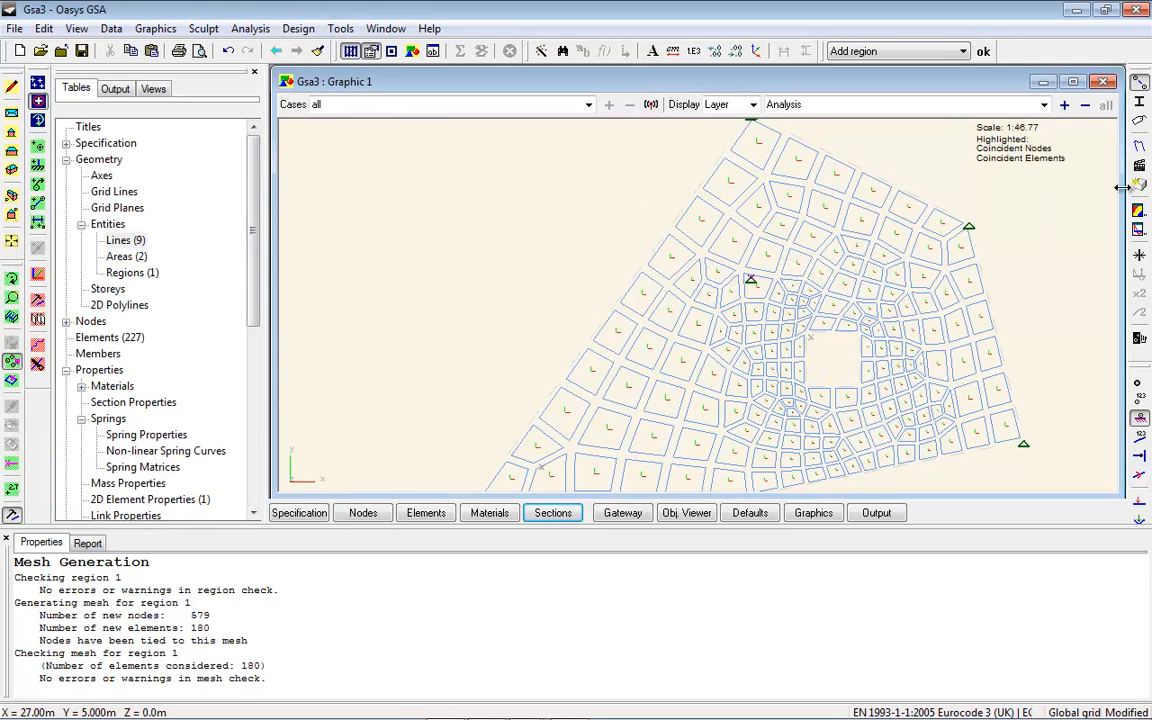
{"action": "left_click", "coordinate": [371, 51]}
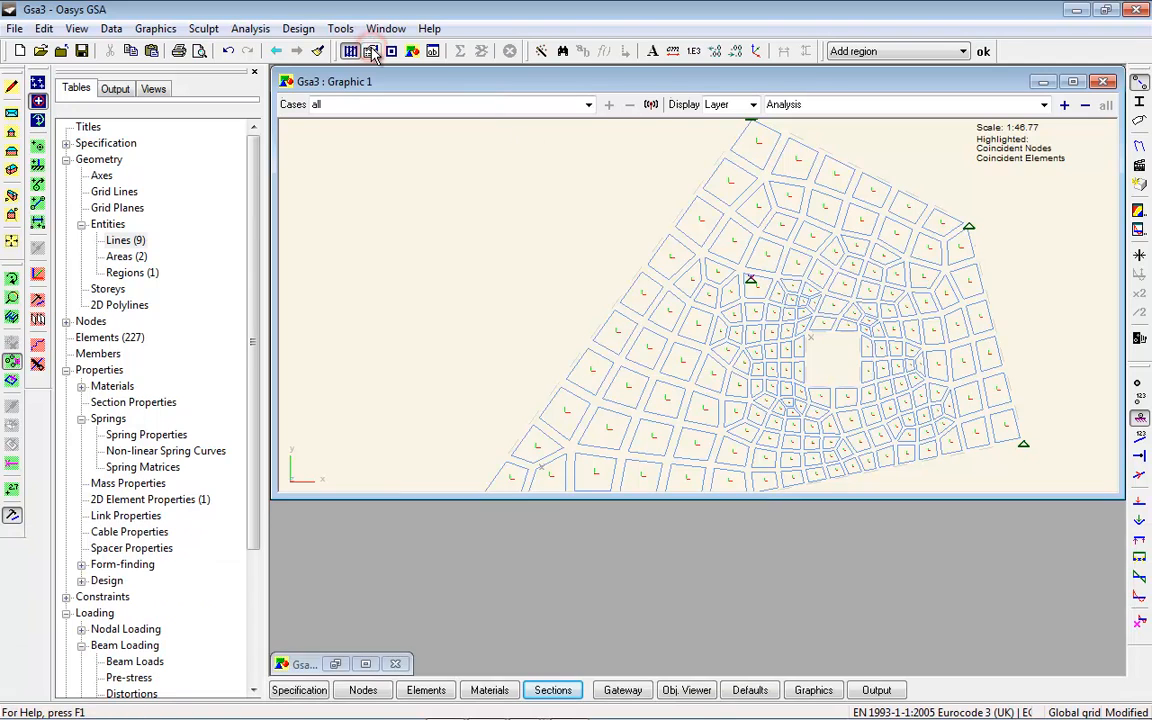
Step: Turn off the element axes and display the tied interfaces on the nodes around node 73
{"action": "scroll", "coordinate": [766, 386], "scroll_direction": "up", "scroll_amount": 5}
{"action": "scroll", "coordinate": [720, 370], "scroll_direction": "up", "scroll_amount": 2}
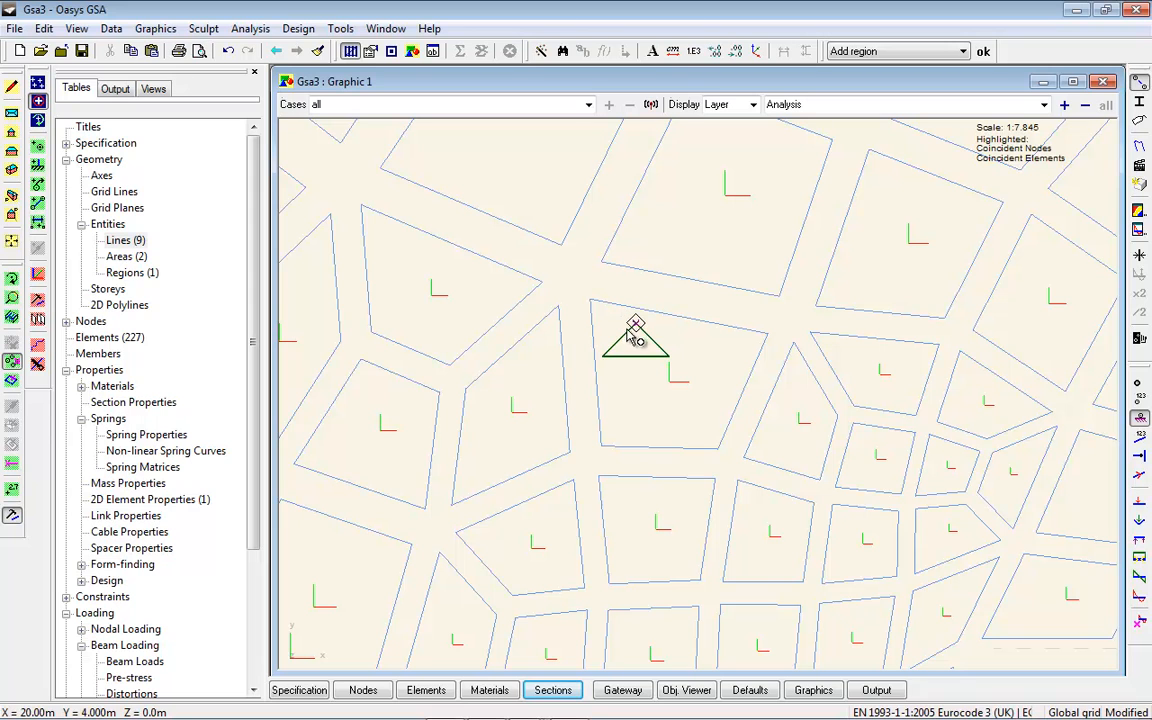
{"action": "left_click", "coordinate": [1138, 121]}
{"action": "left_click", "coordinate": [285, 191]}
{"action": "left_click", "coordinate": [78, 77]}
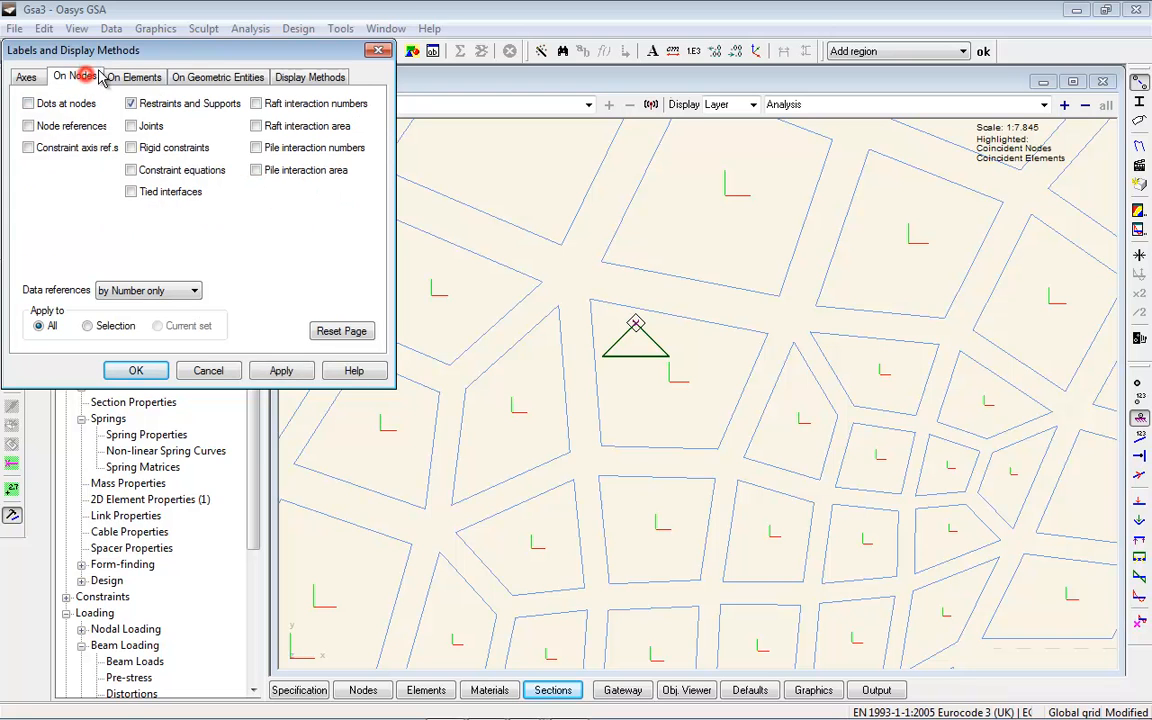
{"action": "left_click", "coordinate": [131, 191]}
{"action": "left_click", "coordinate": [138, 370]}
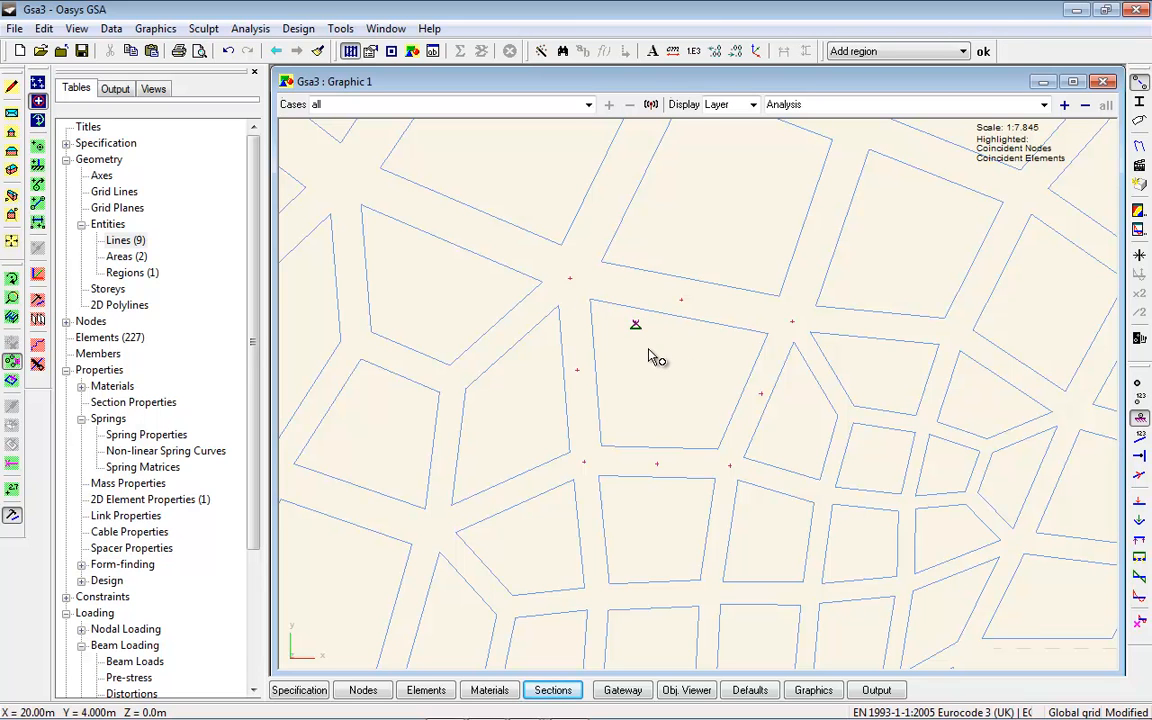
{"action": "left_click", "coordinate": [633, 324]}
{"action": "double_click", "coordinate": [636, 328]}
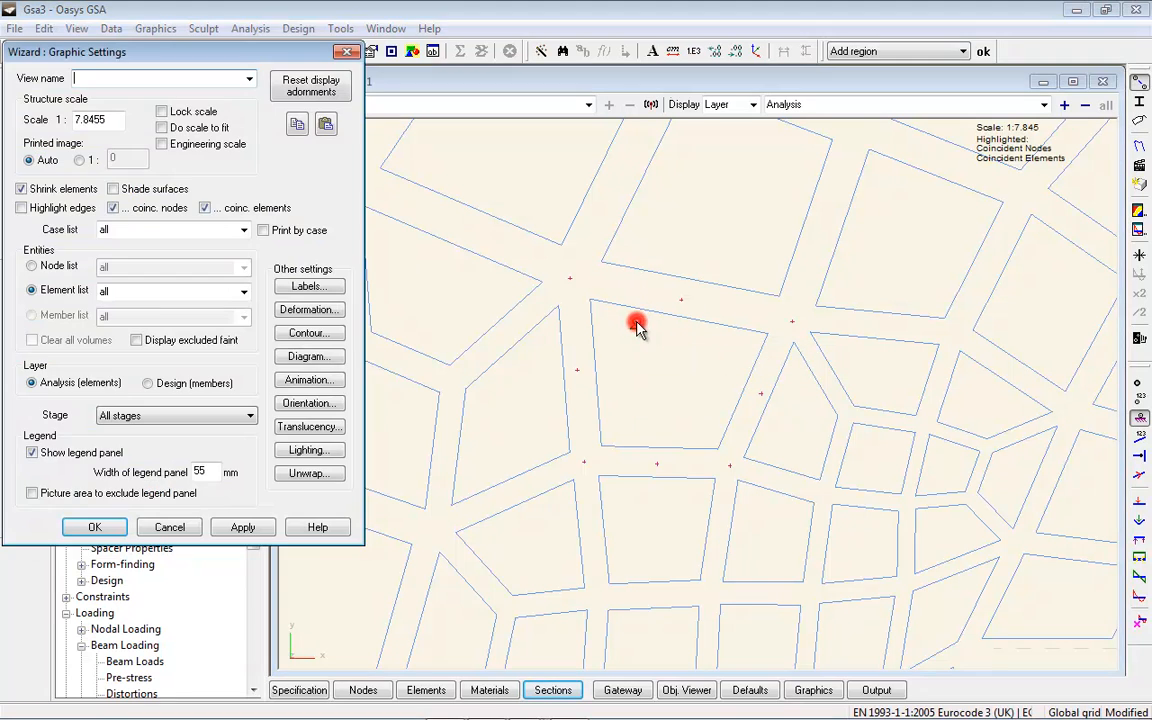
{"action": "left_click", "coordinate": [192, 528]}
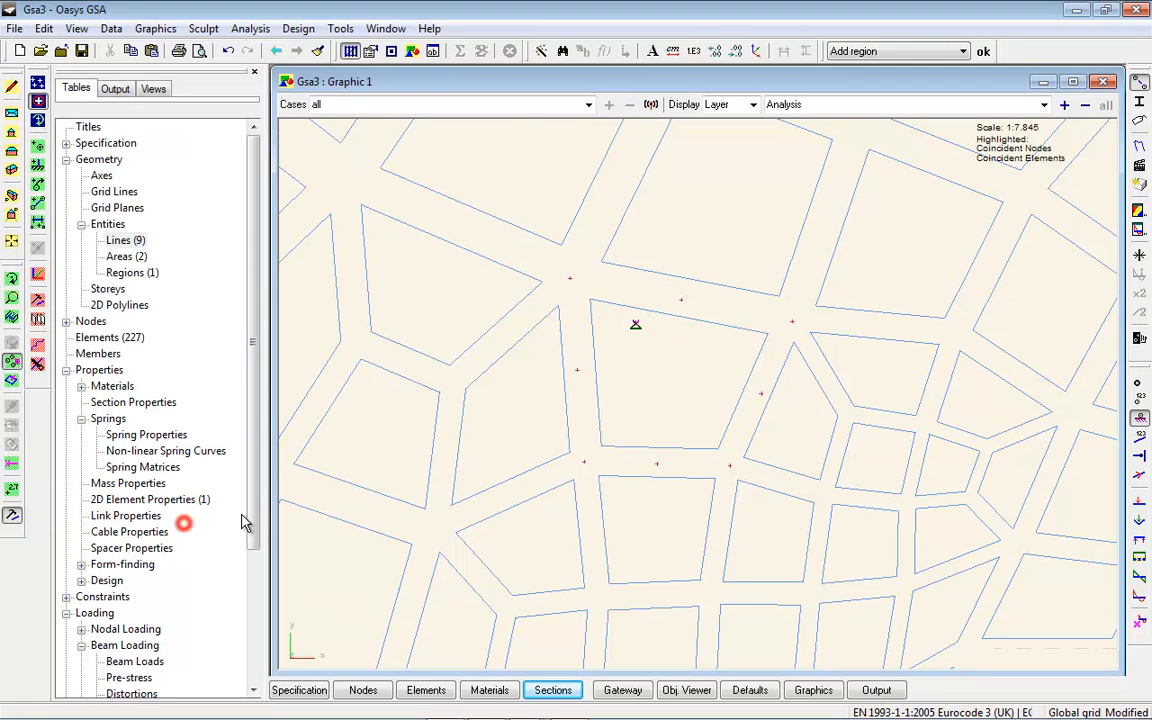
Step: Edit the definition of node 73 and set its restraint type to Free
{"action": "left_click", "coordinate": [636, 326]}
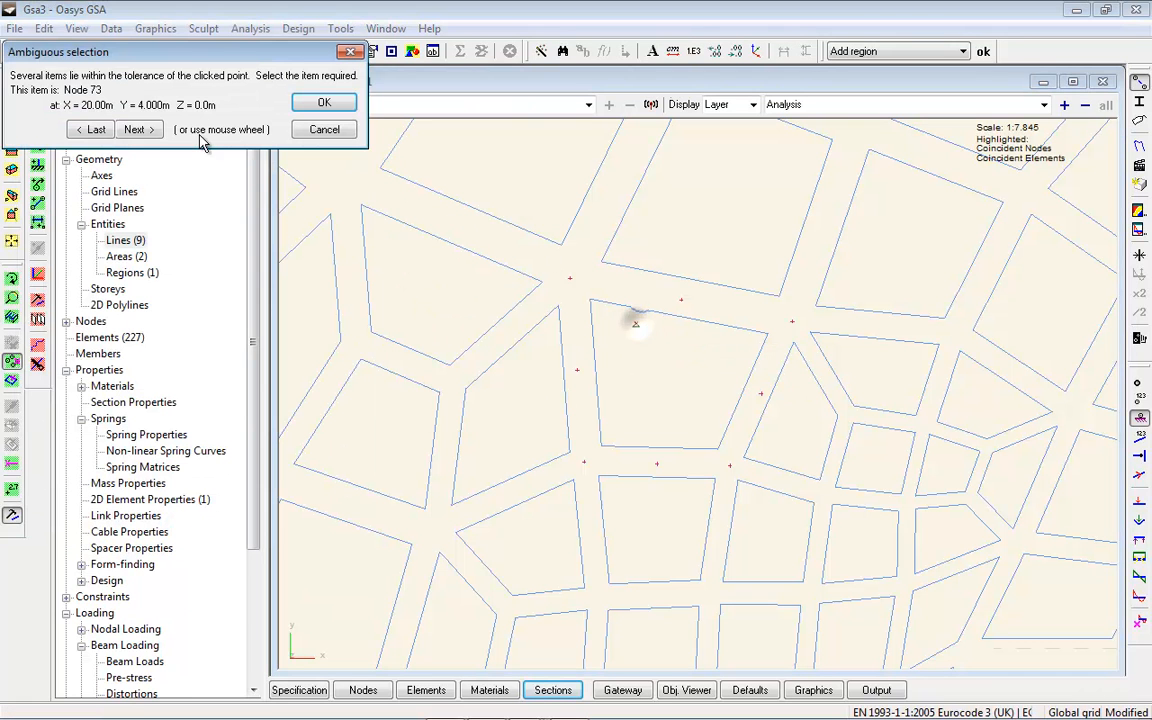
{"action": "left_click", "coordinate": [324, 102]}
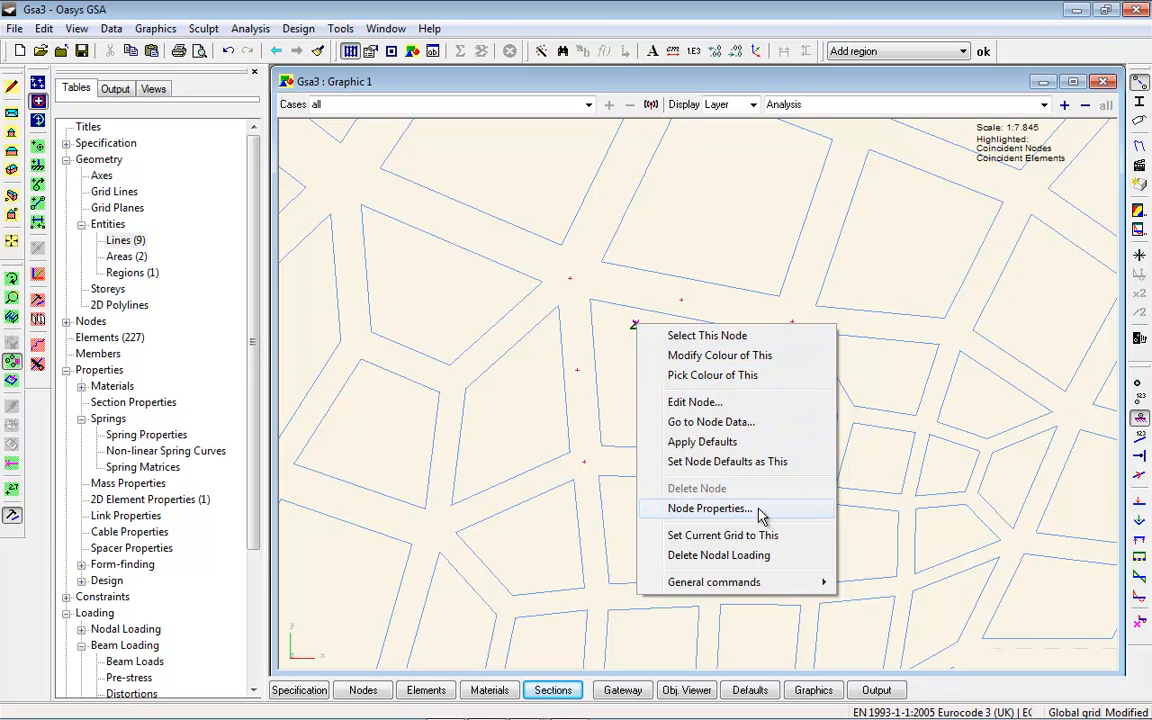
{"action": "left_click", "coordinate": [692, 401]}
{"action": "left_click", "coordinate": [685, 355]}
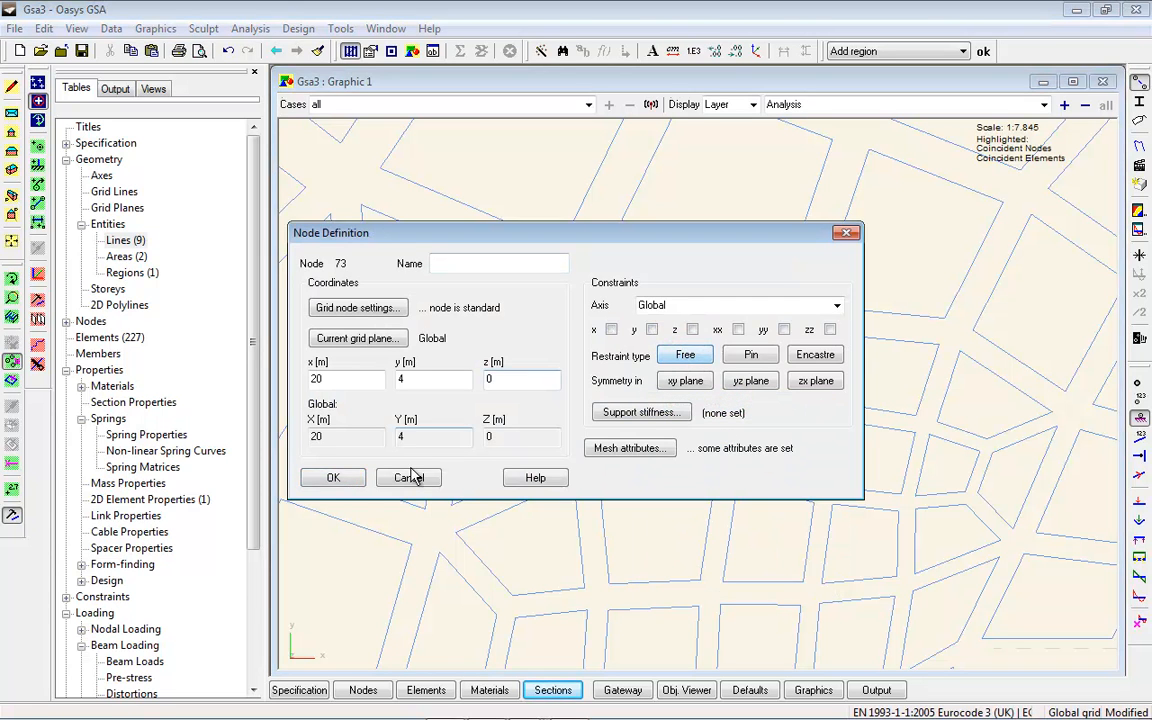
{"action": "left_click", "coordinate": [333, 477]}
Step: In an isometric view, create a node load on node 73 for load case 1 in the global z direction
{"action": "left_click", "coordinate": [12, 197]}
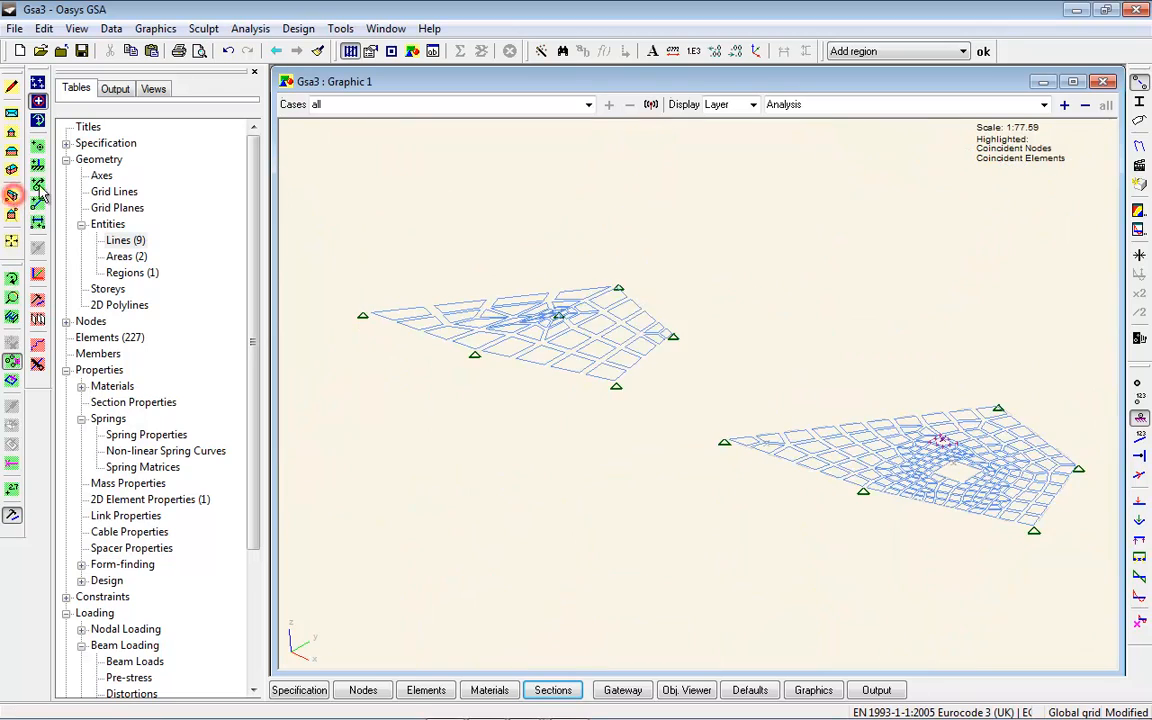
{"action": "scroll", "coordinate": [955, 448], "scroll_direction": "up", "scroll_amount": 5}
{"action": "scroll", "coordinate": [940, 438], "scroll_direction": "up", "scroll_amount": 2}
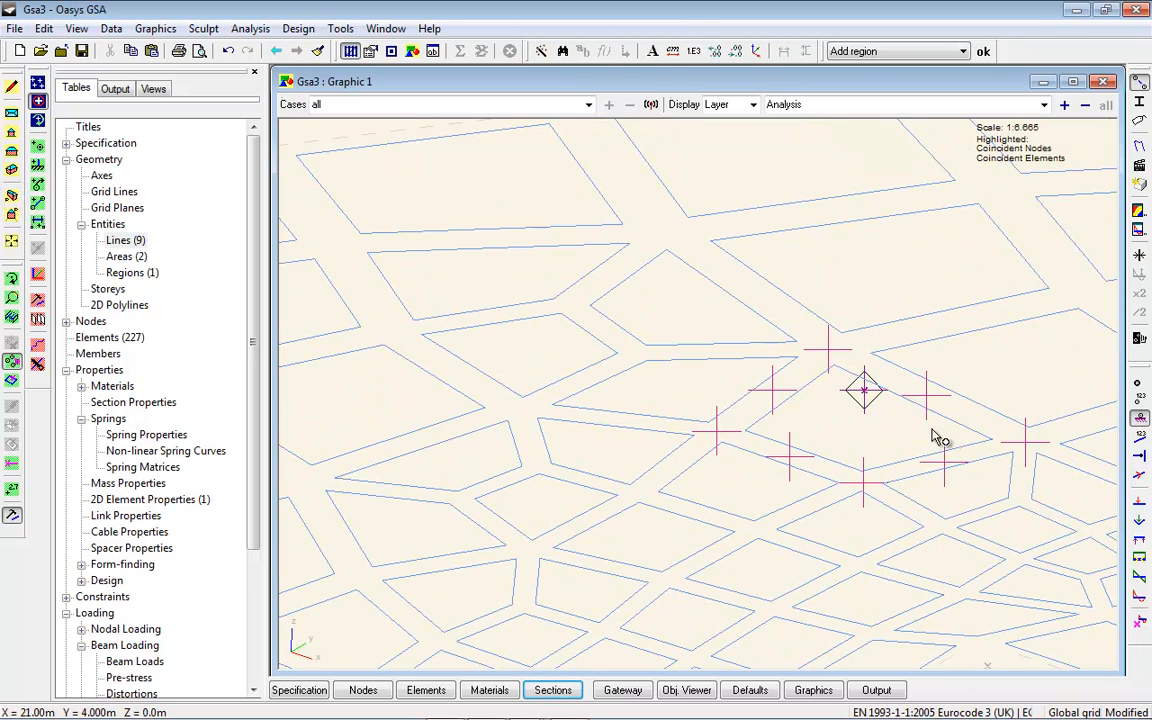
{"action": "scroll", "coordinate": [890, 398], "scroll_direction": "down", "scroll_amount": 2}
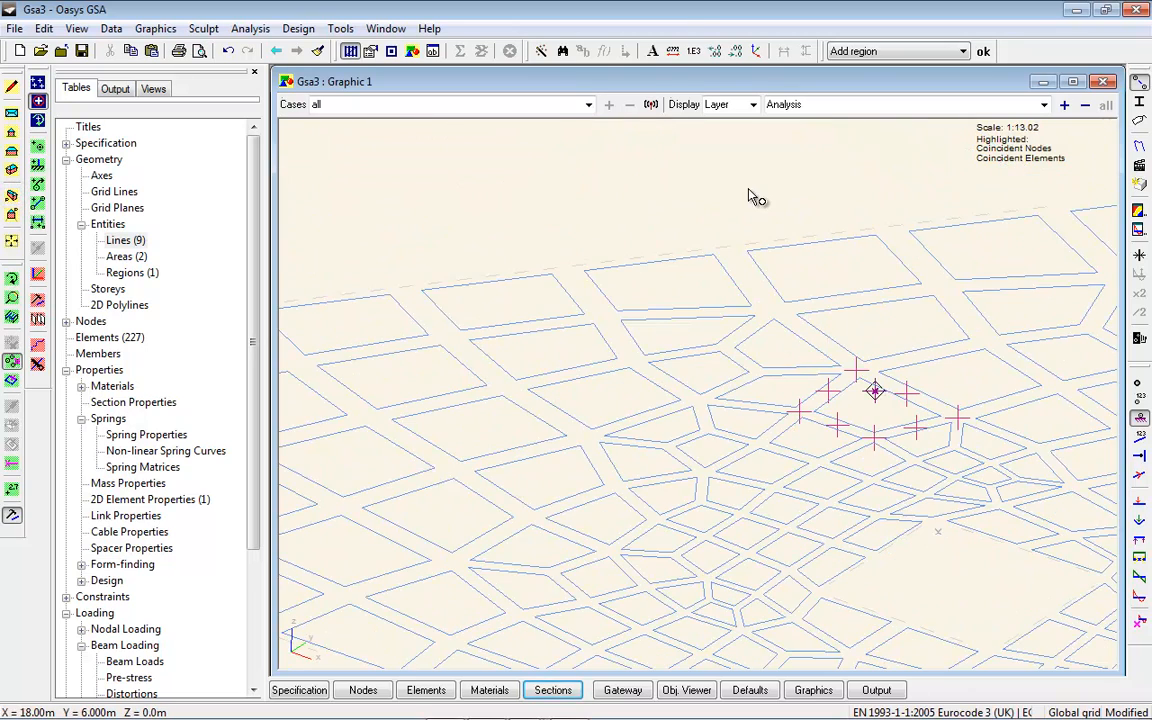
{"action": "right_click", "coordinate": [671, 185]}
{"action": "left_click", "coordinate": [752, 252]}
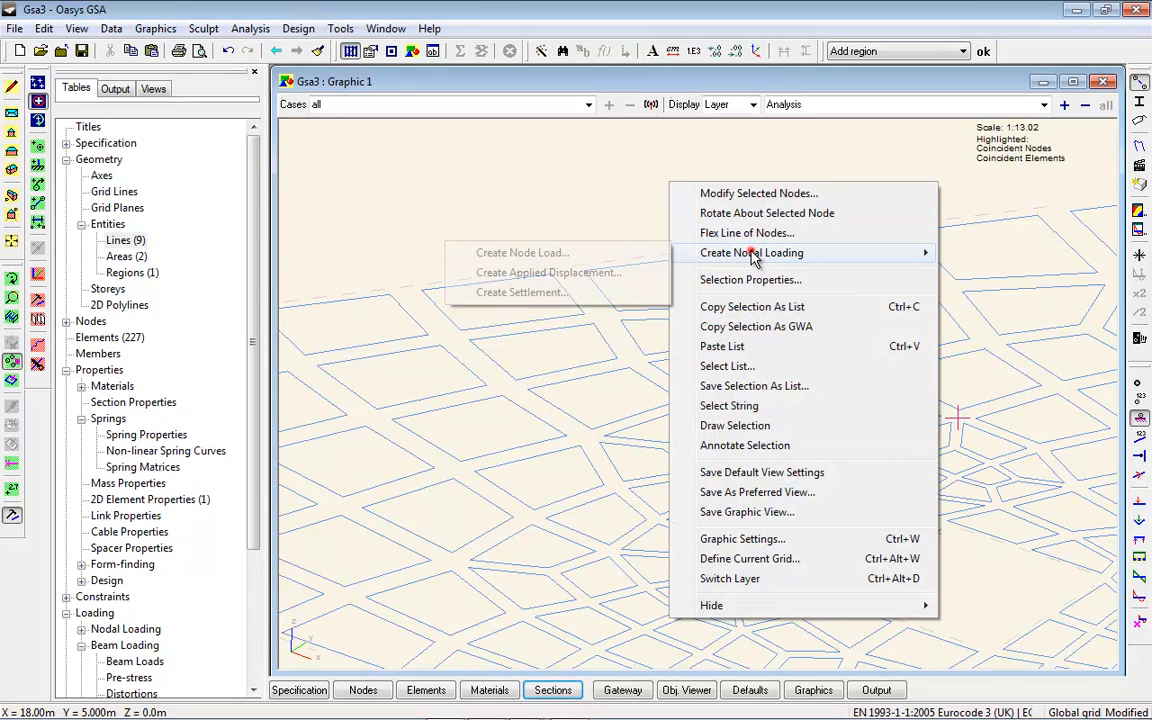
{"action": "mouse_move", "coordinate": [705, 250]}
{"action": "left_click", "coordinate": [546, 262]}
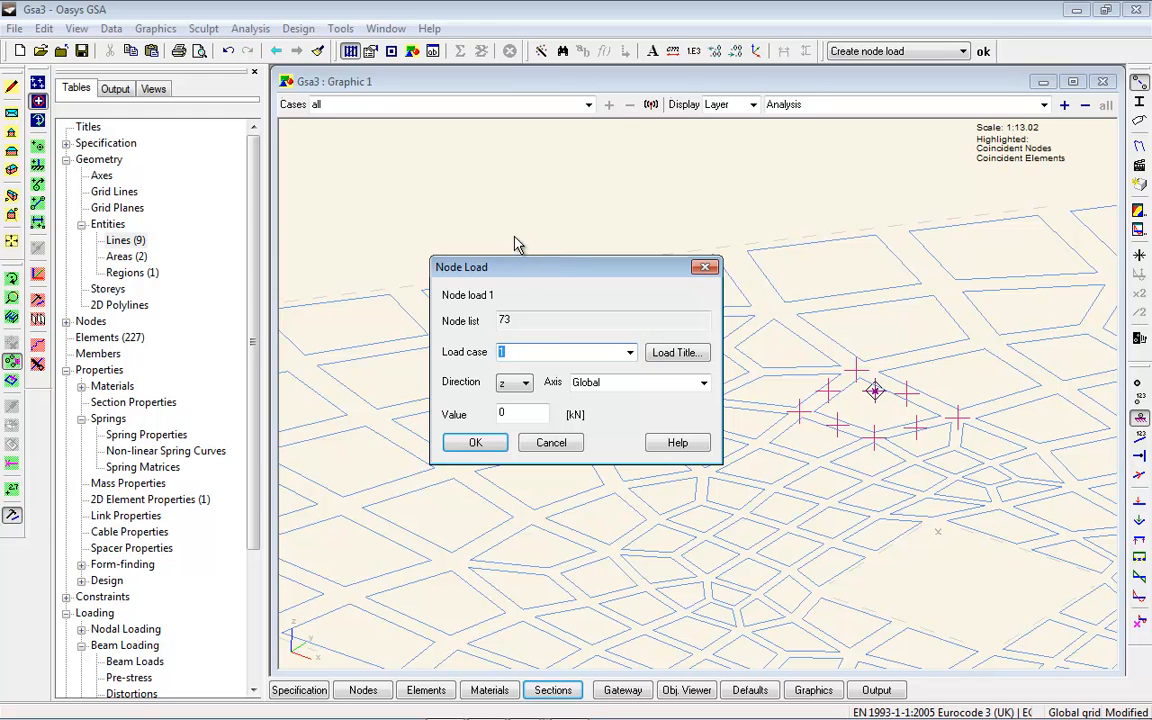
{"action": "left_click", "coordinate": [521, 412]}
{"action": "key", "text": "BackSpace"}
{"action": "left_click", "coordinate": [475, 443]}
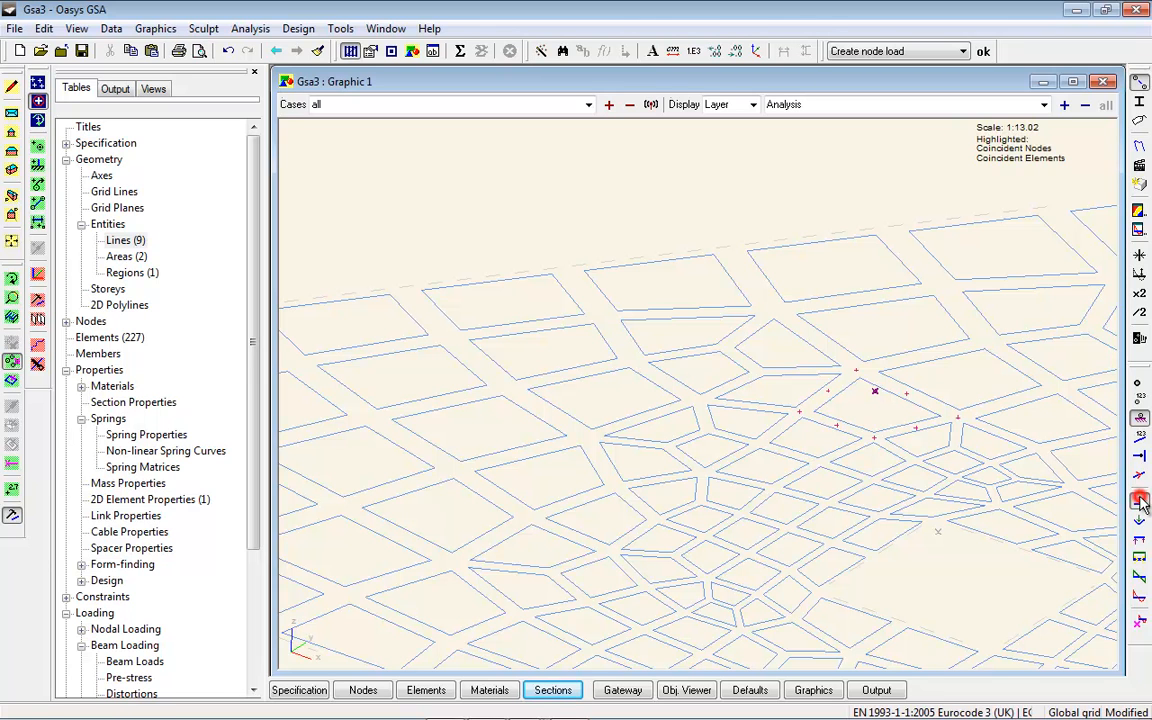
Step: Display the node loads for case L1 and enlarge the load diagram
{"action": "left_click", "coordinate": [609, 105]}
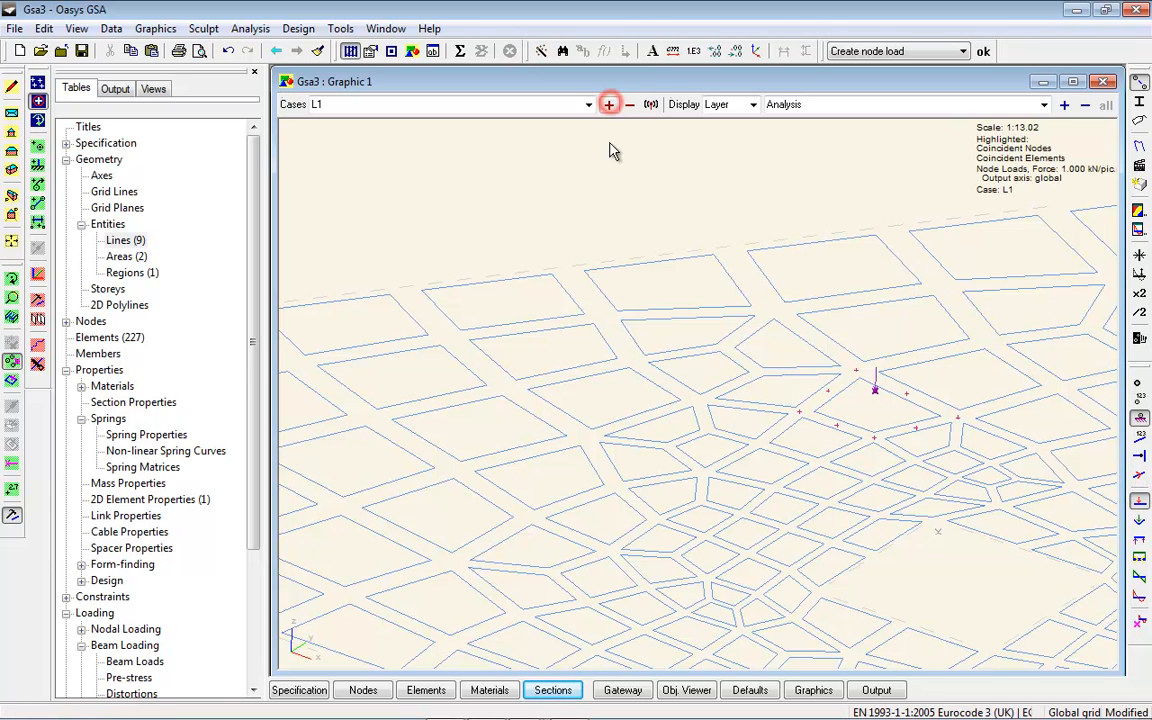
{"action": "left_click", "coordinate": [1141, 293]}
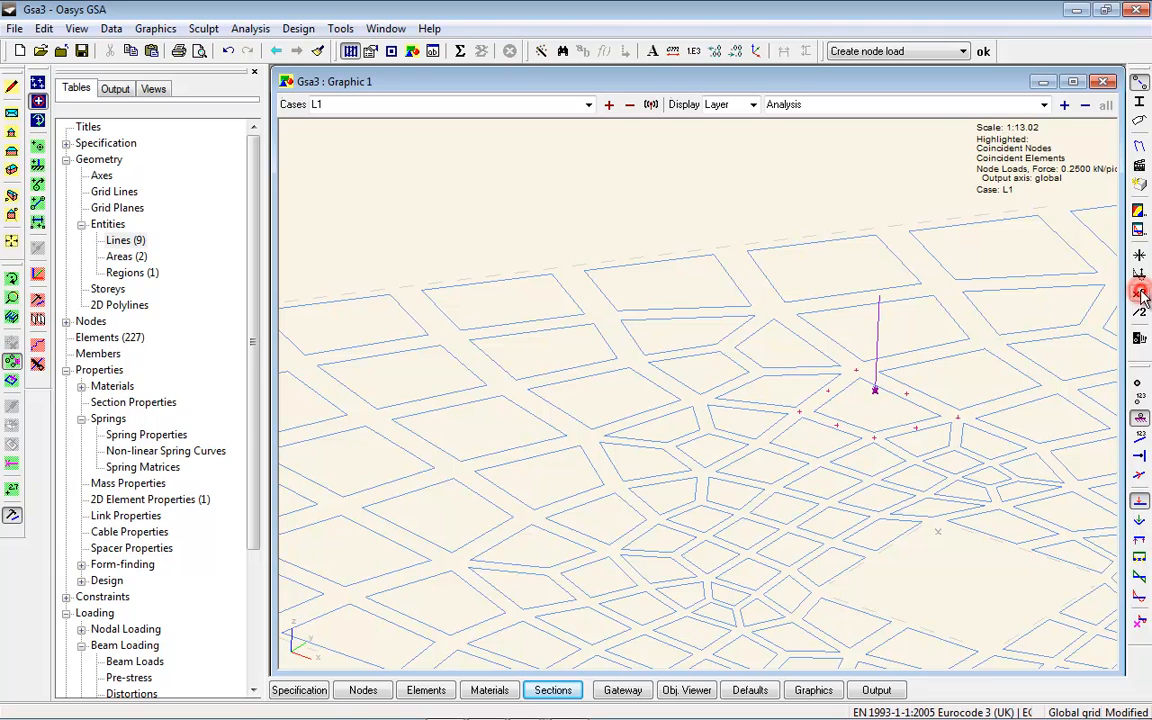